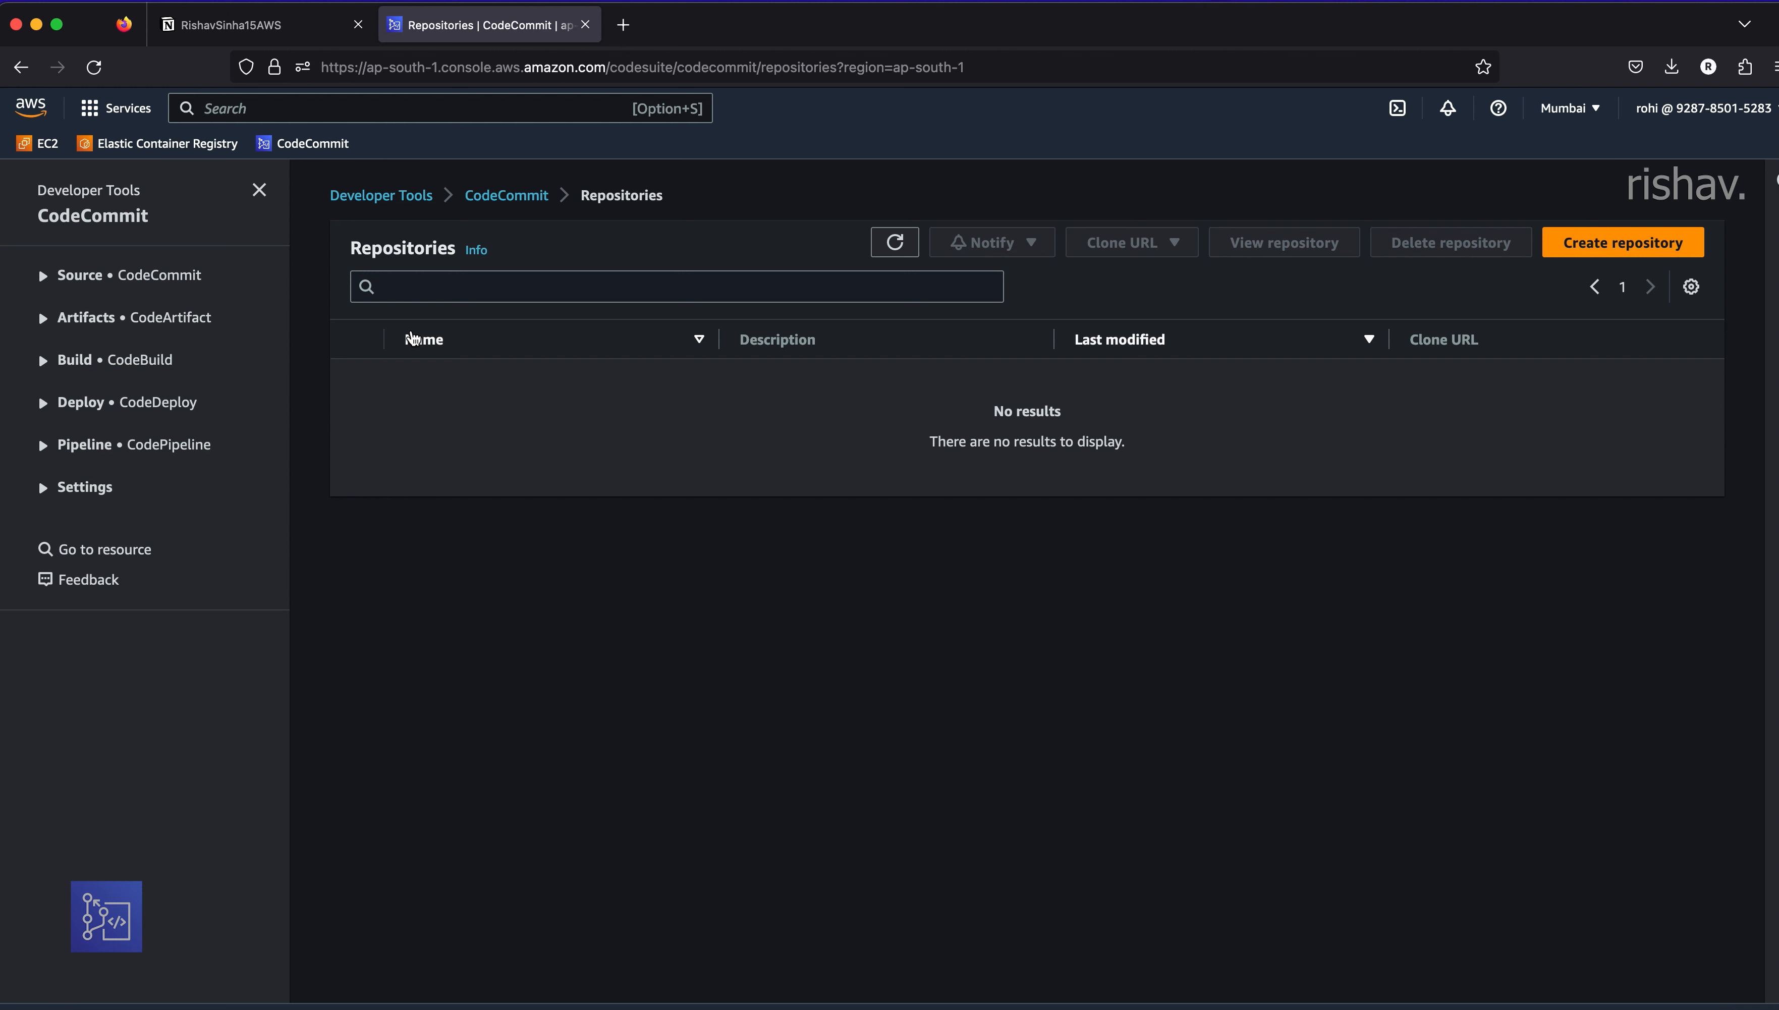
- Create a new CodeCommit repository named ci-react
left_click(127, 278)
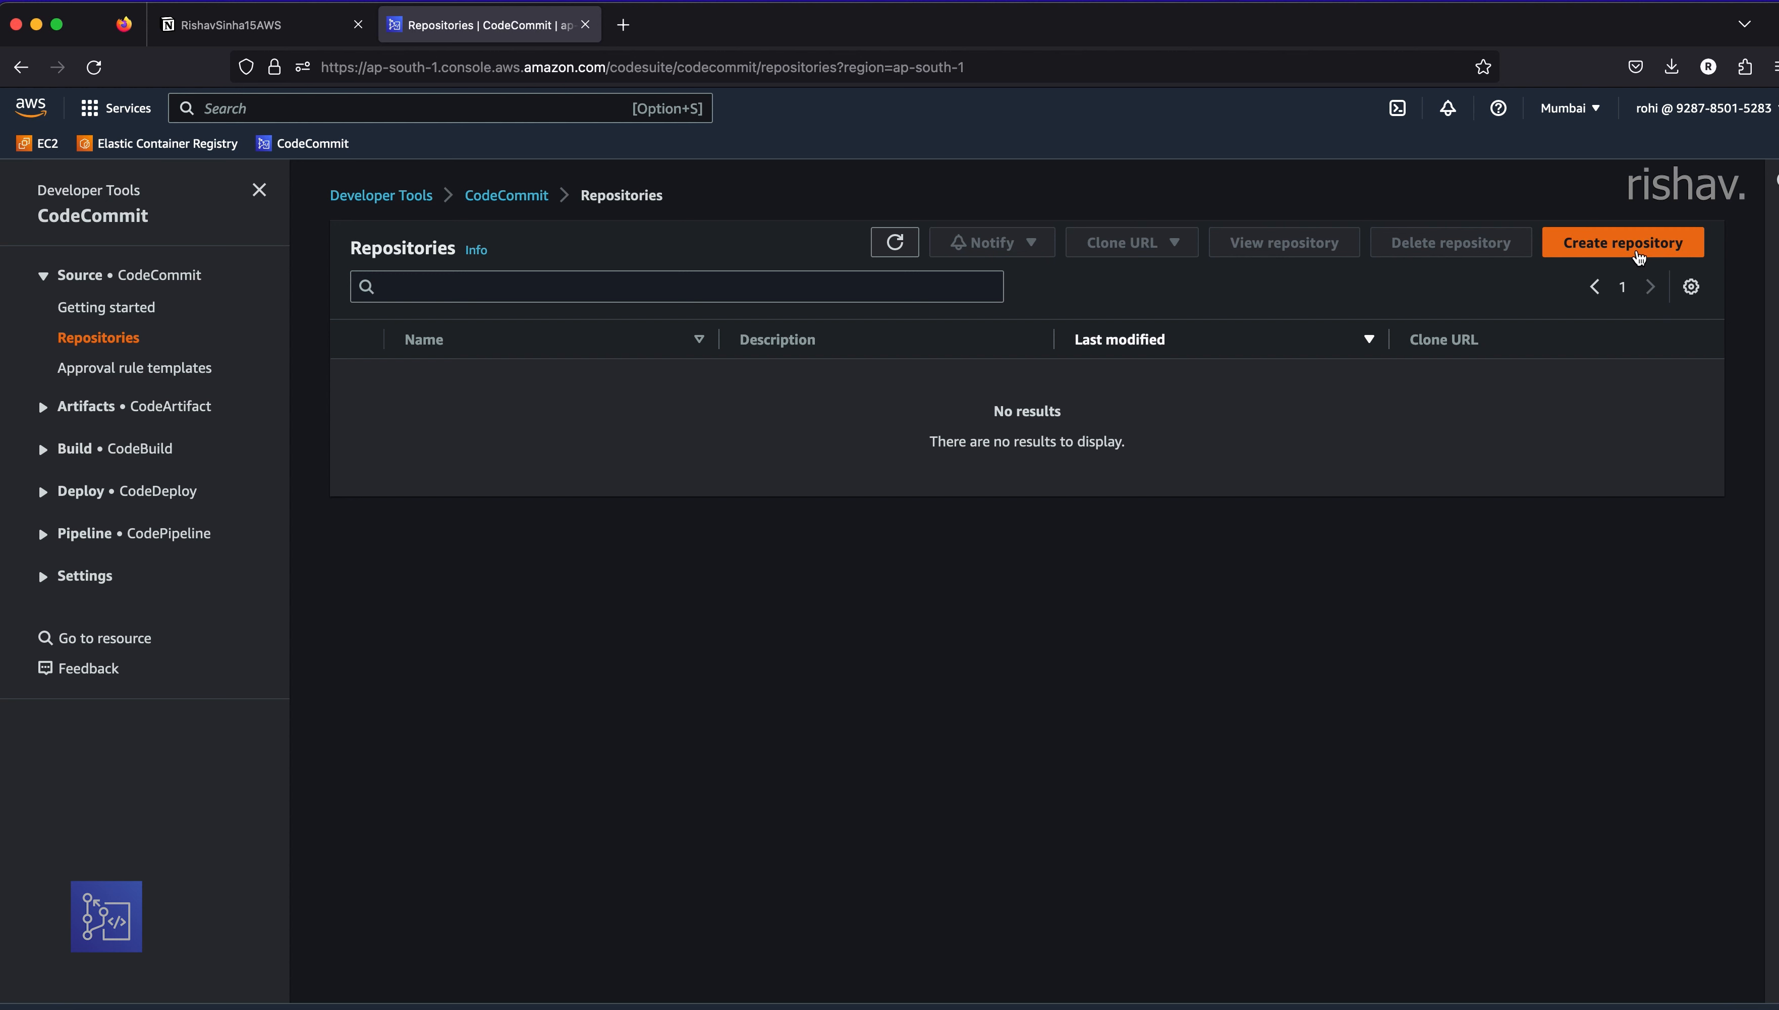
left_click(1608, 244)
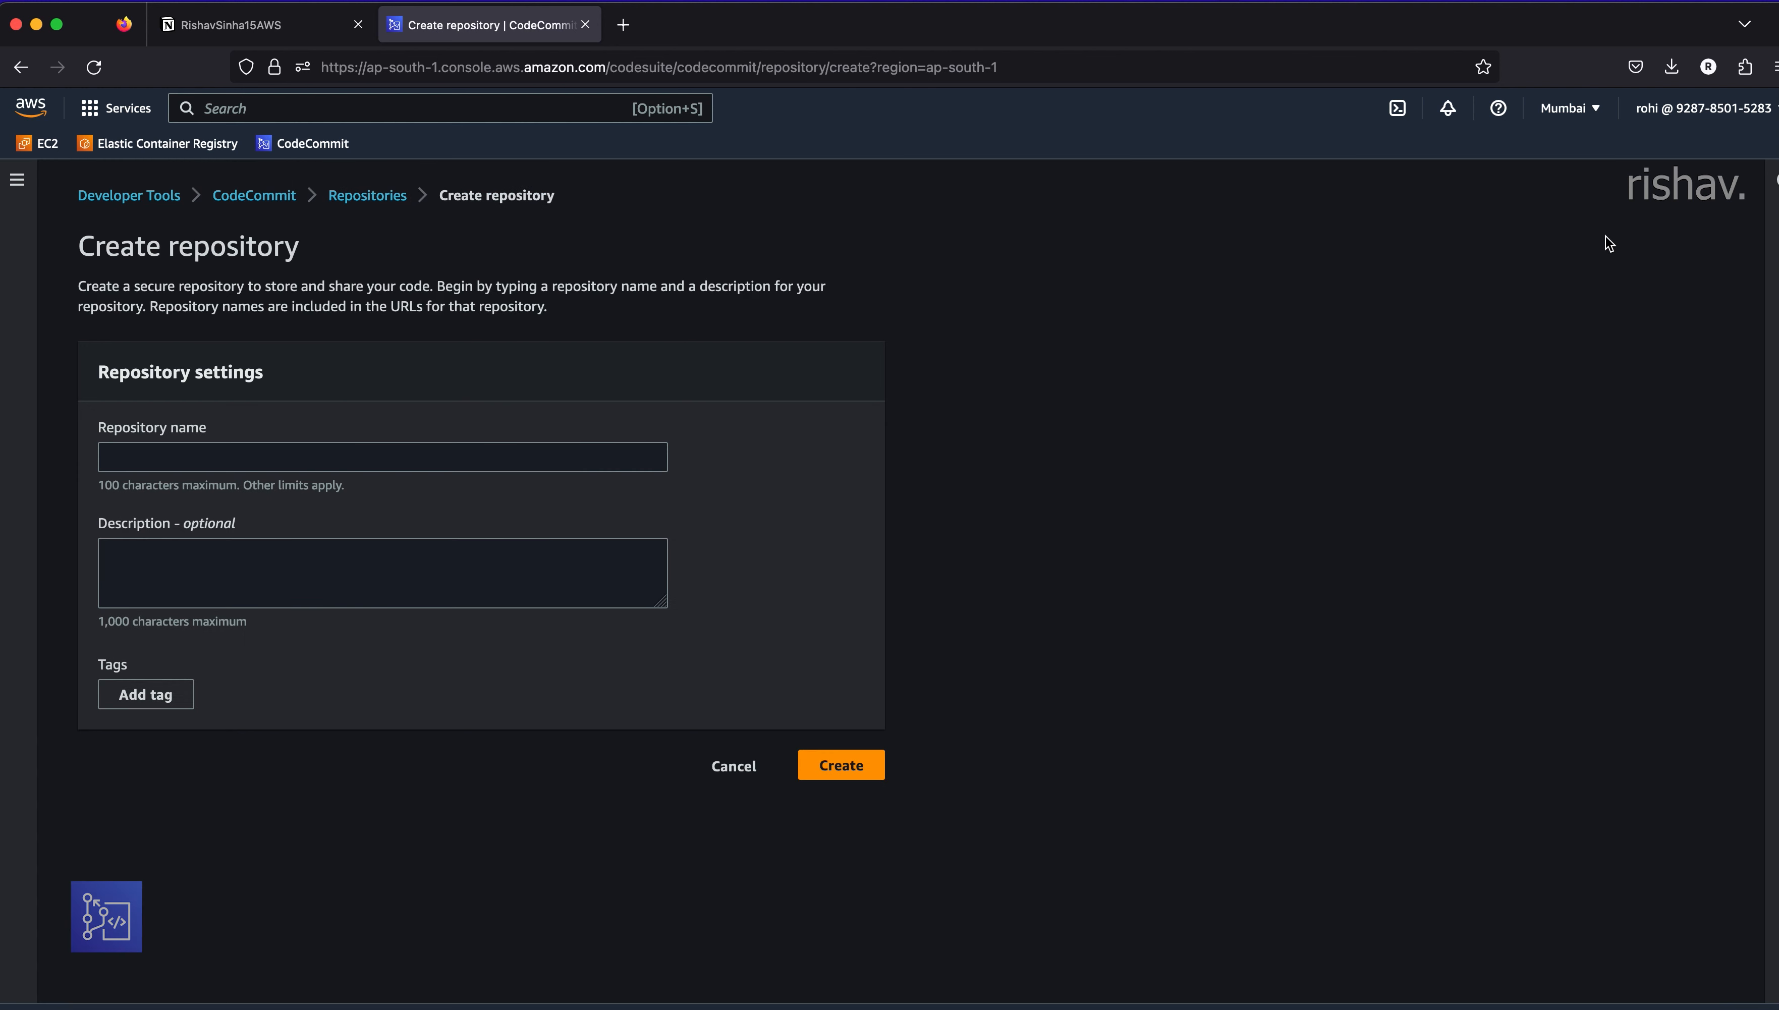
left_click(375, 467)
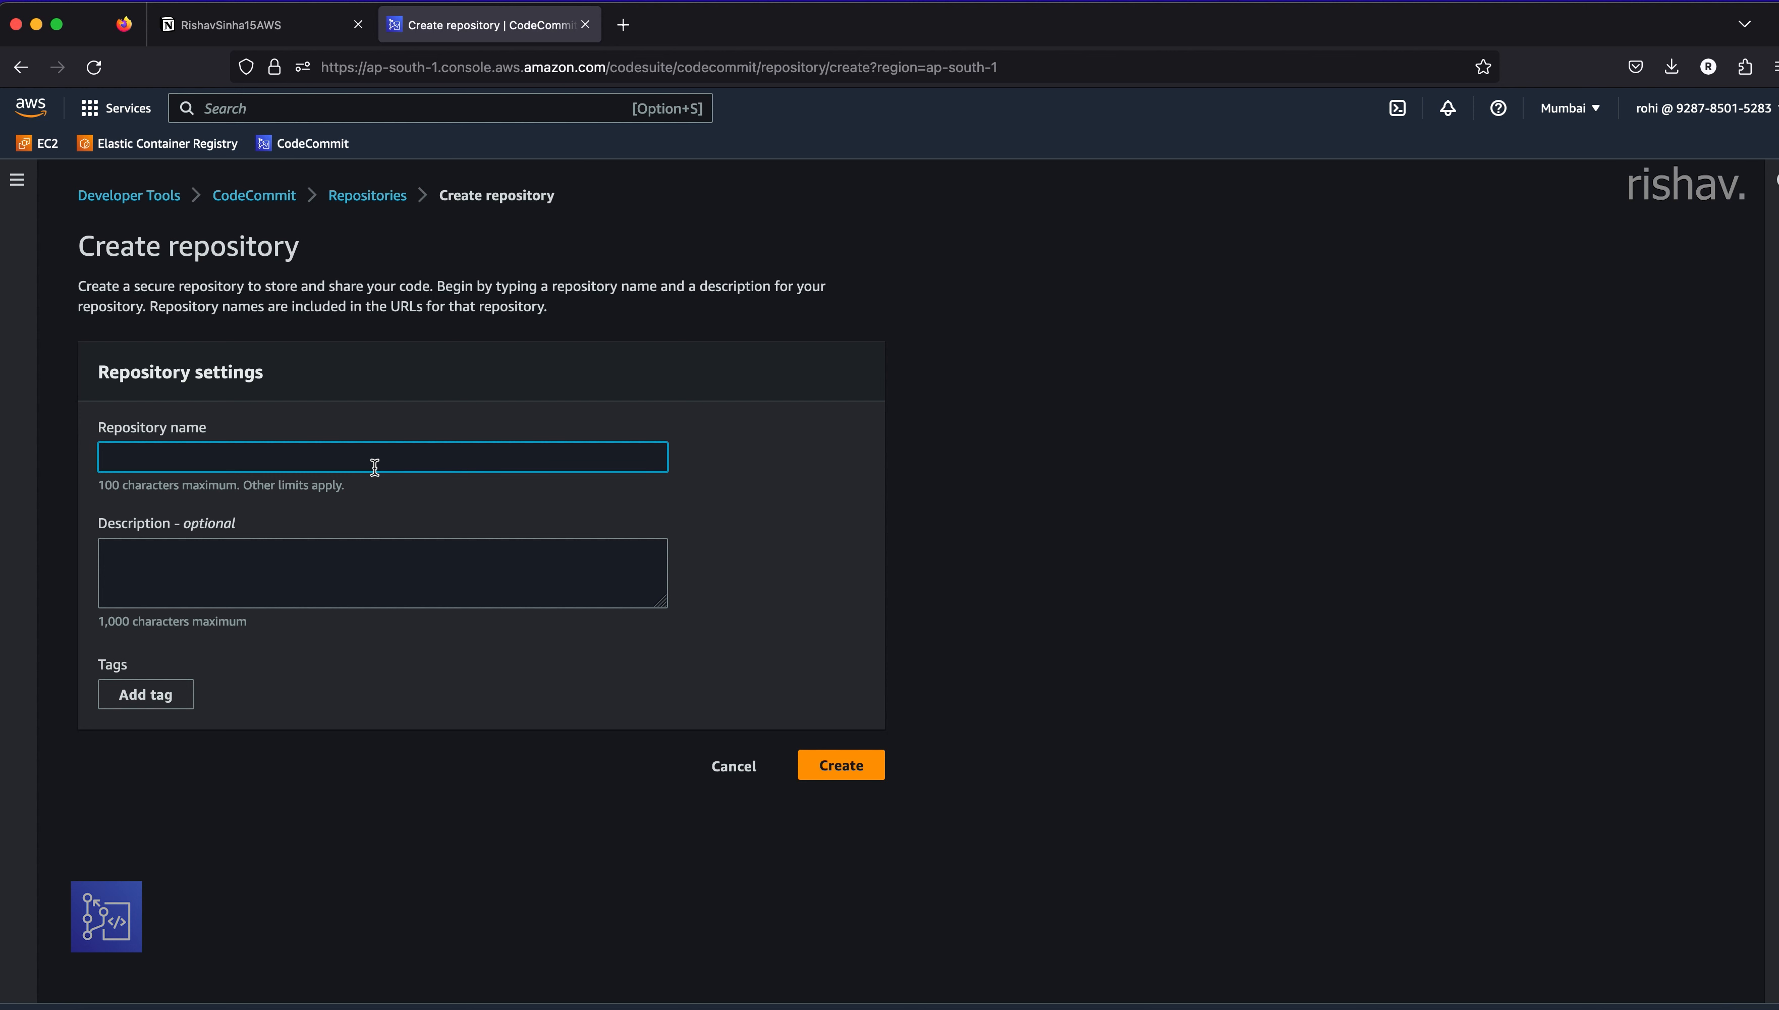
type("ci-react")
left_click(852, 770)
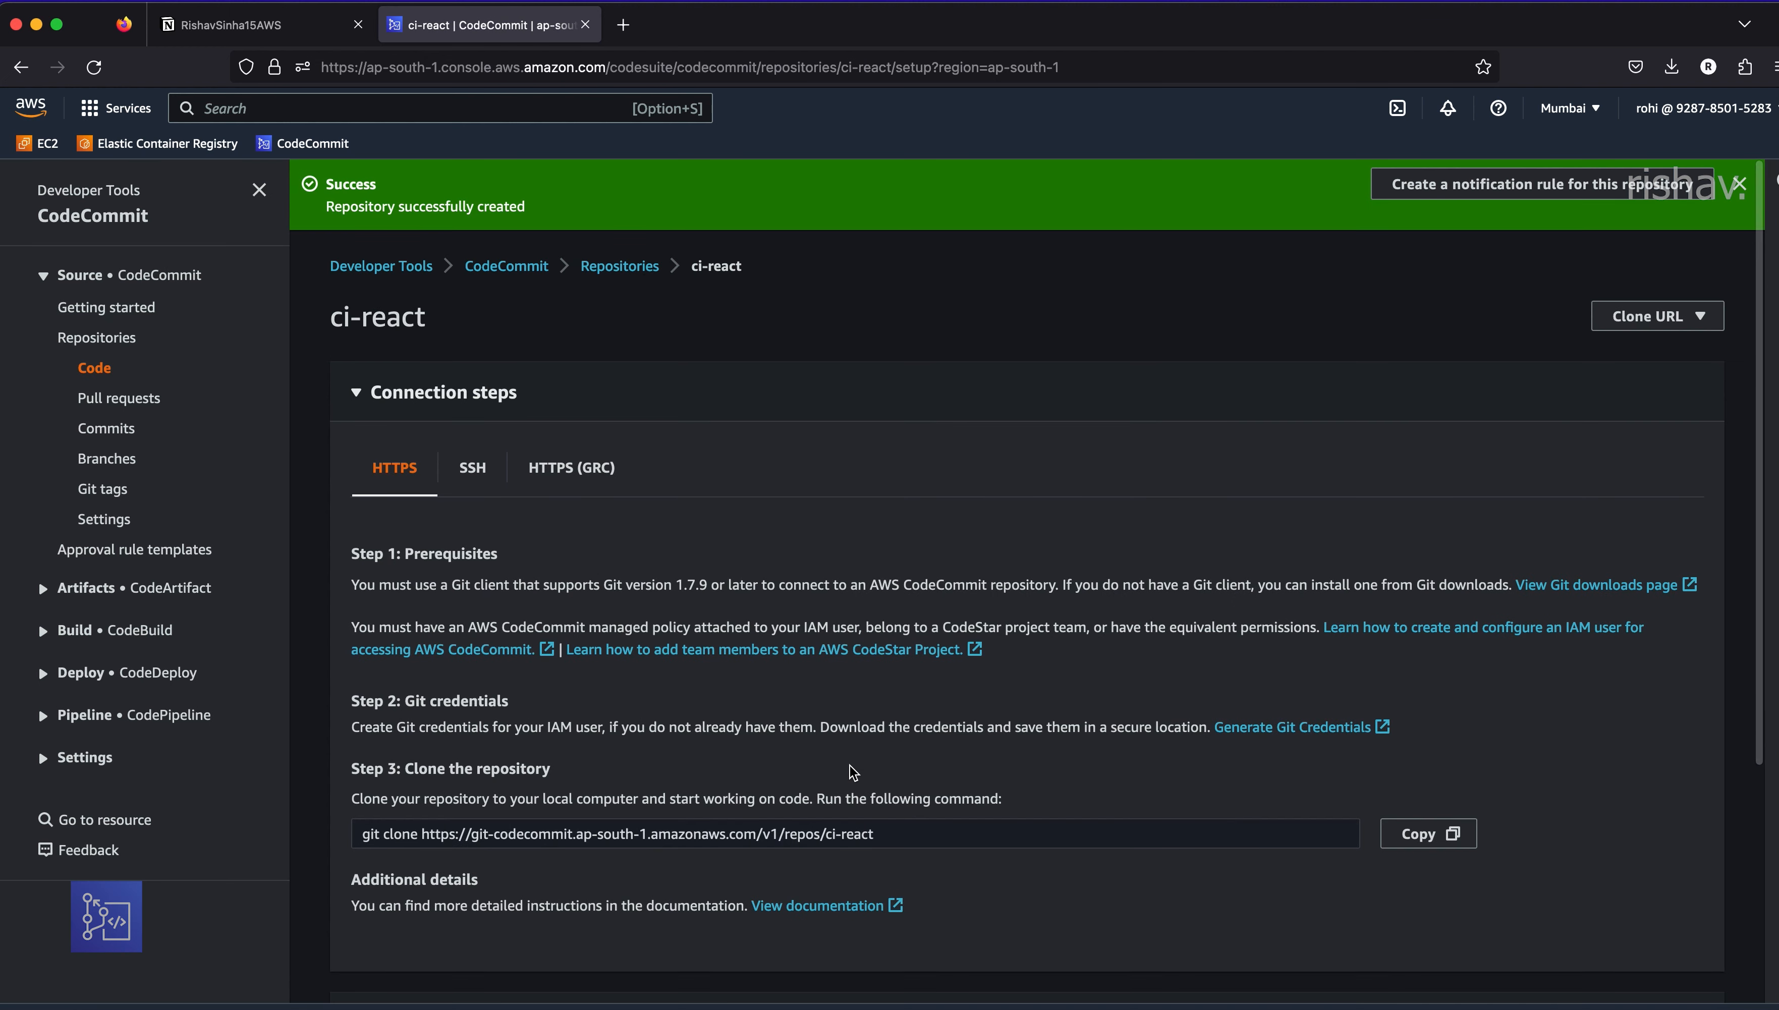
- Review the new repository's connection steps and copy its HTTPS git clone command
scroll(852, 772, "down", 5)
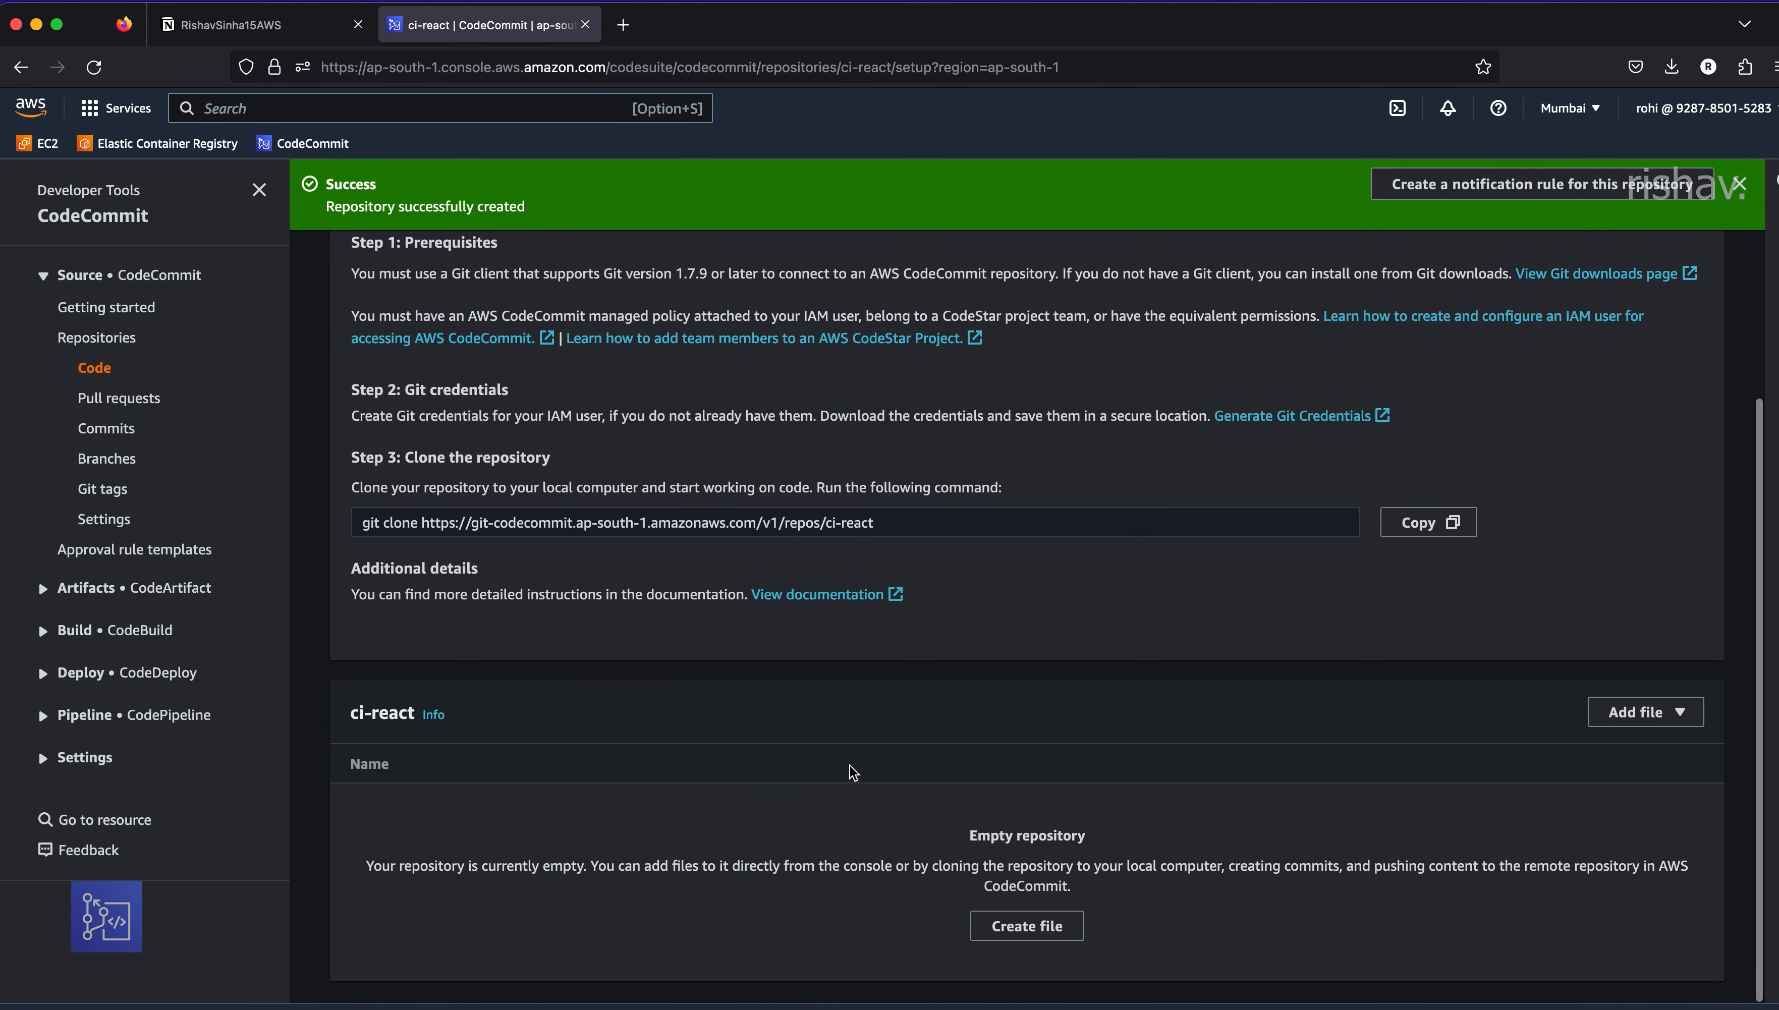
scroll(853, 771, "up", 5)
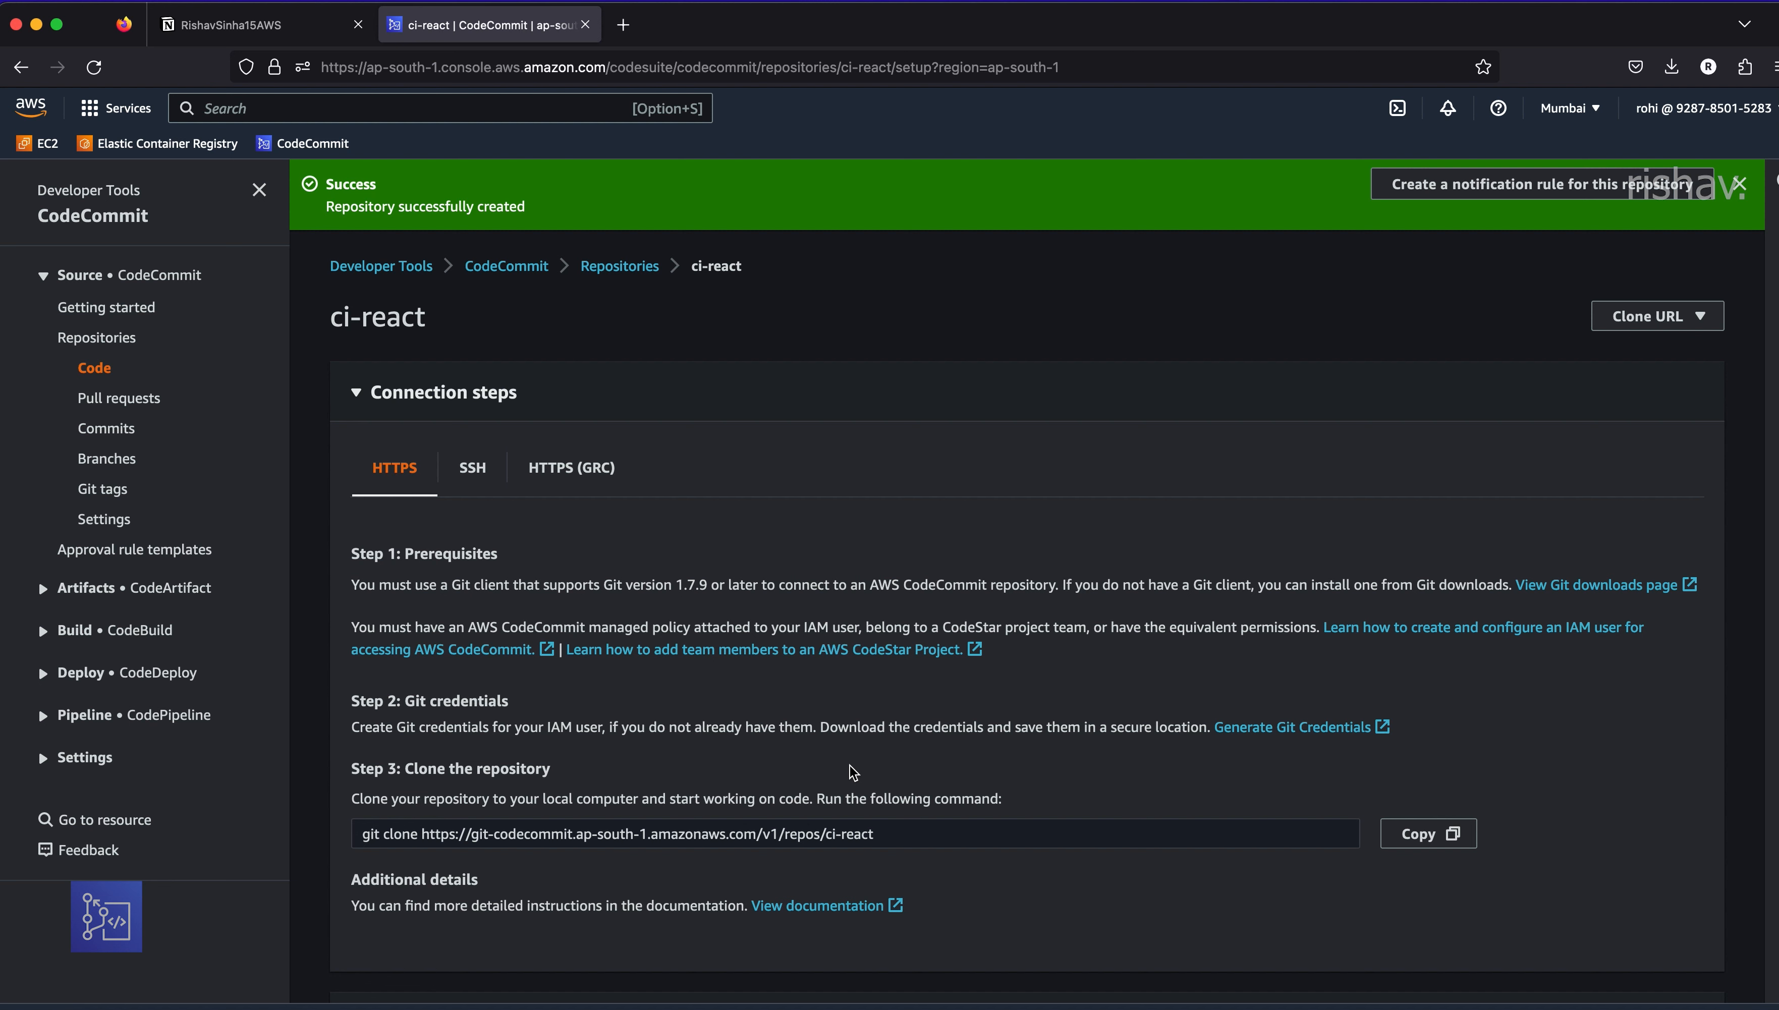
left_click(1428, 833)
double_click(911, 837)
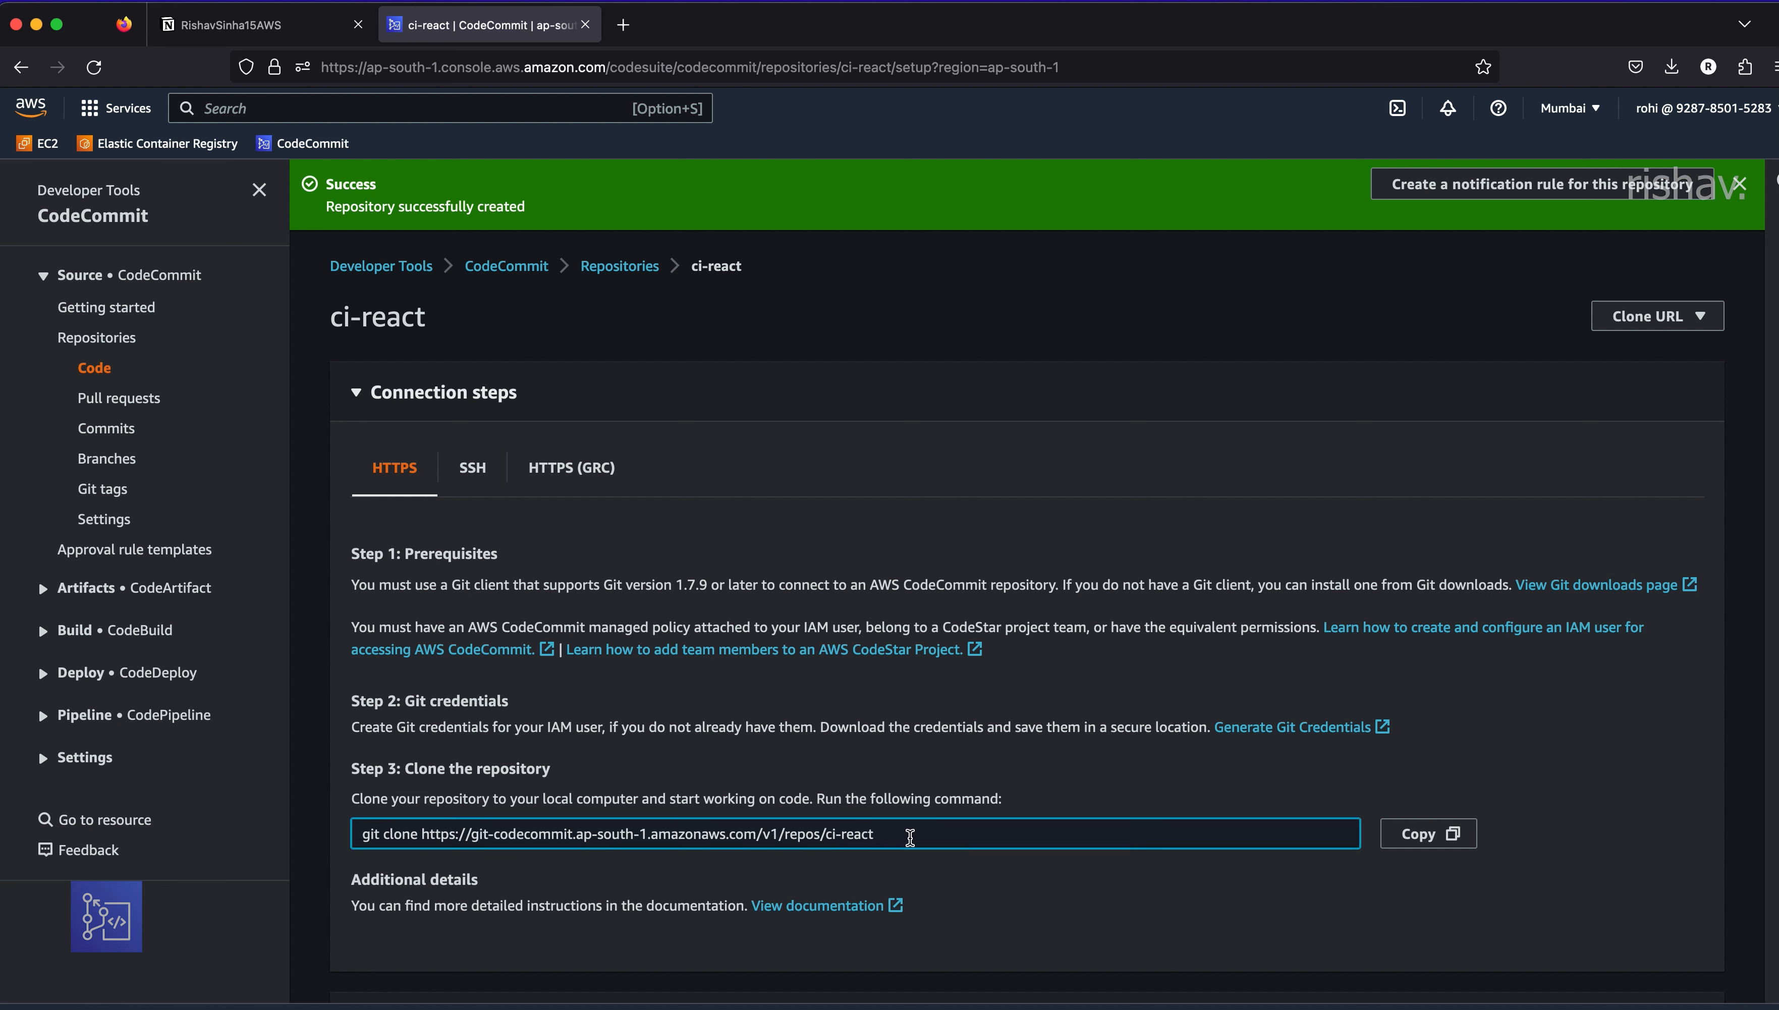
left_click(1433, 845)
left_click(1436, 844)
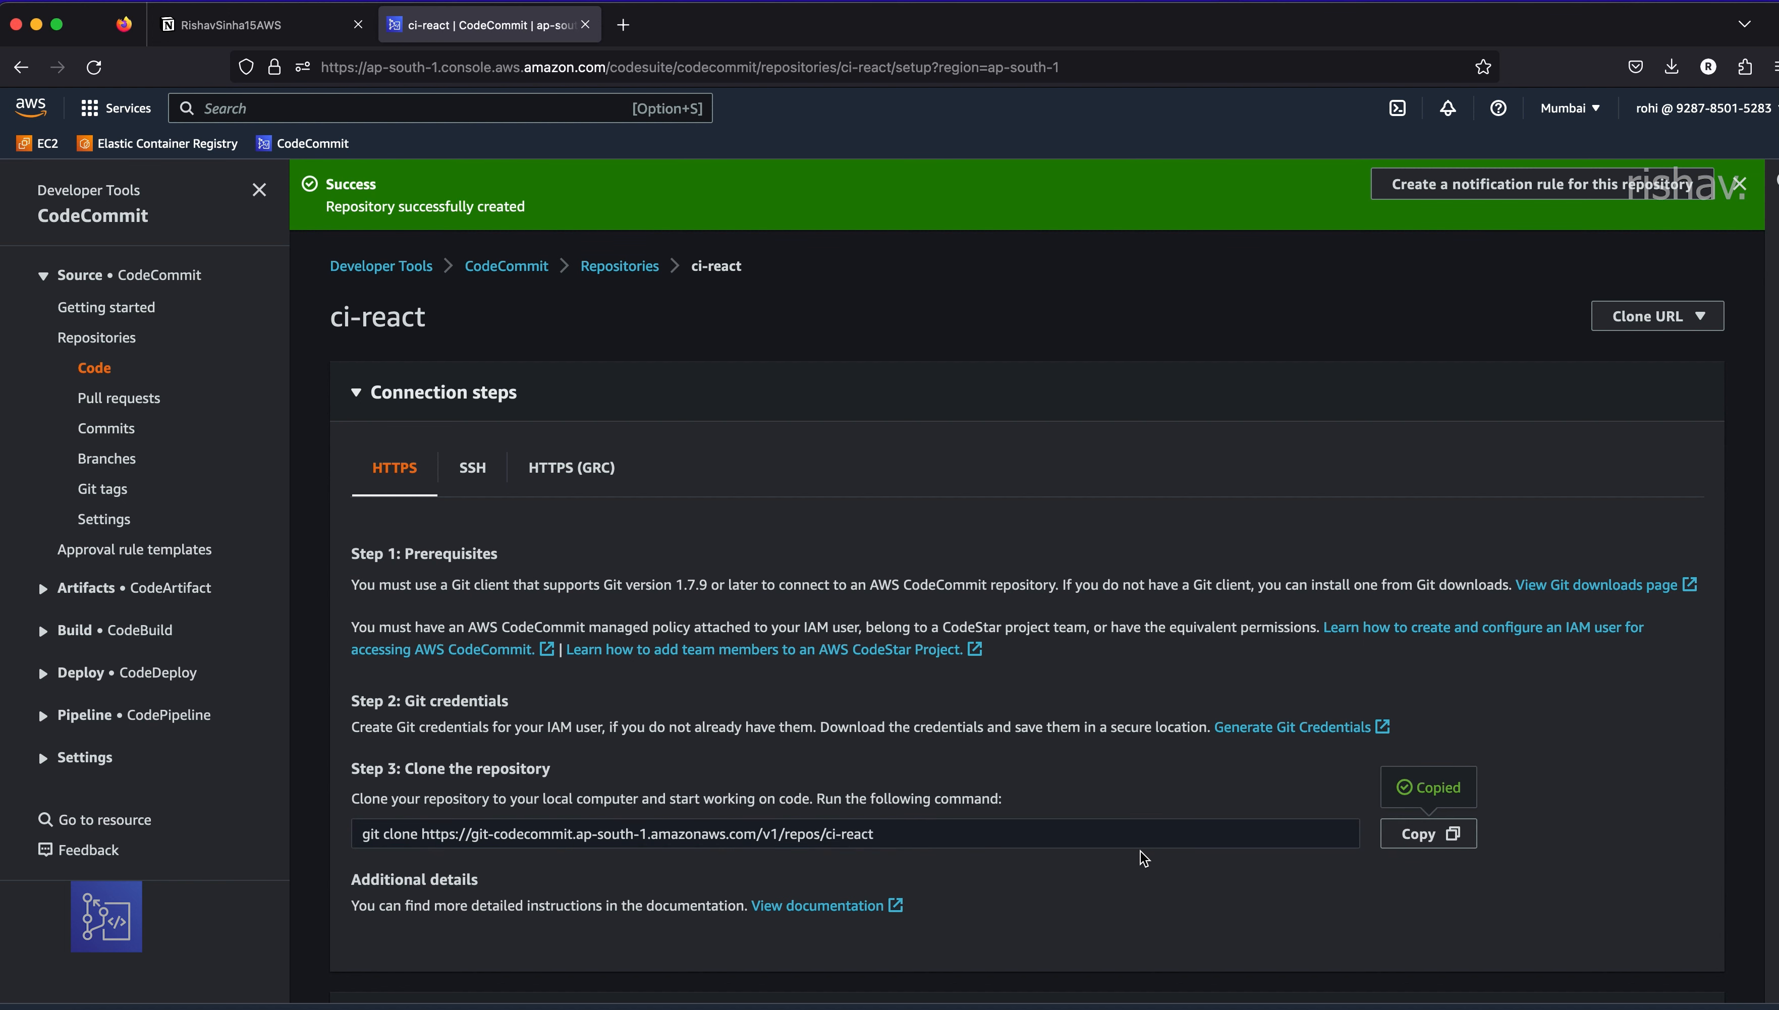
- Switch to the terminal and clone the ci-react repository into the yt folder with the copied command
left_click(522, 1008)
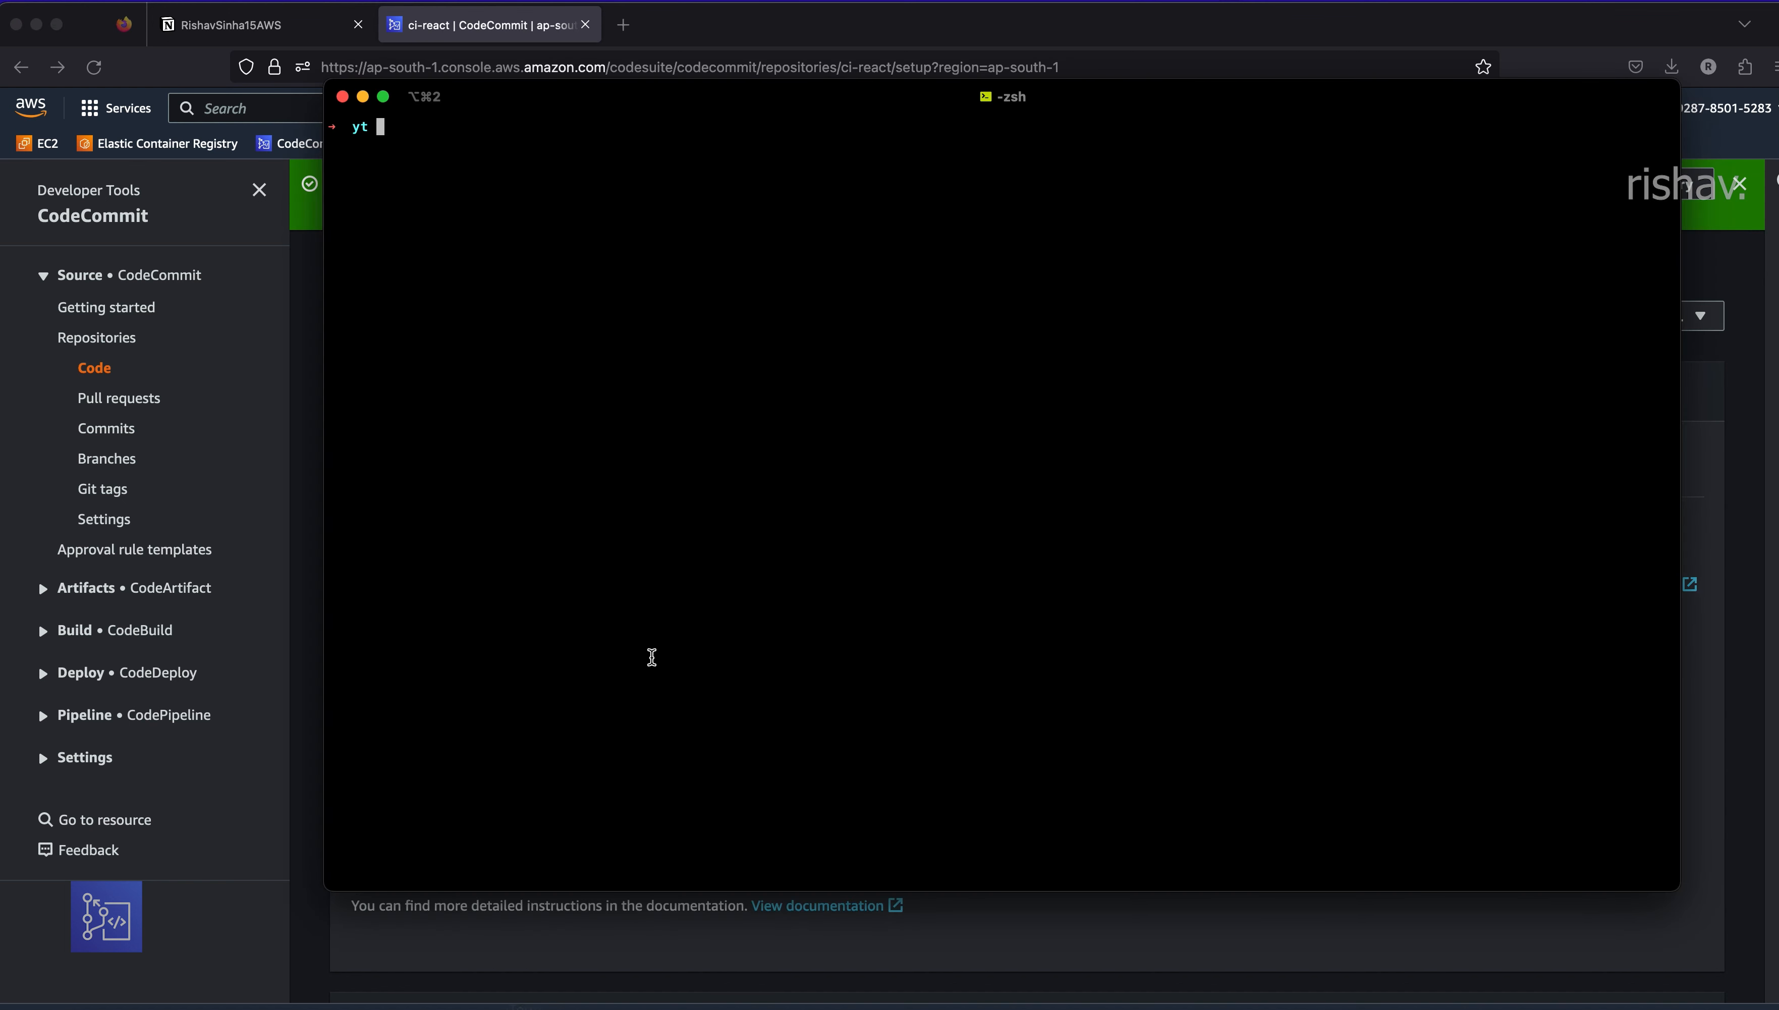
key("super+v")
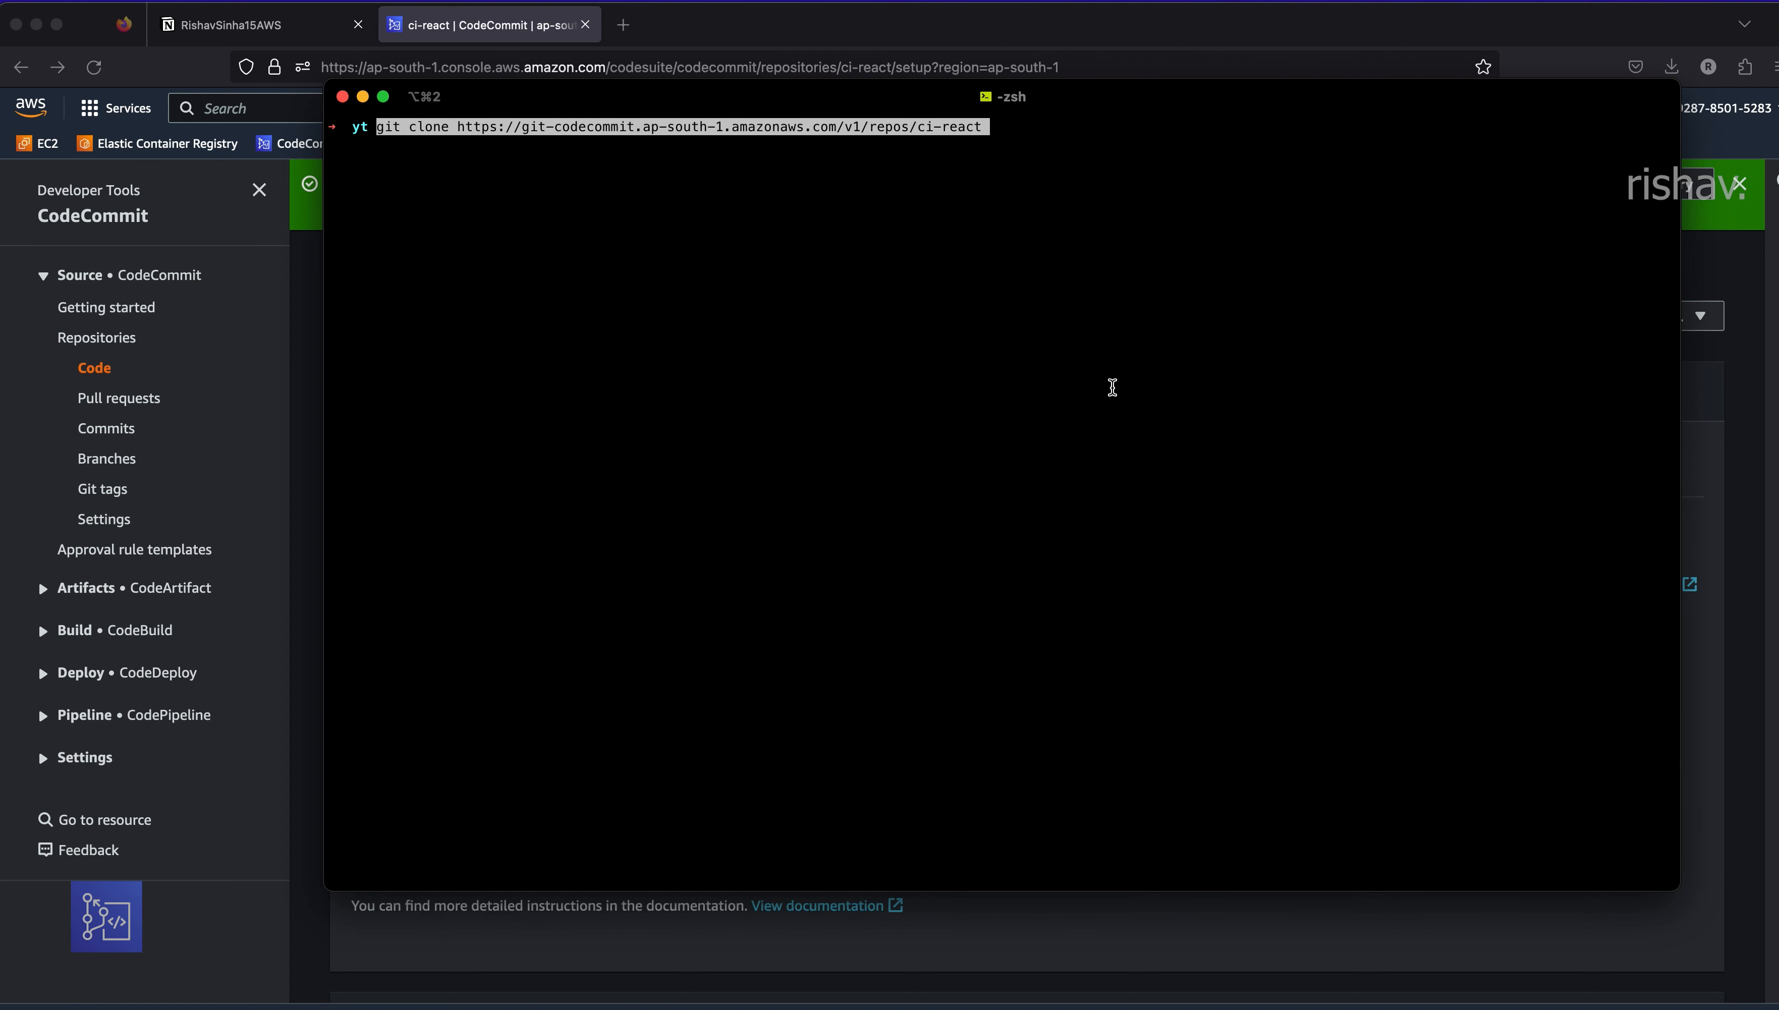
key("Return")
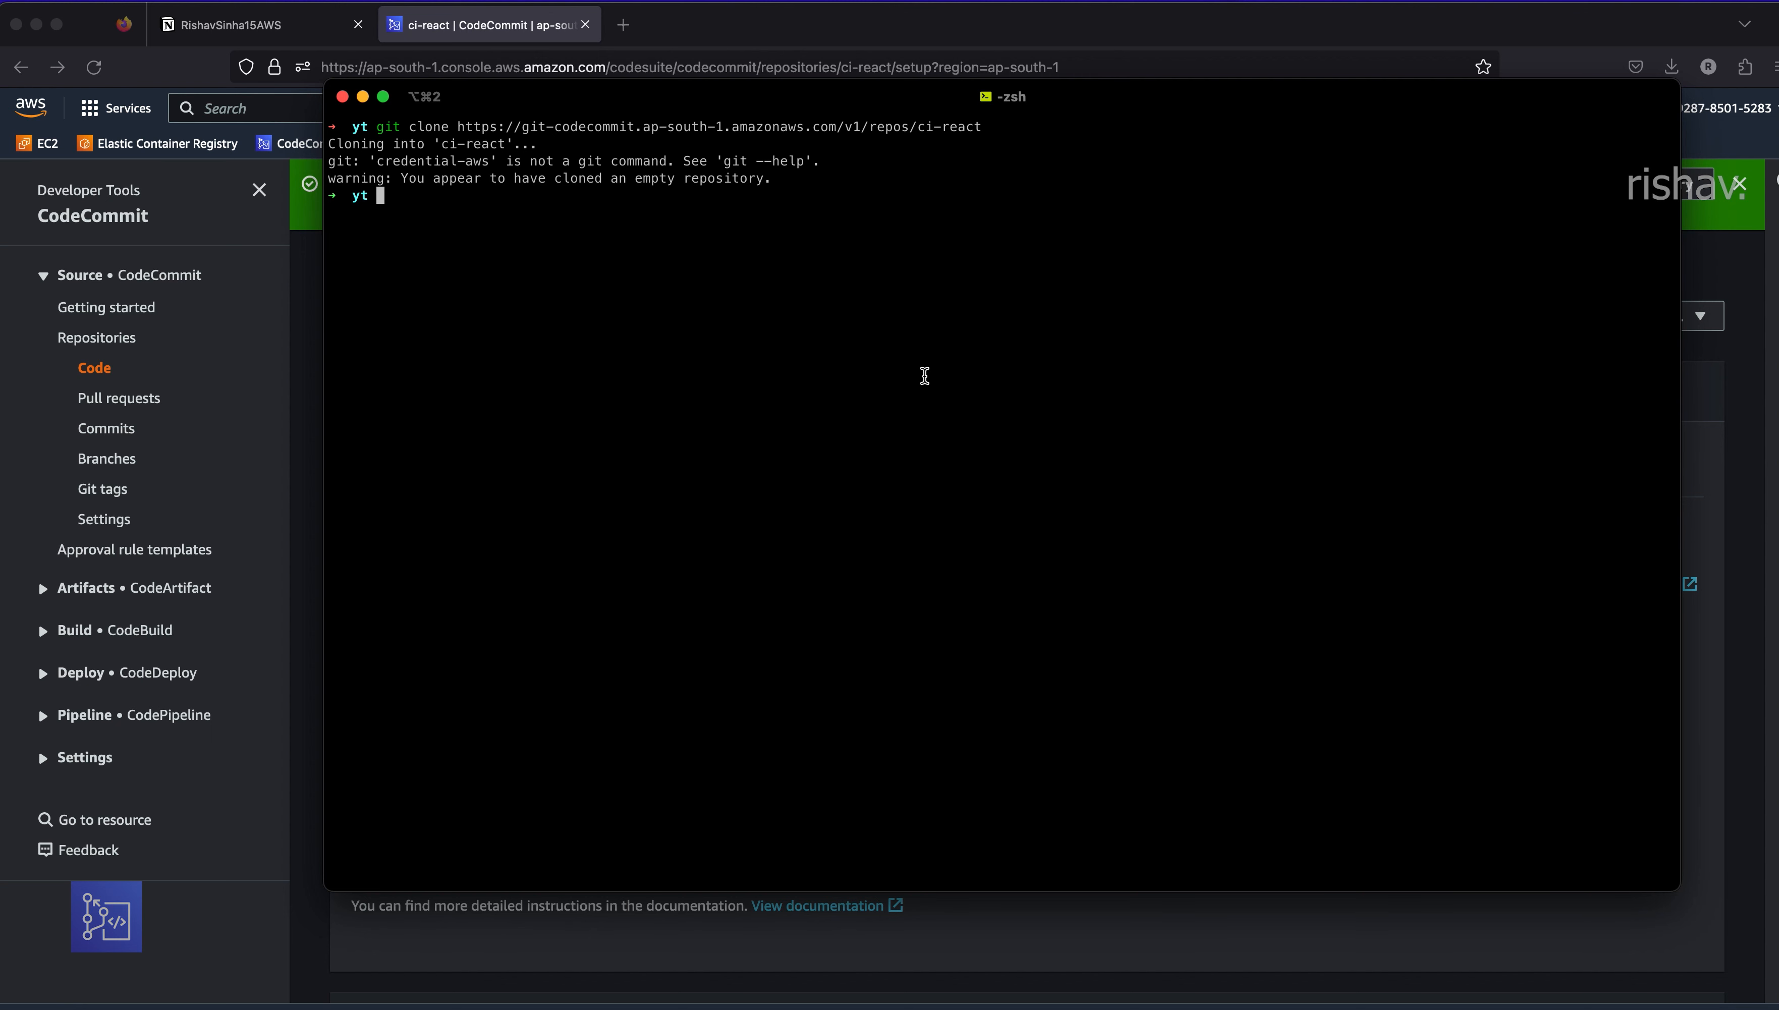
- Compare the clone output with the ci-react repository page, and list the contents of the yt folder in the terminal
key("super+Tab")
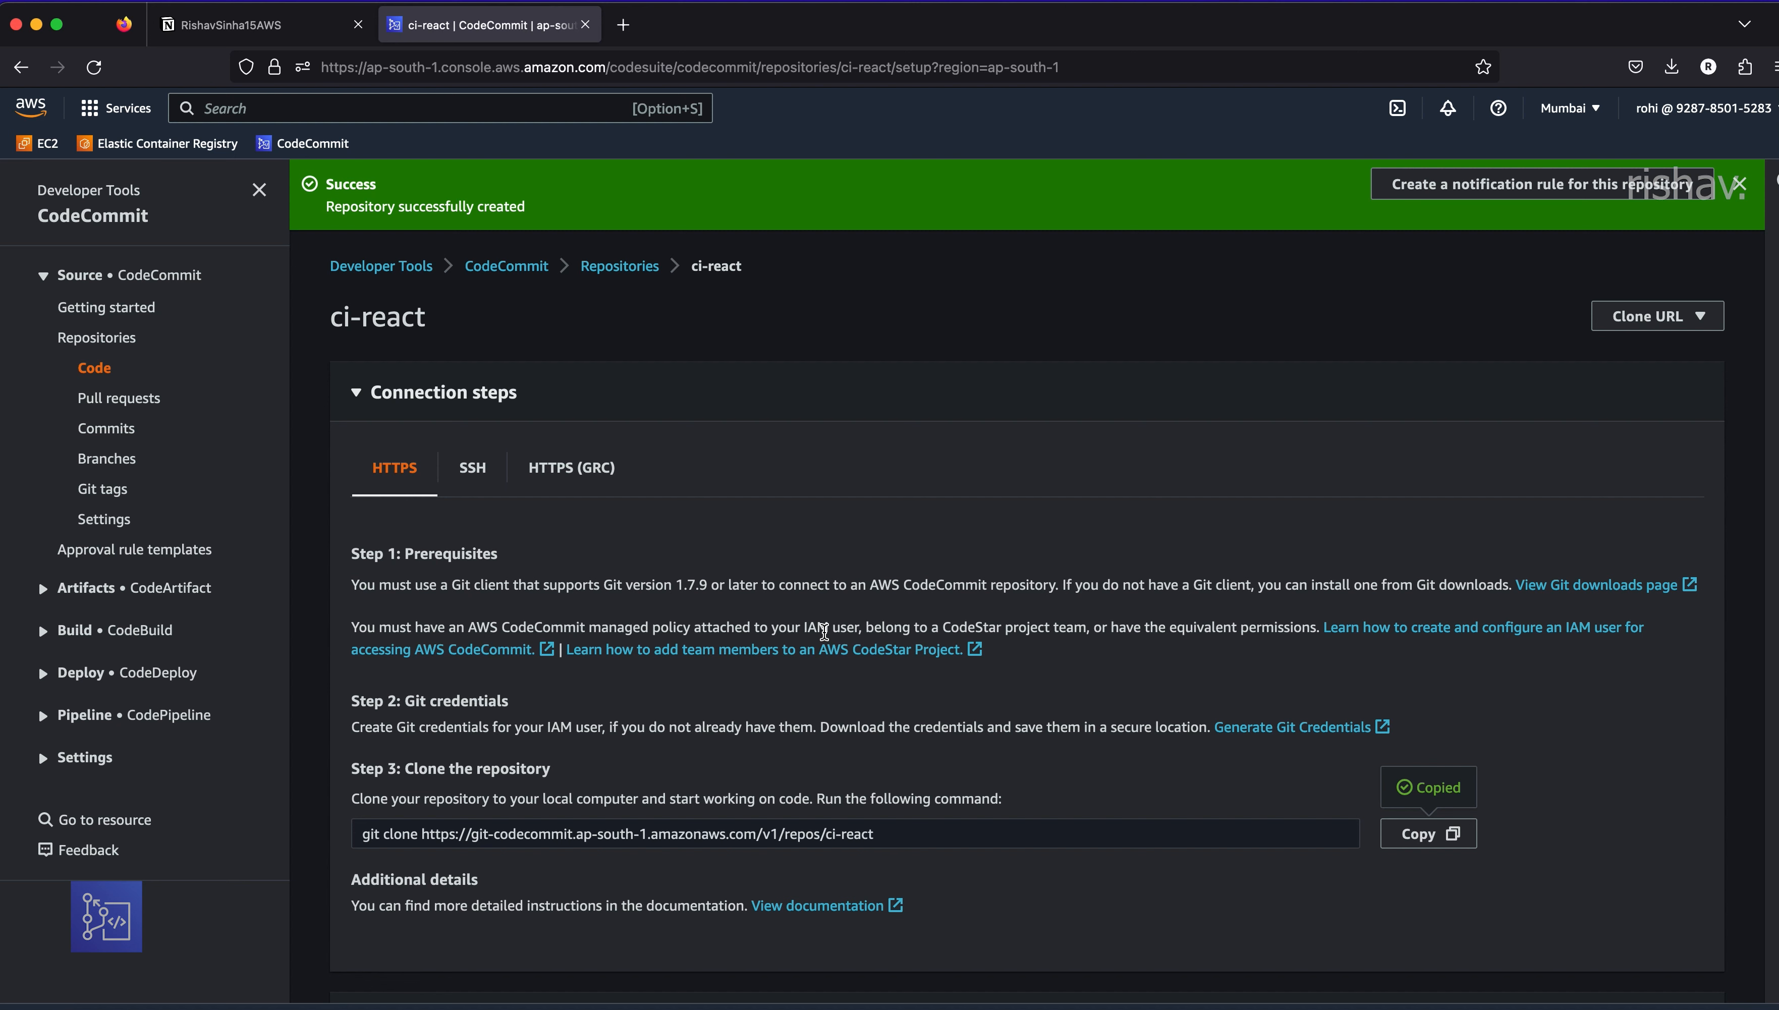
scroll(824, 633, "down", 6)
key("super+Tab")
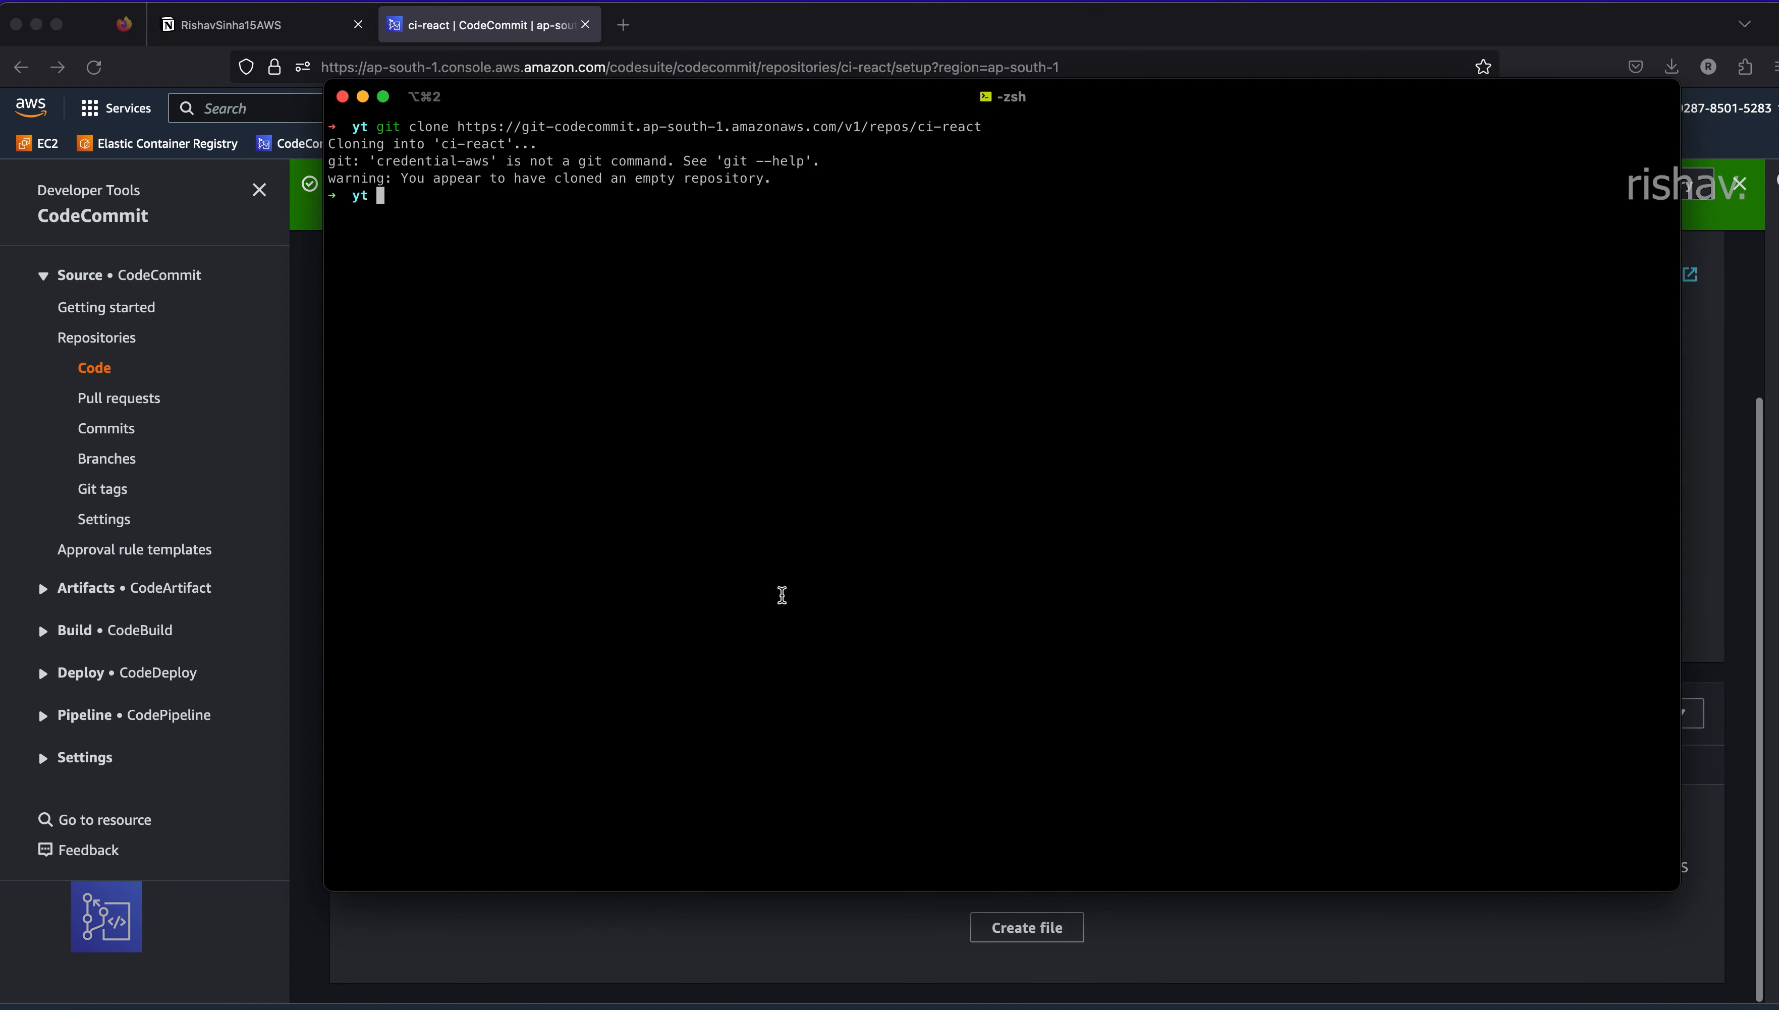
left_click_drag(329, 178, 677, 180)
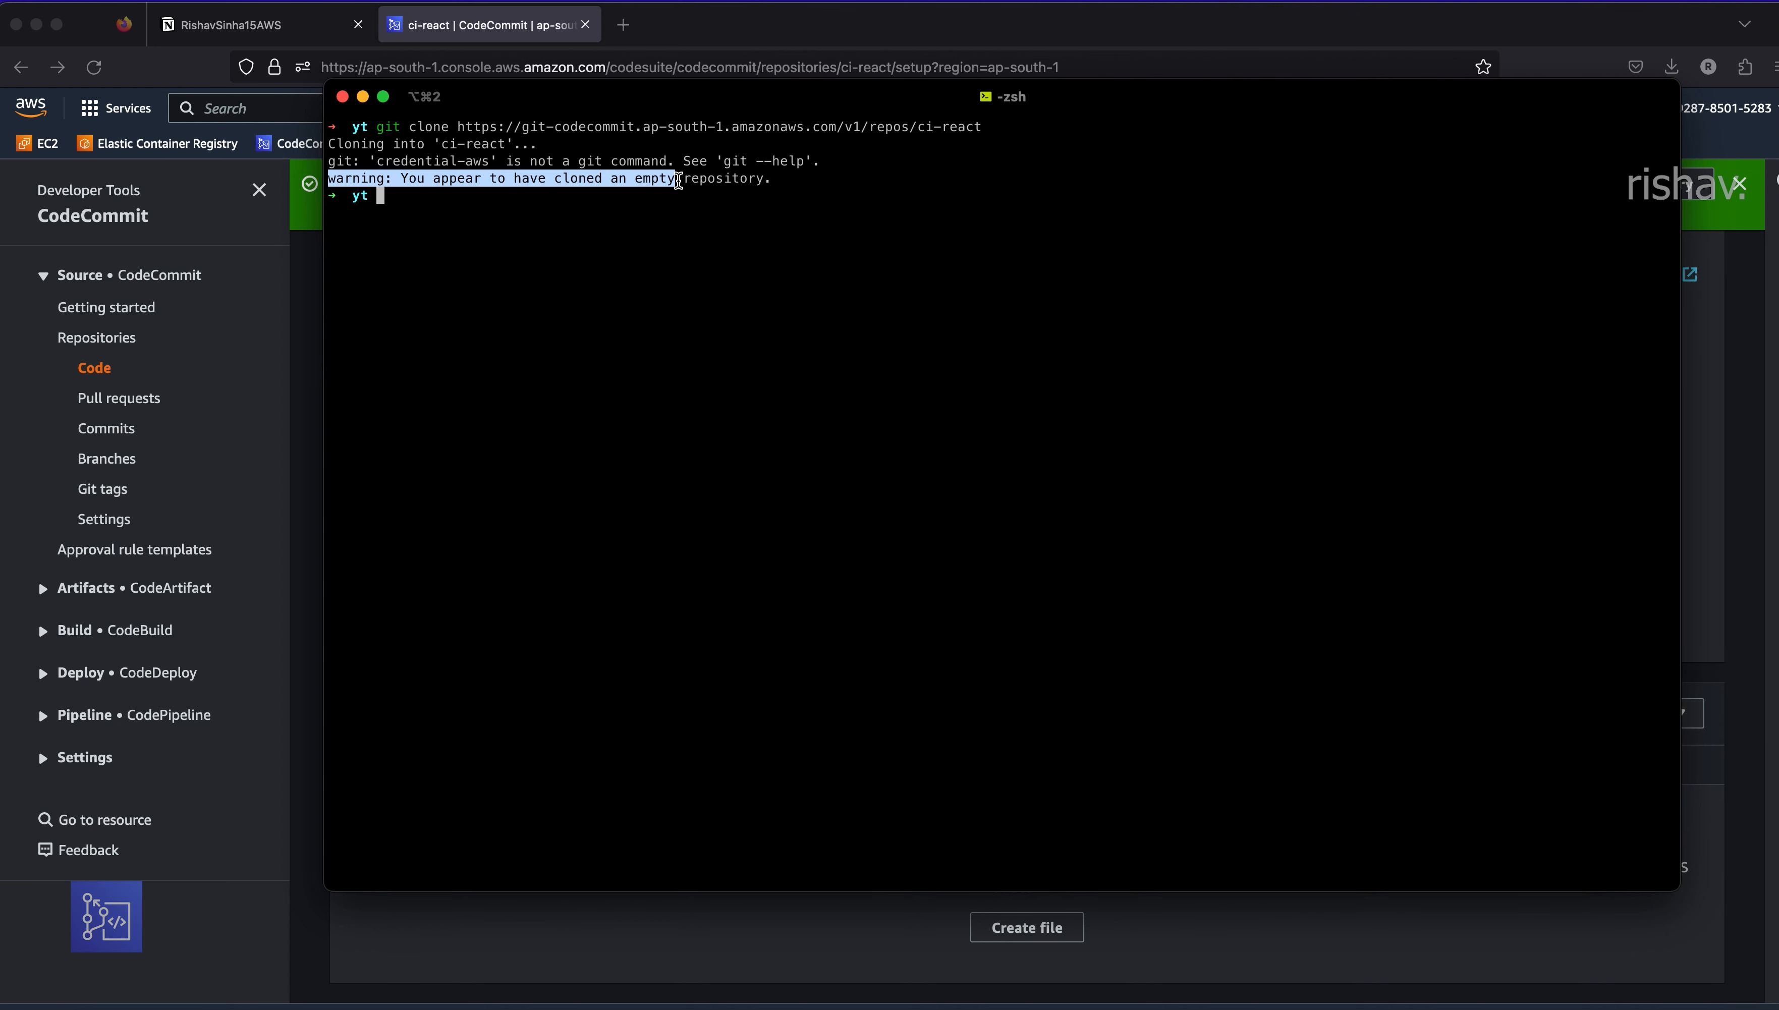
key("super+equal")
type("ls")
key("Return")
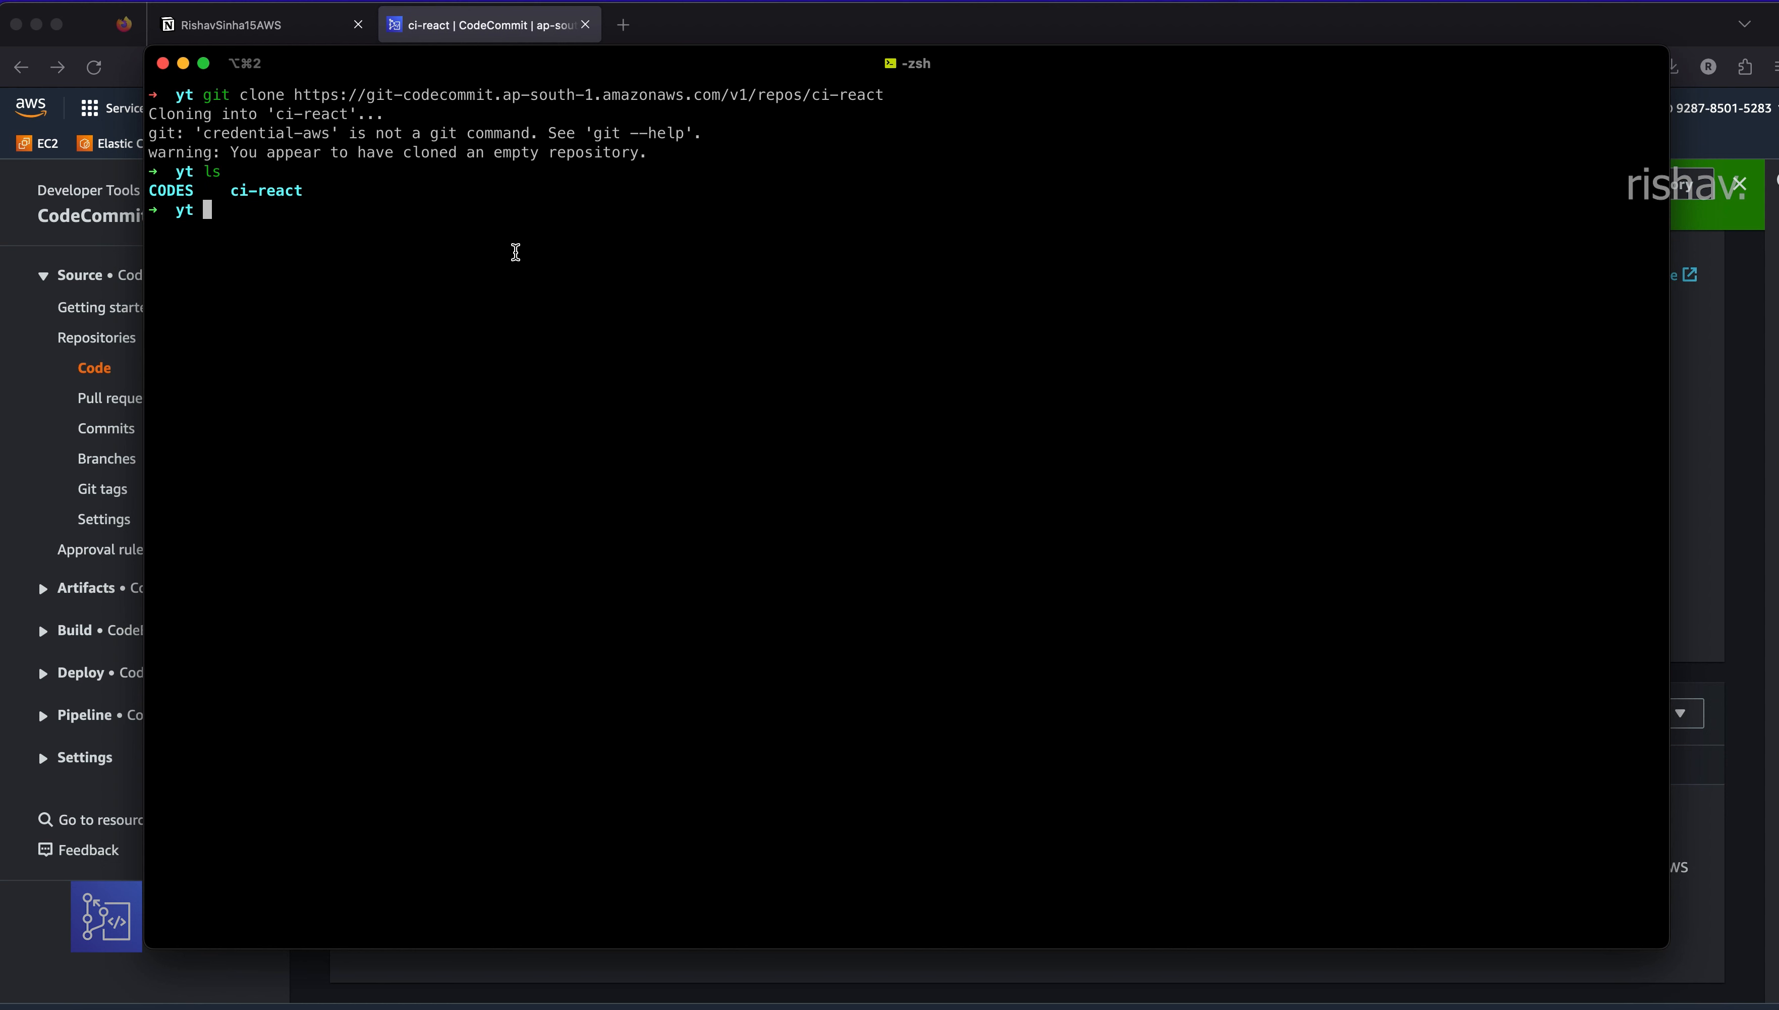
- Open the CODES folder in Visual Studio Code from the terminal and view its Dockerfile
type("code CODES/")
key("Return")
left_click_drag(410, 561, 358, 525)
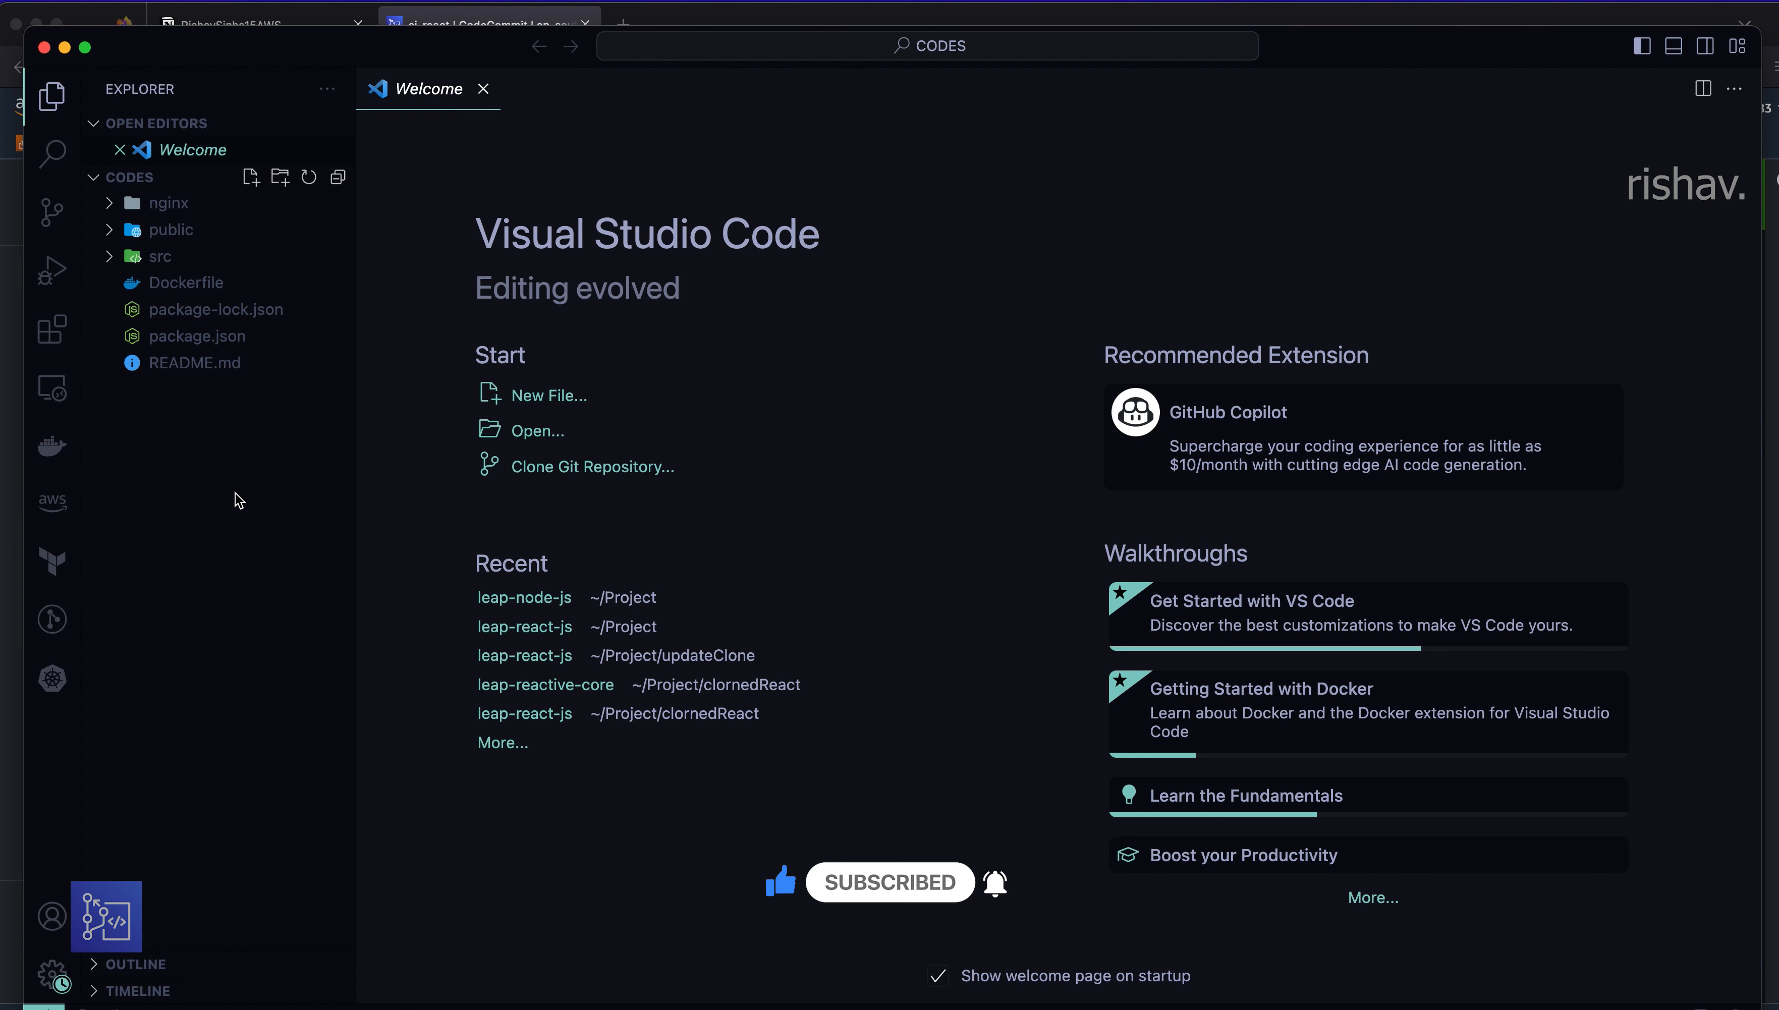
left_click(111, 214)
left_click(110, 210)
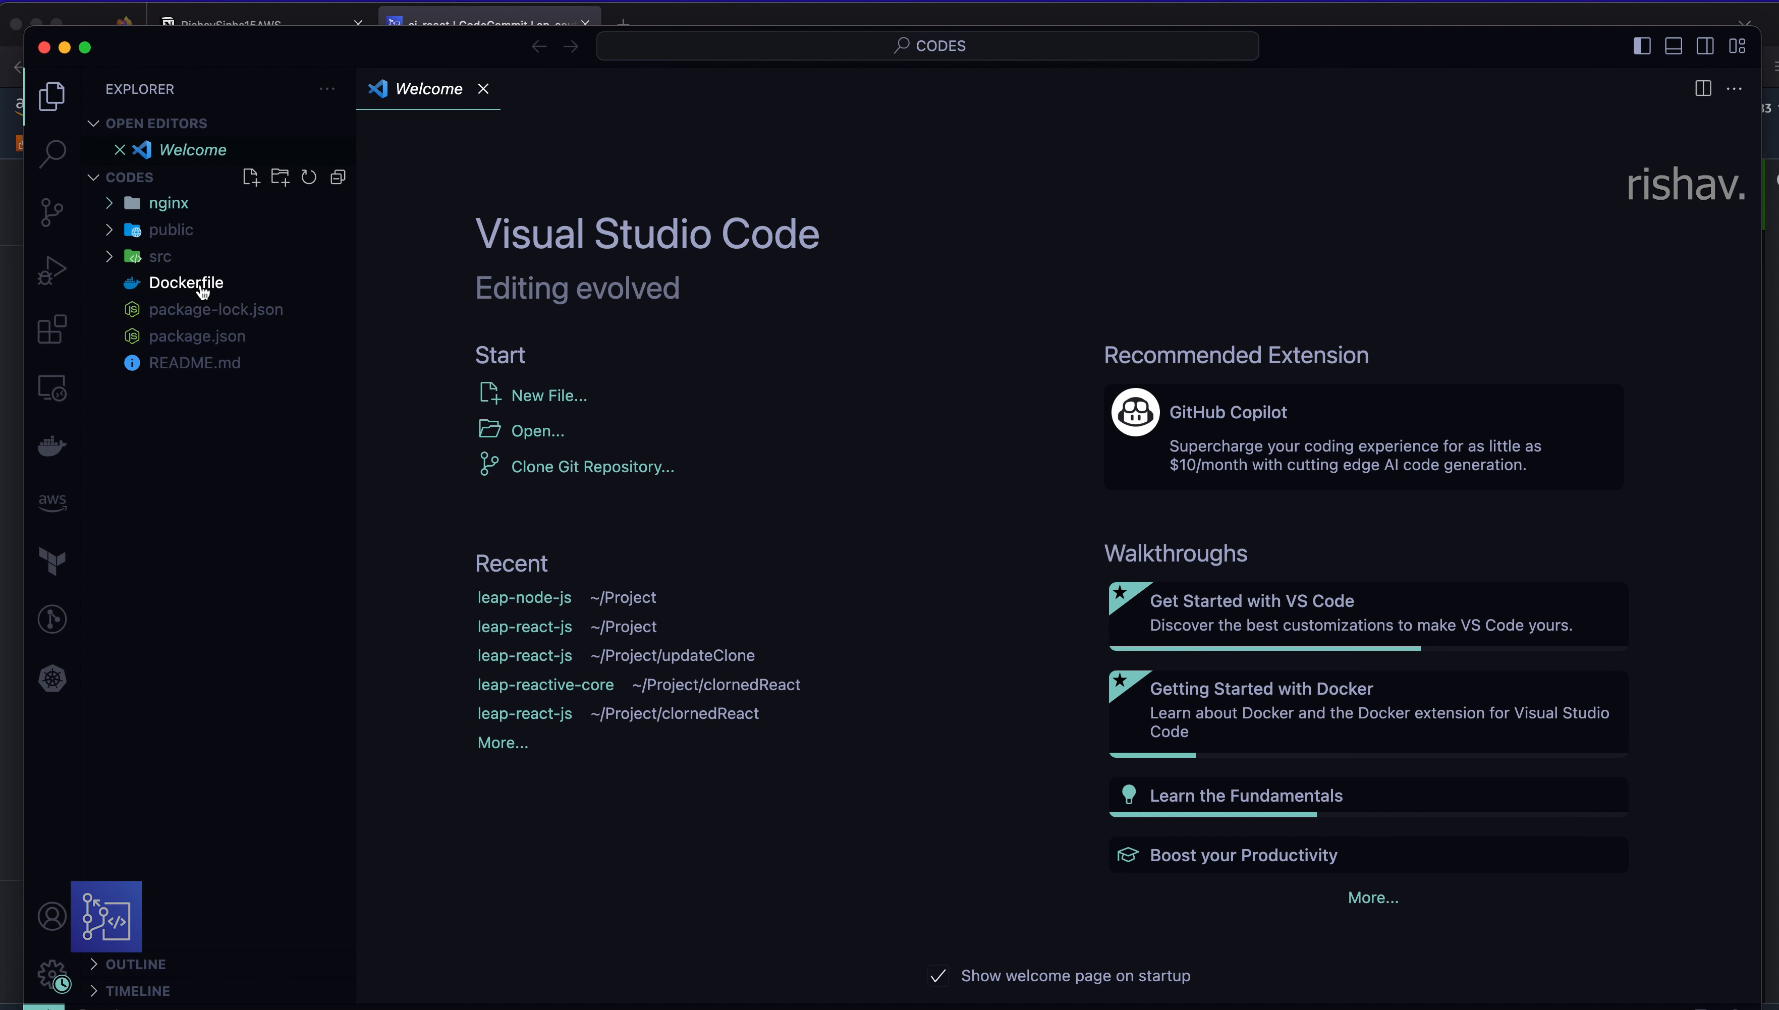
left_click(189, 284)
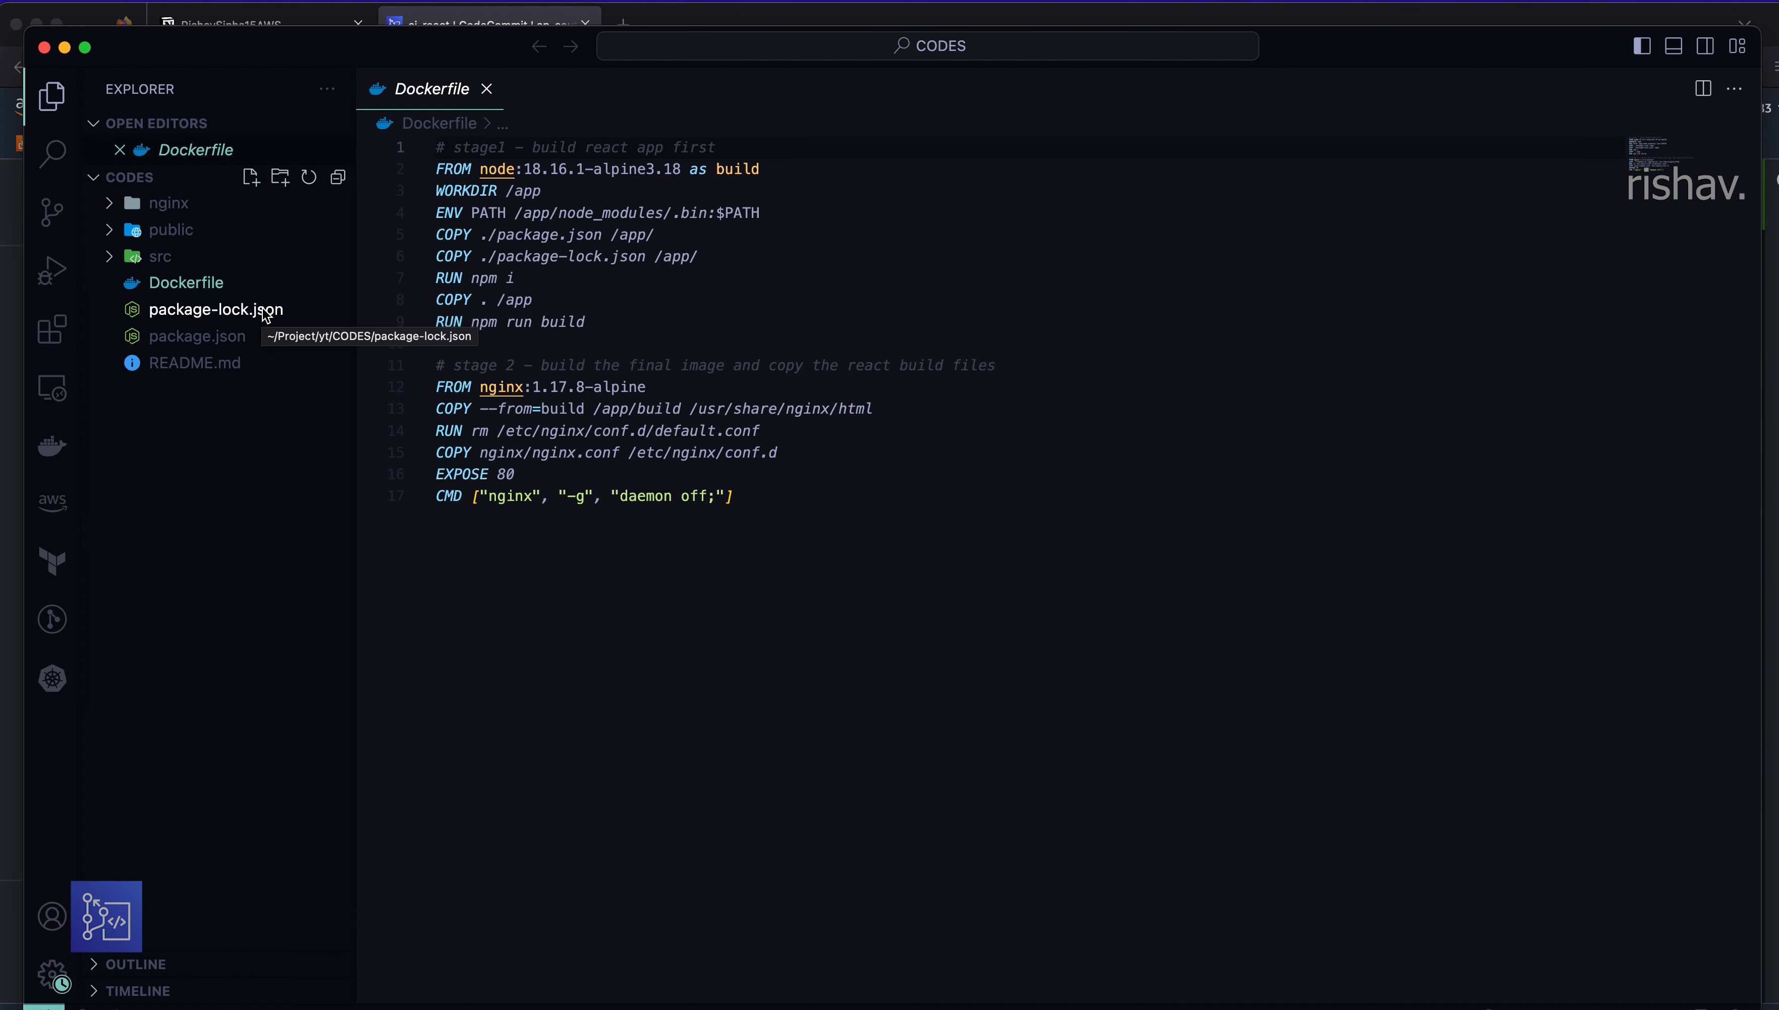
left_click(256, 430)
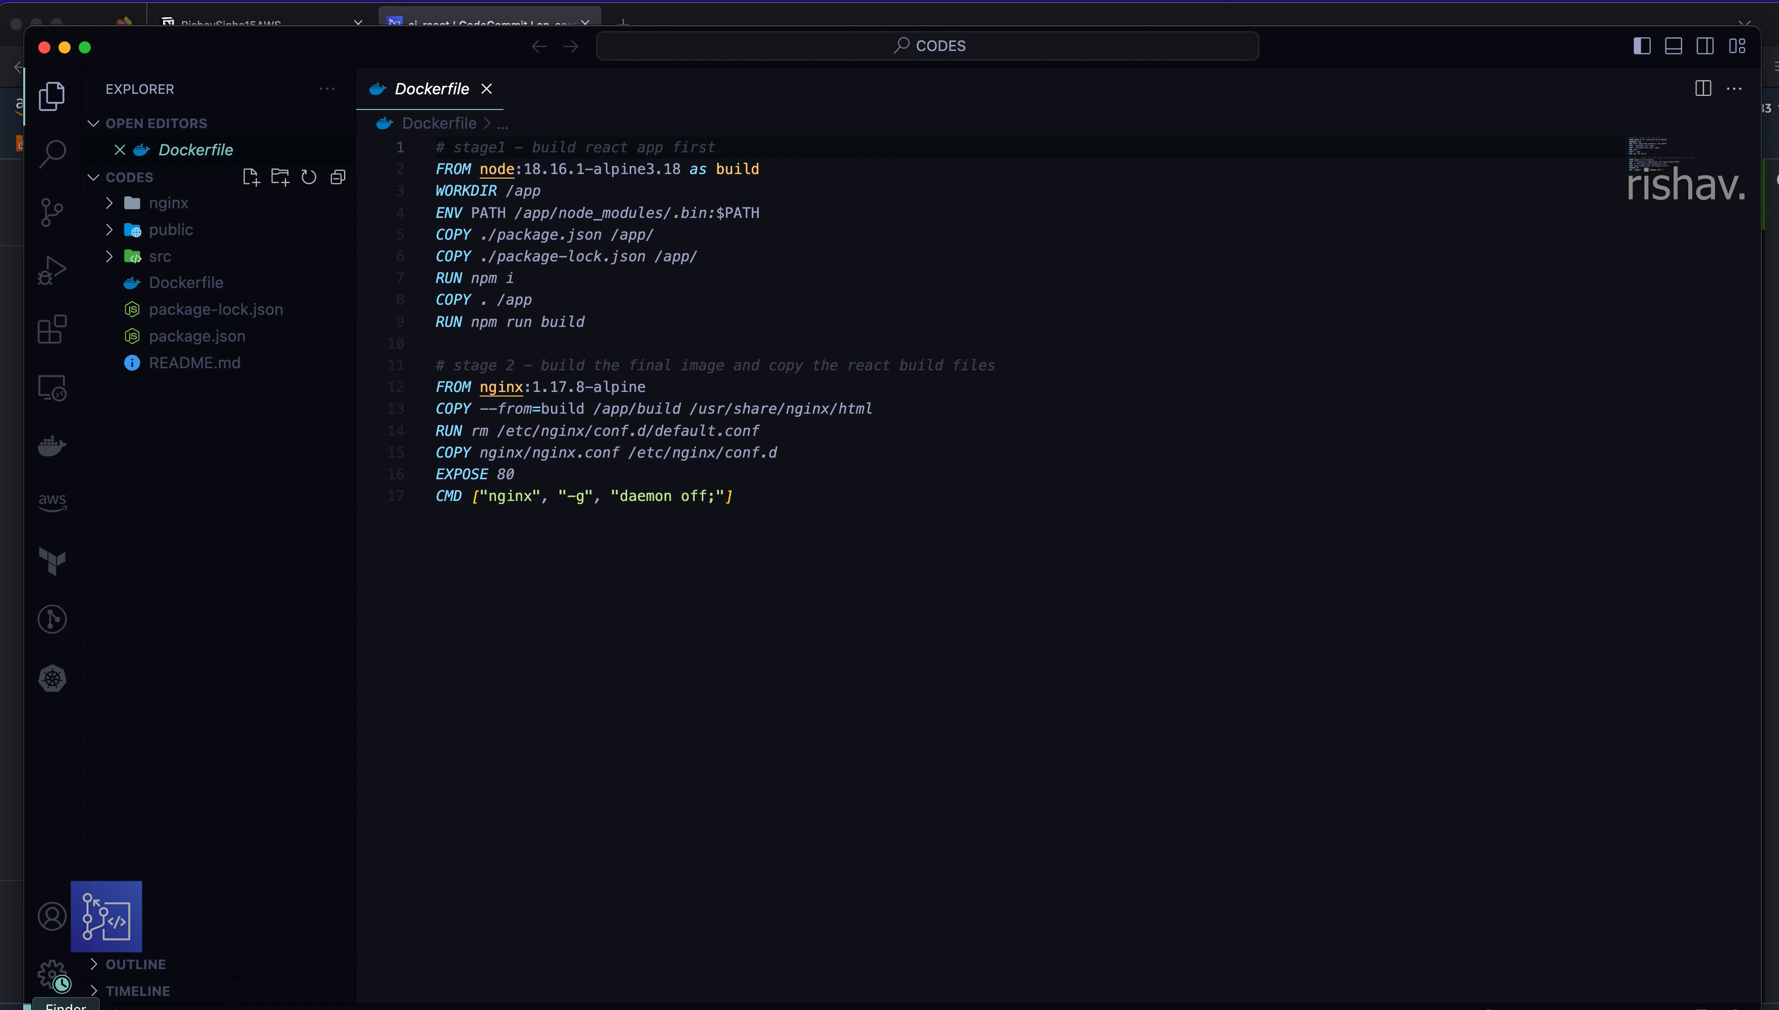
- In Finder, copy all files and folders from CODES into the ci-react folder, and close the CODES editor window
left_click(65, 1007)
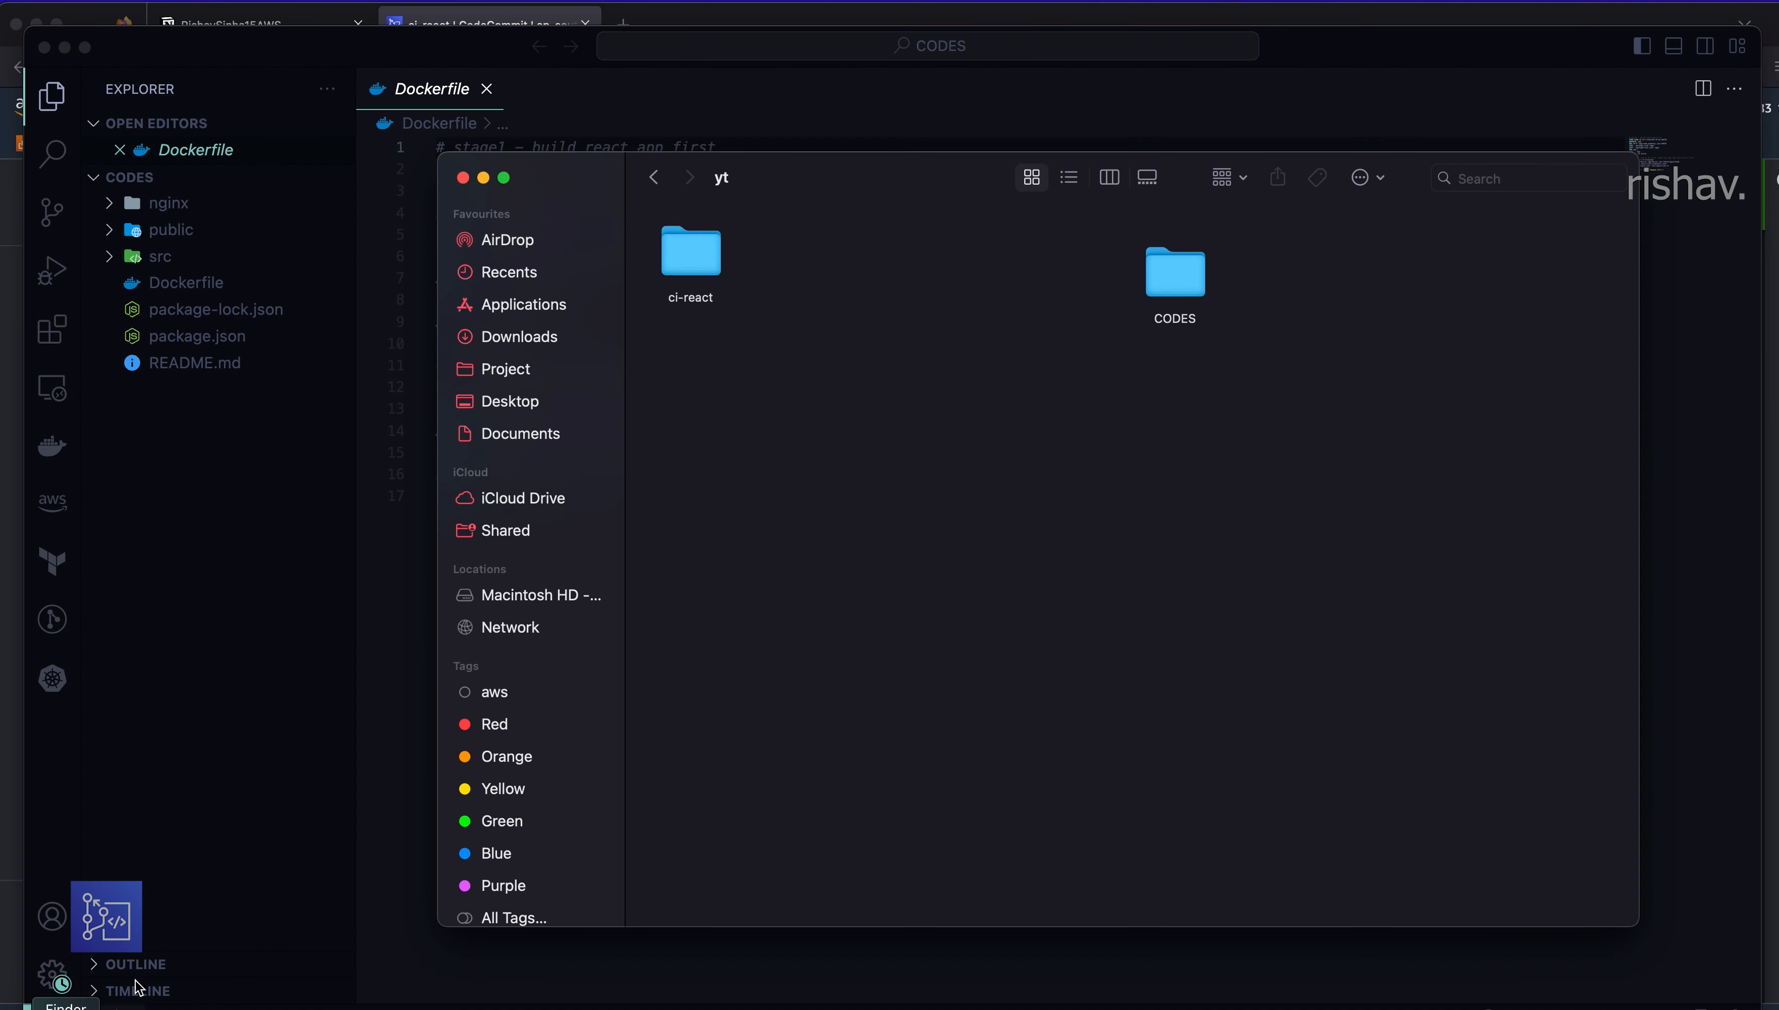
double_click(1177, 270)
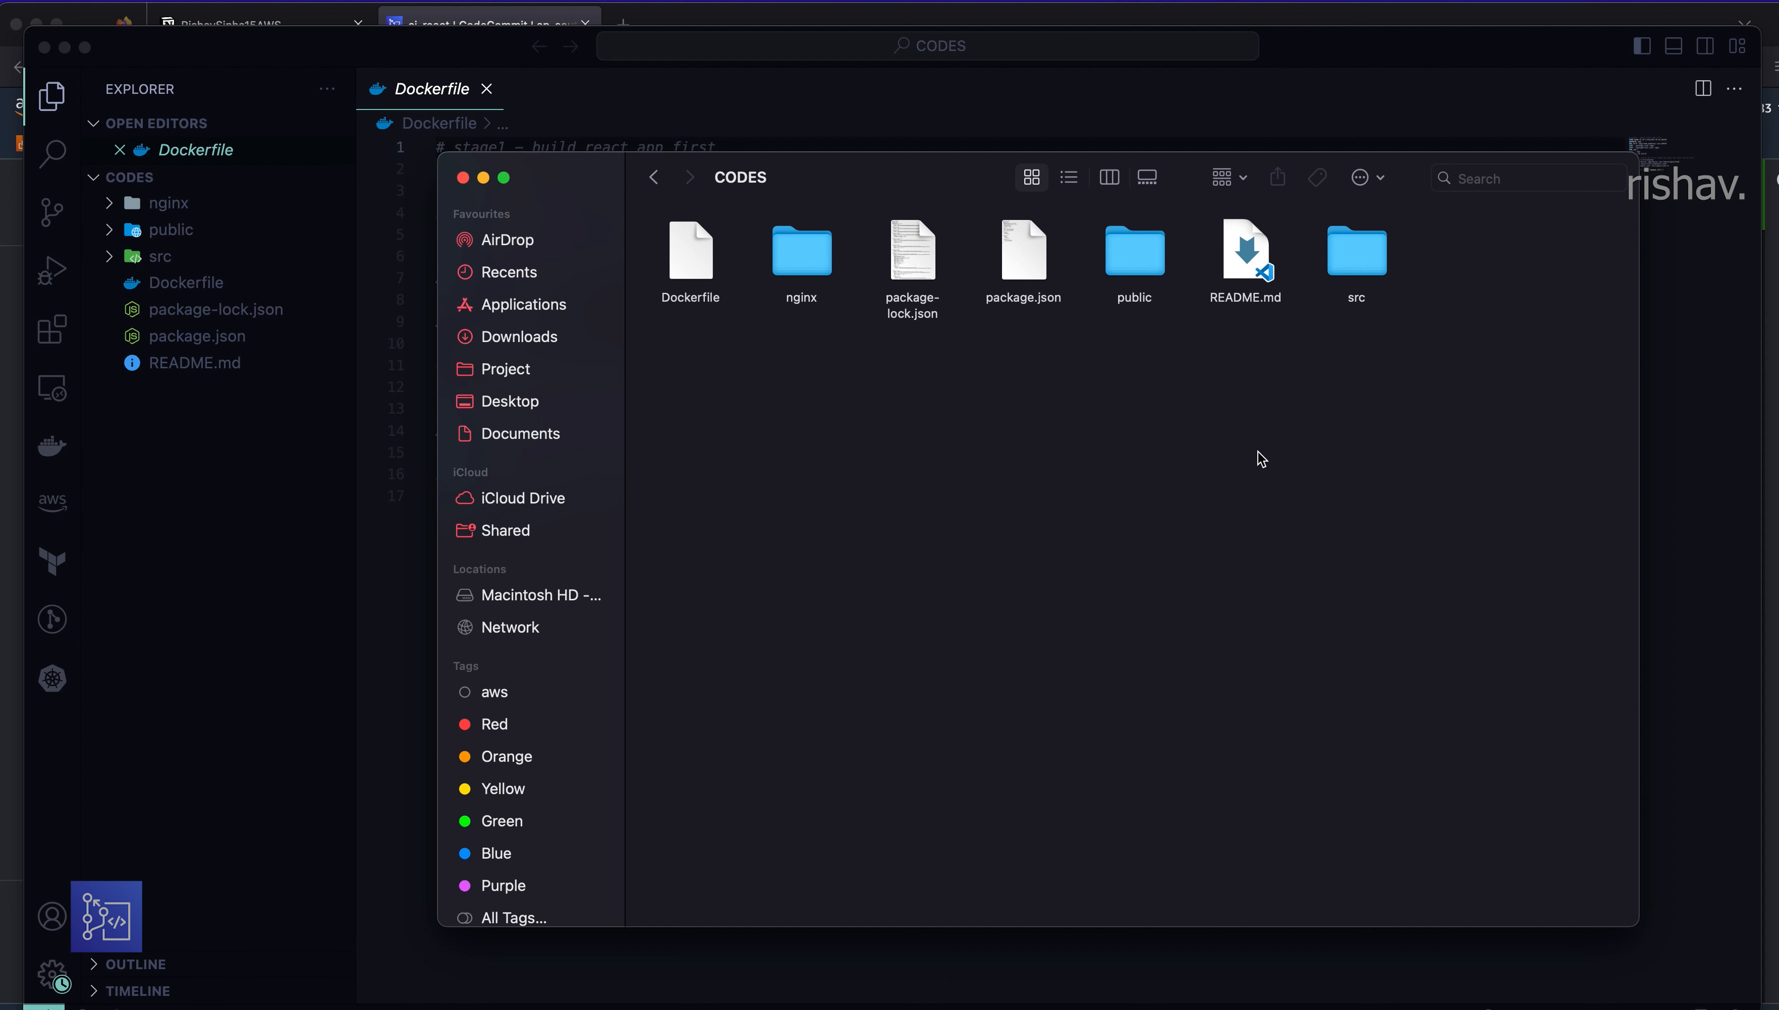
key("super+a")
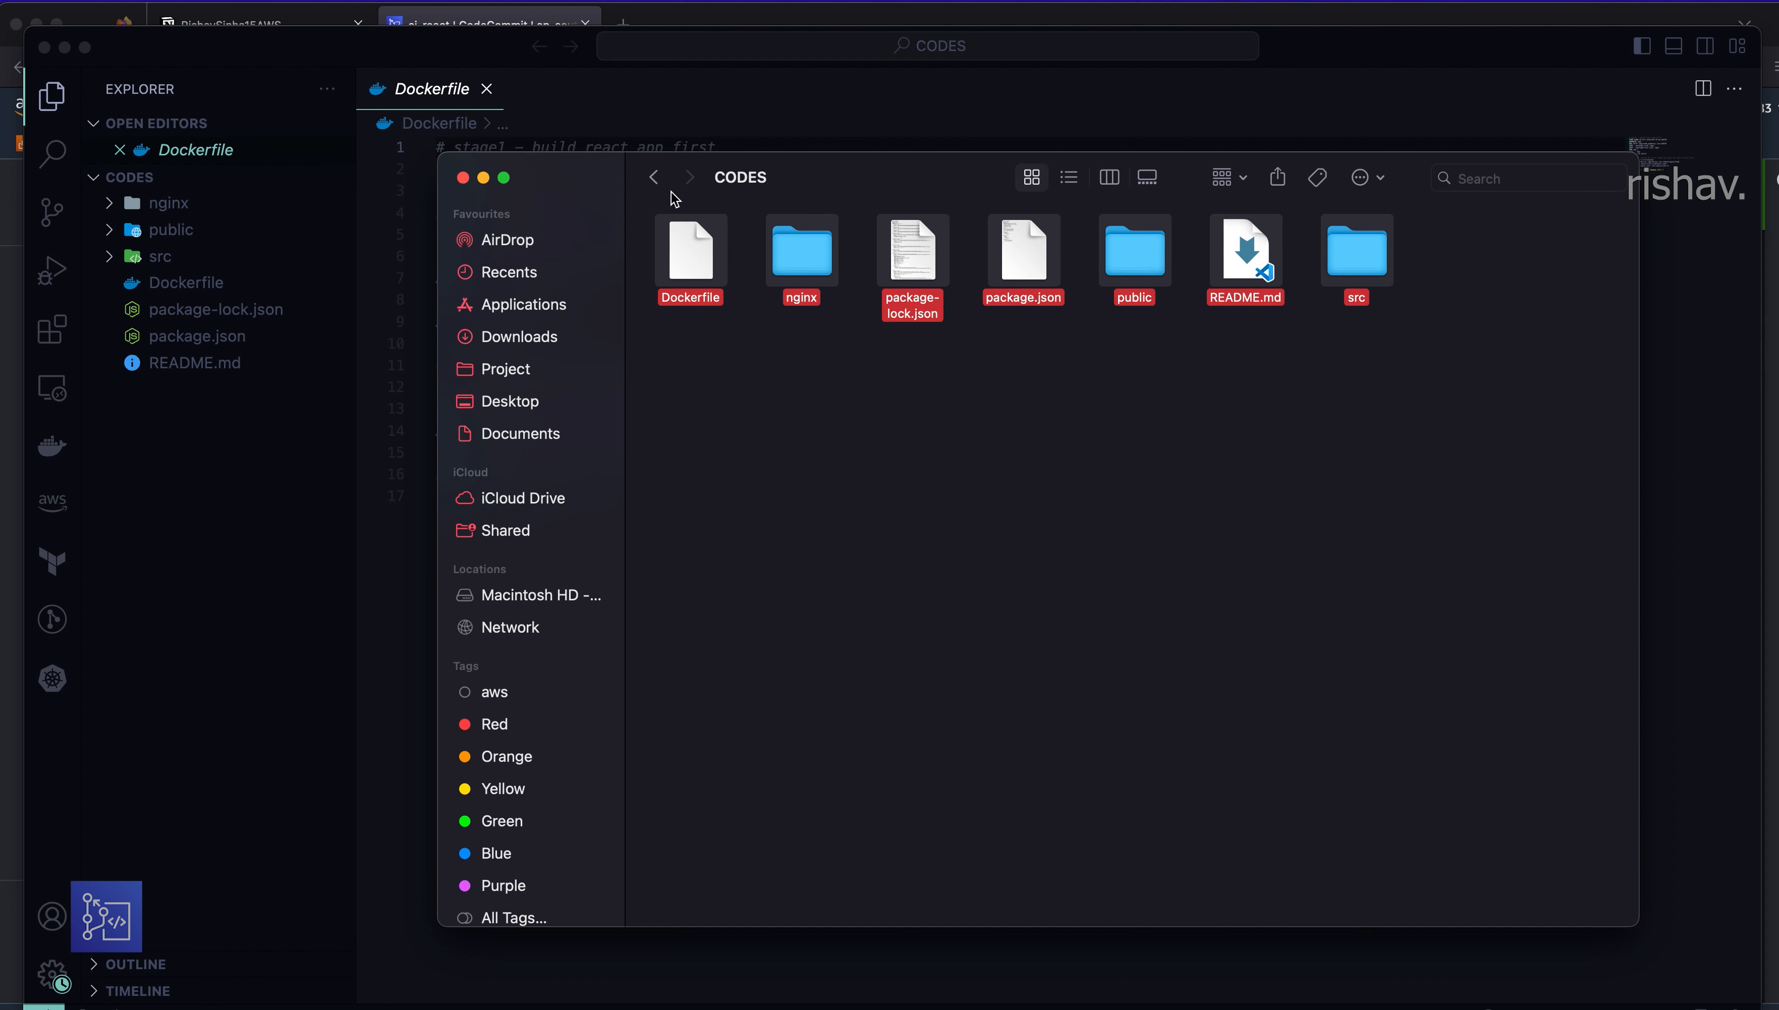
left_click(654, 177)
left_click(672, 258)
double_click(672, 258)
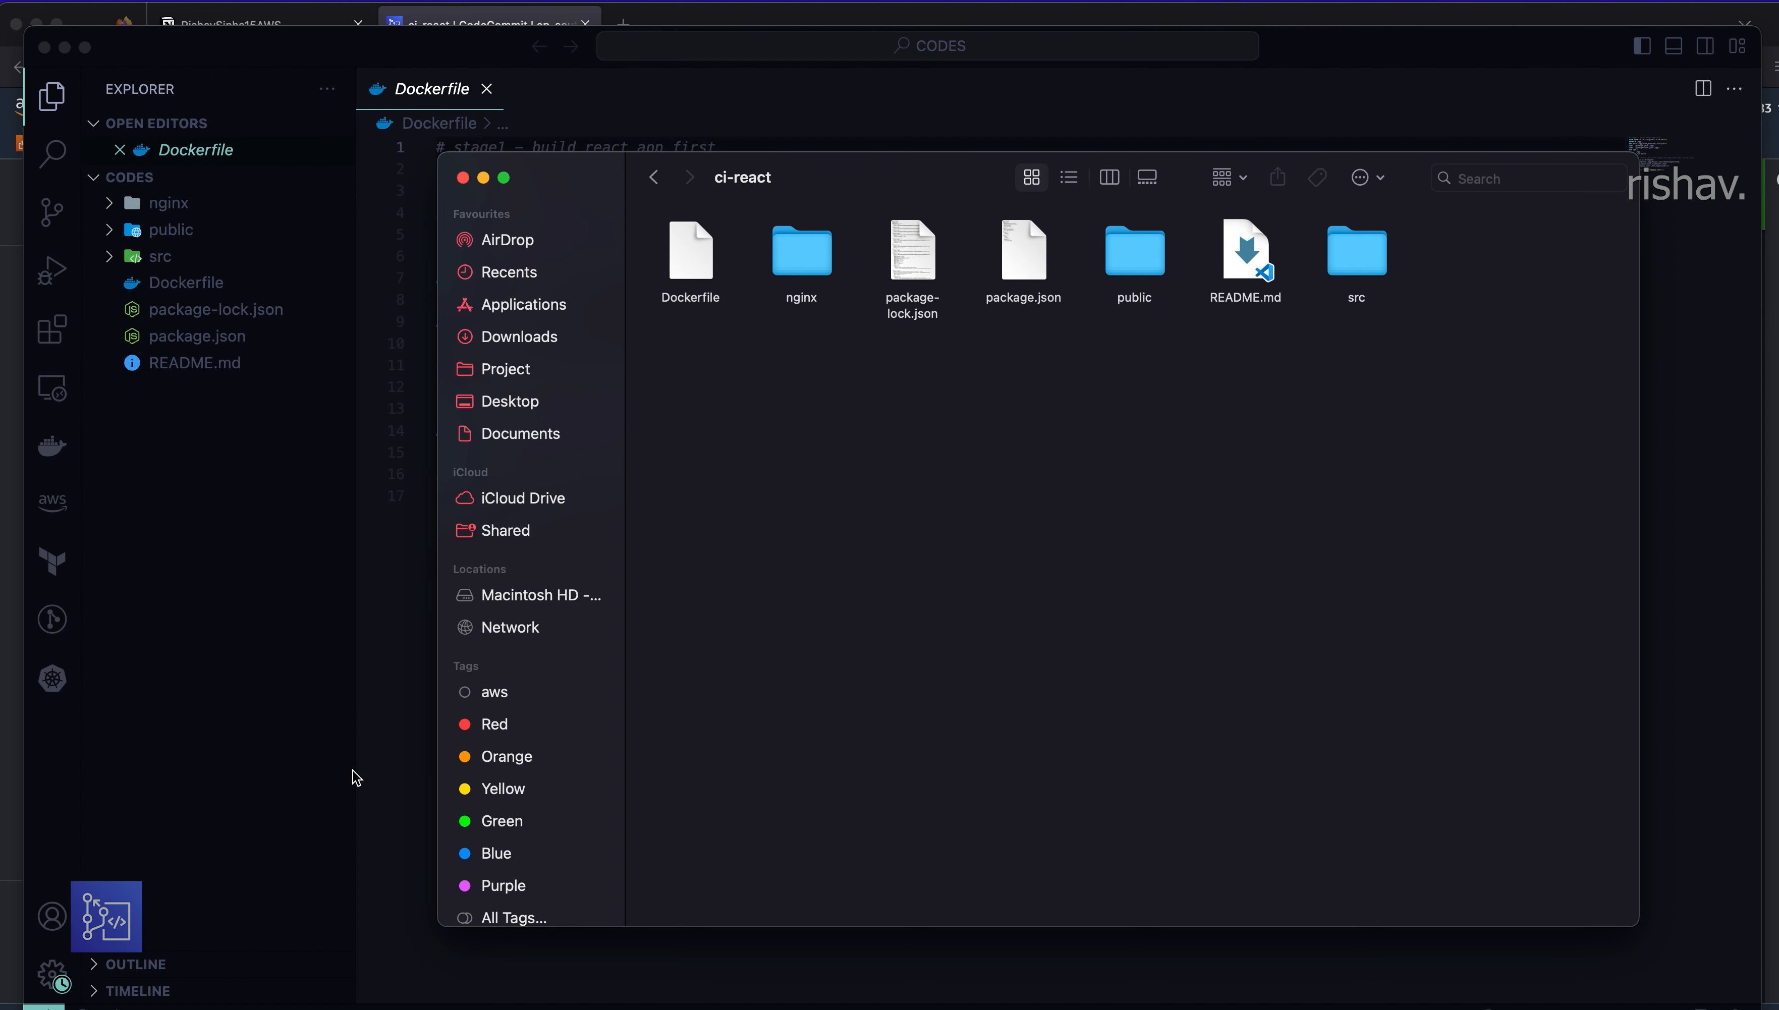
left_click(378, 769)
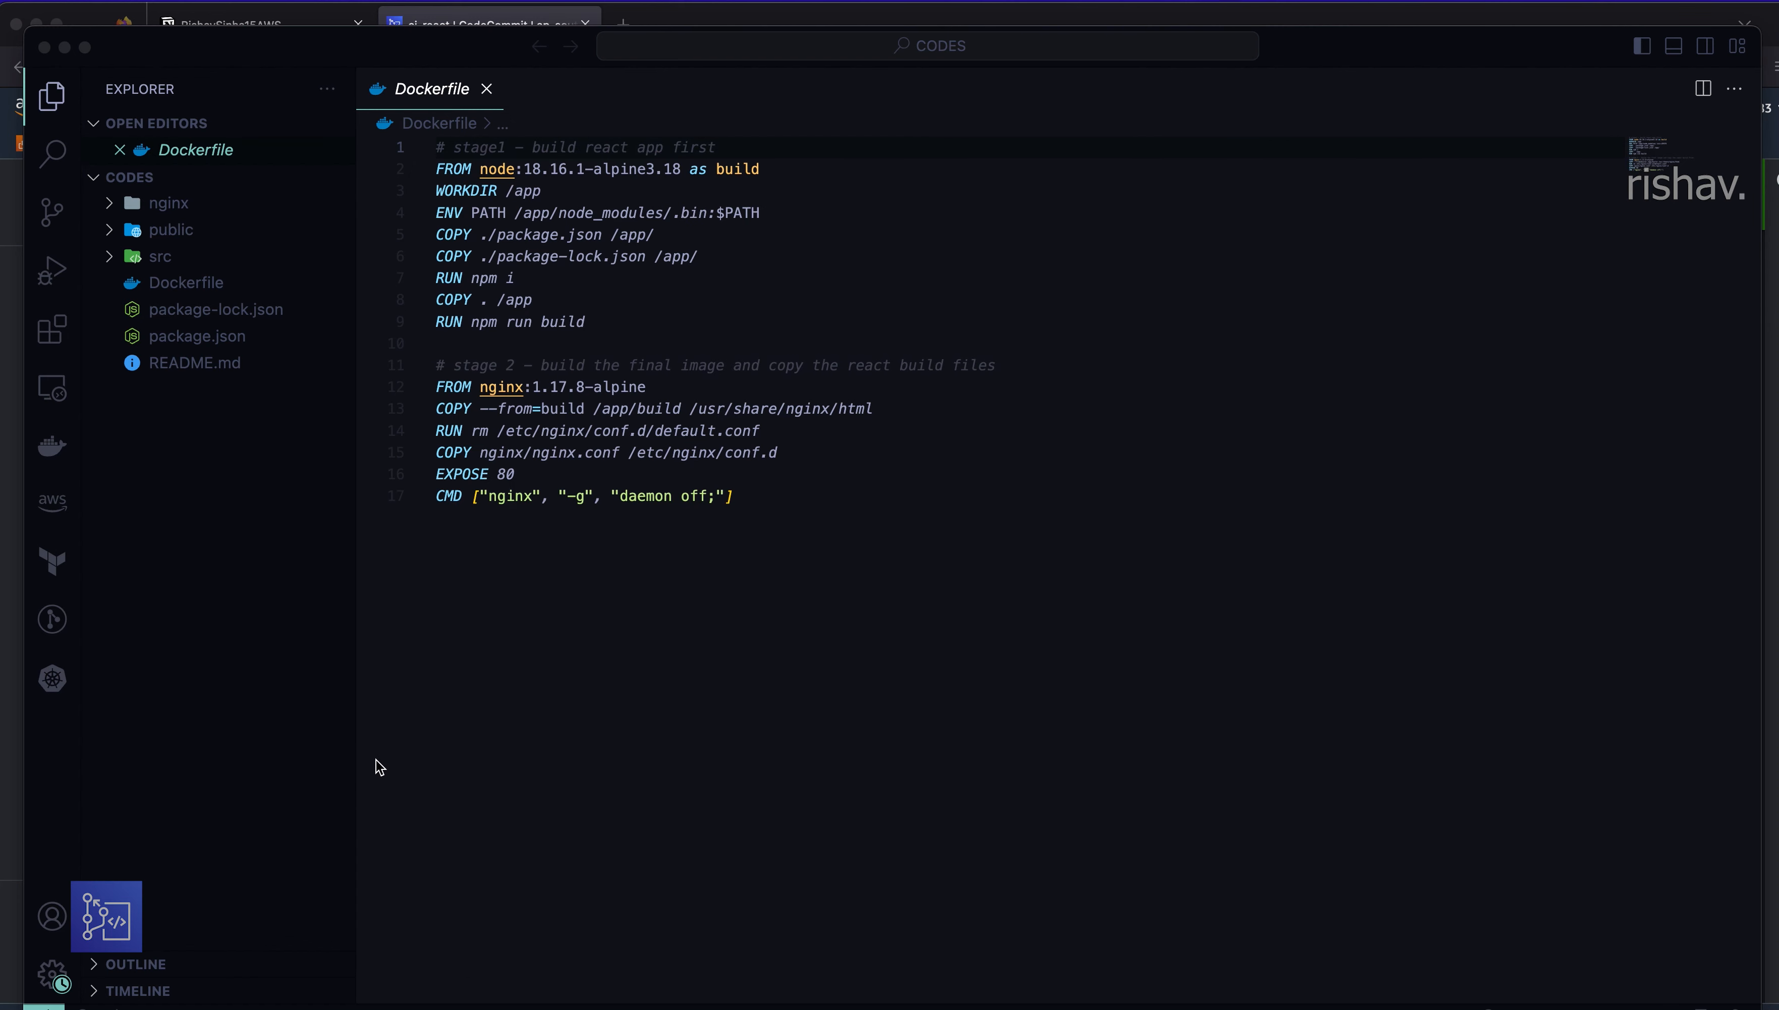
left_click(44, 48)
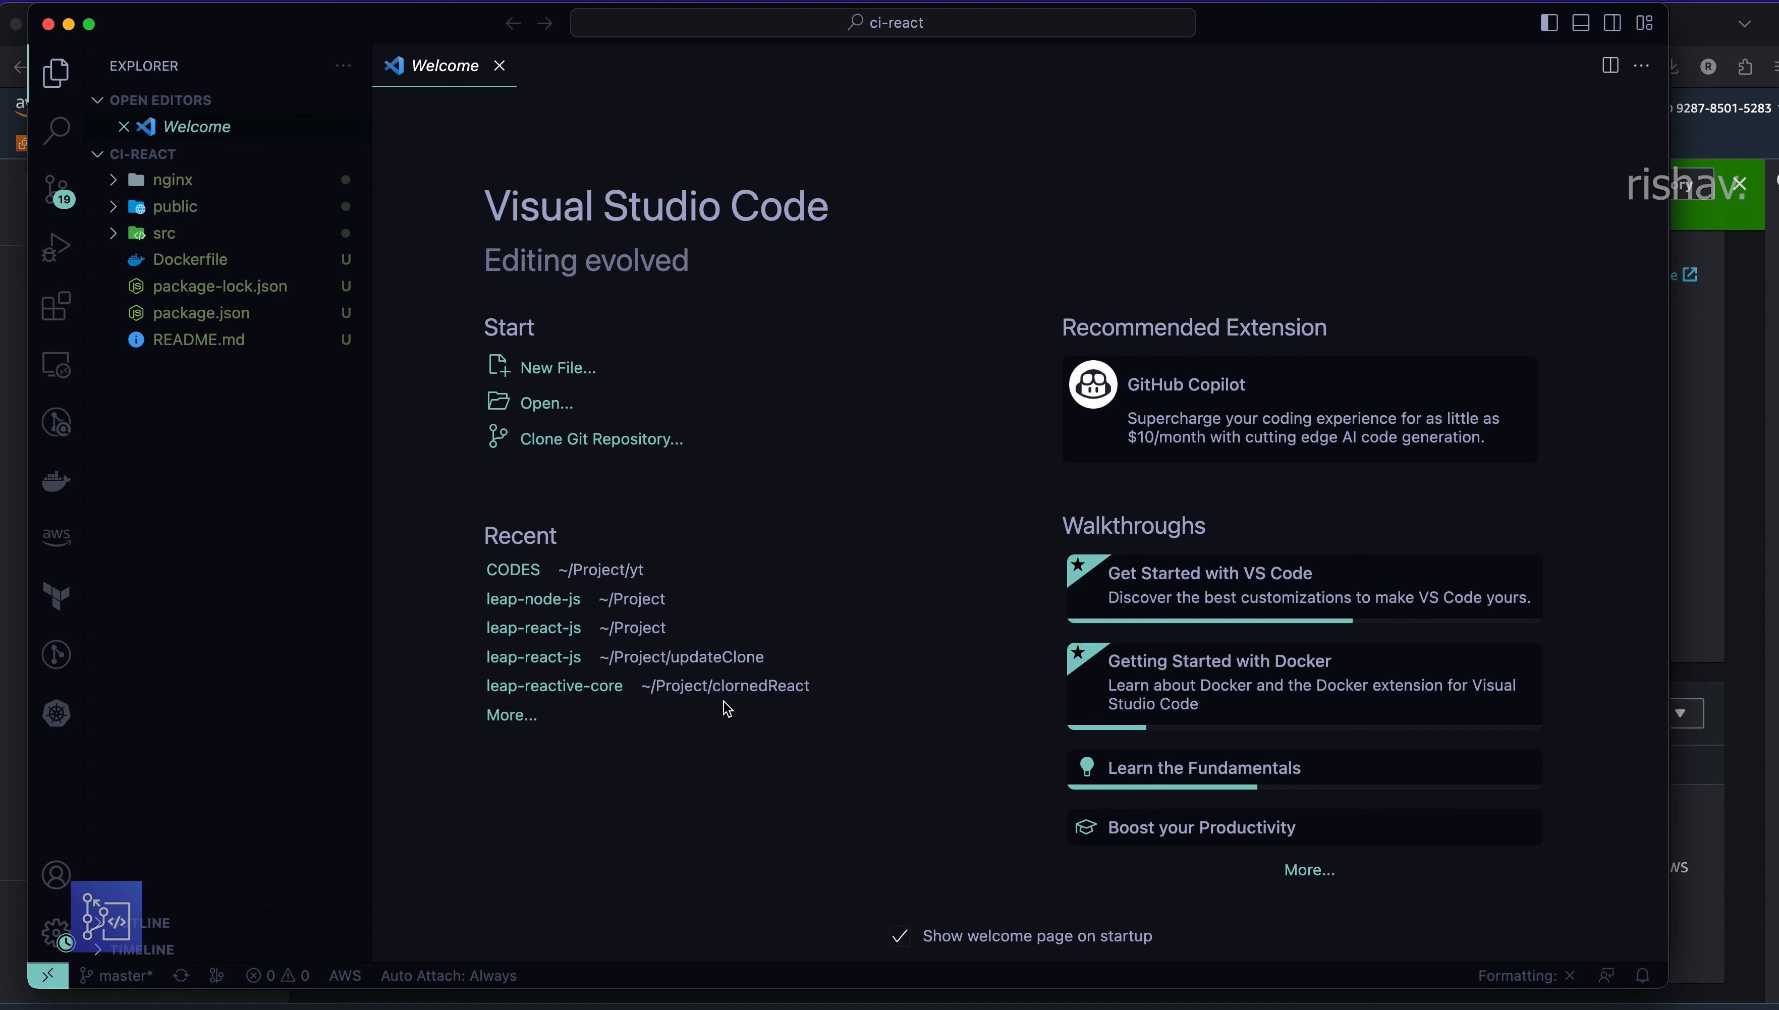
- Check the Git status of the ci-react project in the integrated terminal and stage all its files
key("ctrl+grave")
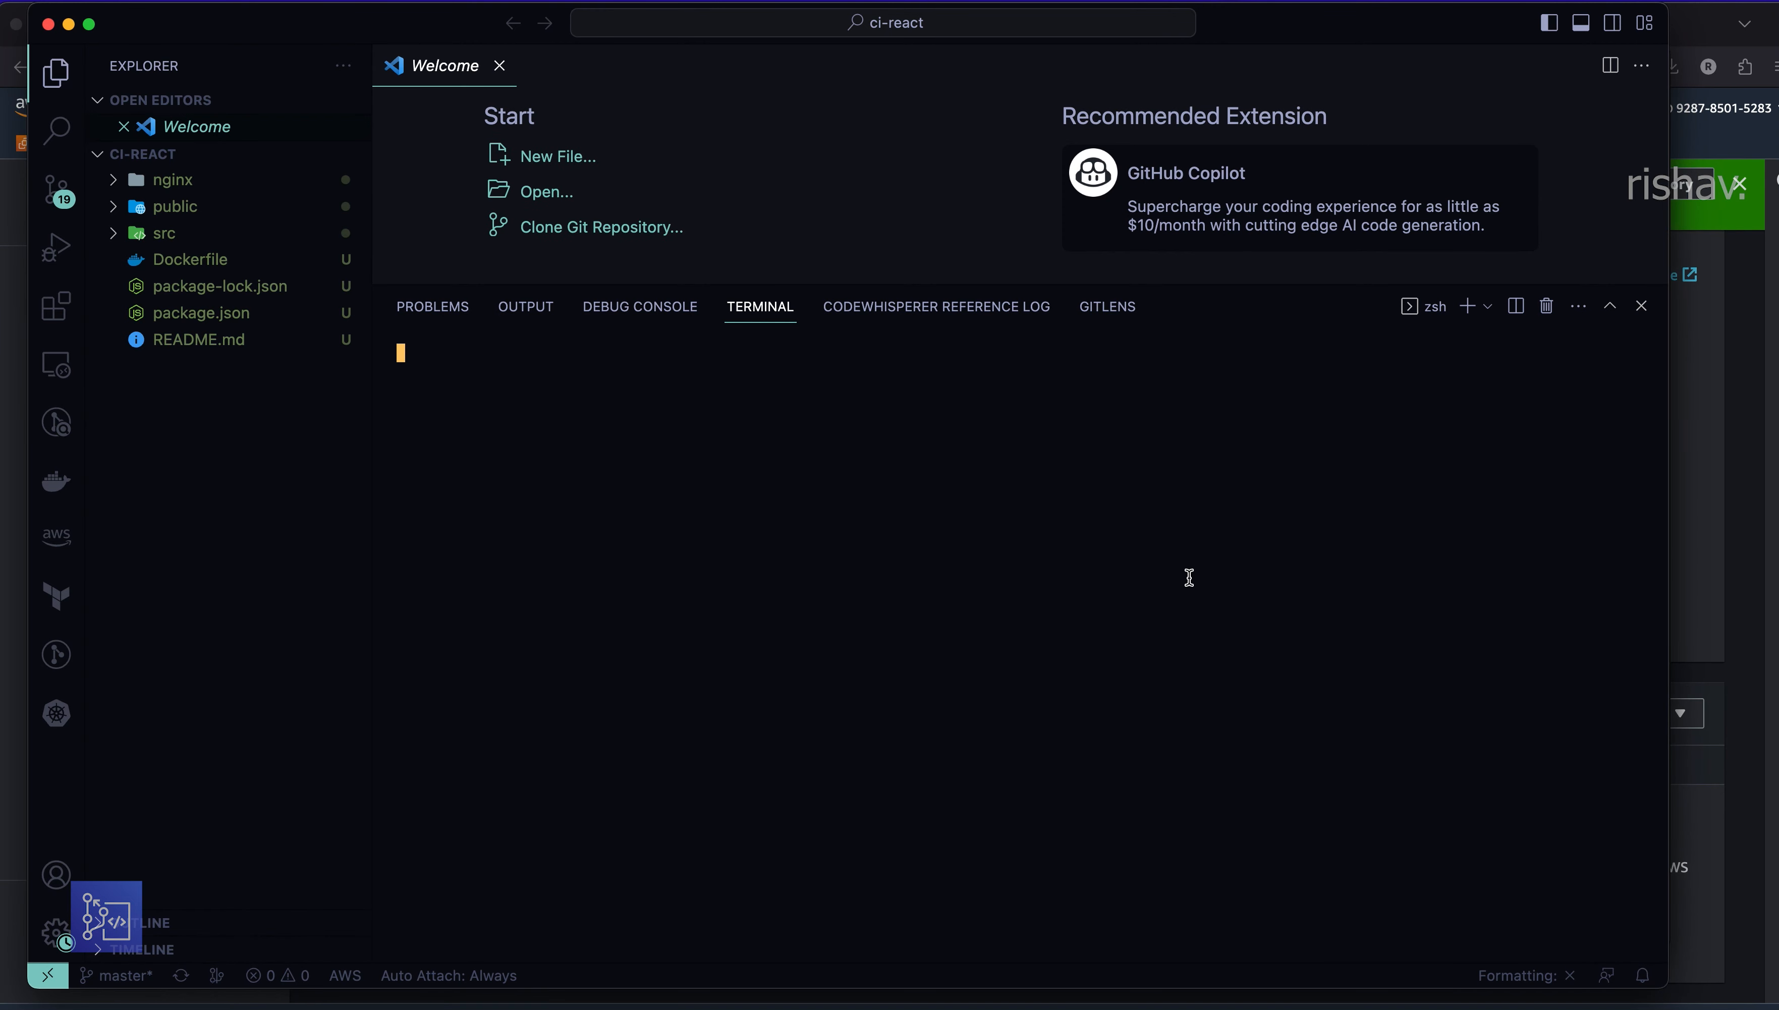
type("git status")
key("Return")
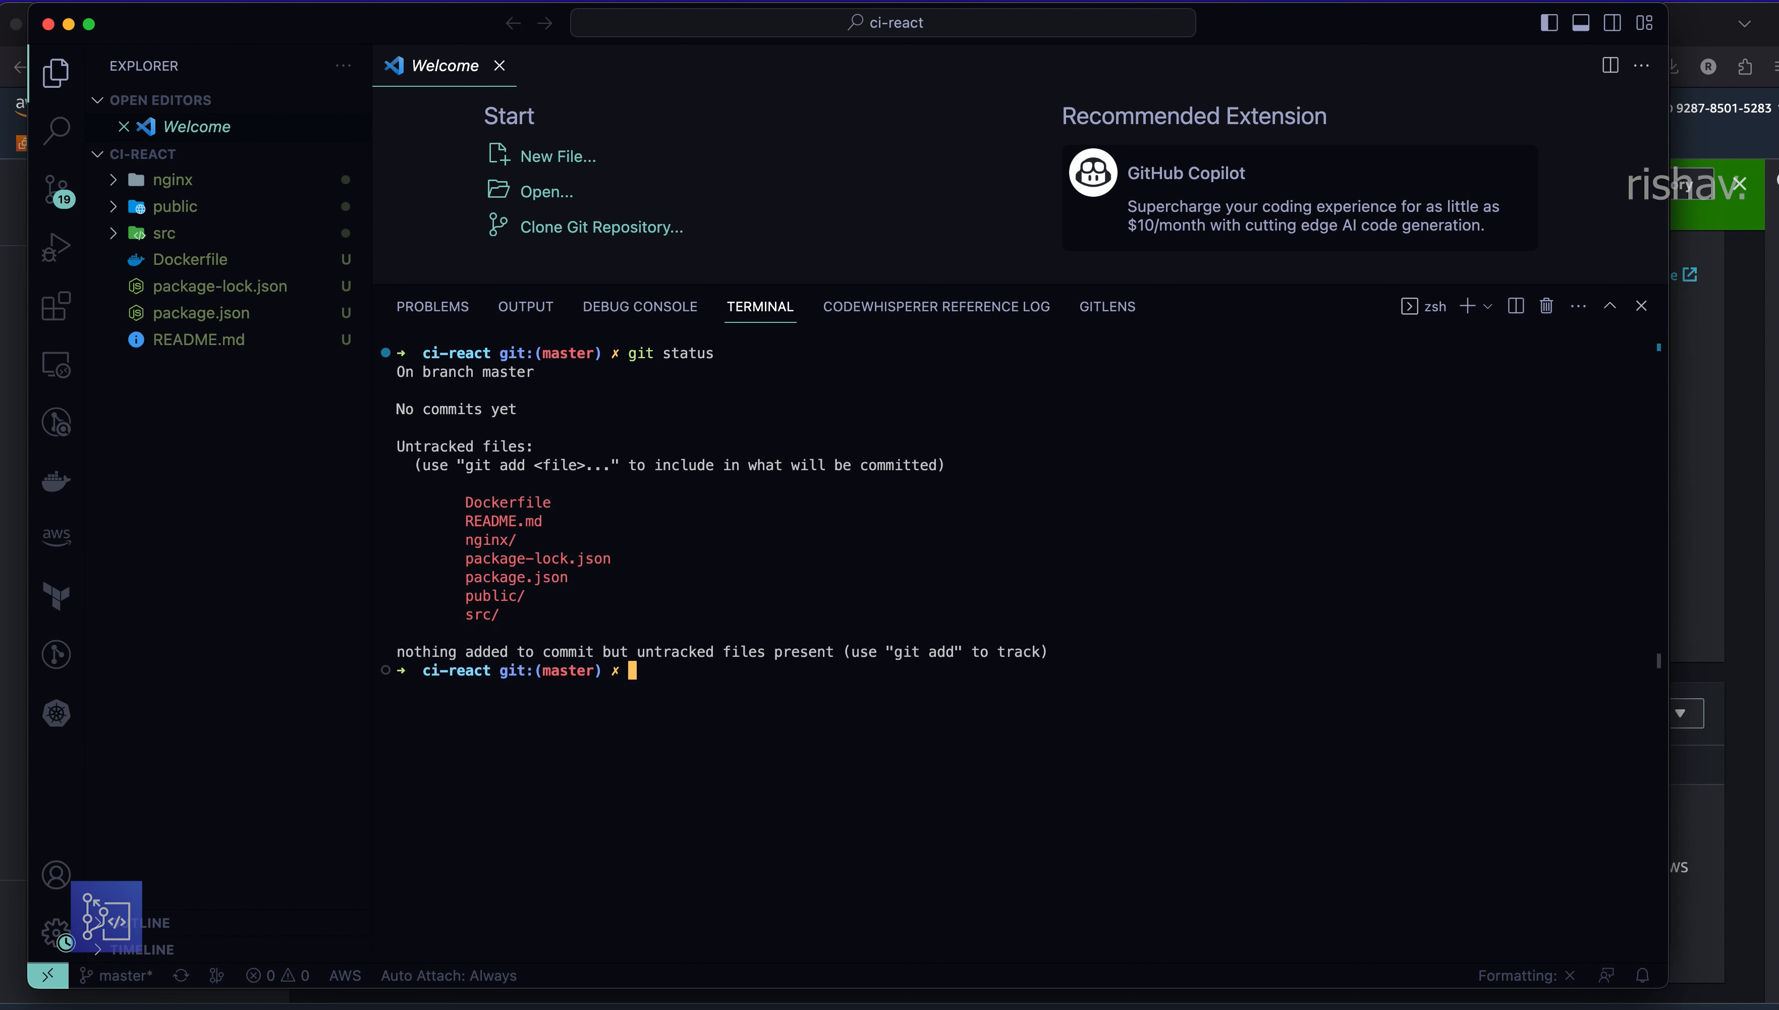
left_click_drag(543, 615, 449, 501)
left_click(732, 676)
type("git add .")
key("Return")
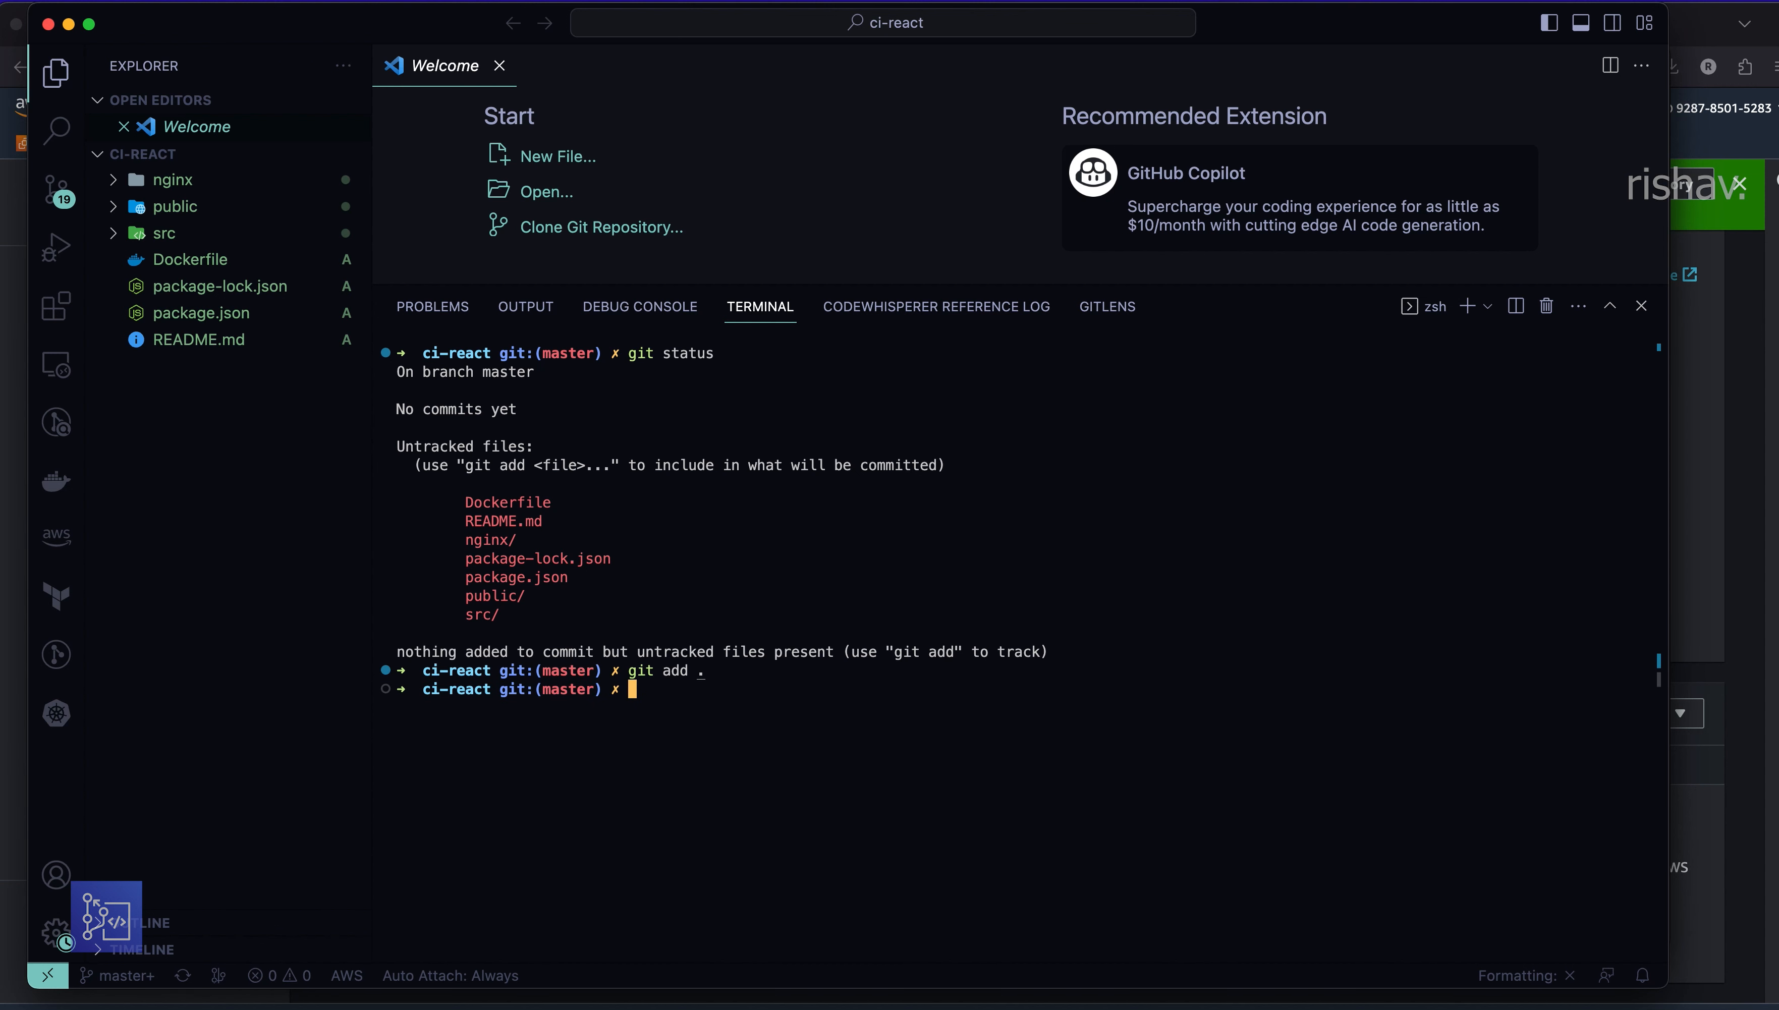
- Commit the staged files with the message "Initial Commit" and push them to the remote repository
type("git cm")
key("BackSpace")
type("ommit -m \"Initial Commit\"")
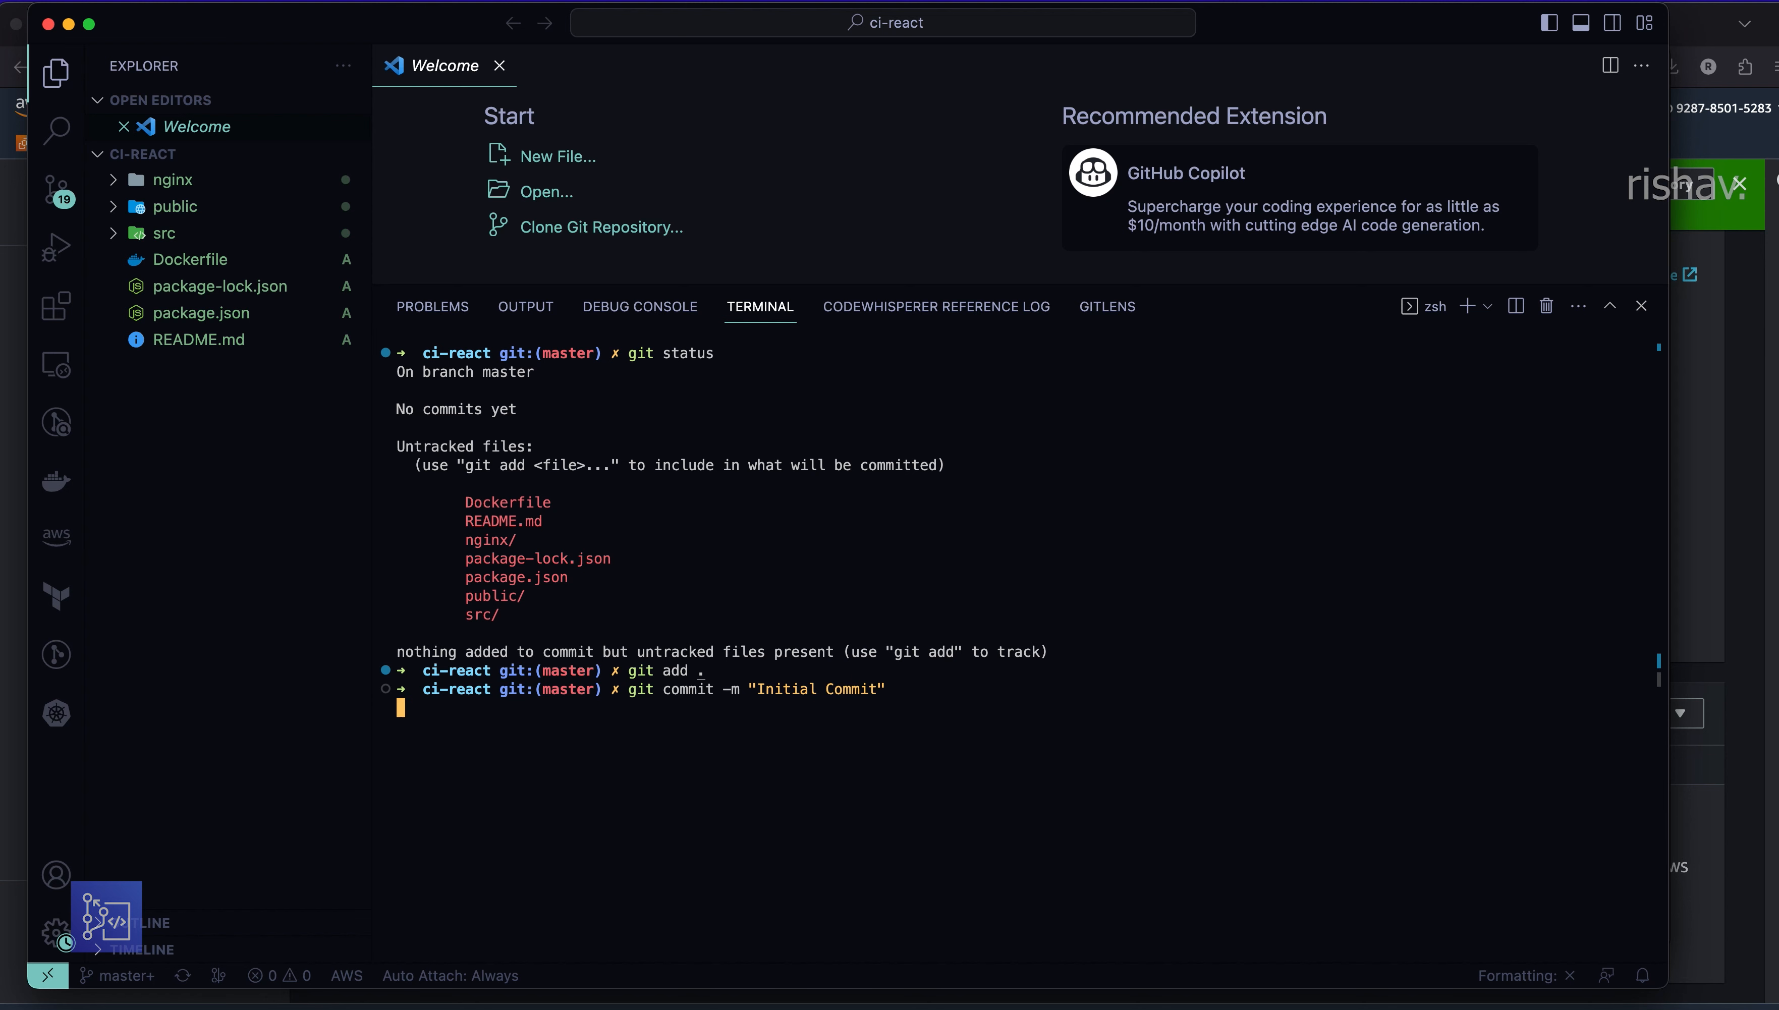
key("Return")
type("git push")
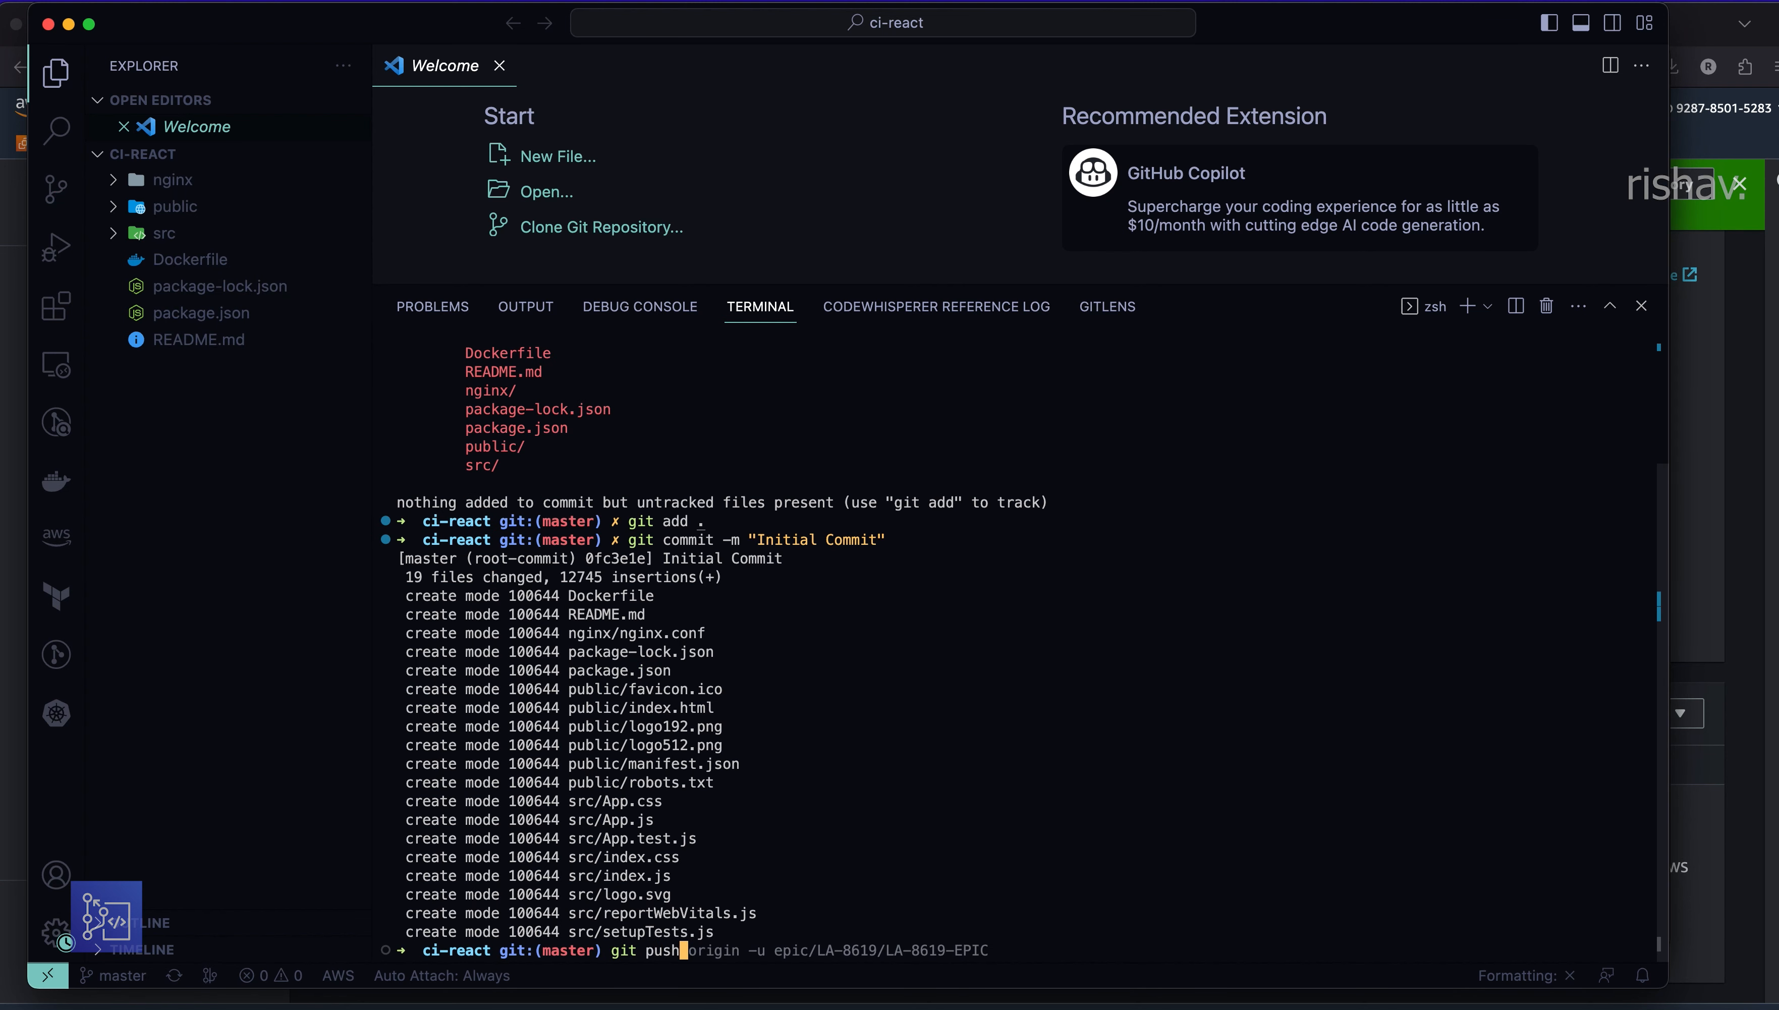
key("Return")
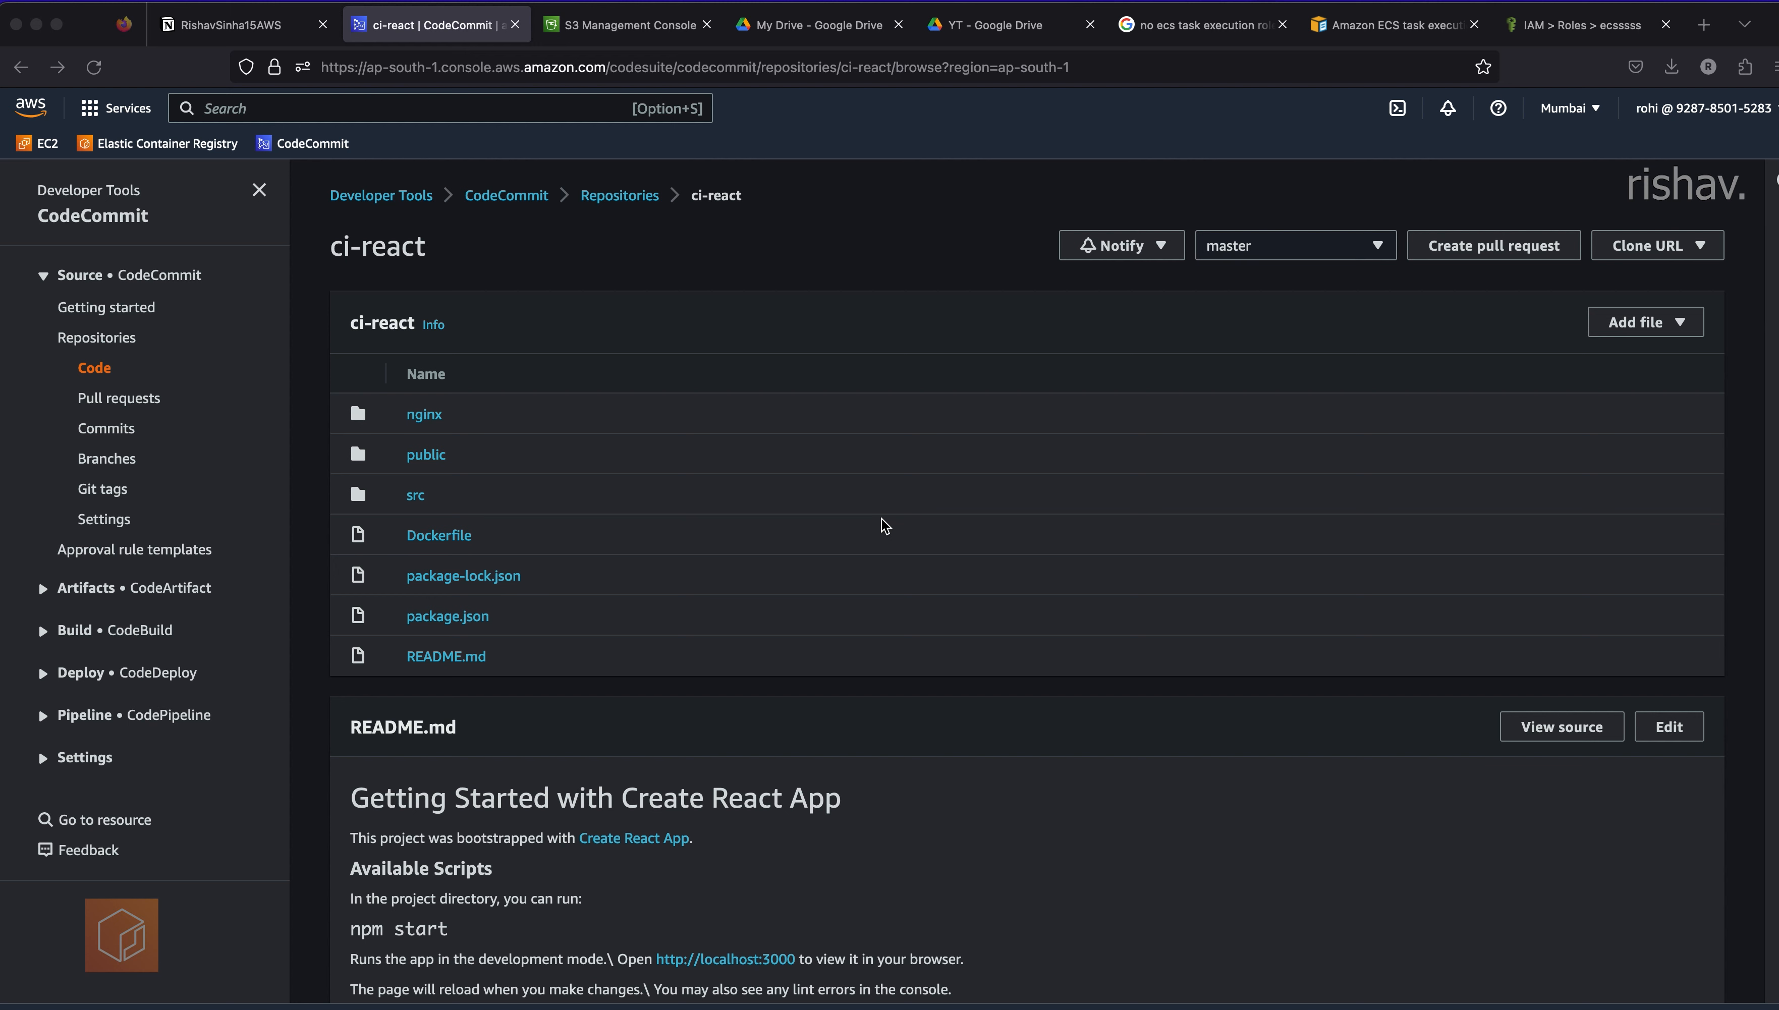
- Search the AWS services for "elastic", open Elastic Container Registry and expand its navigation sidebar
left_click(409, 108)
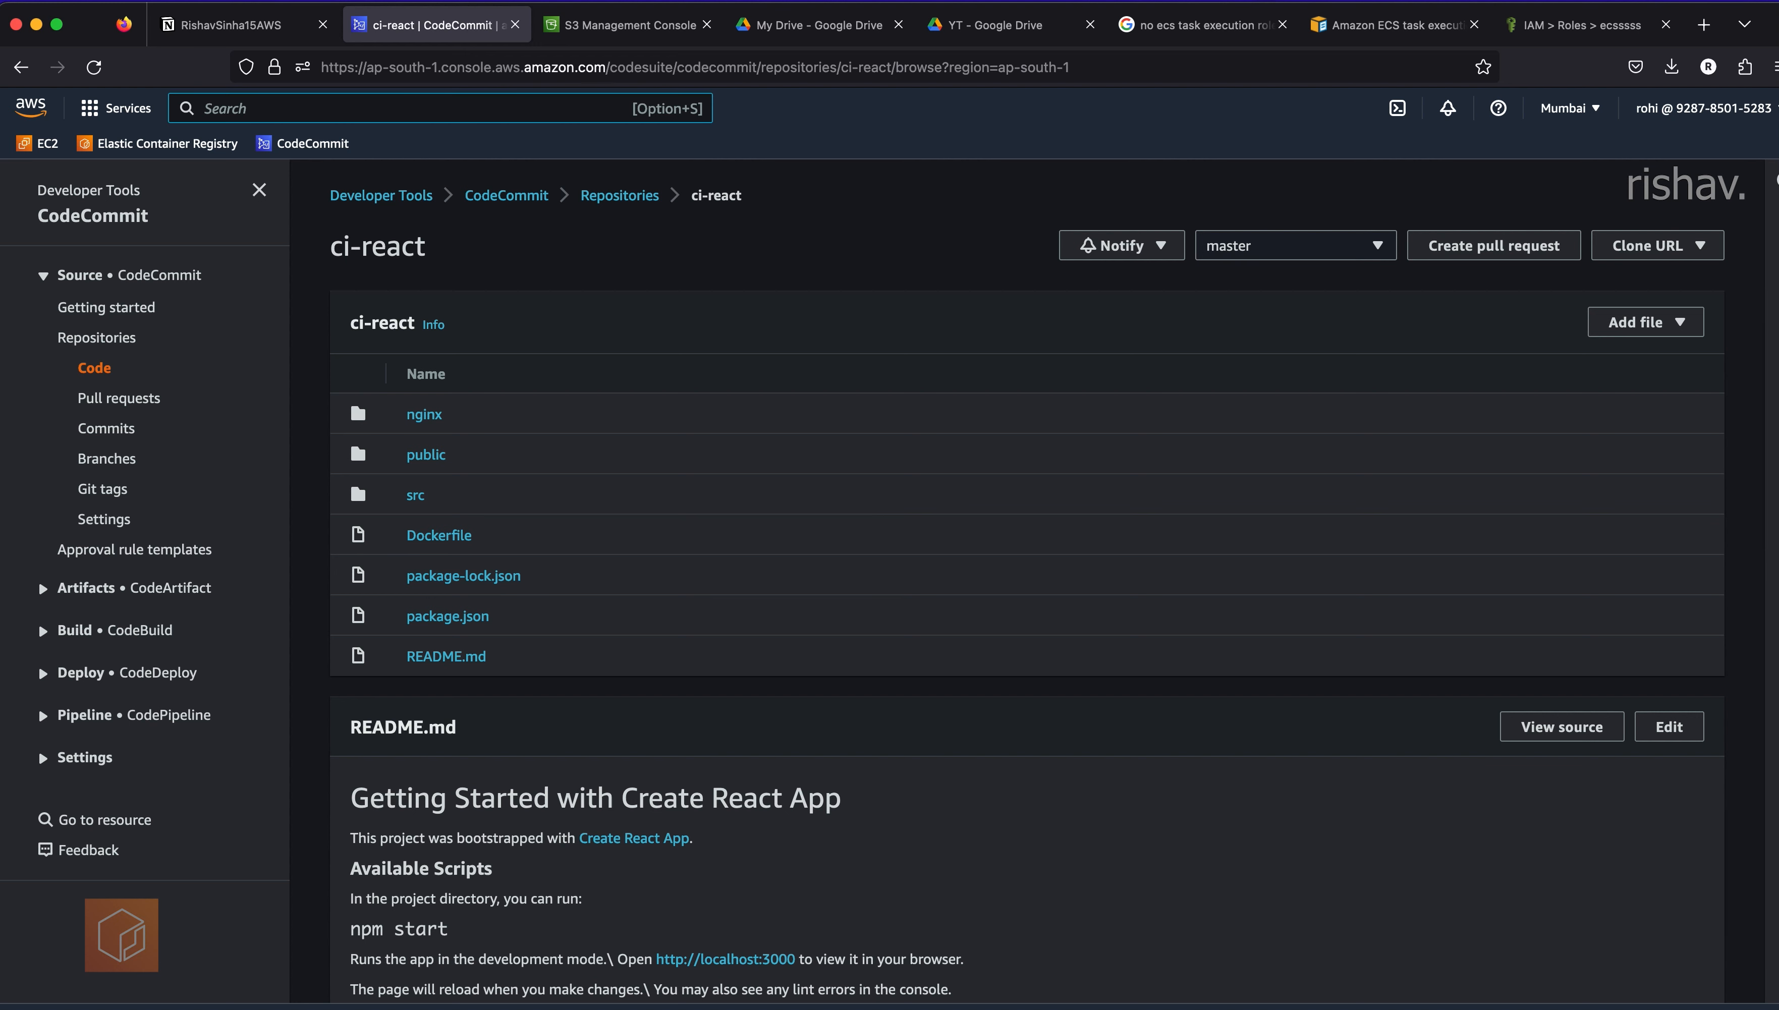
type("elastic")
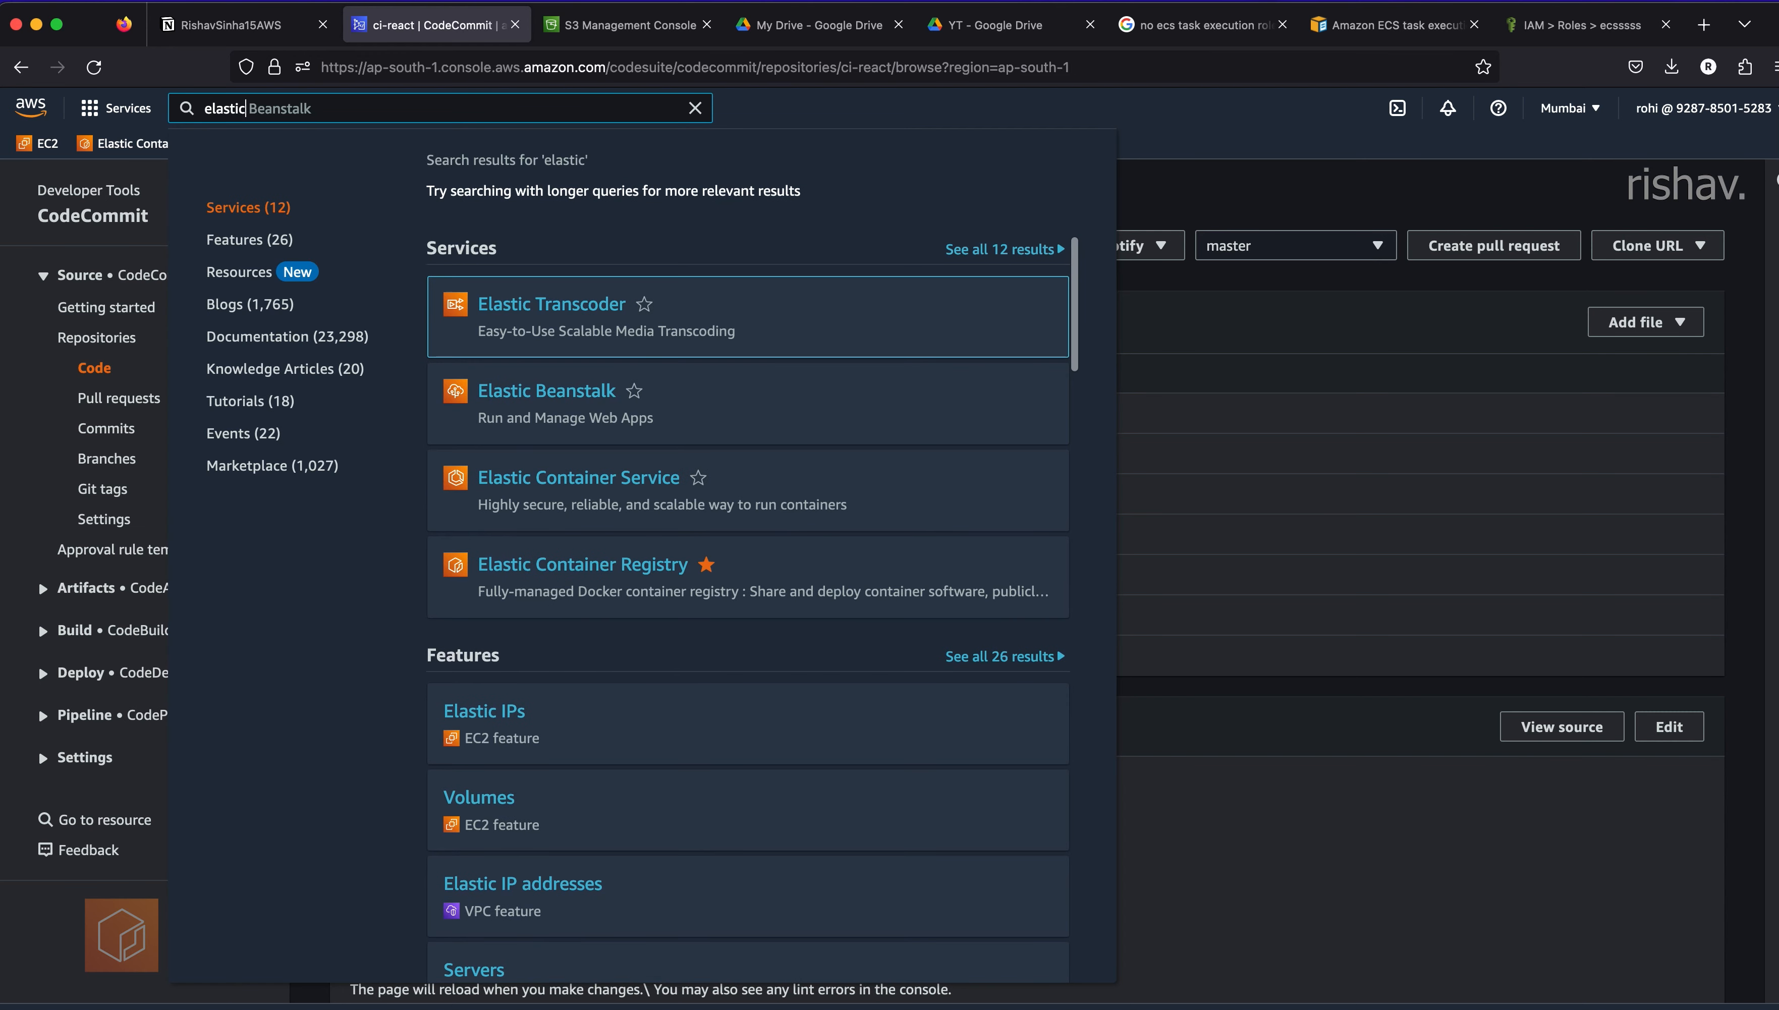
left_click(575, 581)
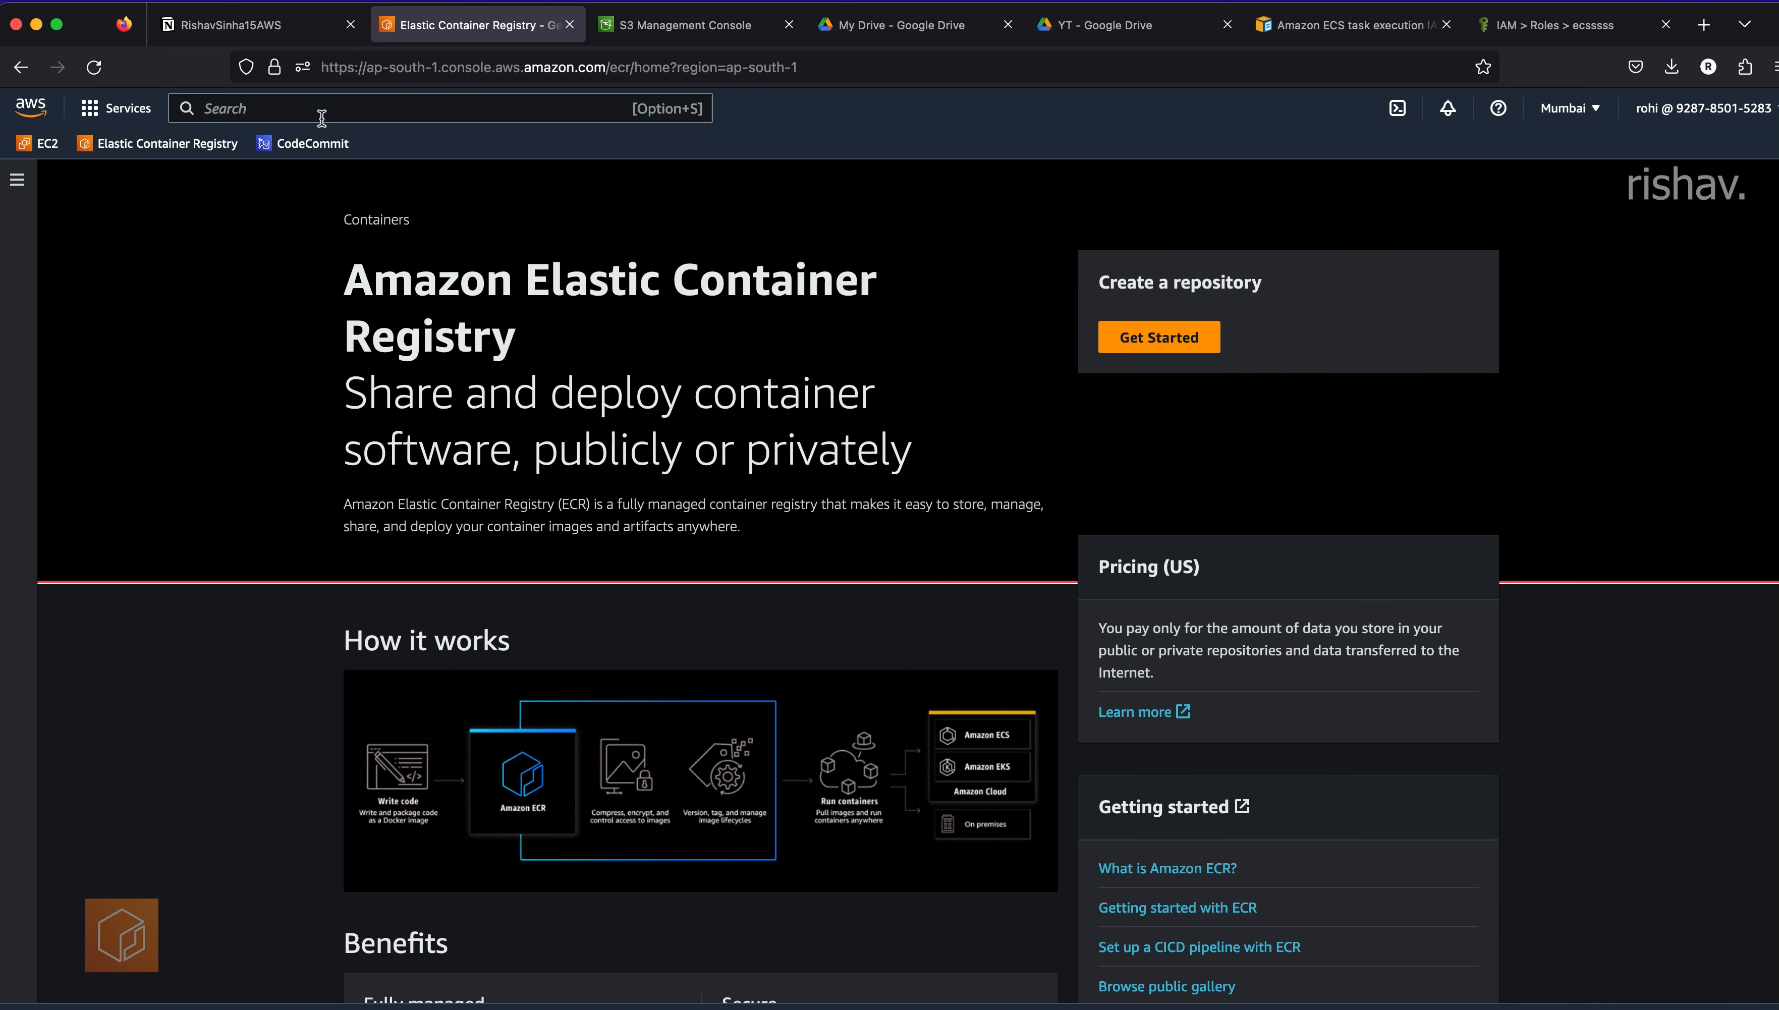
left_click(18, 179)
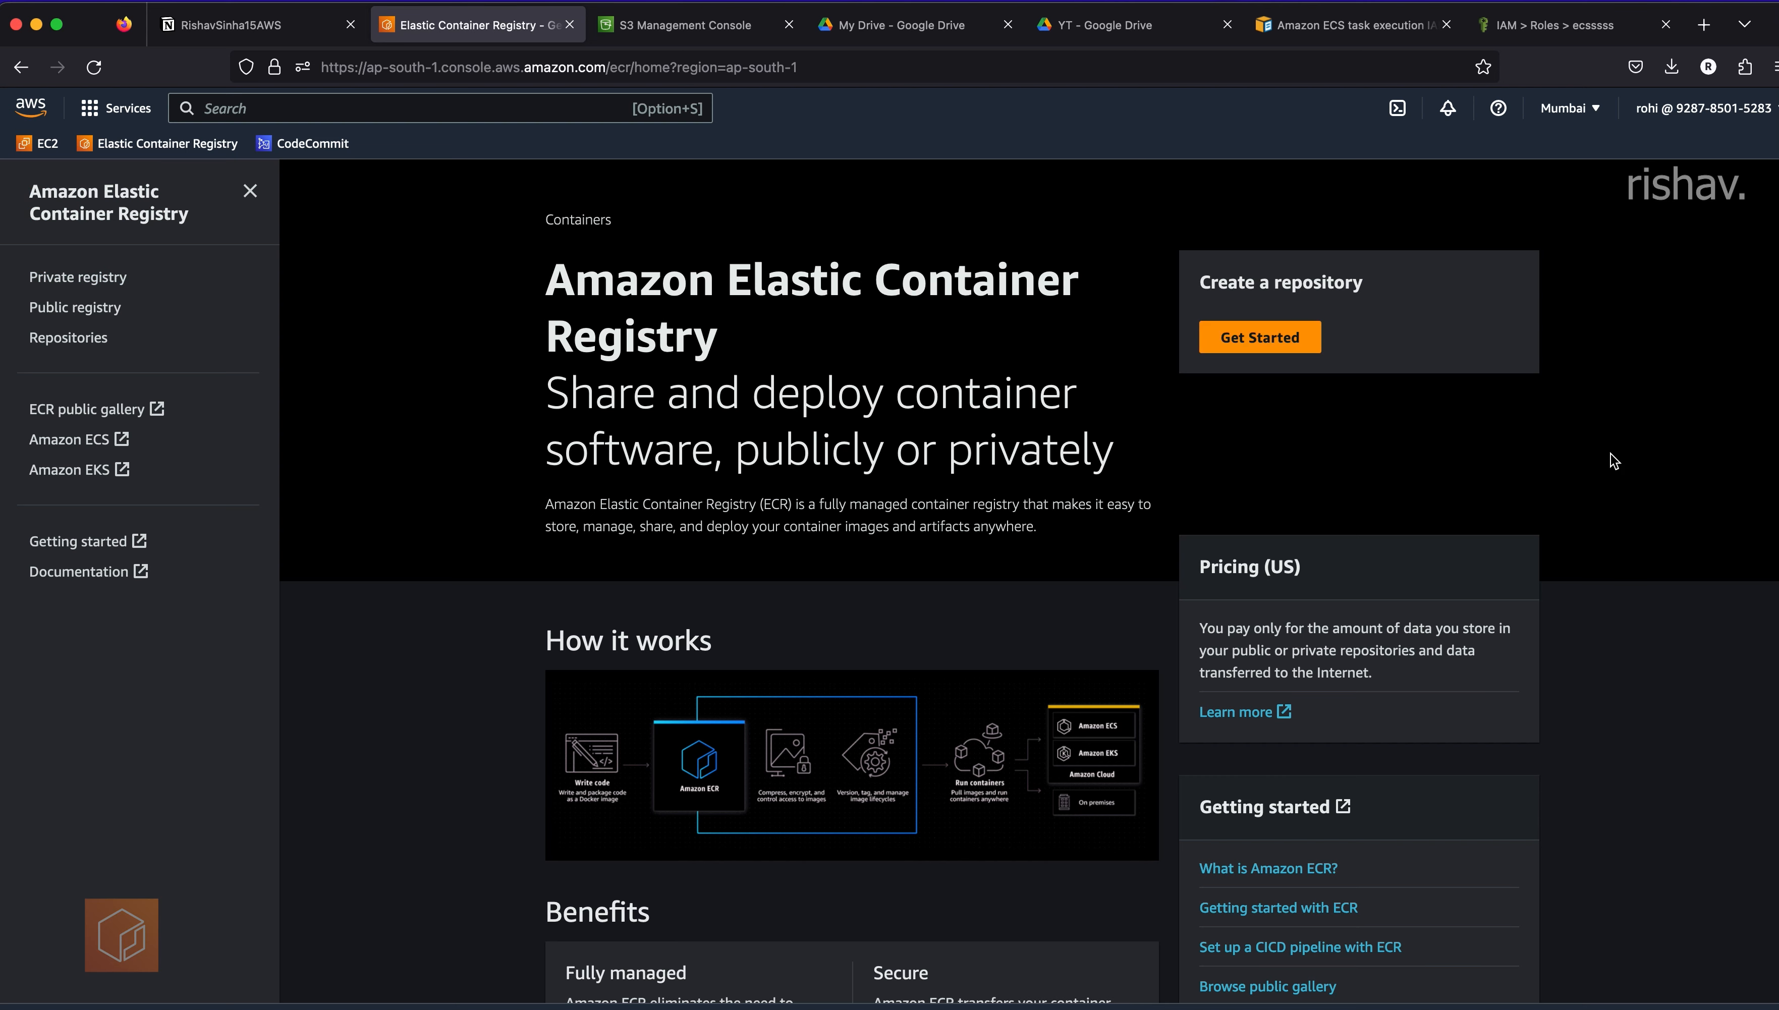
- Start a new private container registry repository and name it ci-react-application
left_click(1289, 350)
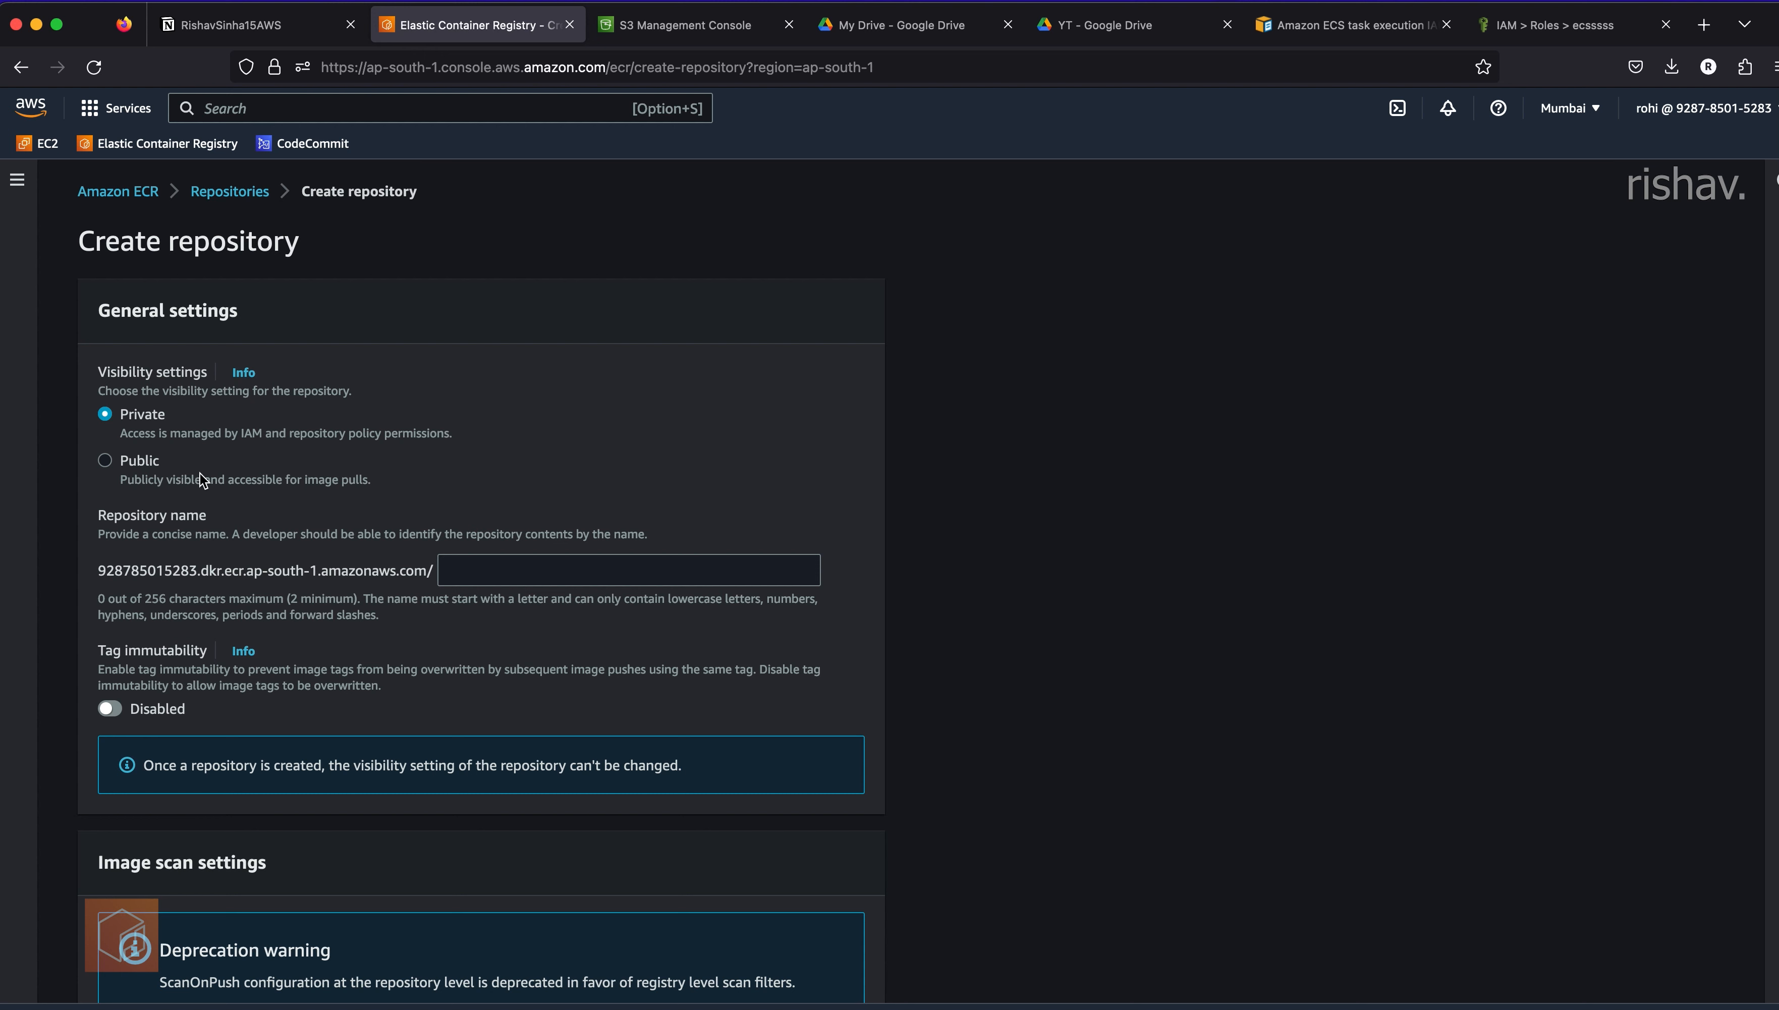
scroll(168, 417, "down", 2)
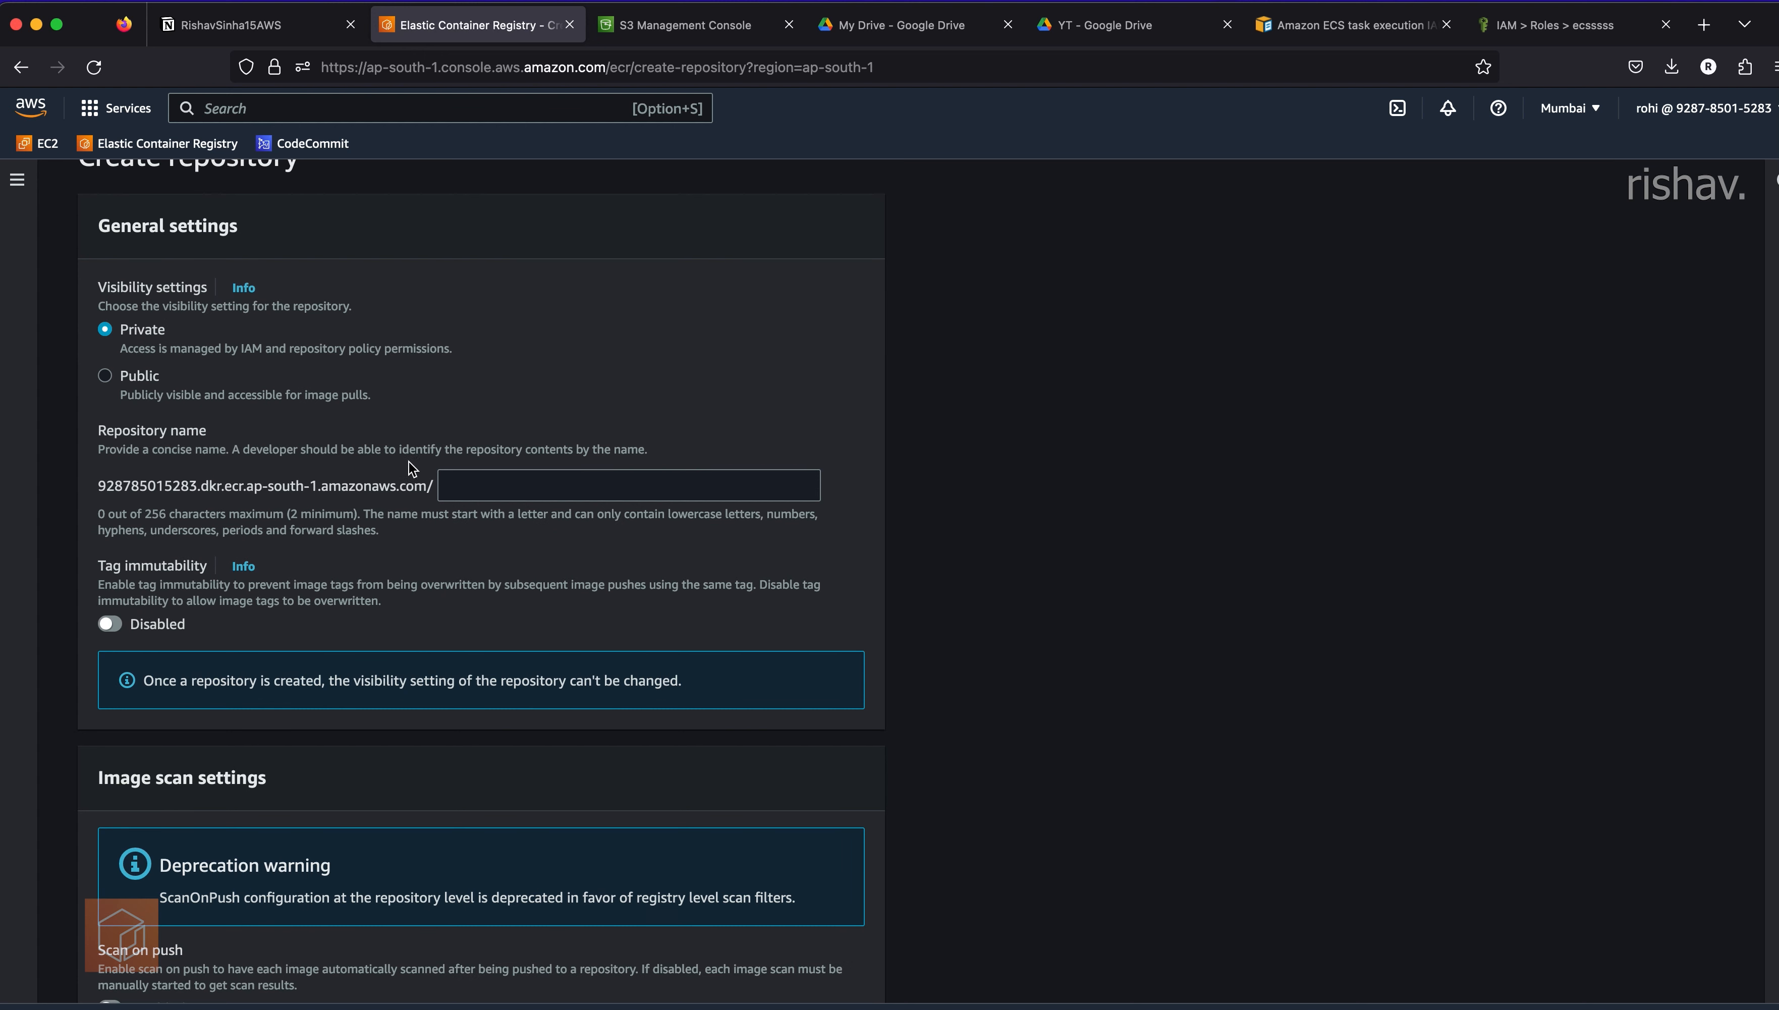
left_click(509, 480)
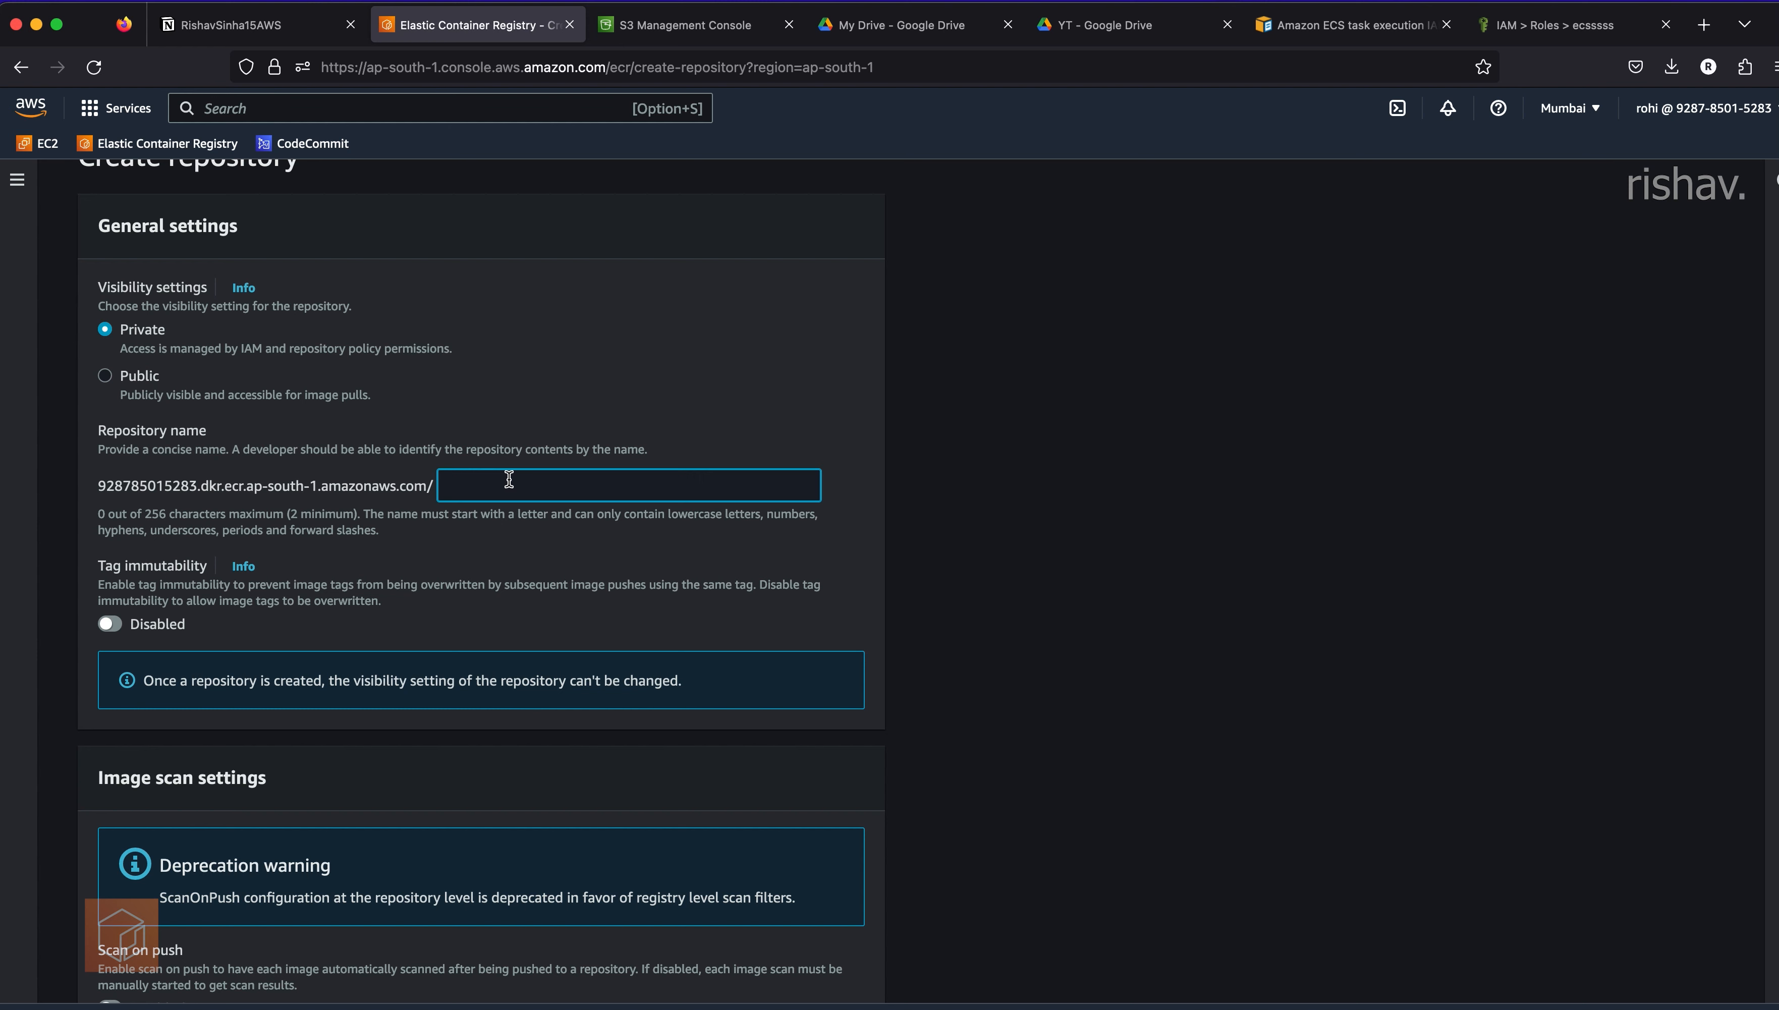
type("c")
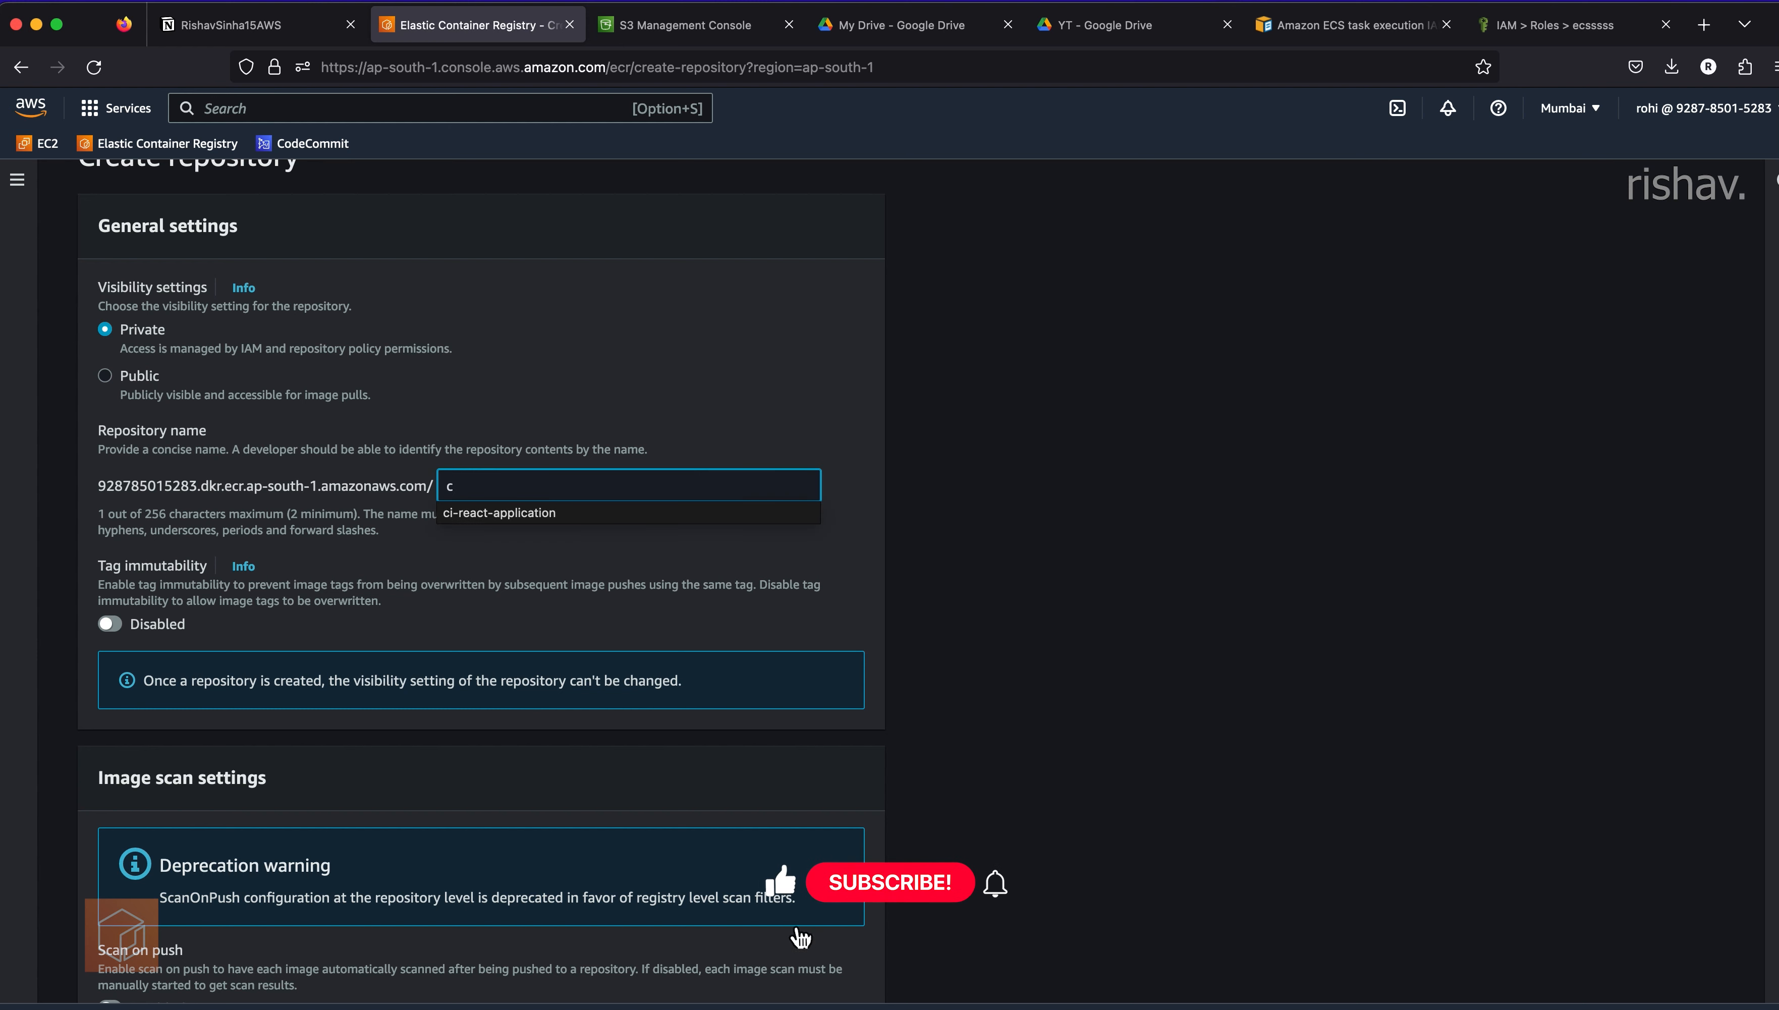
left_click(519, 514)
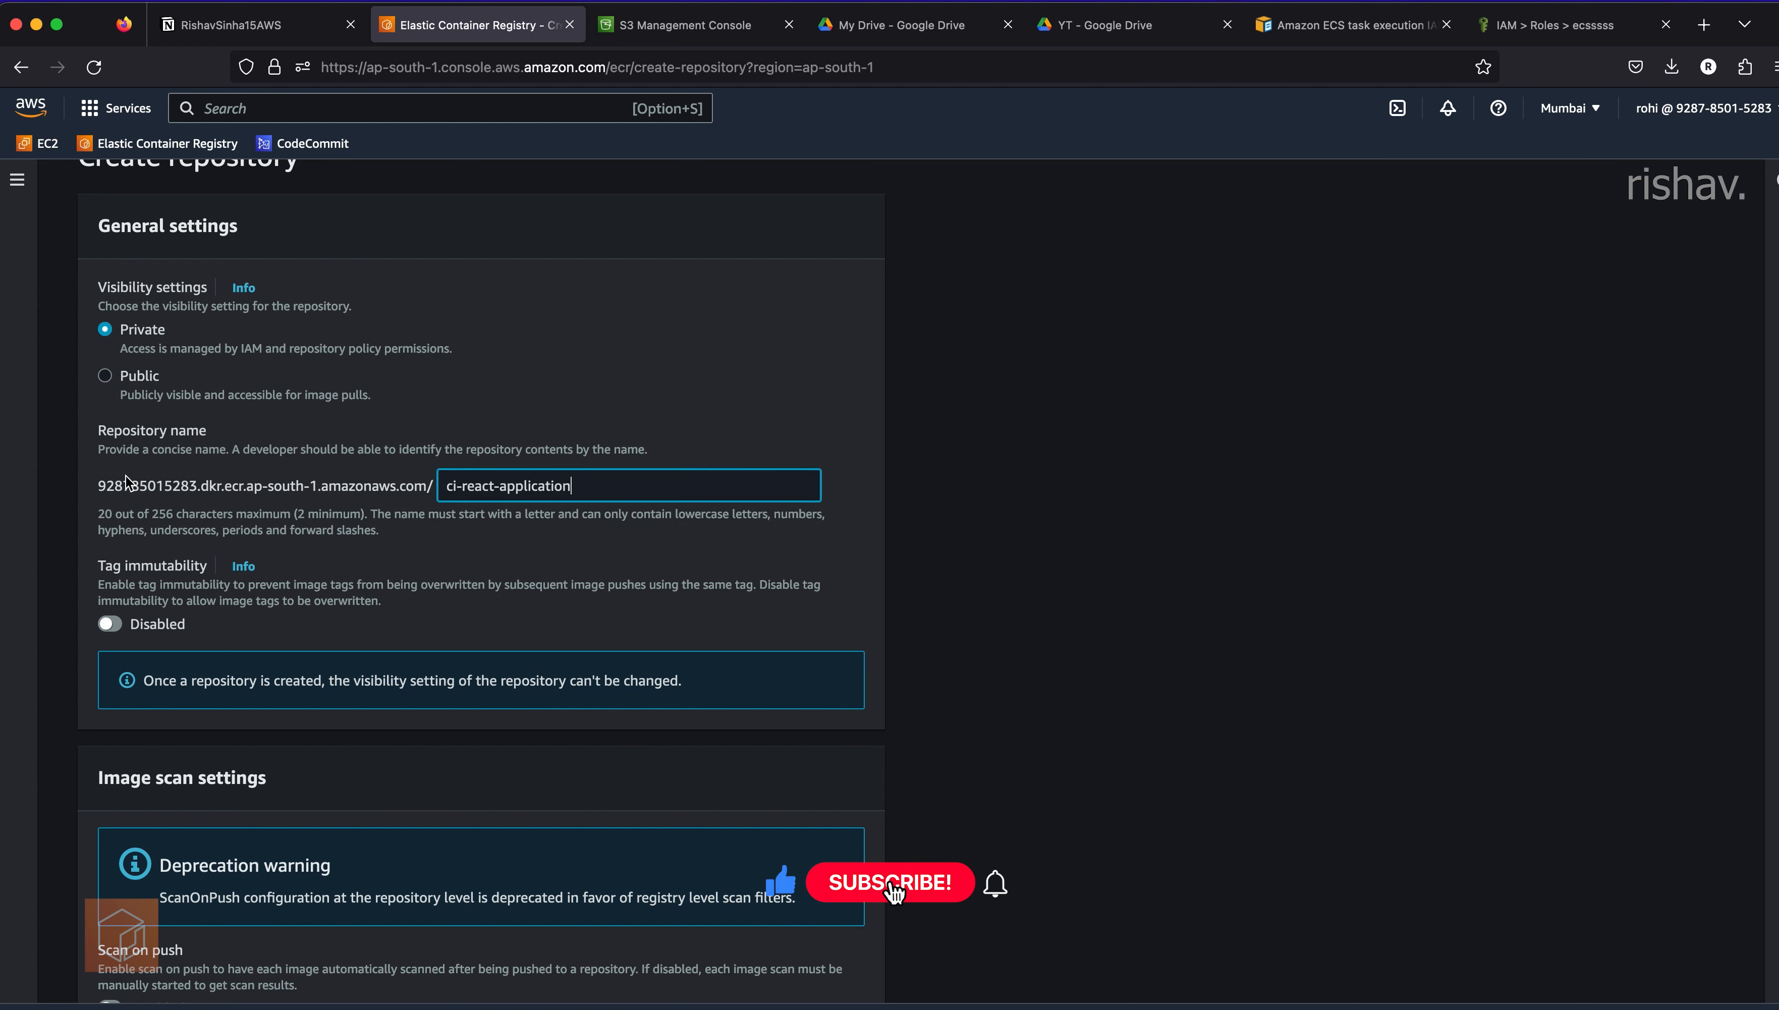
- Review the repository's tag immutability, image scan and encryption settings and create the repository
left_click_drag(106, 488, 161, 488)
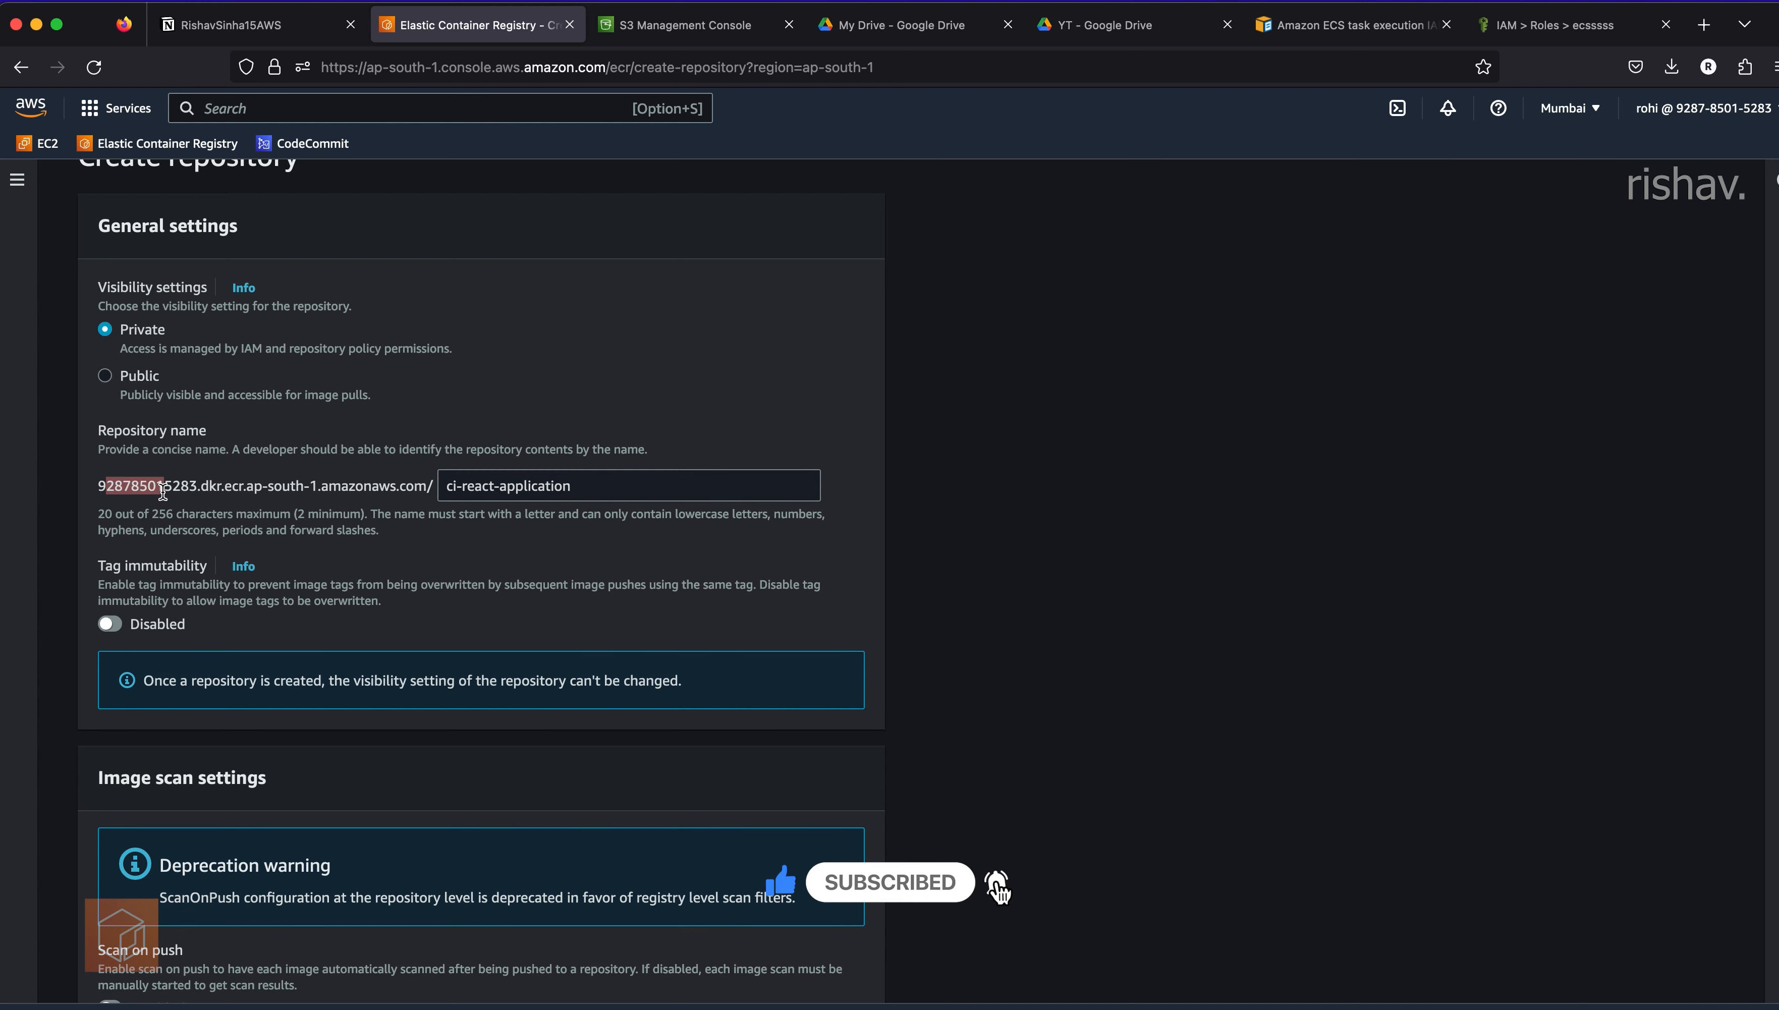
left_click(253, 468)
scroll(256, 475, "down", 5)
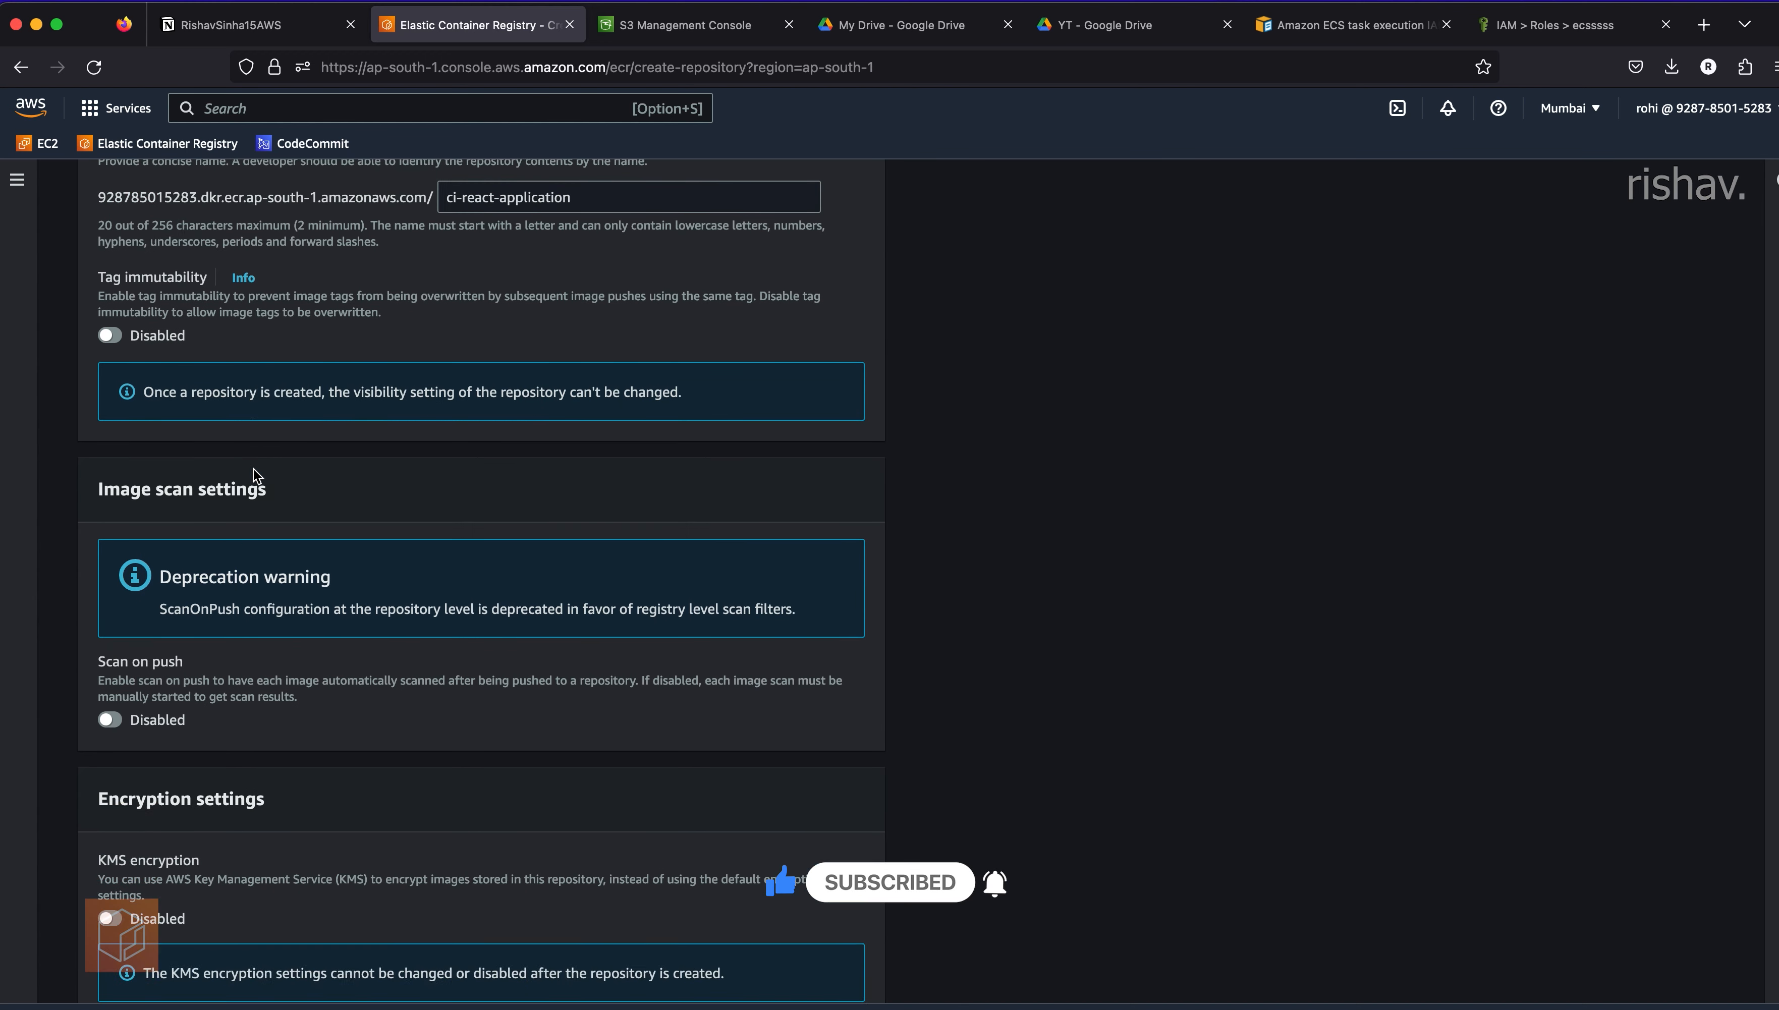
scroll(257, 473, "up", 3)
scroll(258, 473, "up", 3)
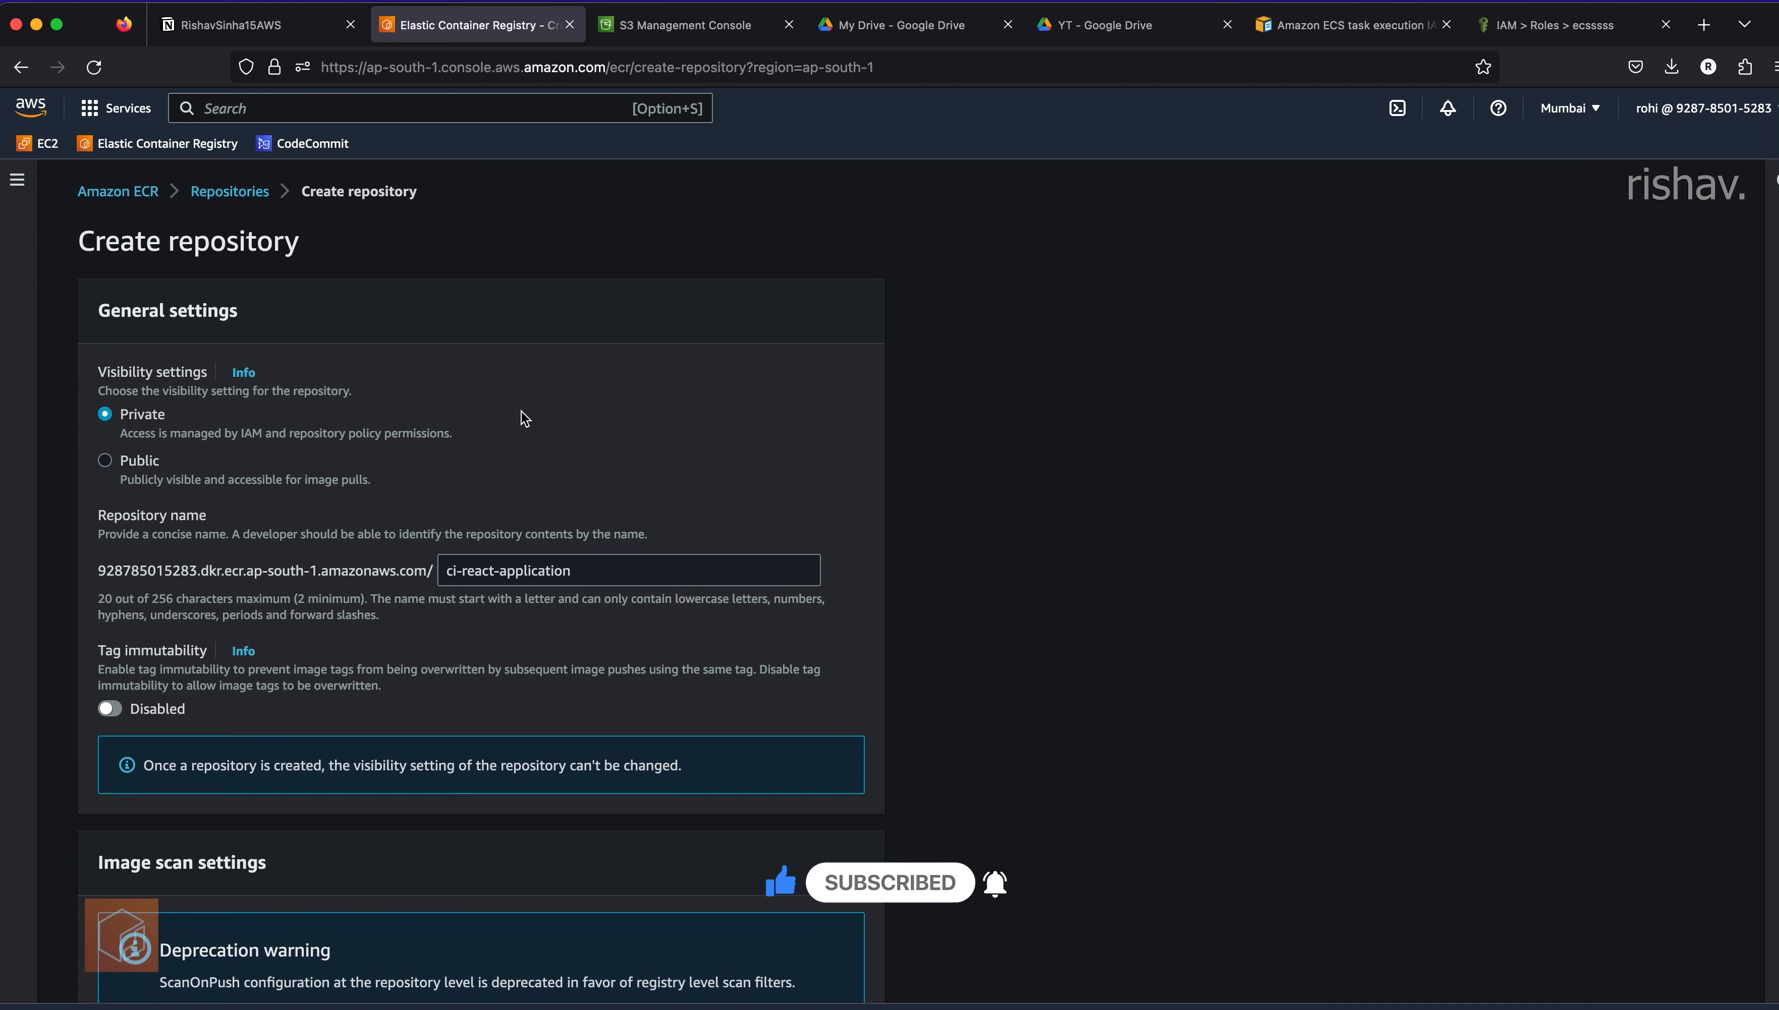
scroll(520, 413, "down", 2)
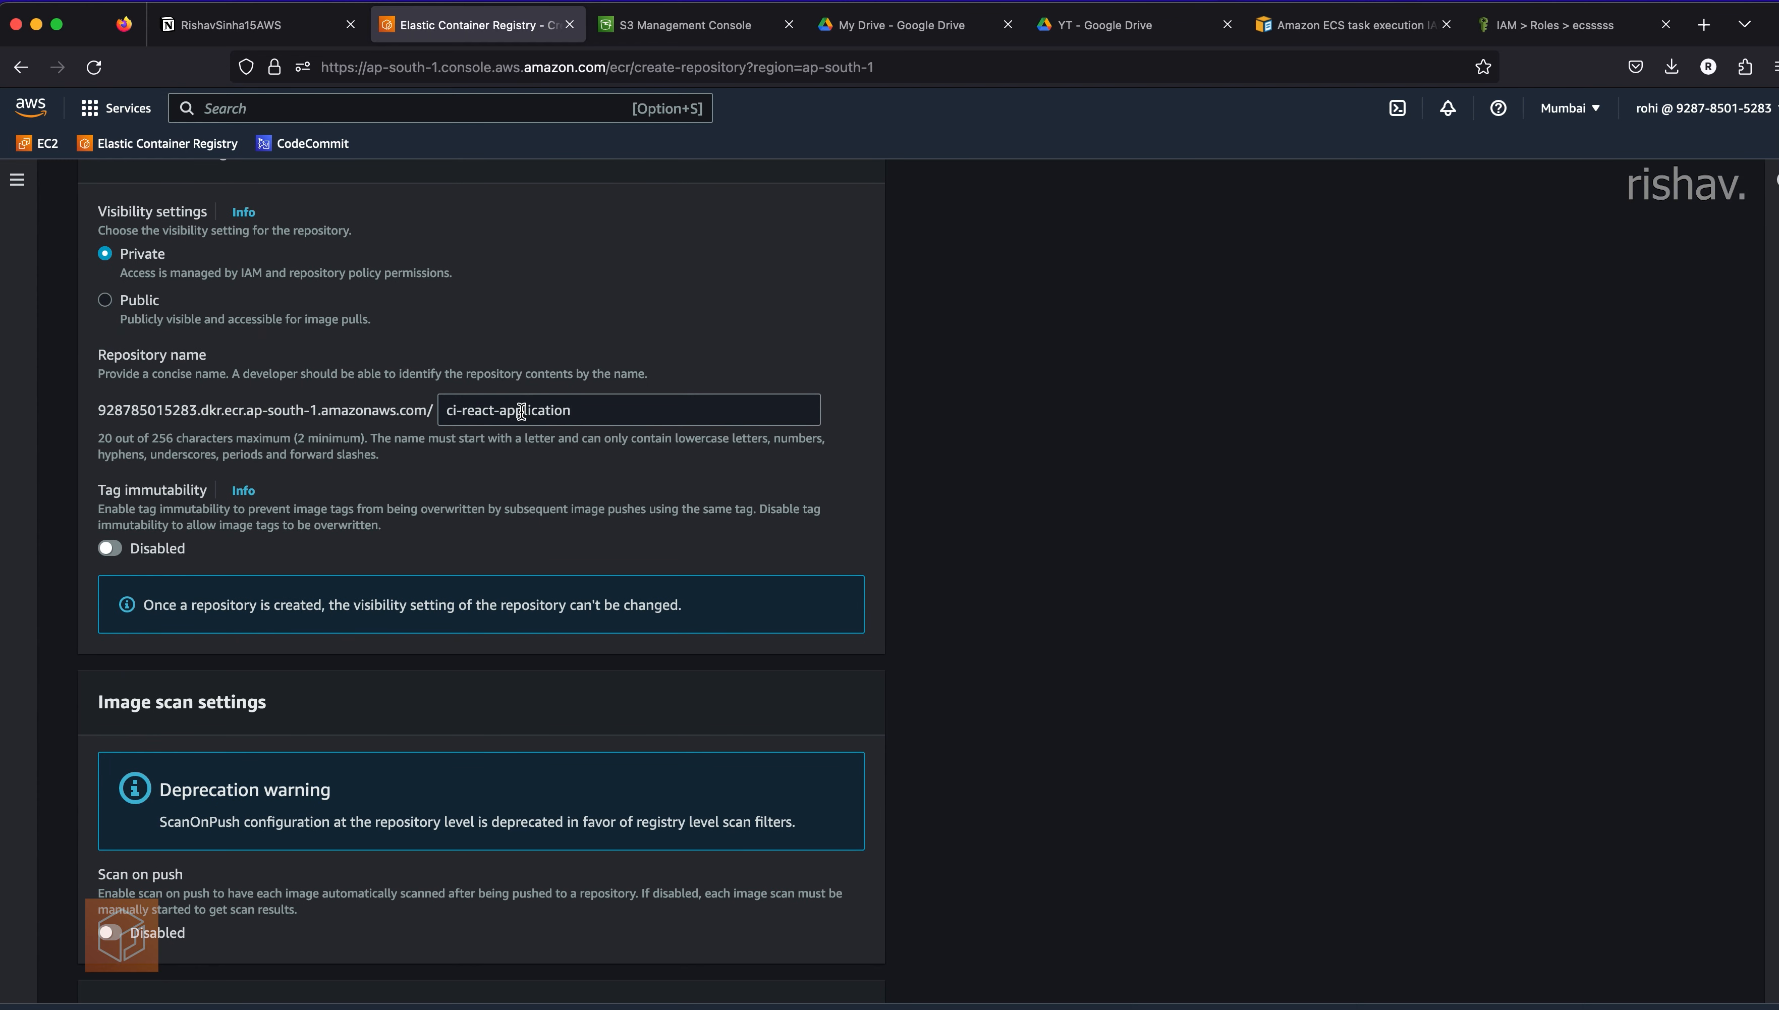
scroll(520, 411, "down", 5)
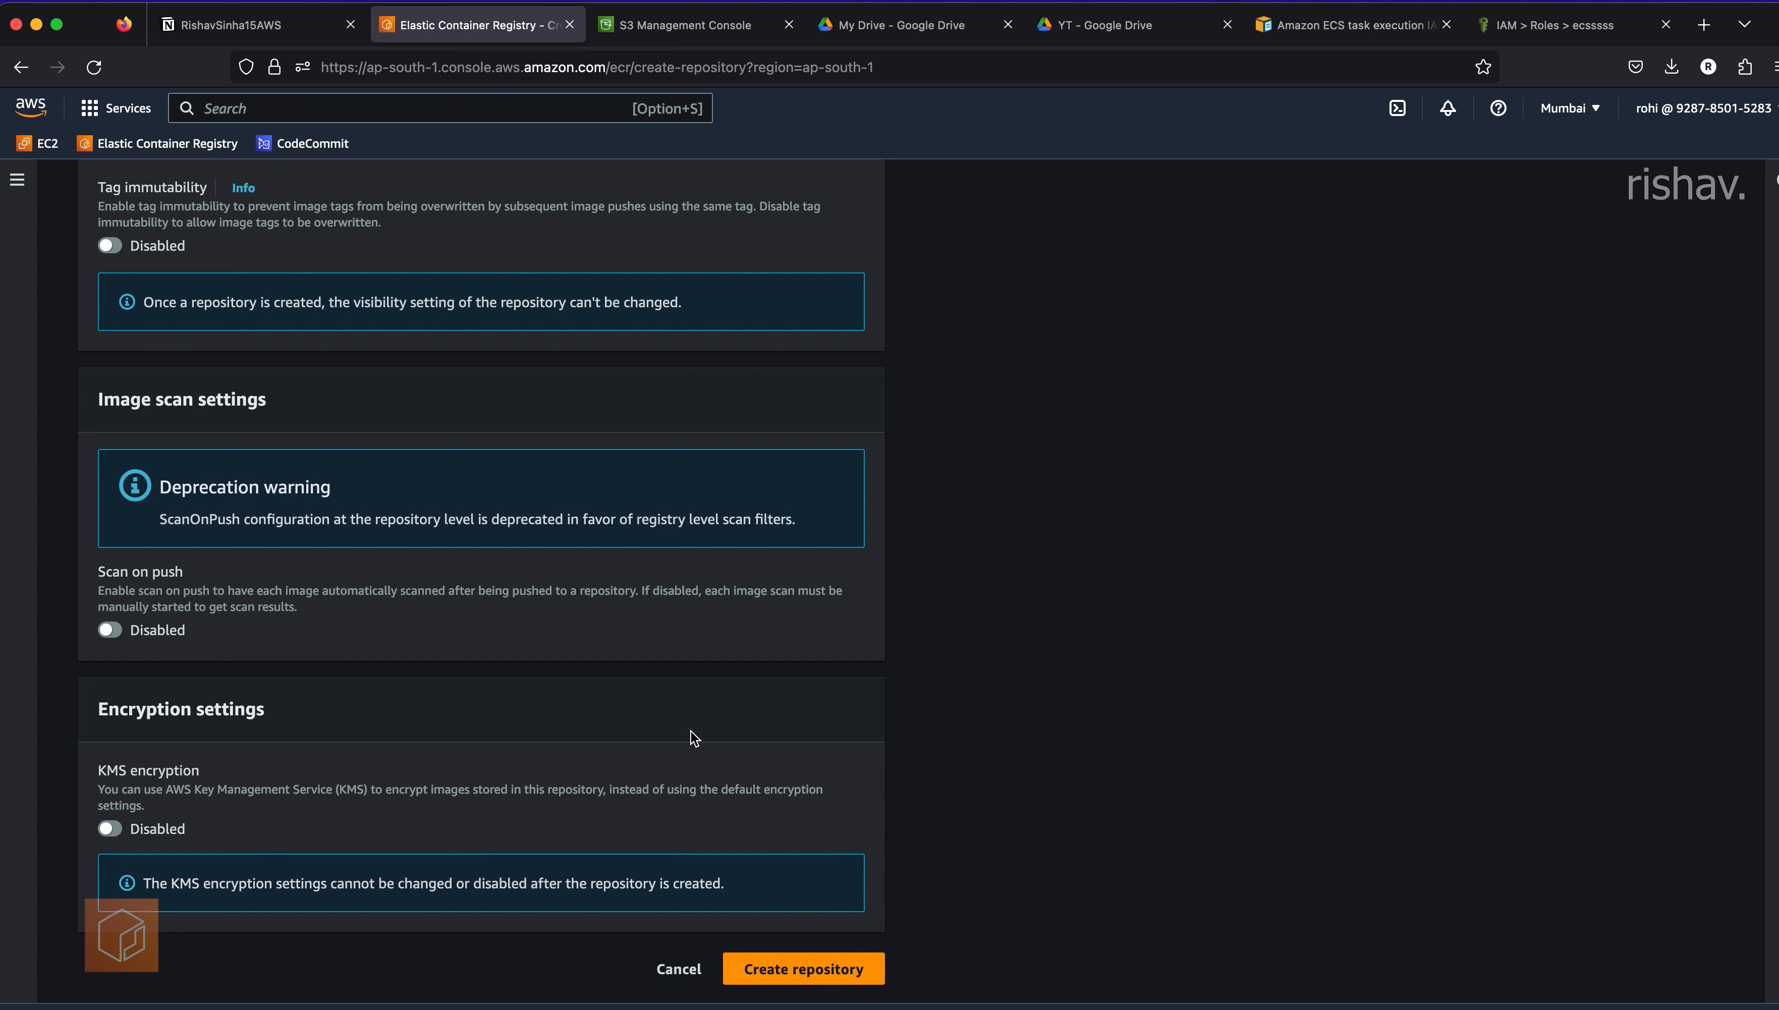
left_click(804, 968)
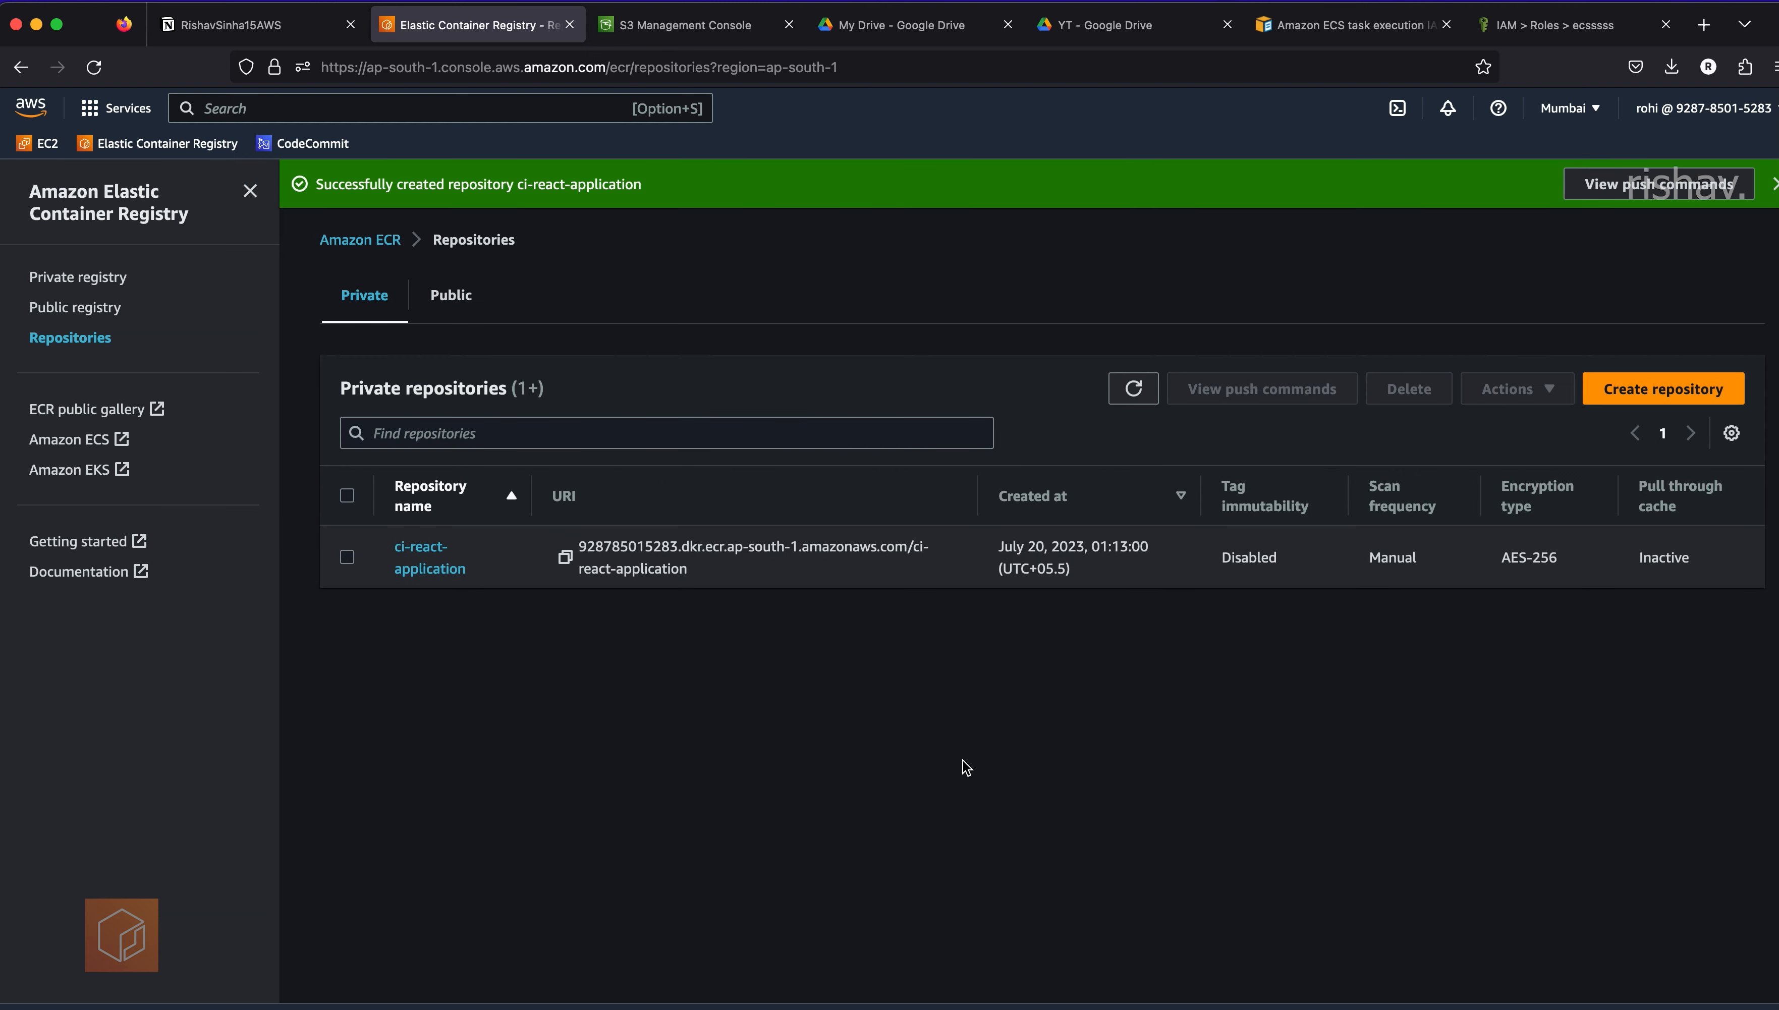
- Look at the images page of the ci-react-application repository and return to the private repositories list
left_click(249, 191)
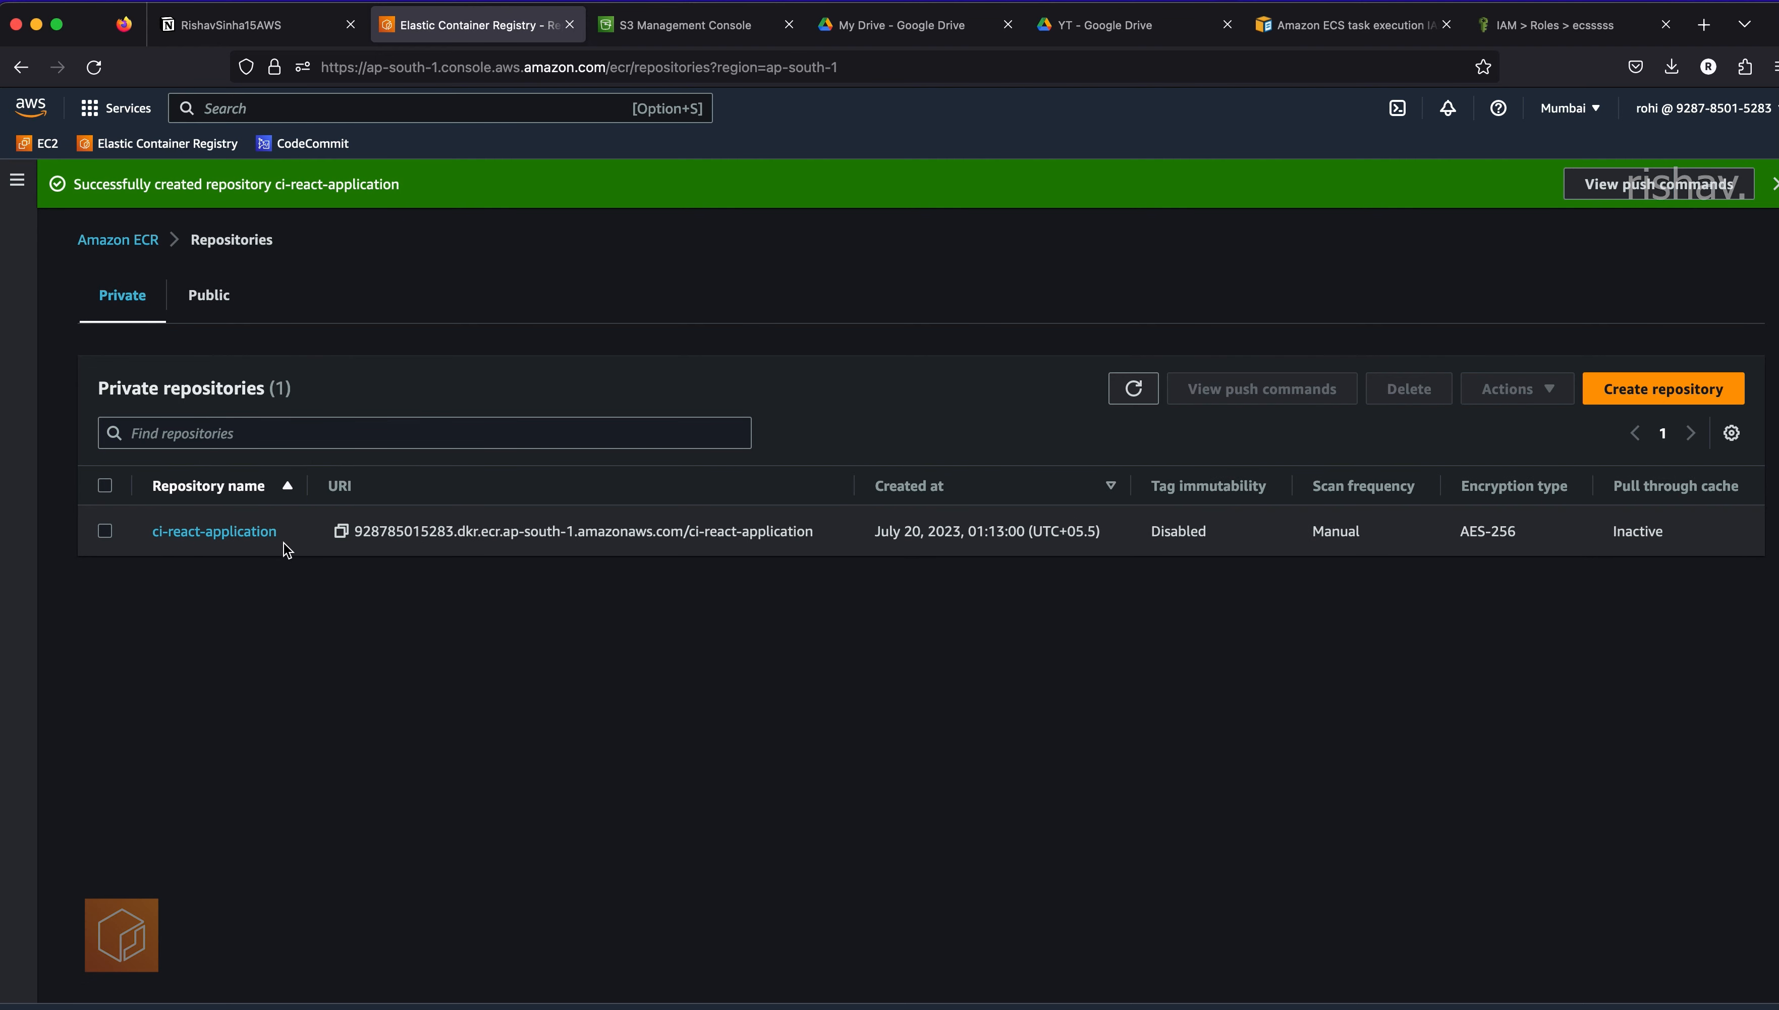
left_click(257, 541)
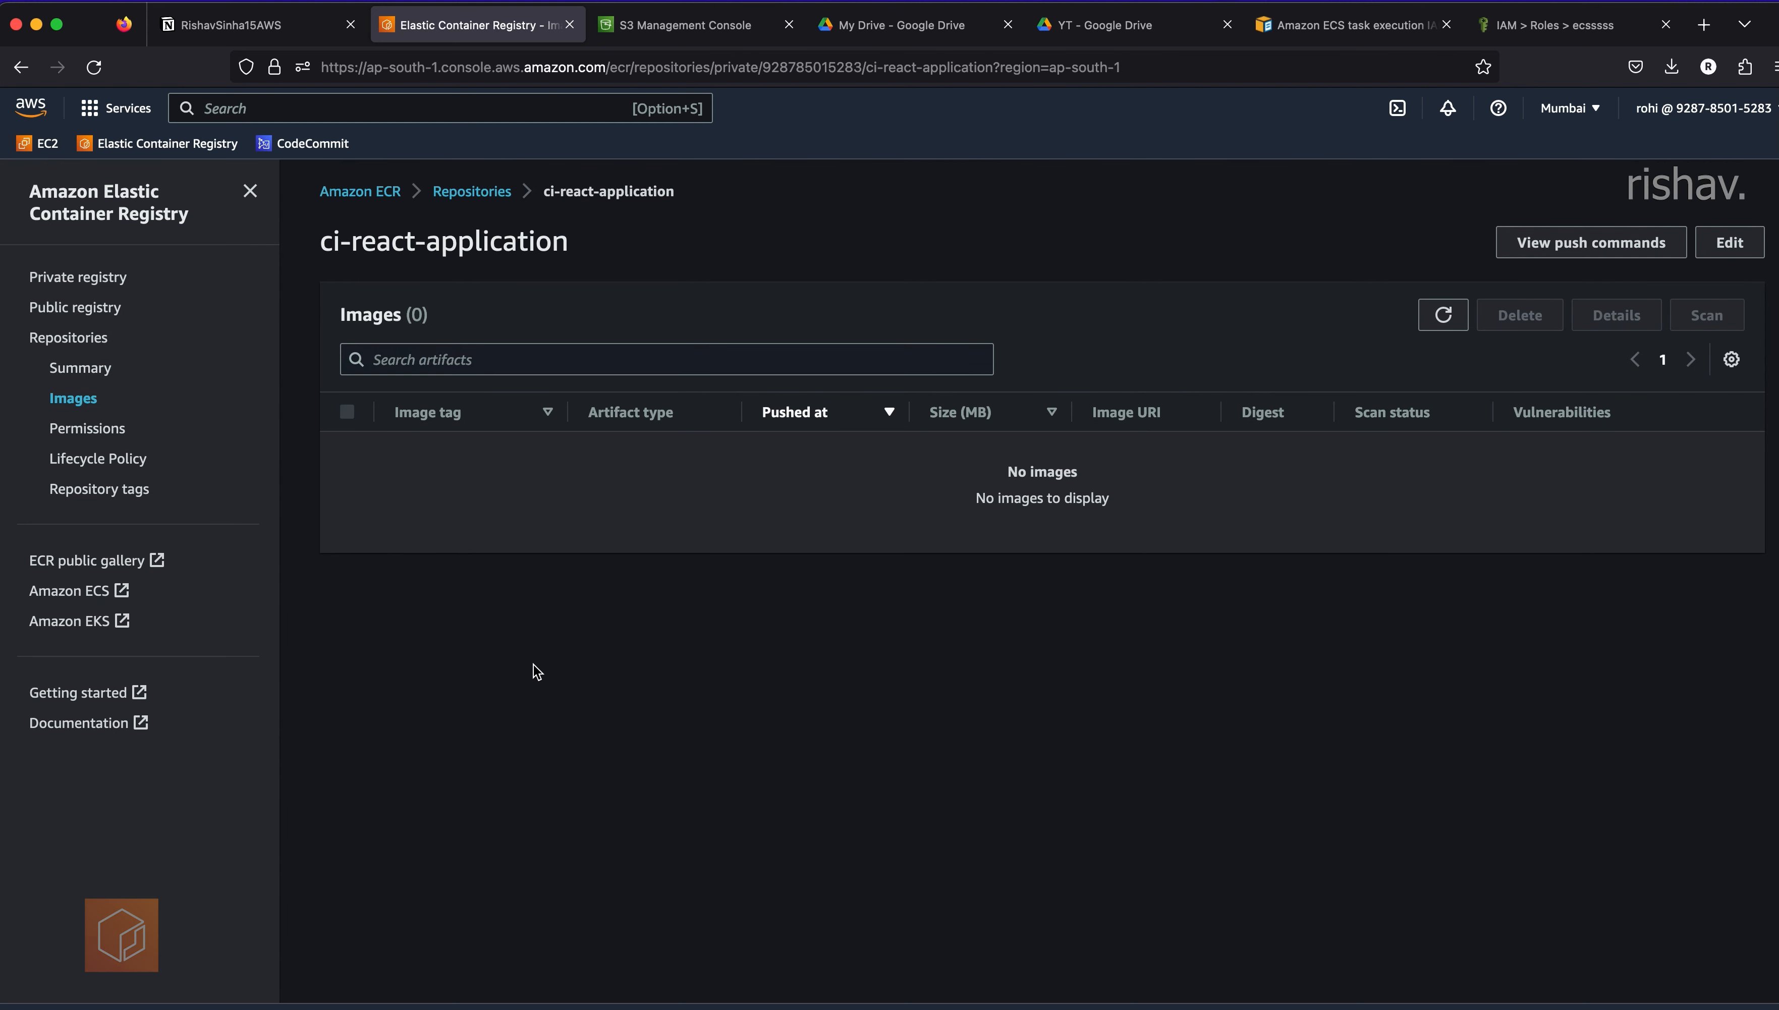
key("super+bracketleft")
left_click_drag(286, 493, 182, 486)
left_click(269, 563)
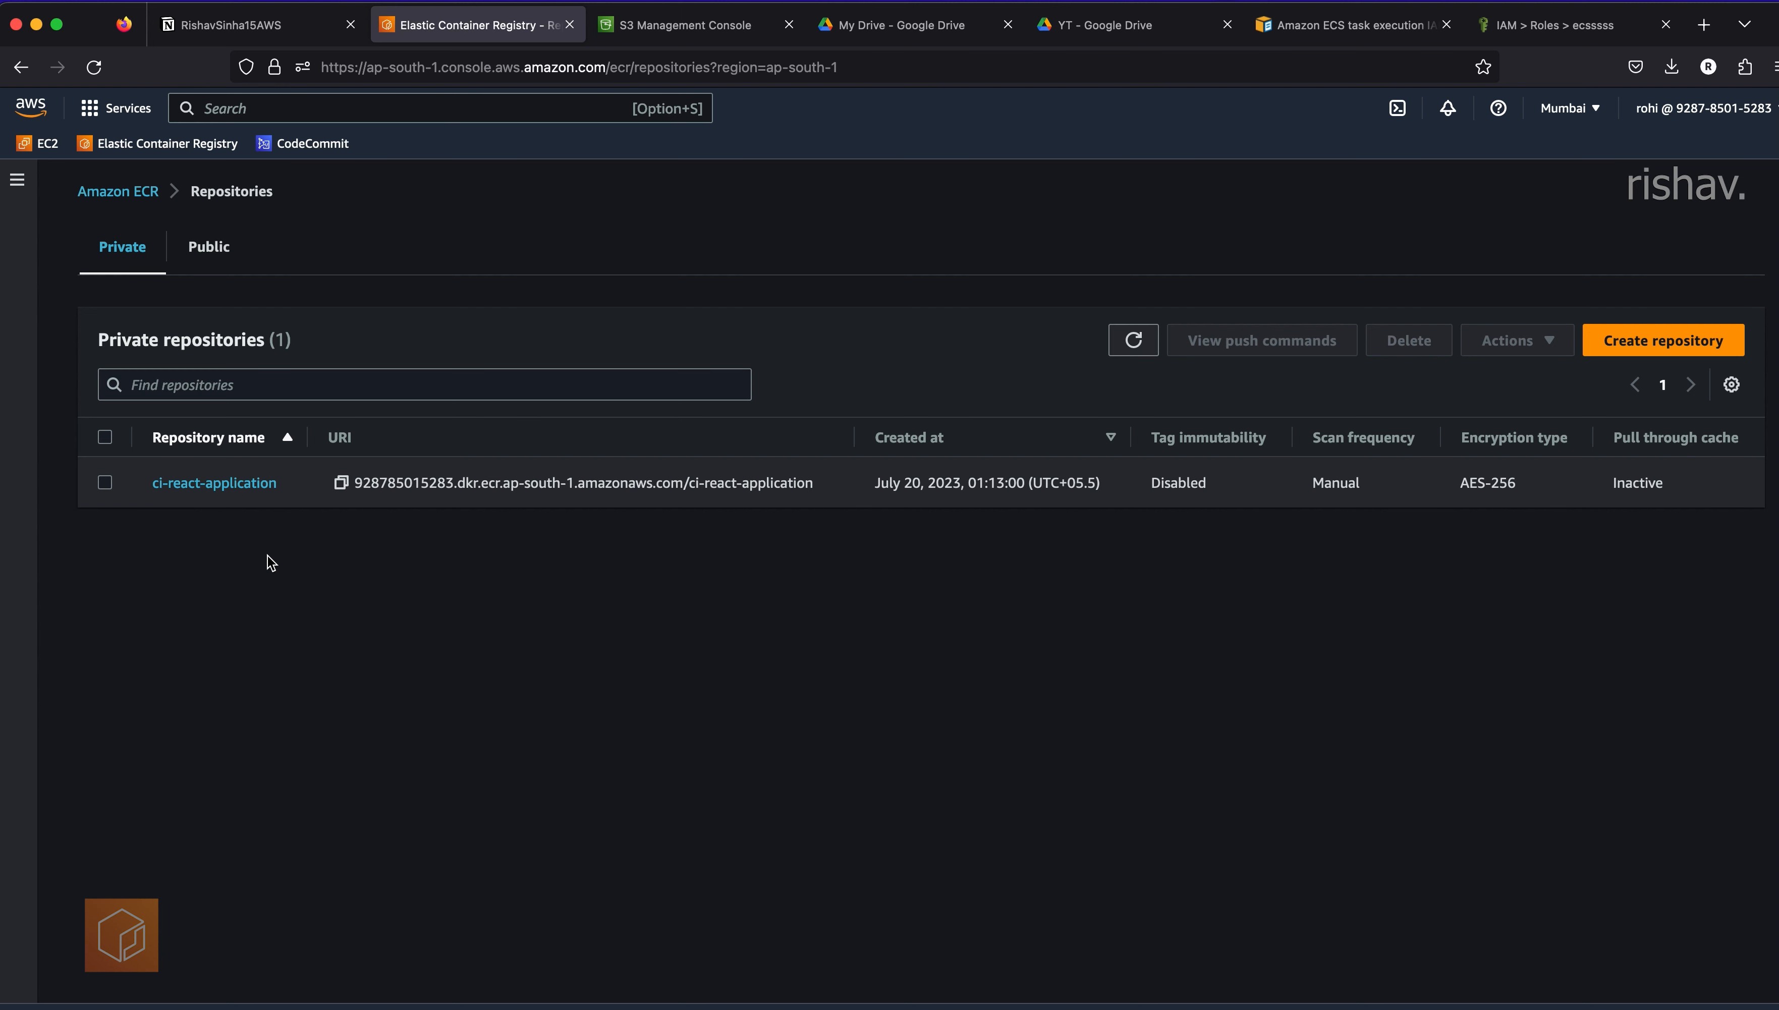
- Duplicate the registry's browser tab, search the AWS services for "code", and open the ci-react repository in CodeCommit
right_click(438, 22)
left_click(495, 132)
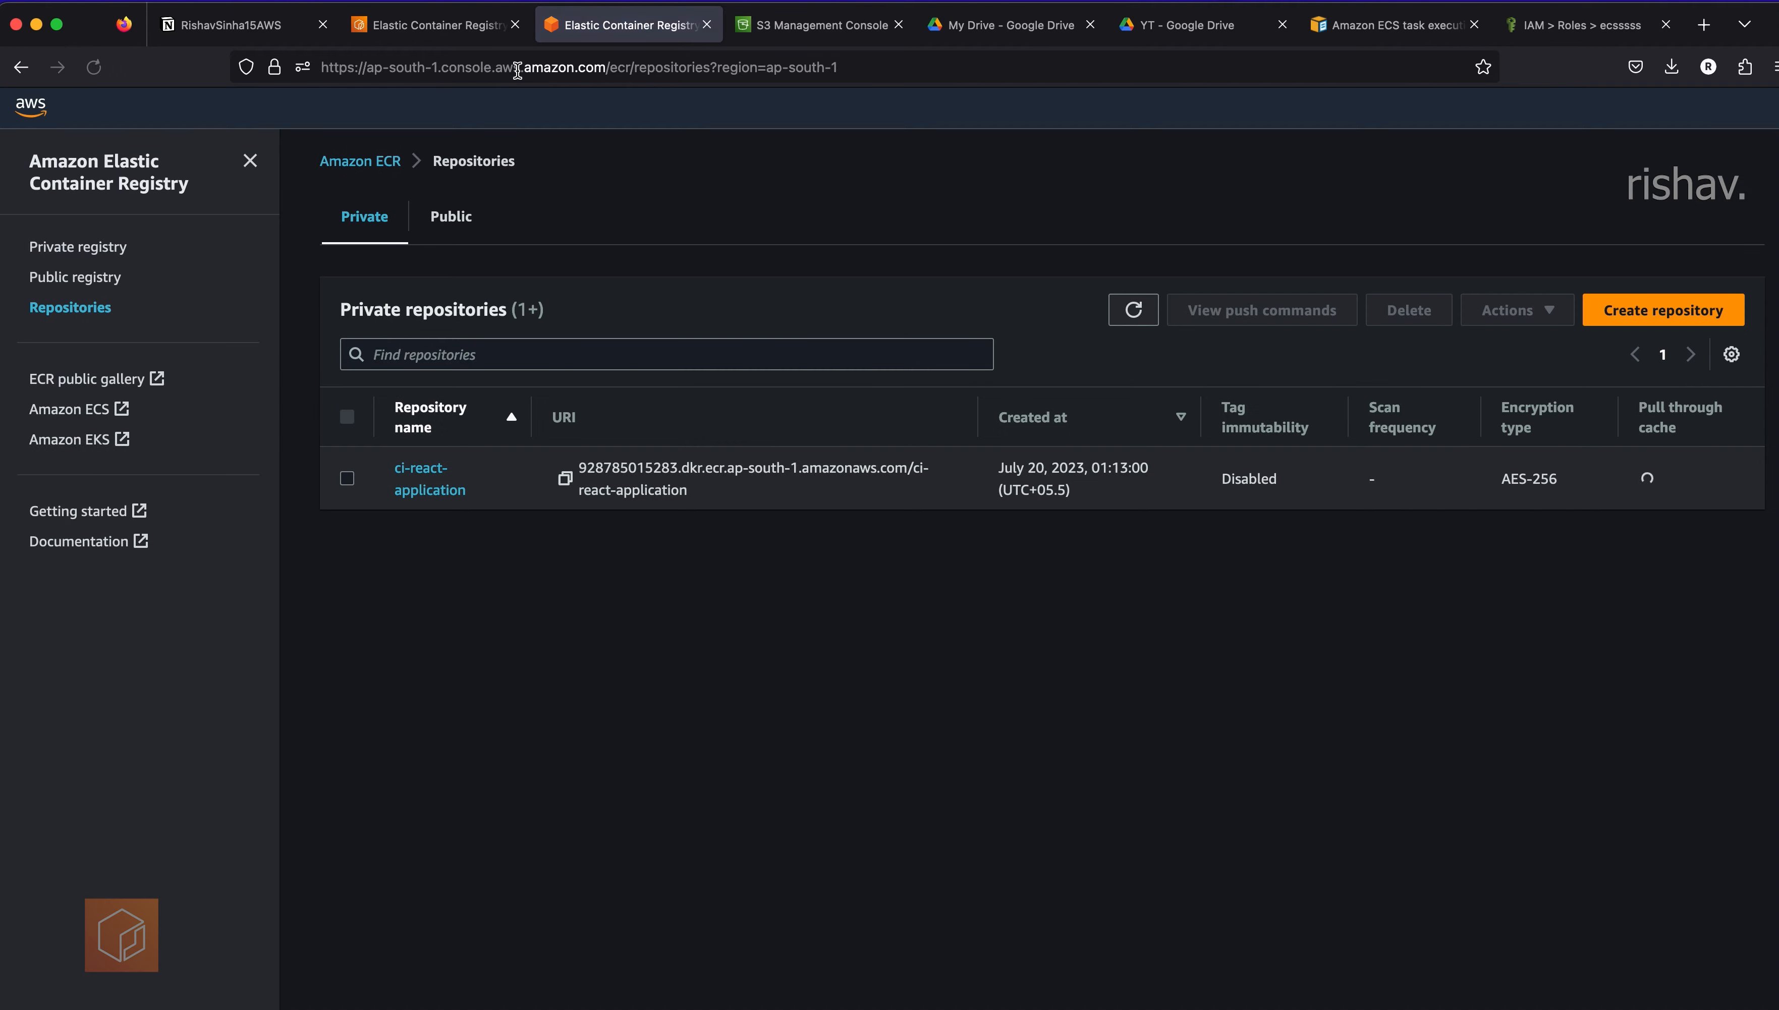
left_click(348, 108)
type("code")
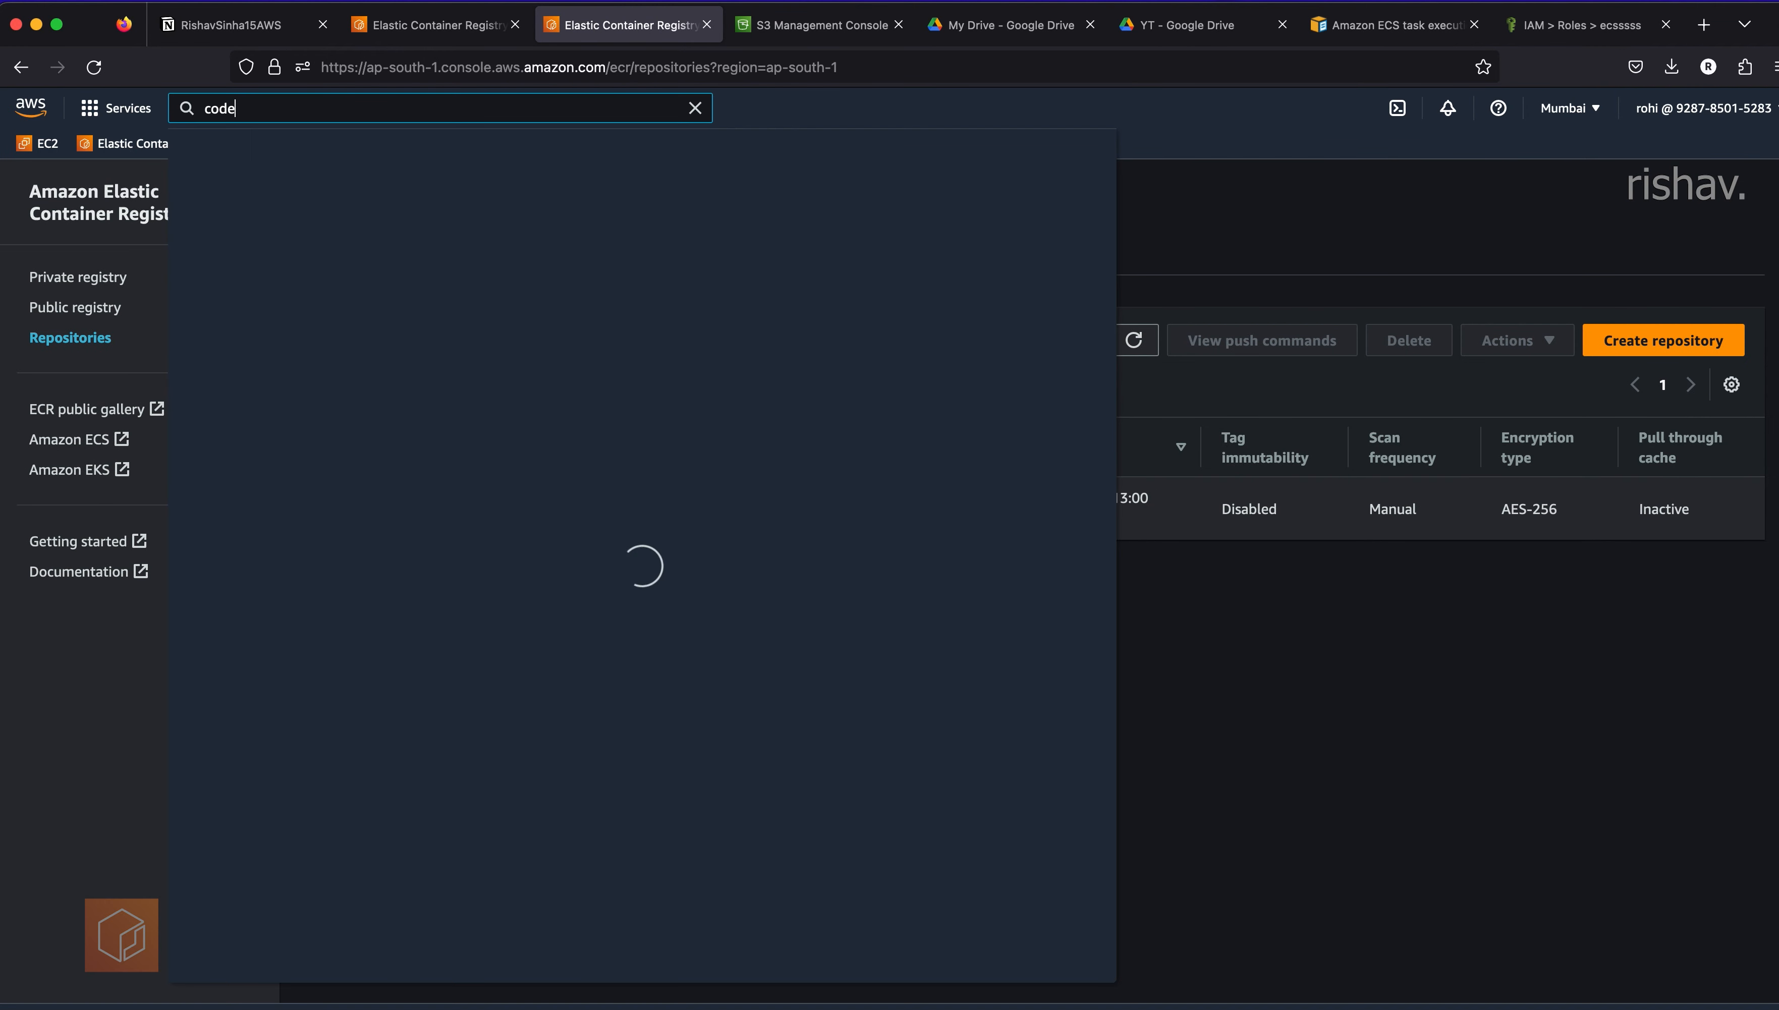
left_click(511, 312)
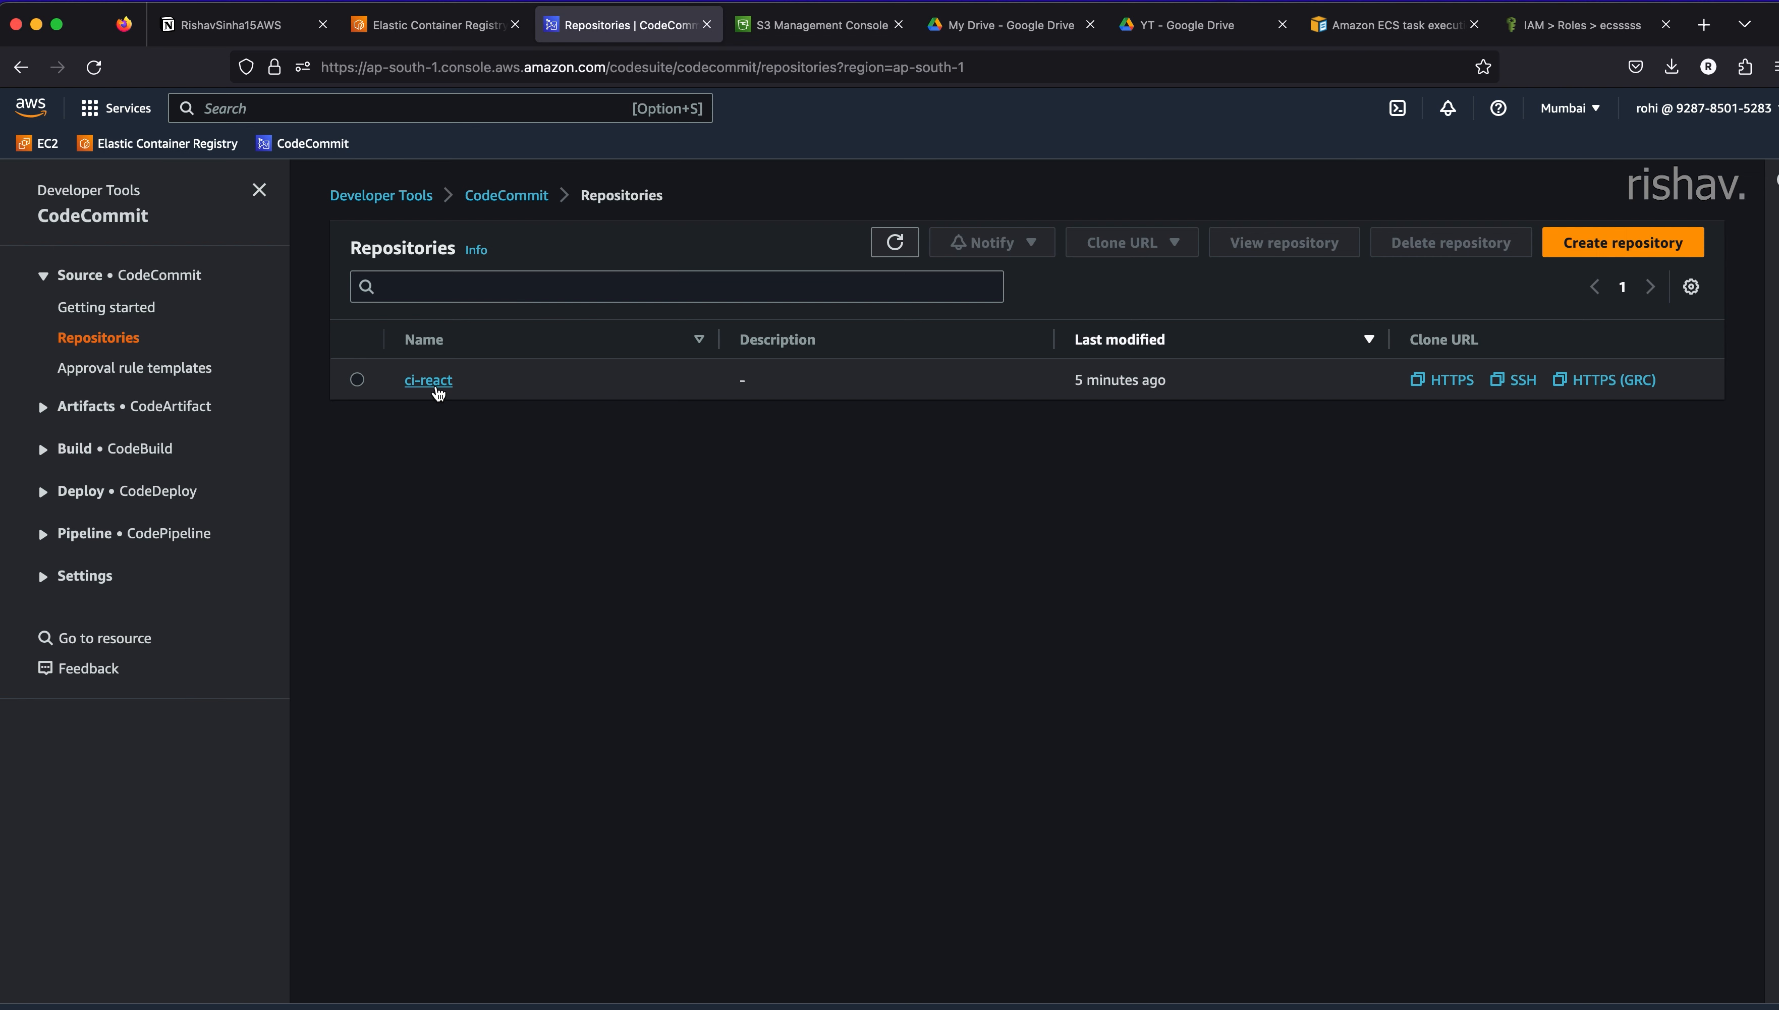
left_click(428, 380)
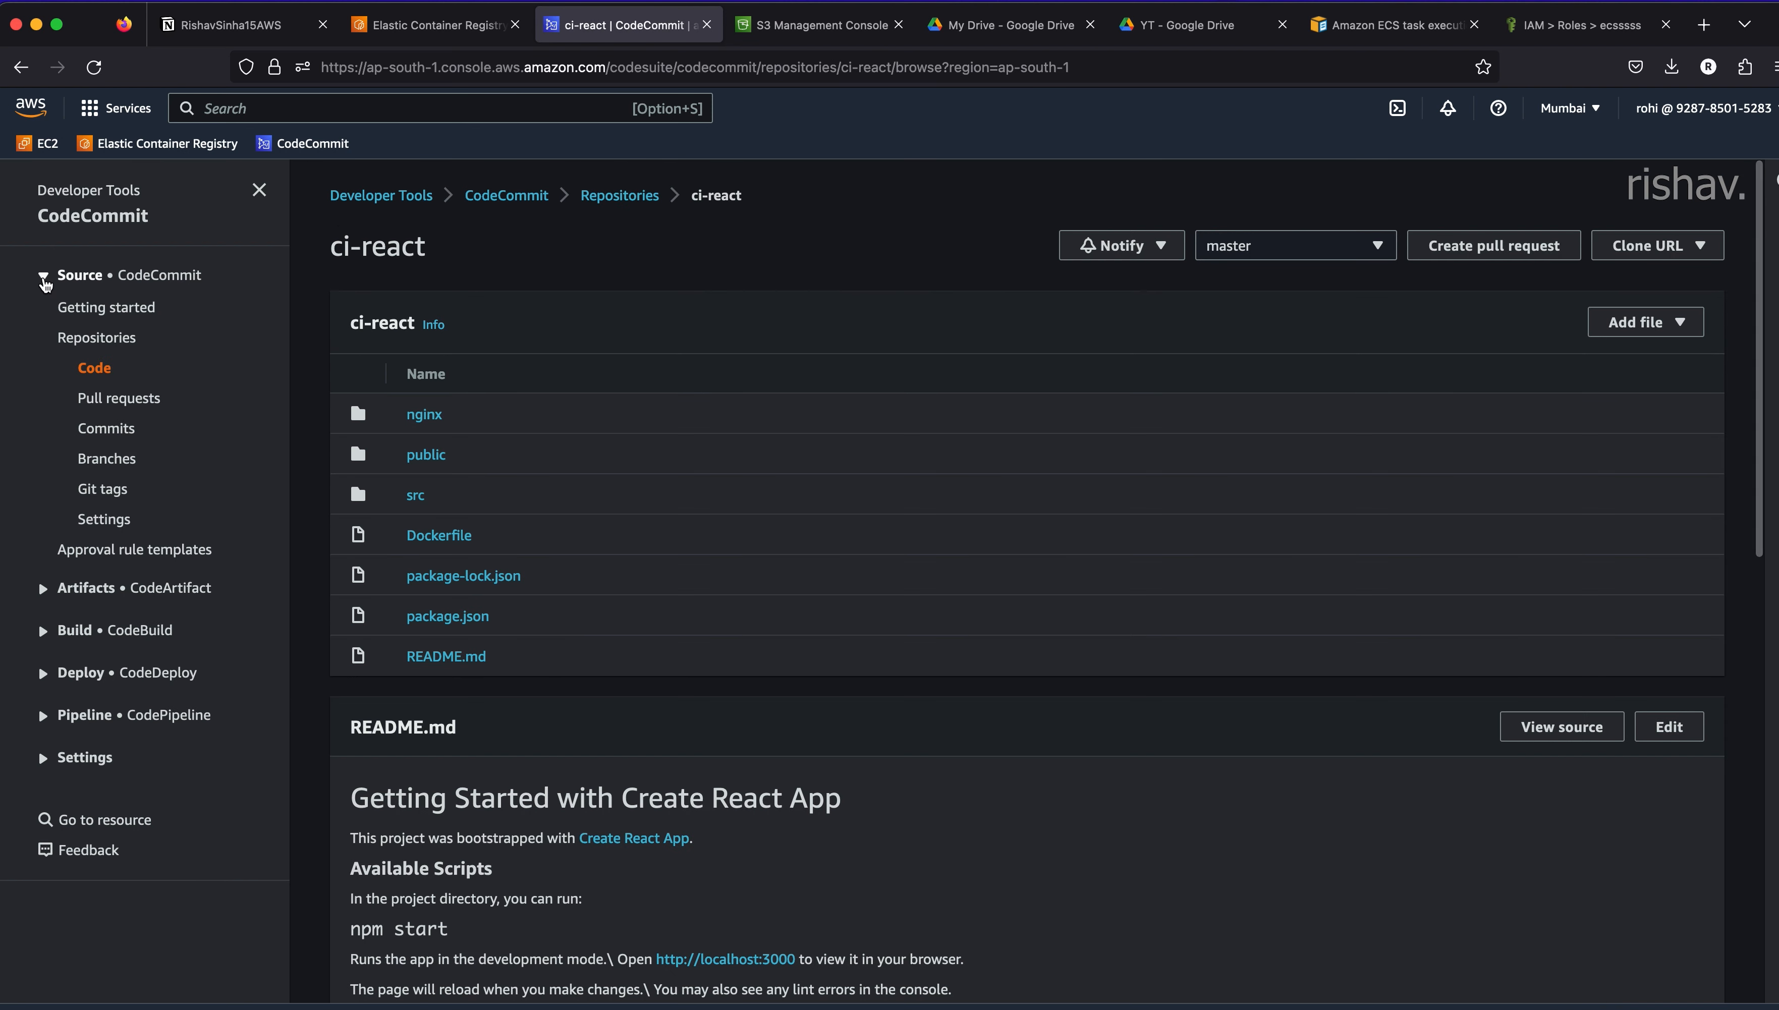
- Go to CodeBuild's getting-started page, start a new build project and name it react-frontend
left_click(43, 276)
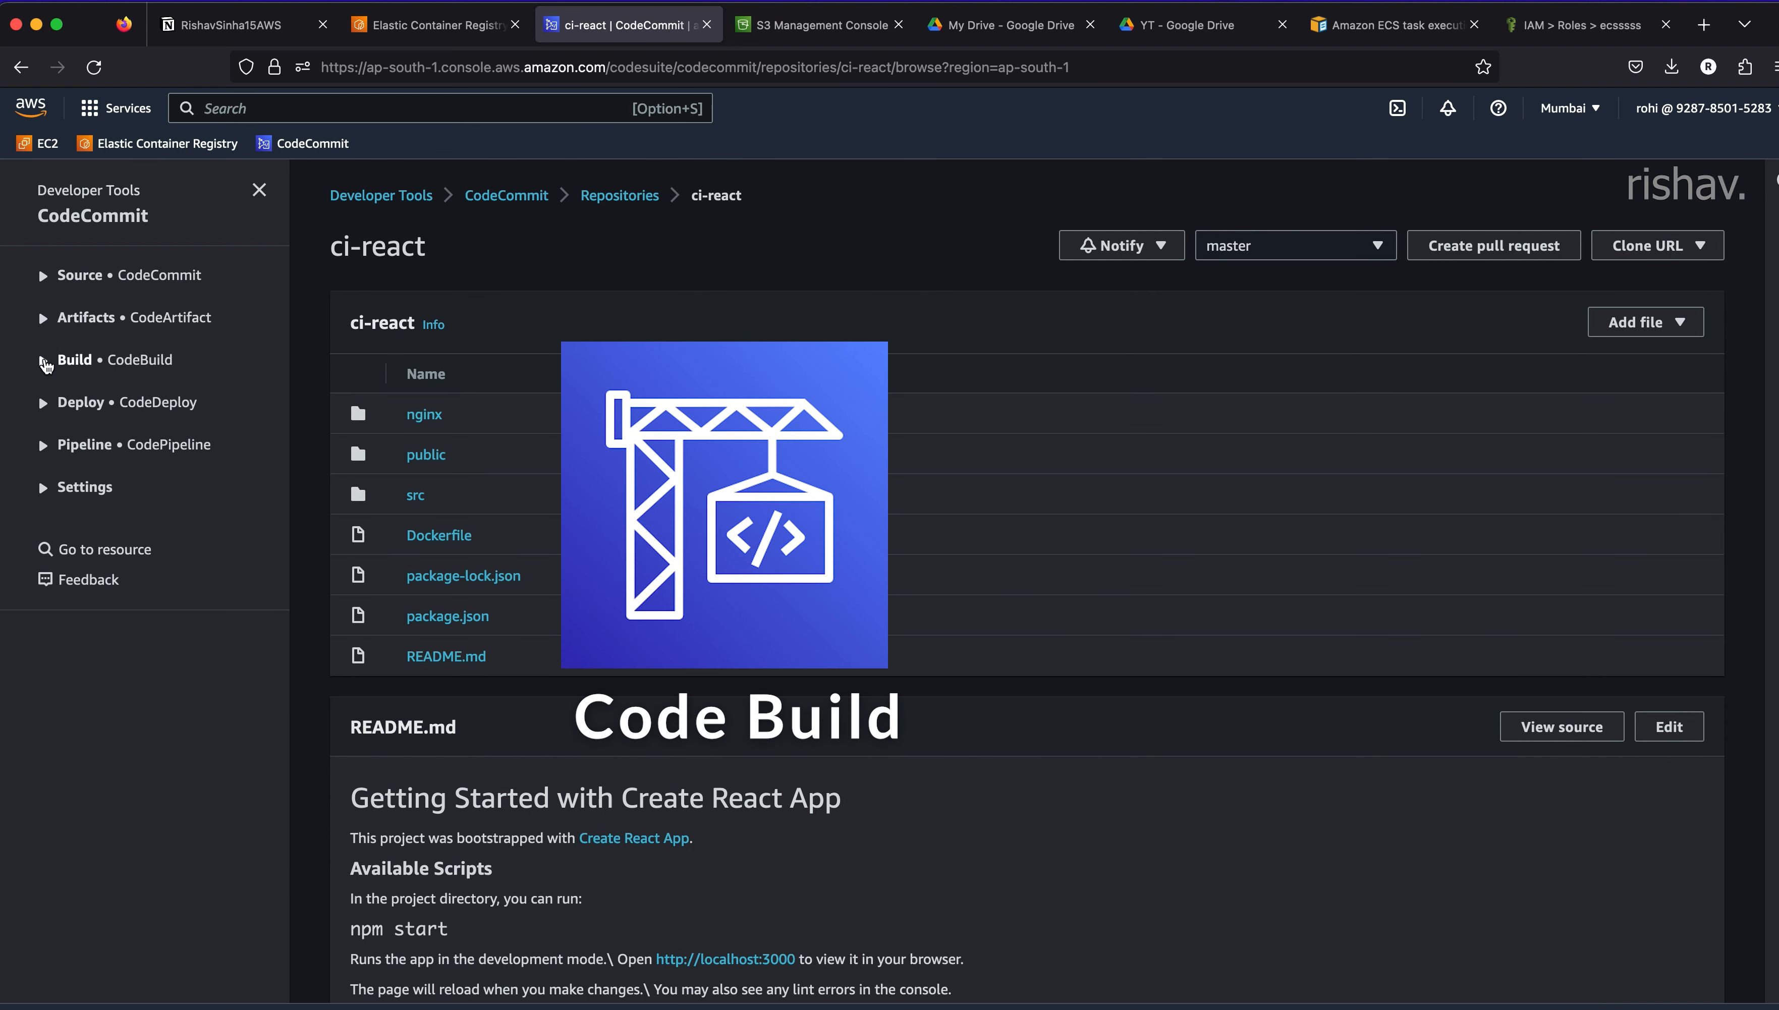
left_click(42, 361)
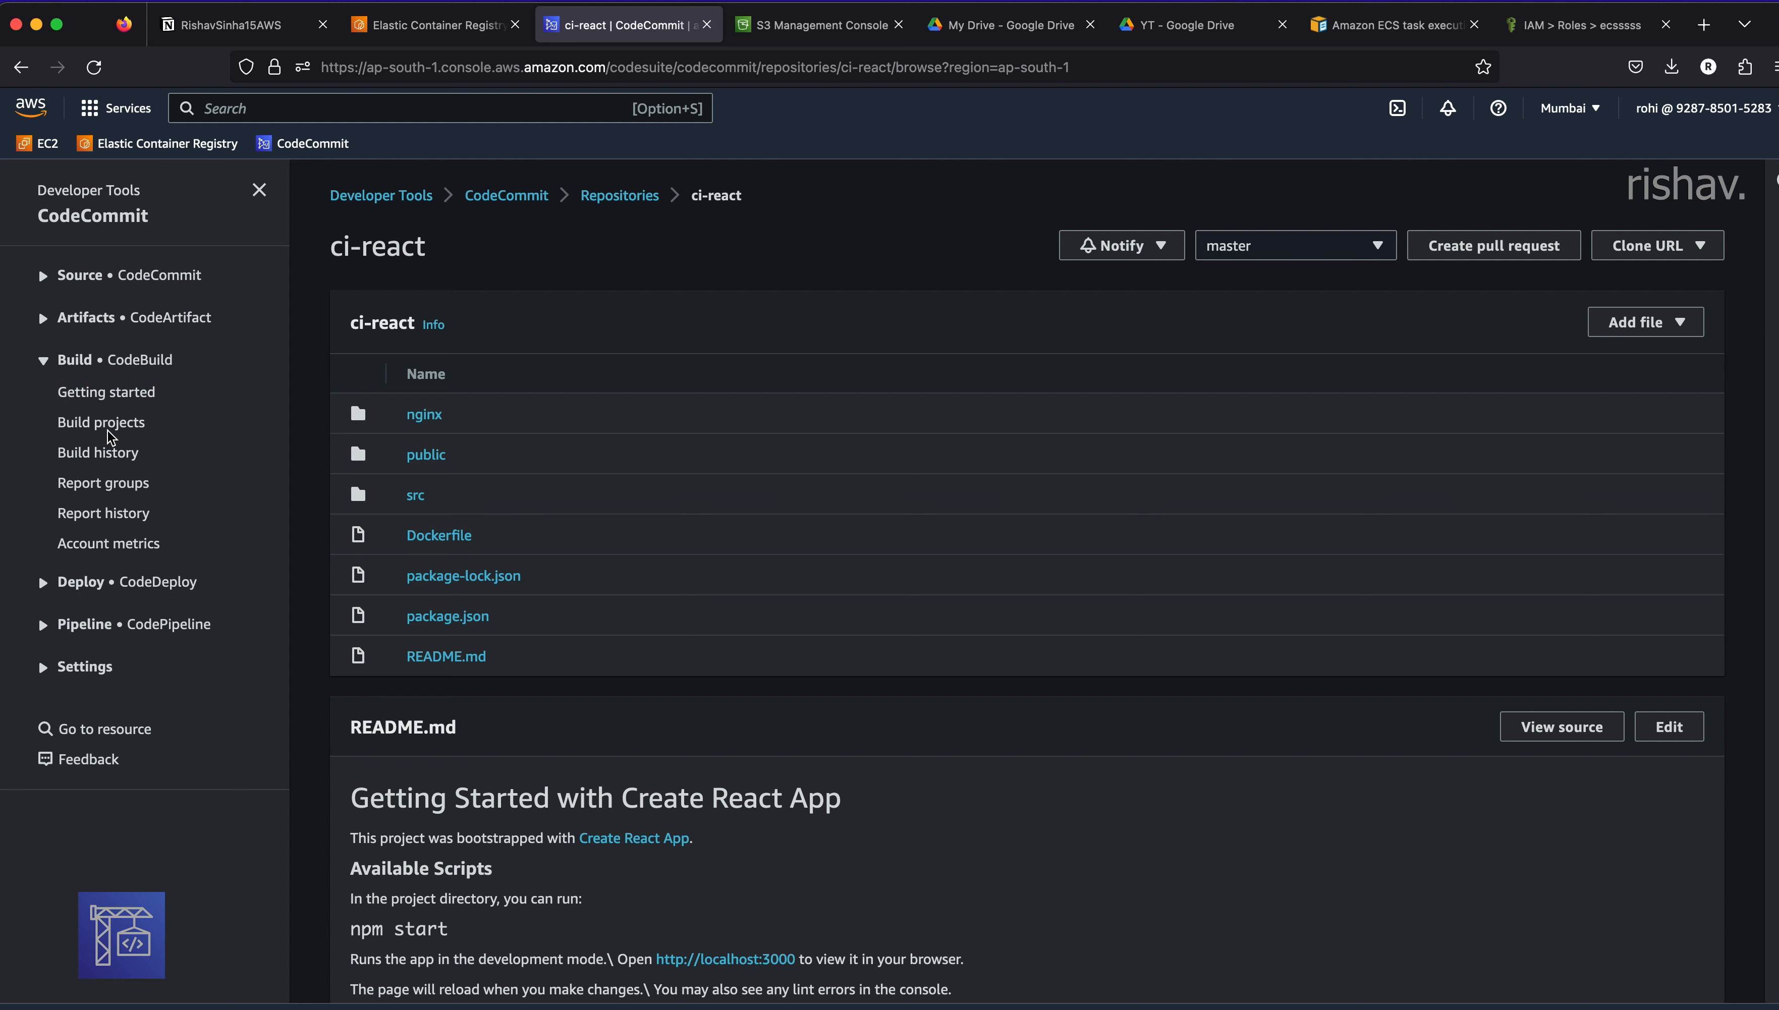
left_click(104, 392)
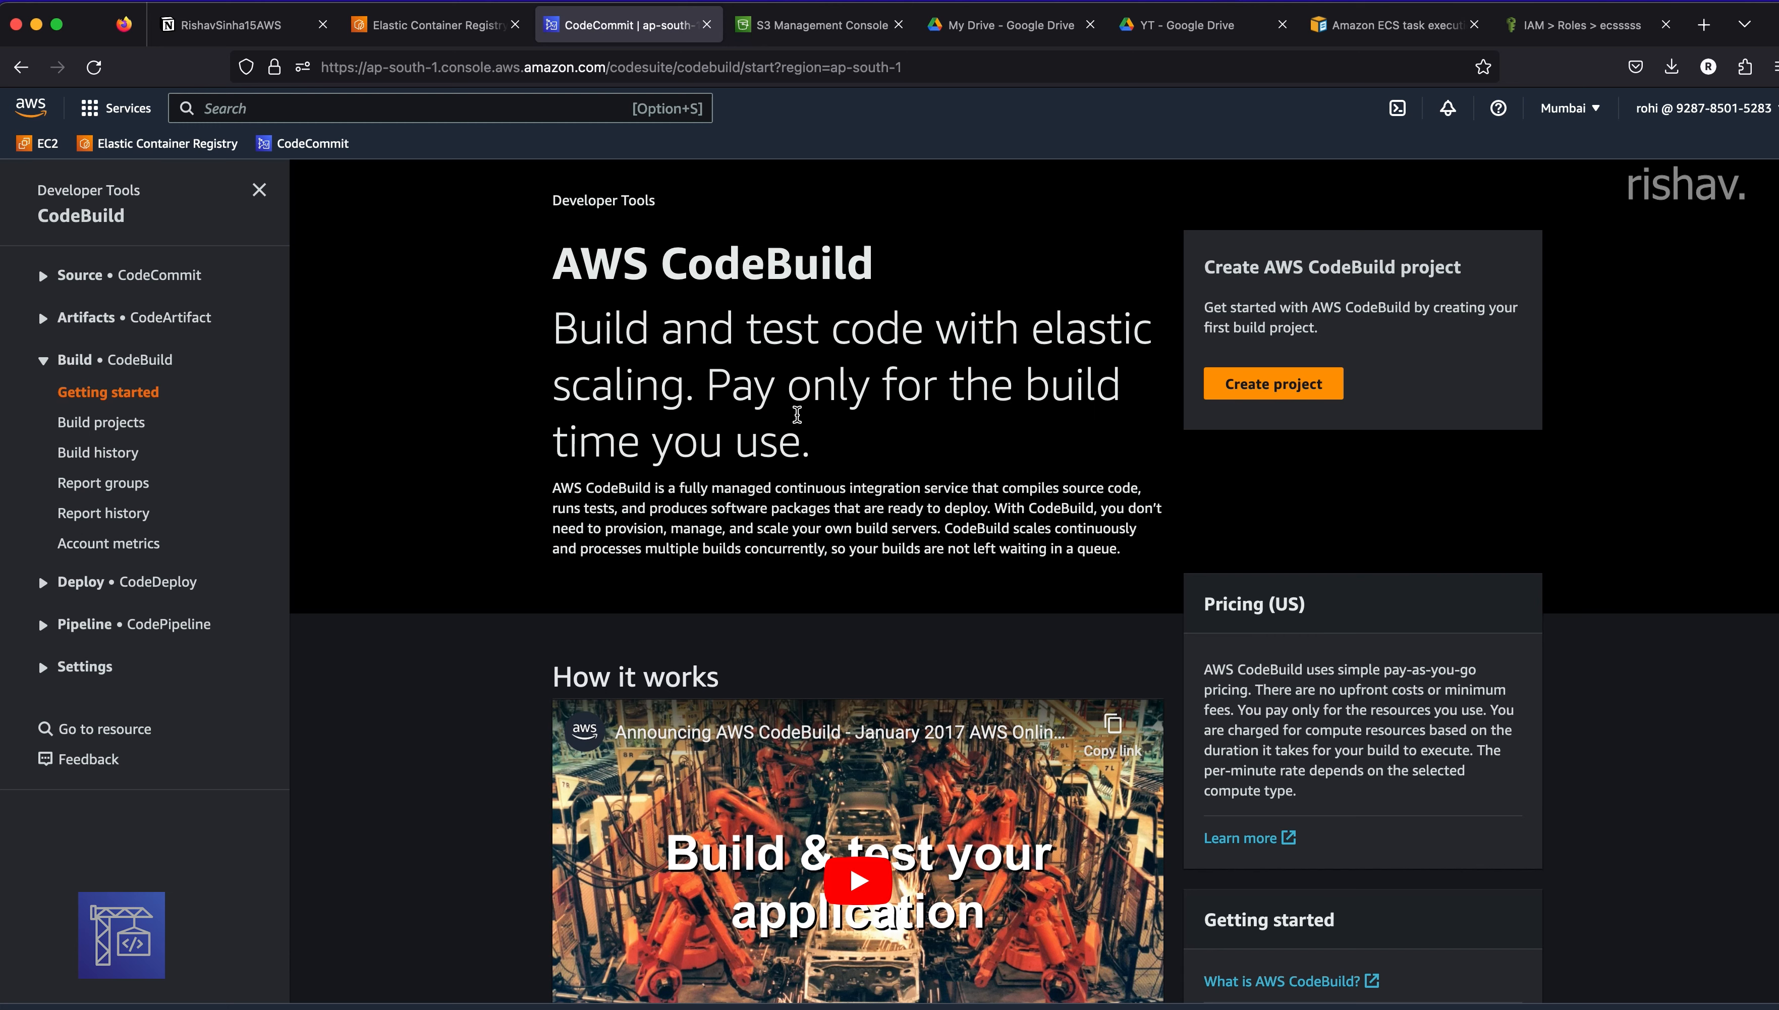
left_click(1244, 394)
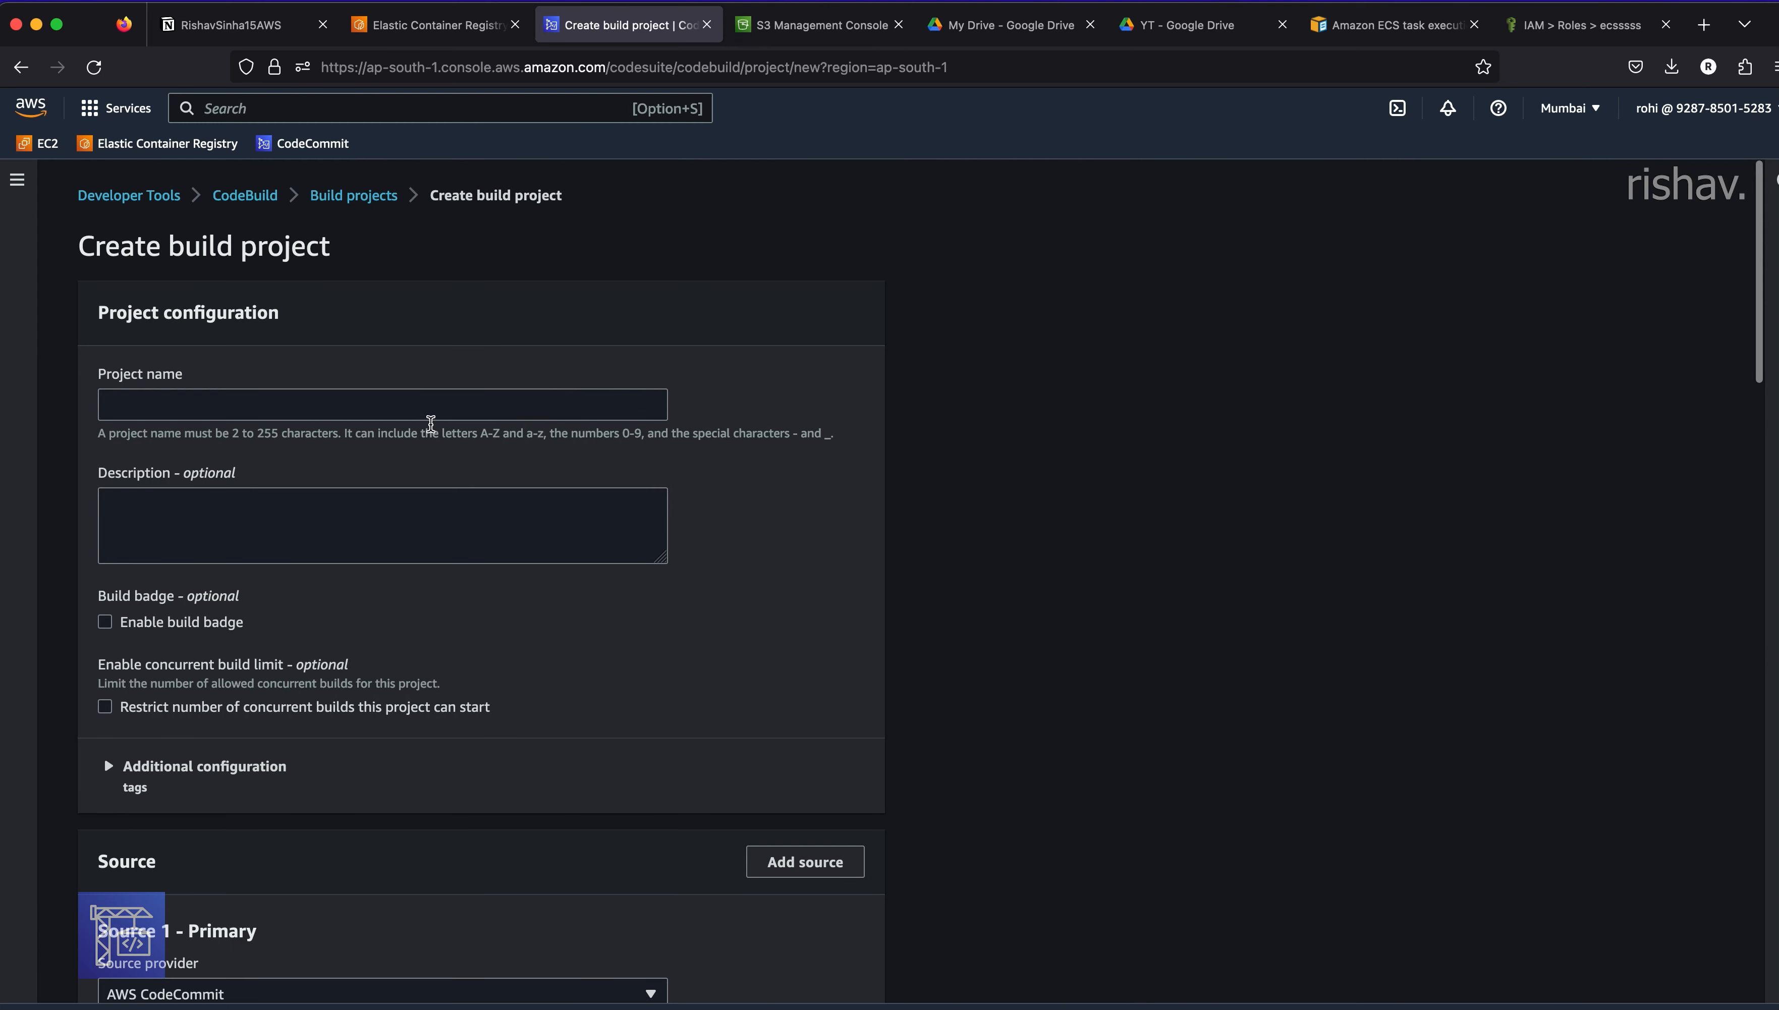
left_click(395, 410)
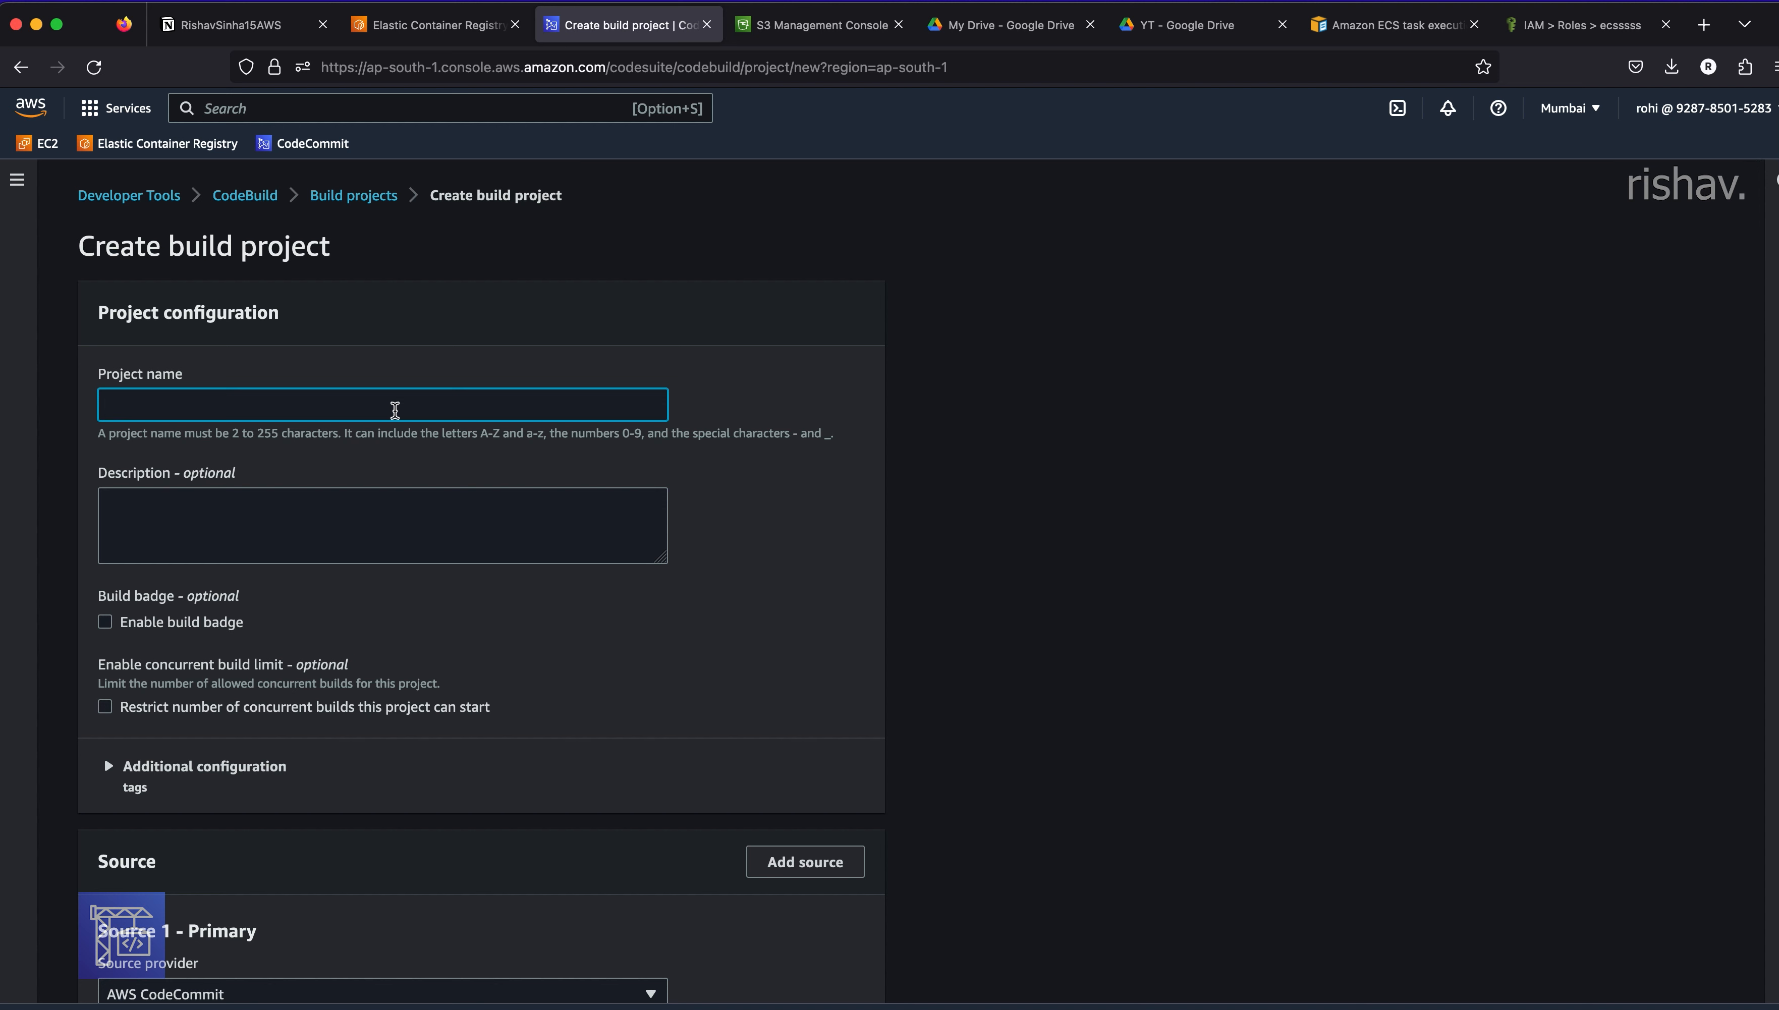
type("react-frontend")
- Set the build project's primary source provider to AWS CodeCommit and its repository to ci-react
scroll(204, 521, "down", 2)
scroll(164, 570, "down", 5)
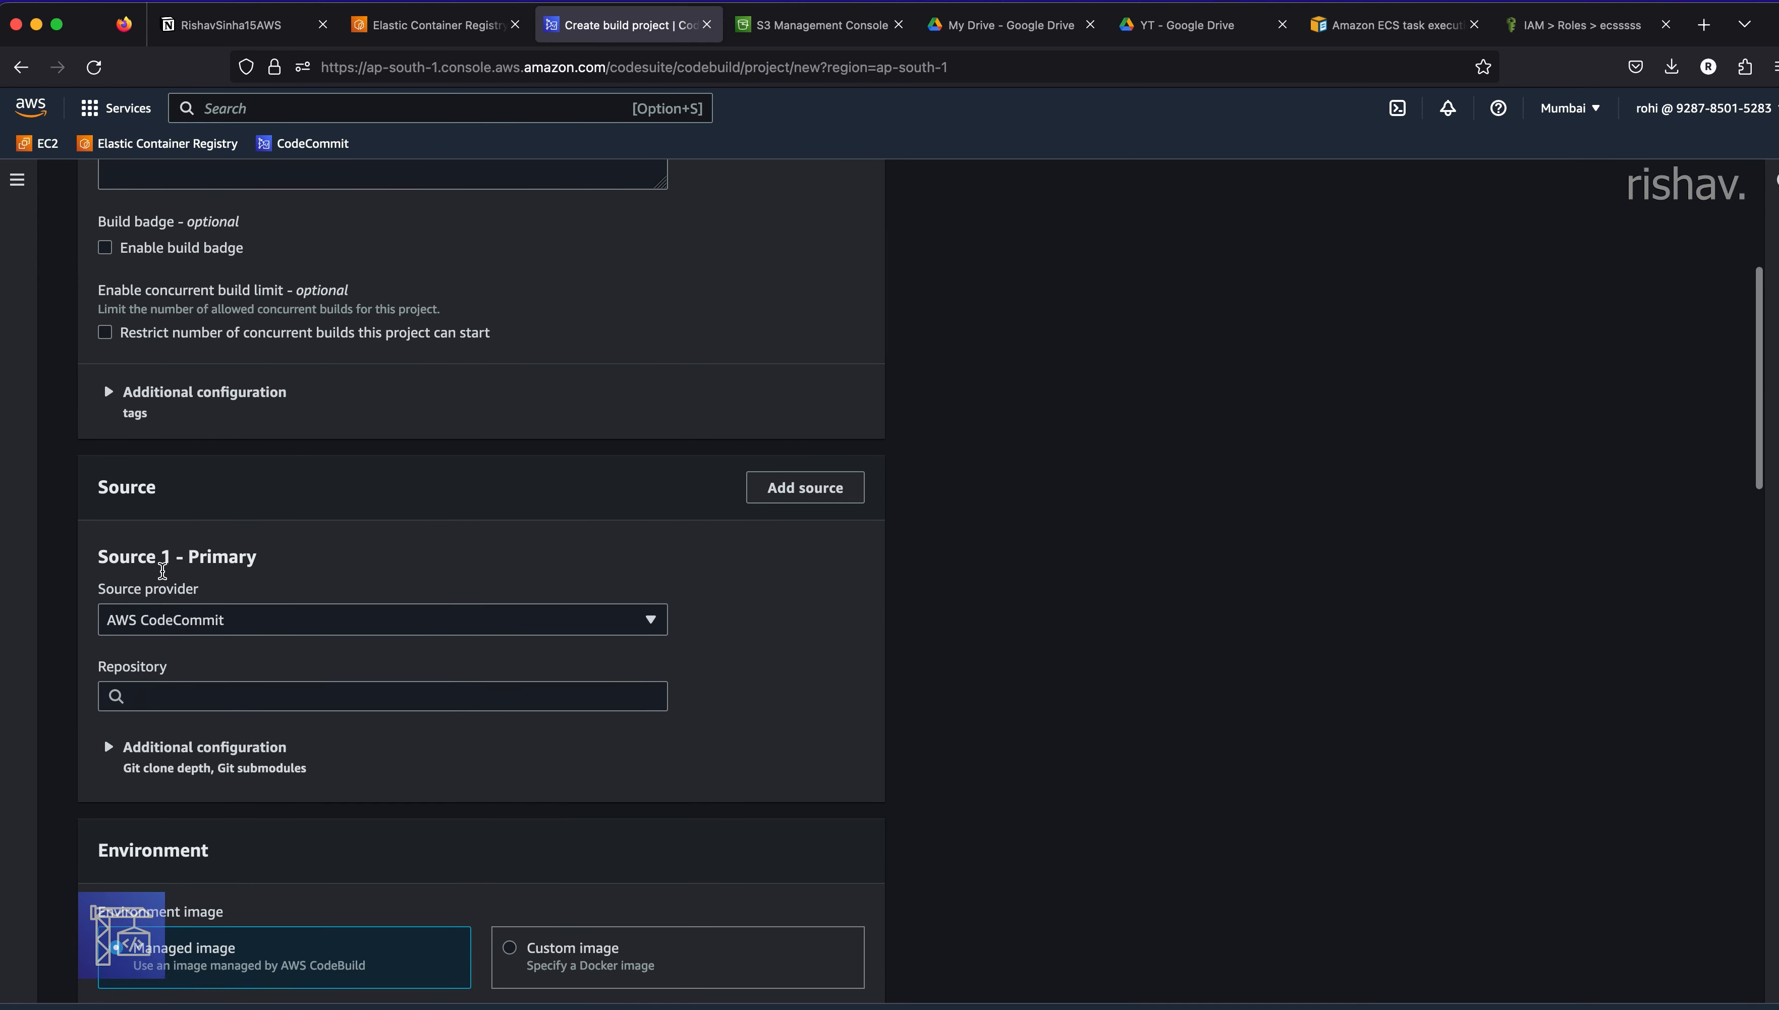
left_click(217, 513)
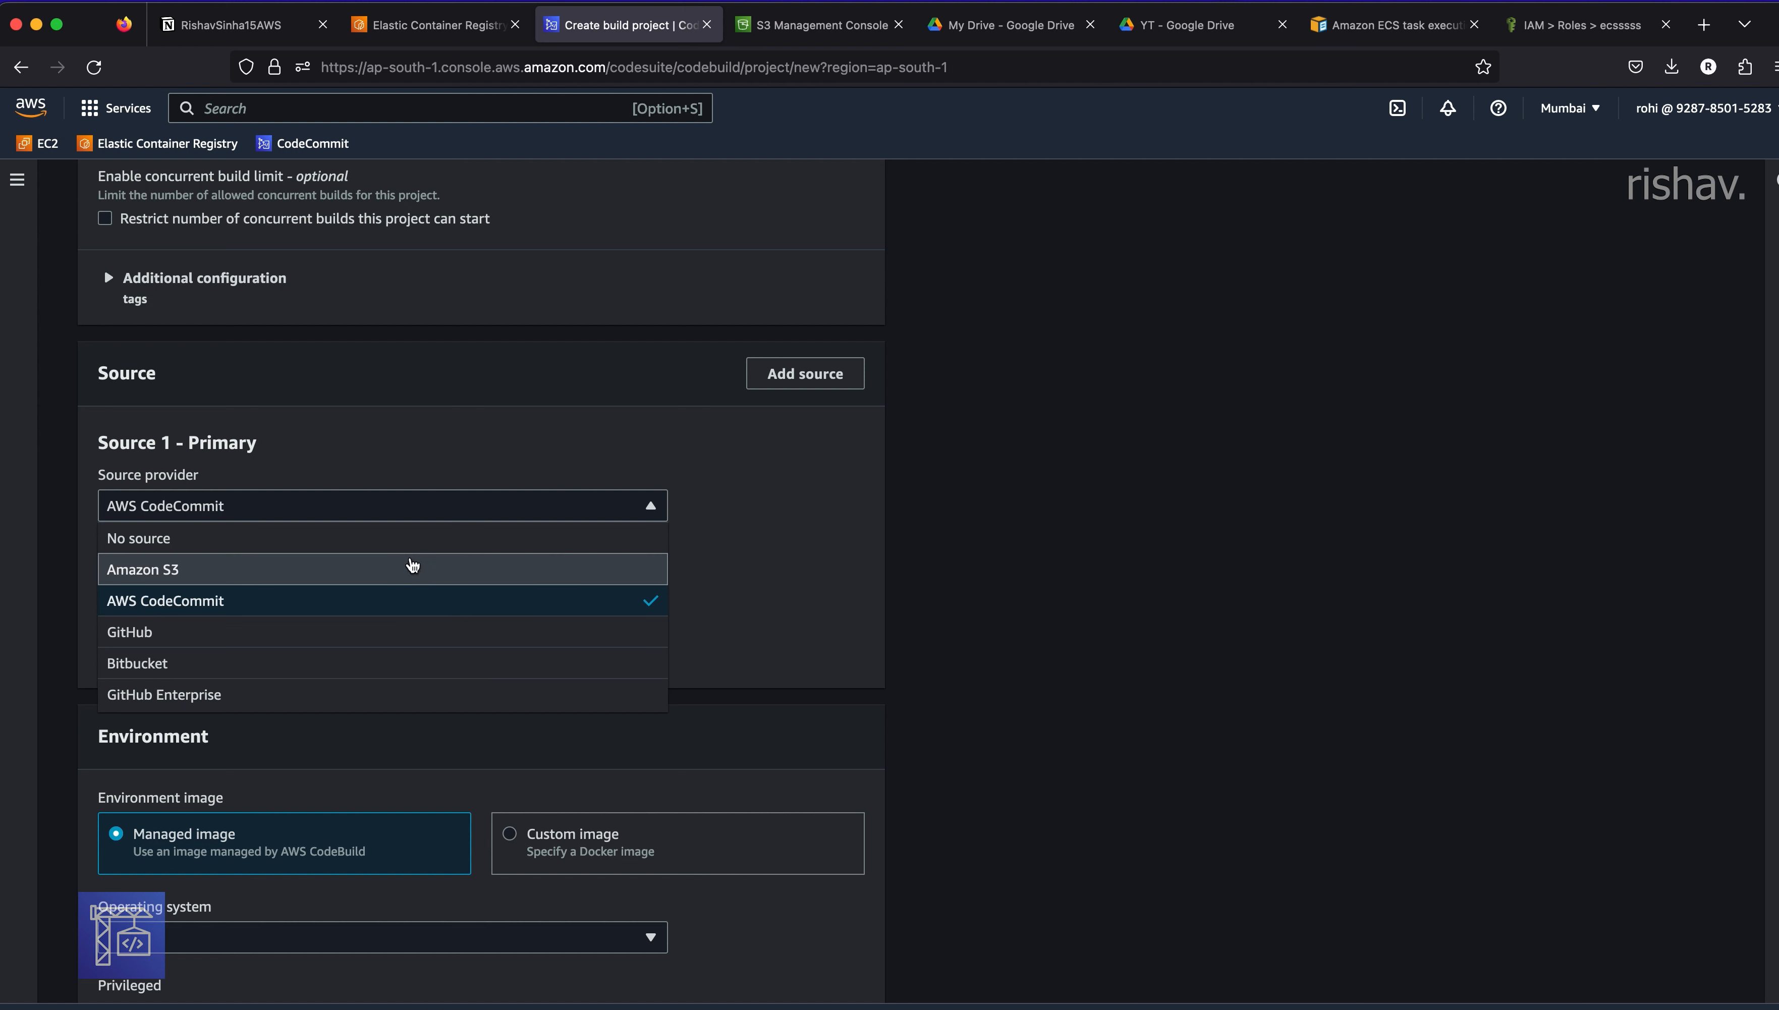
left_click(377, 602)
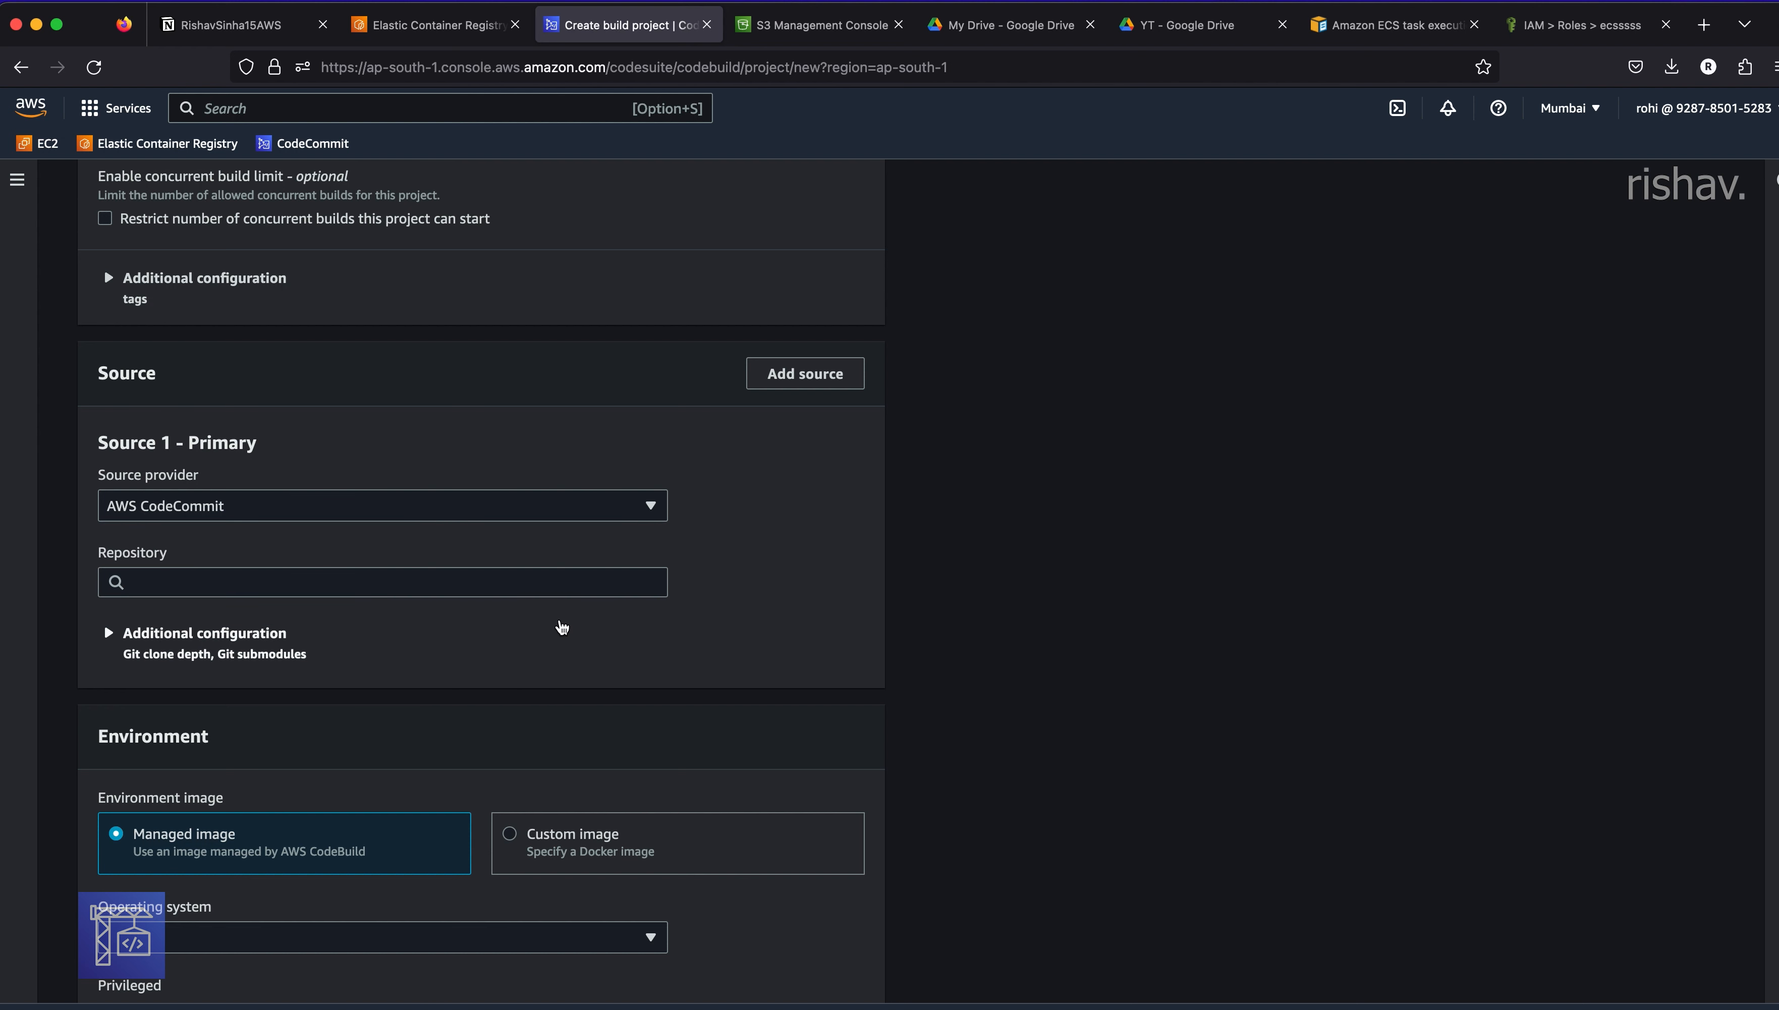
scroll(322, 473, "down", 3)
left_click(318, 474)
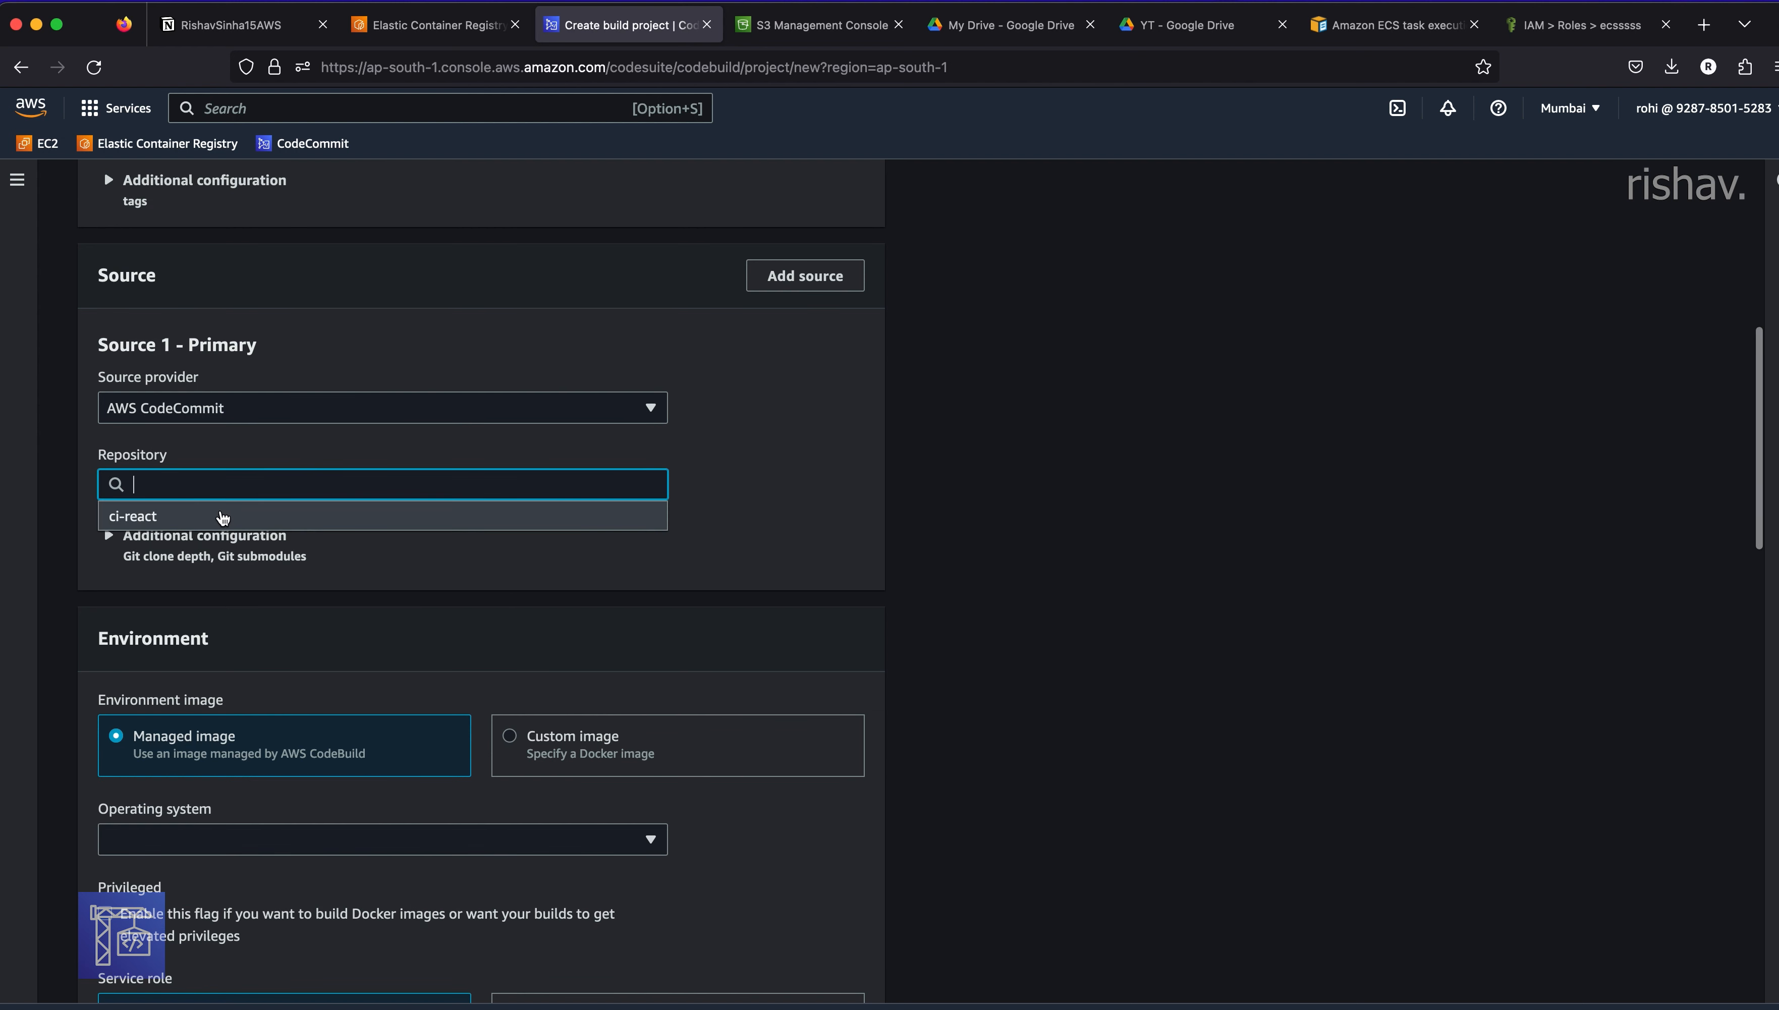
left_click(236, 516)
- Choose the master branch as the source reference for the build project
scroll(285, 584, "down", 2)
left_click(237, 643)
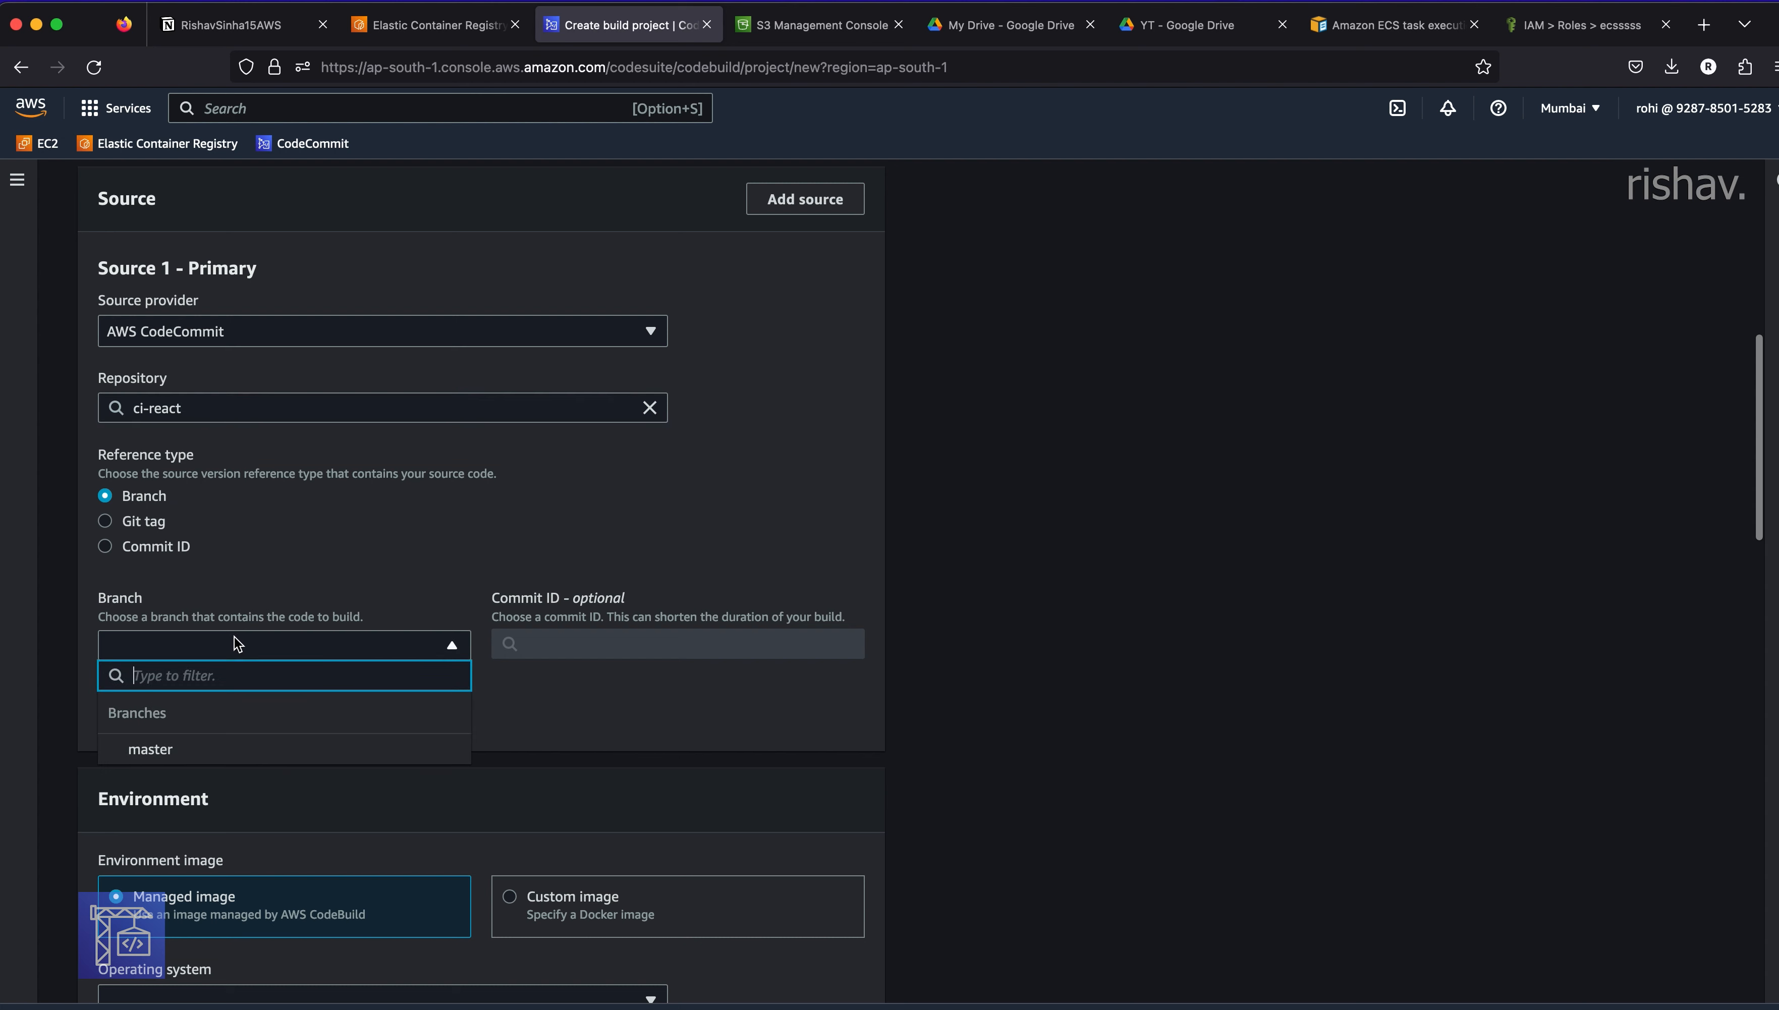
left_click(212, 728)
scroll(302, 569, "down", 2)
scroll(282, 548, "up", 3)
scroll(279, 543, "down", 3)
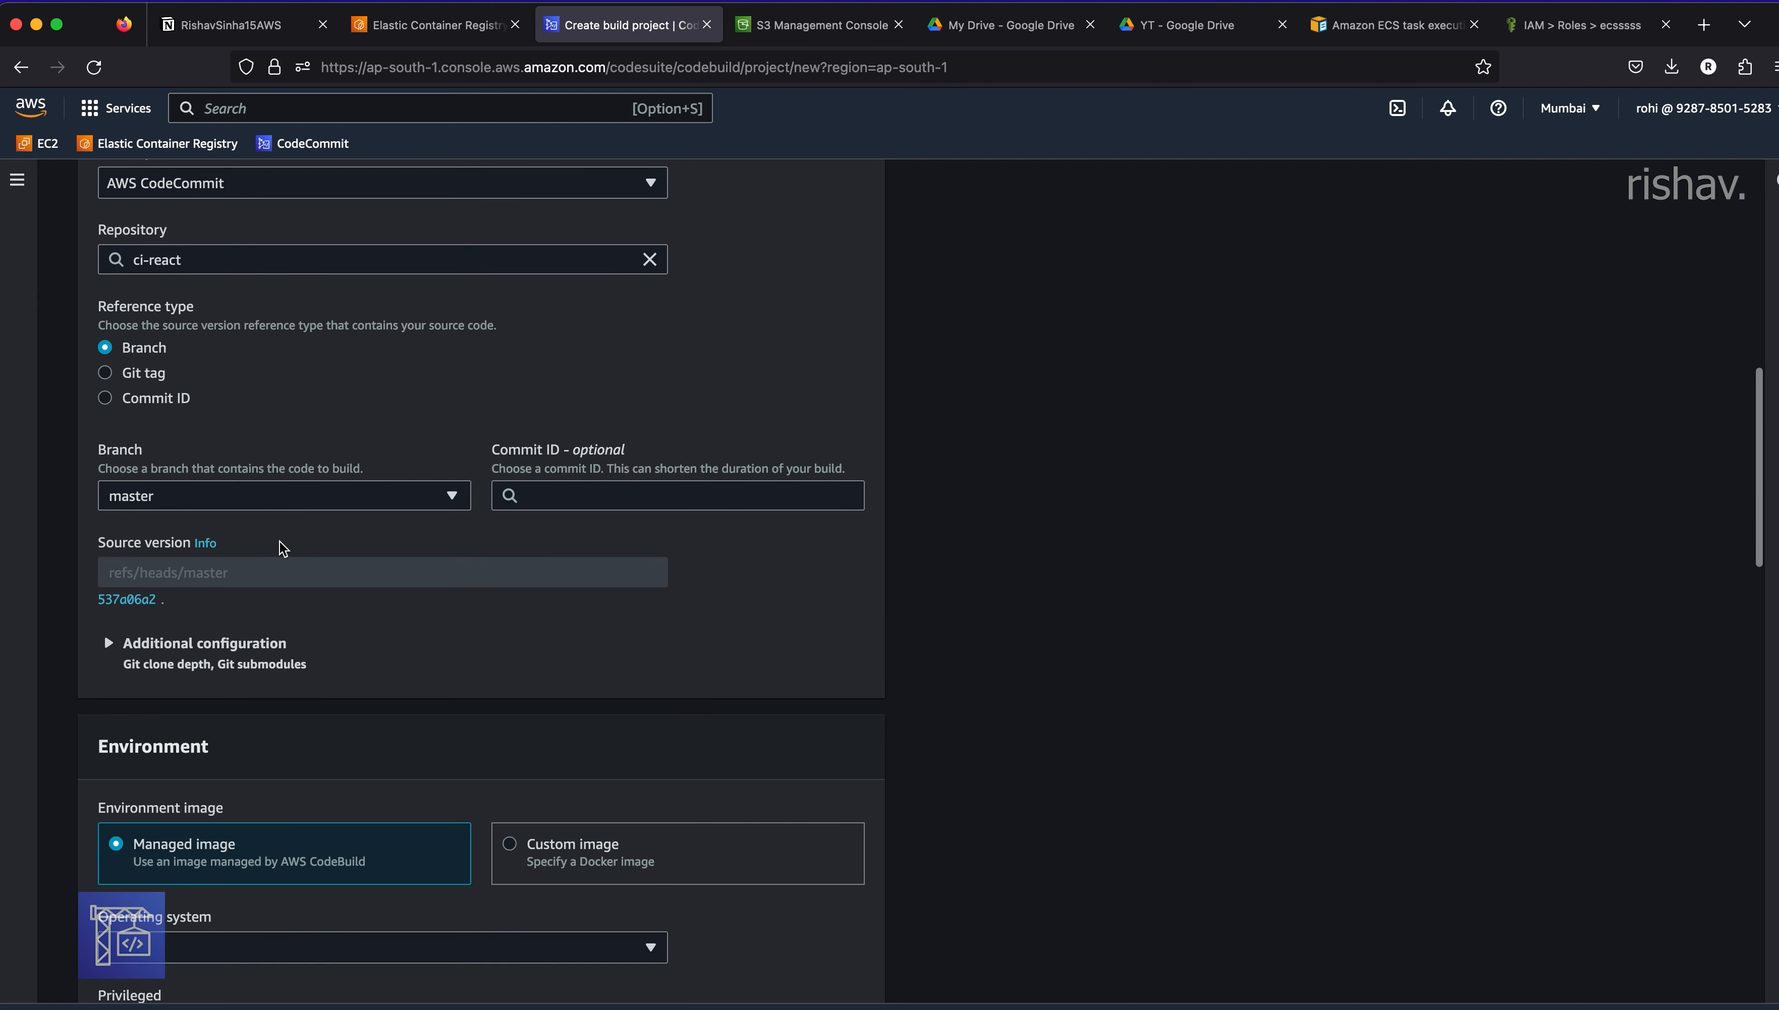
- Set the managed build environment's operating system to Amazon Linux 2 and its runtime to Standard
scroll(282, 547, "down", 5)
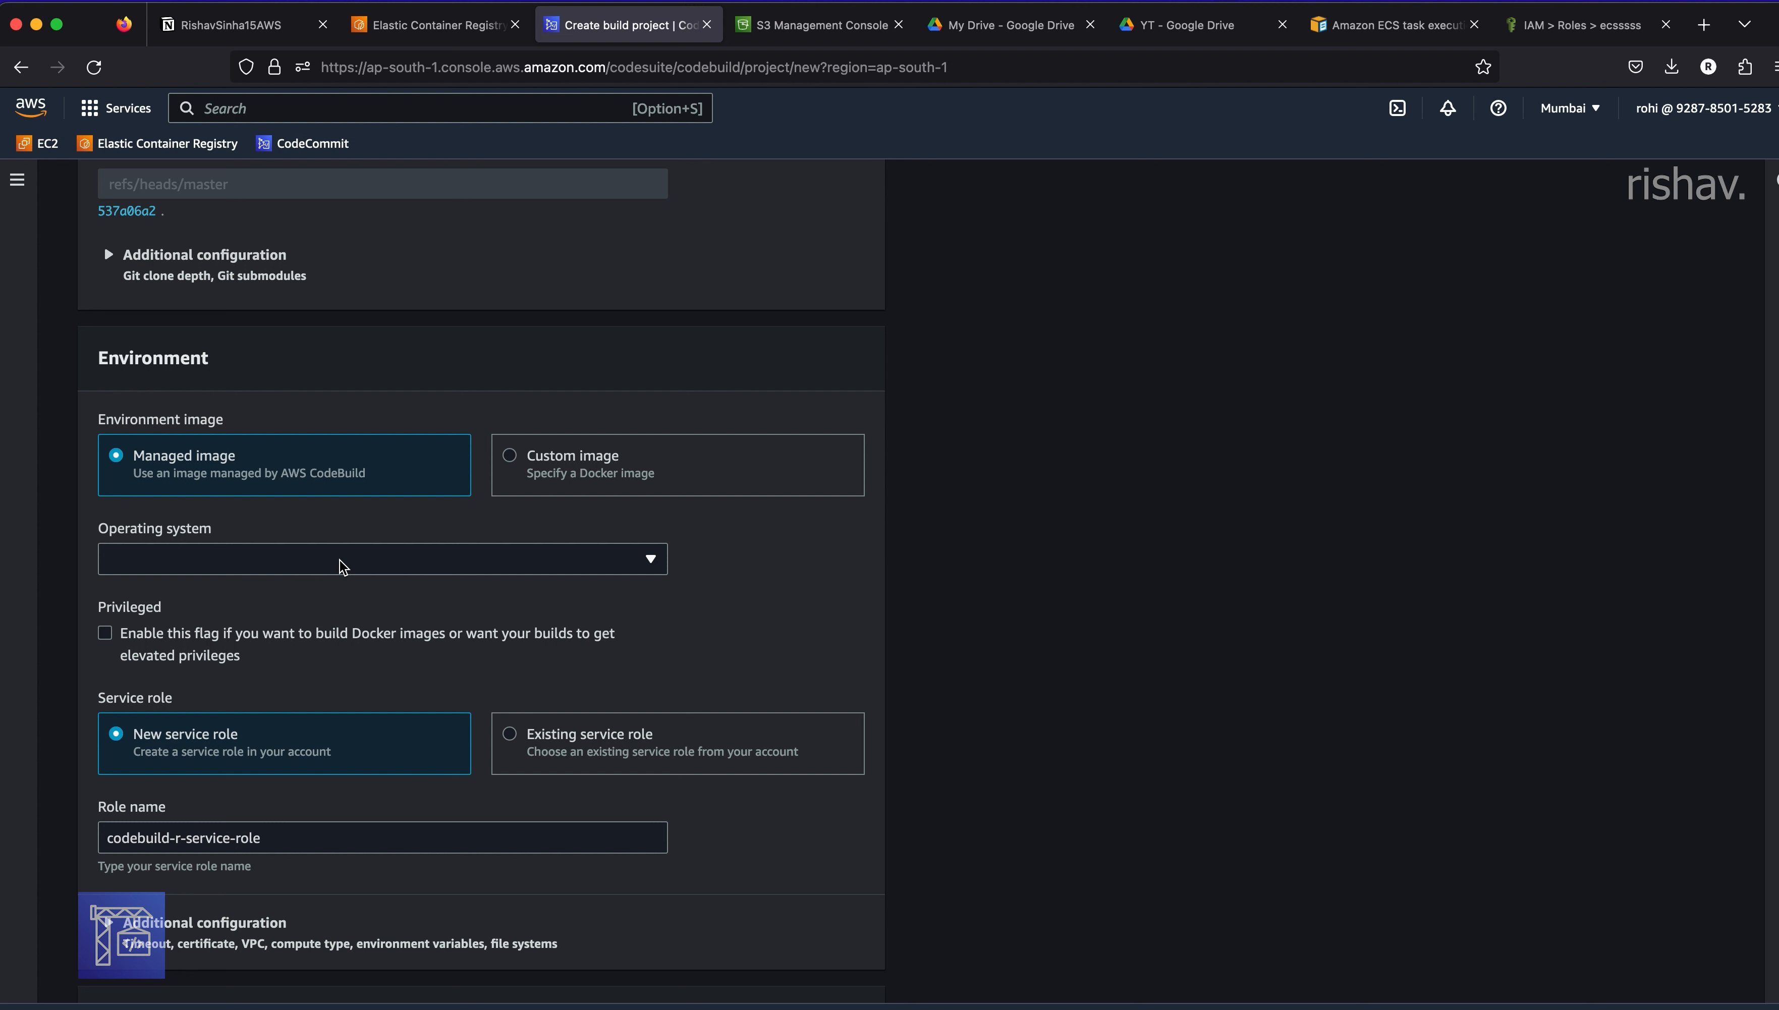
left_click(316, 567)
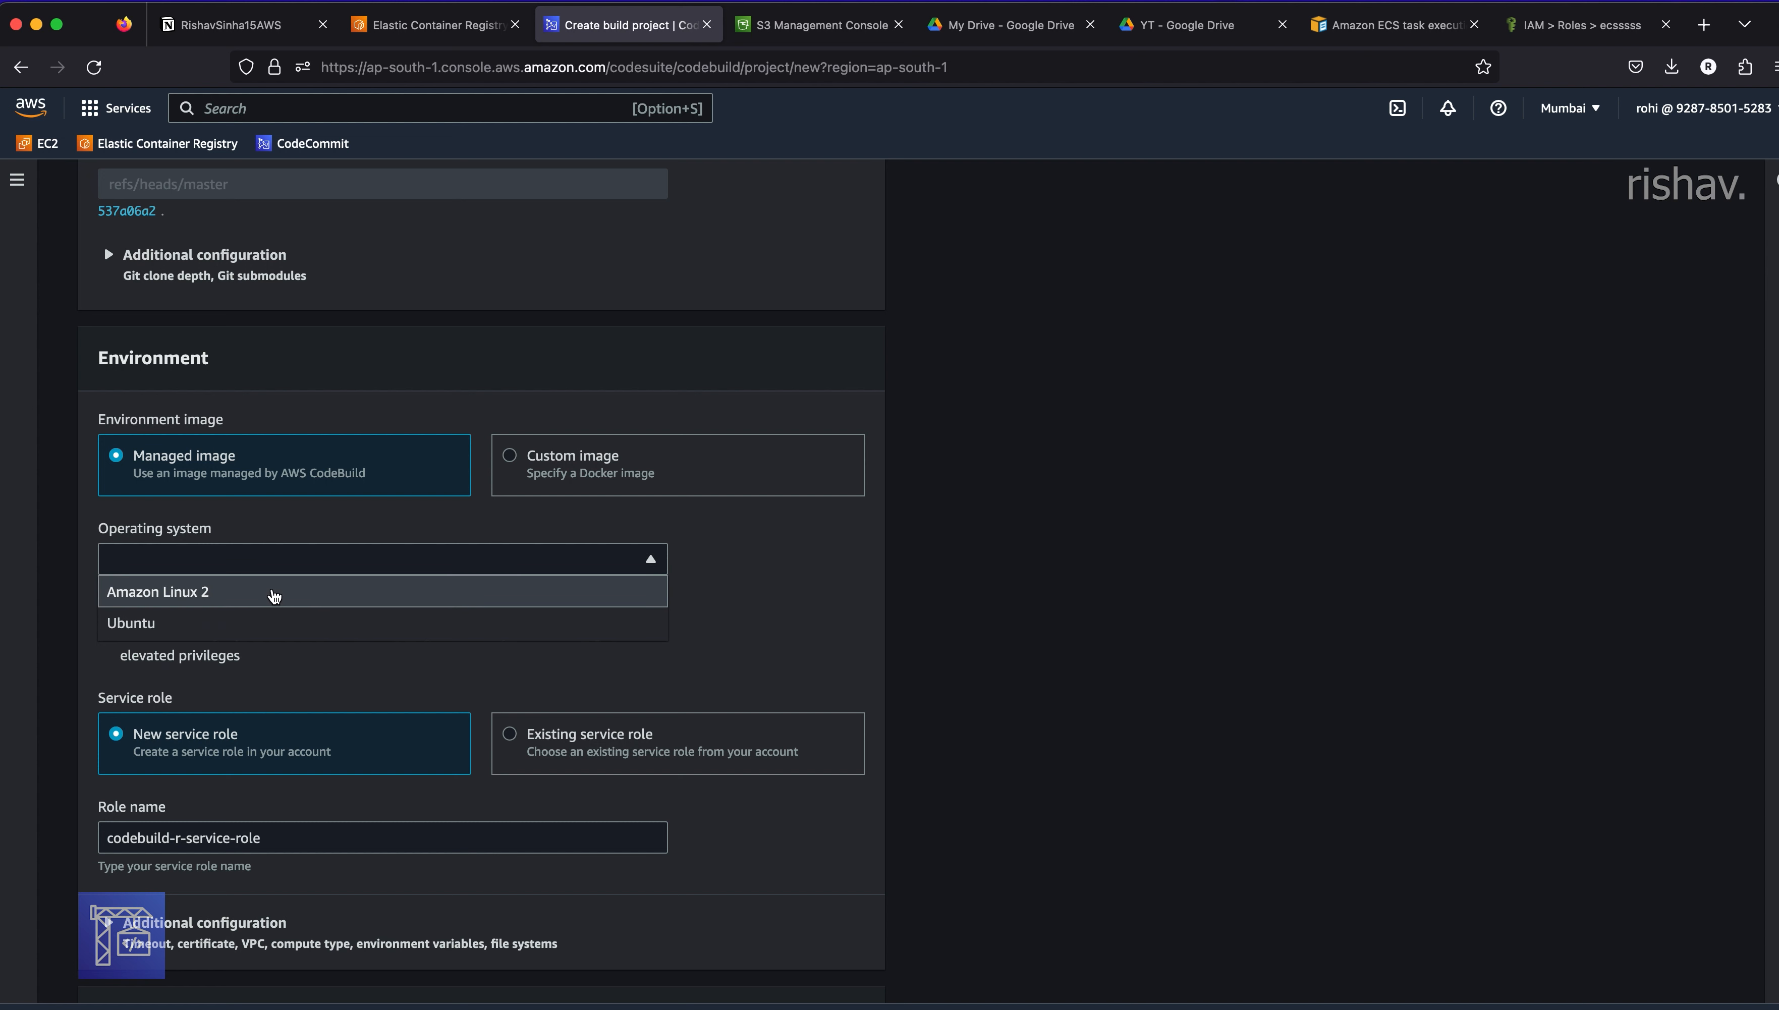
left_click(274, 596)
scroll(286, 599, "down", 3)
left_click(290, 601)
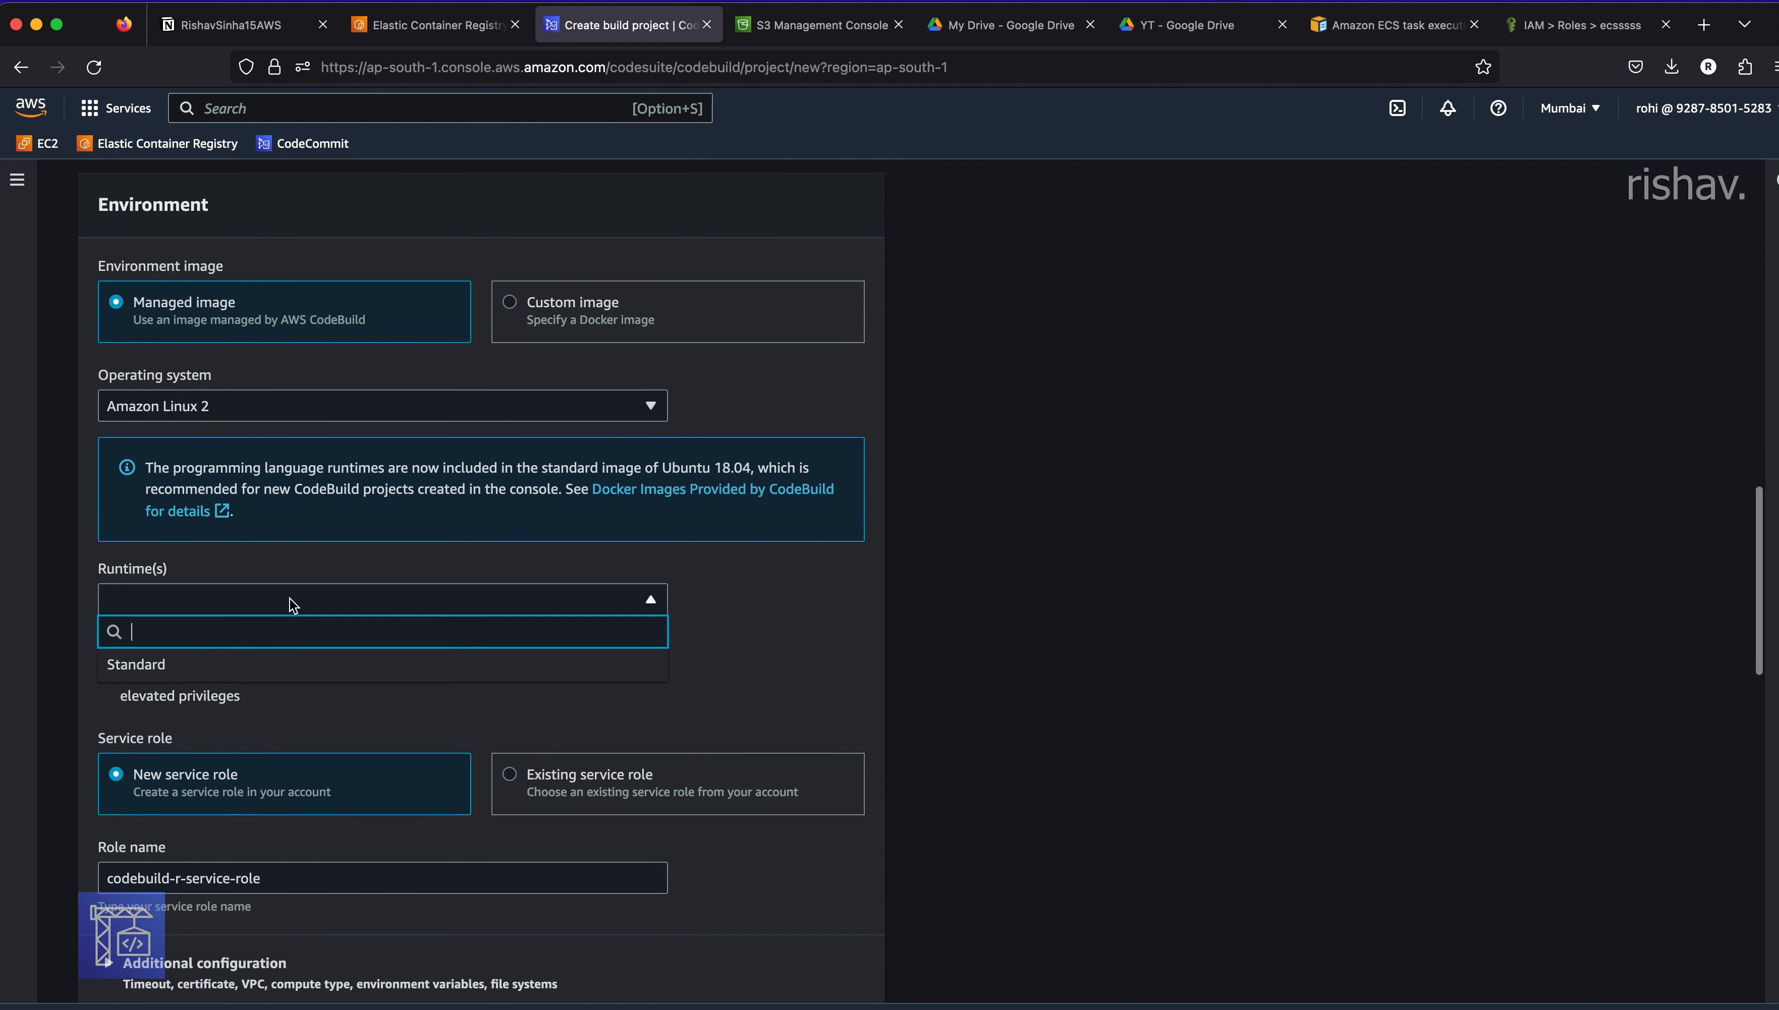
left_click(241, 669)
- Choose aws/codebuild/amazonlinux2-x86_64-standard:5.0 as the build environment's image
scroll(240, 671, "down", 2)
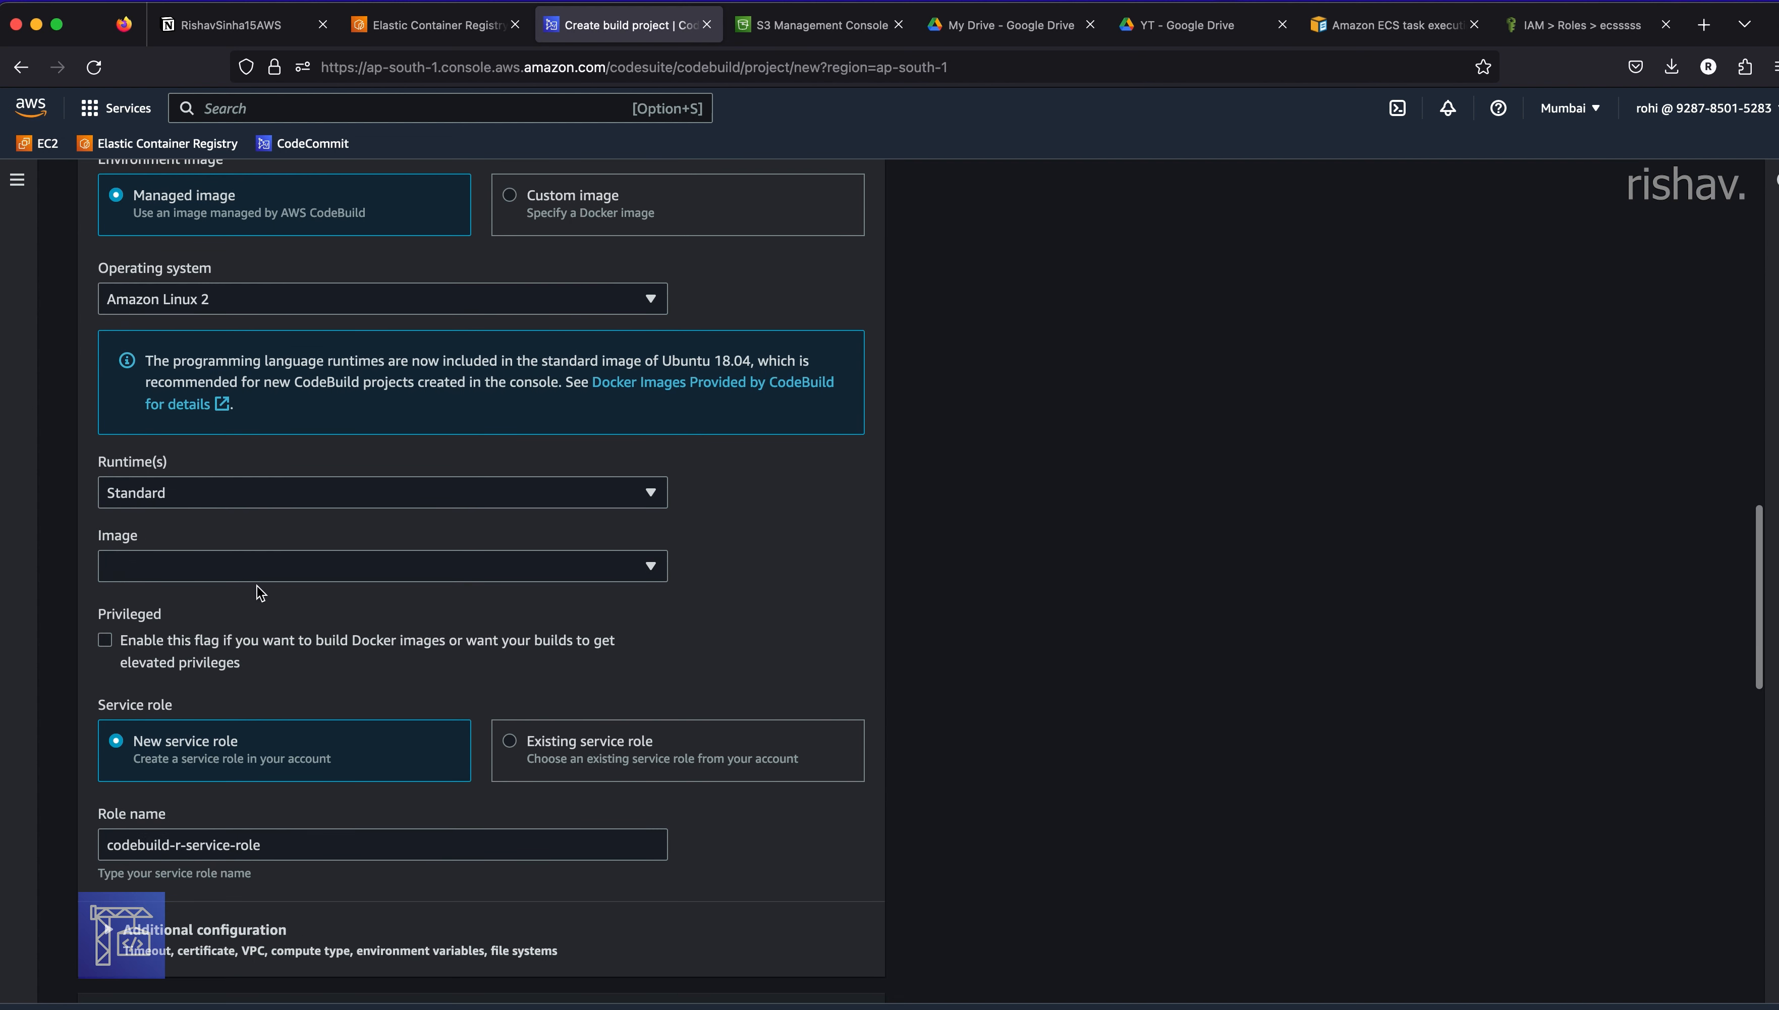
left_click(263, 574)
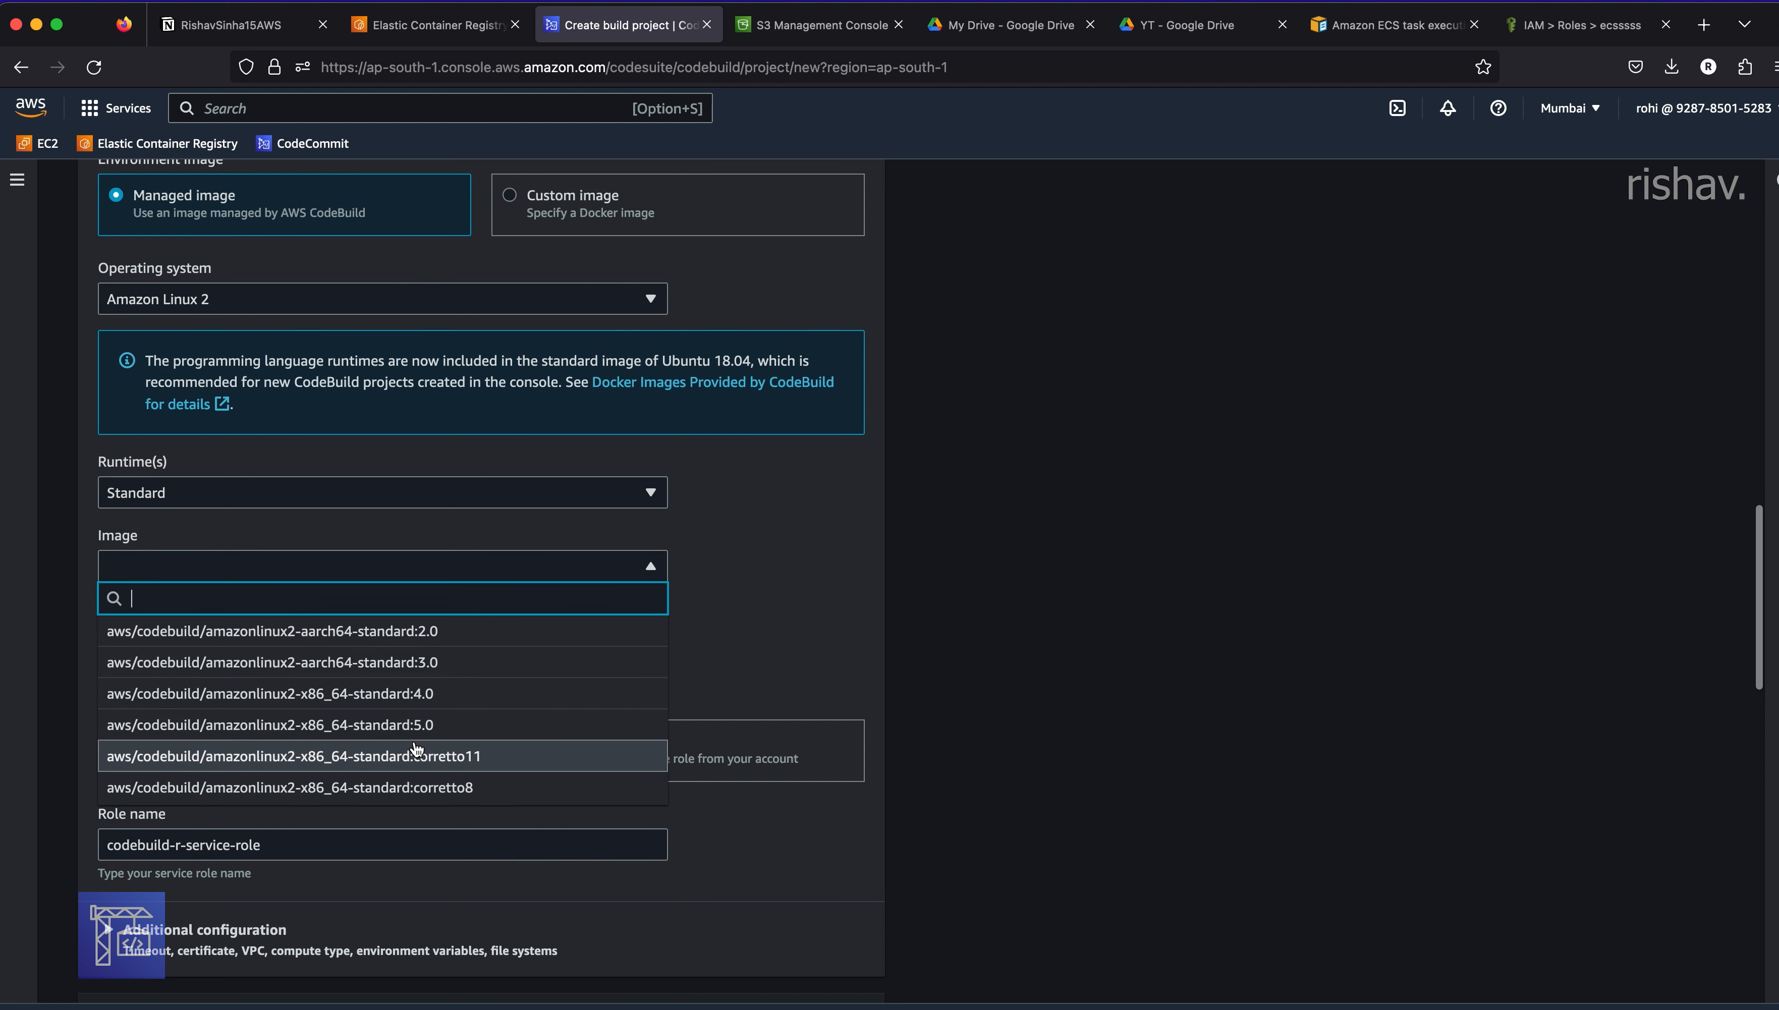
left_click(462, 728)
scroll(283, 600, "down", 3)
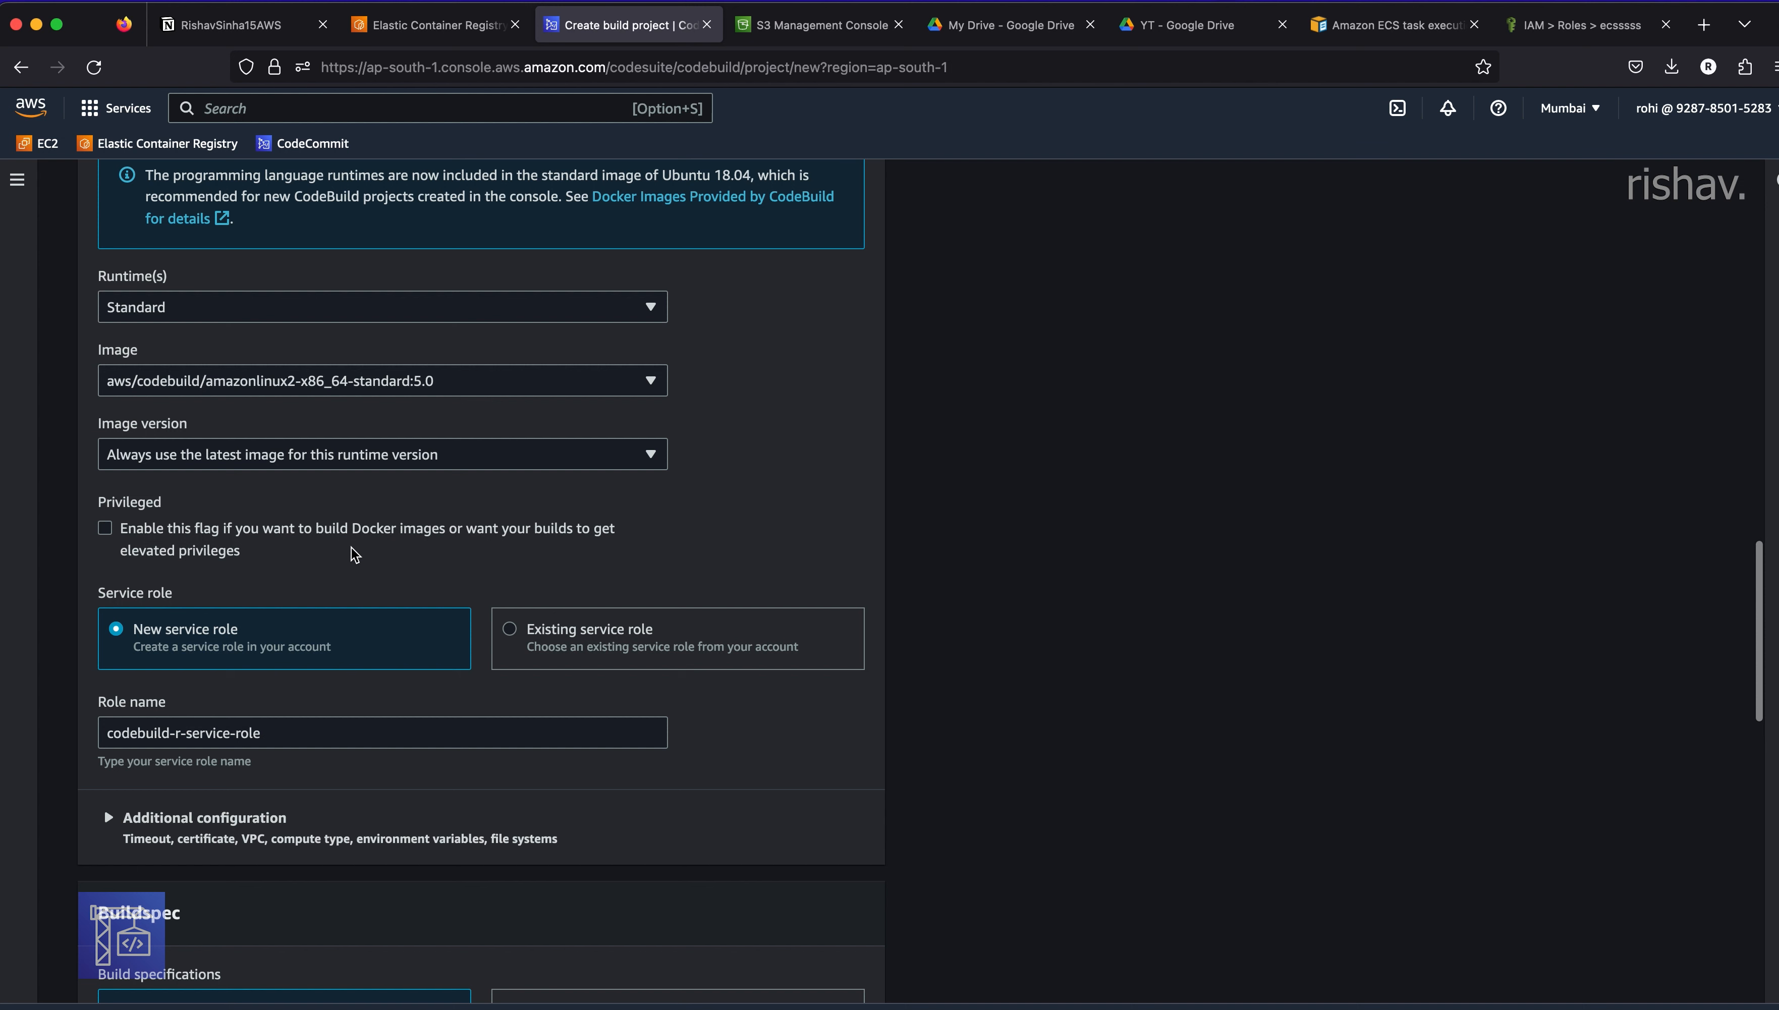
- Enable the privileged flag for building Docker images and expand the environment's additional configuration
left_click(107, 531)
scroll(299, 565, "down", 2)
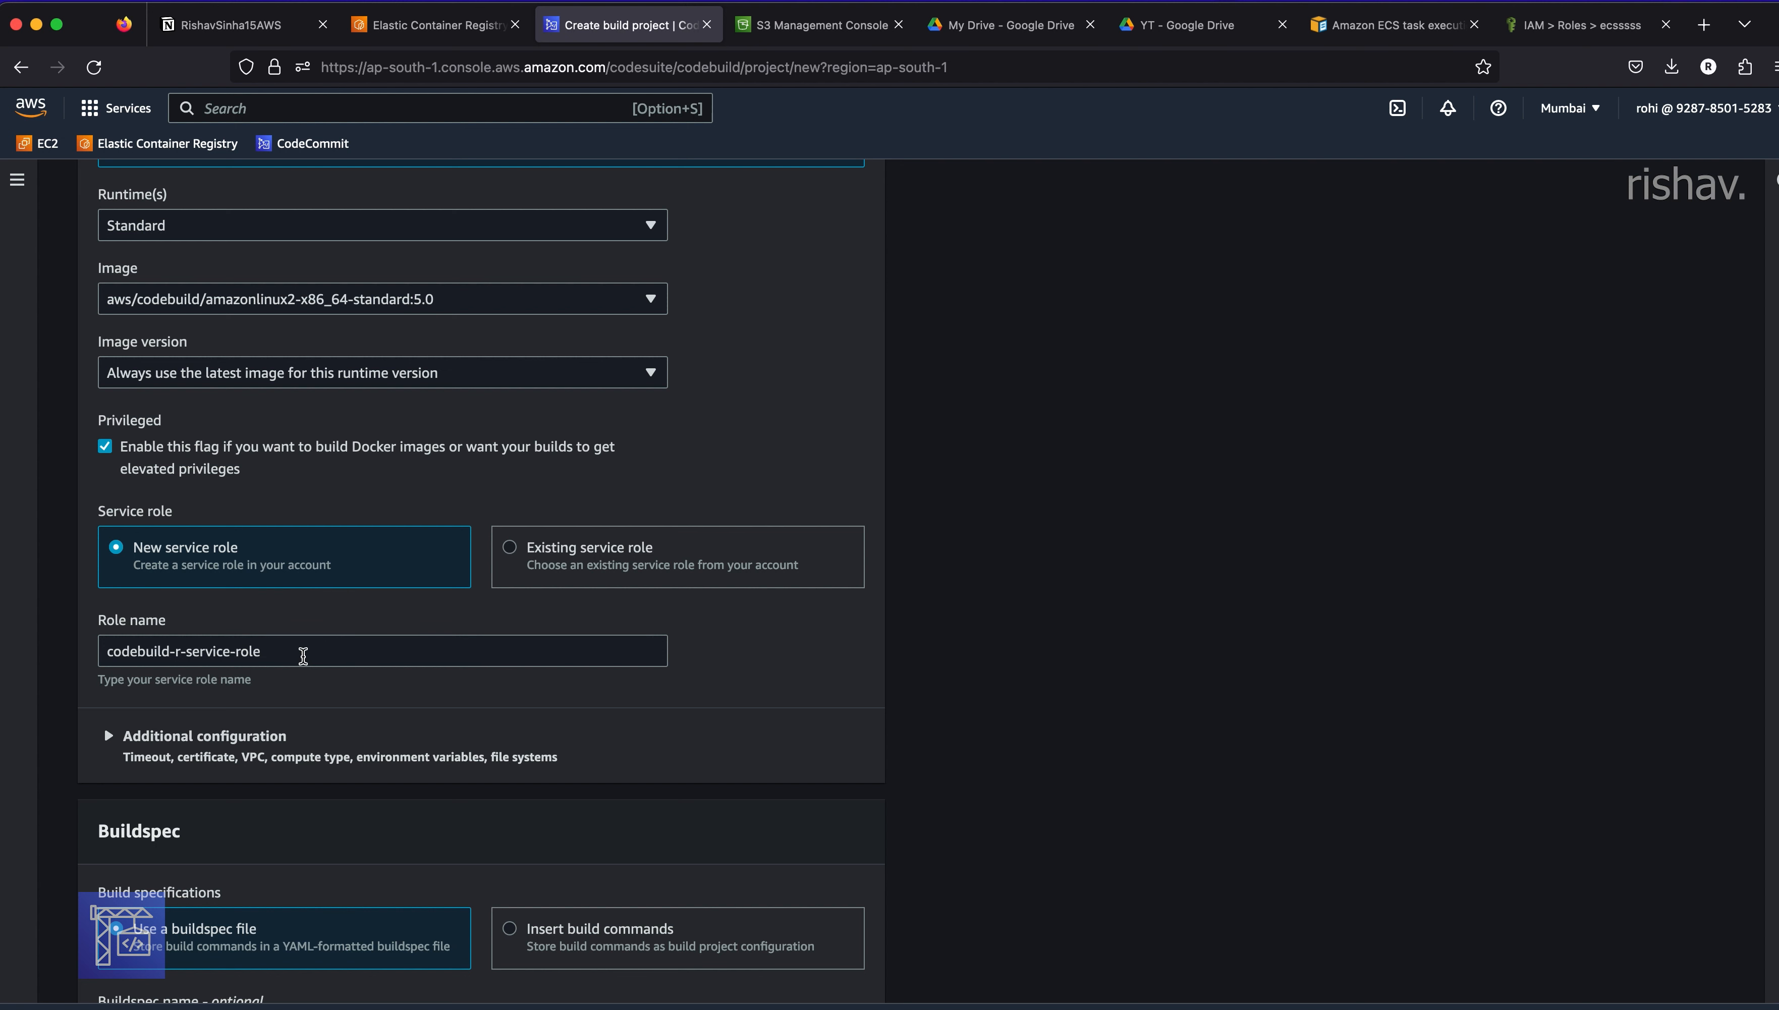
scroll(141, 635, "down", 2)
left_click(108, 625)
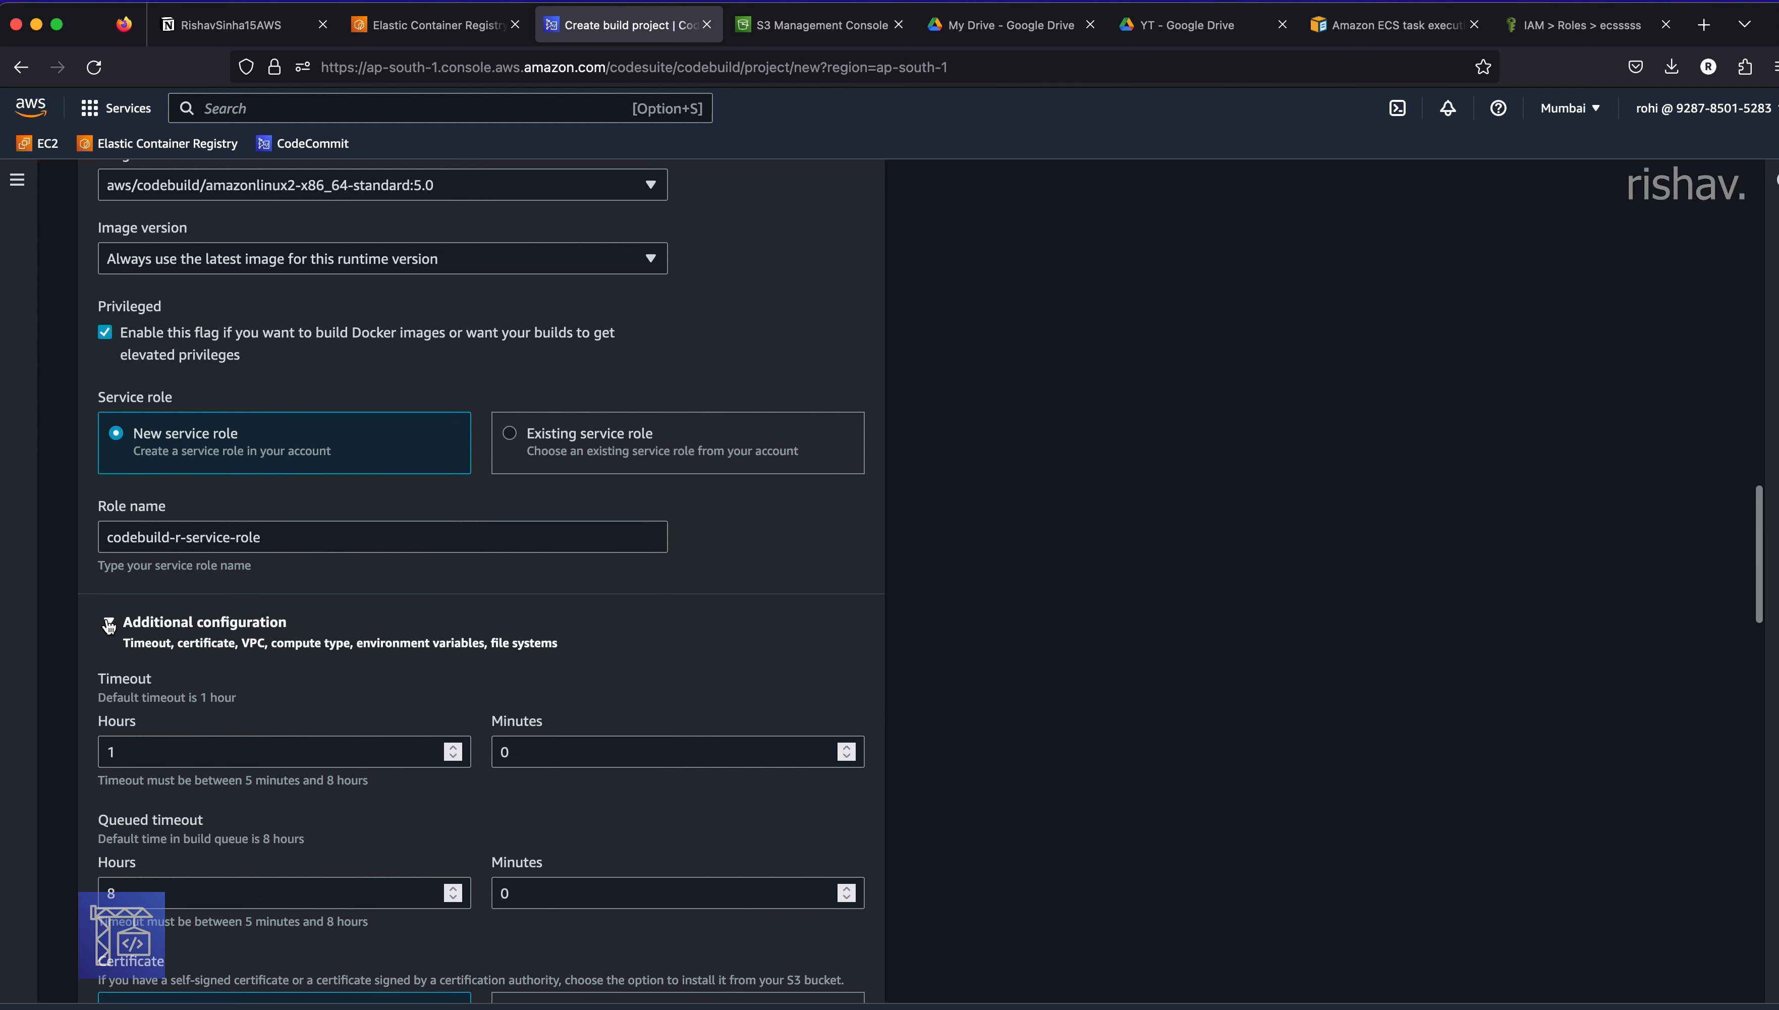
- Add four plaintext environment variables named AWS_DEFAULT_REGION, AWS_ACCOUNT_ID, IMAGE_TAG and IMAGE_REPO_NAME
scroll(219, 700, "down", 5)
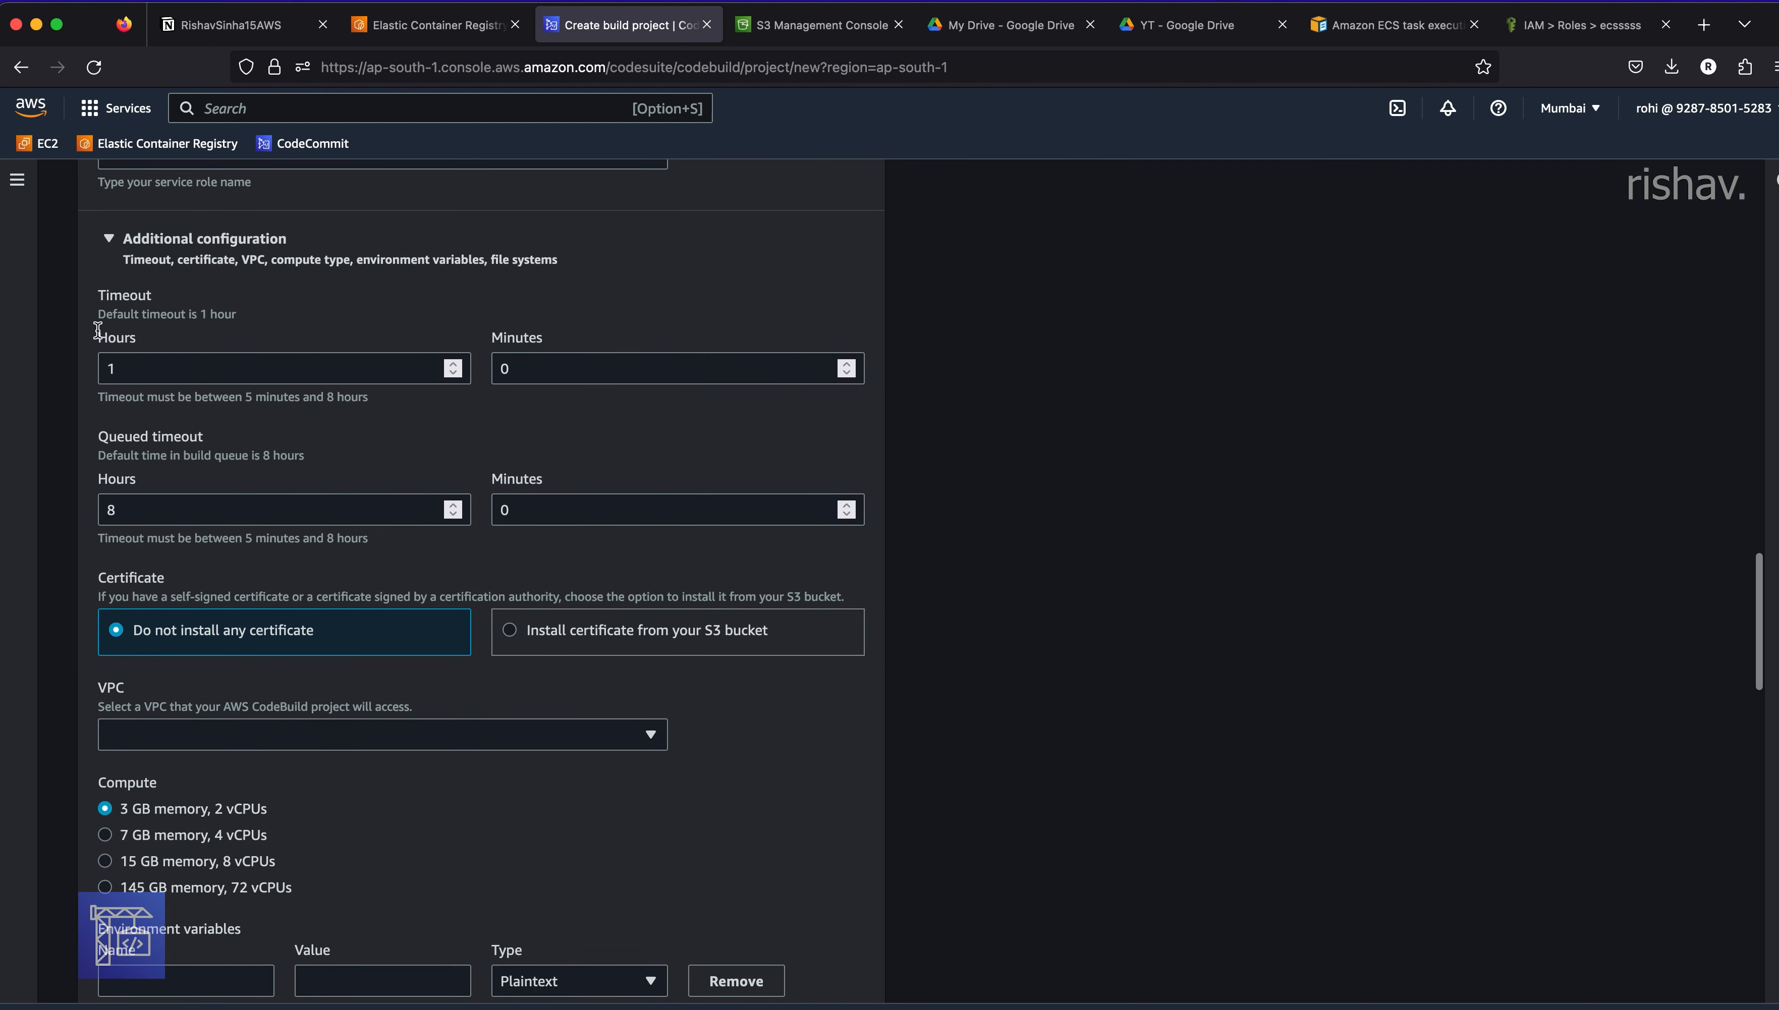
scroll(243, 602, "down", 2)
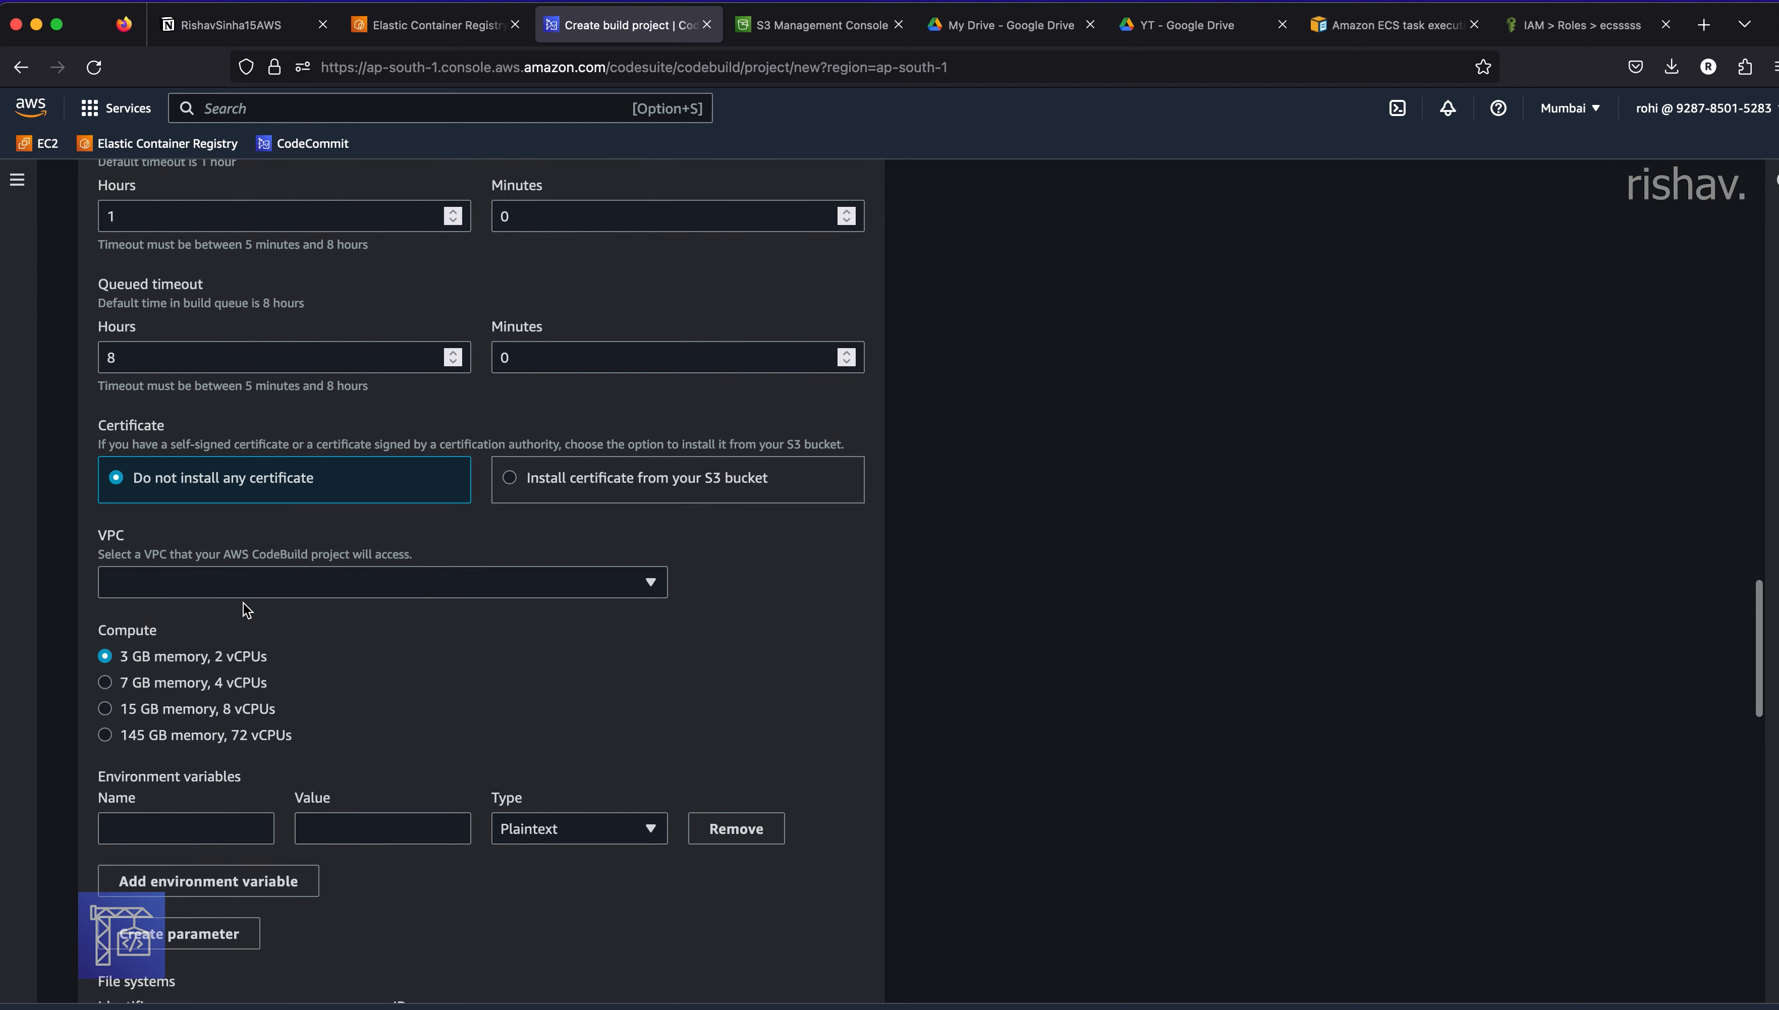
scroll(319, 634, "down", 1)
scroll(320, 634, "down", 2)
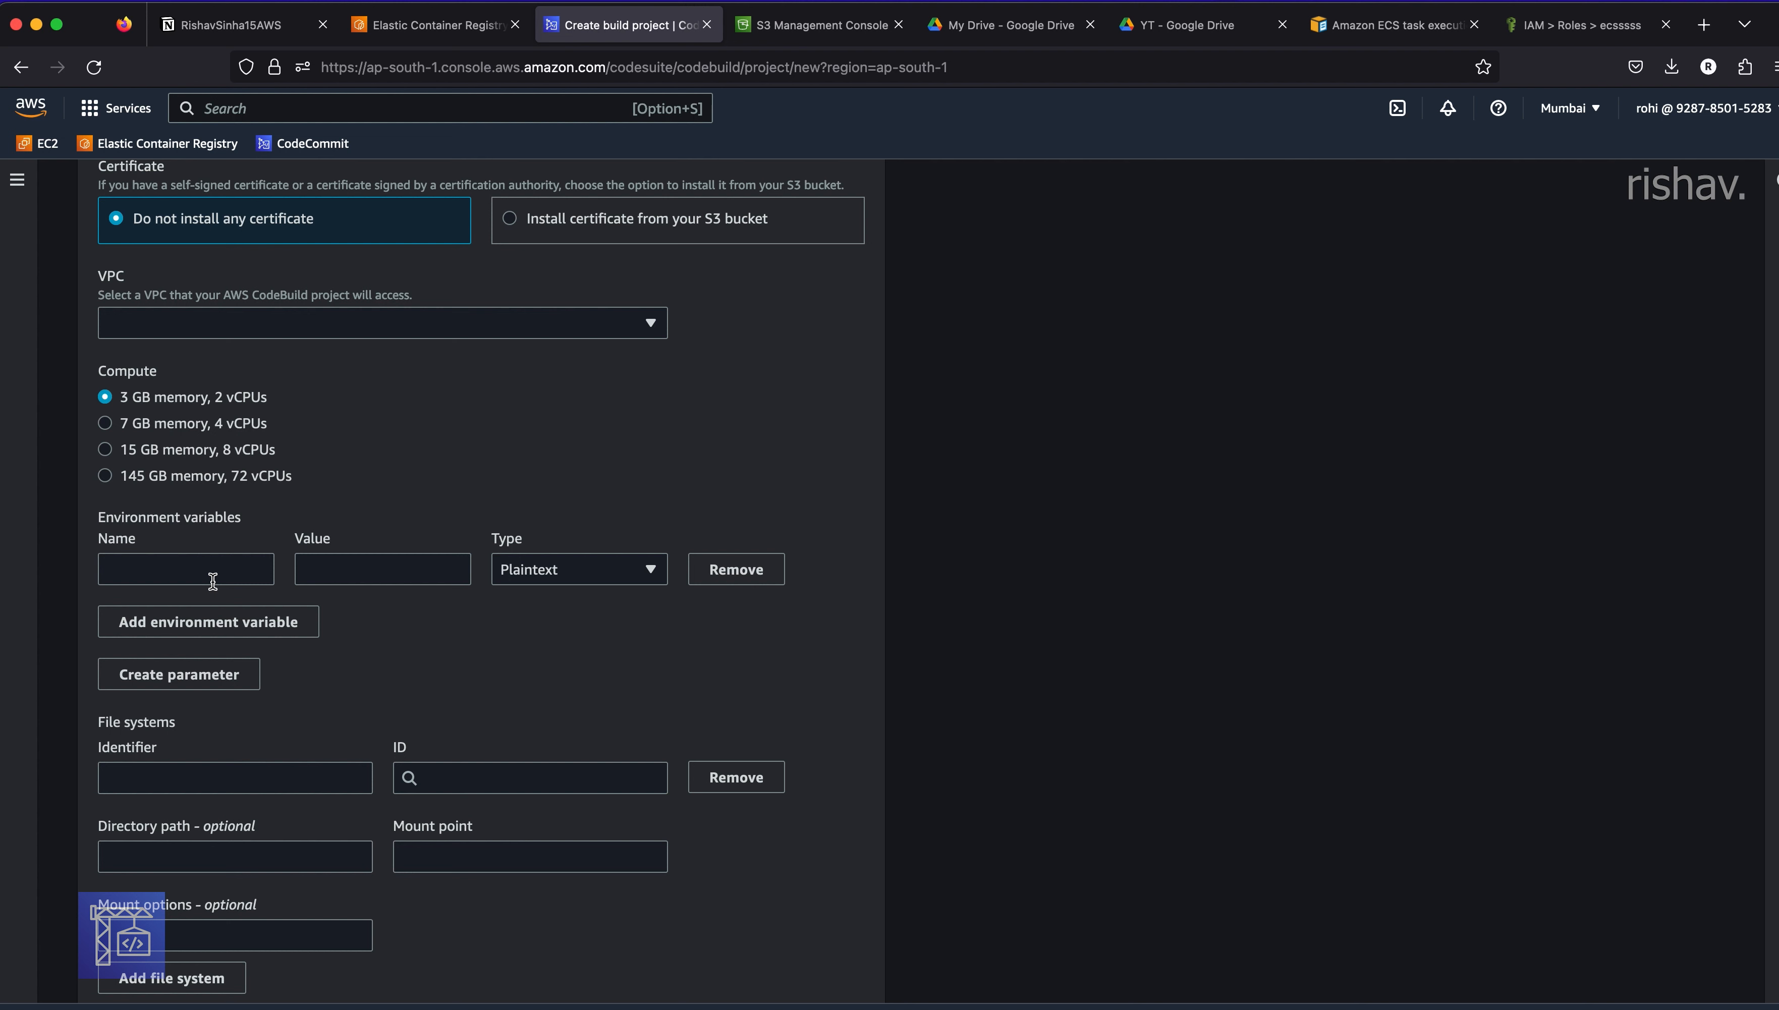
left_click(242, 620)
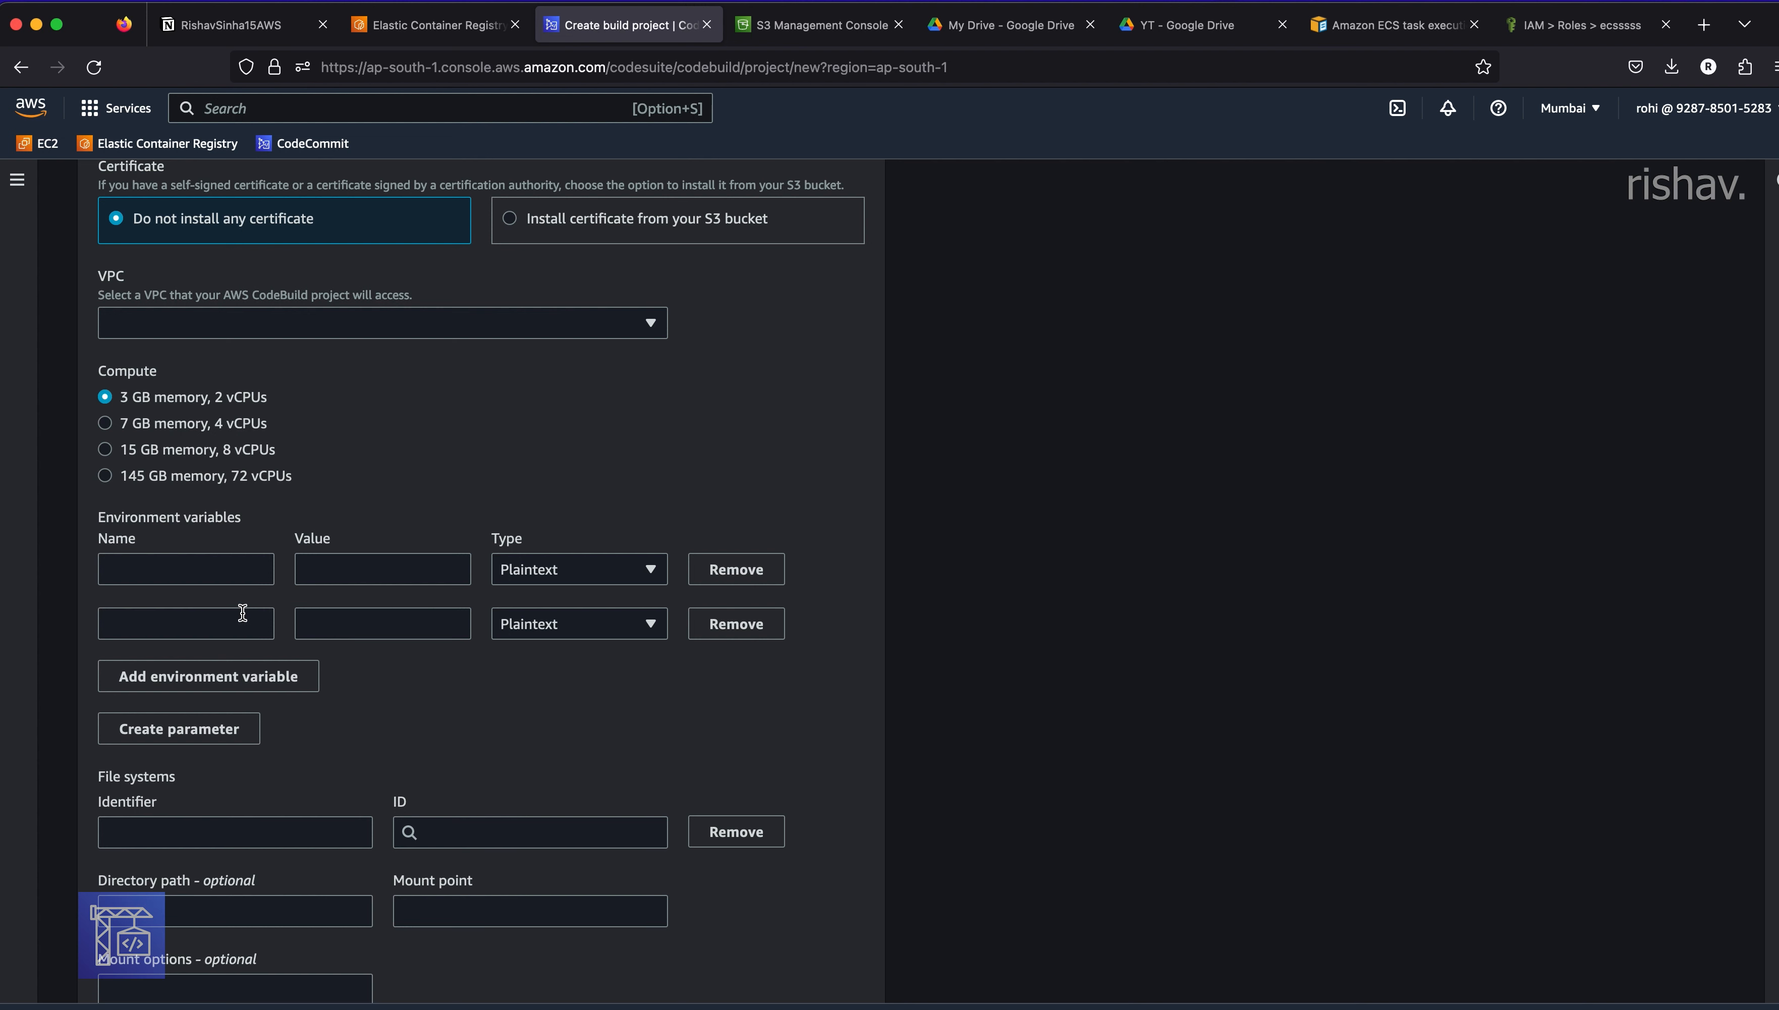
scroll(322, 458, "up", 15)
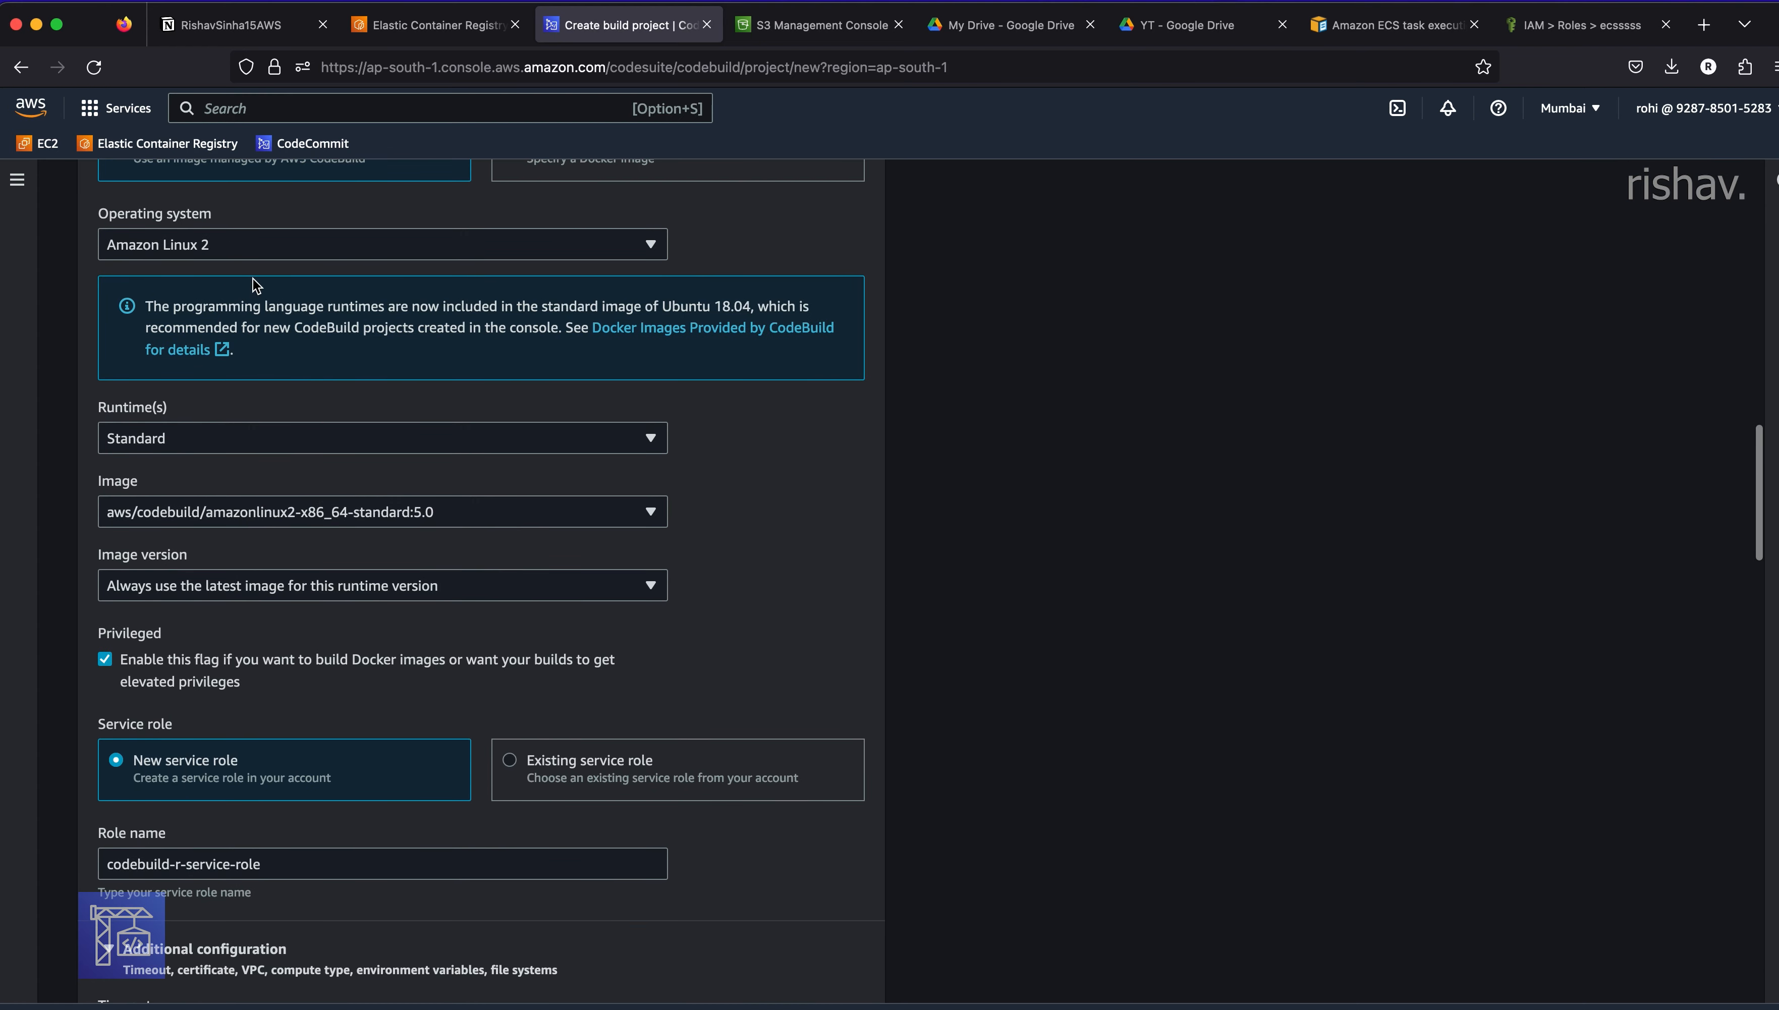
scroll(246, 418, "down", 10)
scroll(245, 418, "down", 8)
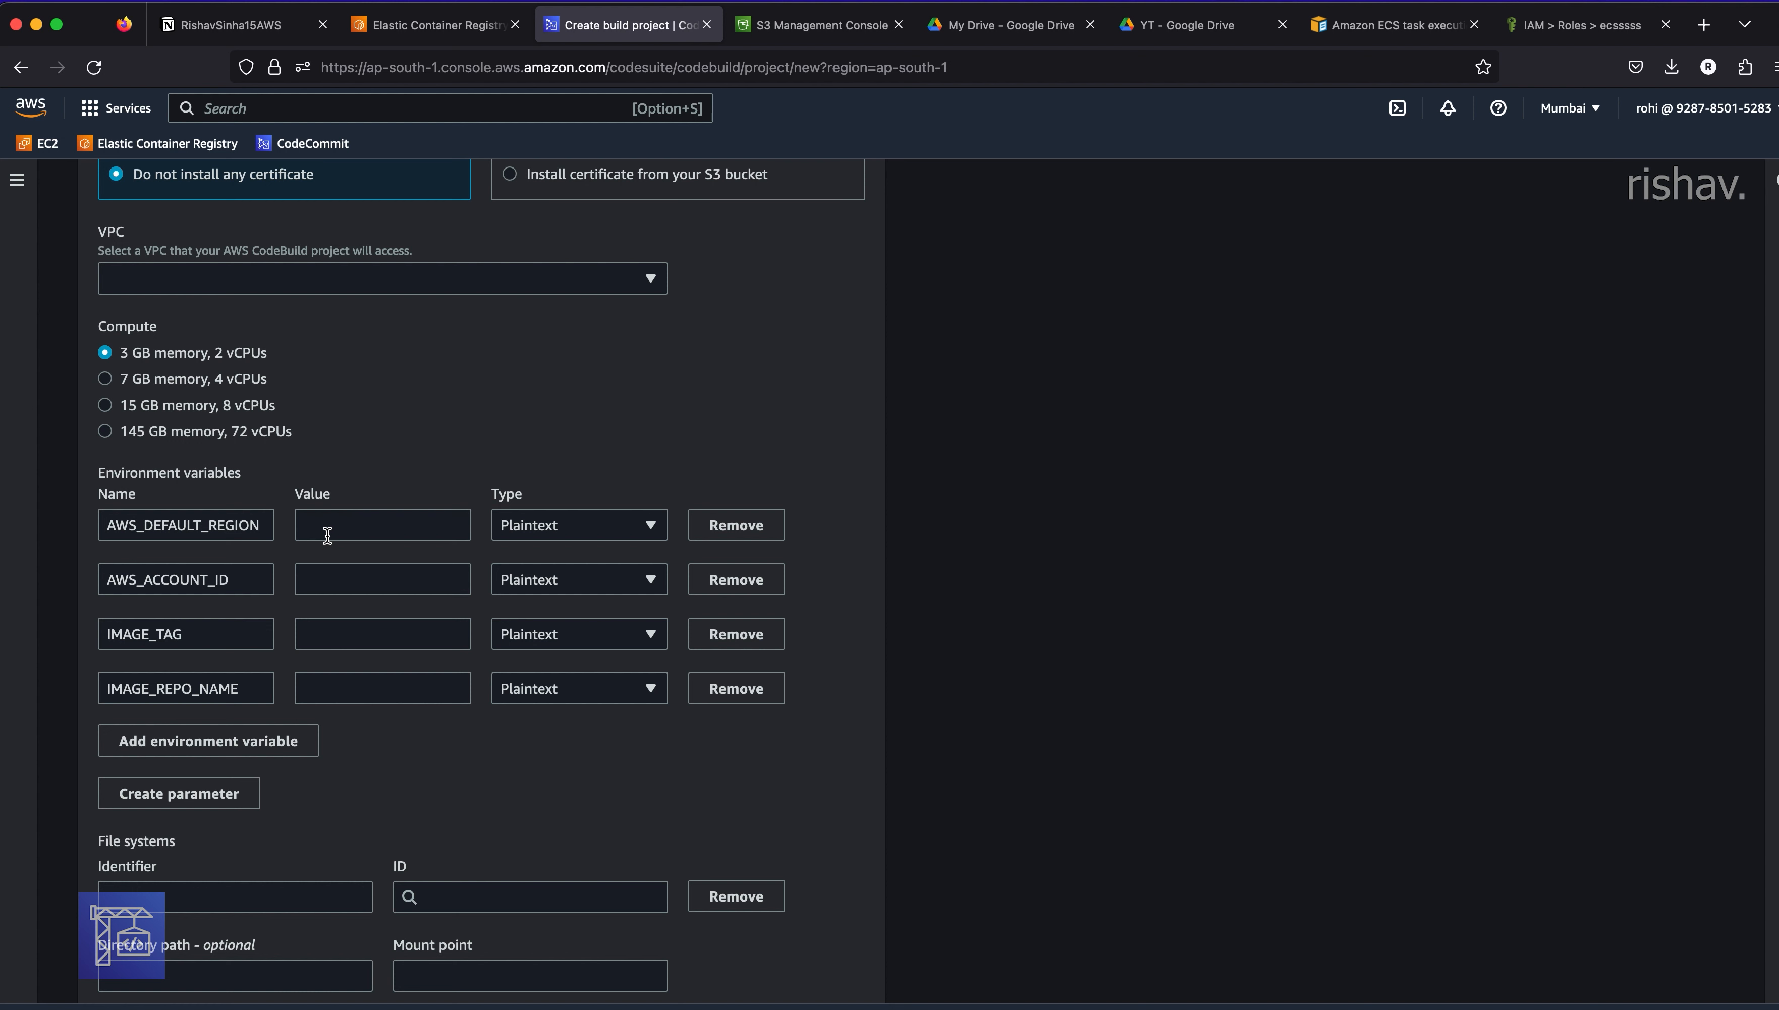
- Copy the region ap-south-1 from the page address into the AWS_DEFAULT_REGION variable's value
left_click_drag(972, 65, 876, 67)
key("super+c")
left_click(392, 527)
key("super+v")
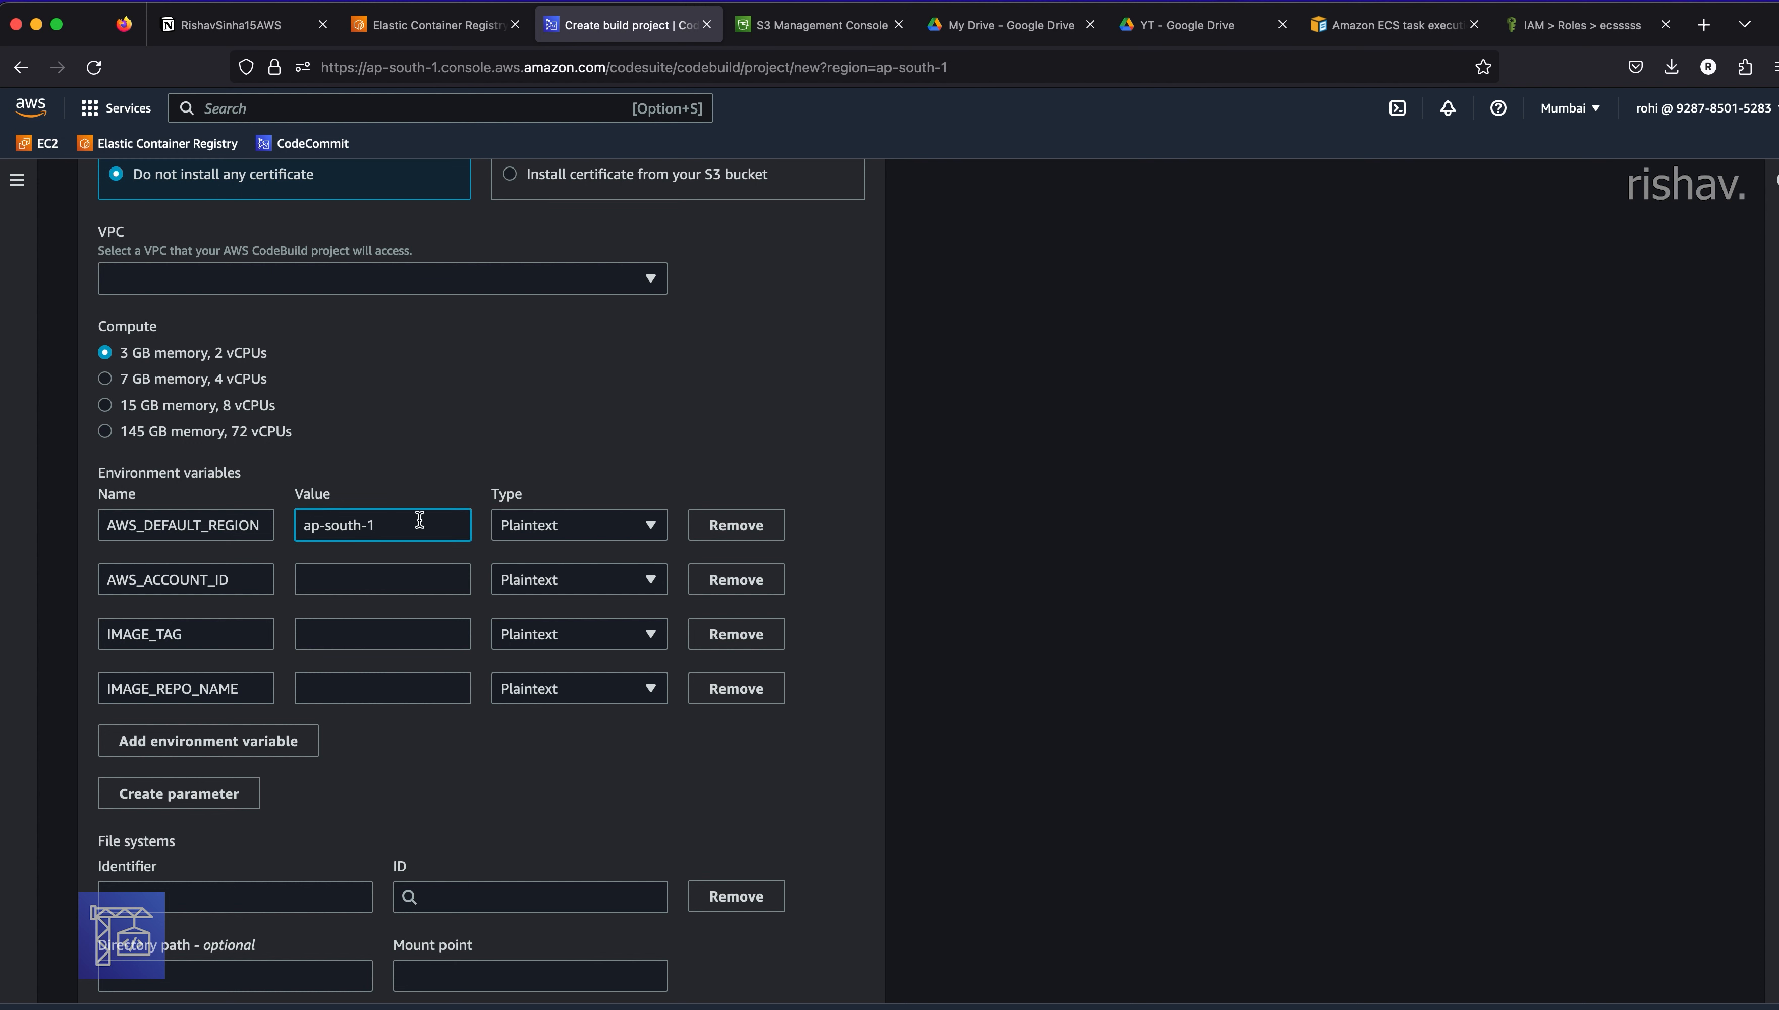
- Copy the account ID from the account details into the AWS_ACCOUNT_ID variable's value
left_click(1734, 113)
left_click(1702, 159)
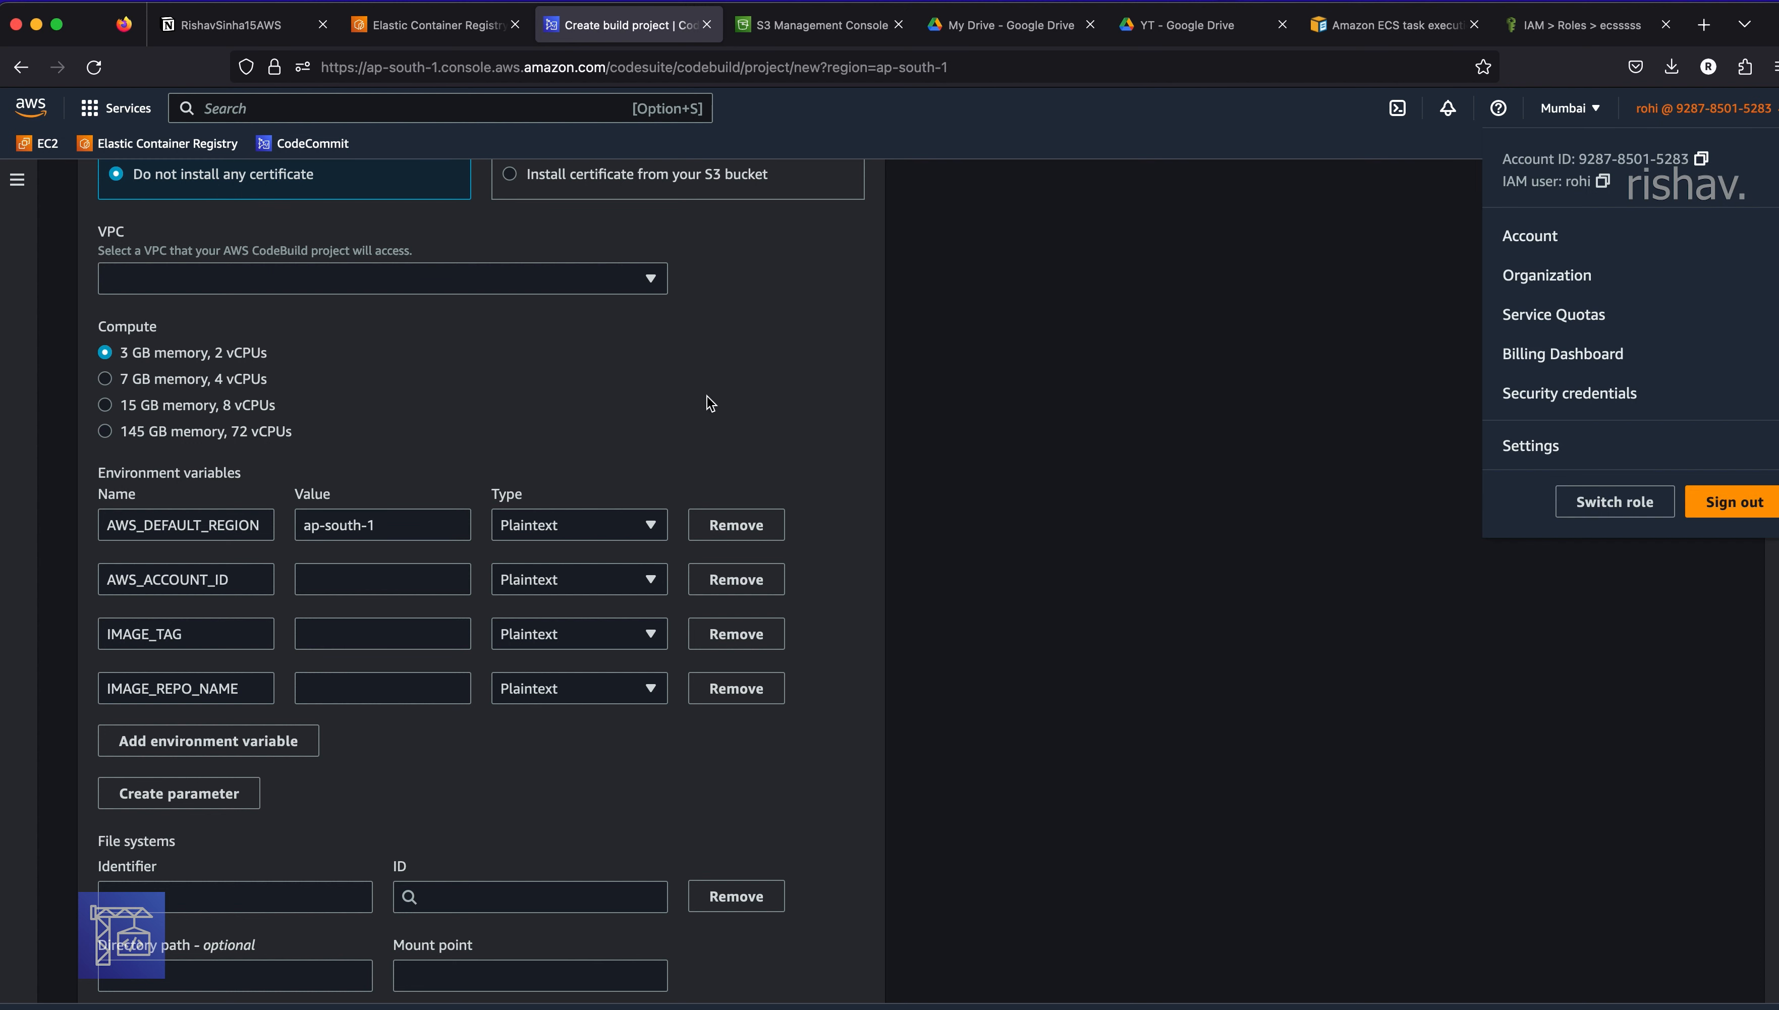
left_click(444, 573)
key("super+v")
- Set IMAGE_TAG to latest and IMAGE_REPO_NAME to the ECR repository's name, ci-react-application
left_click(334, 631)
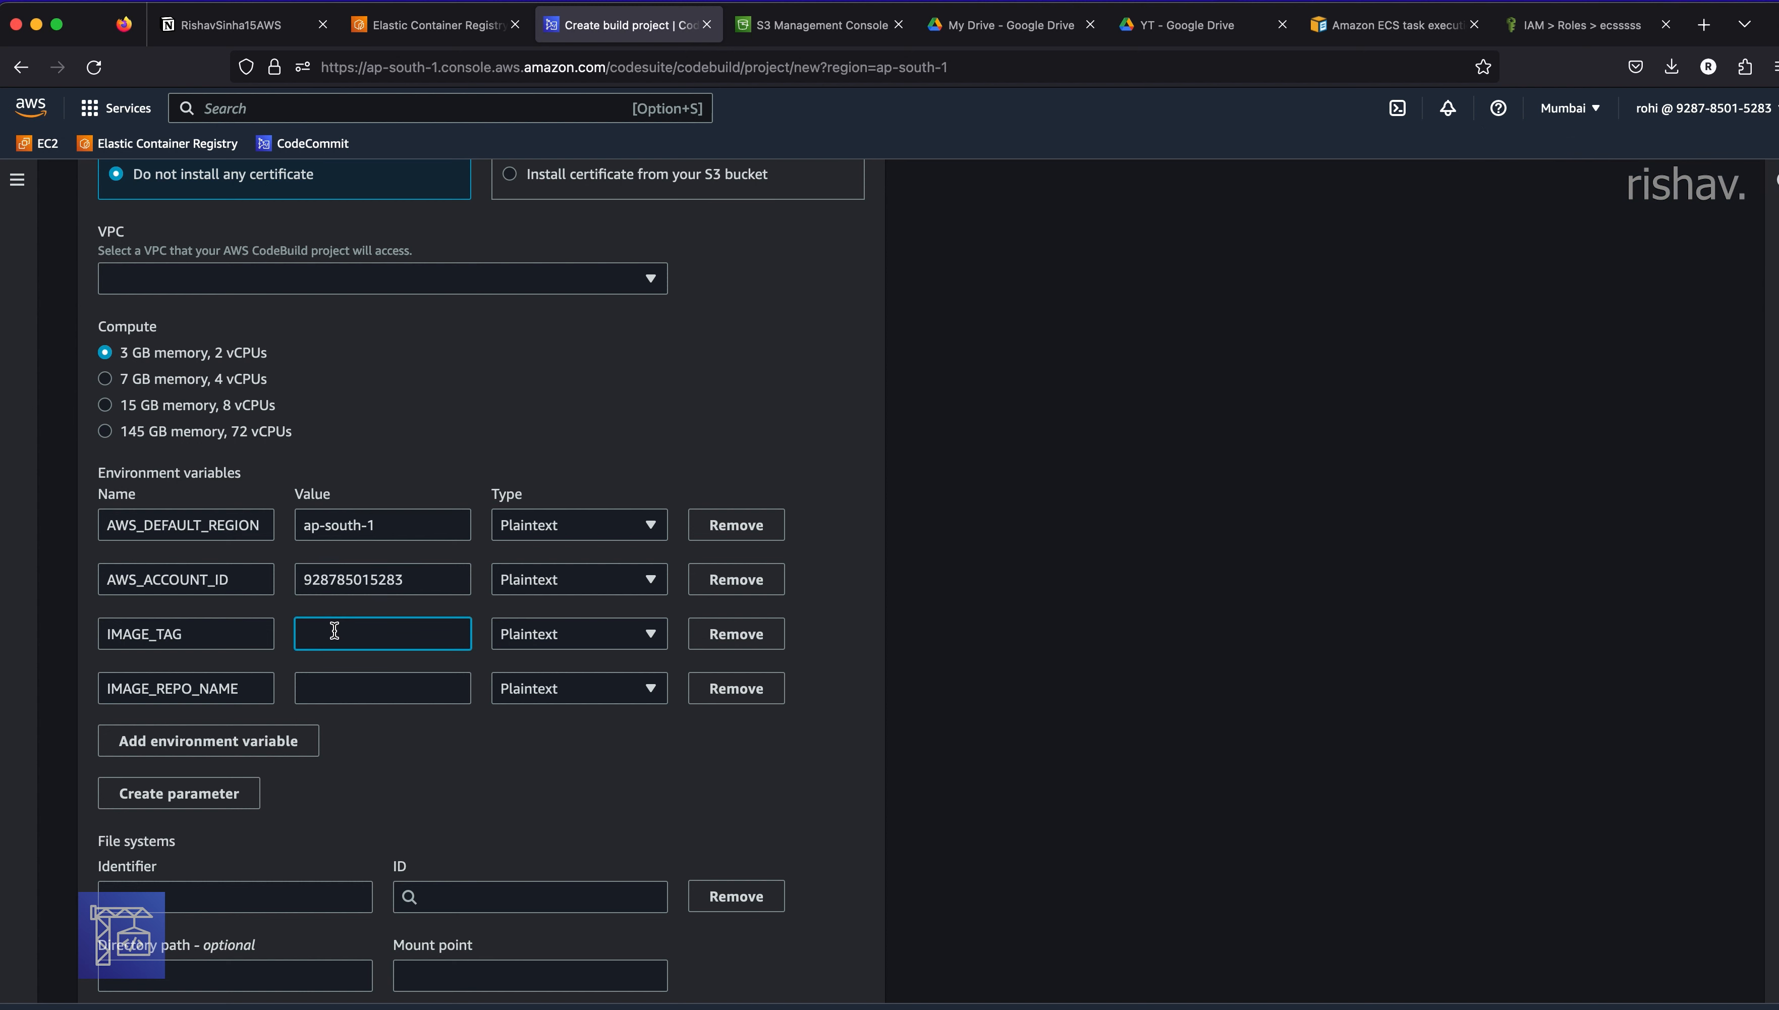
type("latest")
left_click(438, 24)
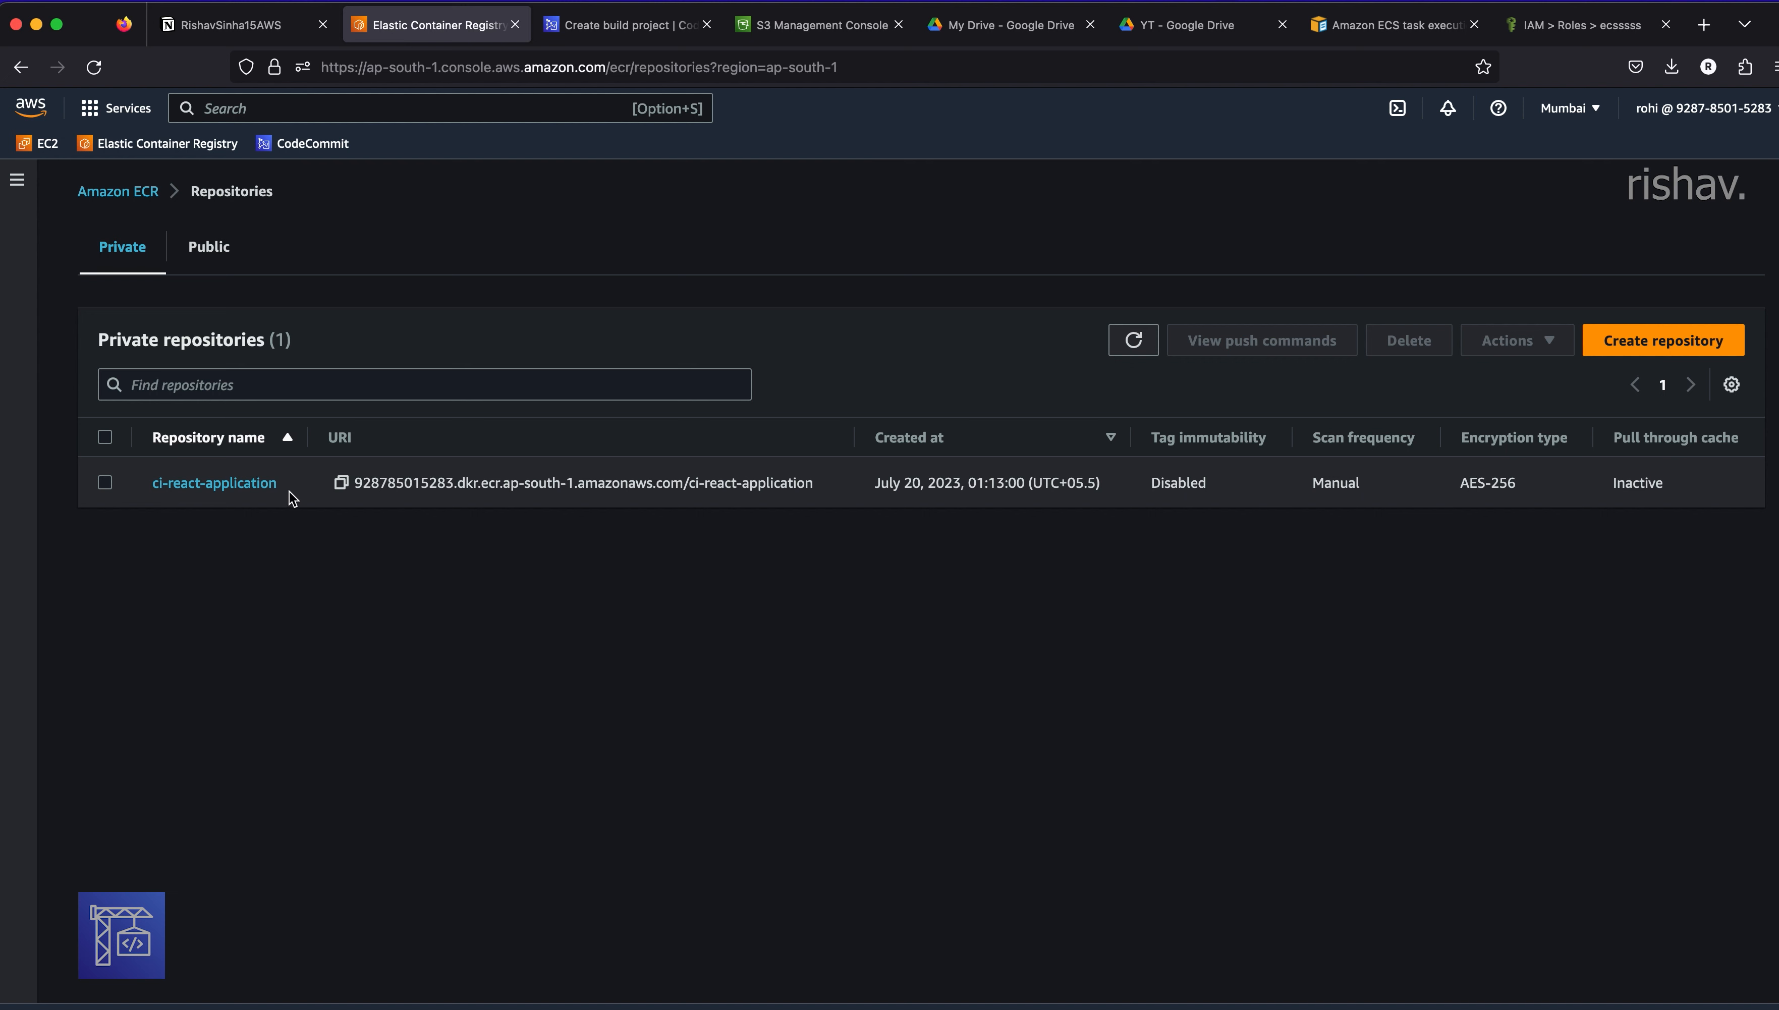
left_click_drag(296, 495, 154, 495)
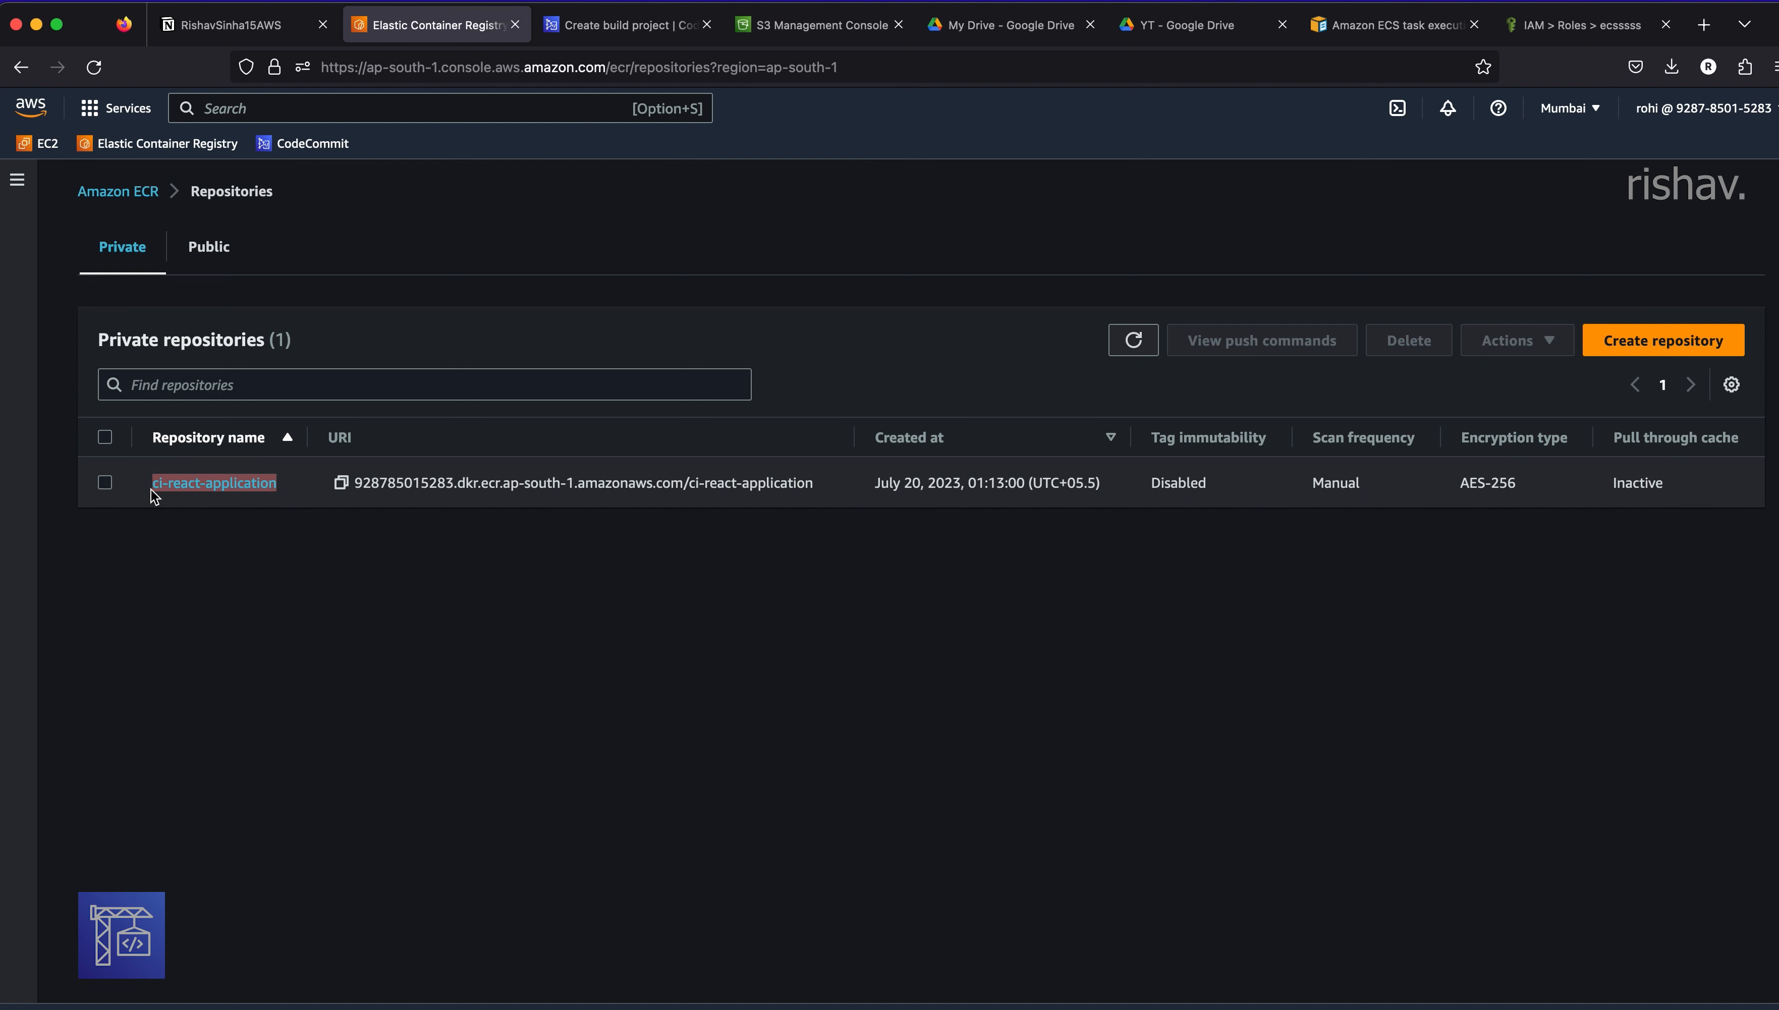
key("super+c")
key("ctrl+Tab")
key("super+v")
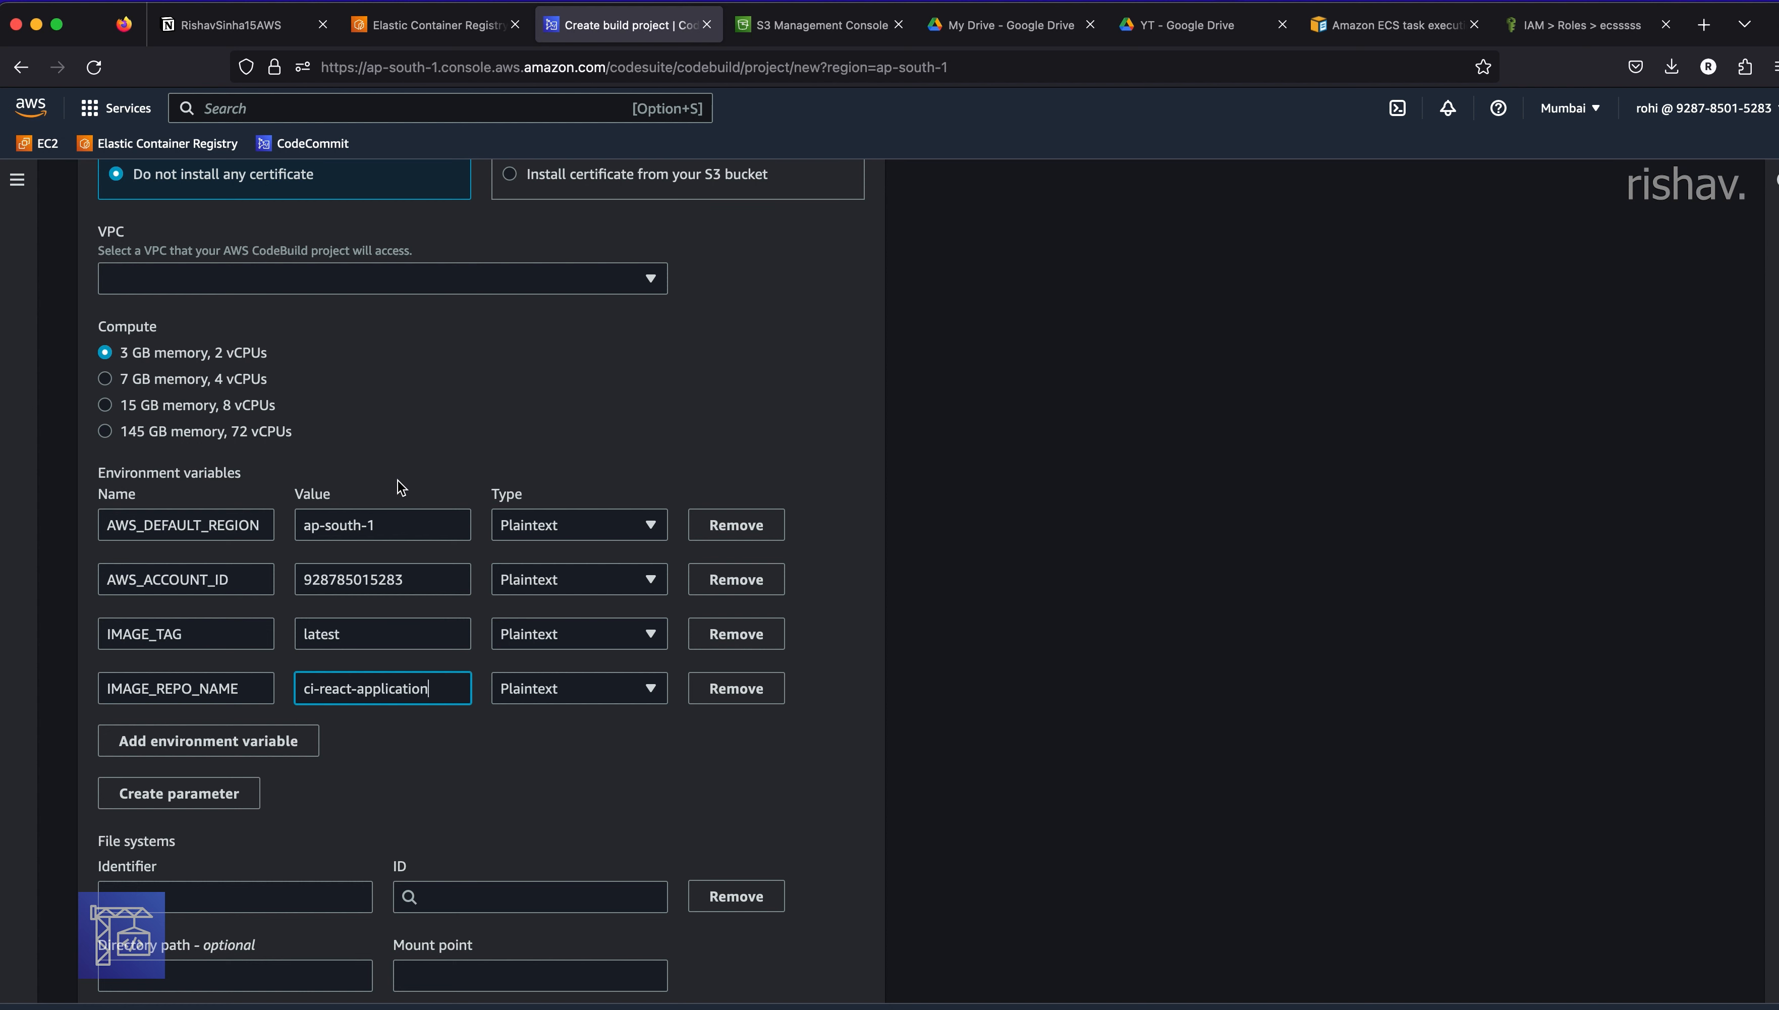
- Review the Buildspec settings and check the ci-react CodeCommit repository's root files for a buildspec file
scroll(339, 664, "down", 5)
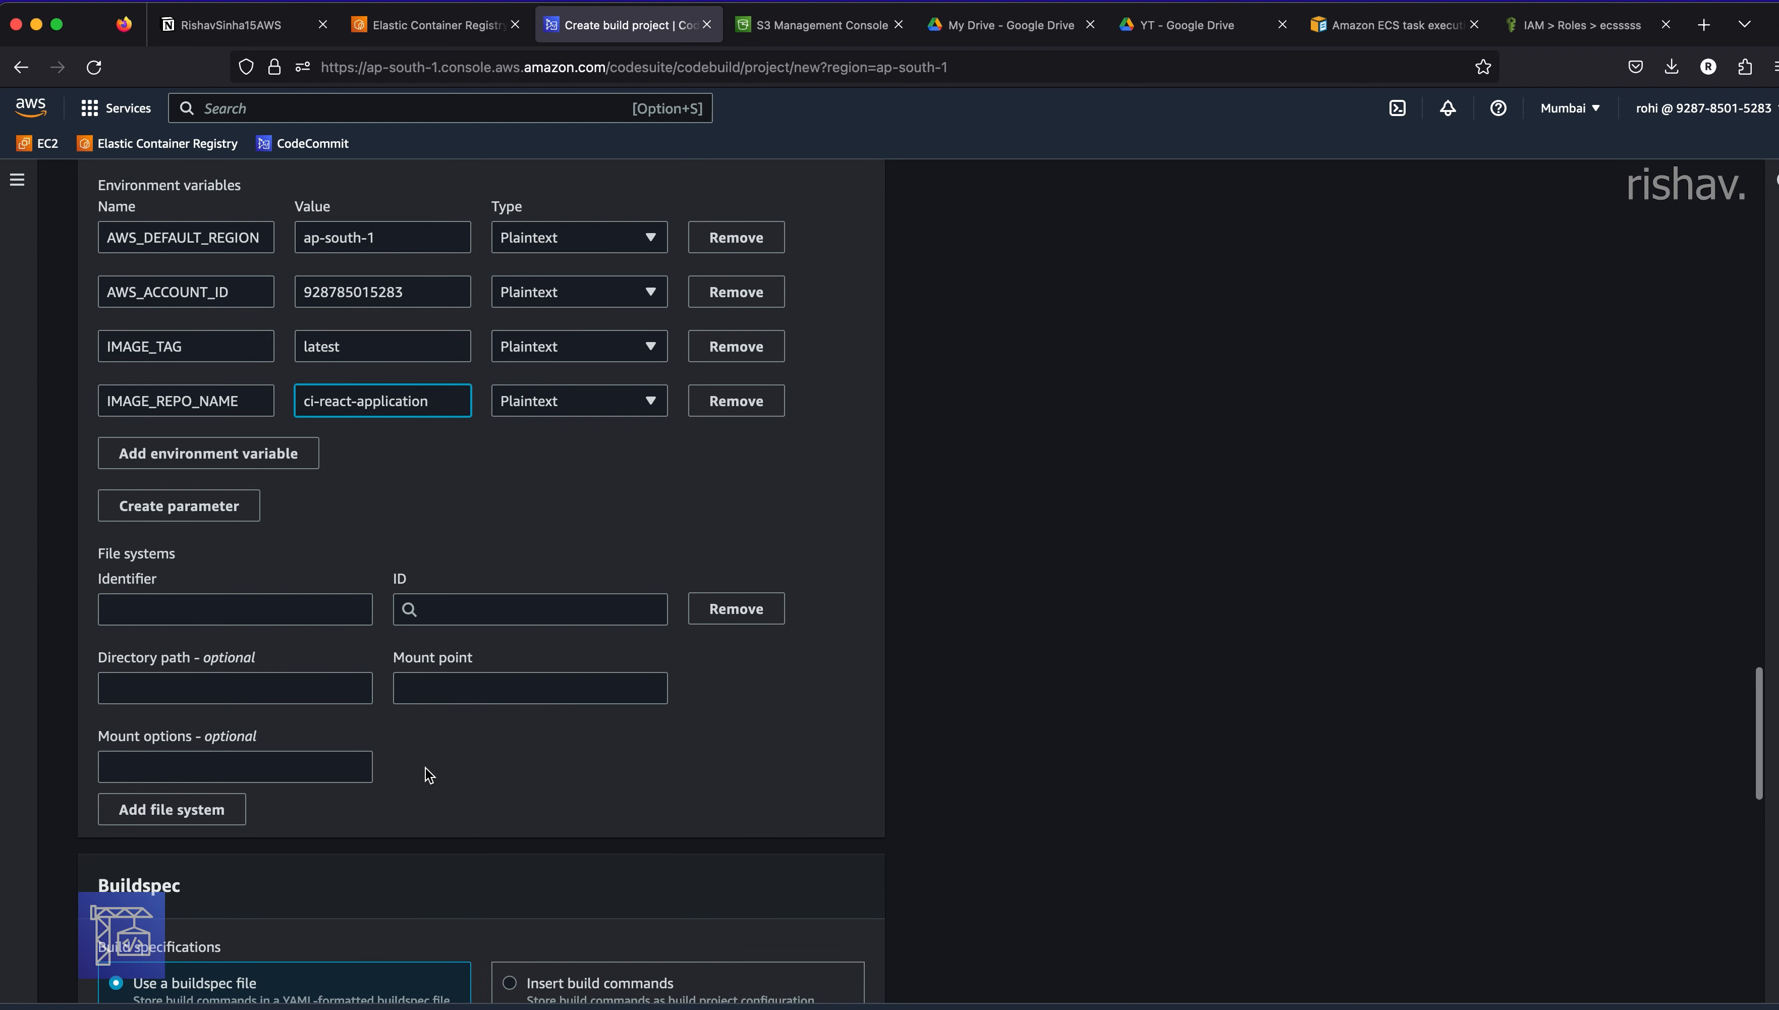
scroll(425, 768, "down", 7)
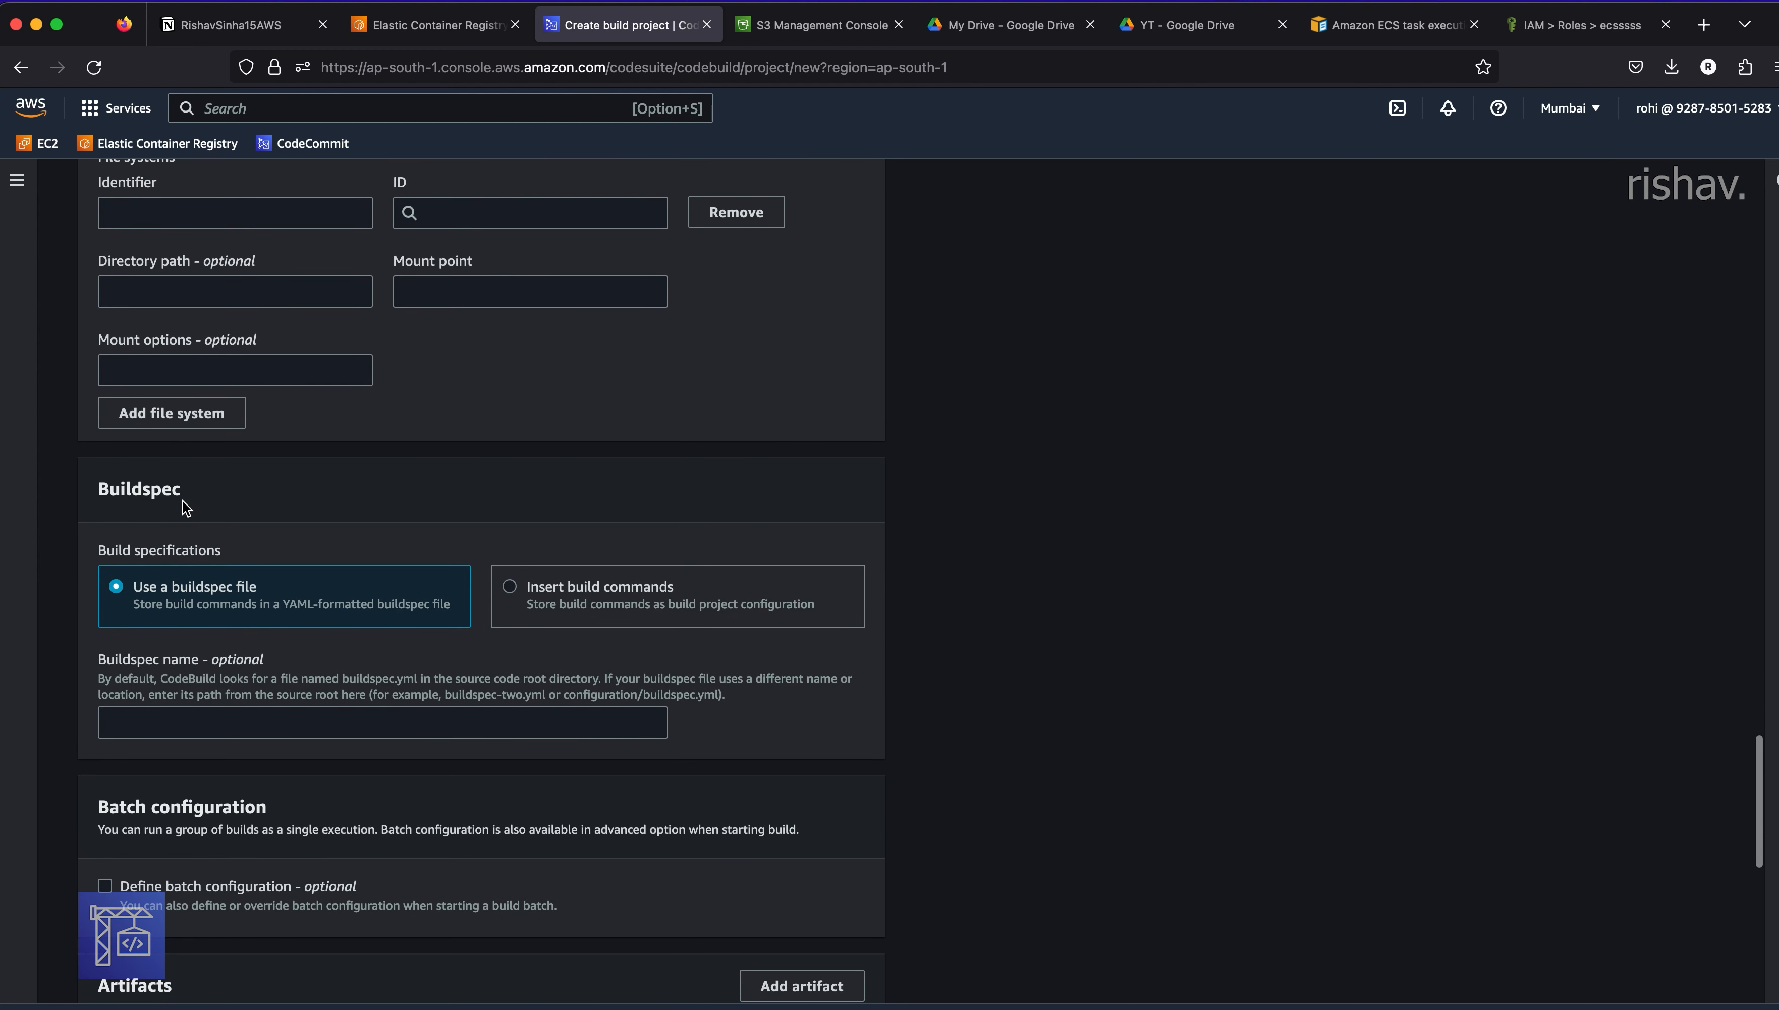
double_click(137, 478)
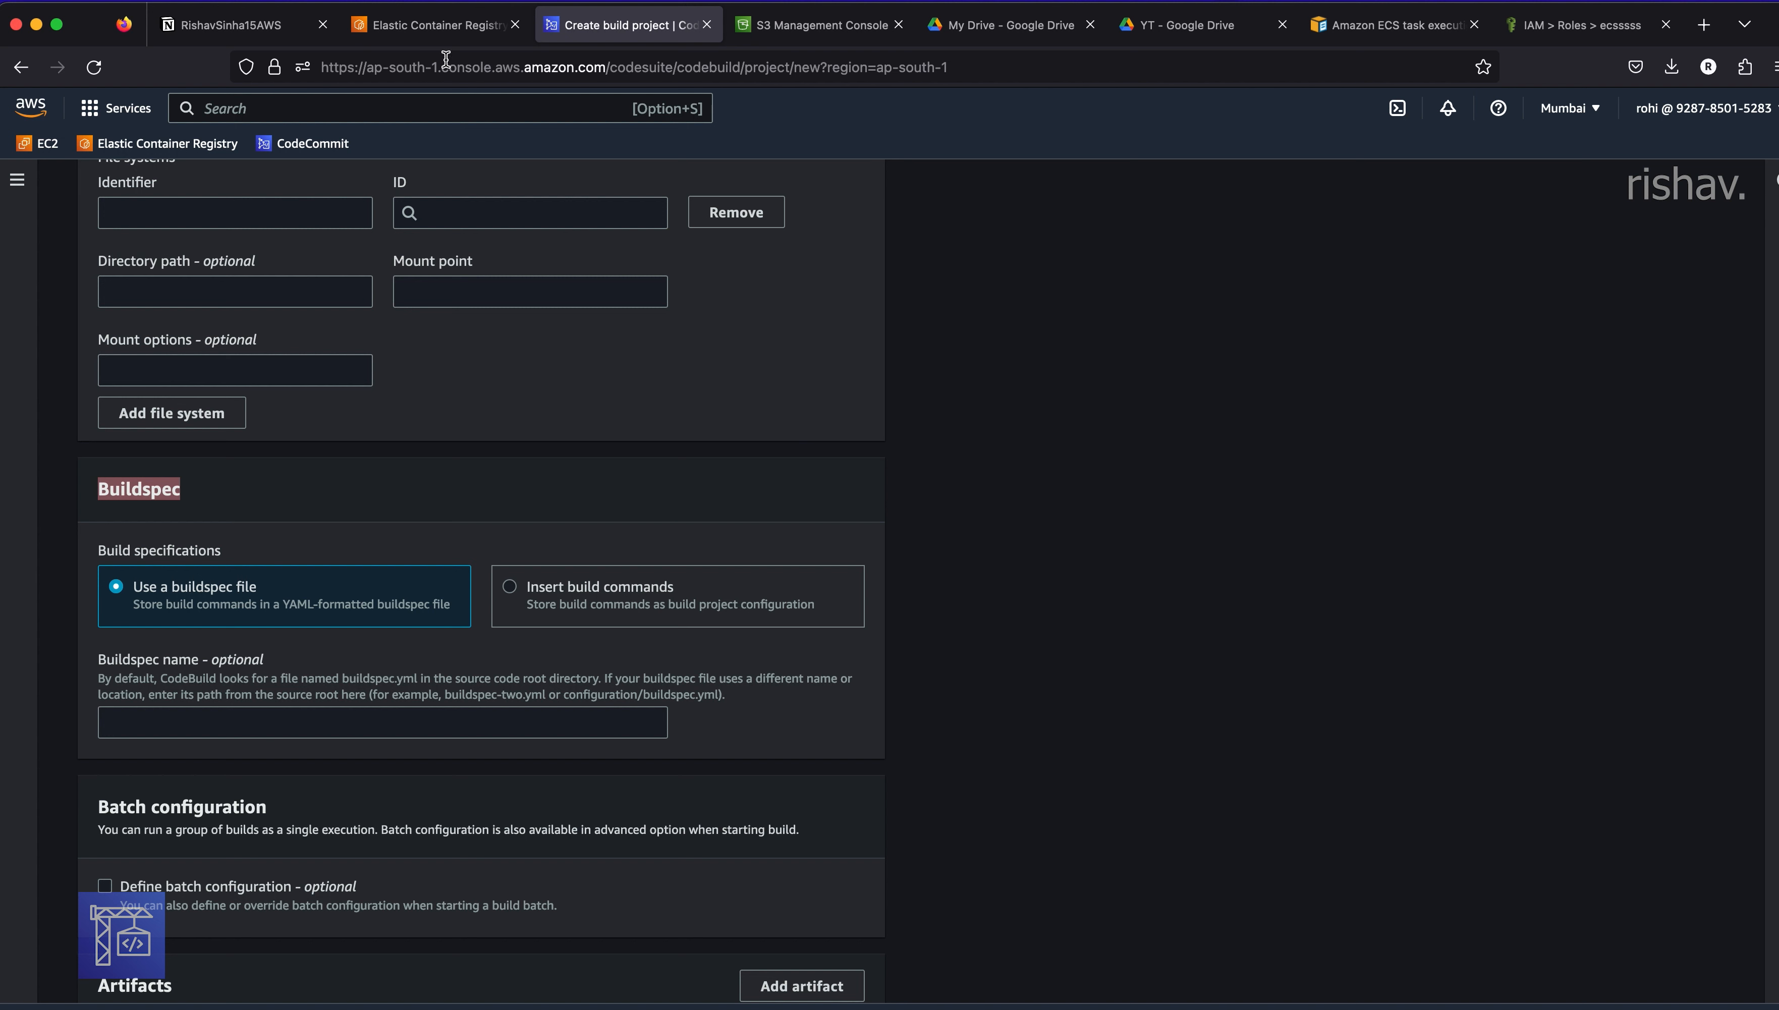
left_click(427, 39)
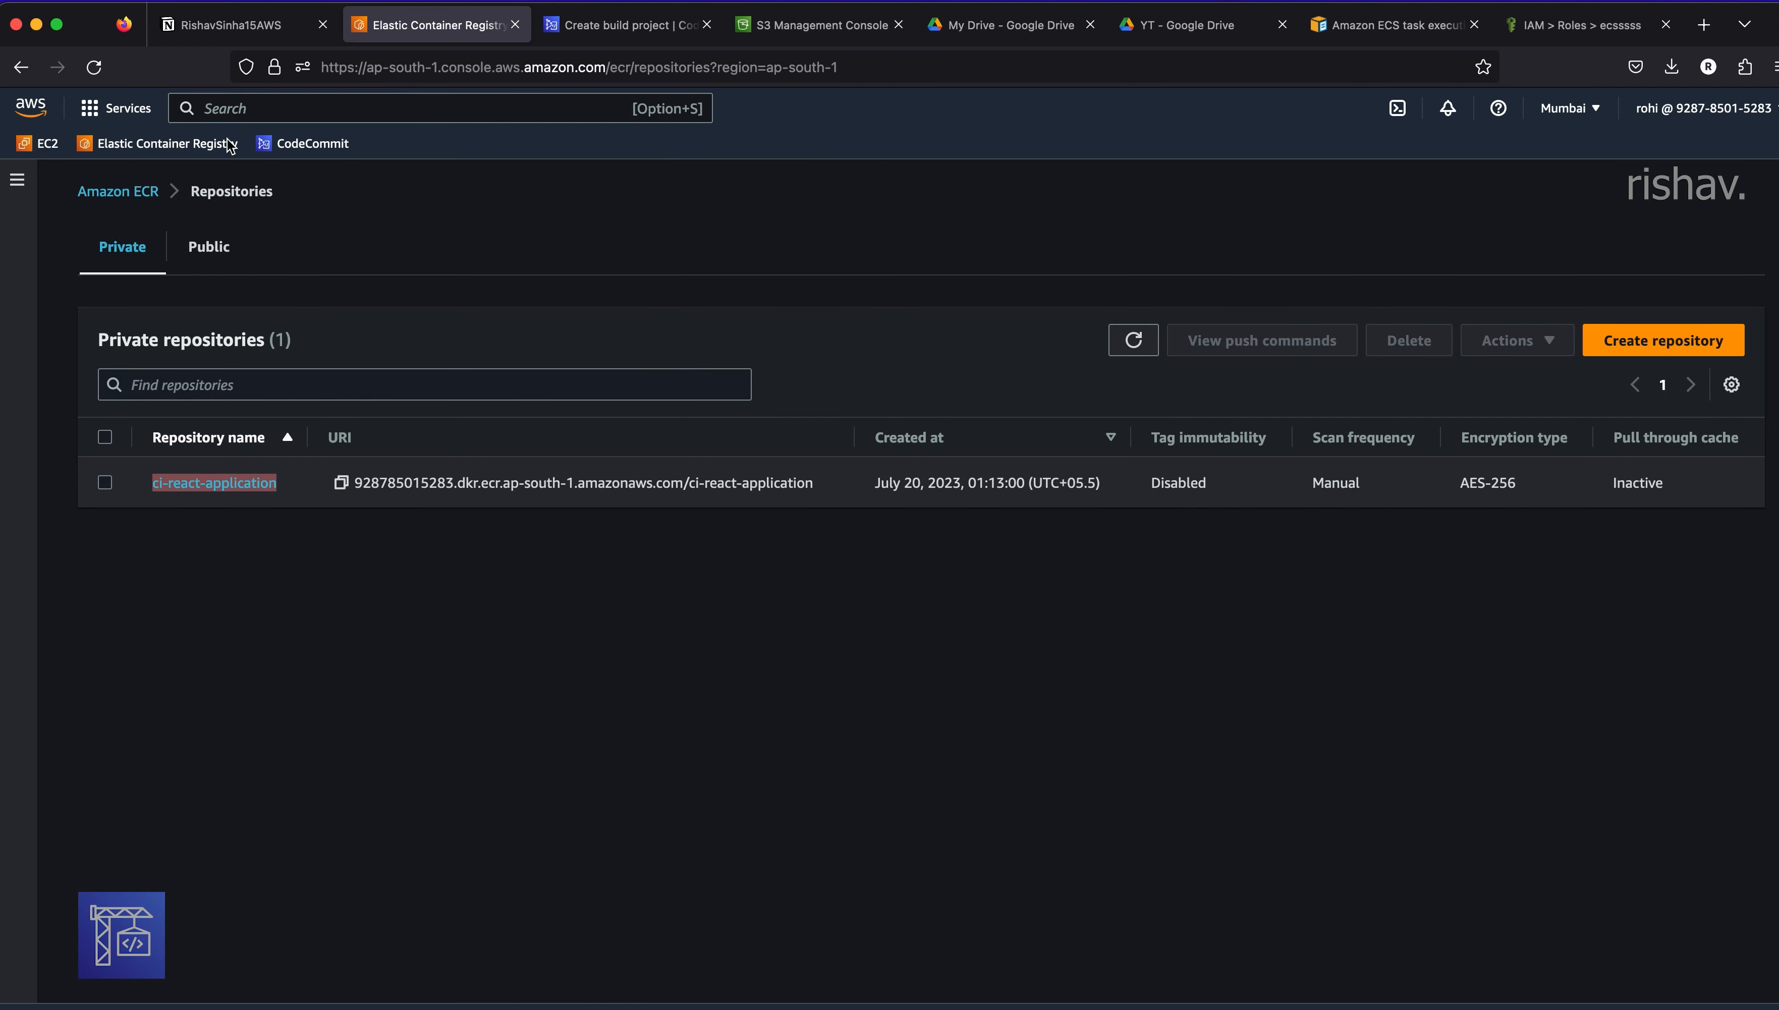
left_click(312, 145)
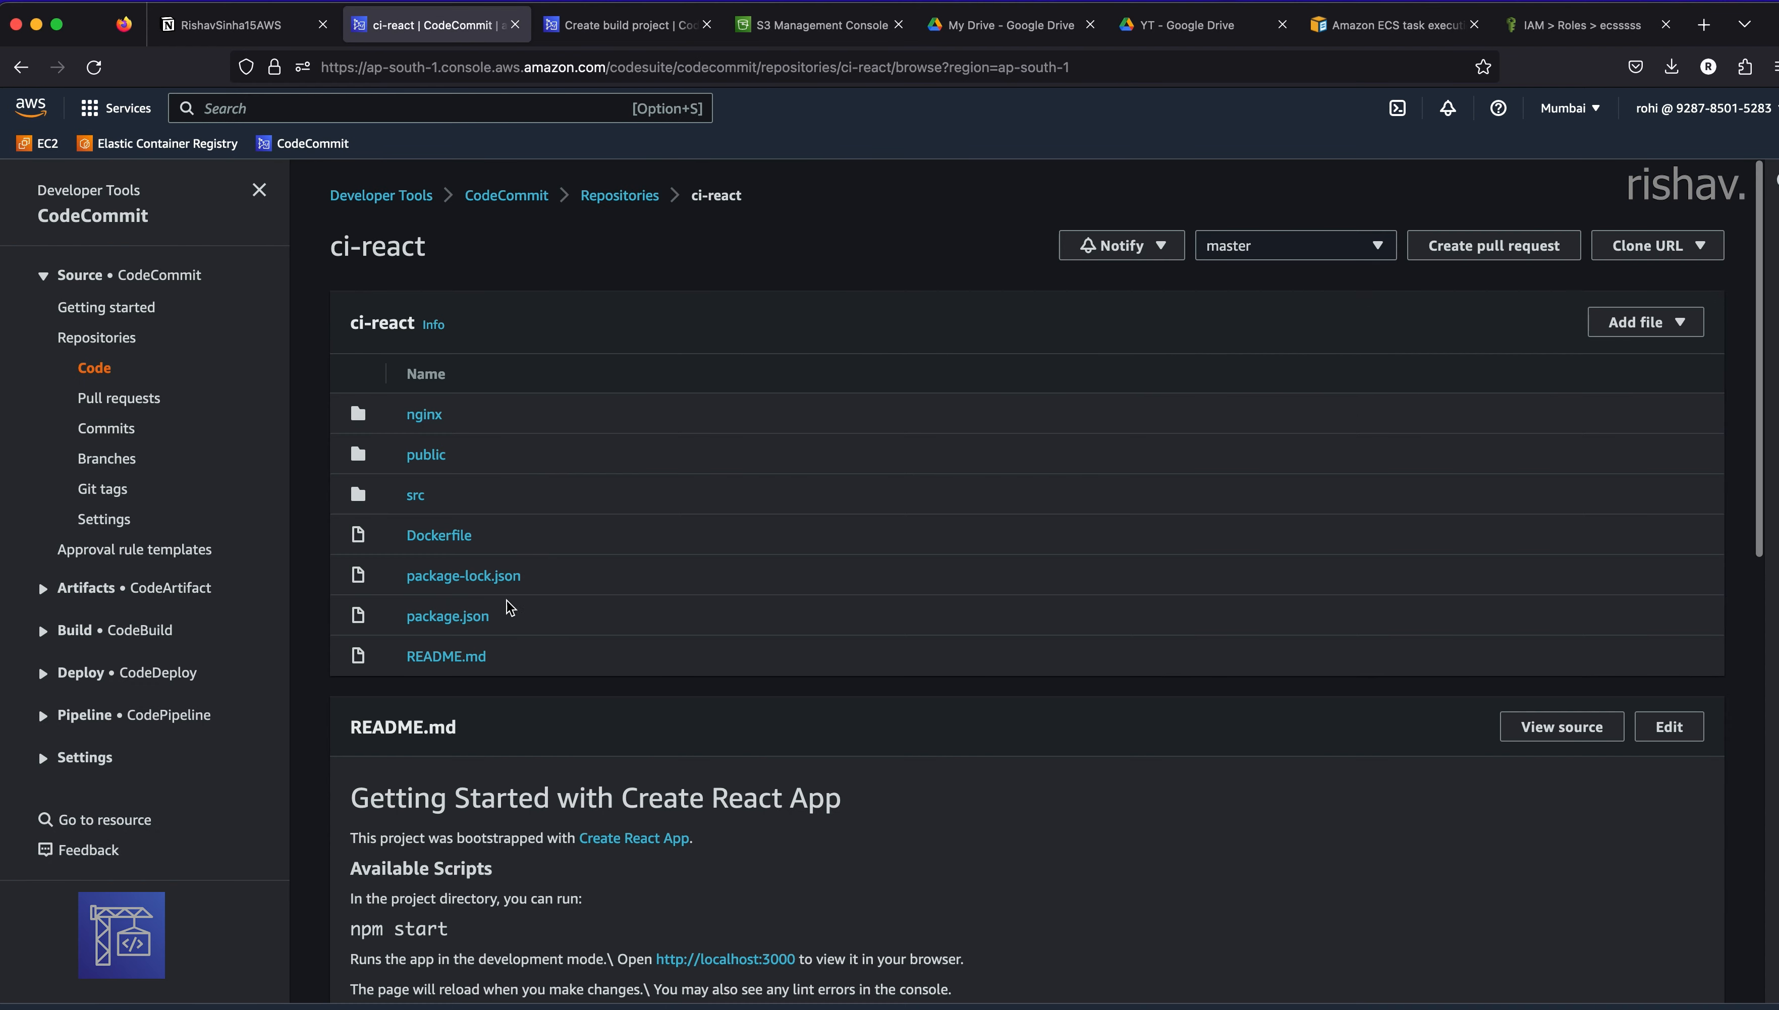
left_click(631, 24)
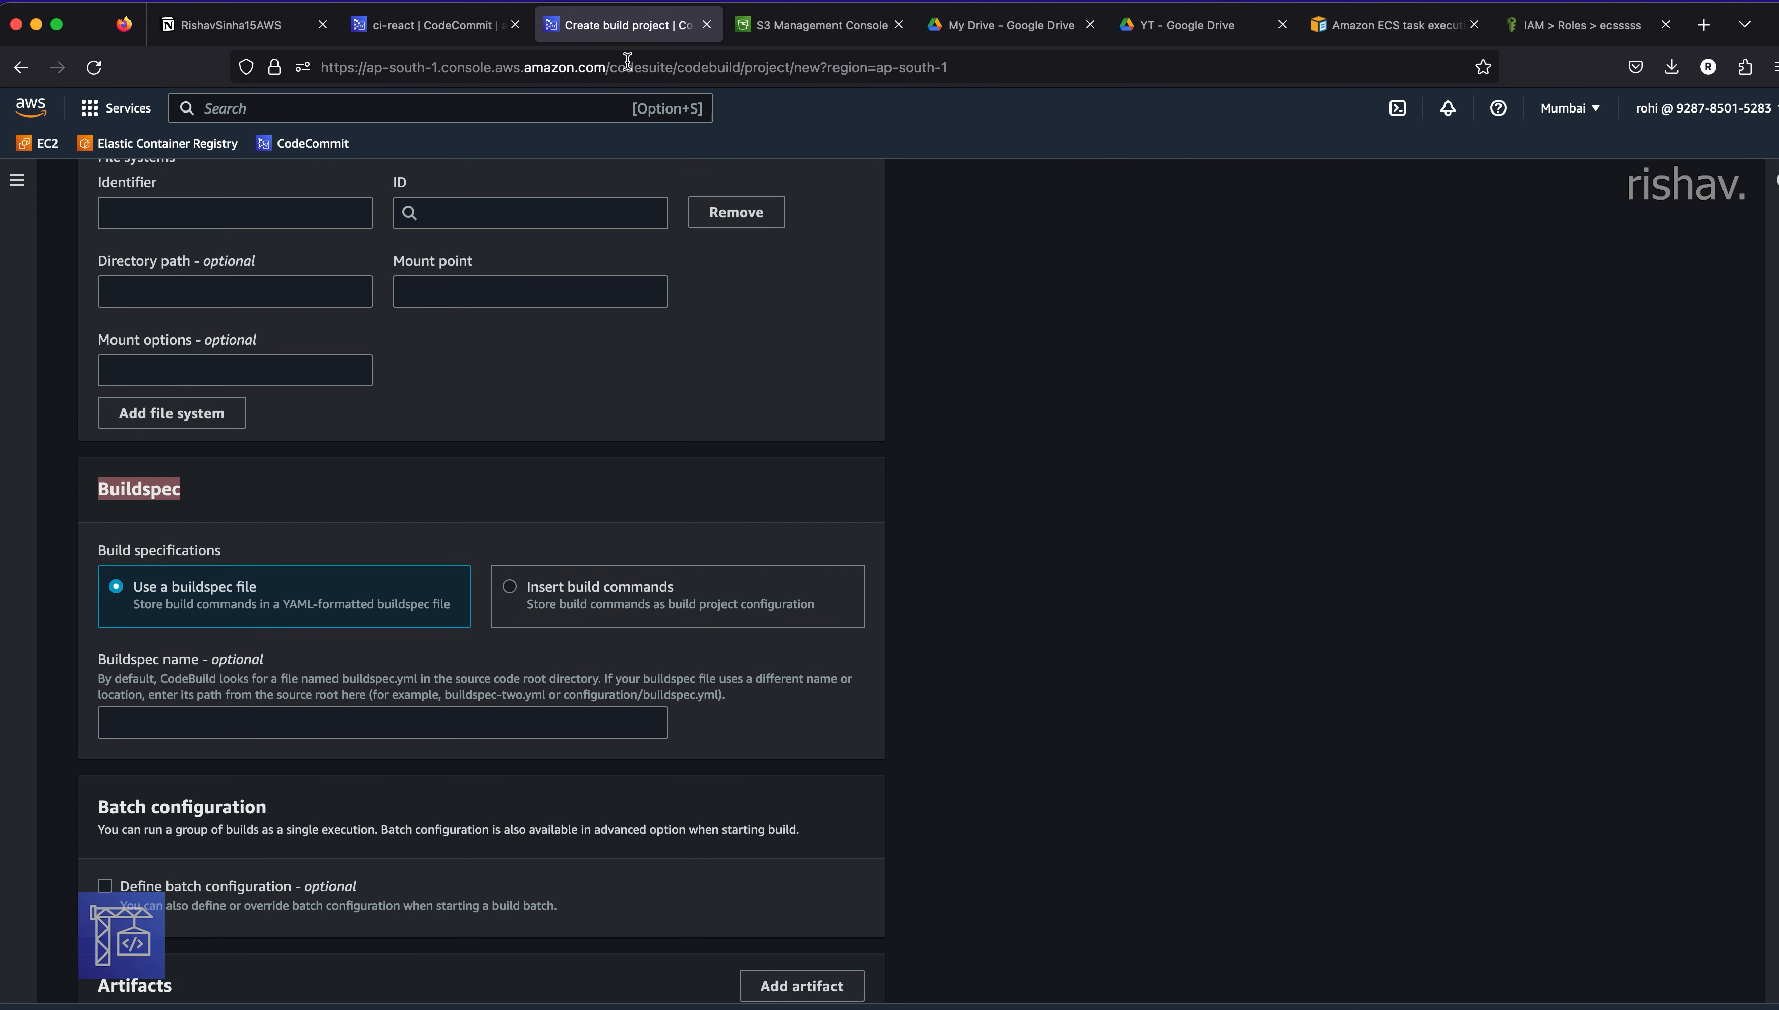
scroll(357, 487, "down", 2)
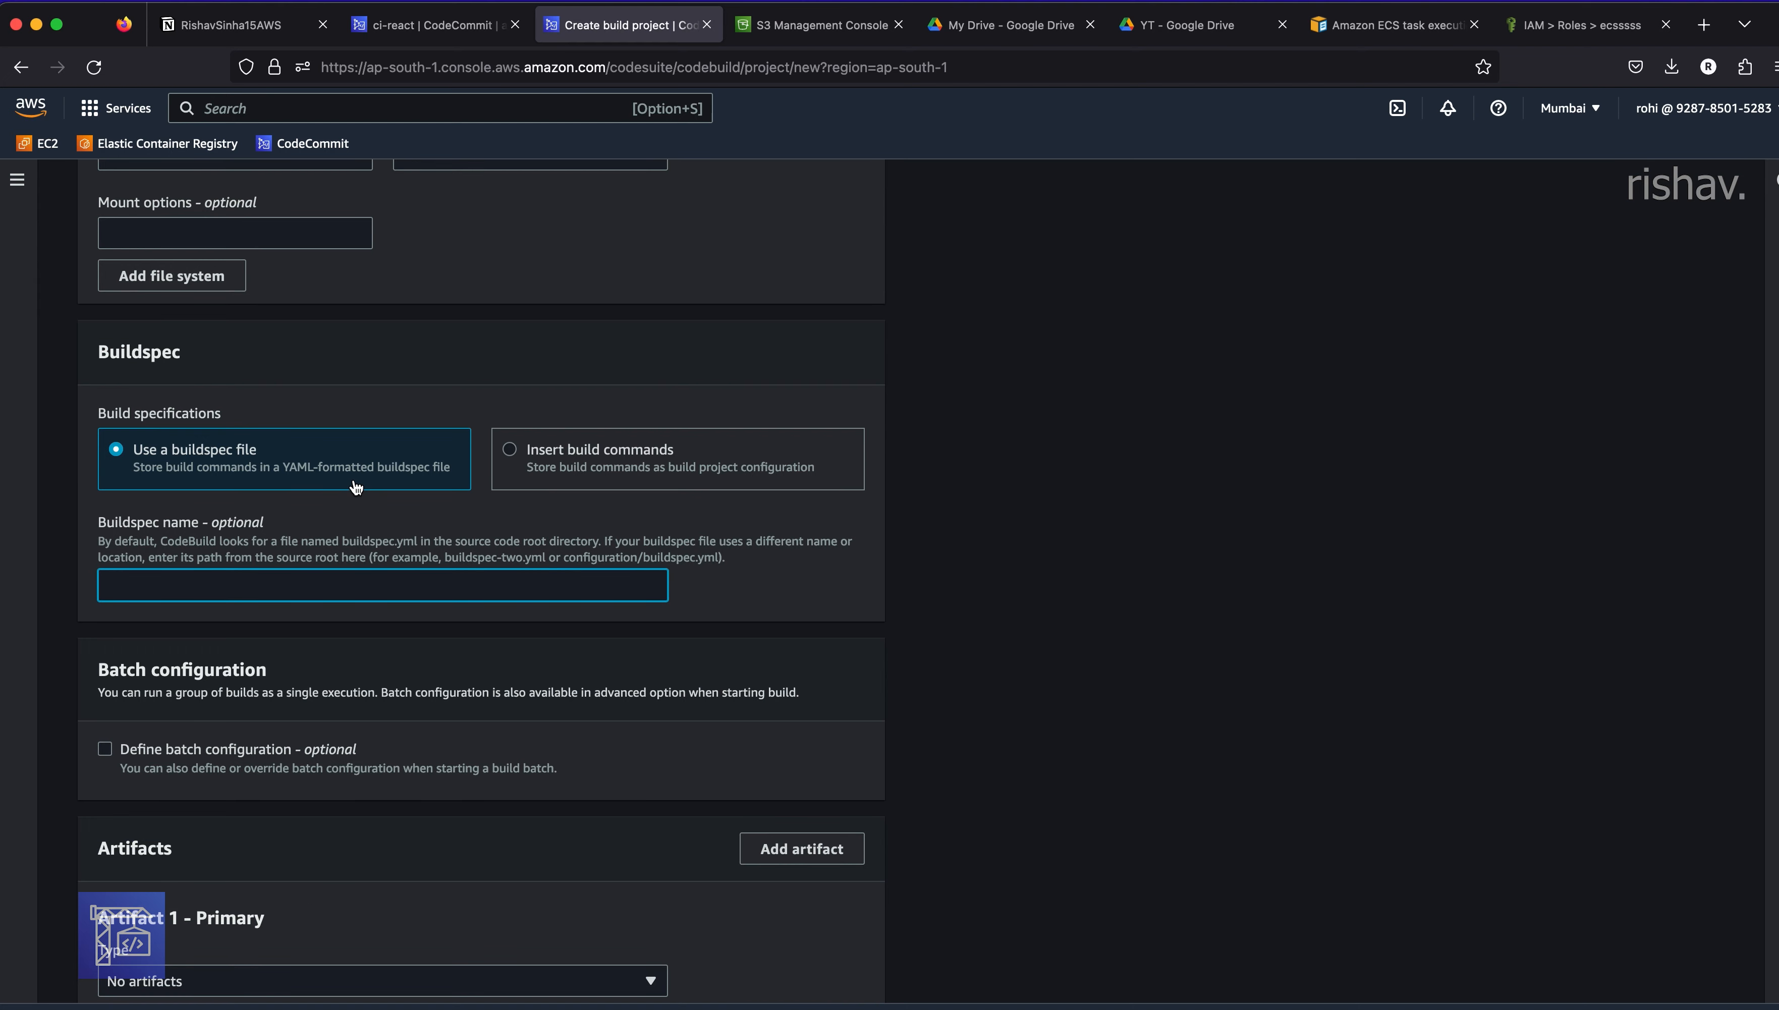
- Keep the primary artifact type as No artifacts and create the build project
scroll(357, 488, "down", 6)
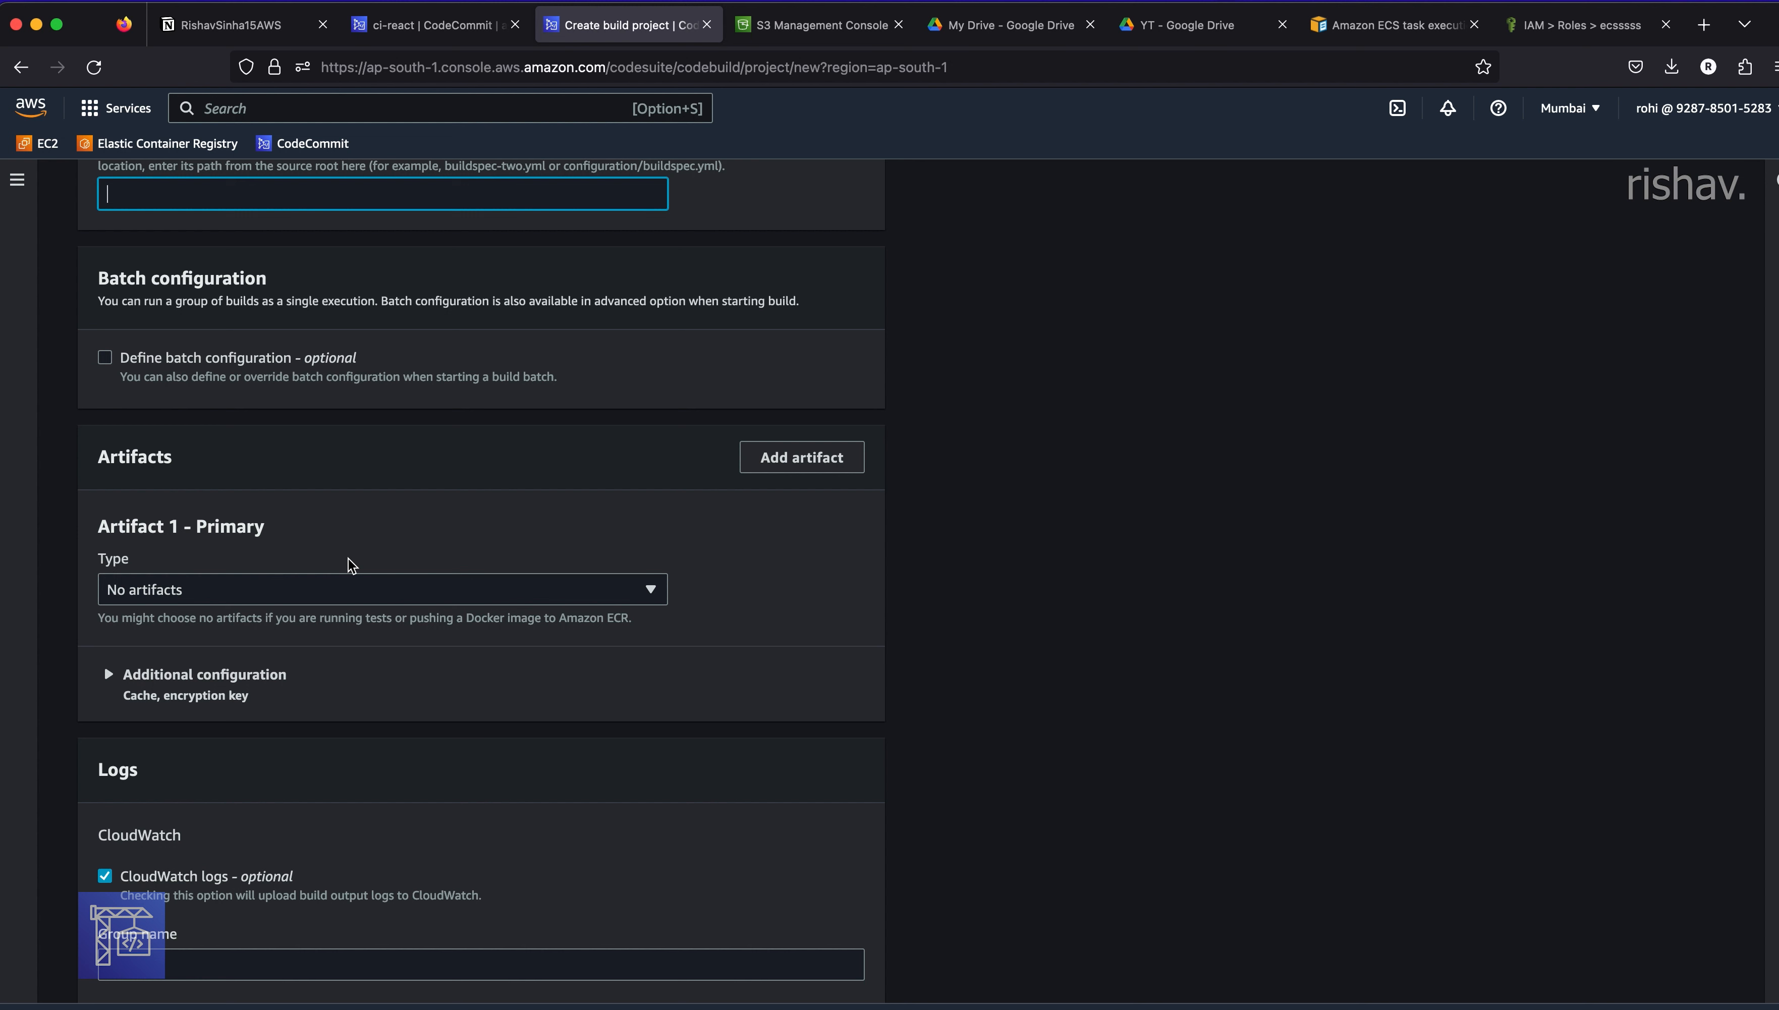
left_click(277, 590)
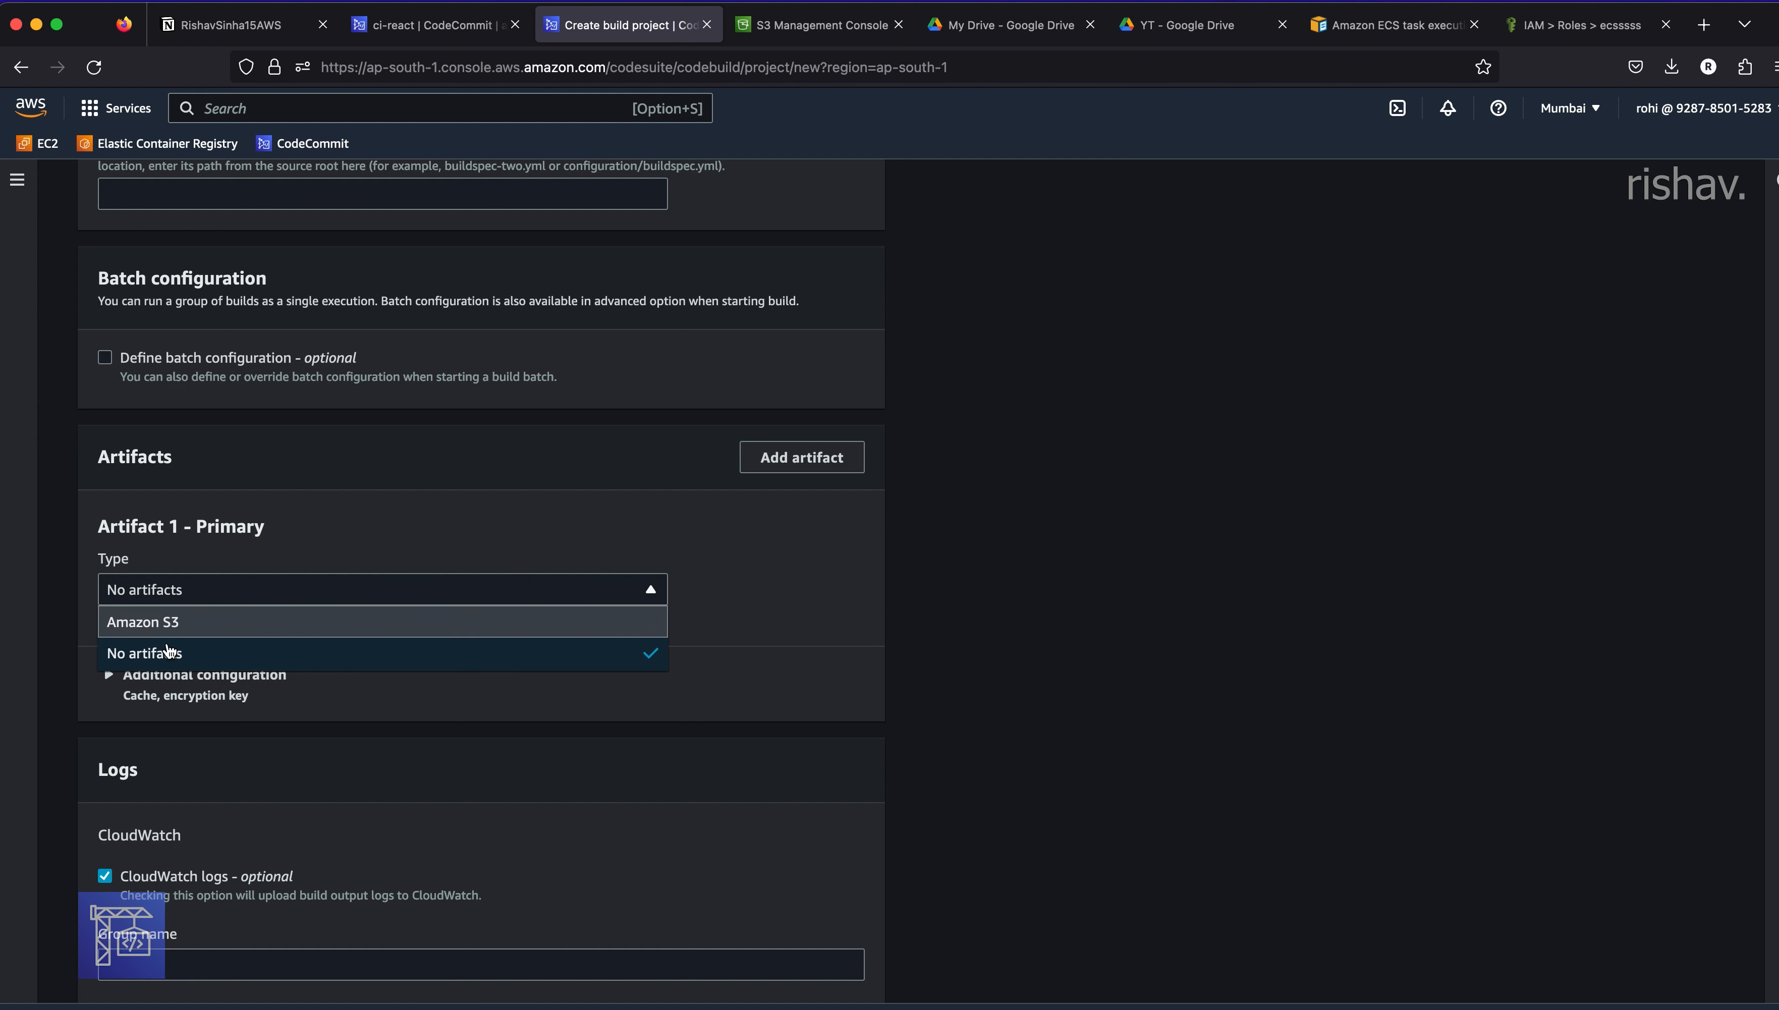
left_click(341, 487)
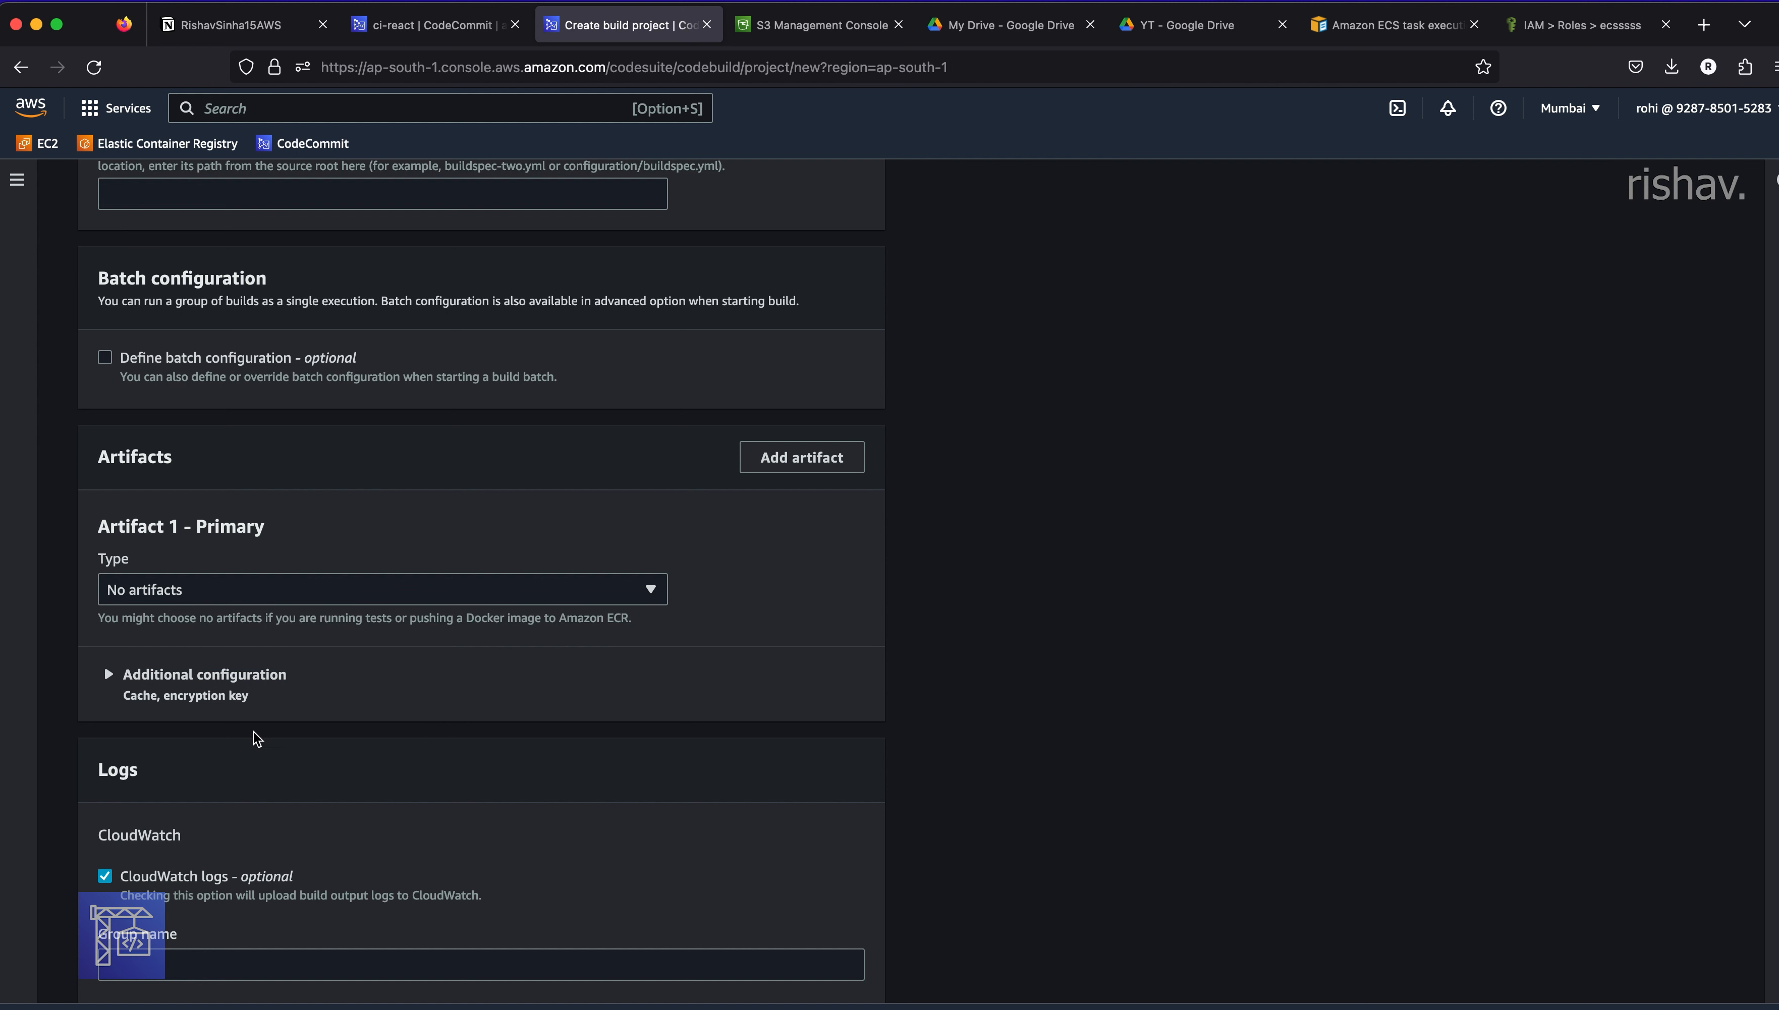
scroll(235, 715, "down", 3)
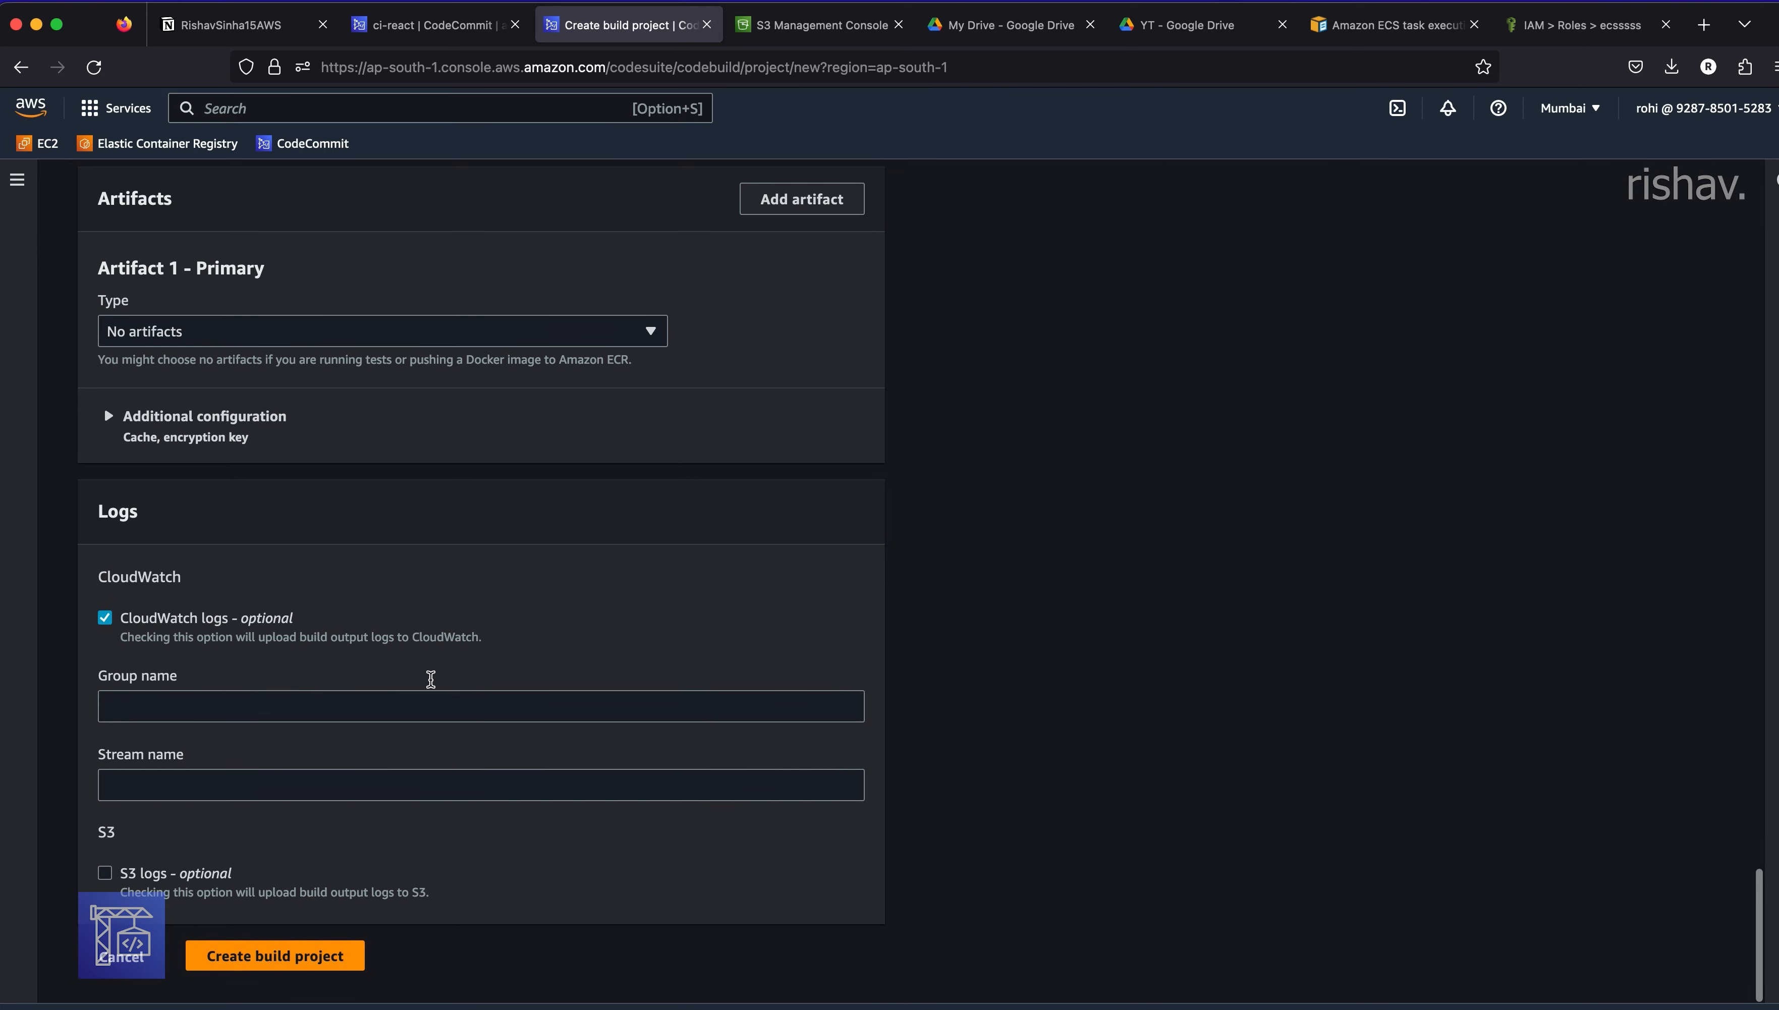
scroll(429, 652, "up", 15)
scroll(433, 653, "down", 15)
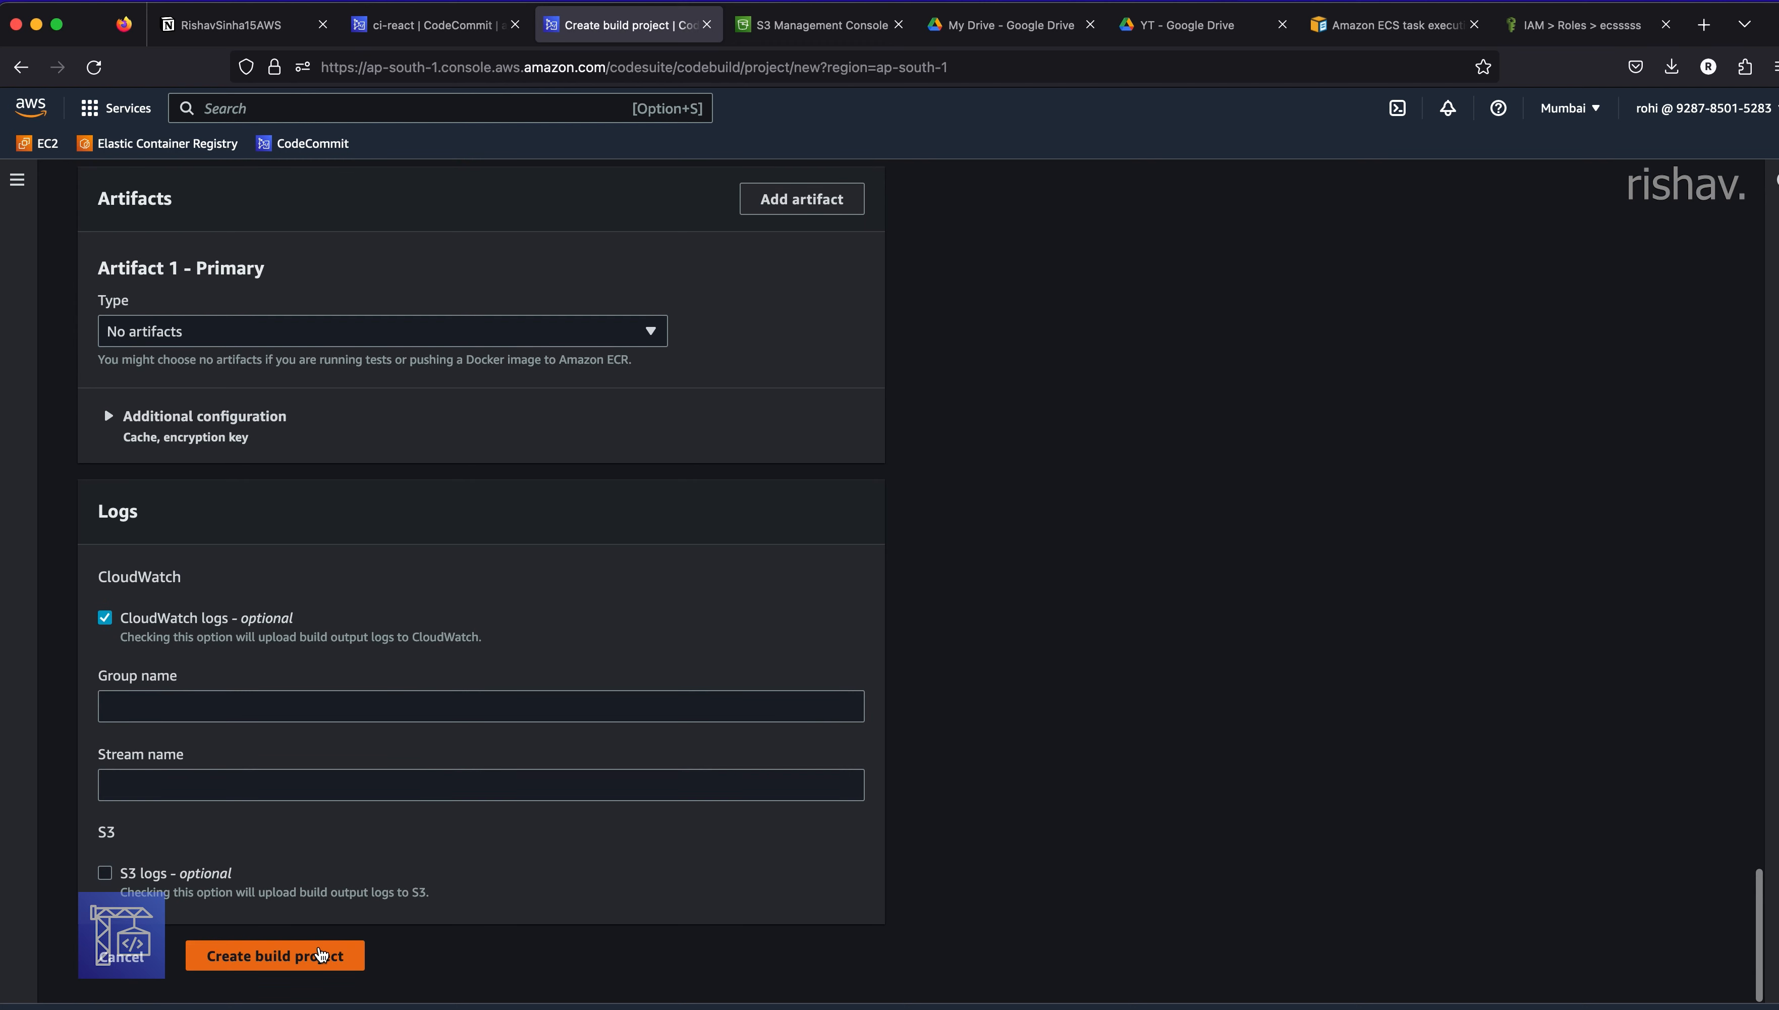
left_click(323, 953)
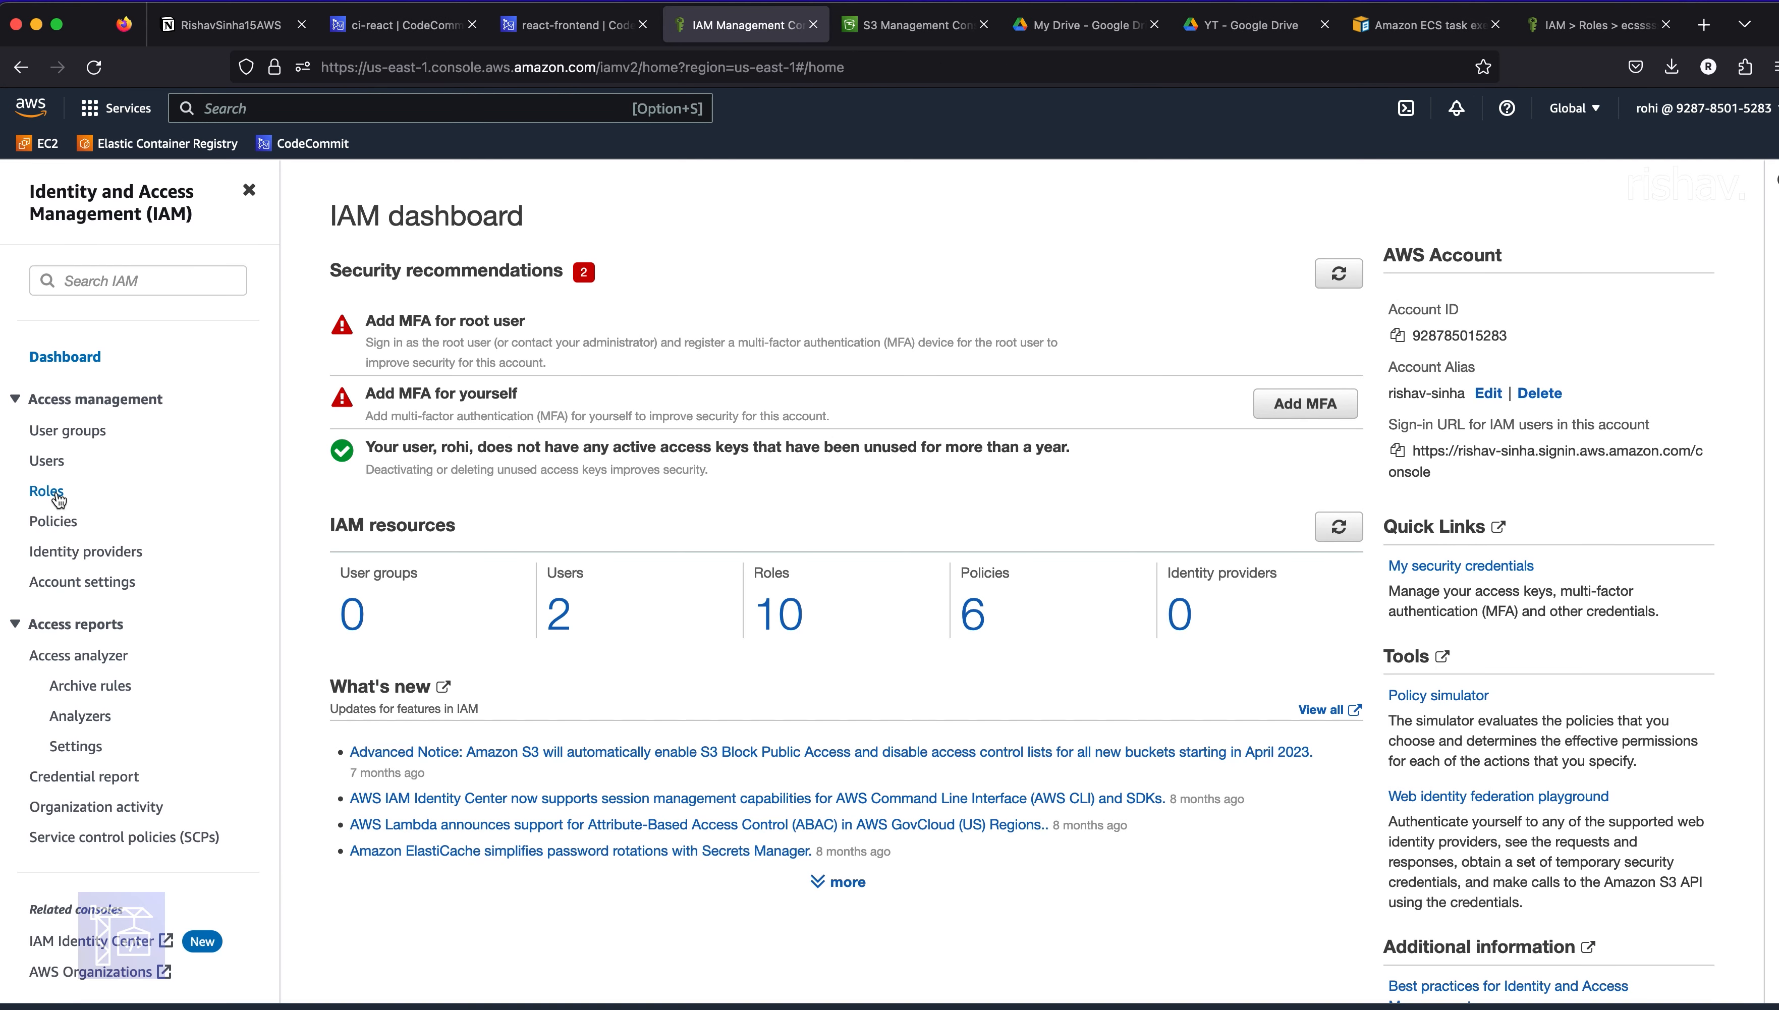
- List the IAM roles and look up the service role's name in the react-frontend project's environment settings
left_click(56, 495)
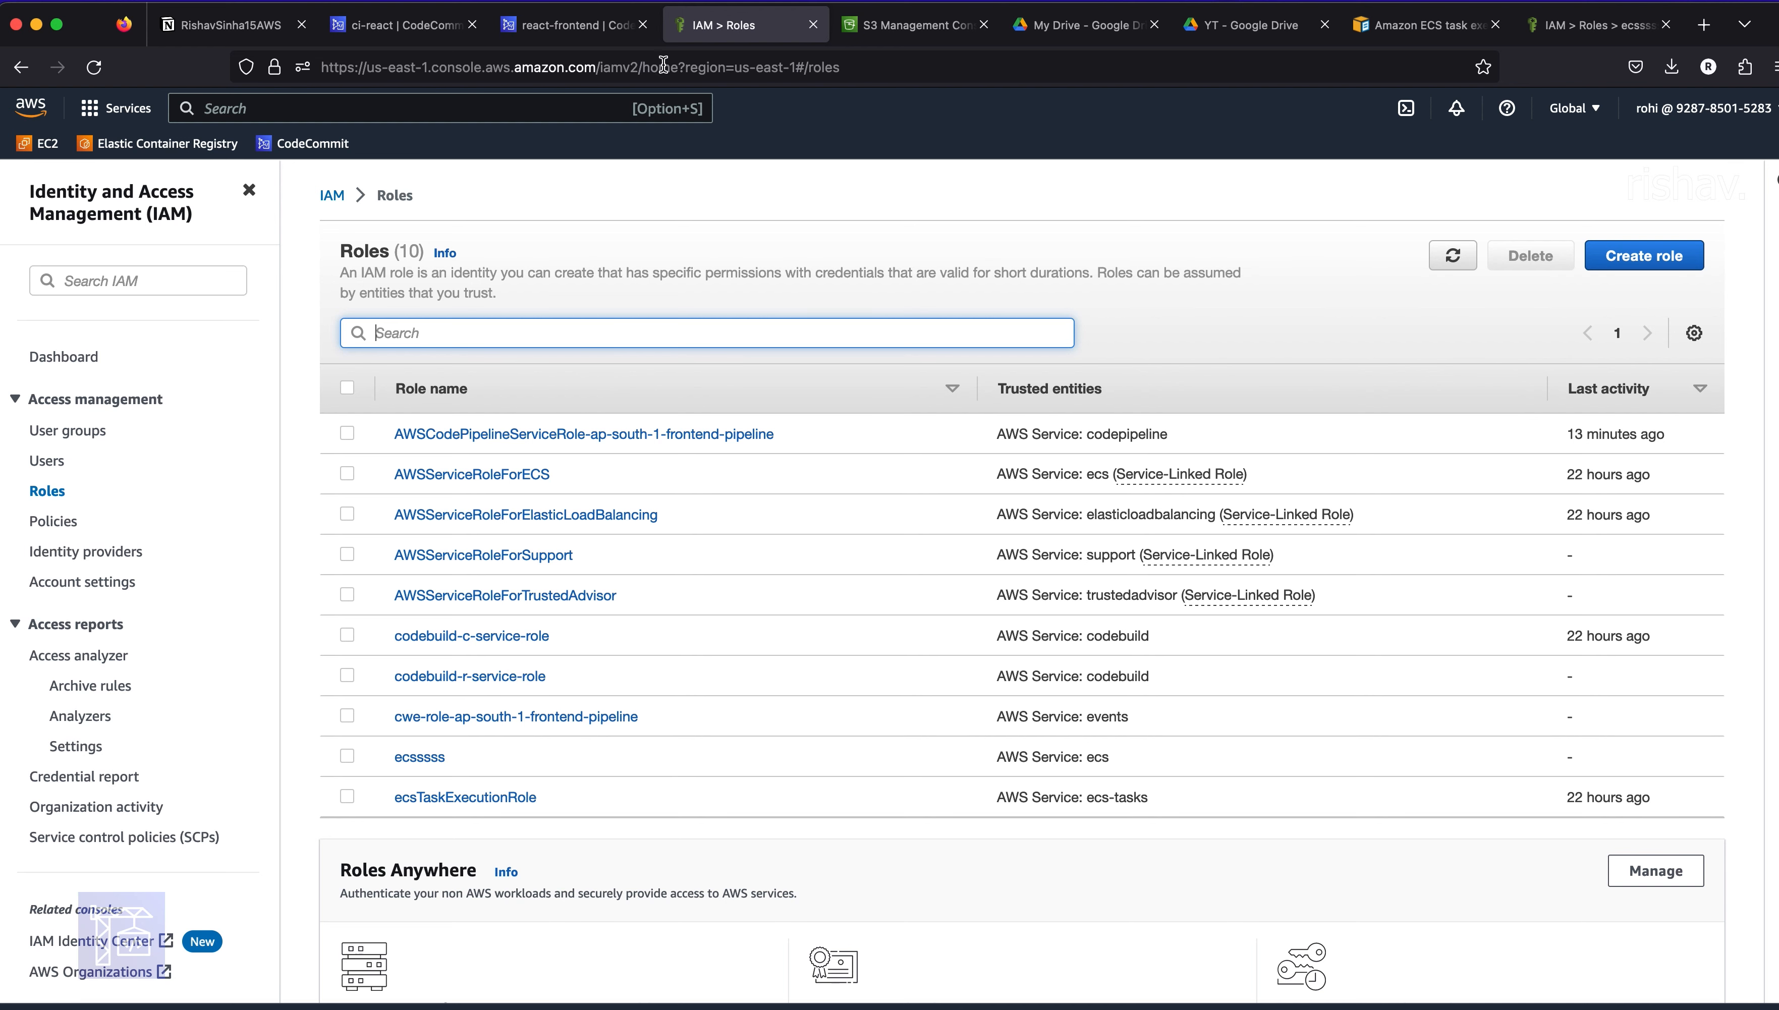
left_click(544, 28)
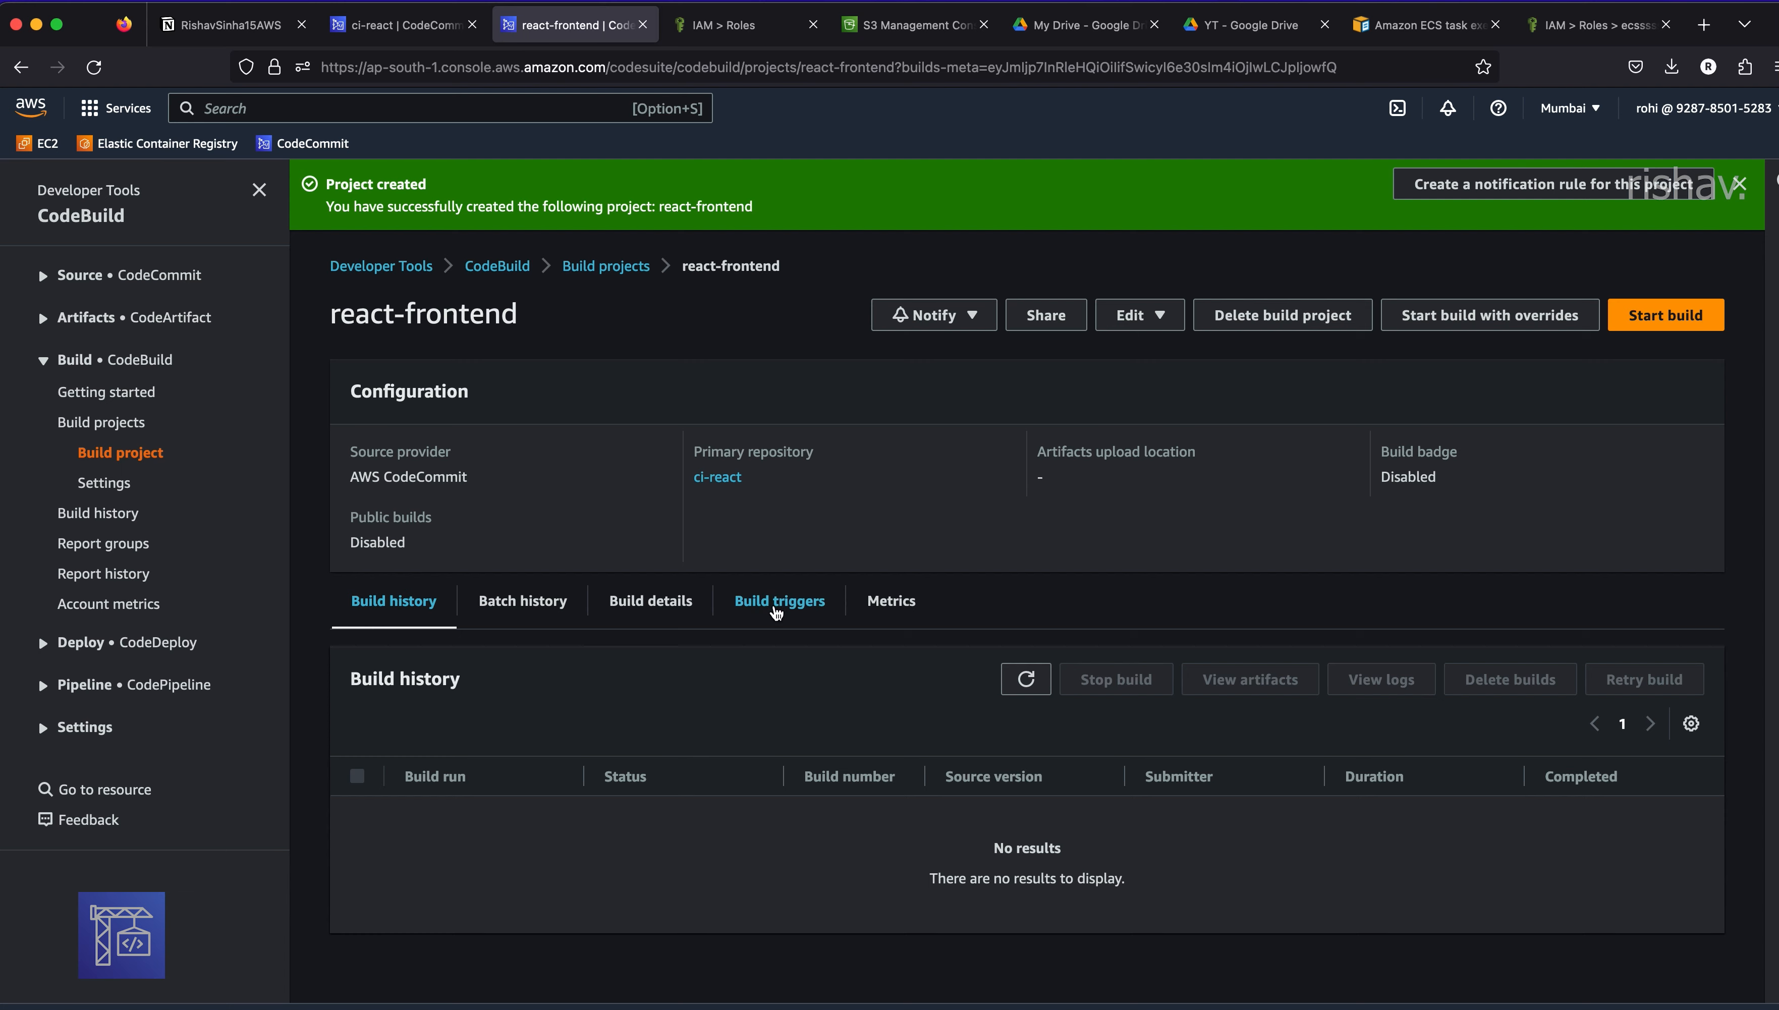
left_click(1139, 315)
left_click(1130, 406)
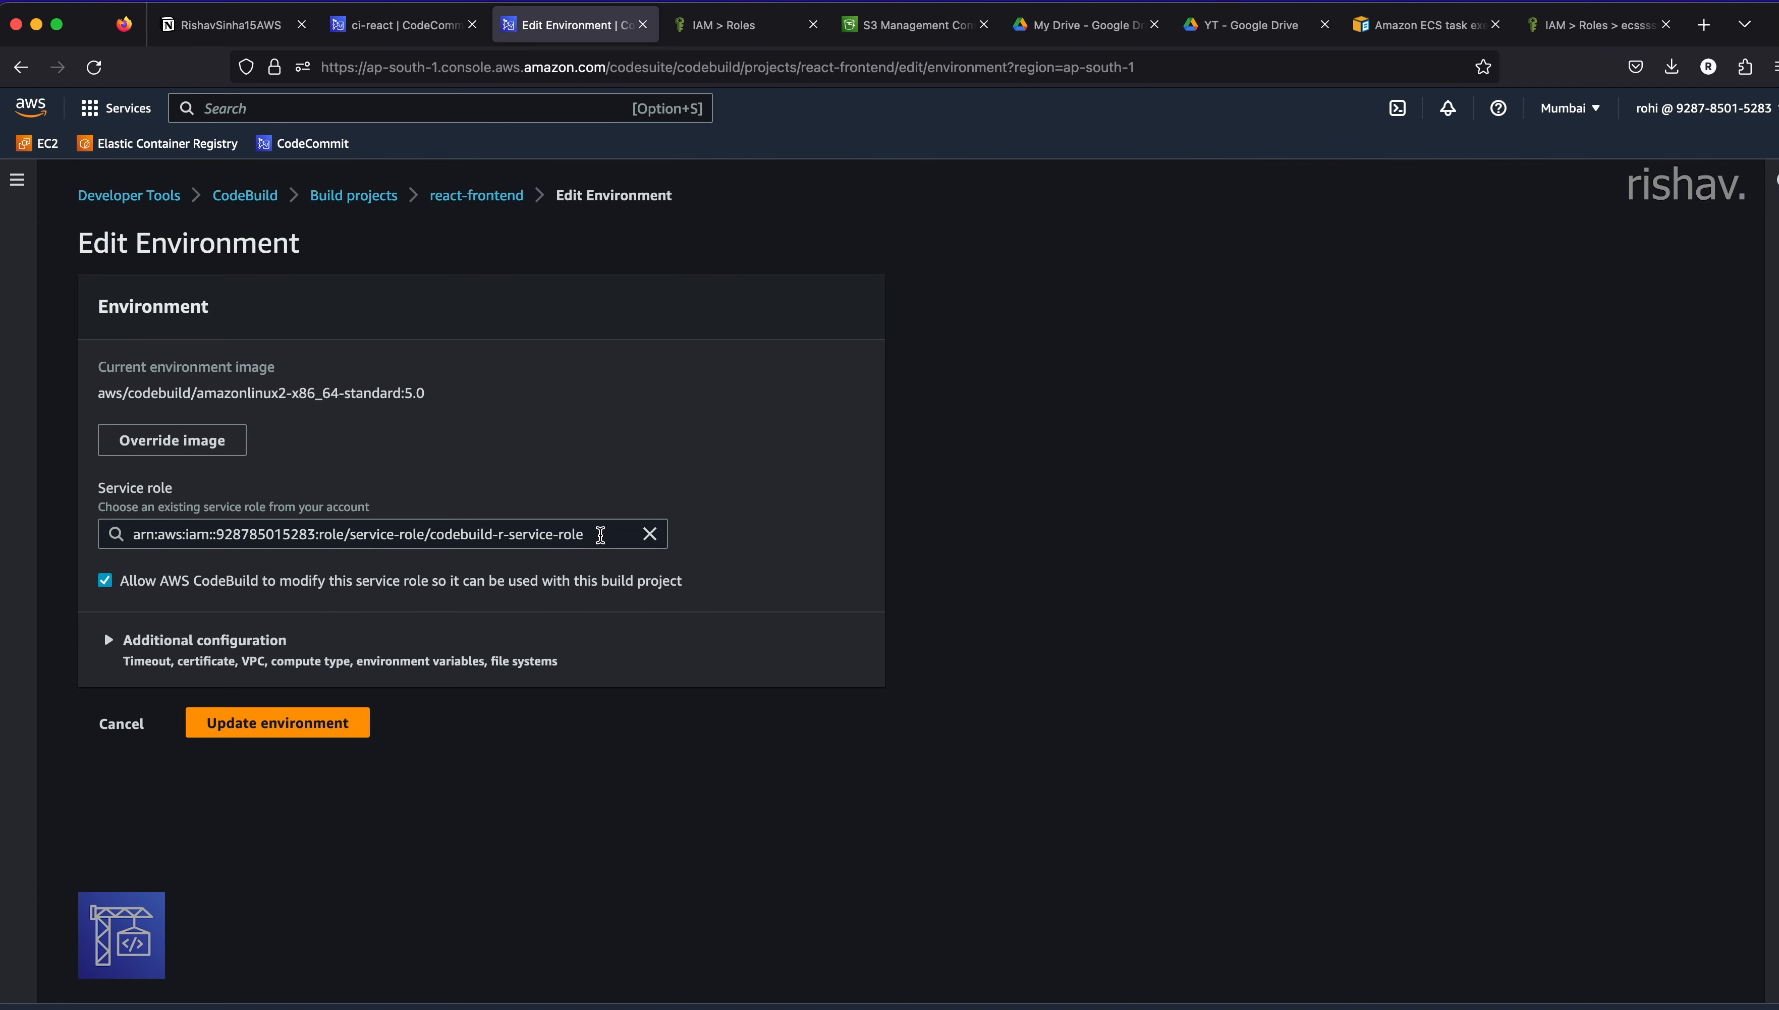
left_click_drag(587, 535, 432, 527)
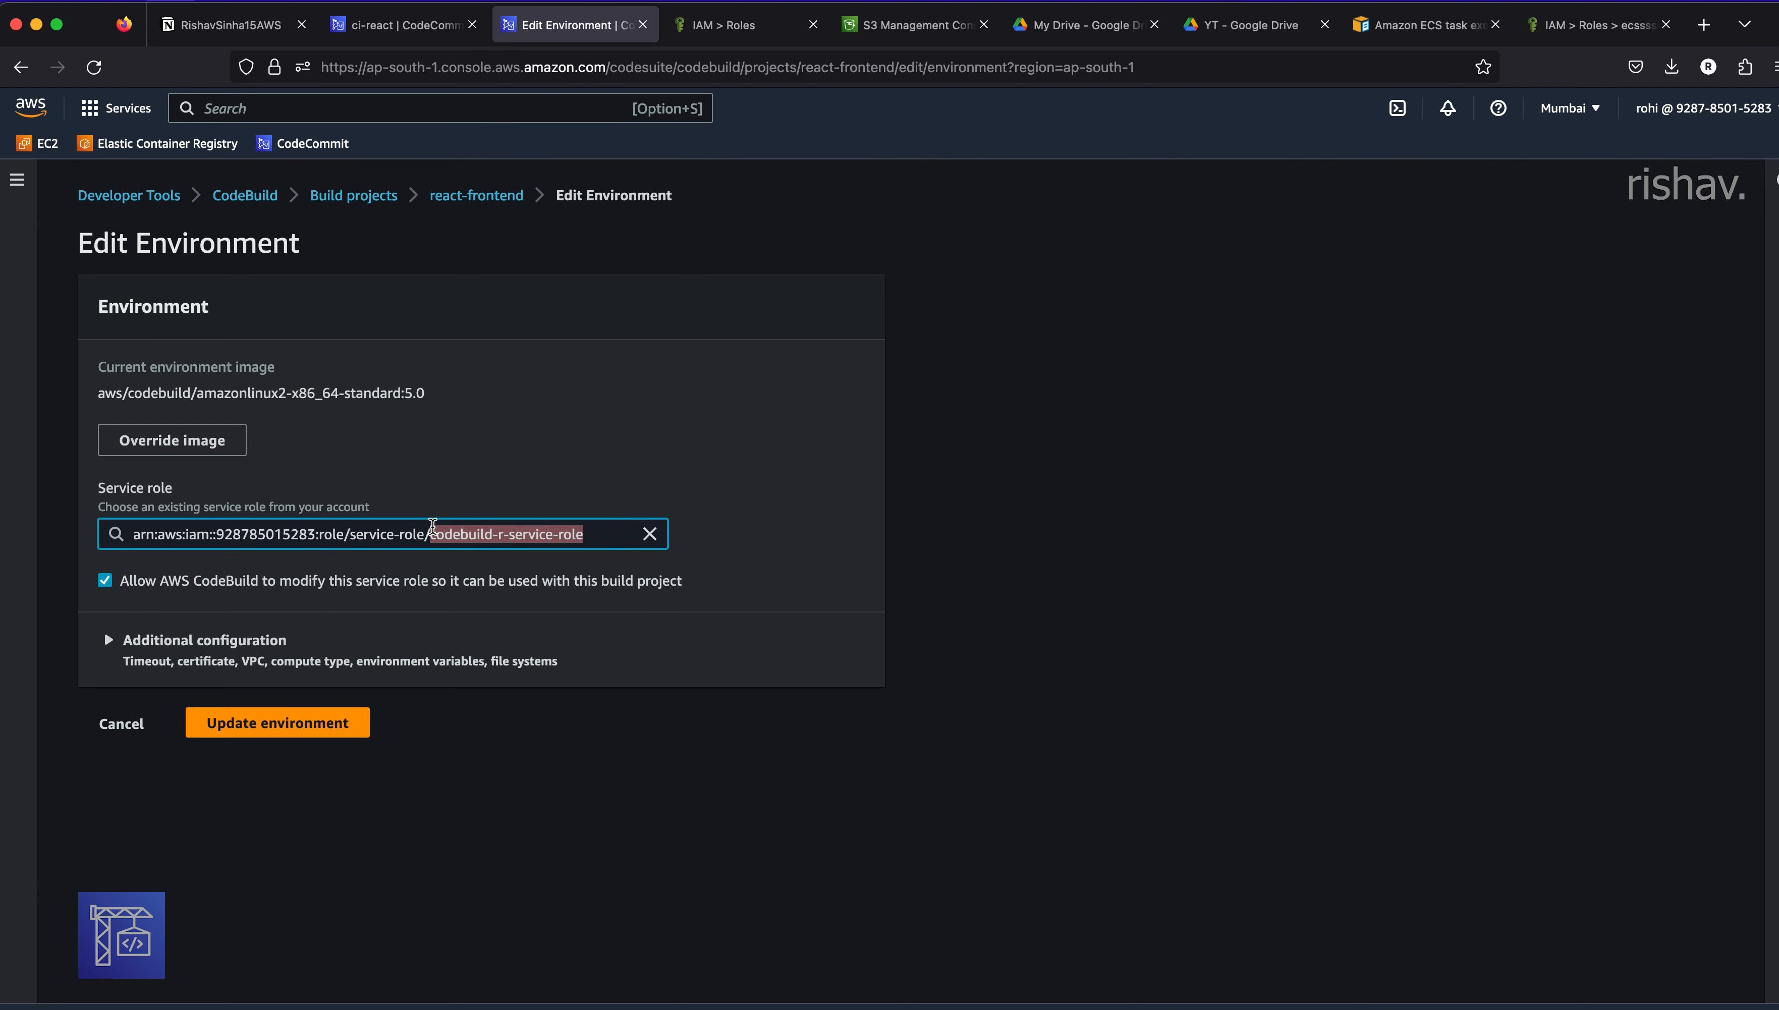
- Start attaching policies to codebuild-r-service-role, filter by "ecr" and select EC2InstanceProfileForImageBuilderECRContainerBuilds
left_click(722, 27)
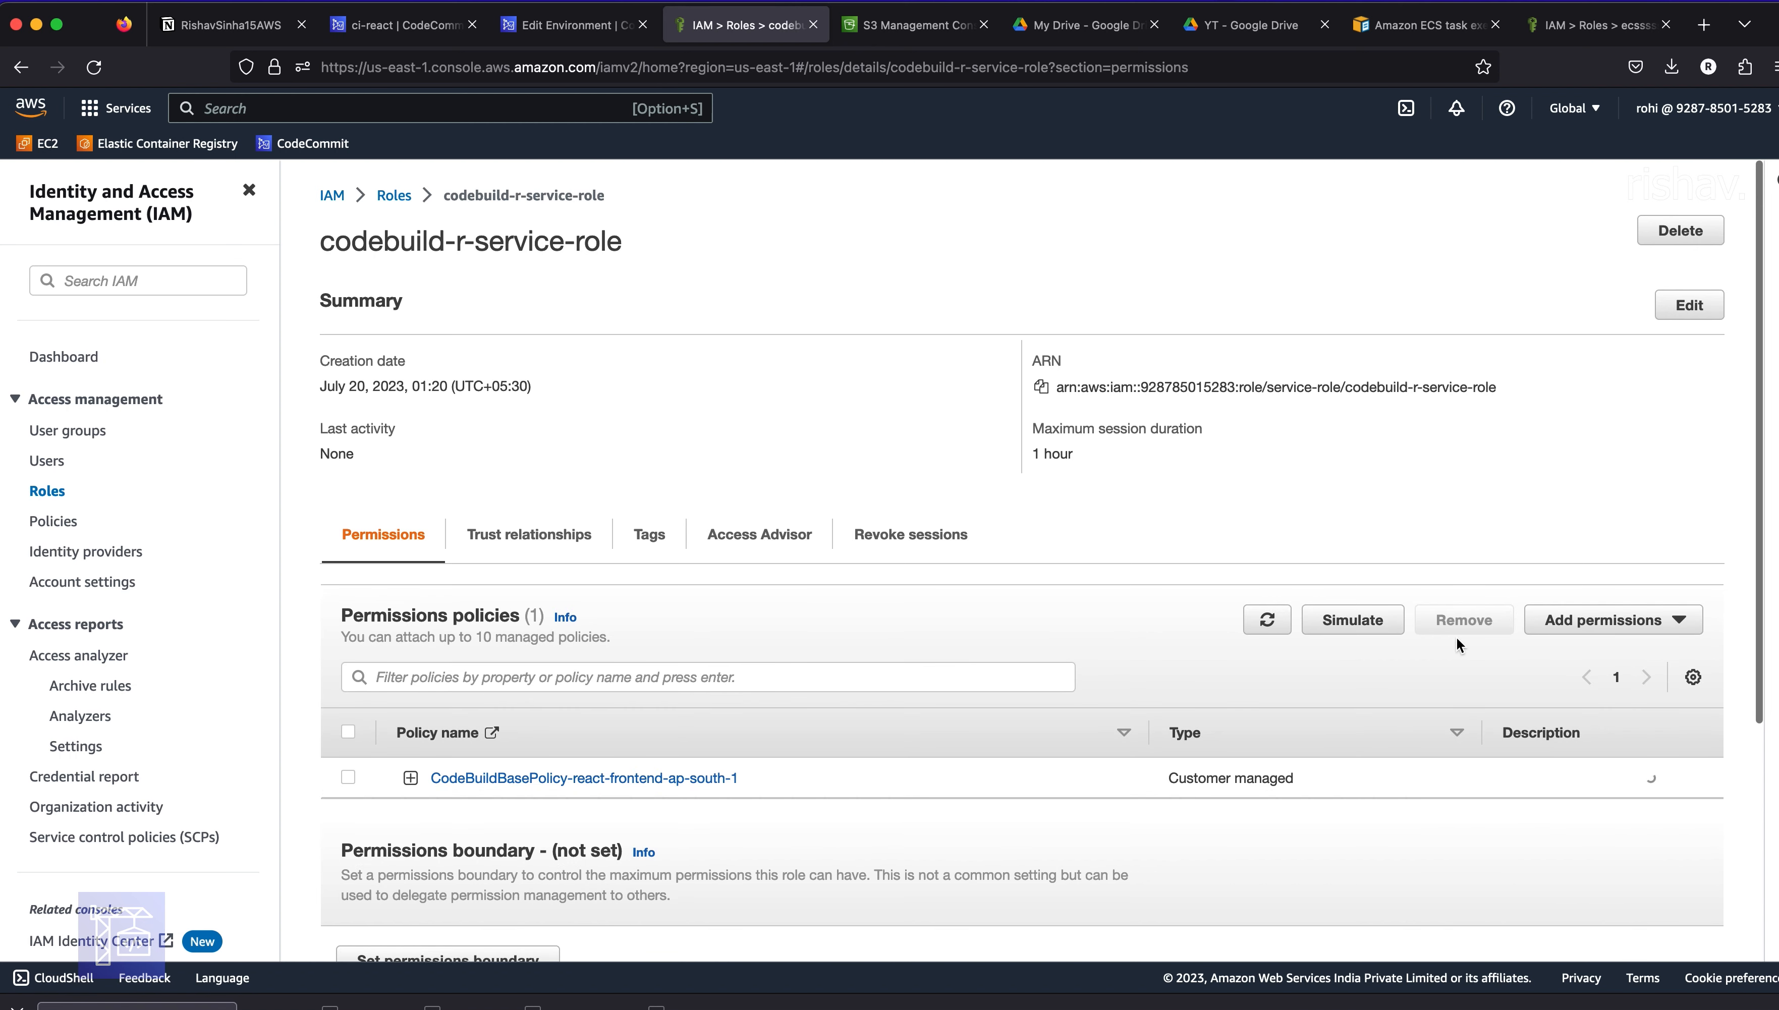
scroll(1439, 602, "down", 2)
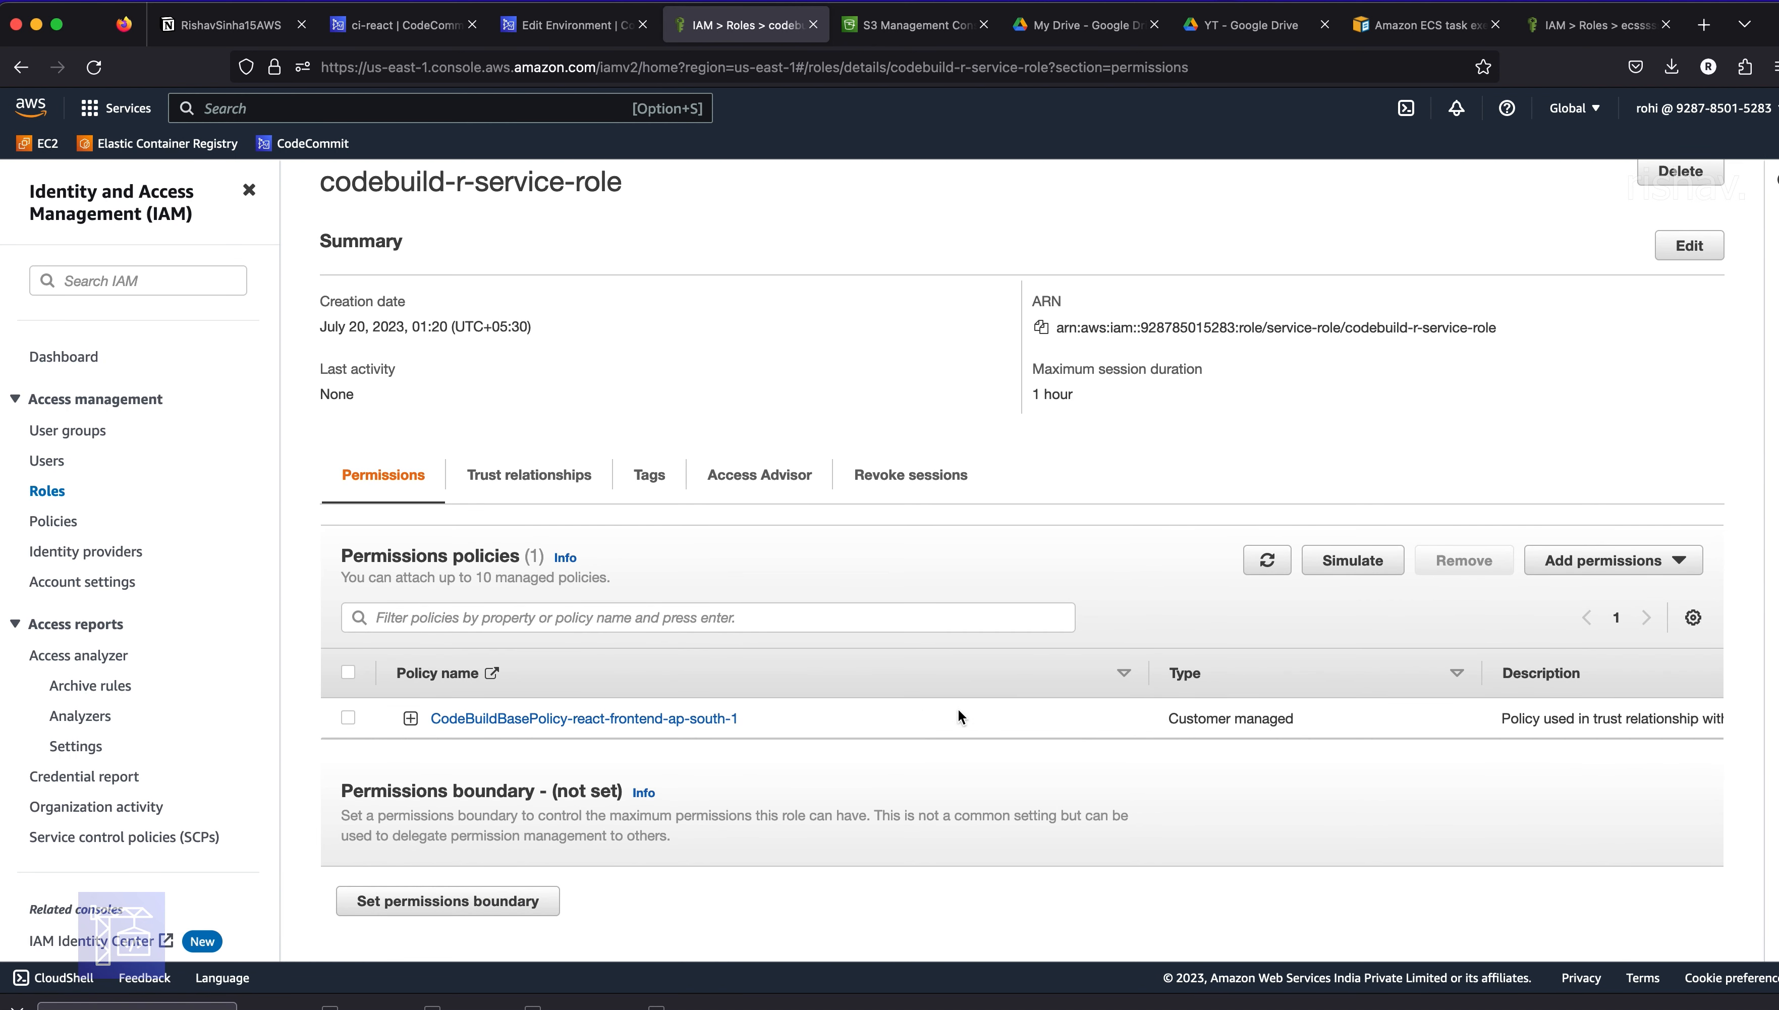
left_click(1561, 563)
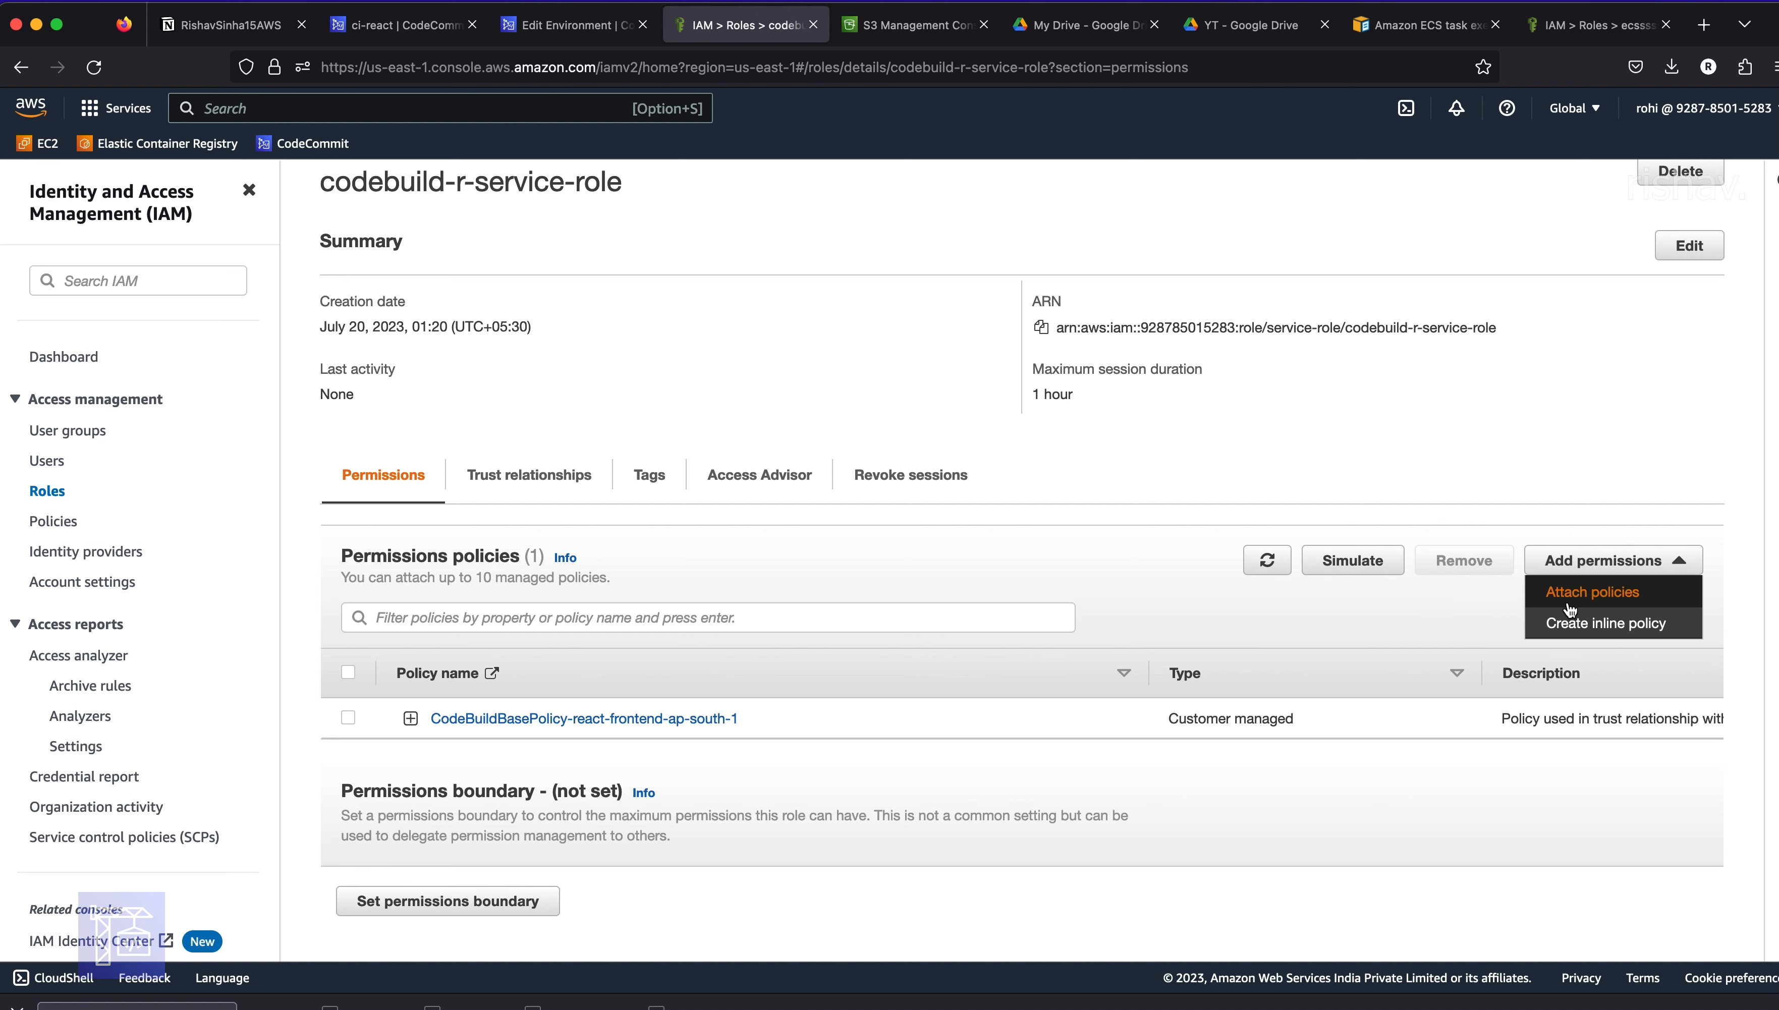
left_click(1607, 597)
left_click(572, 438)
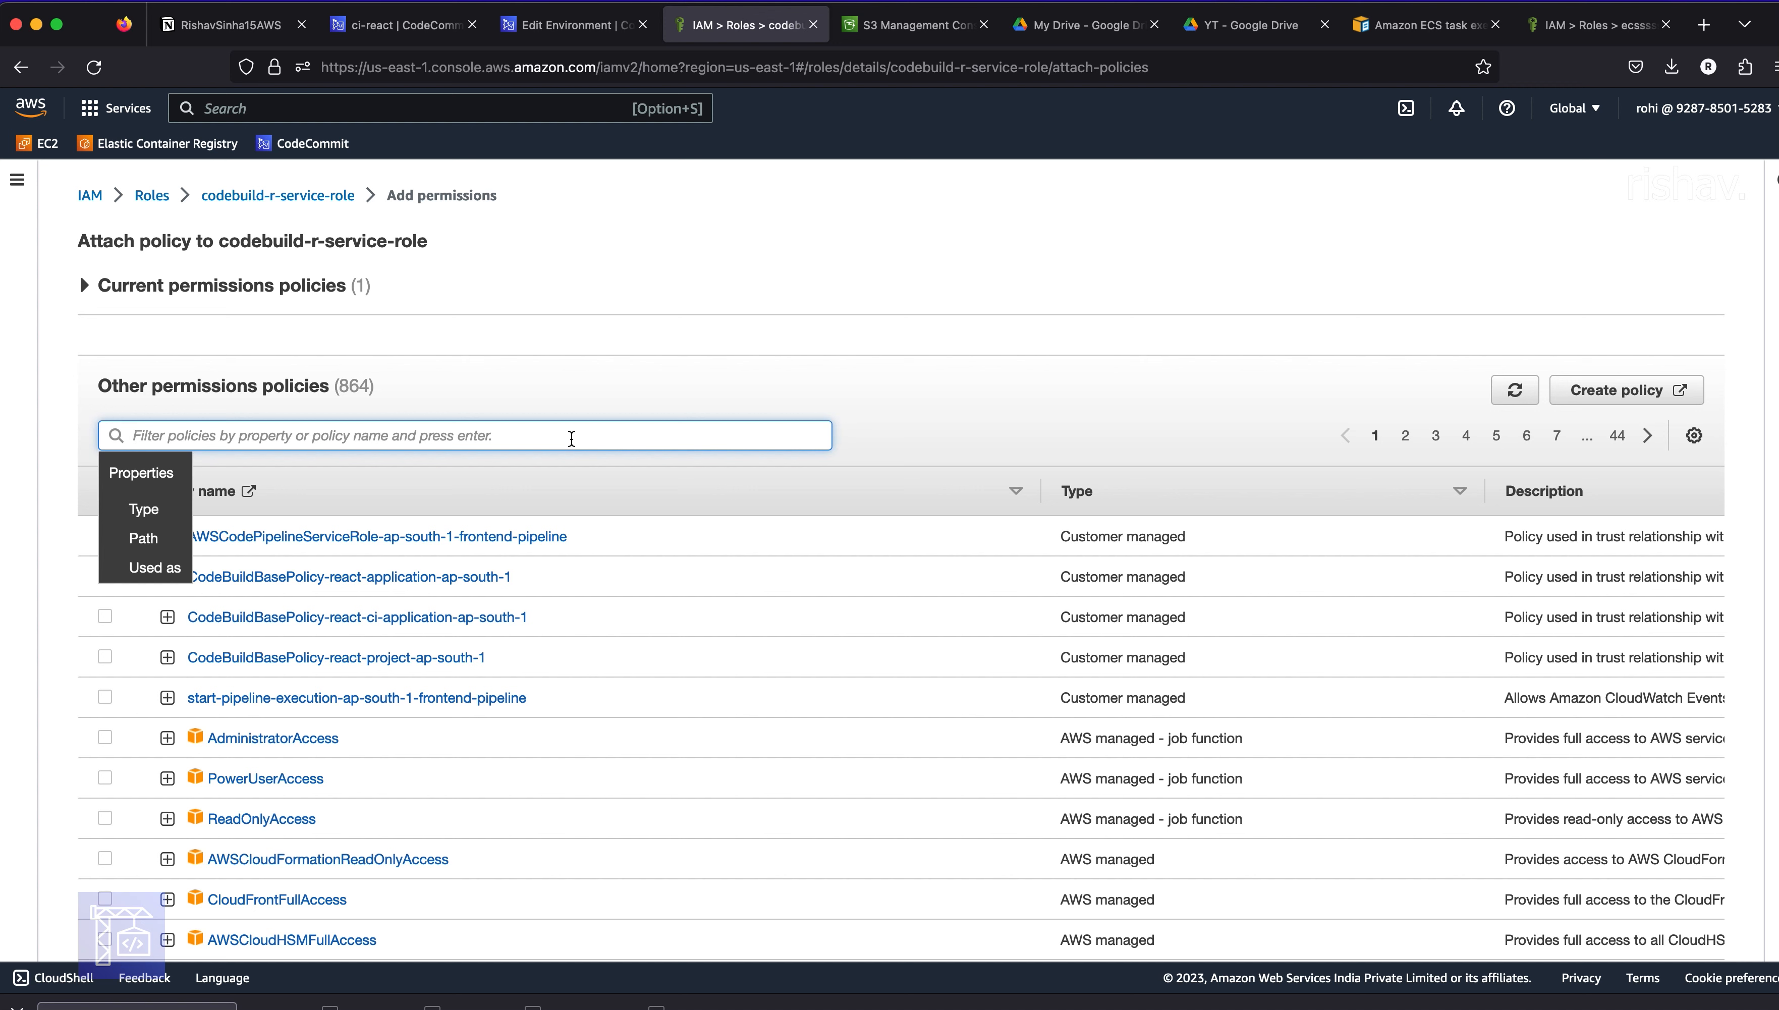
type("ecs")
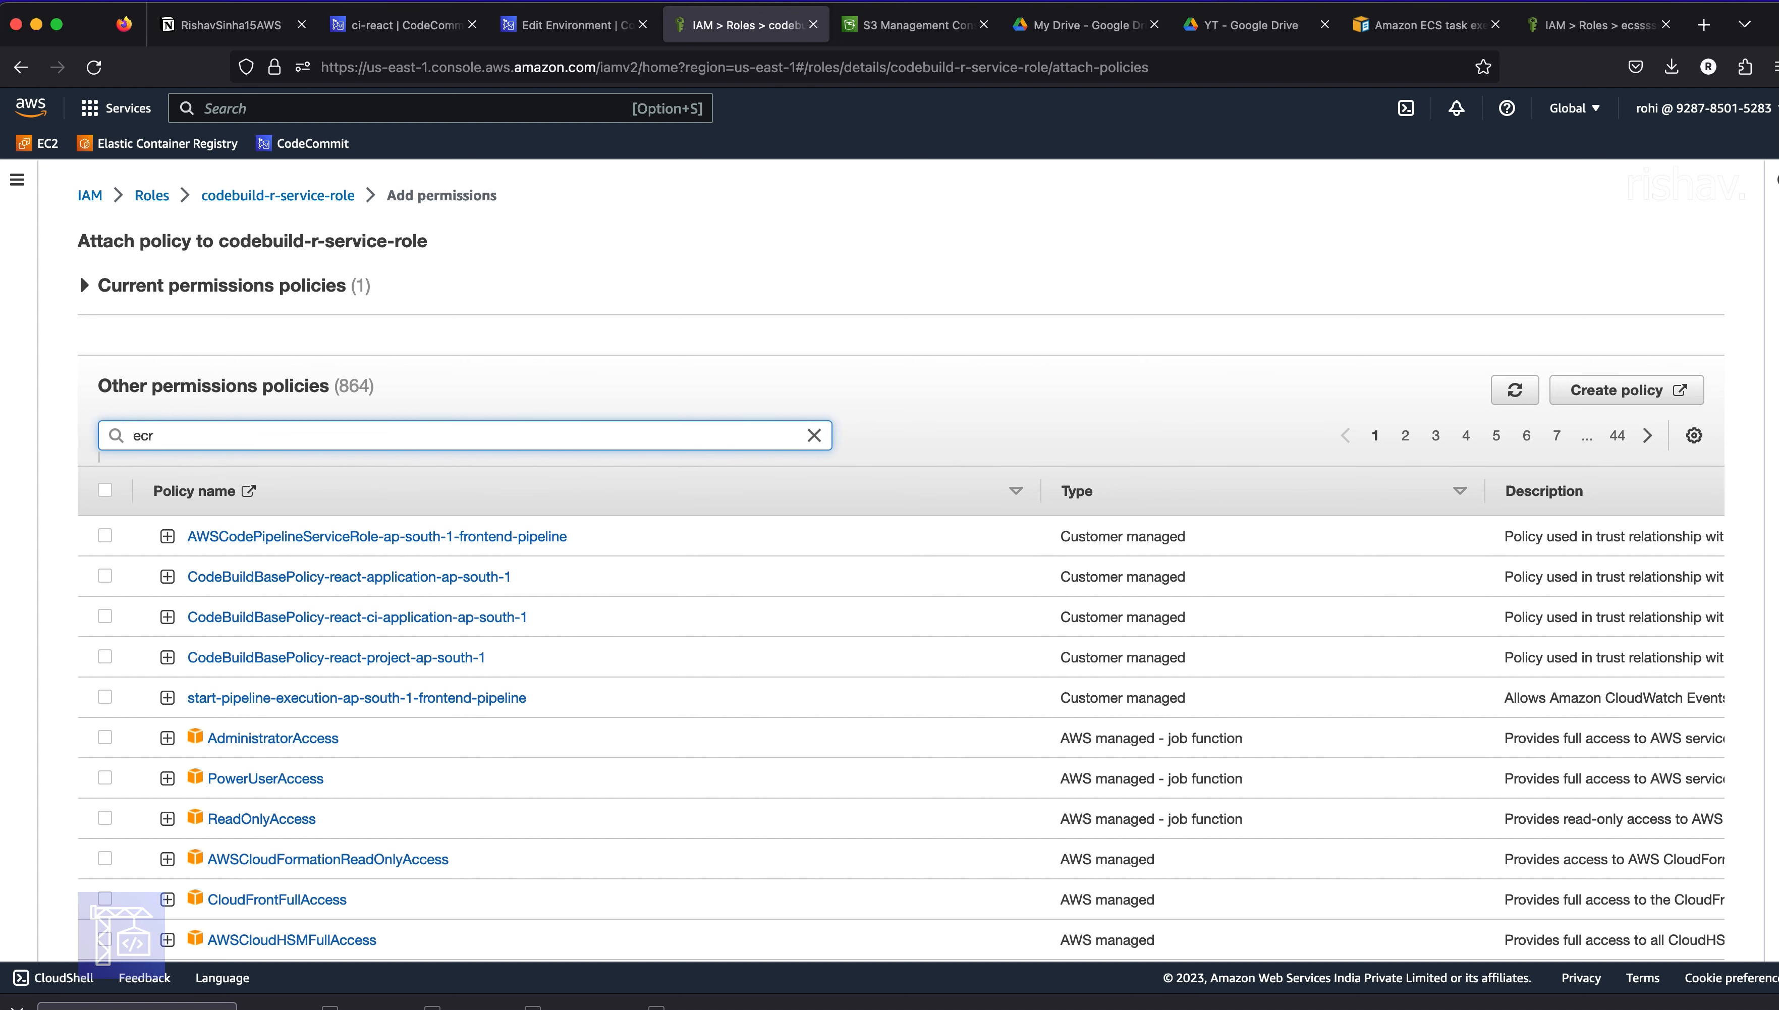
key("Return")
left_click(105, 617)
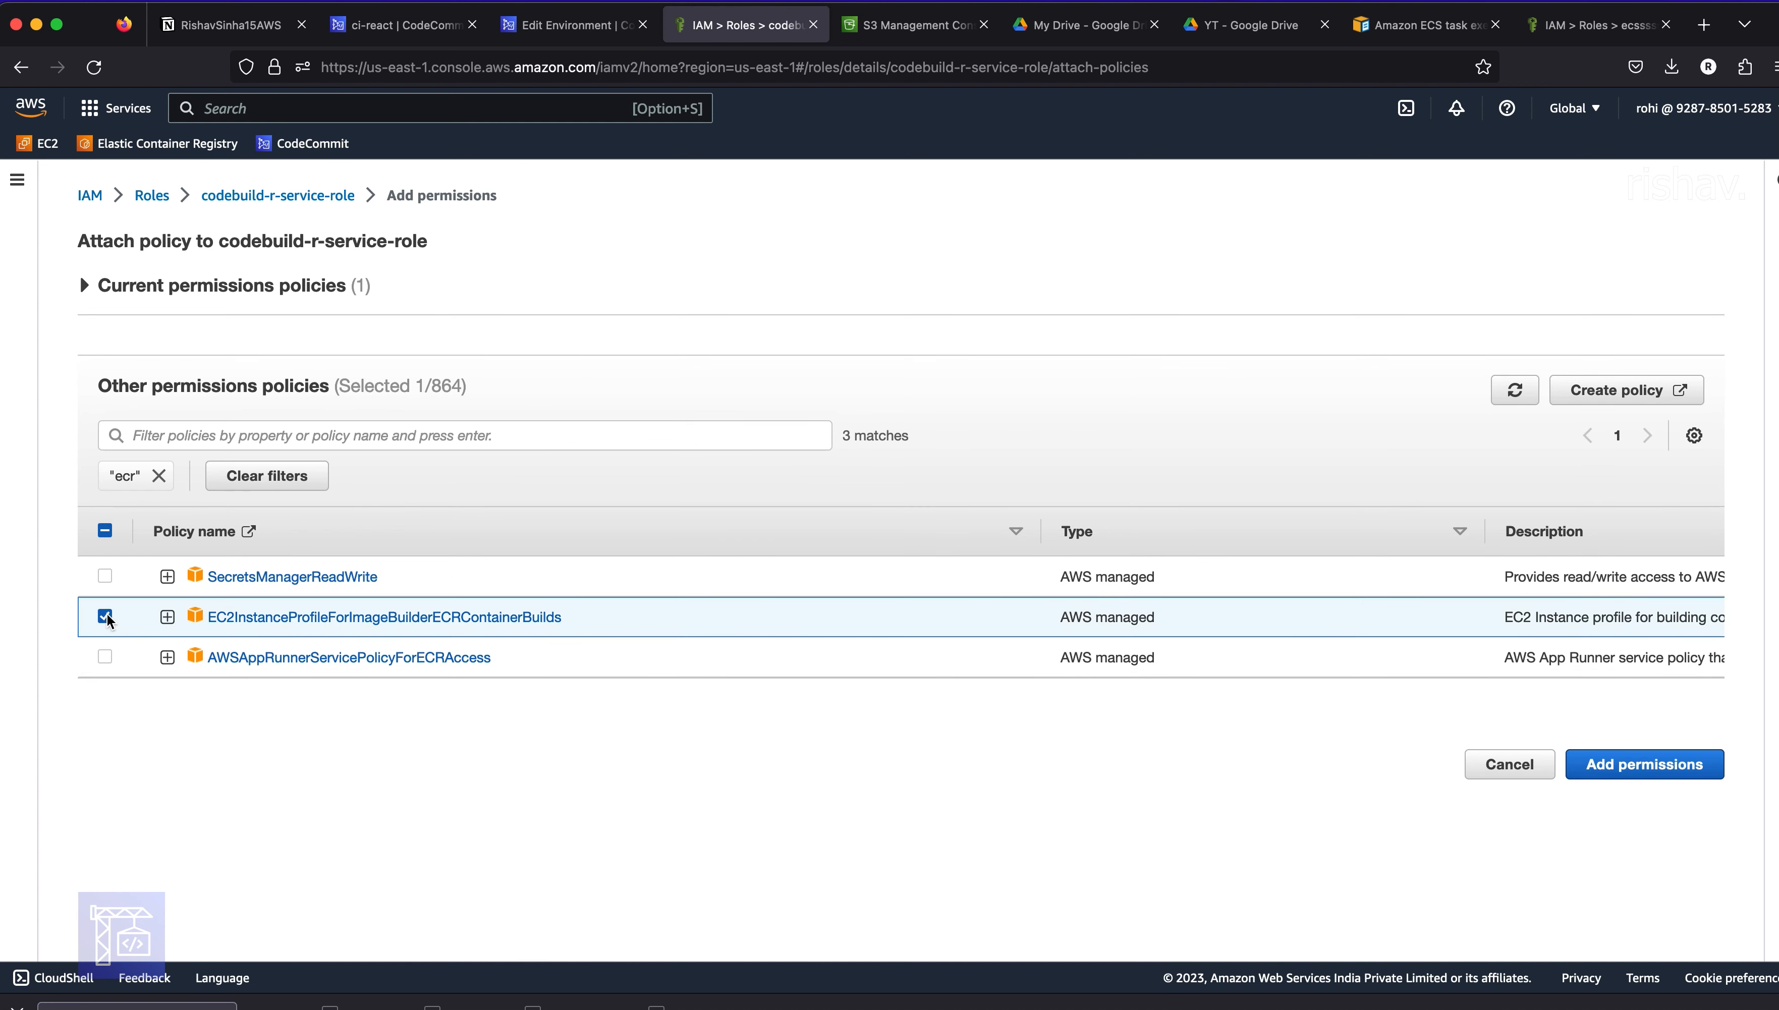
- Filter the policies by "codecommit", select AWSCodeCommitFullAccess as well and add the selected permissions to the role
left_click(237, 437)
type("codeco")
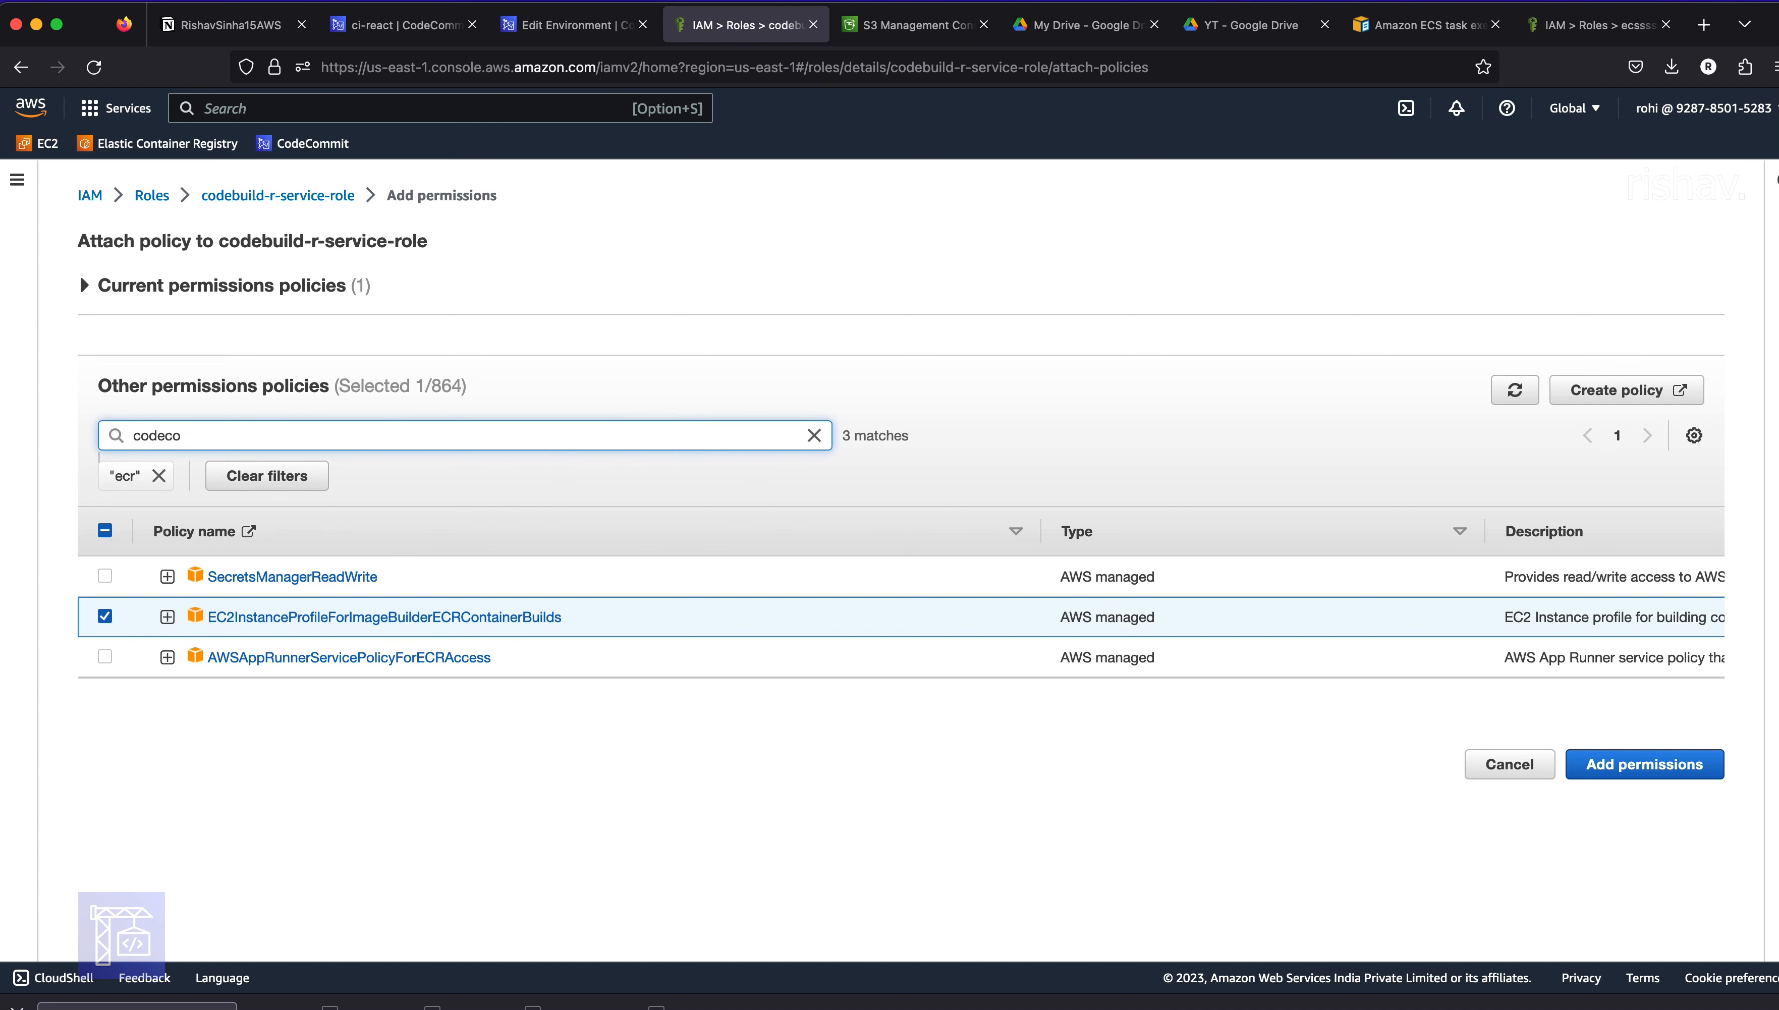
type("mmit")
key("Return")
left_click(104, 575)
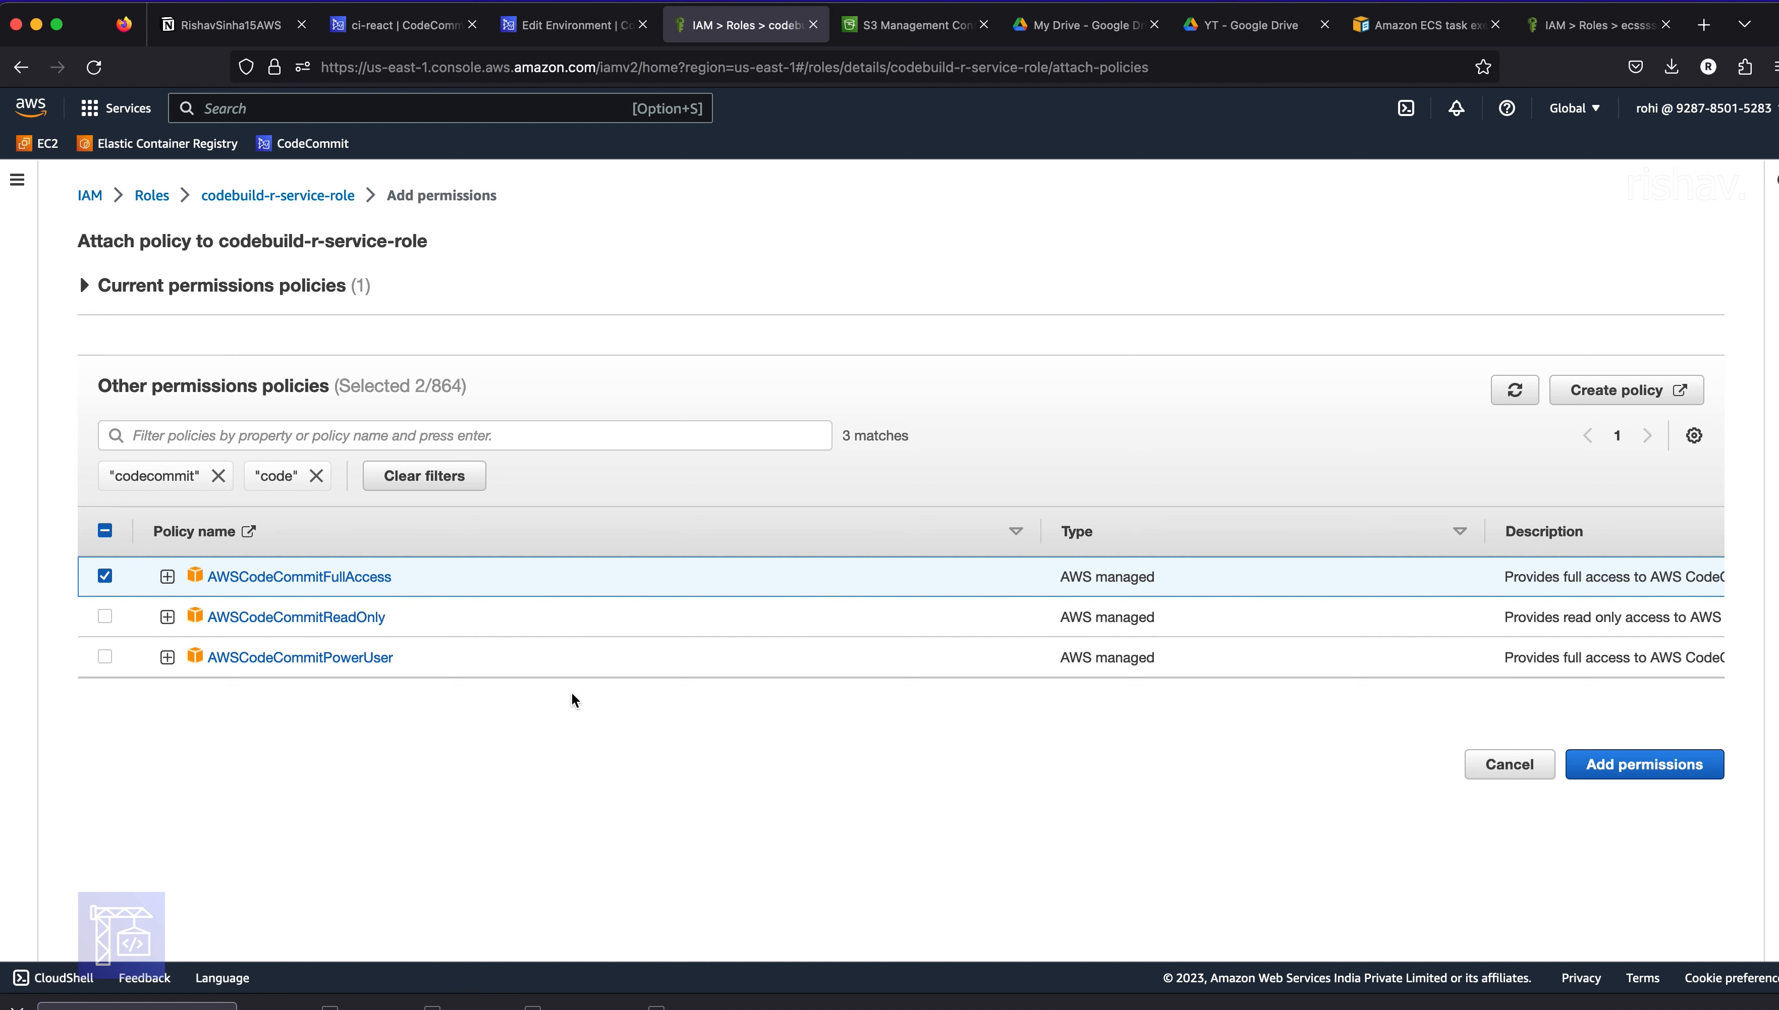
left_click(1619, 771)
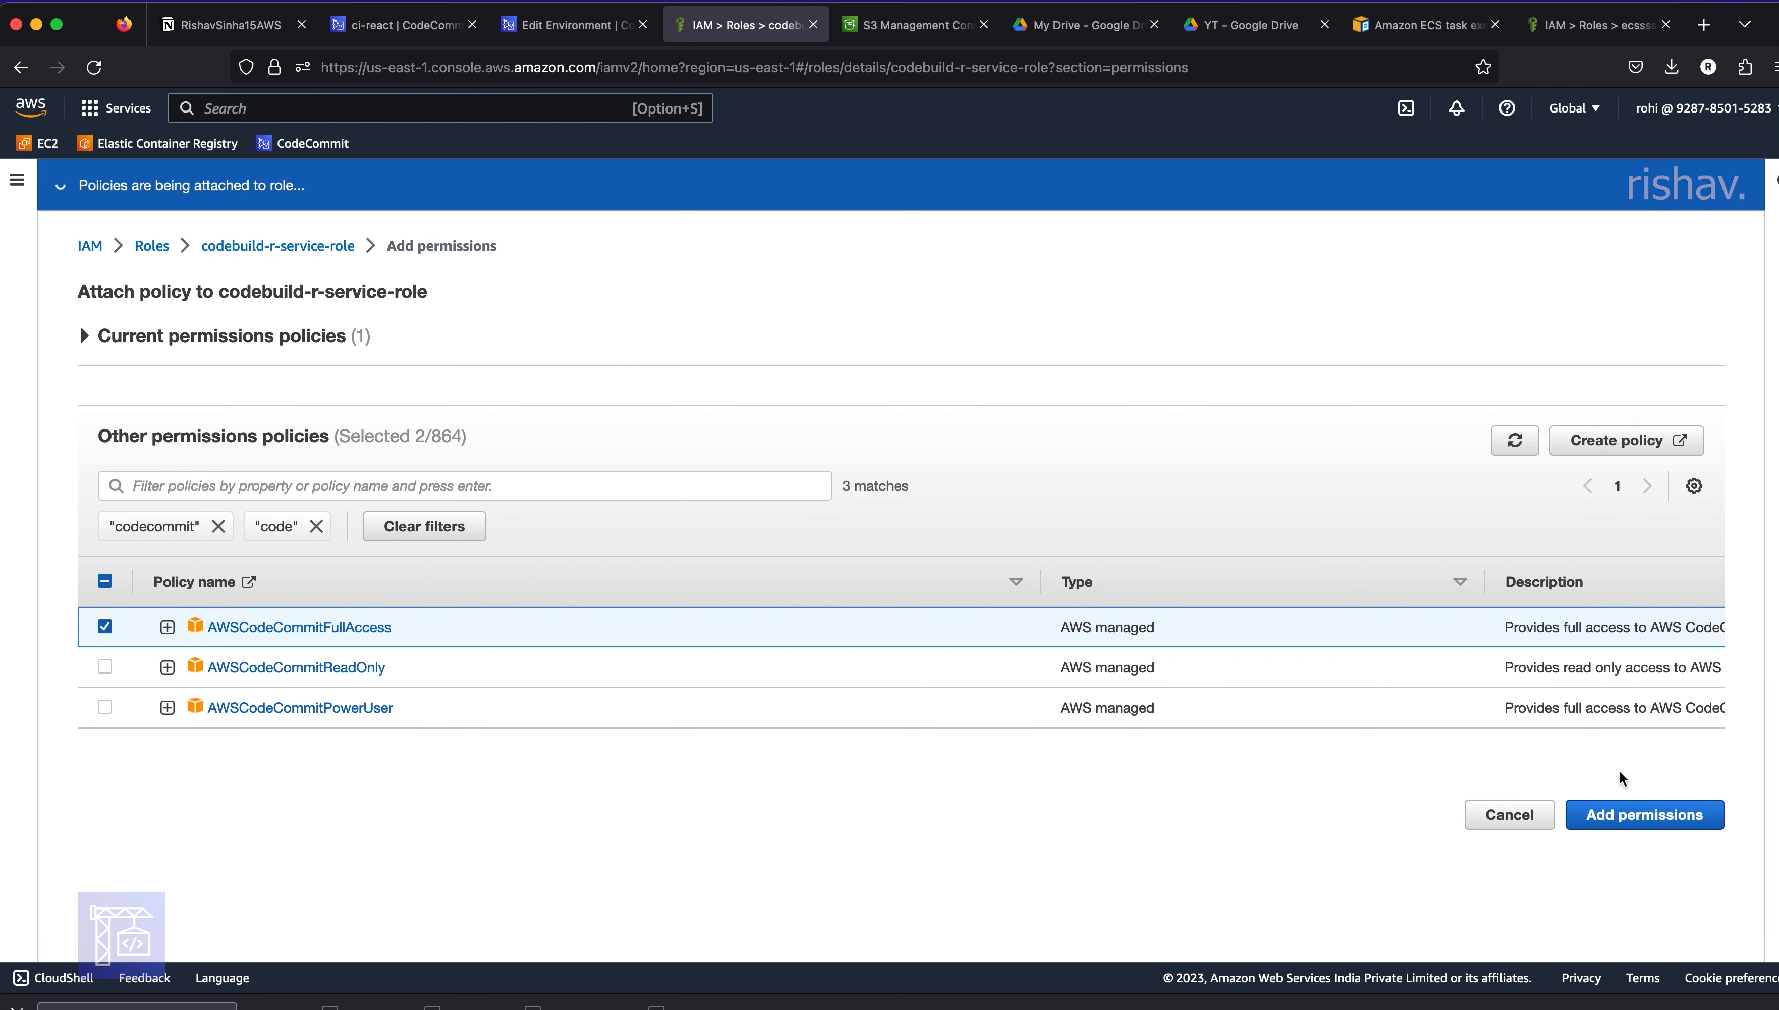
scroll(1071, 651, "down", 3)
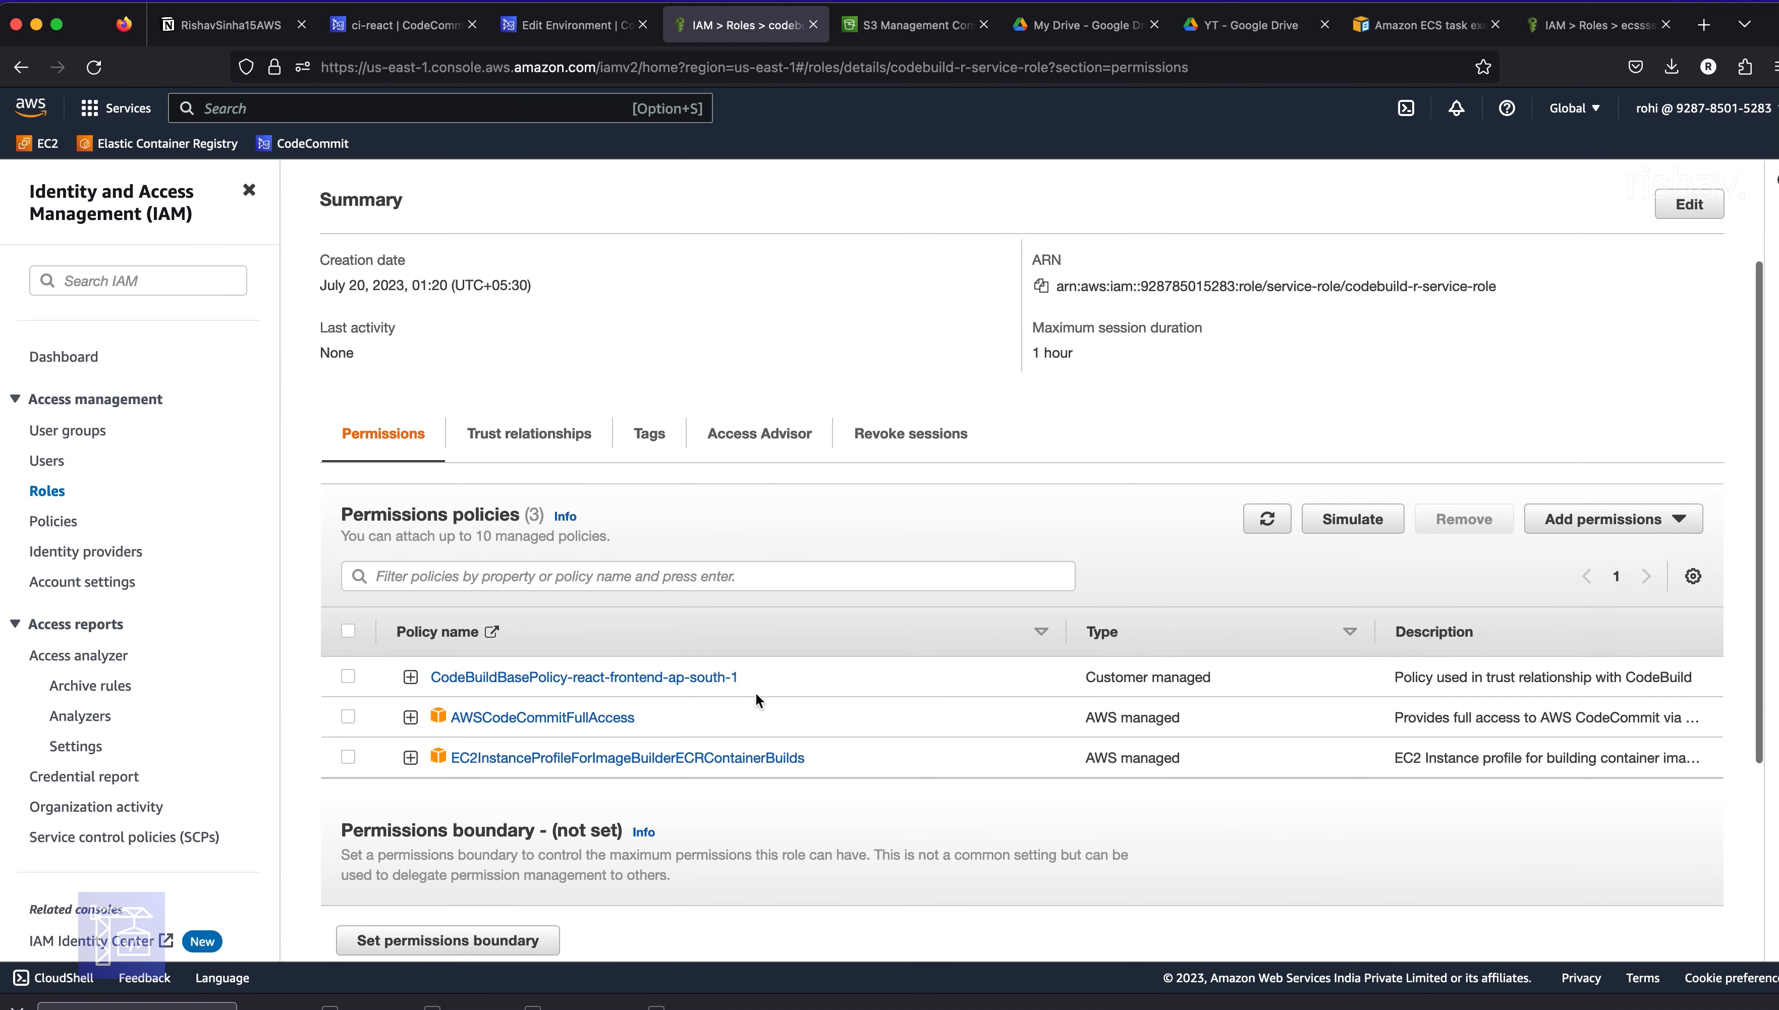
- Open the react-frontend build project in CodeBuild and switch to the unsaved buildspec in VS Code, widening its editor area
key("ctrl+shift+Tab")
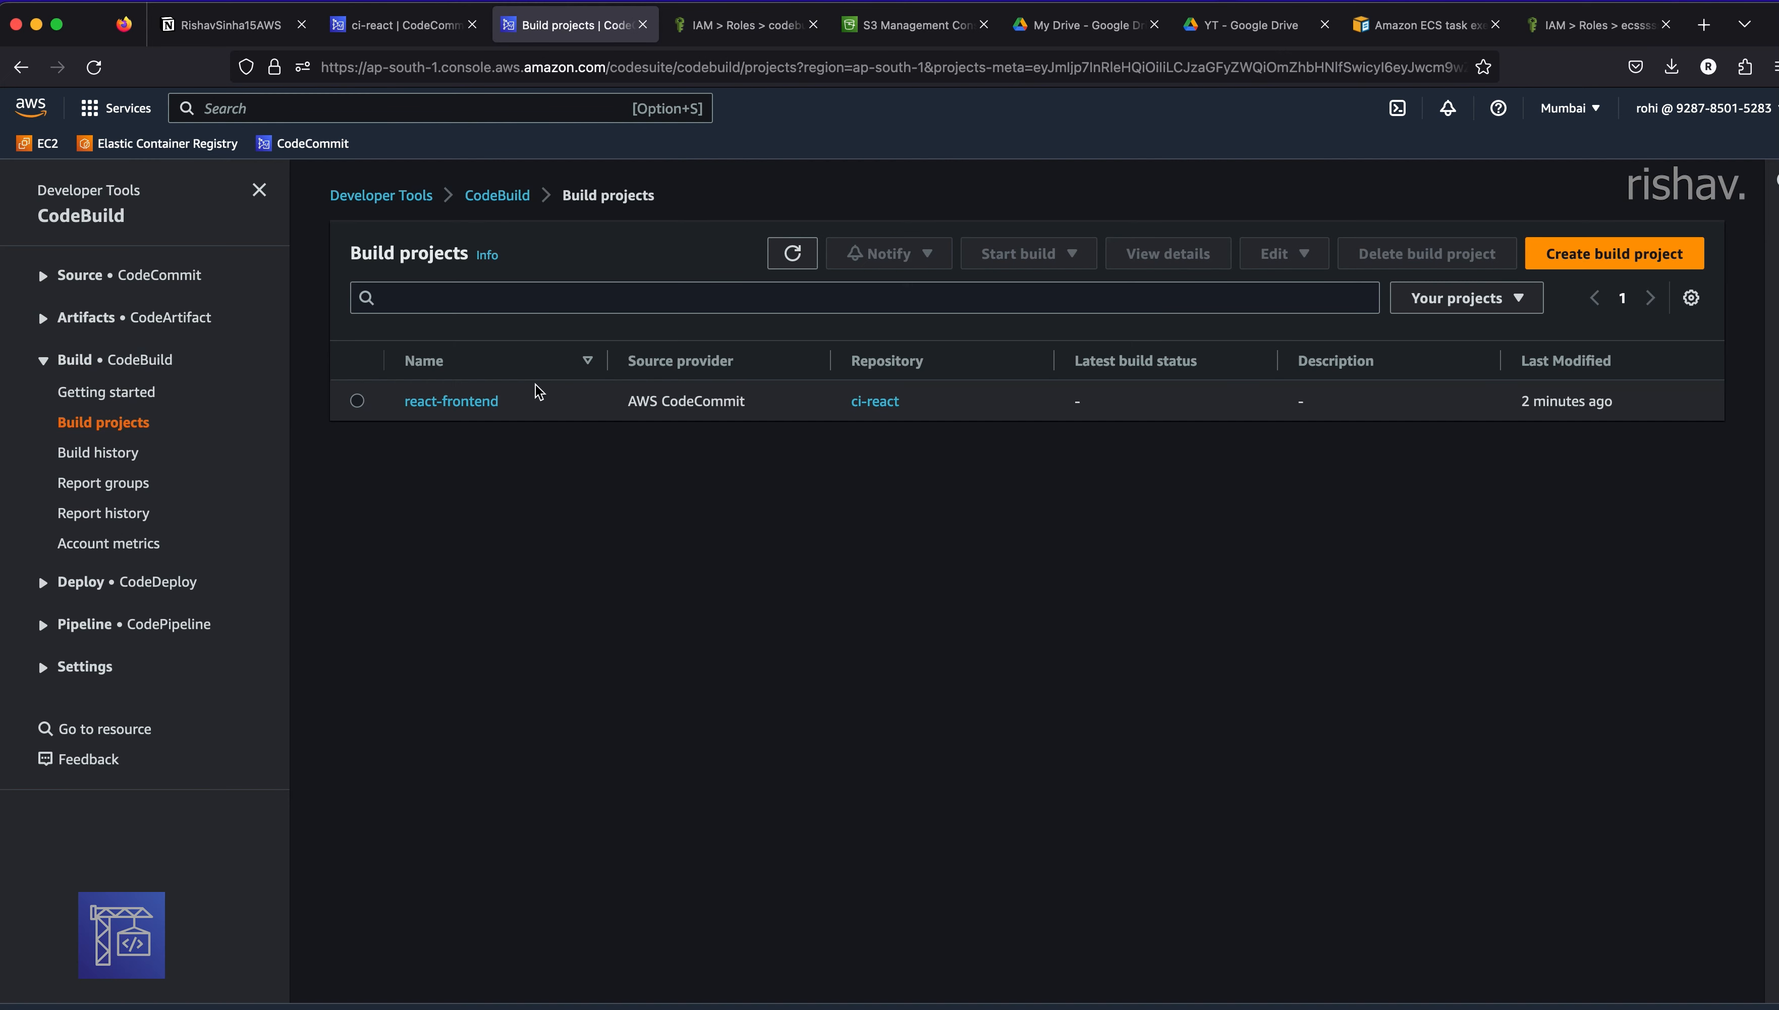
left_click(476, 396)
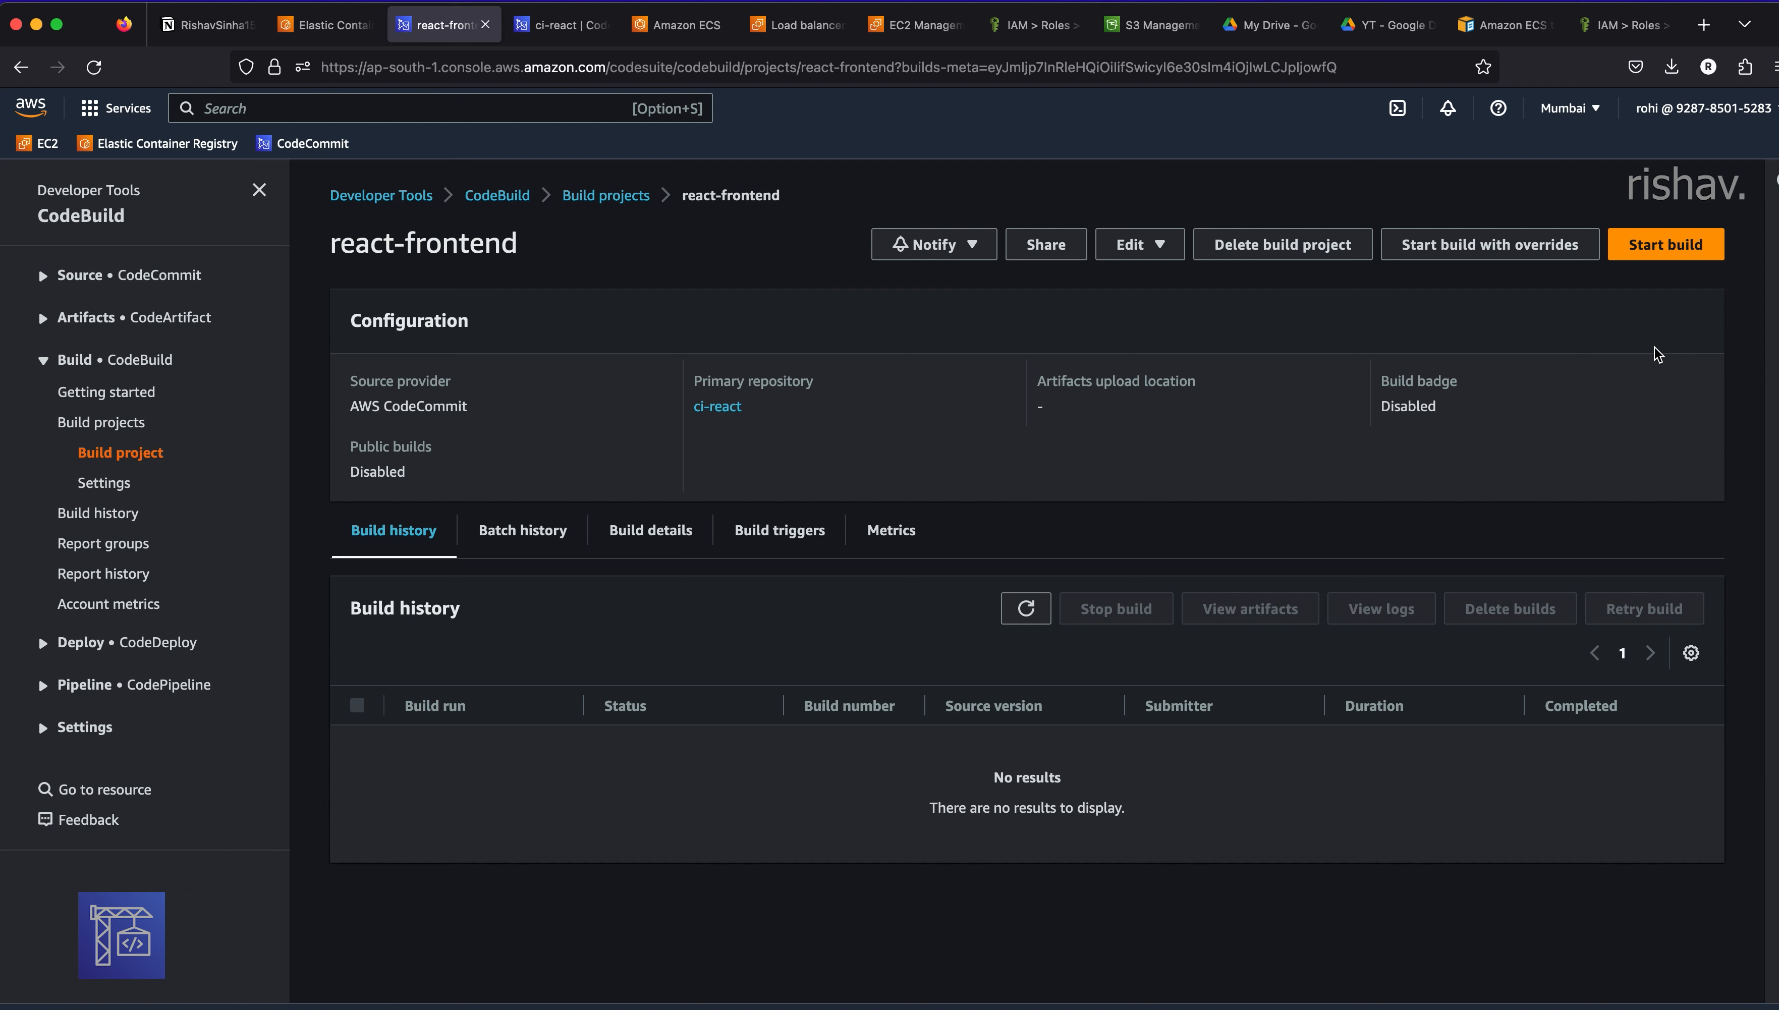
key("super+Tab")
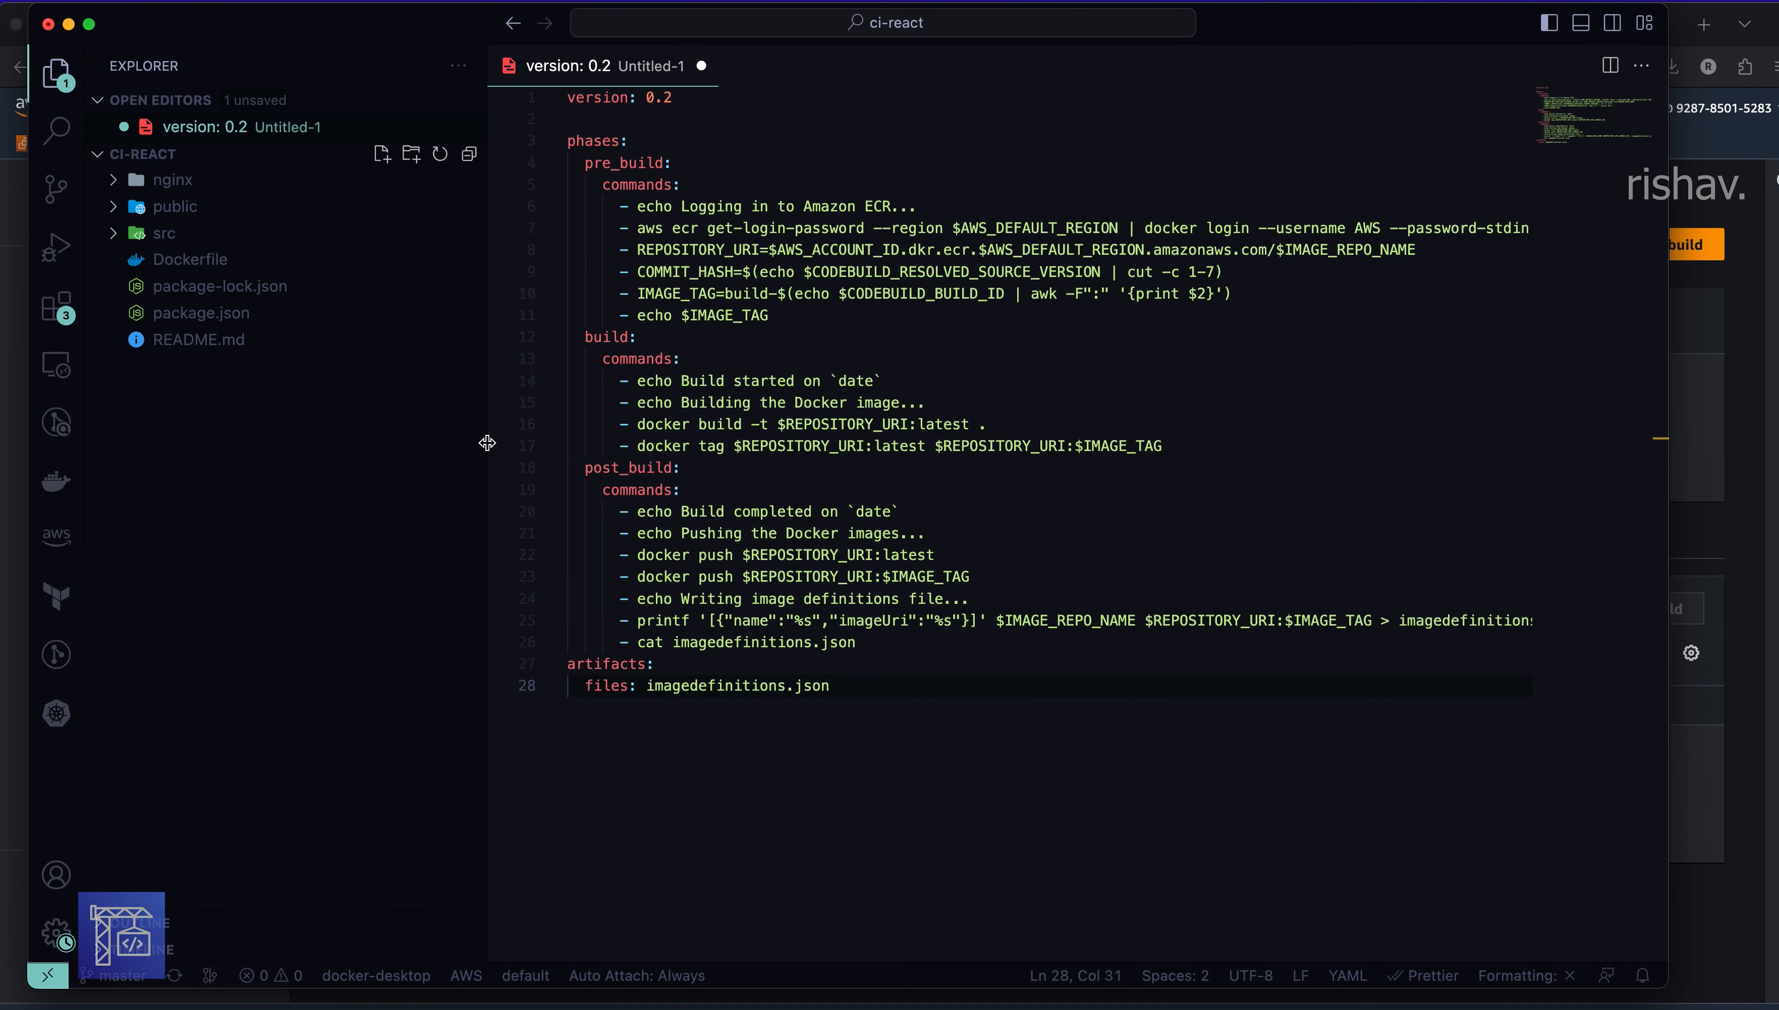
left_click_drag(486, 445, 383, 442)
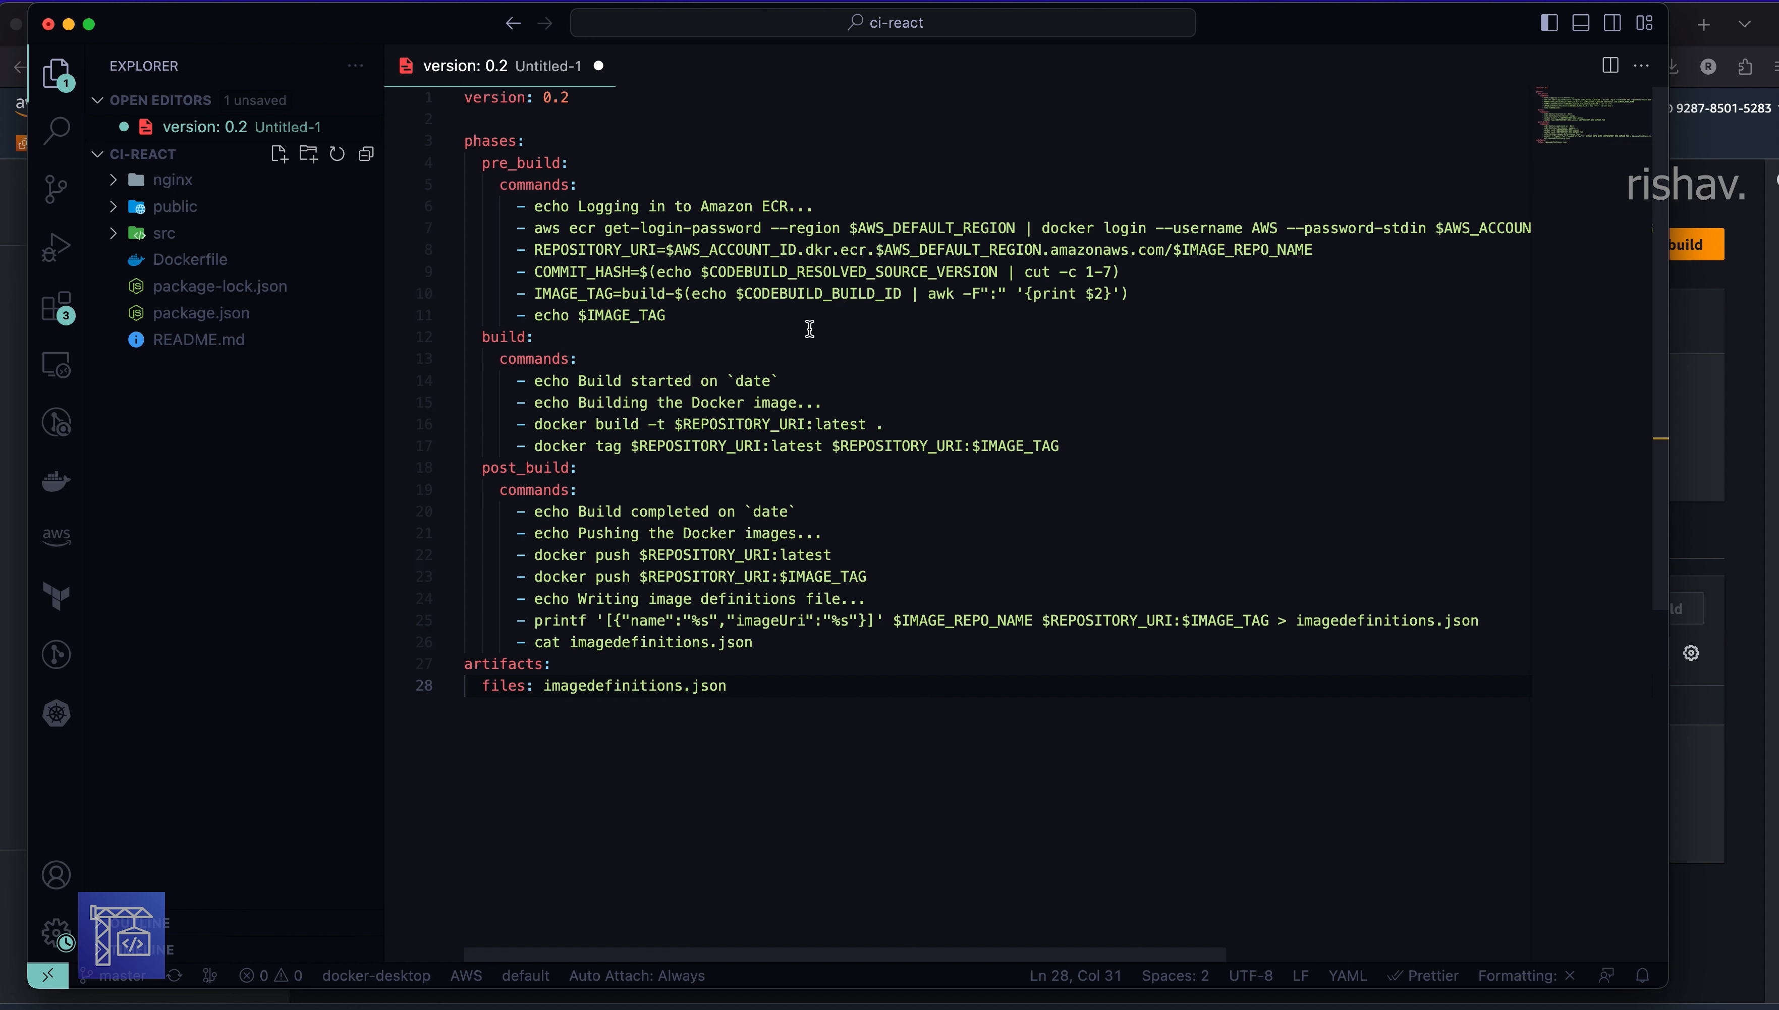
- Examine the buildspec's version line and its pre_build, build and post_build phases
key("Up")
double_click(494, 97)
left_click(584, 97)
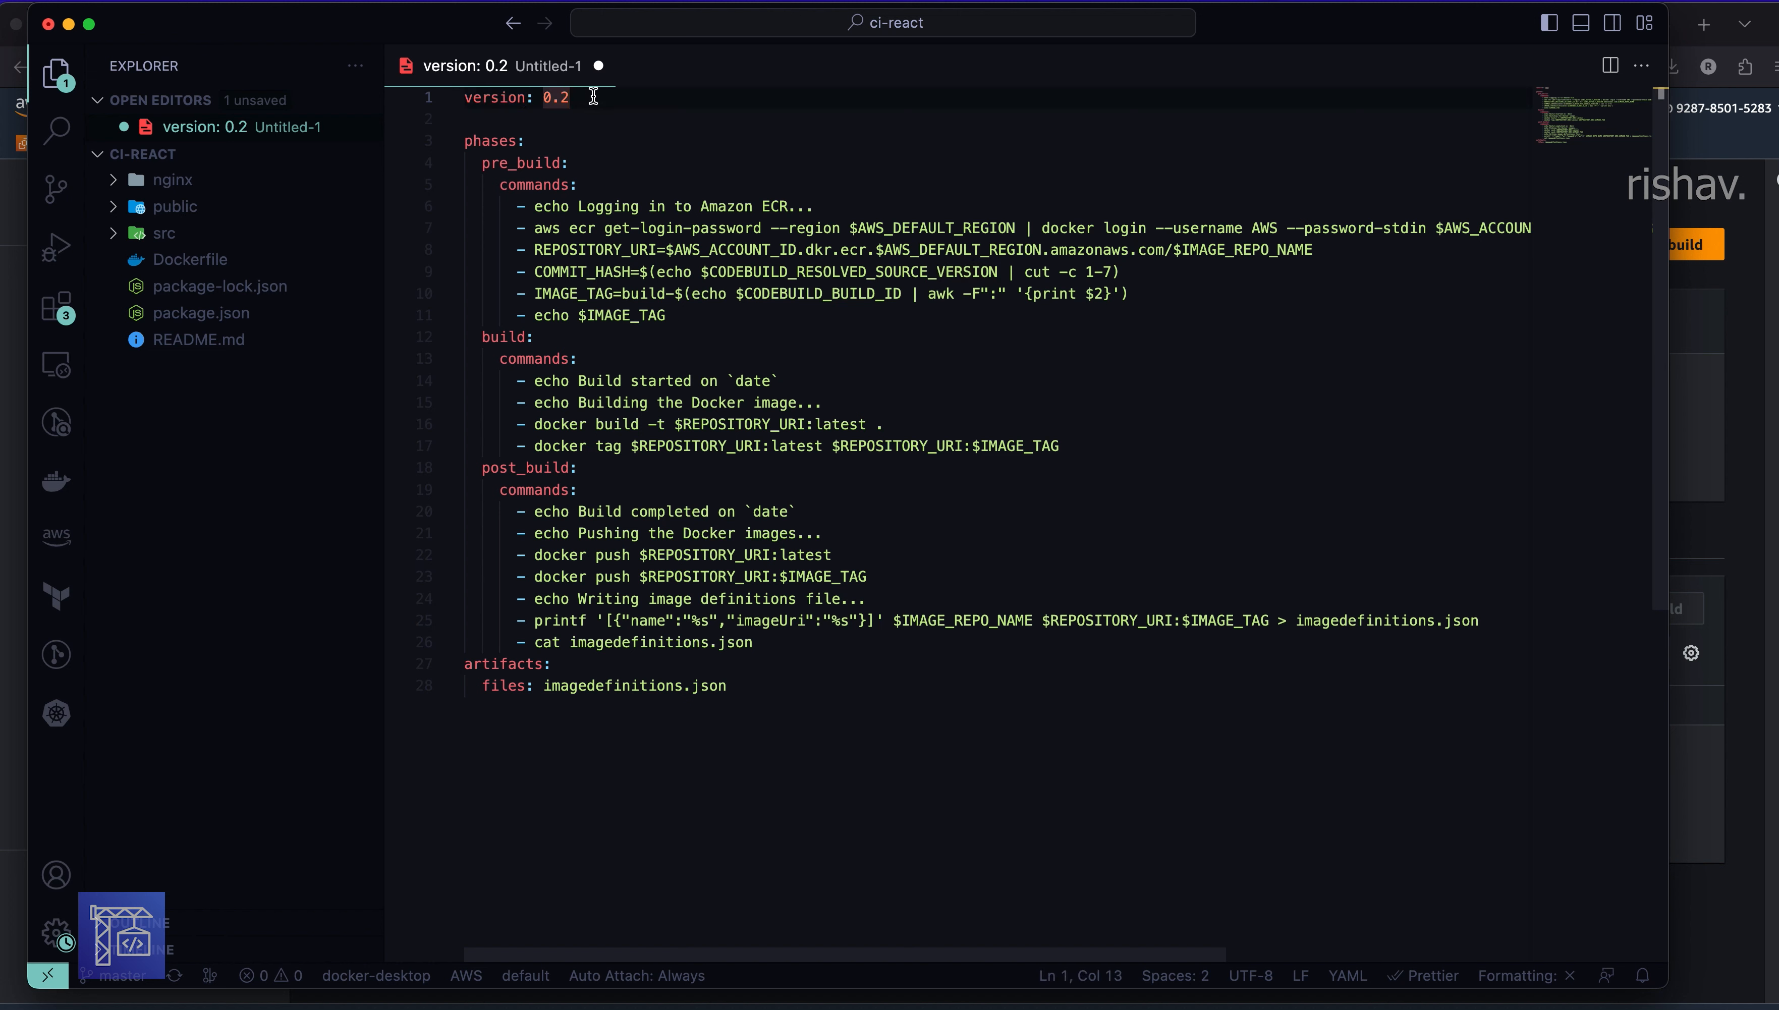
left_click_drag(548, 138, 565, 185)
left_click(493, 138)
double_click(493, 139)
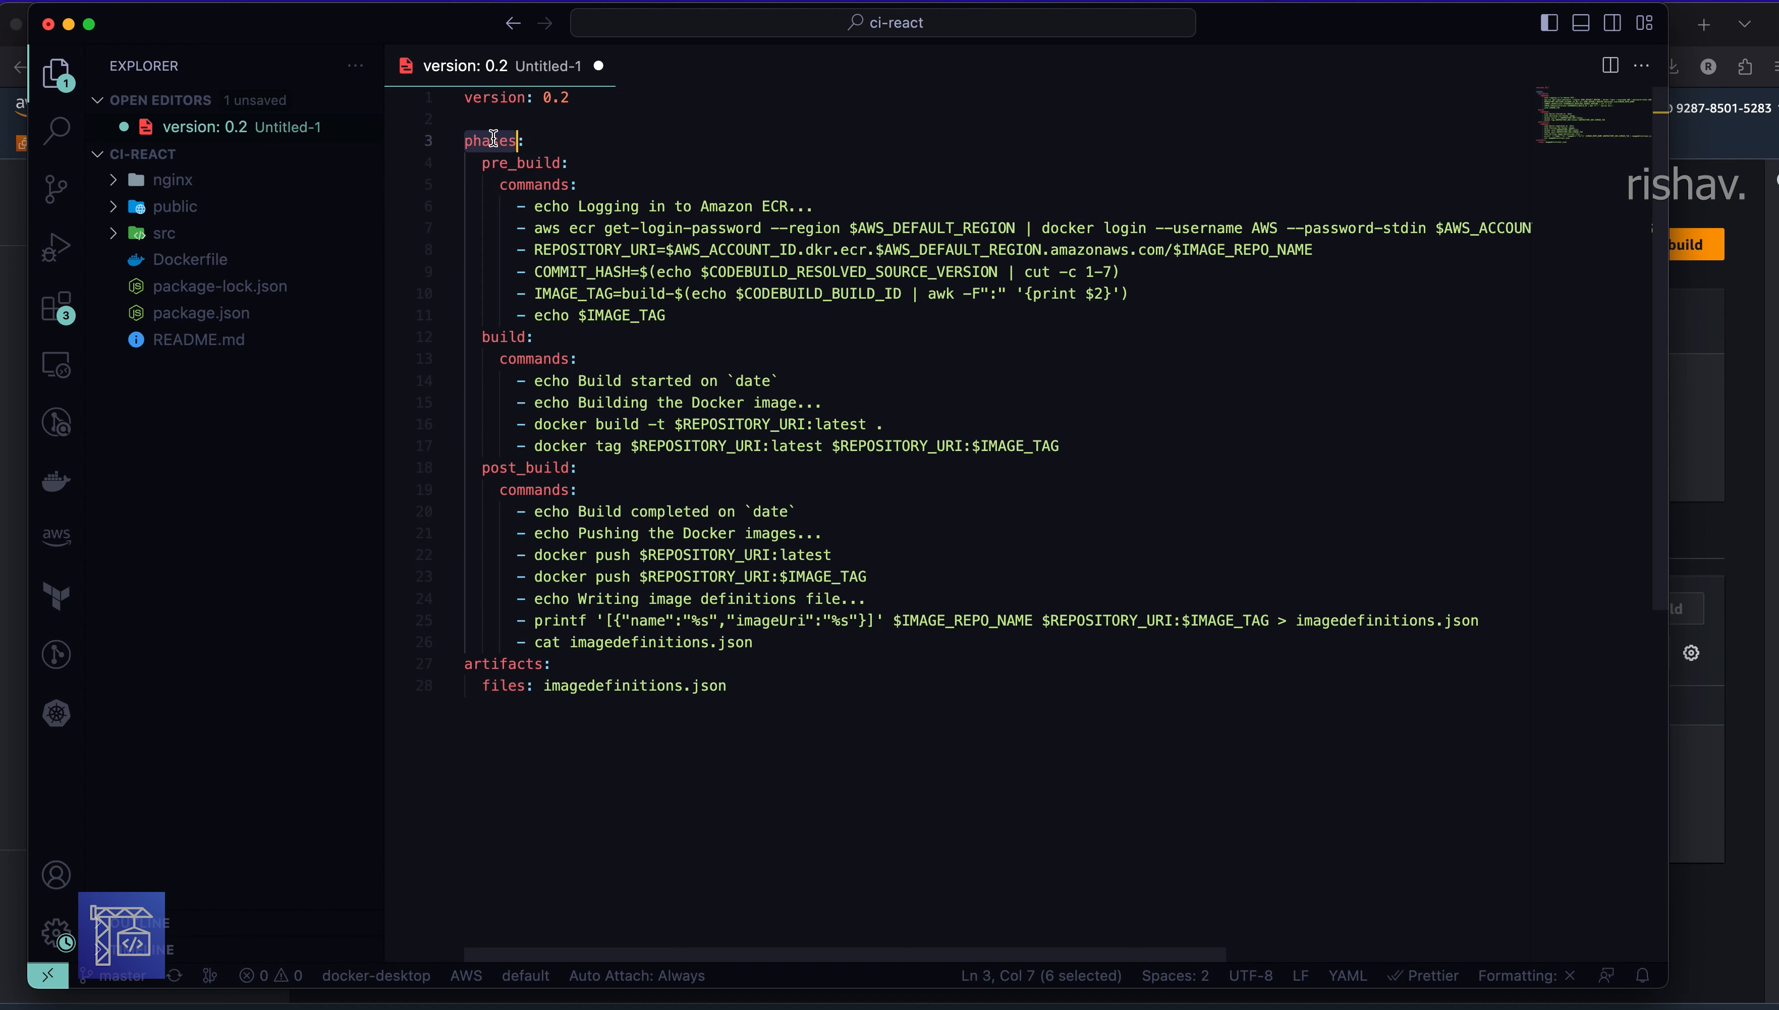
double_click(528, 163)
double_click(508, 332)
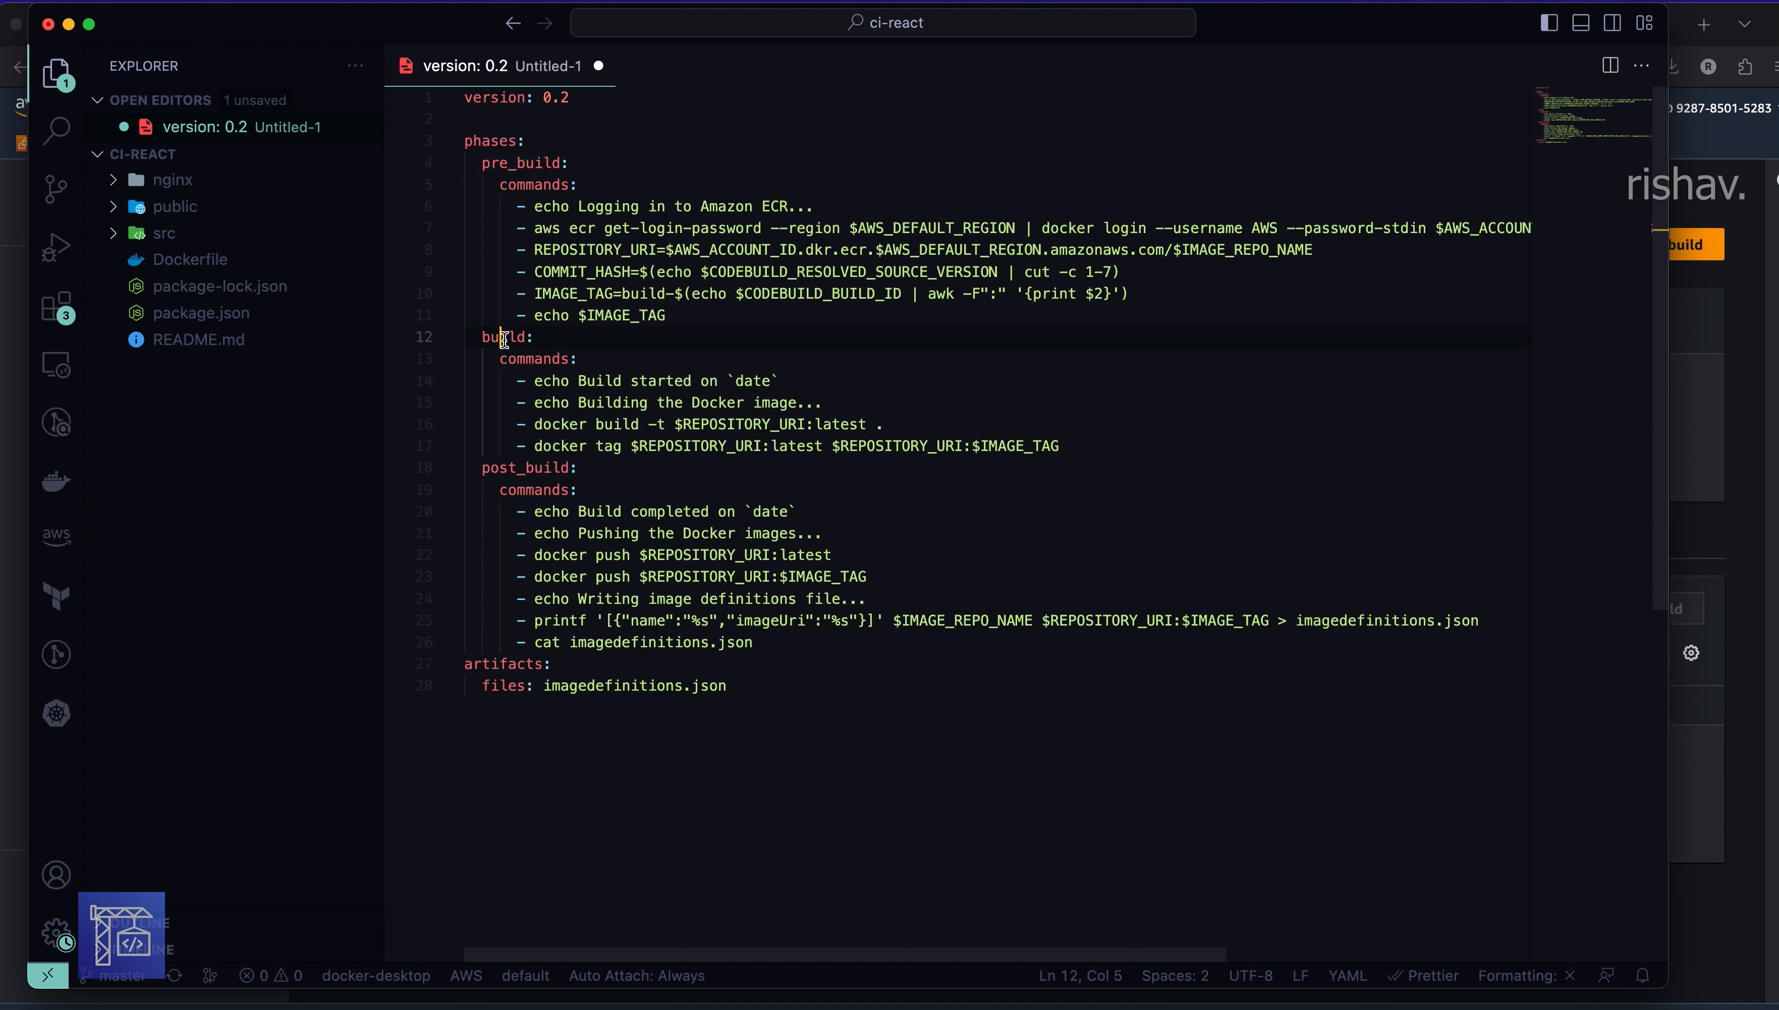
left_click(509, 466)
double_click(509, 466)
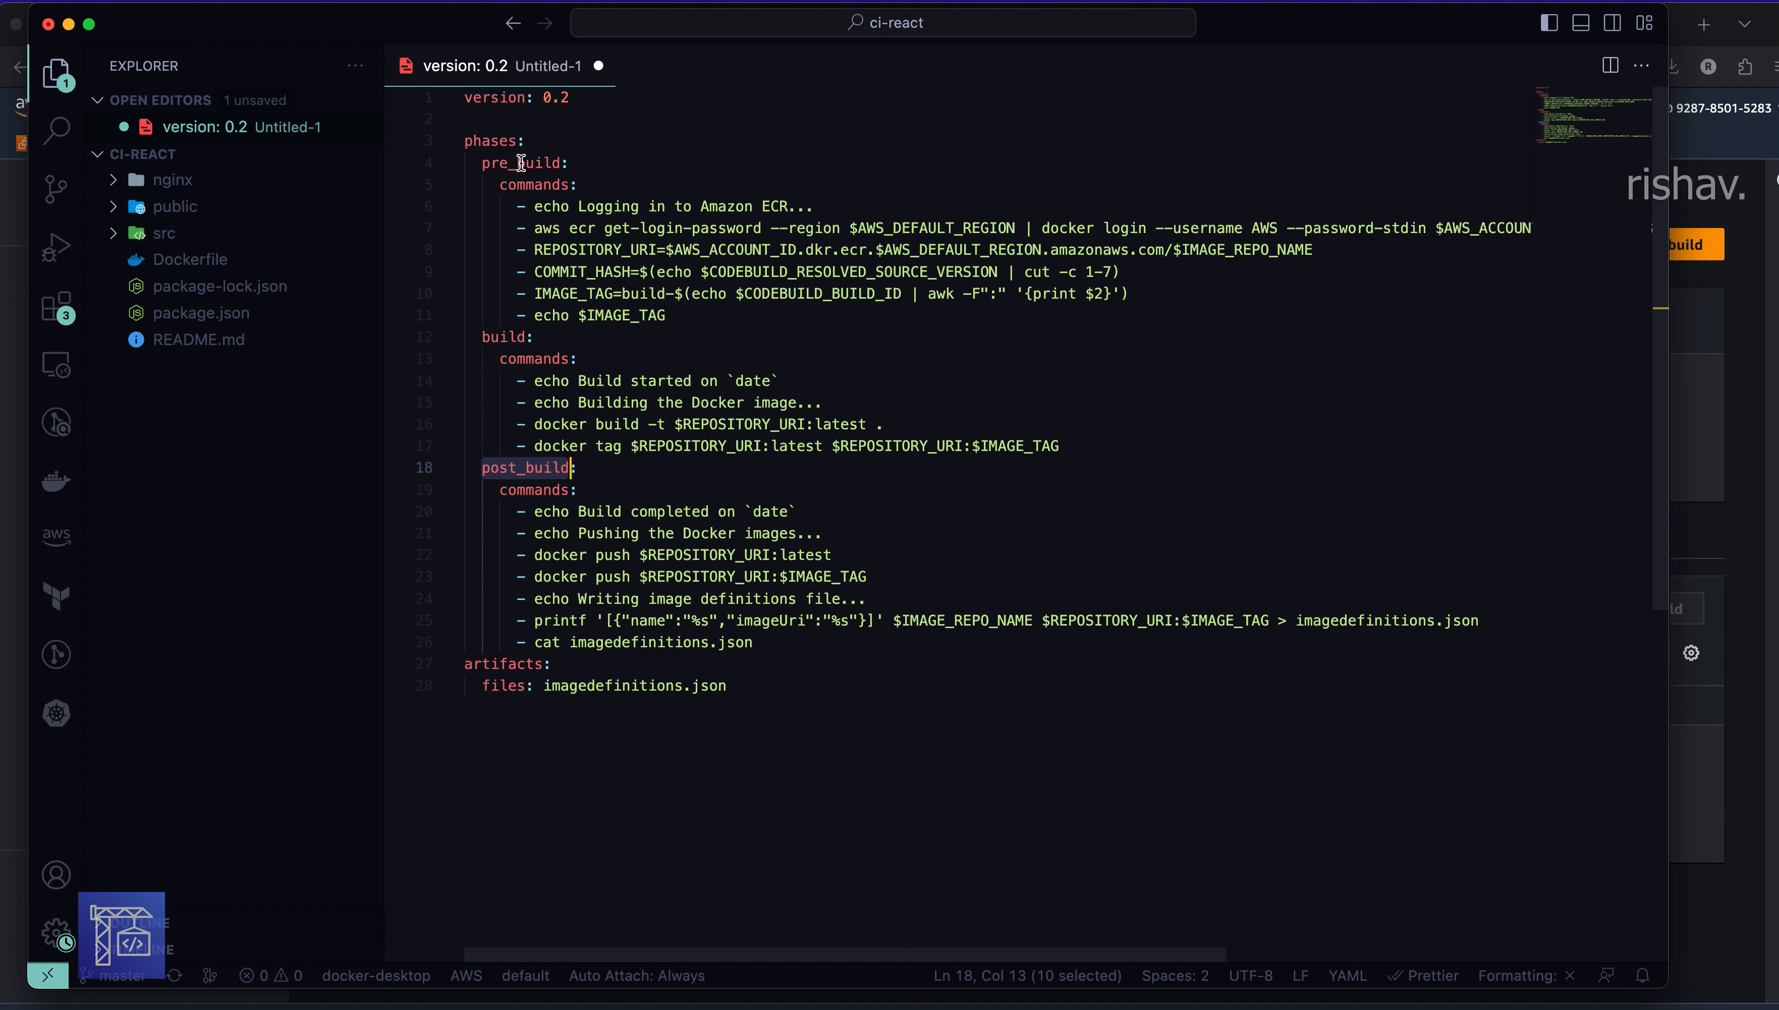
double_click(548, 162)
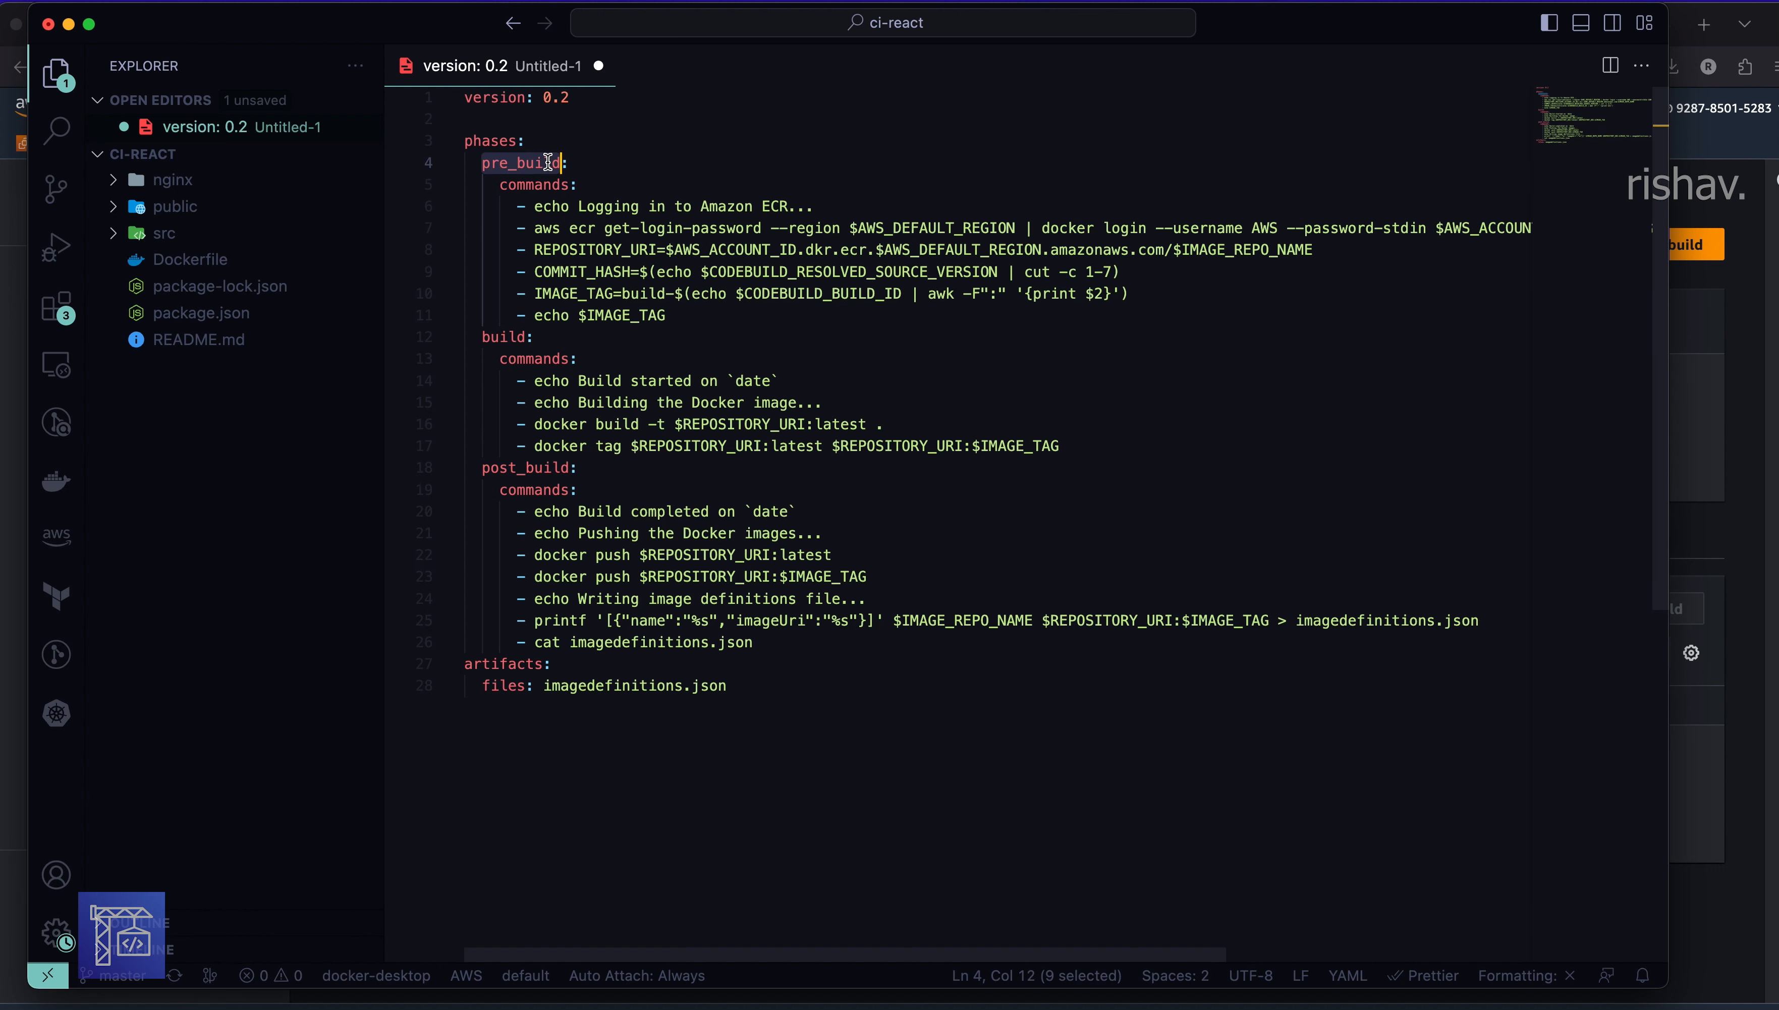
left_click(508, 337)
double_click(529, 165)
left_click(509, 337)
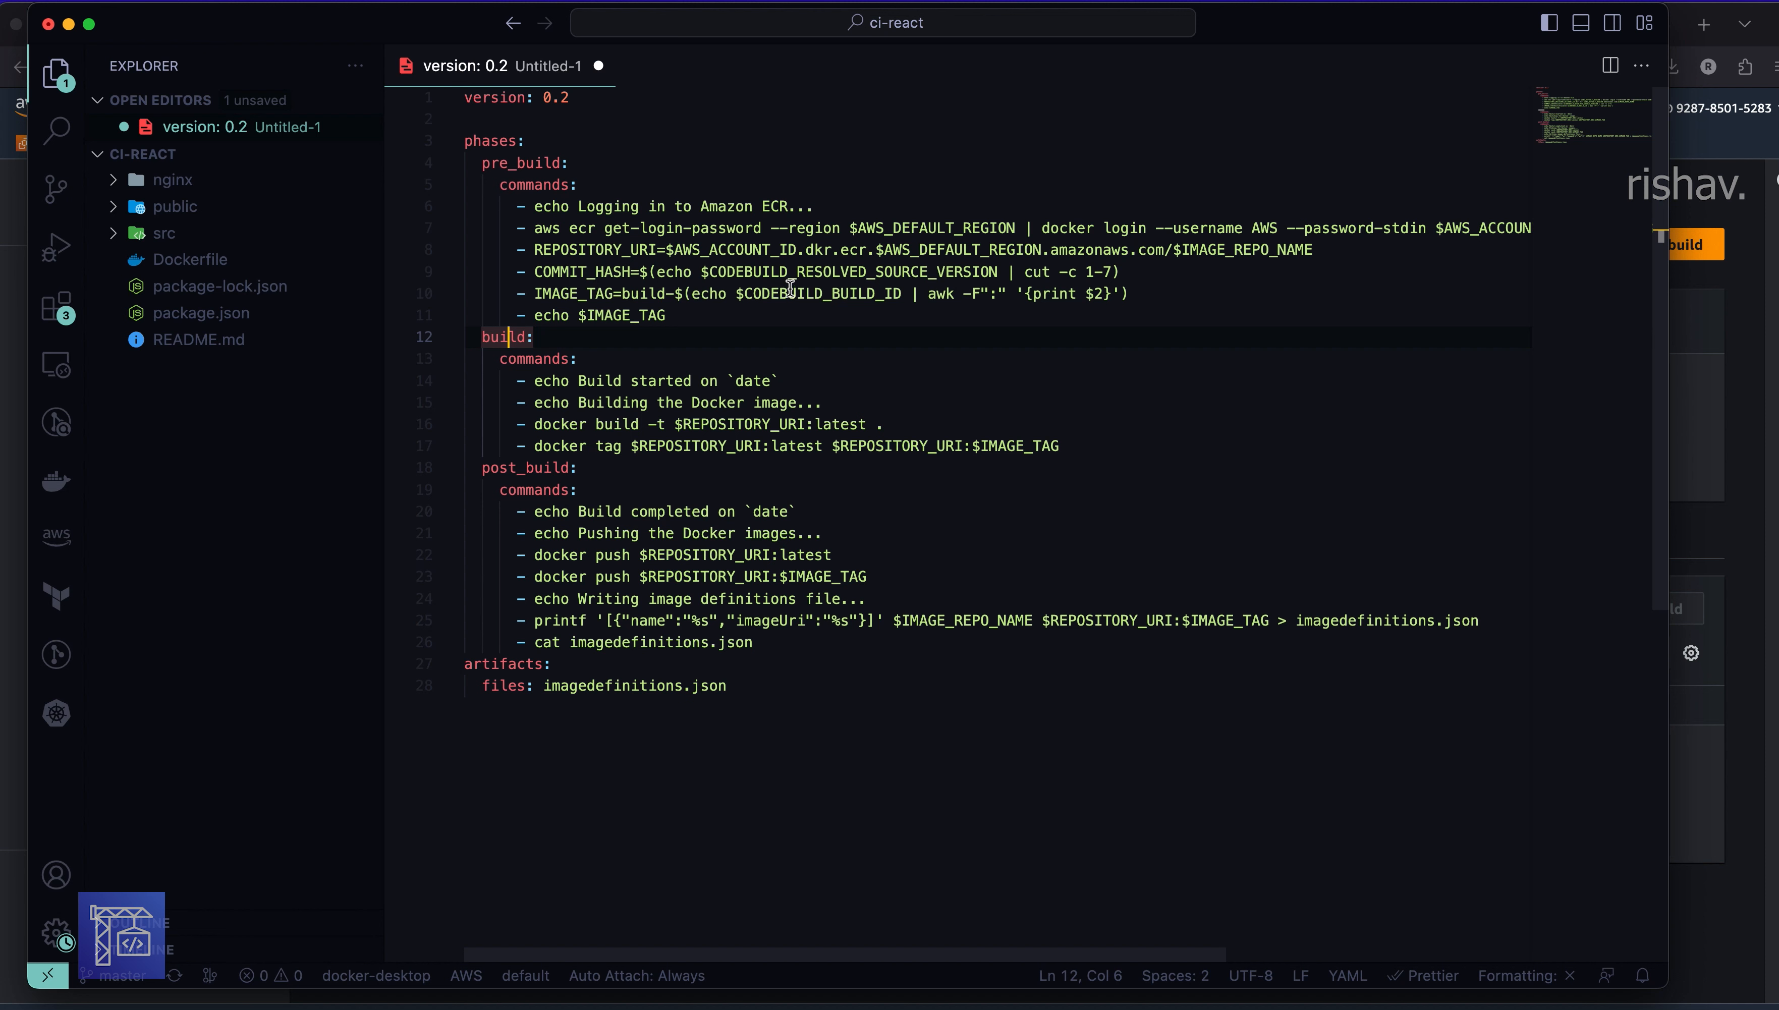
- Examine the region and repository variables in the pre_build commands and the imagedefinitions.json entry under artifacts
double_click(900, 227)
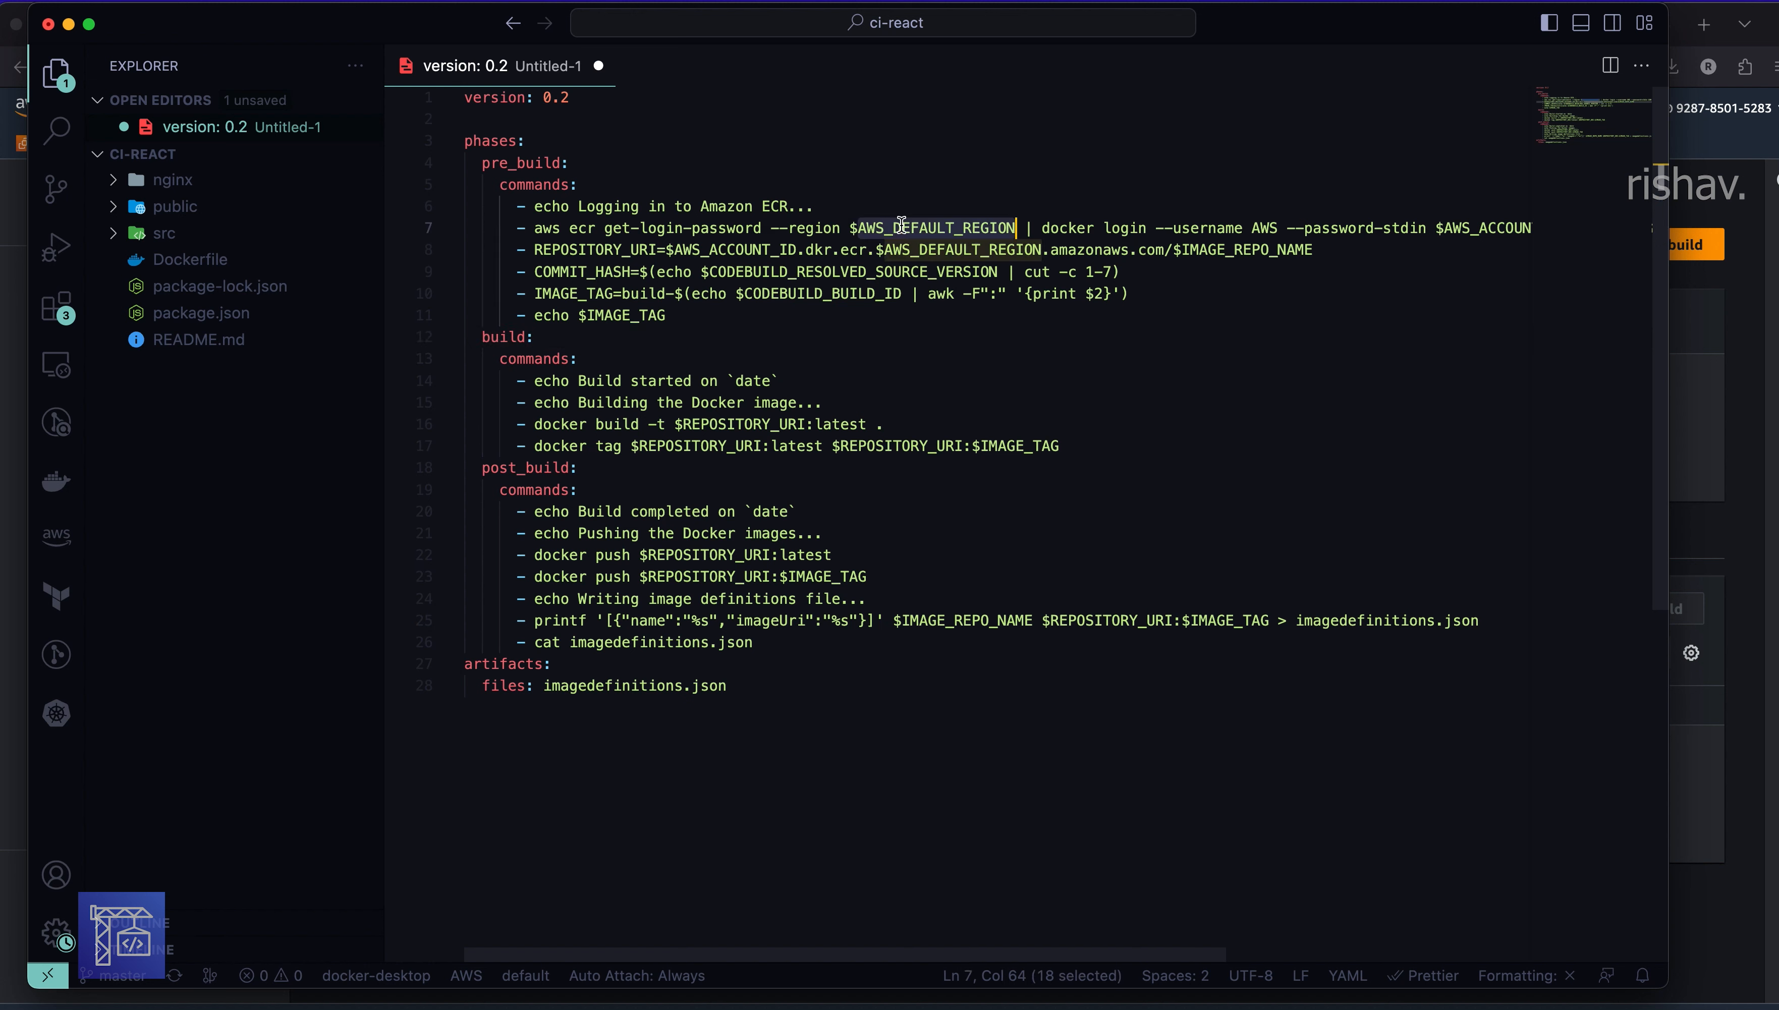
double_click(1013, 249)
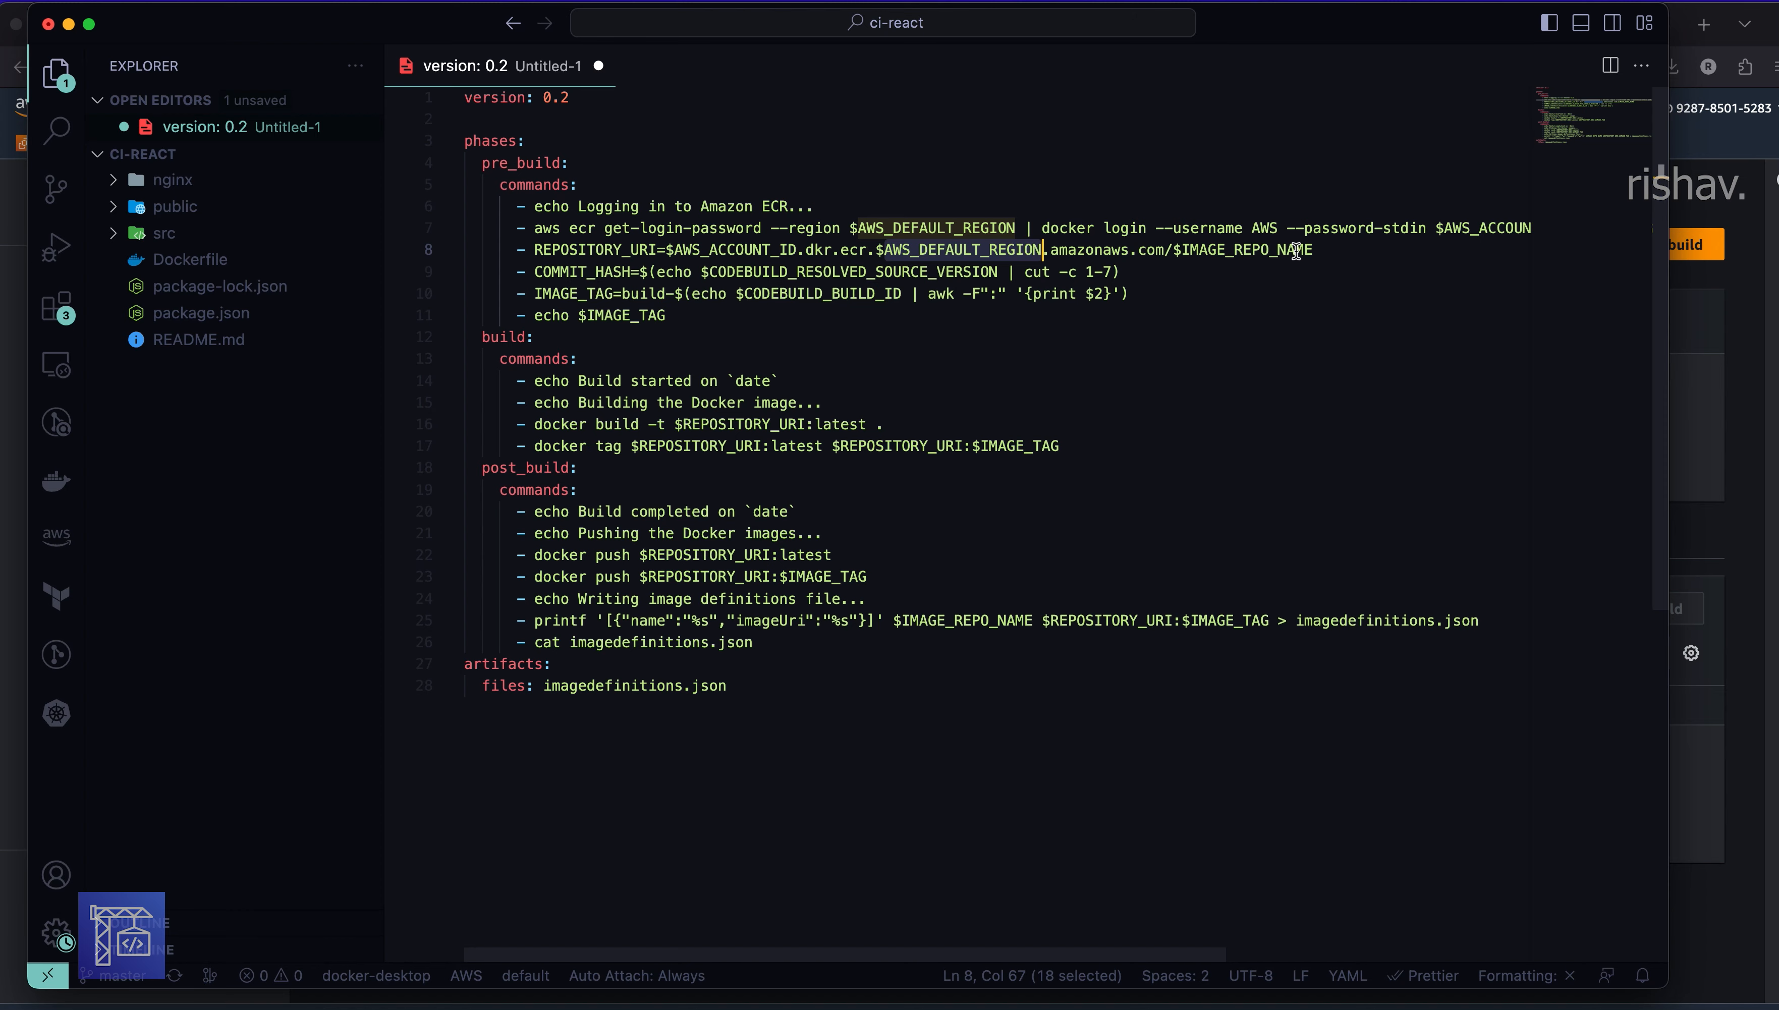
scroll(1337, 240, "right", 6)
double_click(1276, 215)
scroll(1275, 216, "left", 6)
scroll(761, 432, "down", 1)
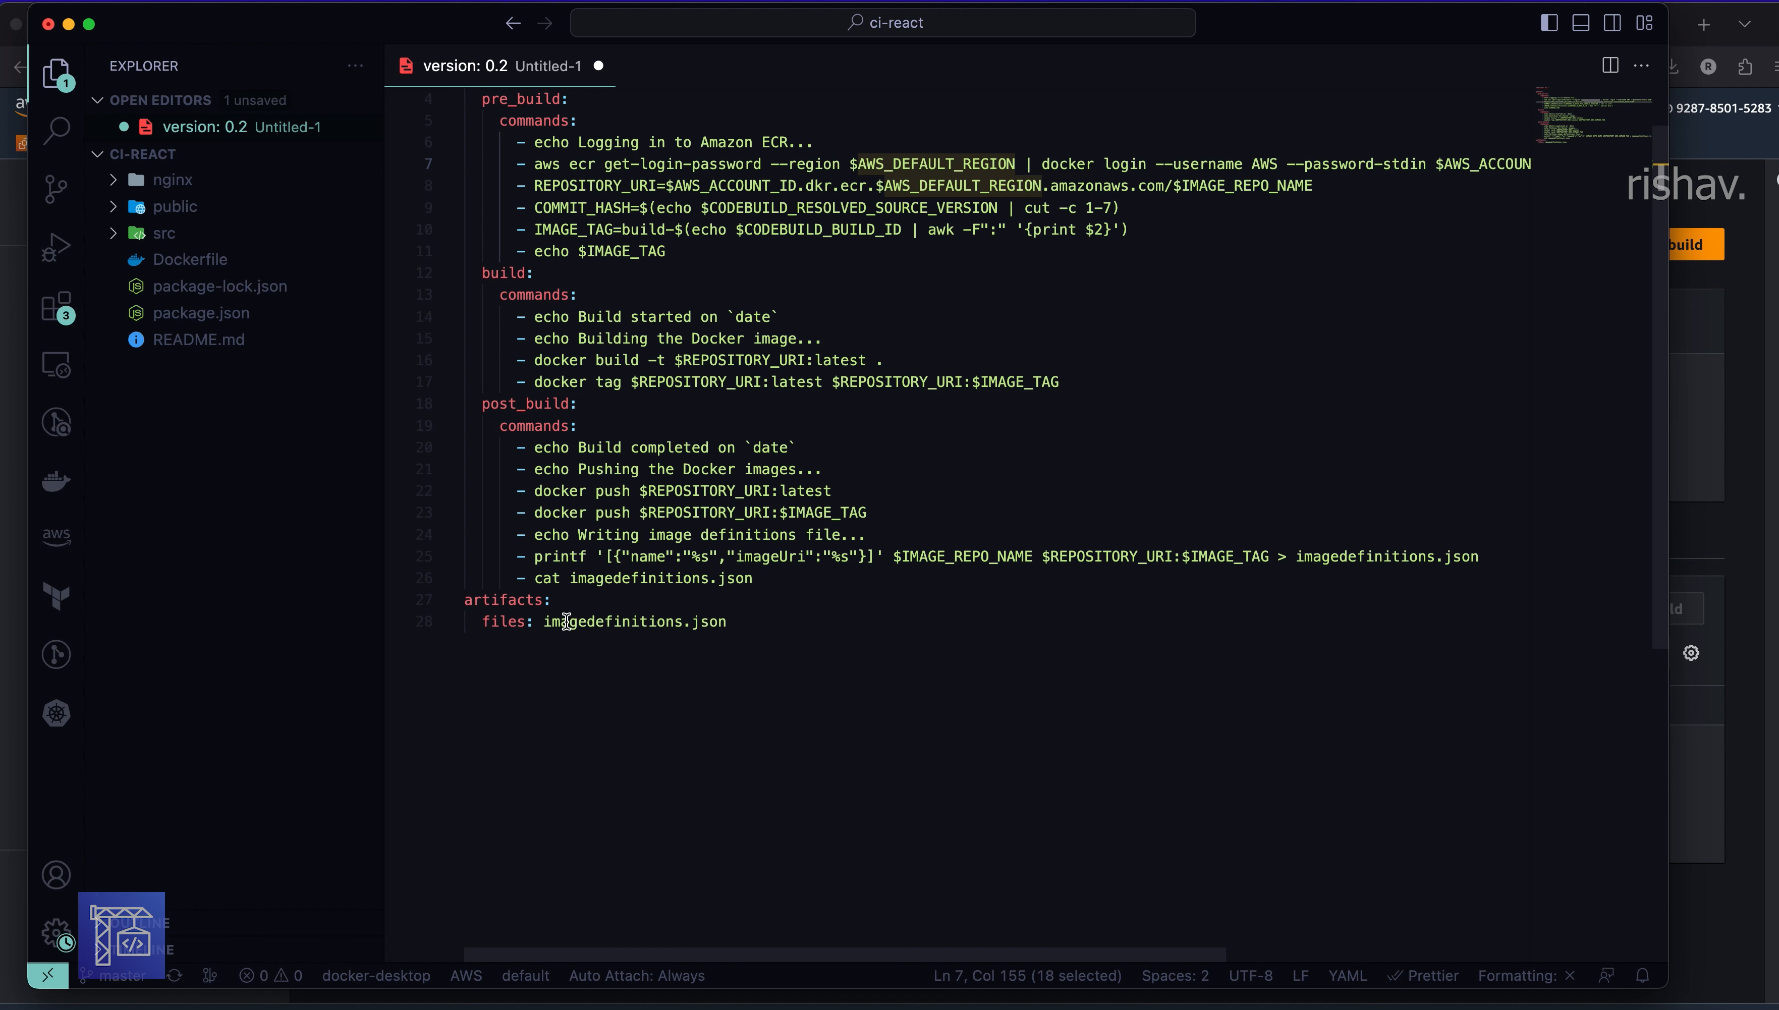
left_click_drag(544, 621, 595, 621)
scroll(593, 624, "up", 3)
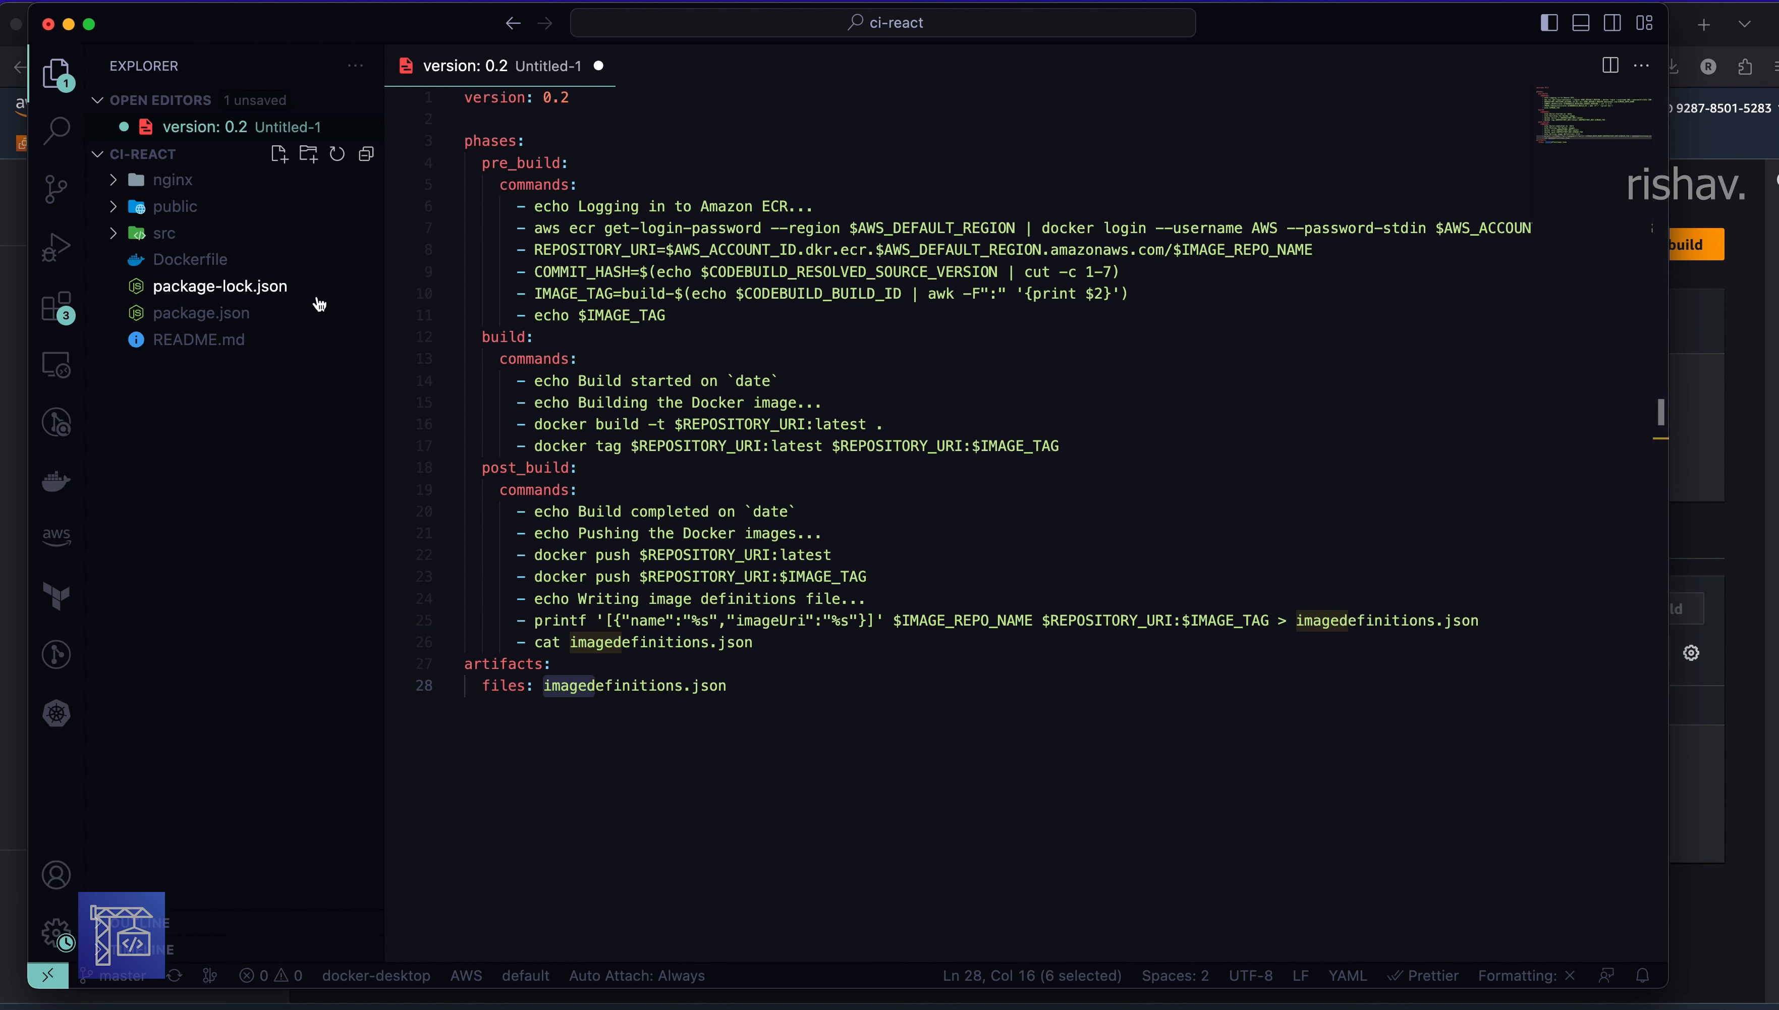
- Save the untitled build specification as buildspec.yaml in the ci-react folder
left_click(911, 410)
key("super+s")
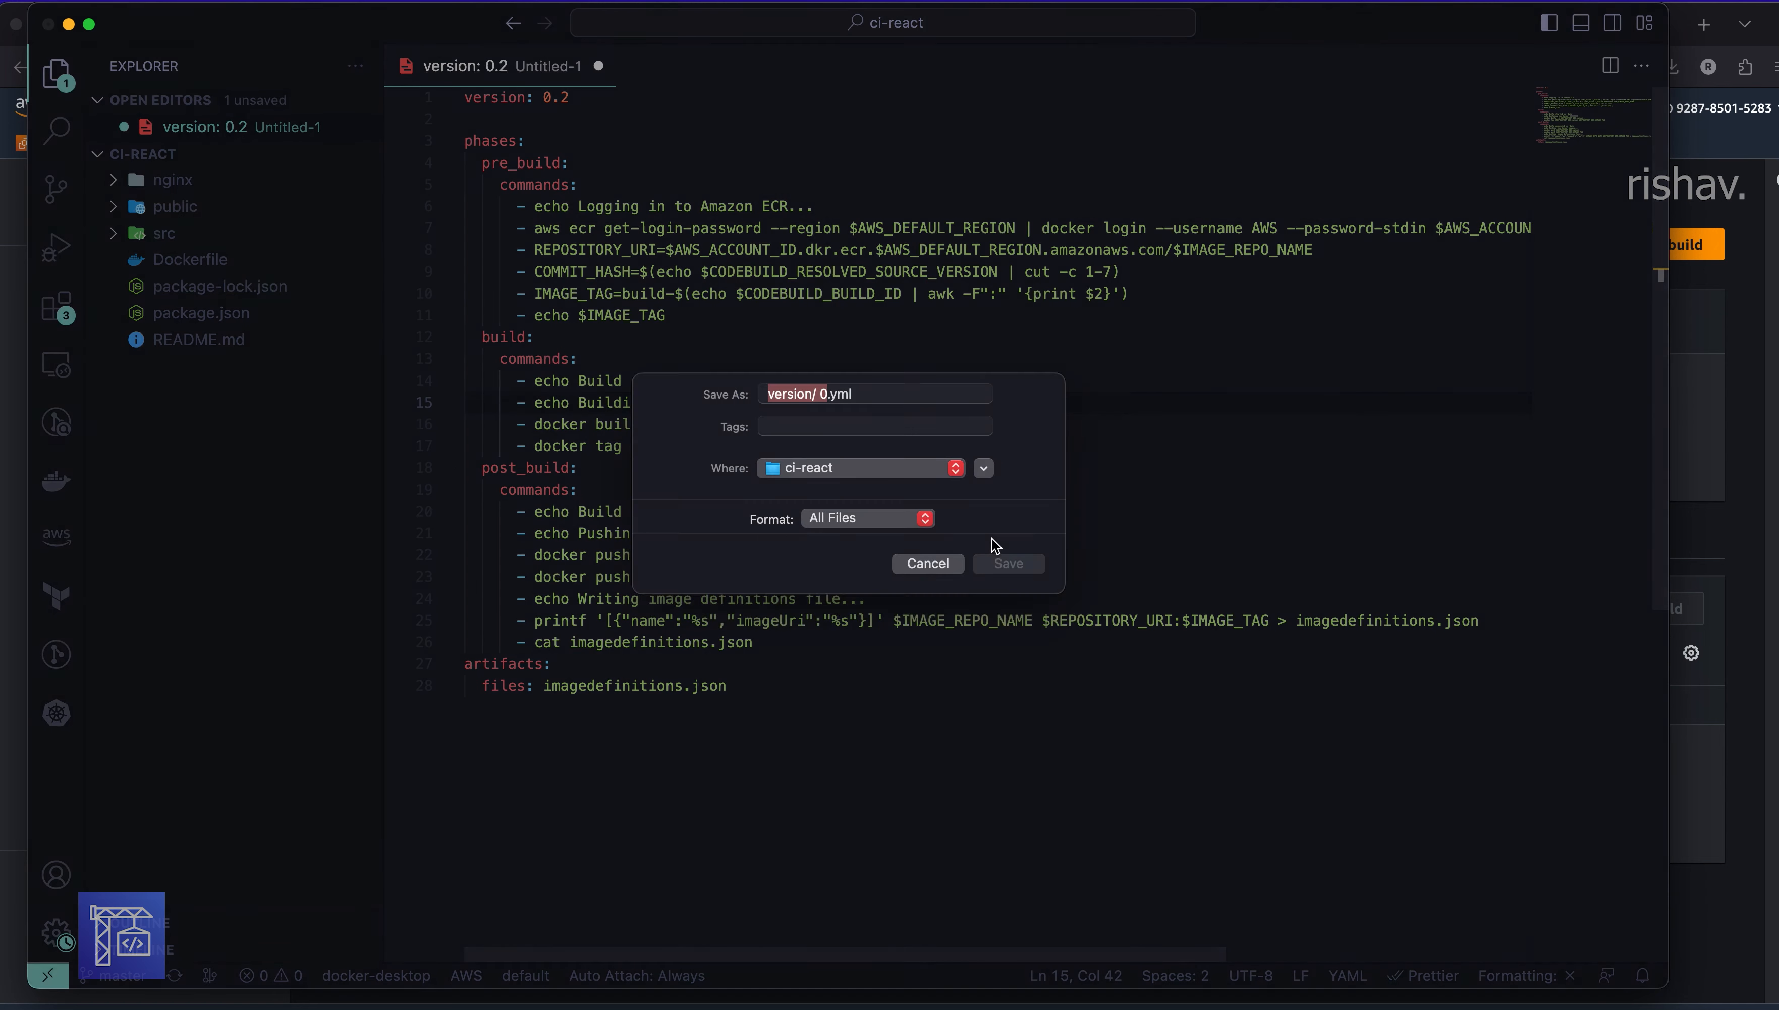
key("super+a")
type("builds")
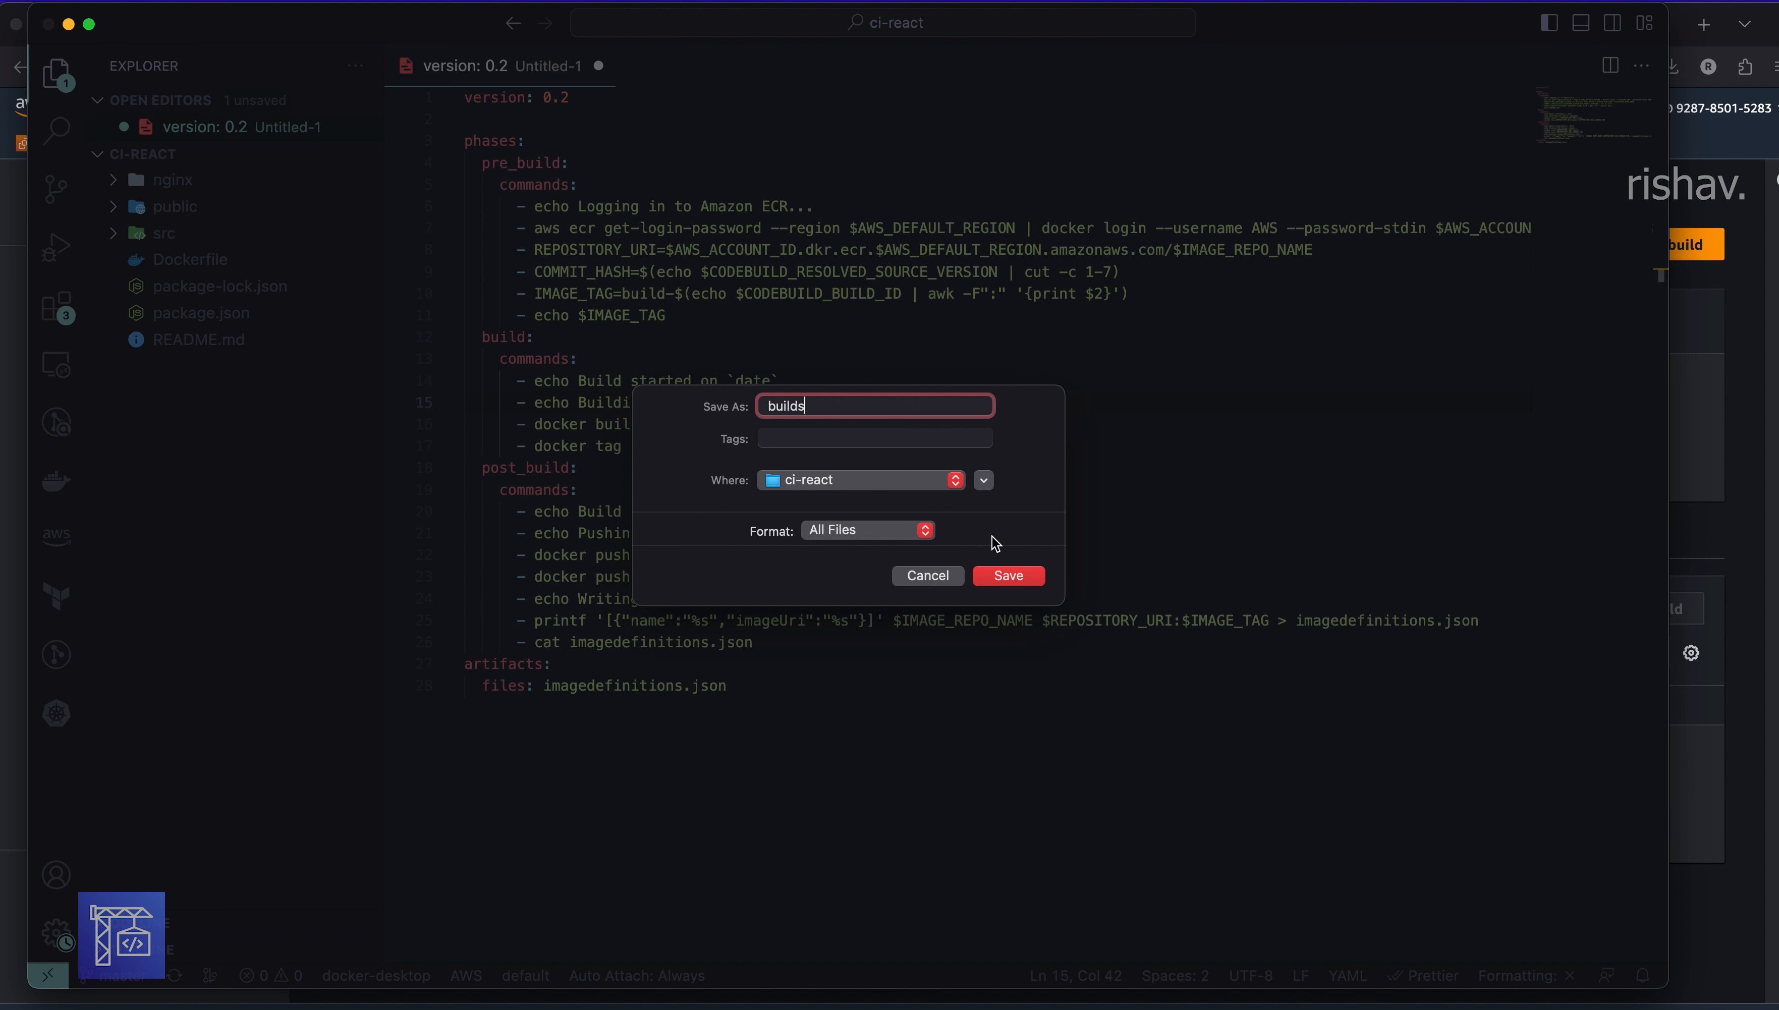
type("pec.yaml")
left_click(1024, 580)
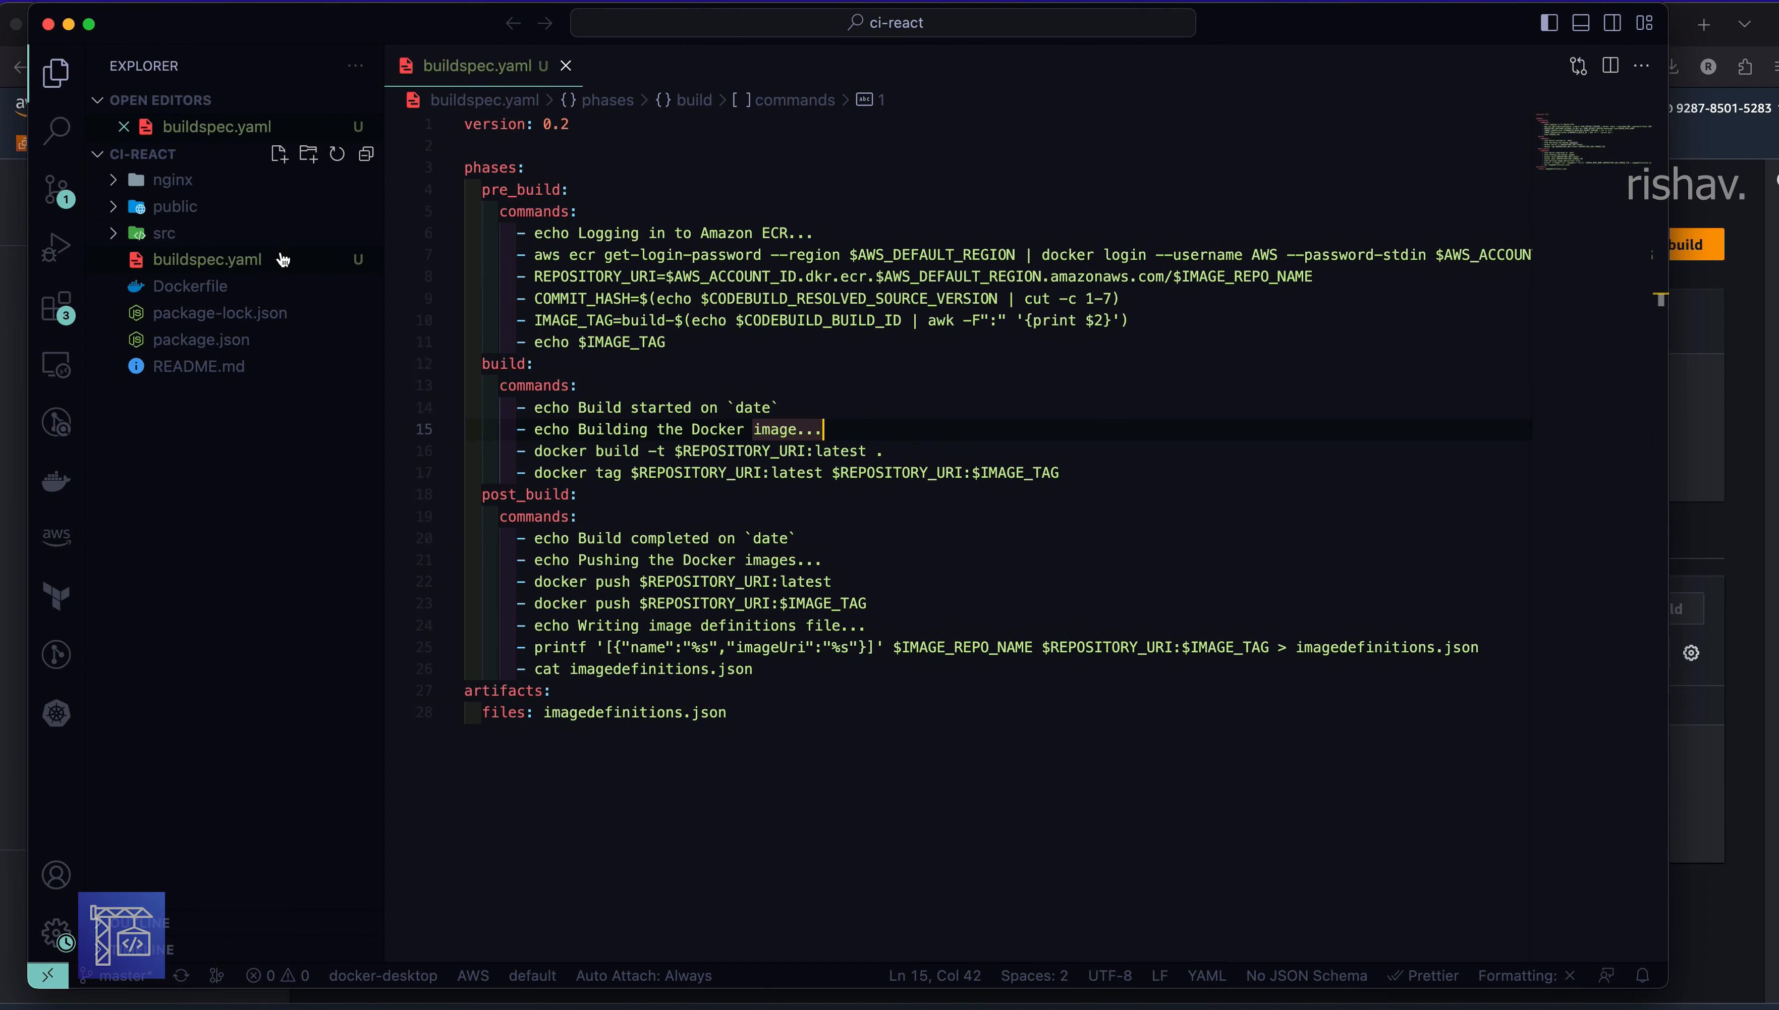
- Stage buildspec.yaml and commit it to master with the message "Added Buildspec"
left_click_drag(384, 262, 449, 265)
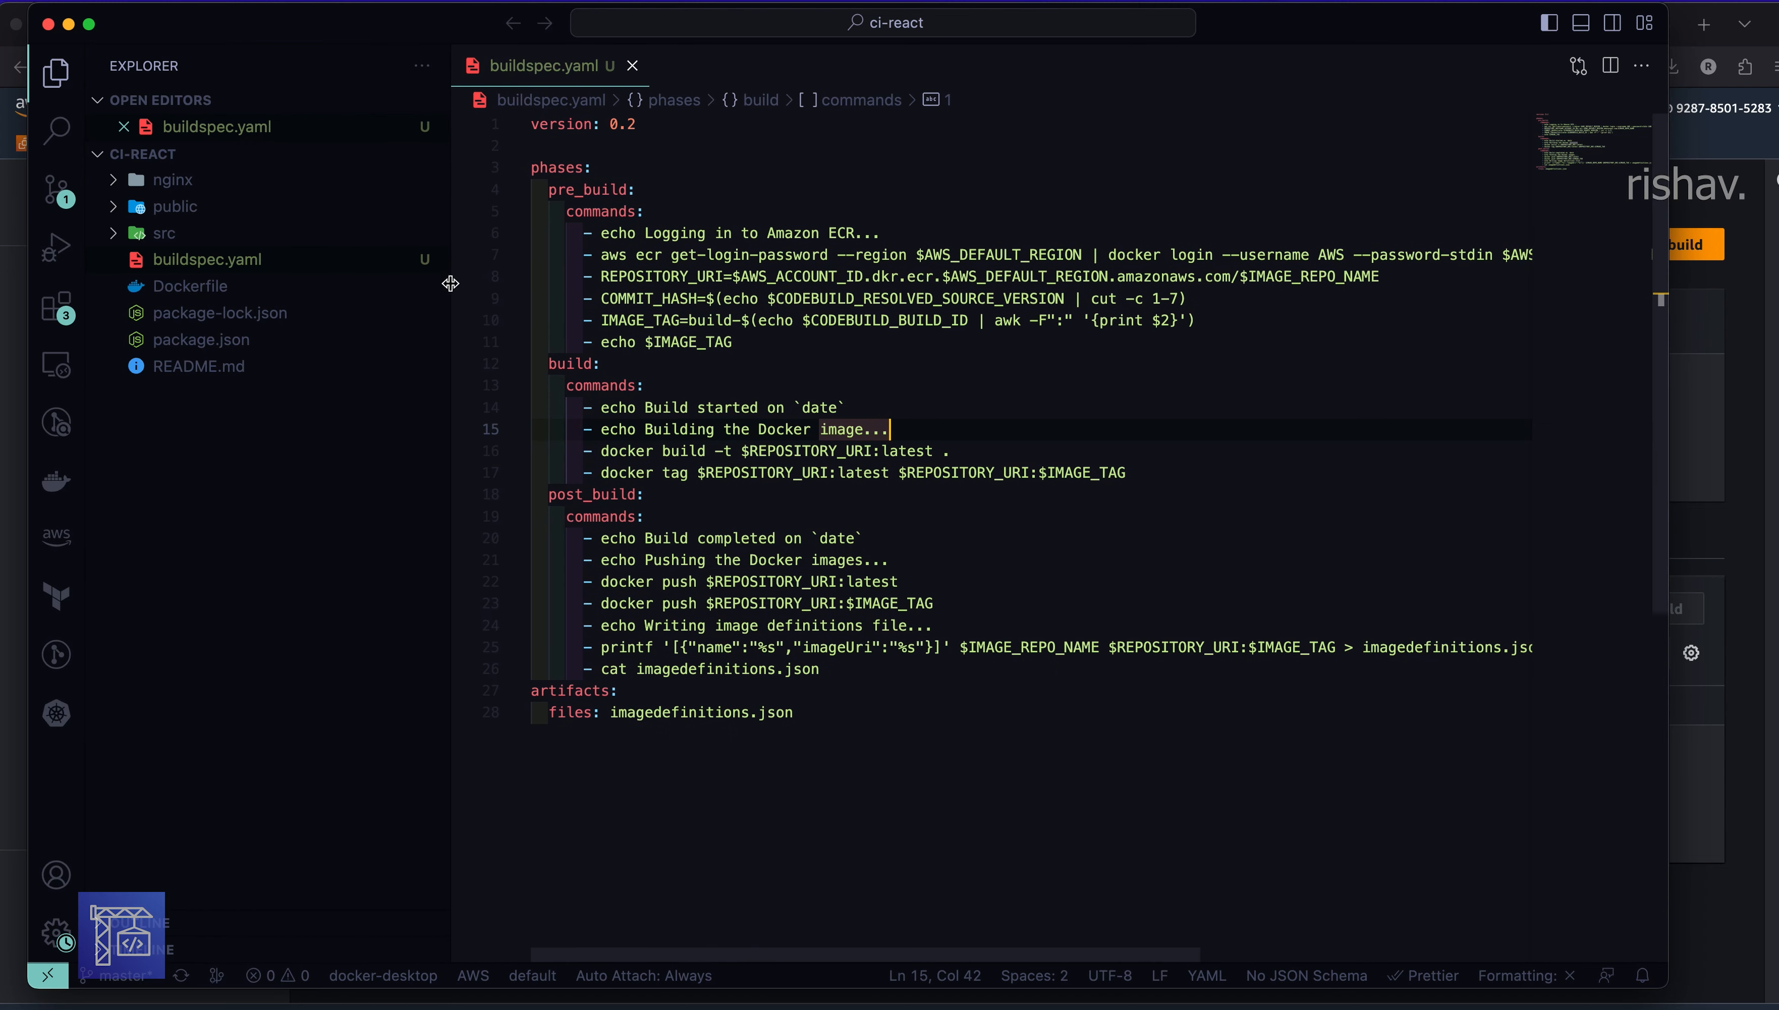
left_click(57, 189)
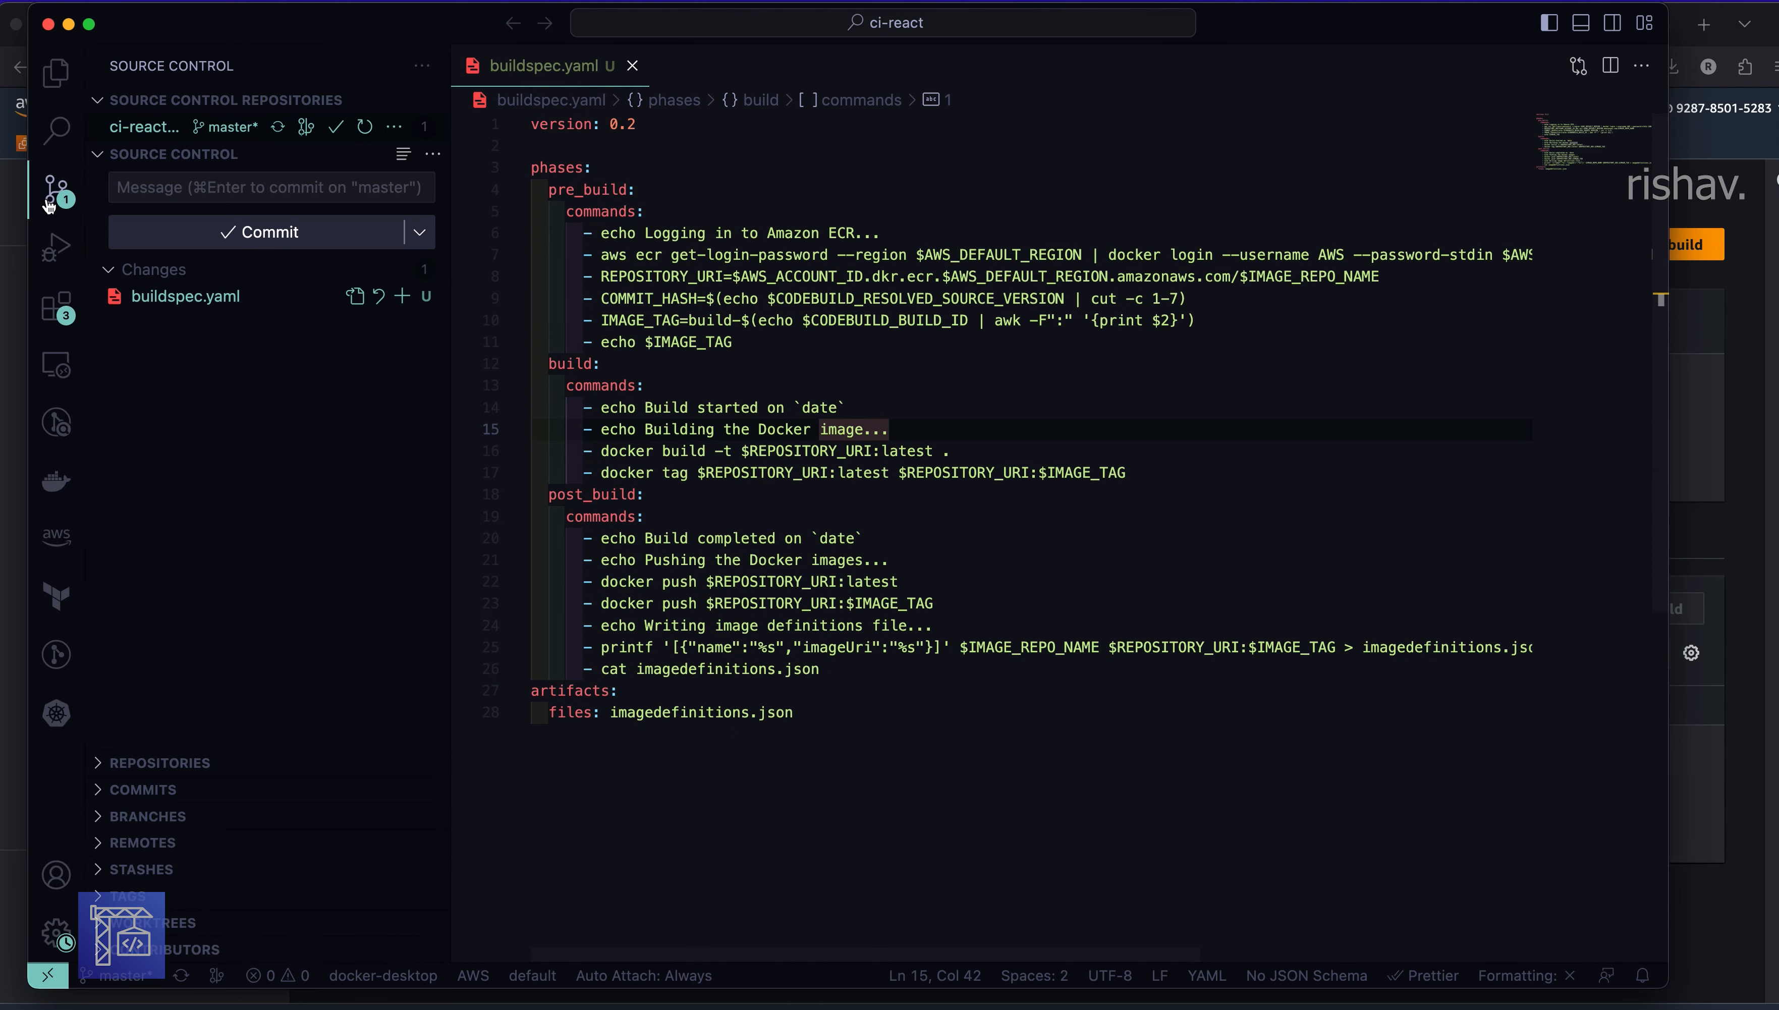
left_click(401, 296)
left_click(202, 192)
type("Add")
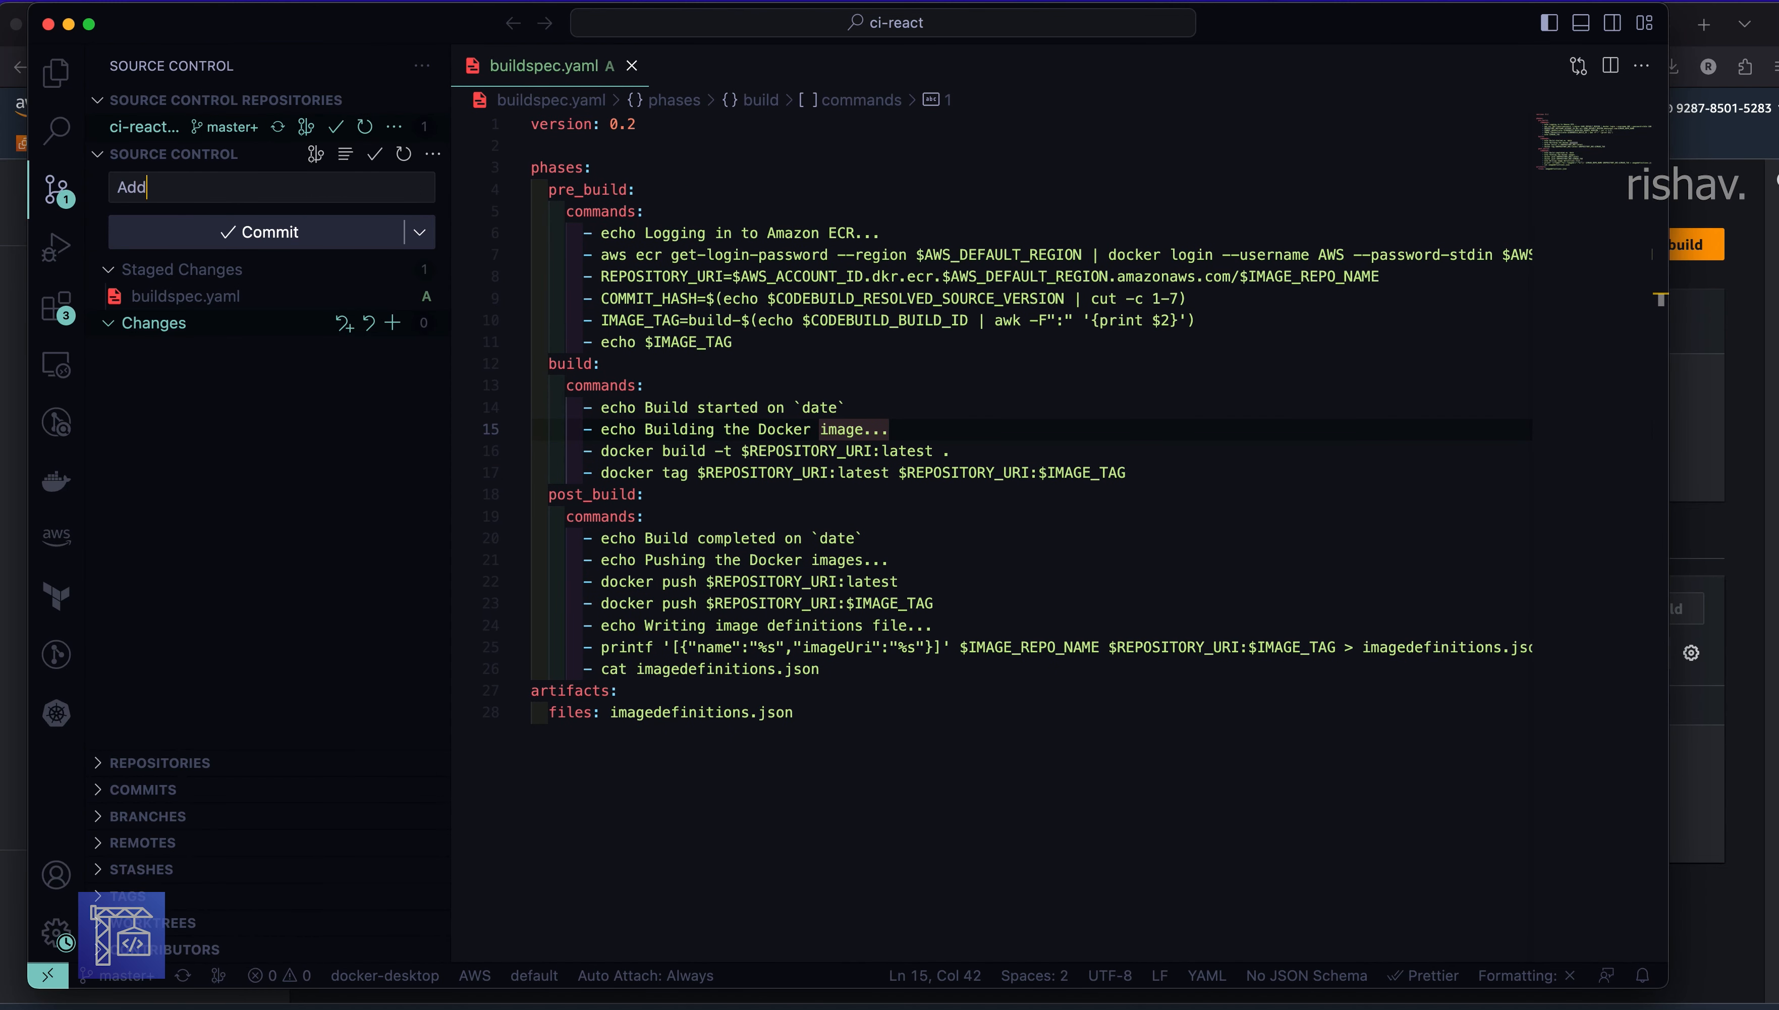
type("ed Buildspec")
left_click(225, 241)
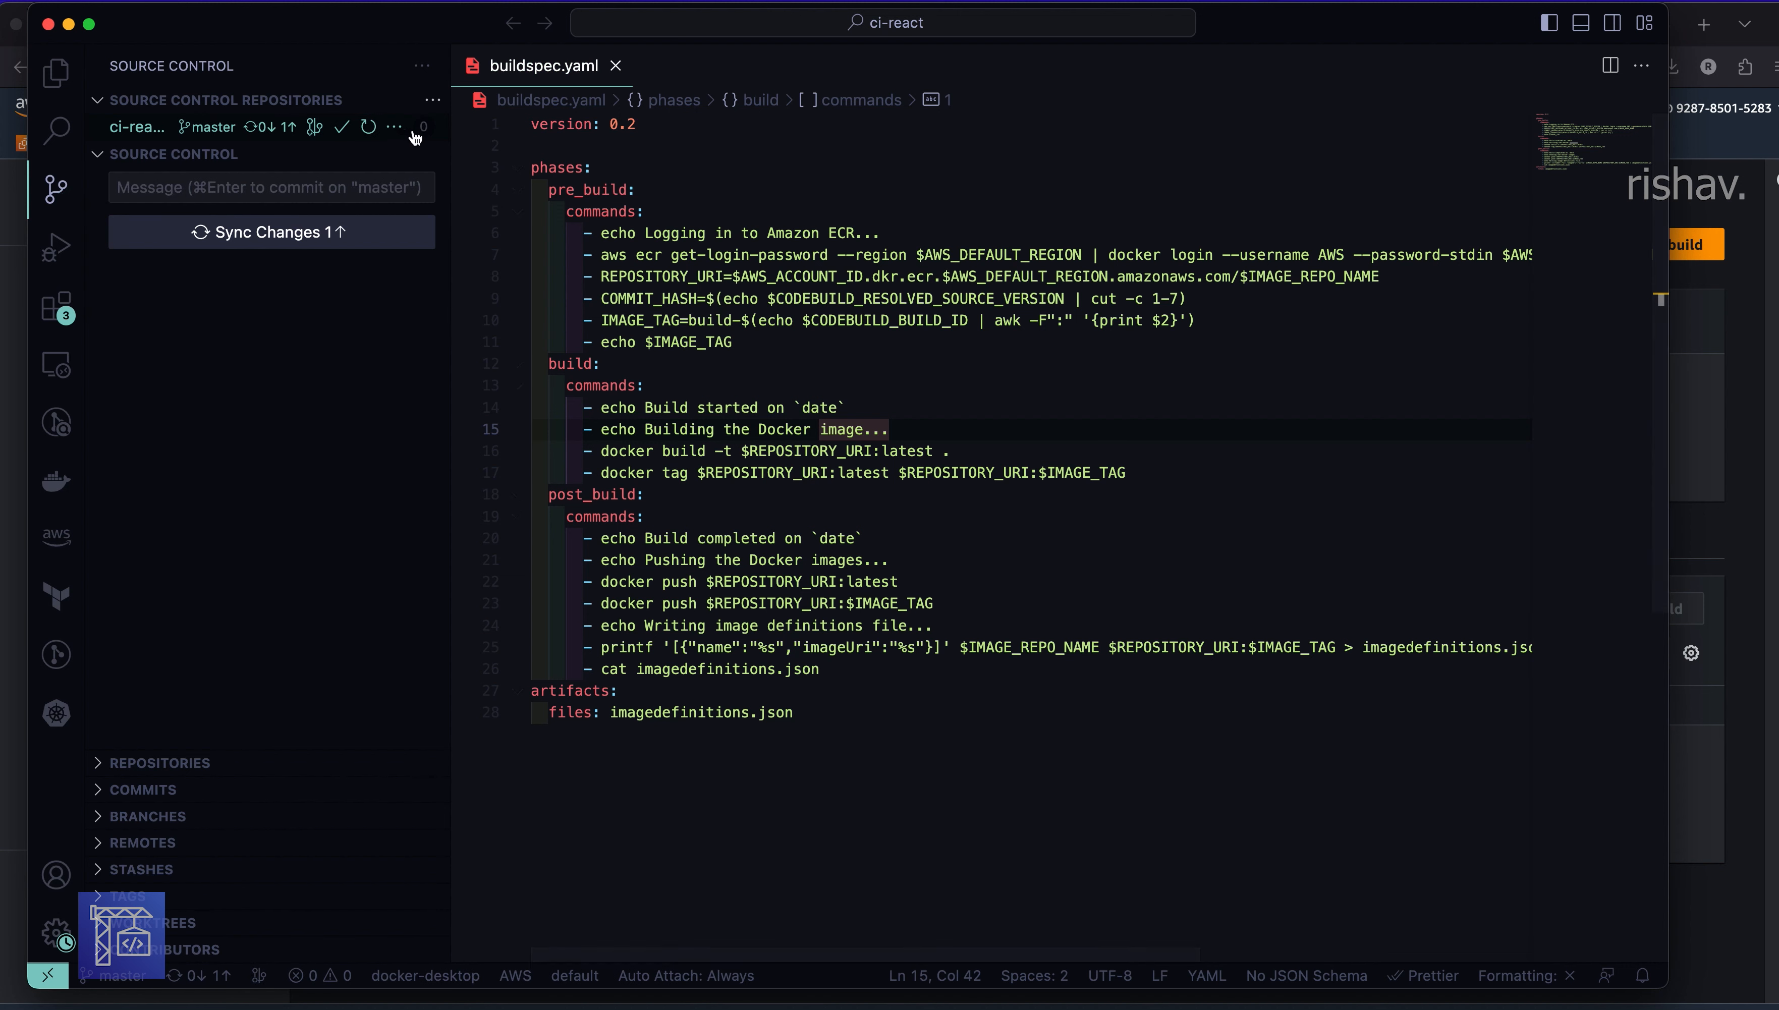
- Push the commit to CodeCommit, check the ci-react repository for buildspec.yaml and return to the react-frontend build project
left_click(395, 126)
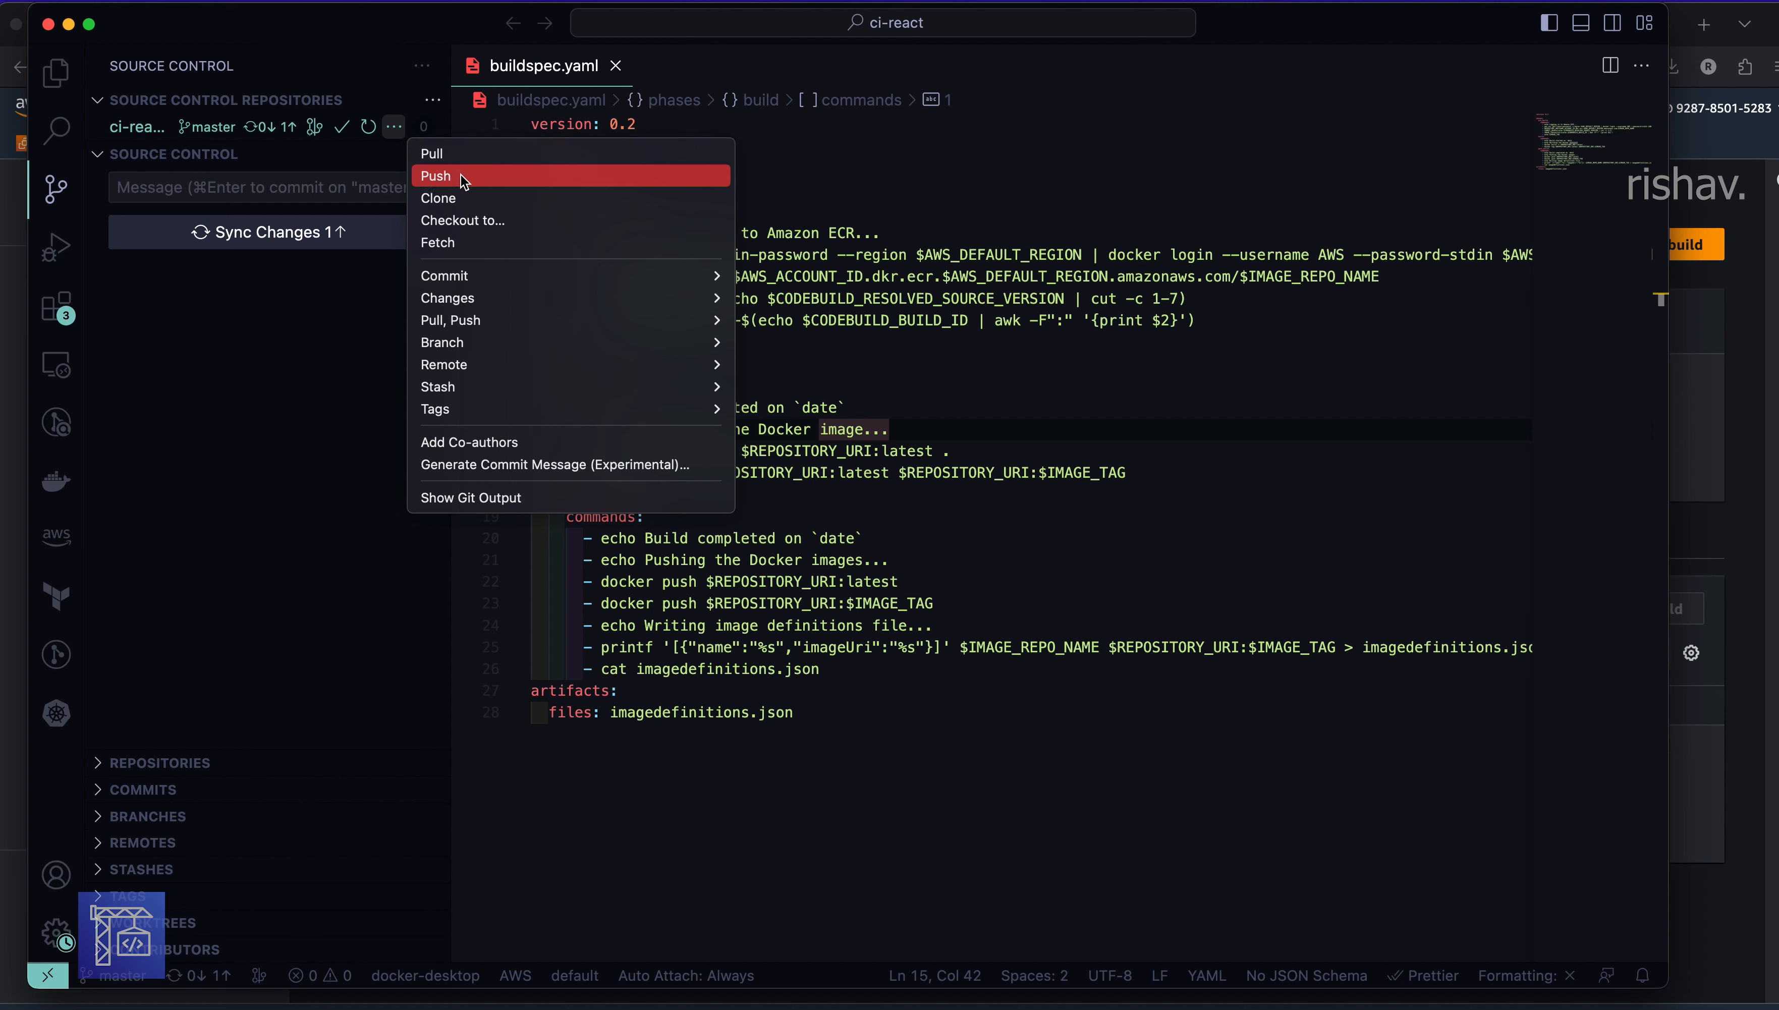
left_click(460, 177)
left_click(951, 1009)
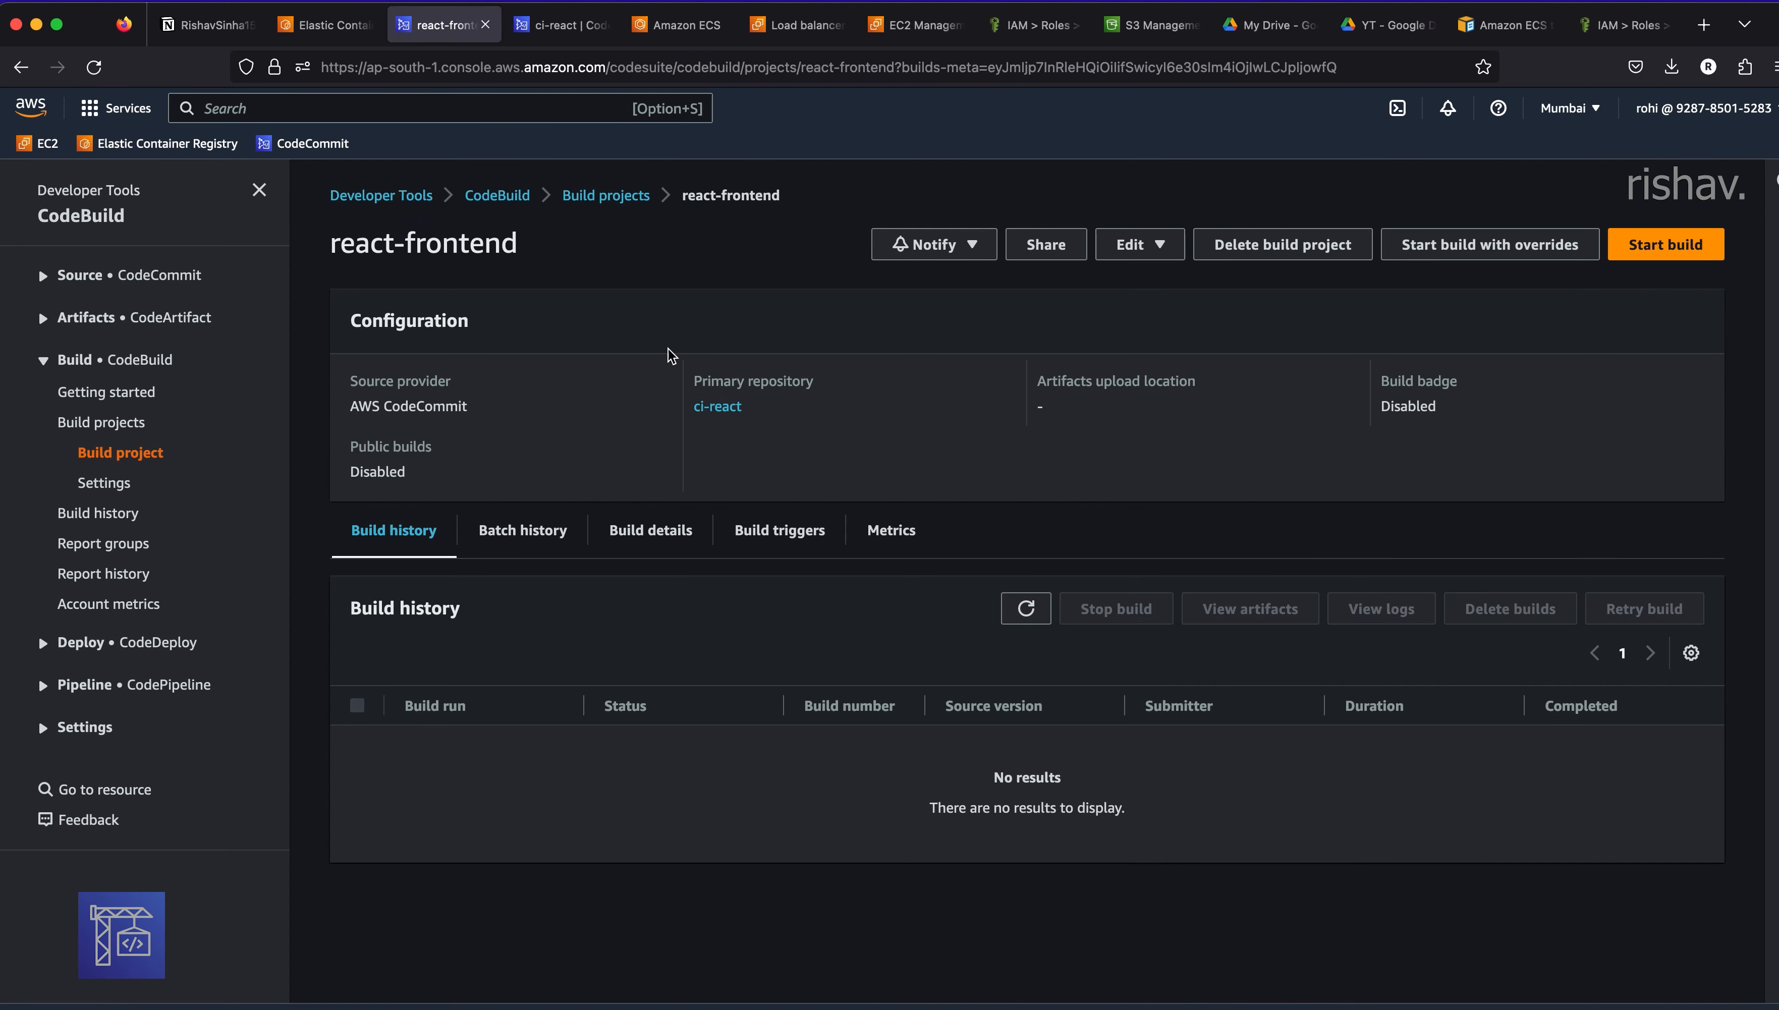
left_click(565, 27)
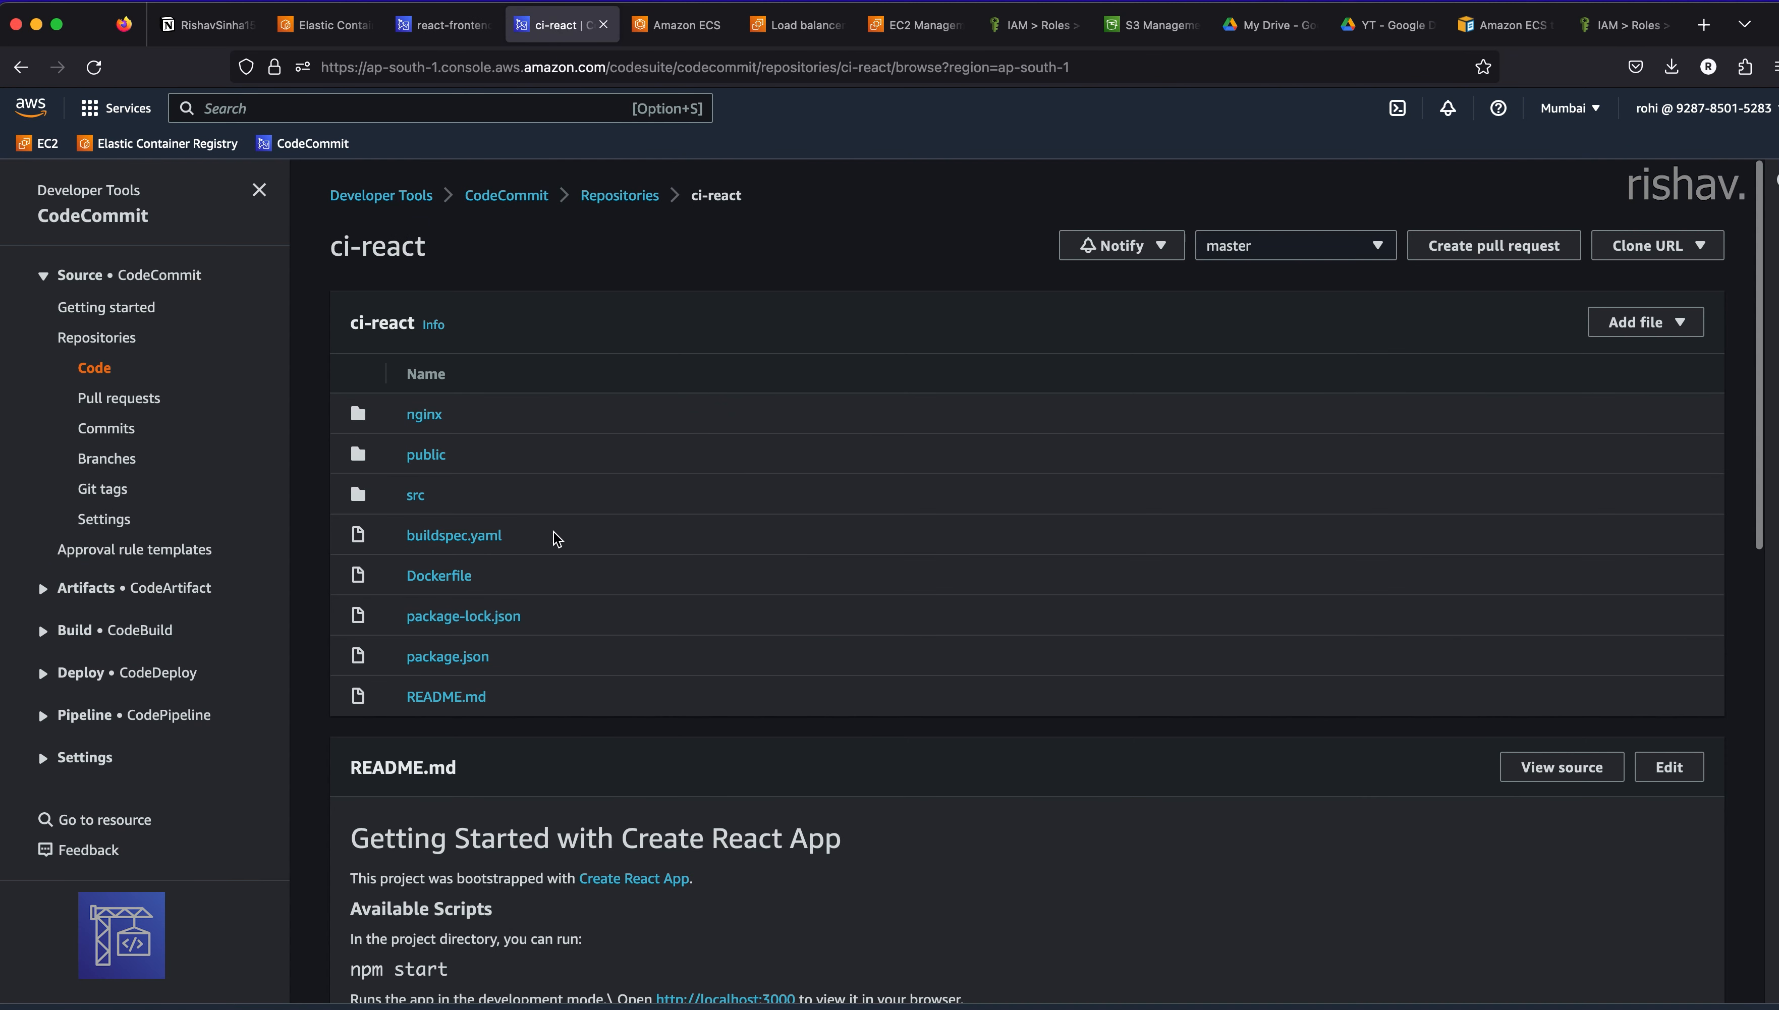
left_click(446, 32)
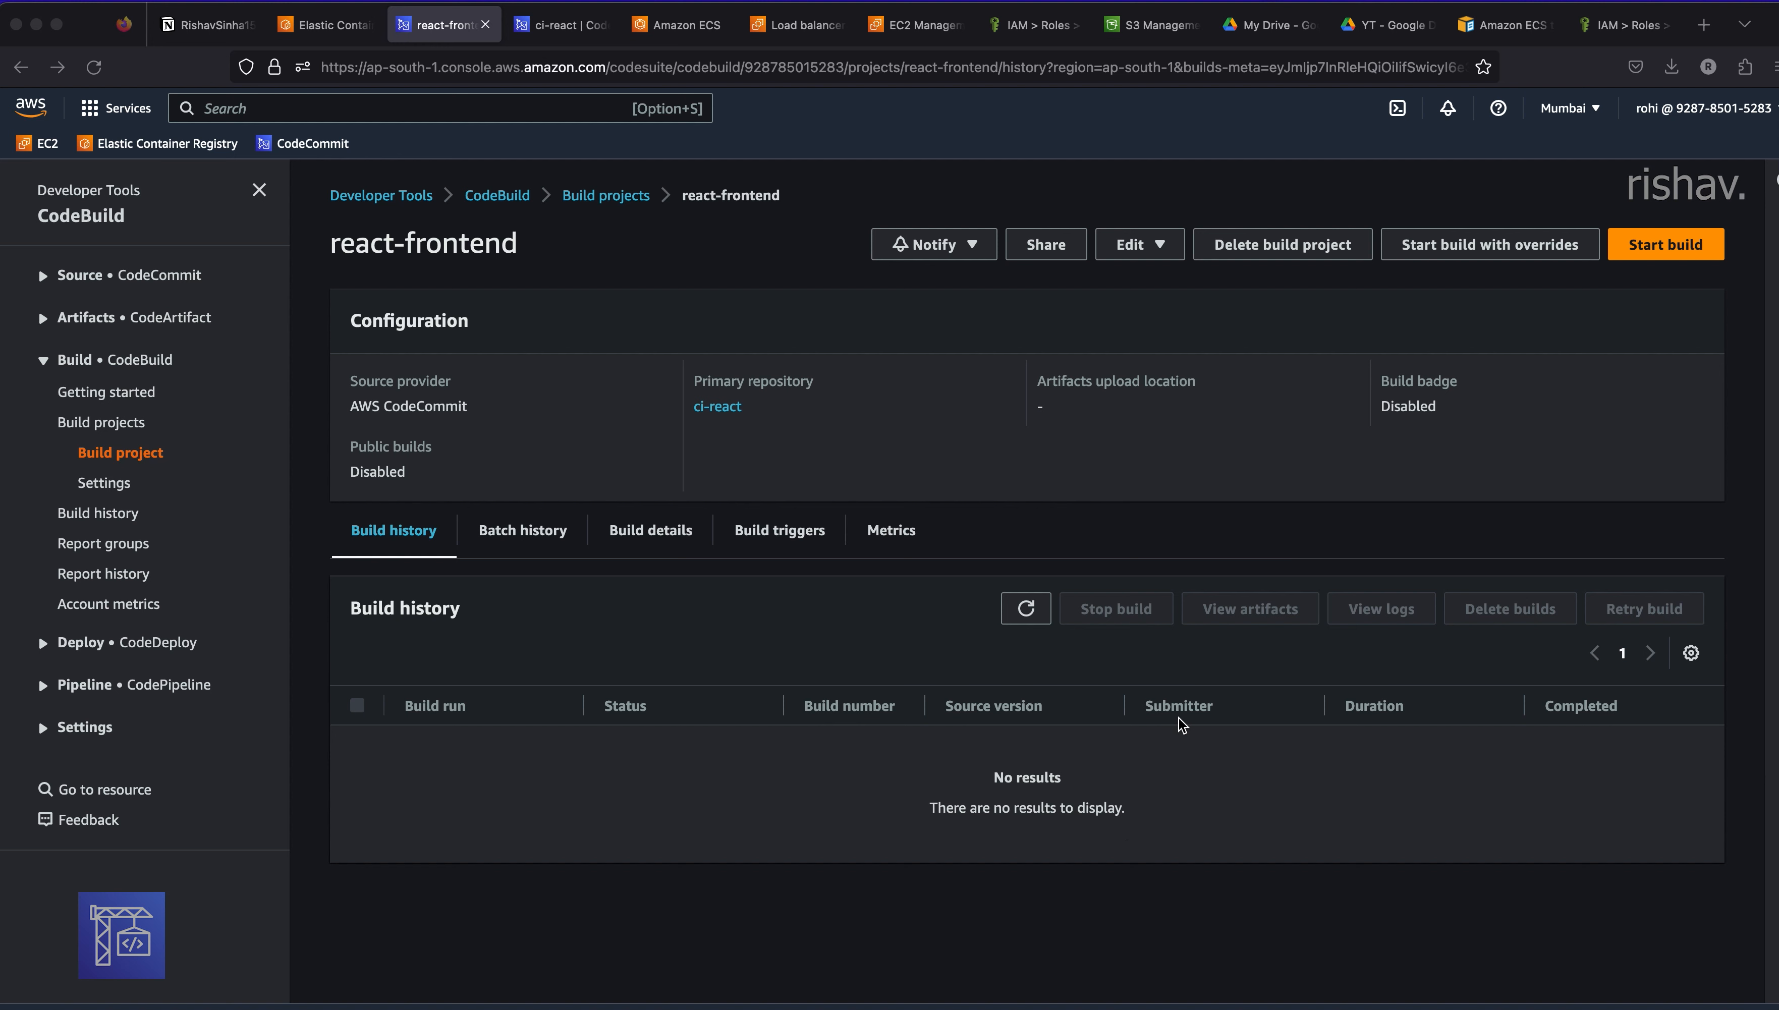
- Start a build of the react-frontend project and check its phase details
left_click(1677, 256)
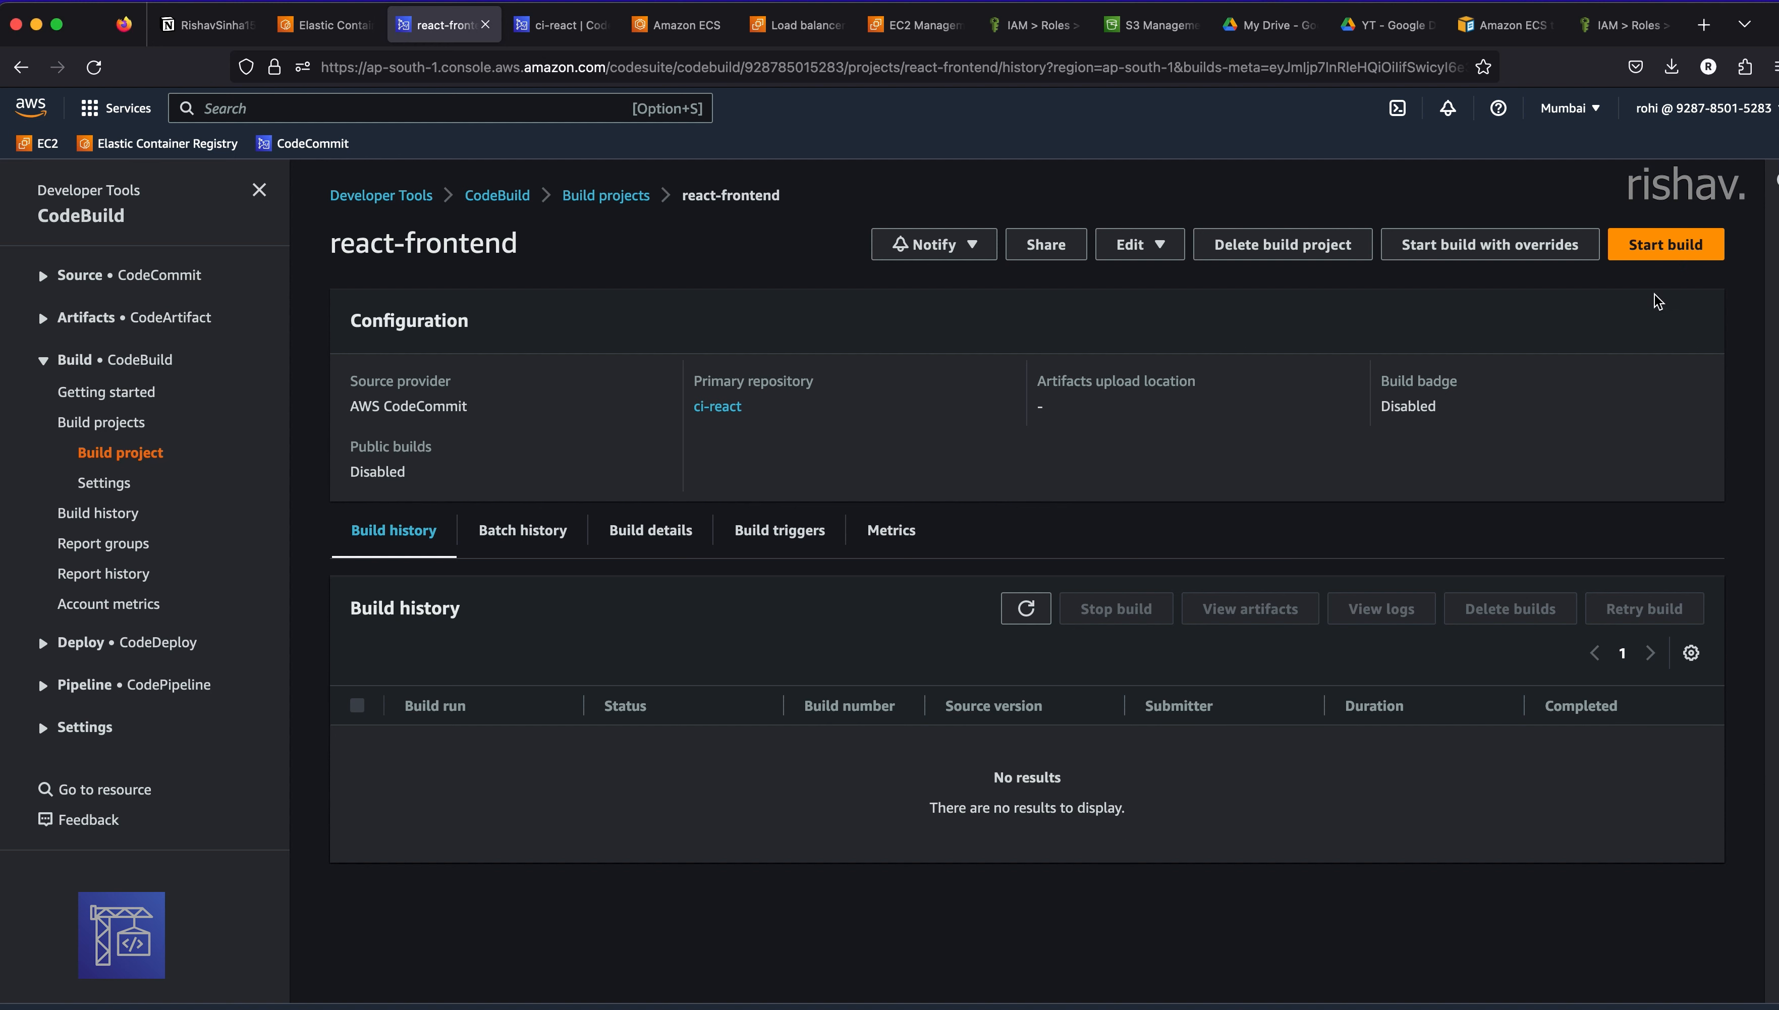
left_click(1663, 255)
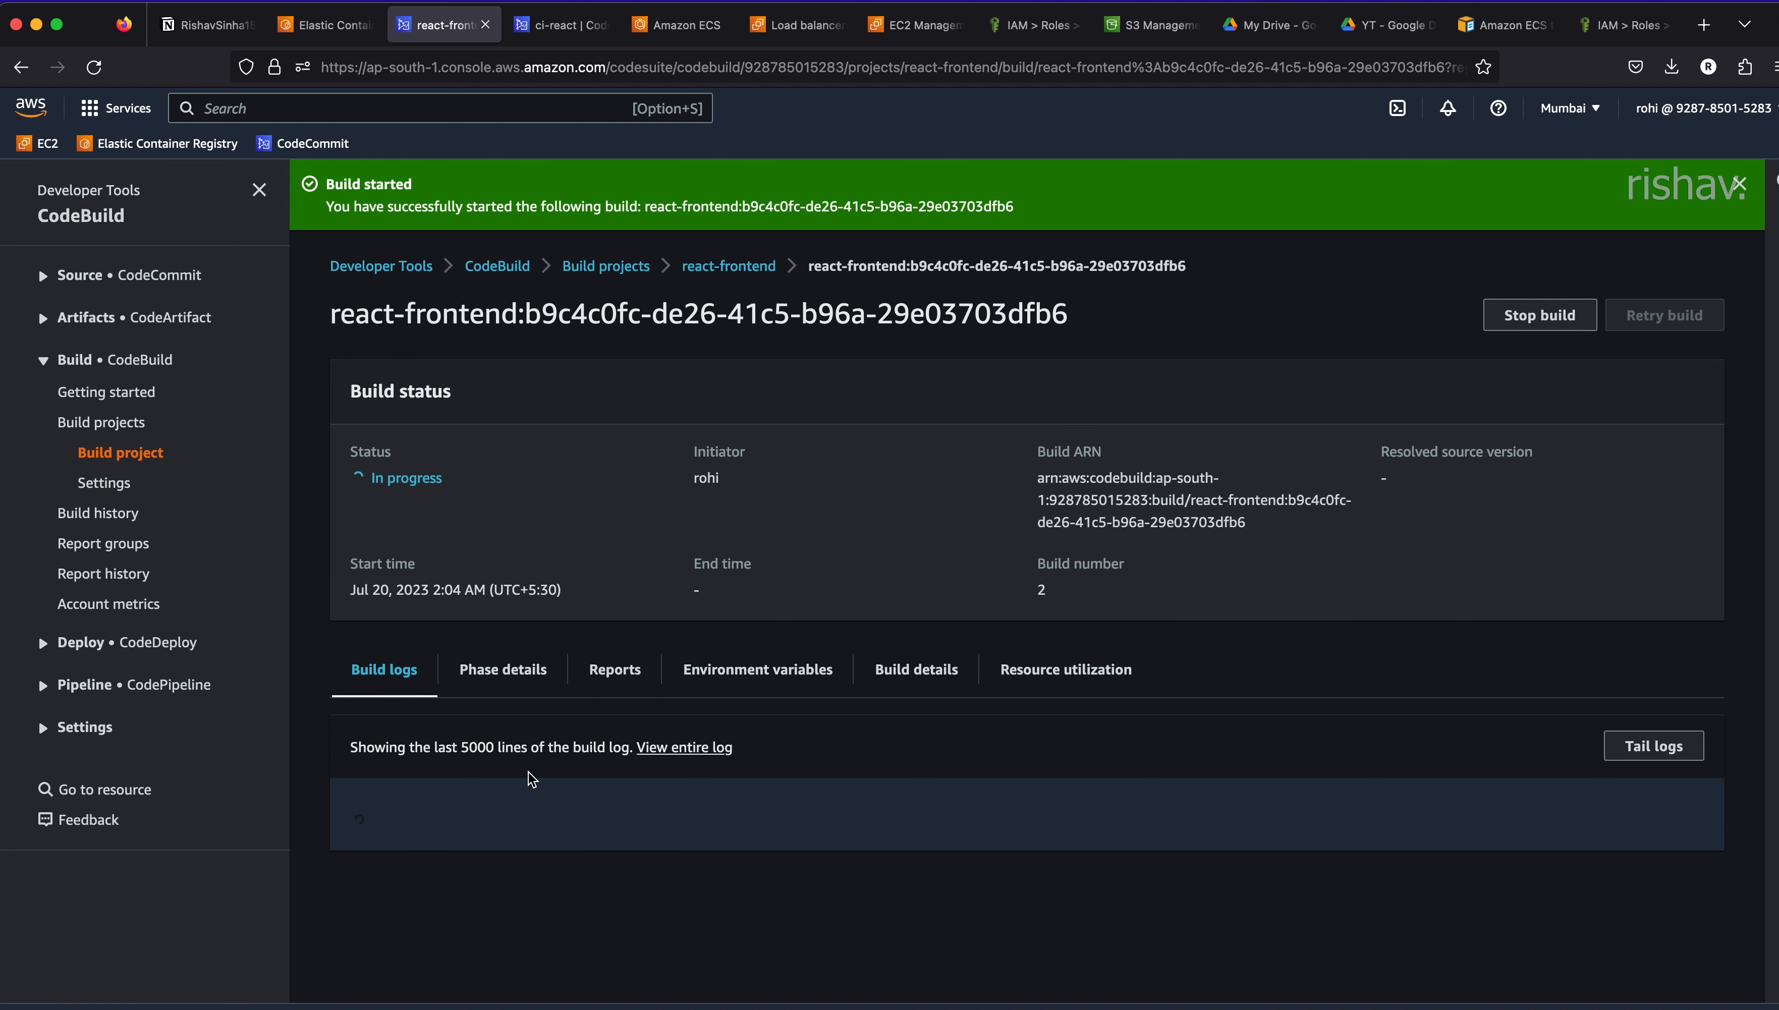
left_click(505, 674)
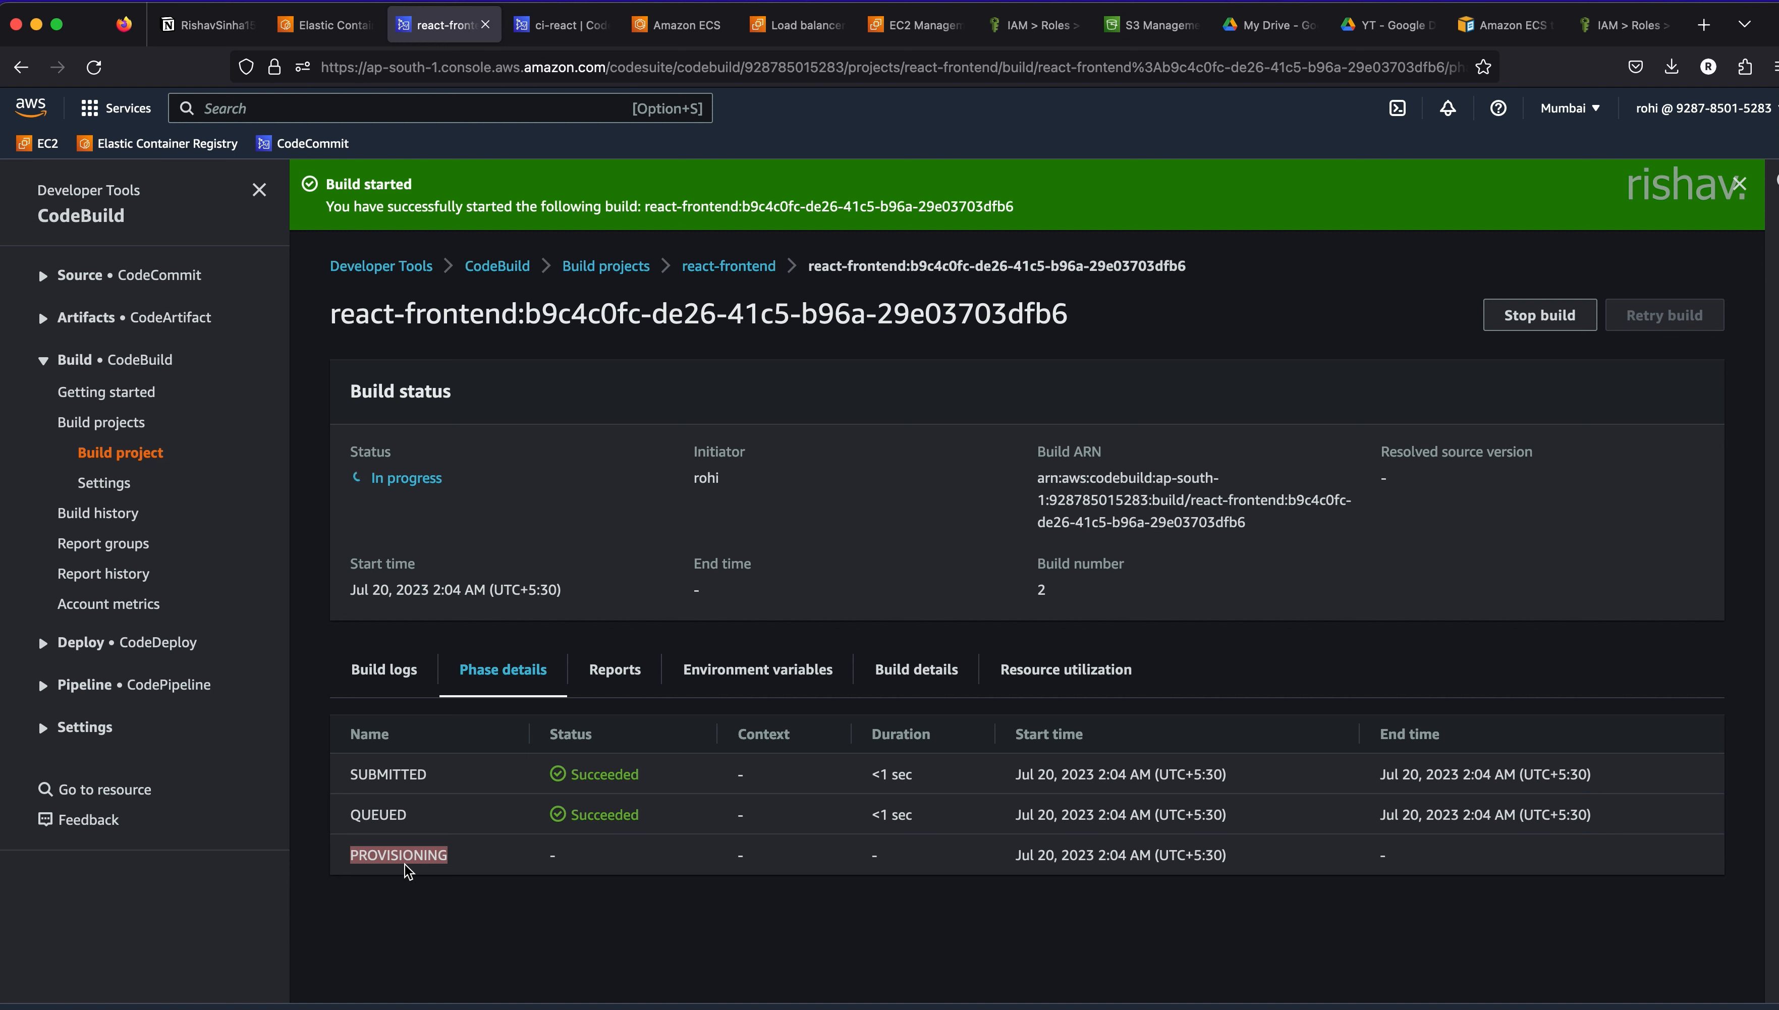
- Review the running build's reports, environment variables, build details and resource utilization
left_click(606, 680)
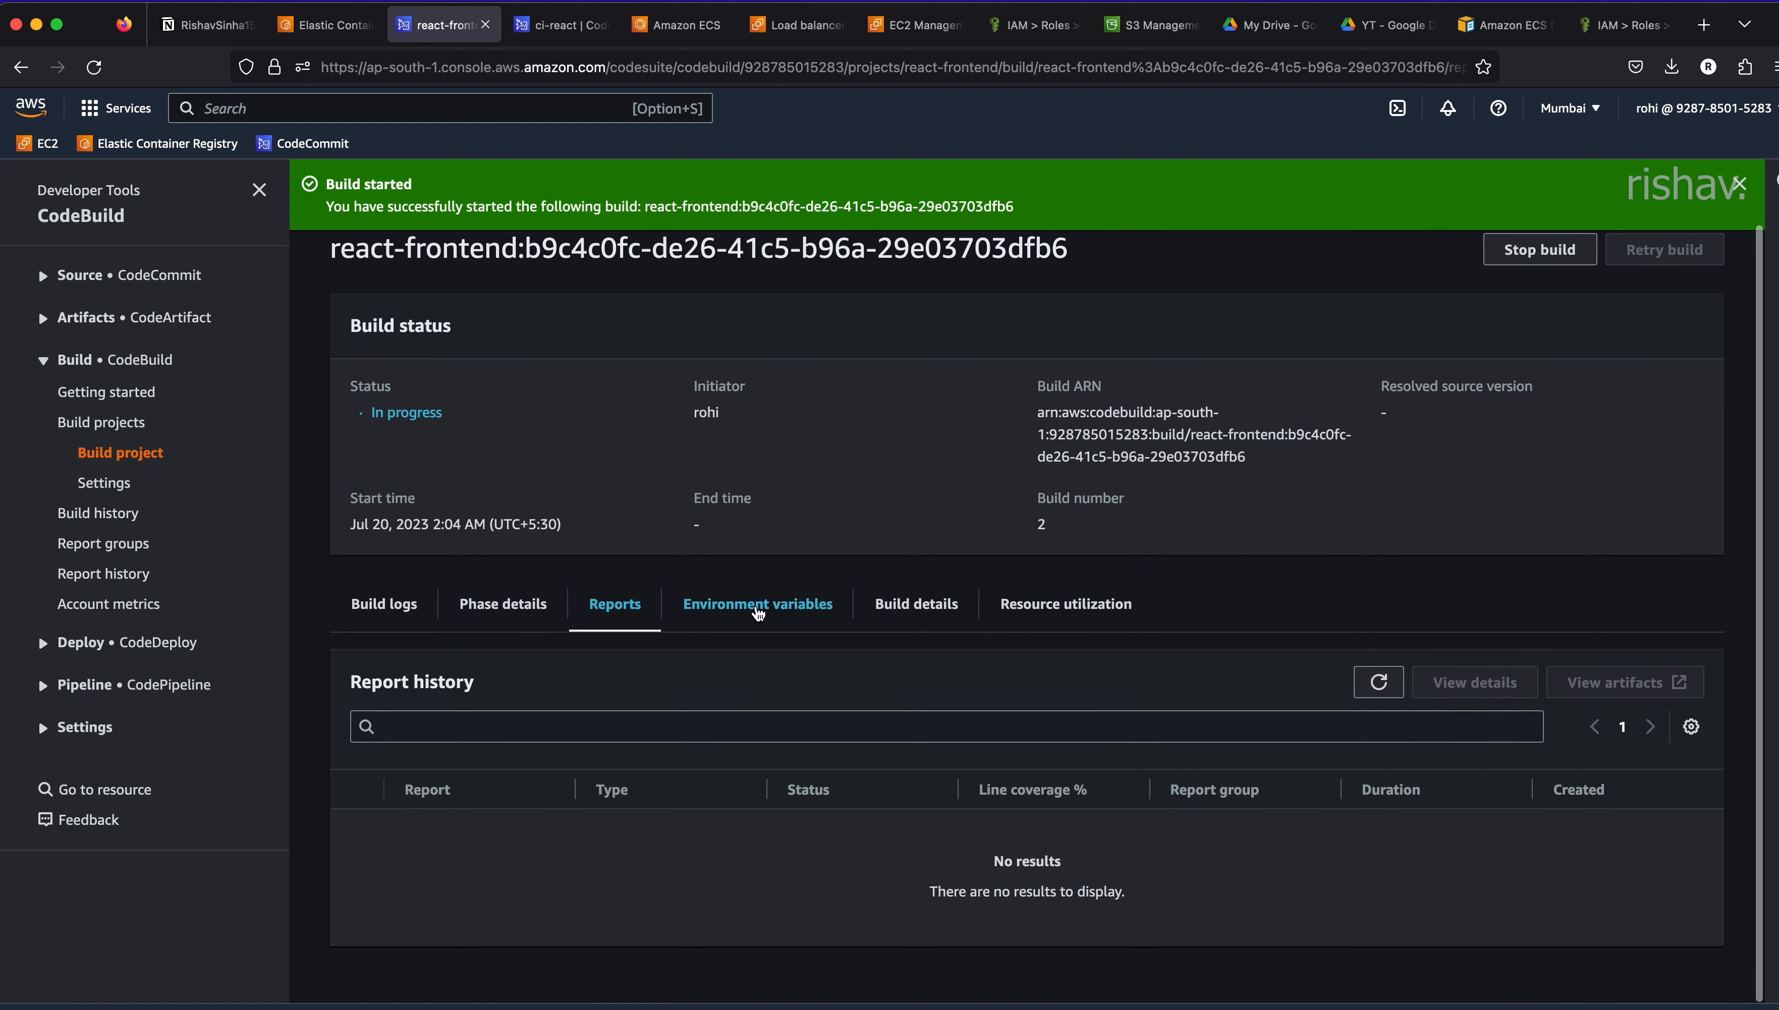
left_click(752, 670)
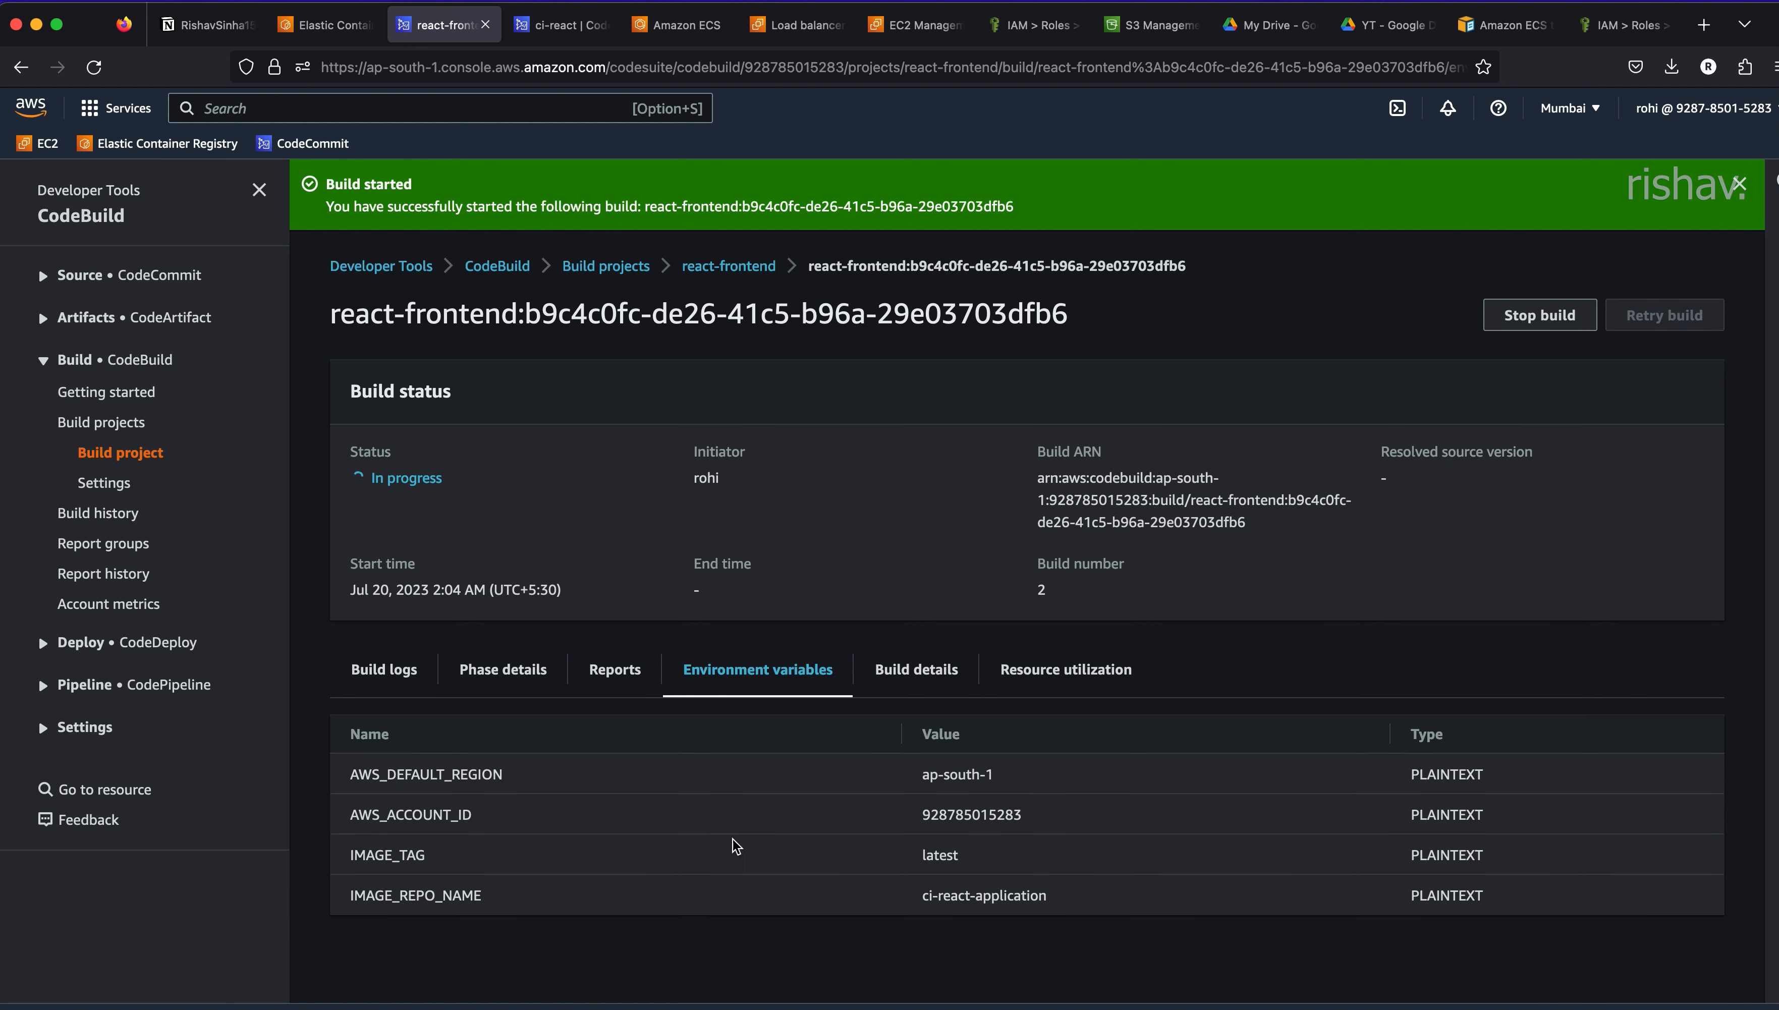
left_click(913, 670)
scroll(830, 810, "down", 10)
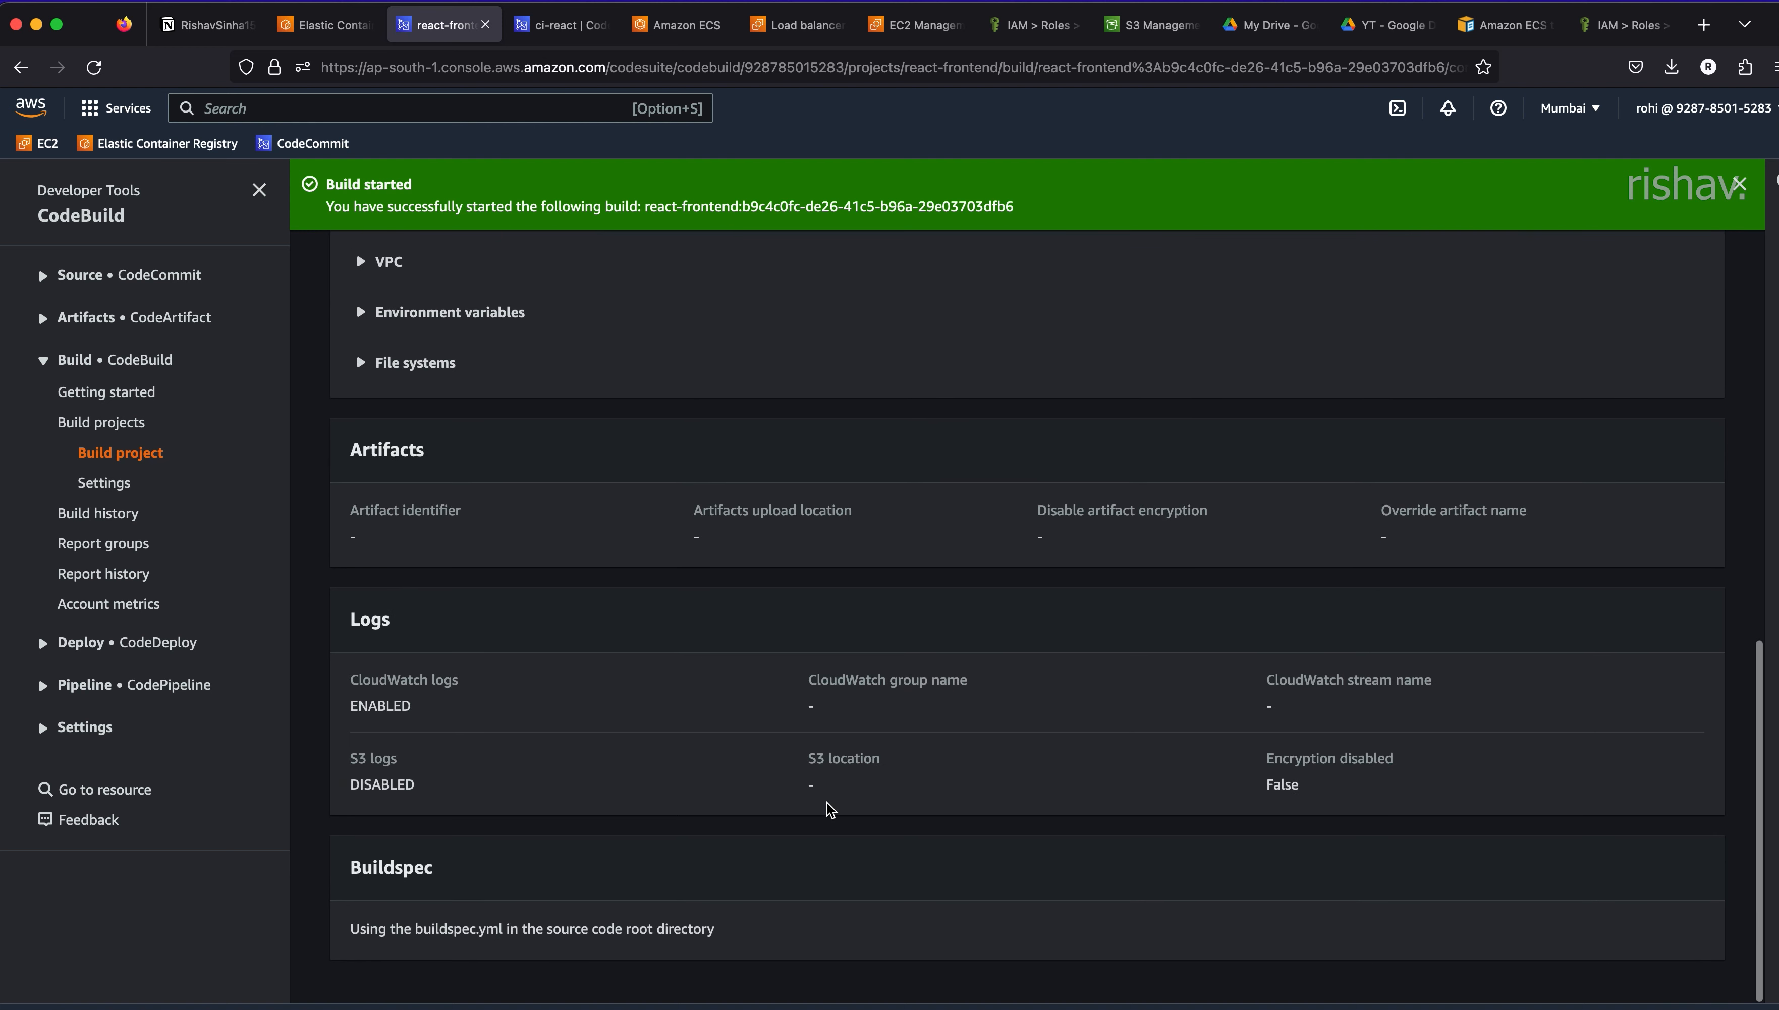
scroll(830, 810, "up", 5)
left_click(377, 647)
left_click(377, 648)
left_click(379, 705)
left_click(378, 705)
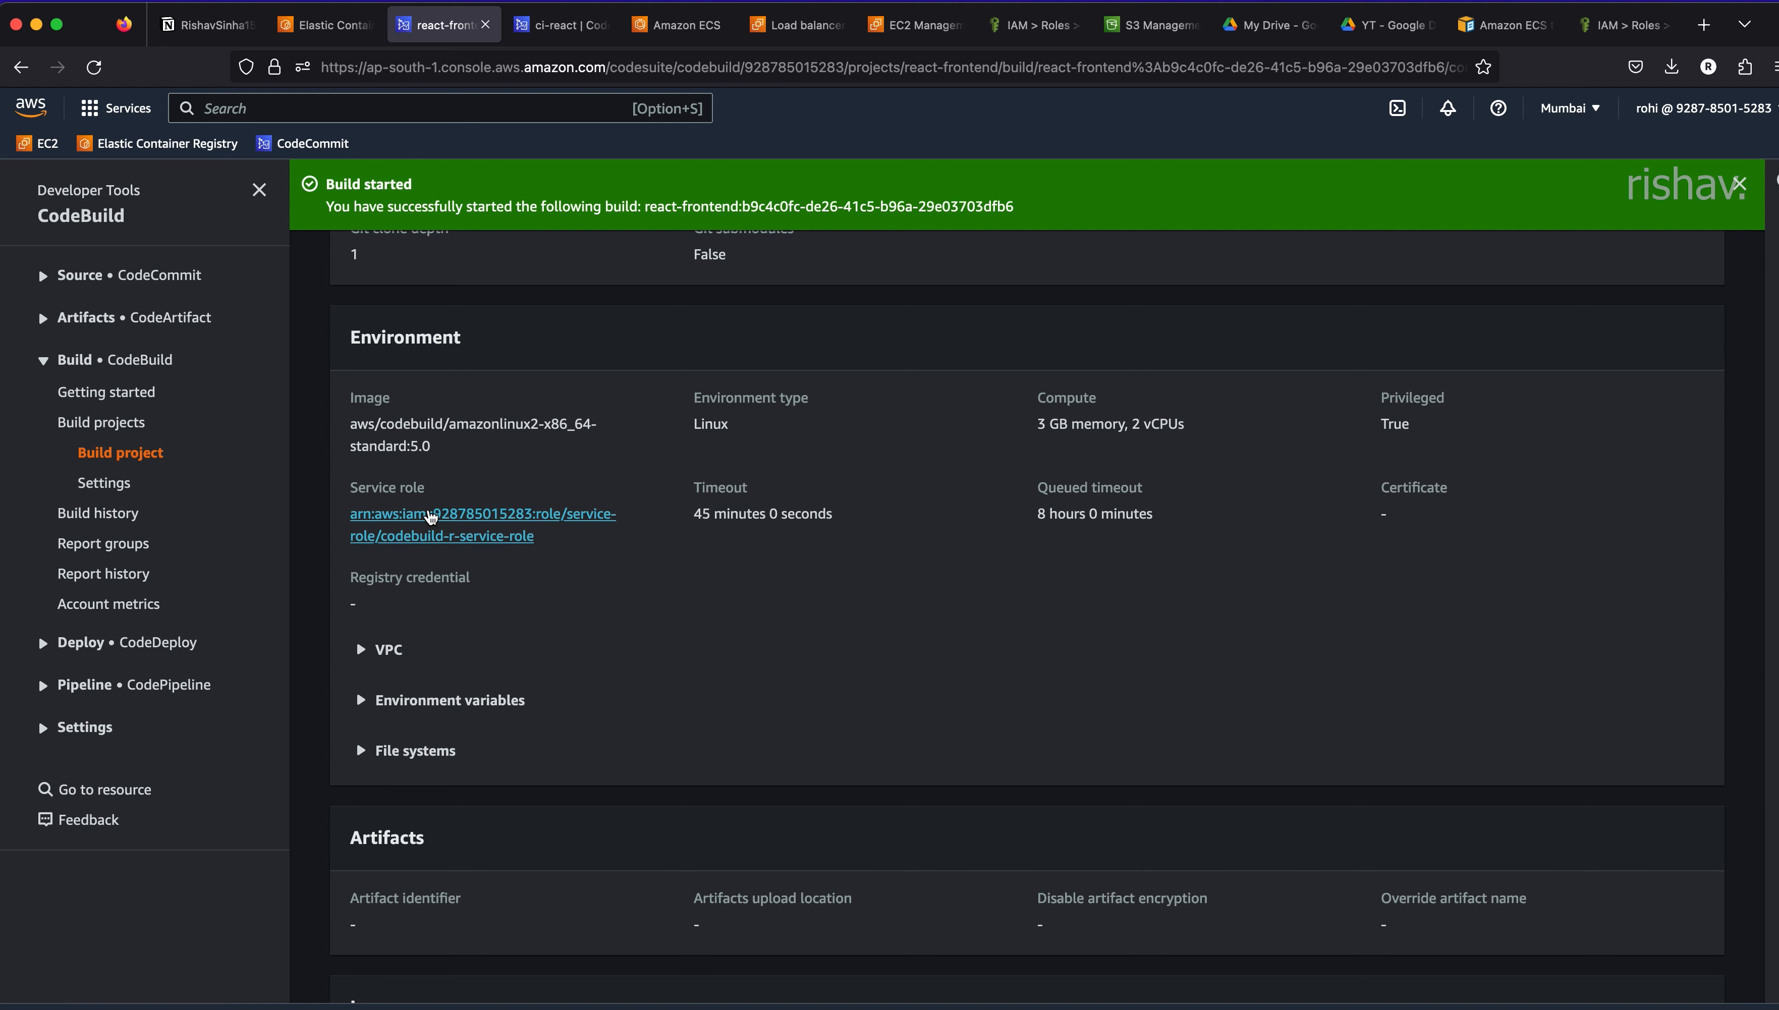
scroll(748, 533, "up", 10)
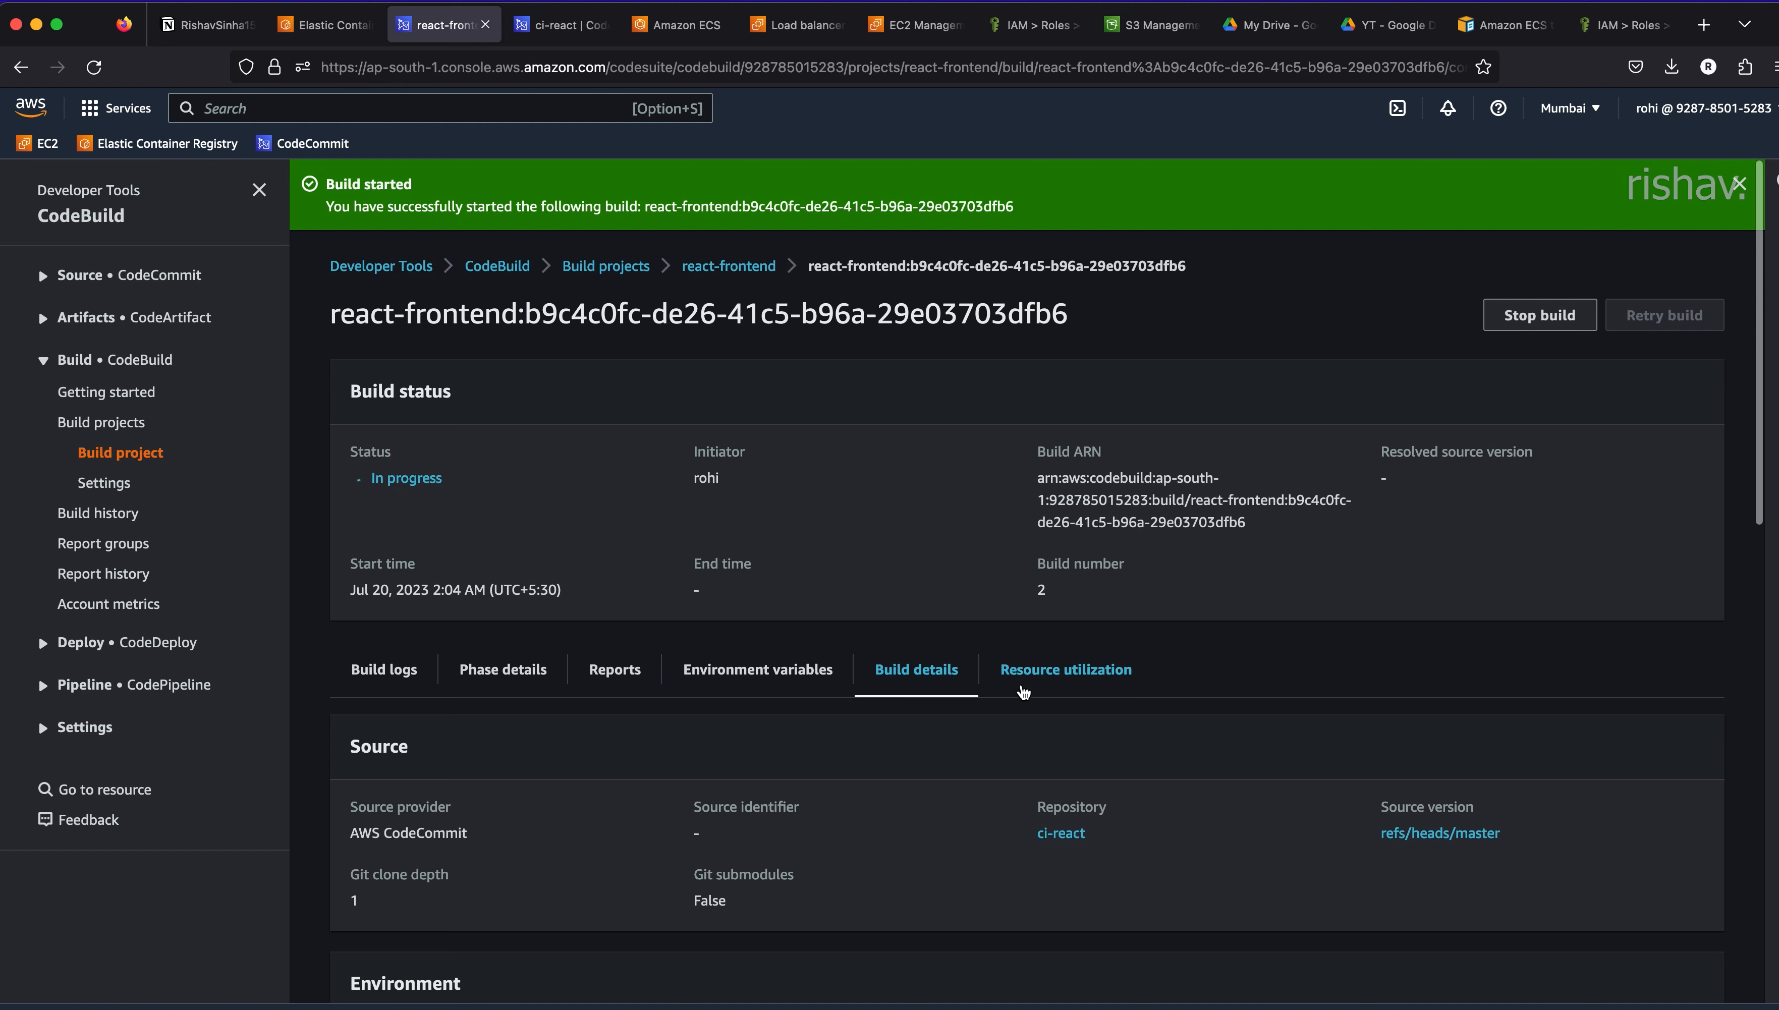
left_click(1023, 691)
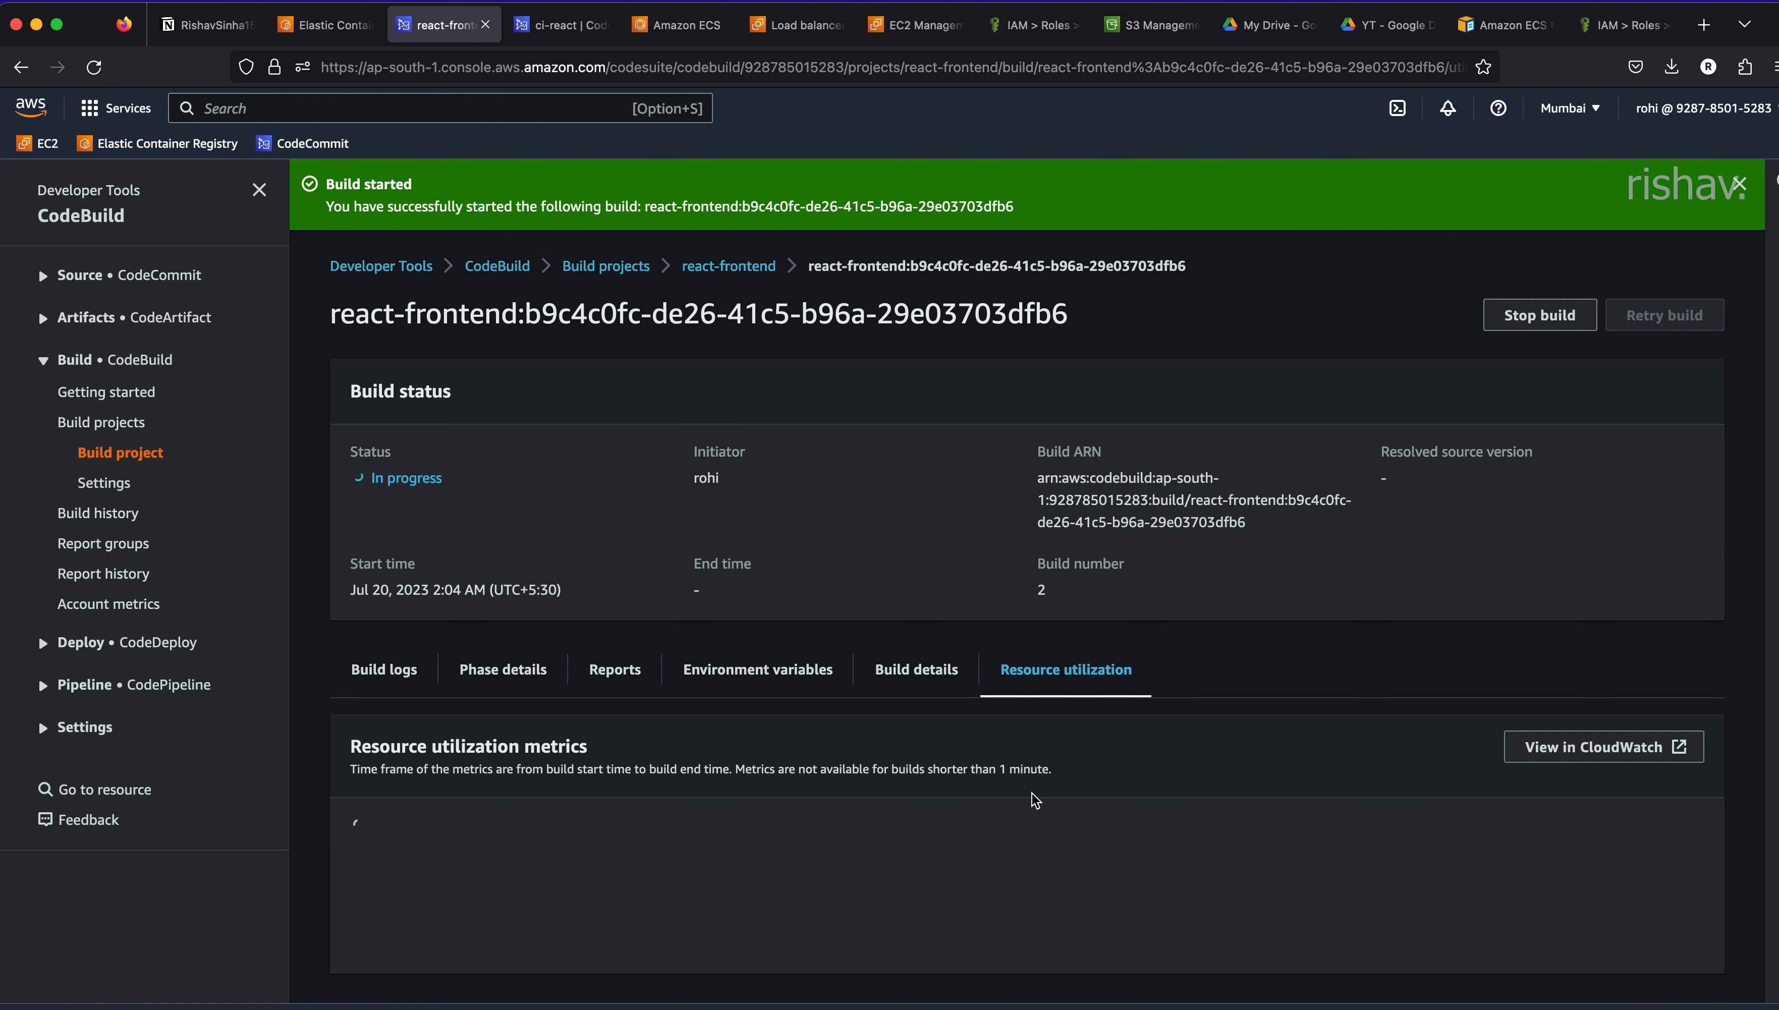
- Read the Amazon ECR login lines in the build log and compare them with buildspec.yaml in Visual Studio Code
left_click(382, 671)
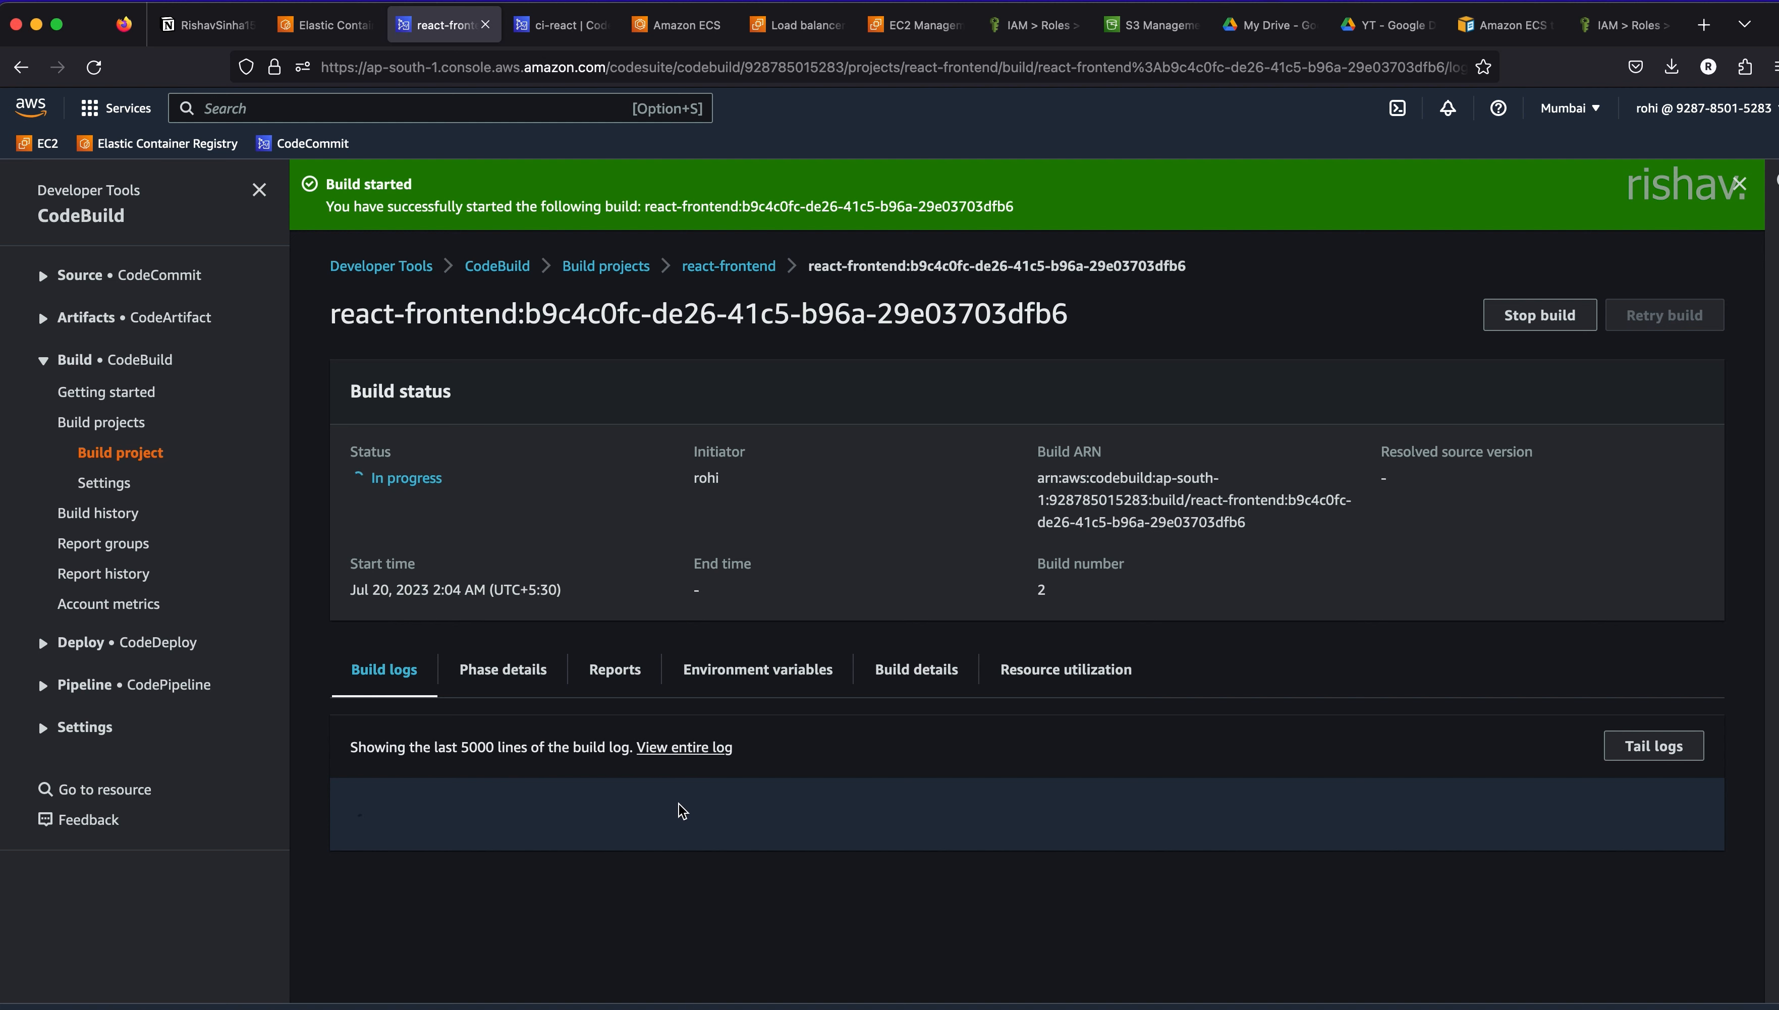
scroll(678, 804, "down", 5)
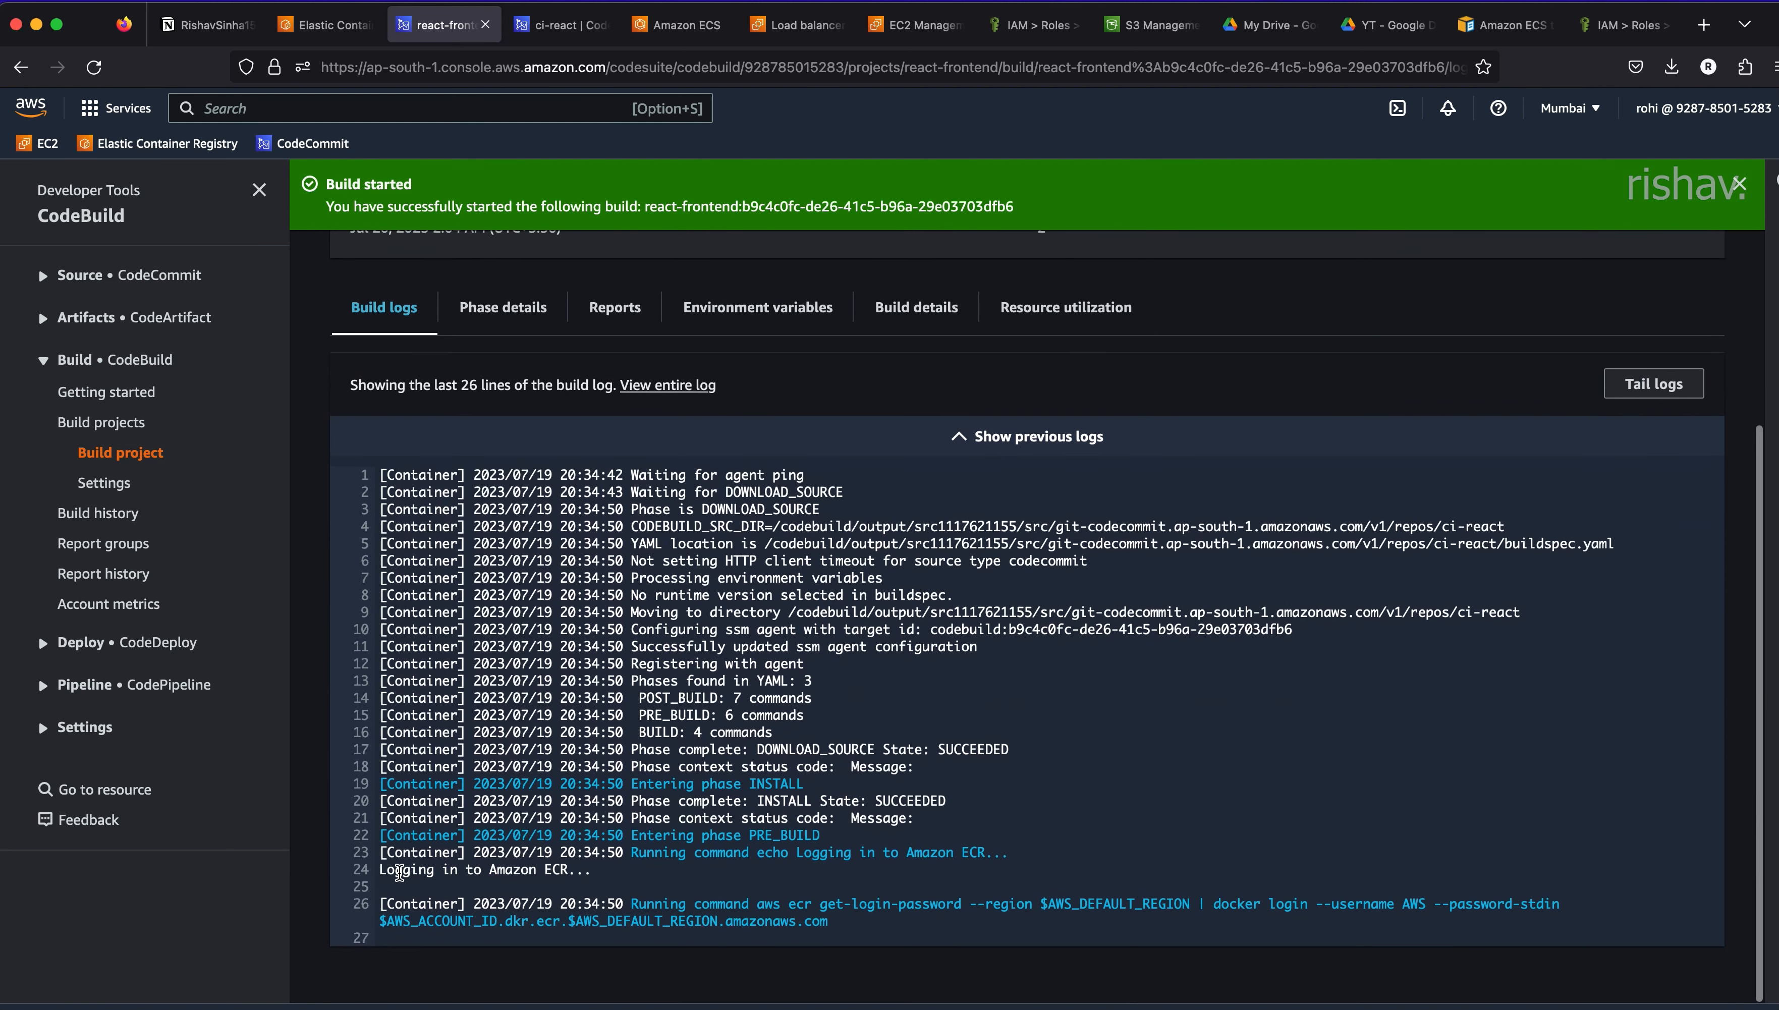
left_click_drag(380, 872, 517, 870)
scroll(616, 874, "down", 1)
scroll(617, 874, "down", 2)
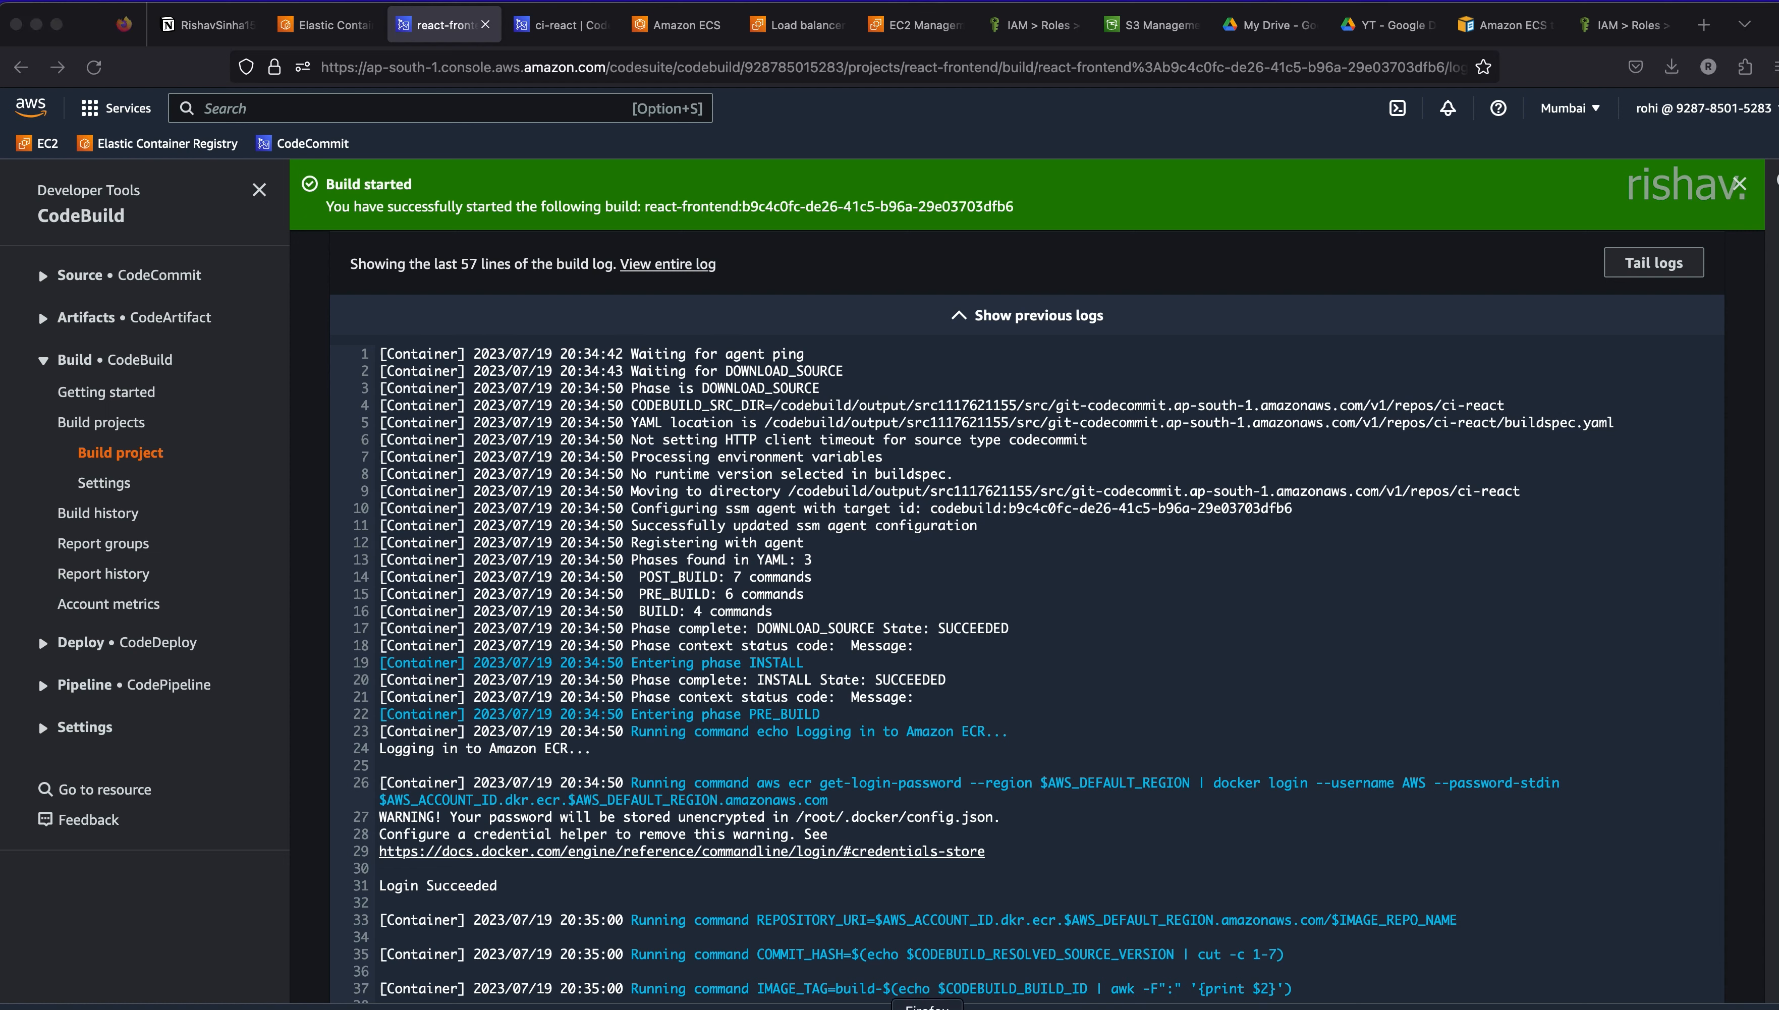
left_click(638, 1008)
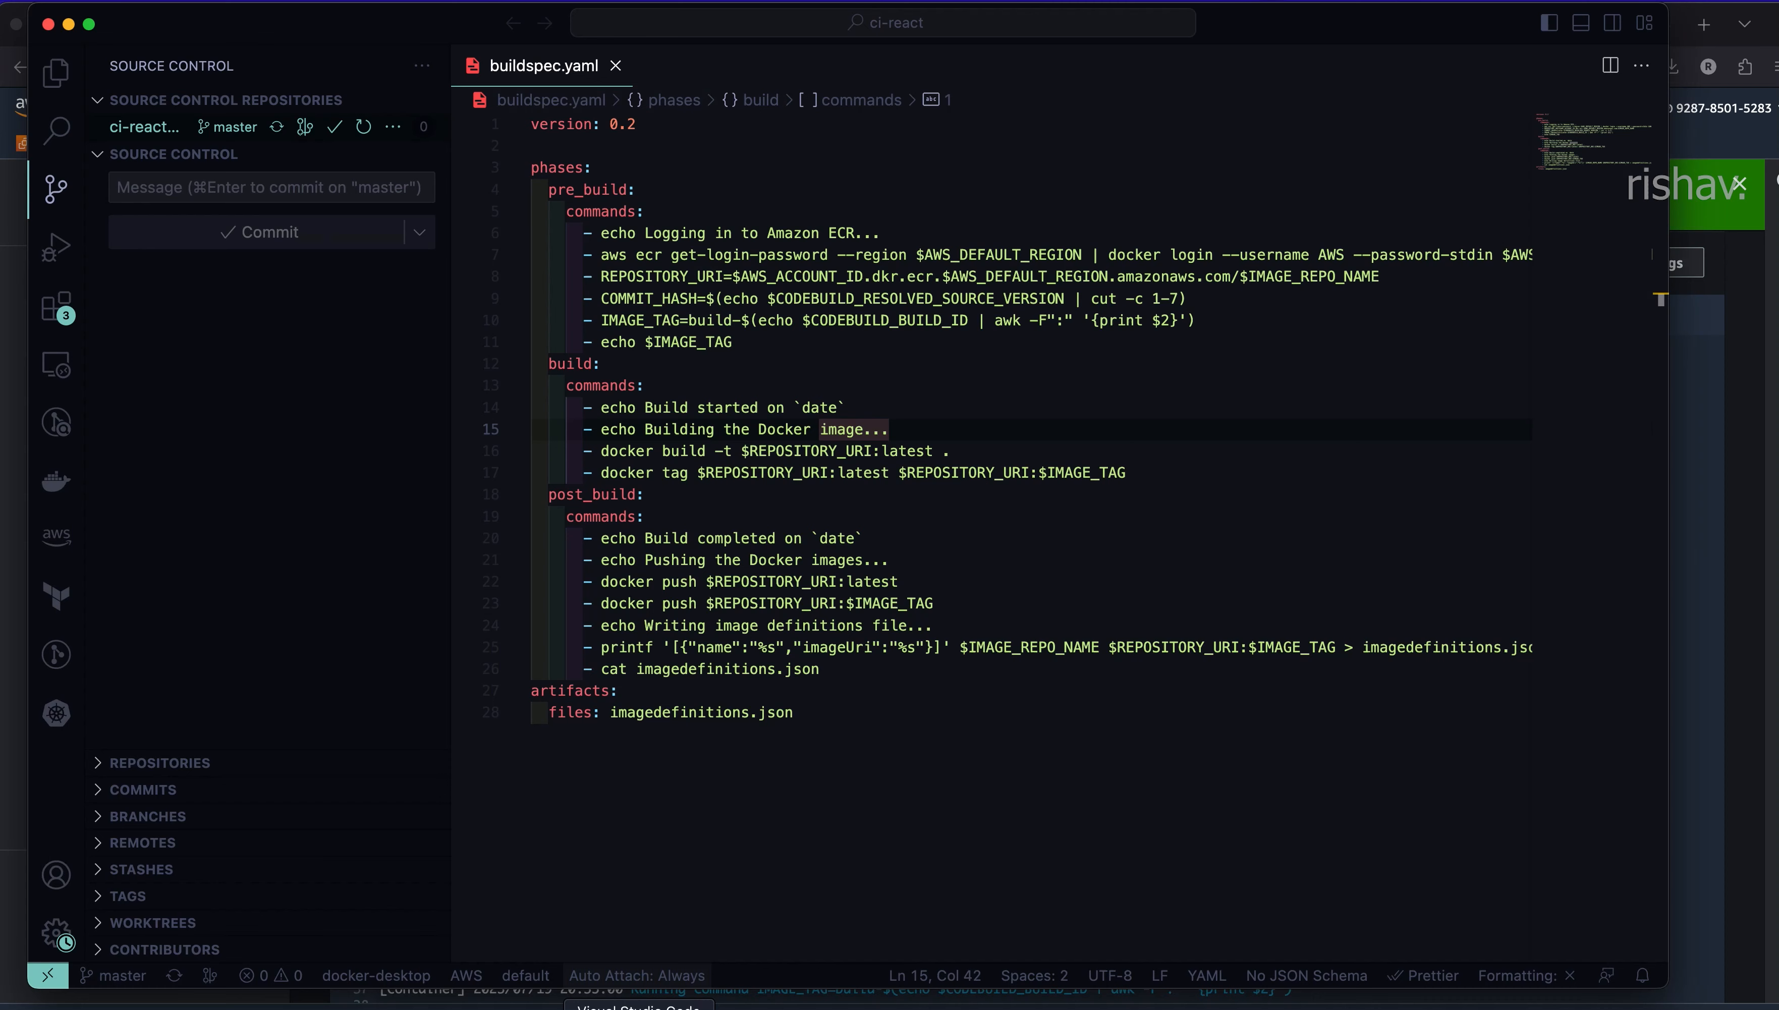
key("super+Tab")
- Follow the build log from the repository URI and image tag commands through the Docker image build steps
scroll(853, 545, "down", 4)
scroll(628, 672, "down", 1)
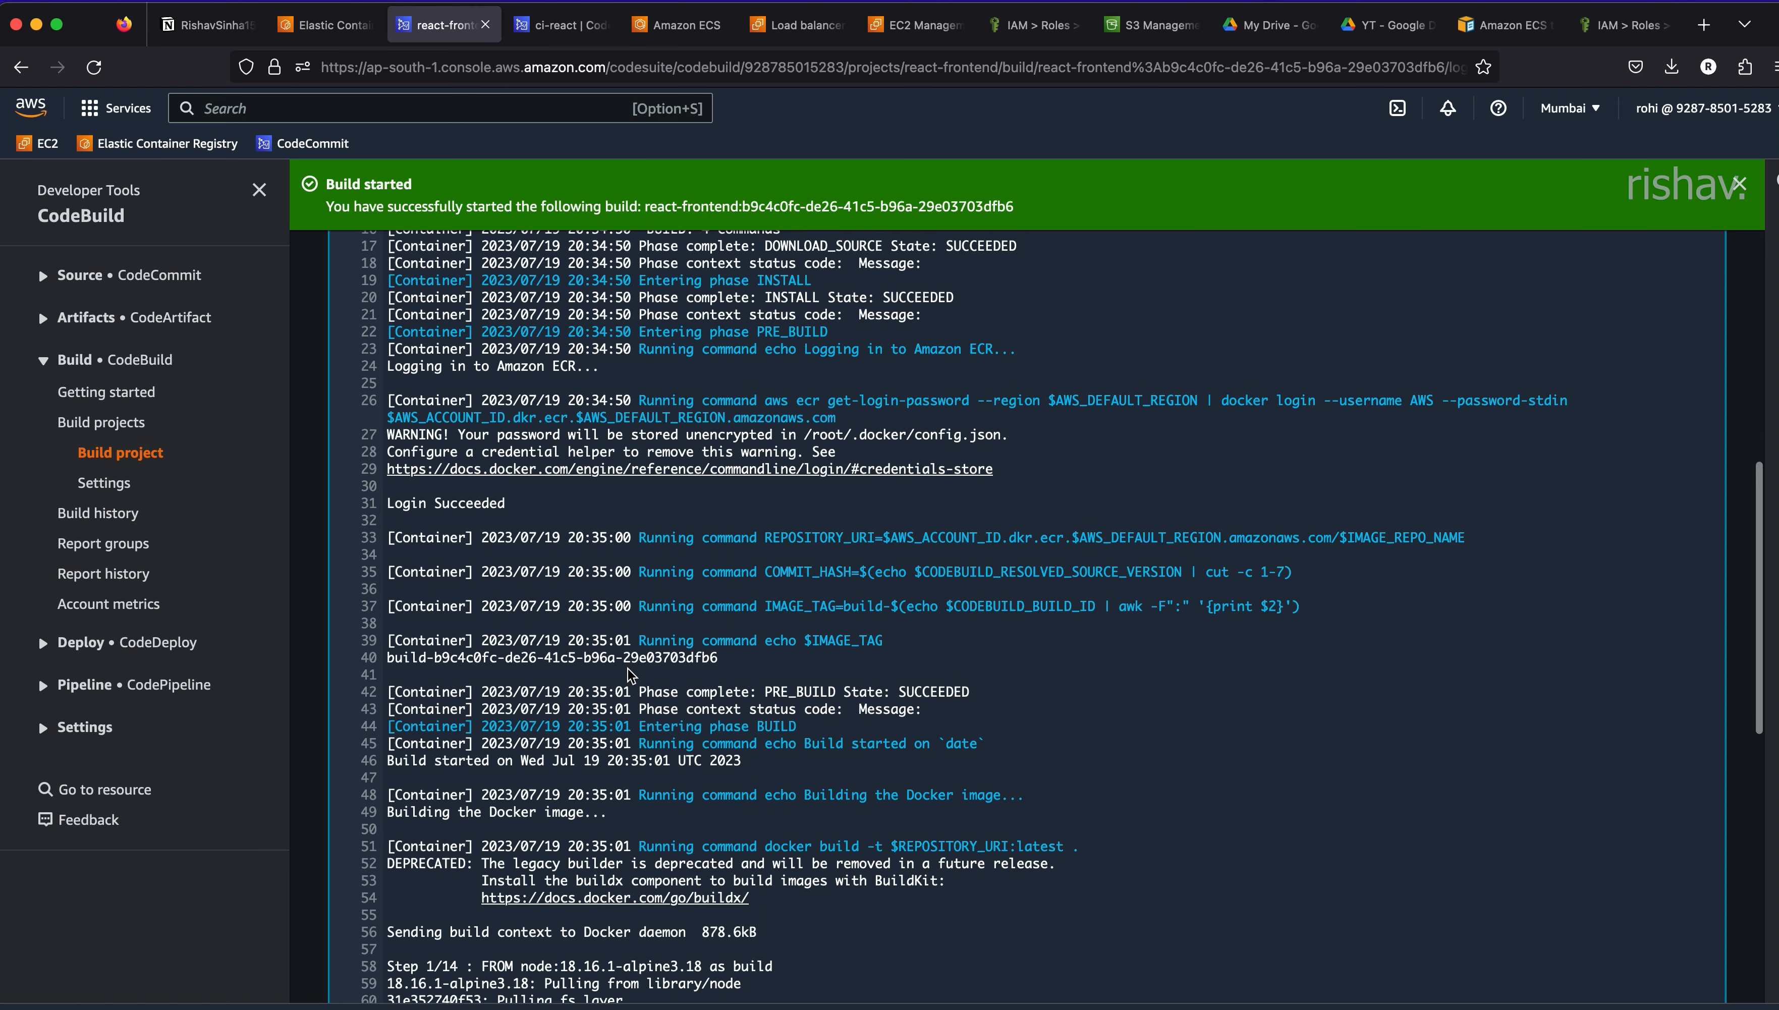
left_click_drag(772, 530, 819, 528)
left_click(692, 597)
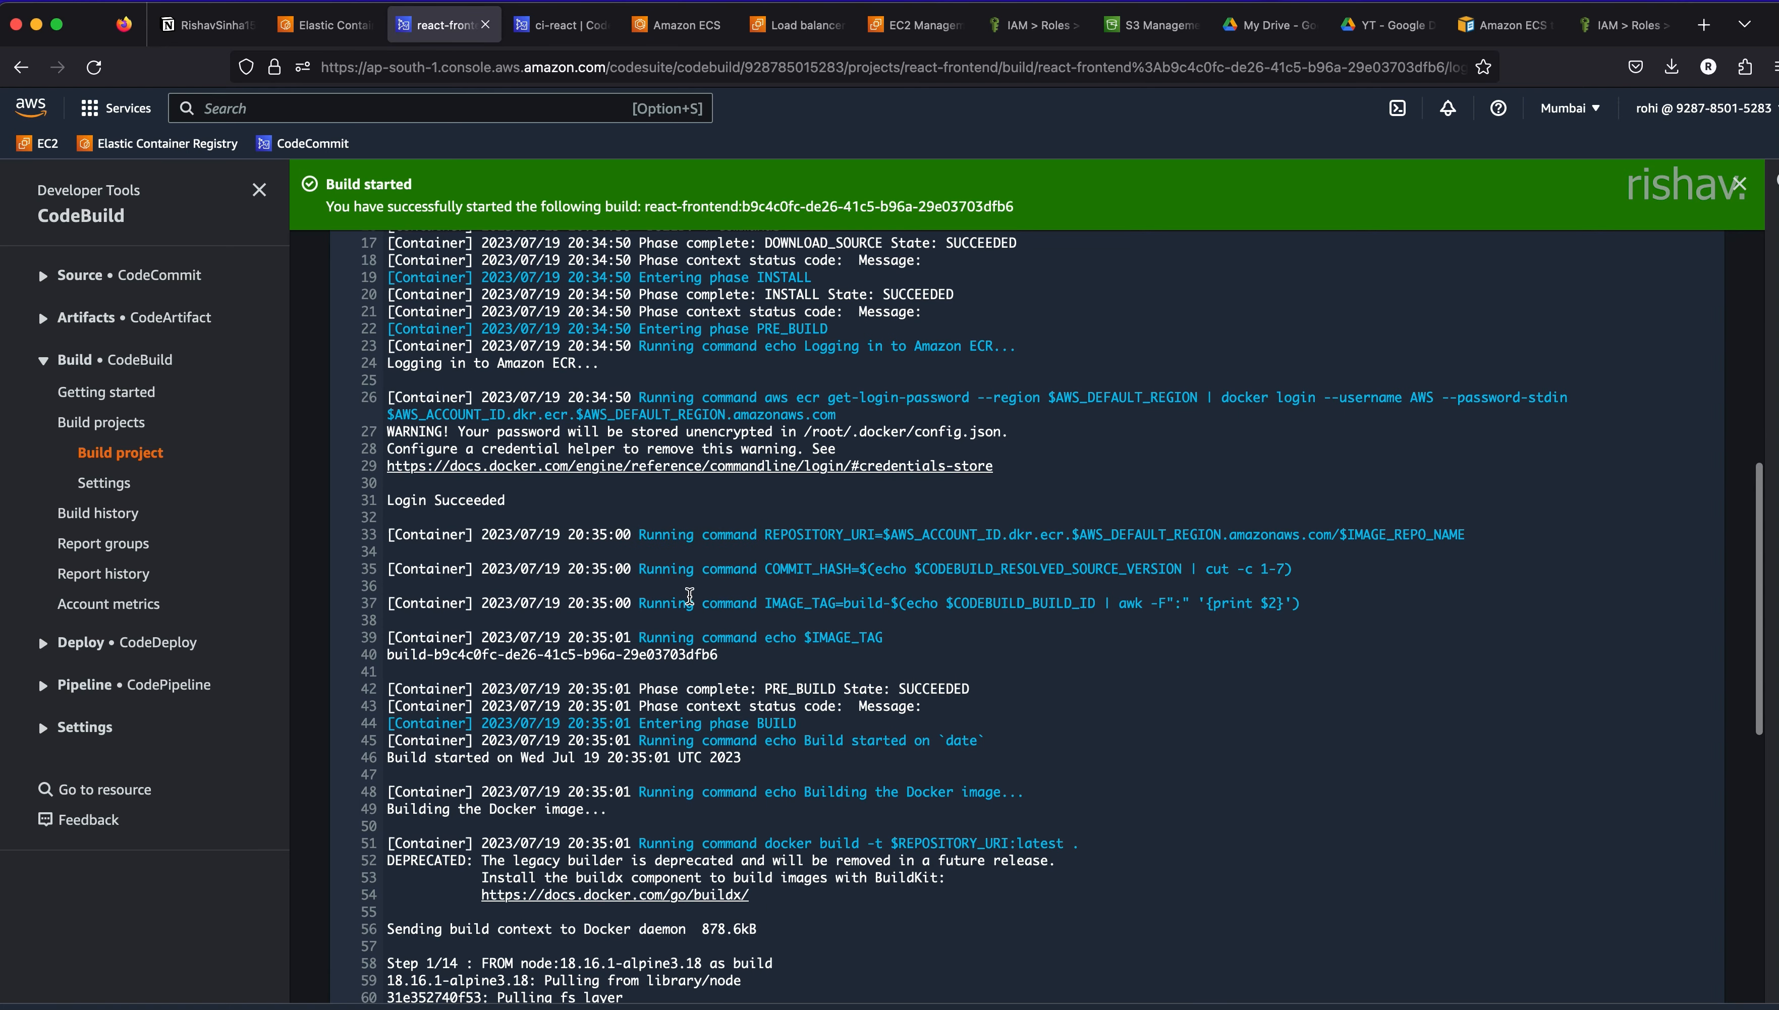
scroll(768, 671, "down", 2)
scroll(768, 668, "down", 8)
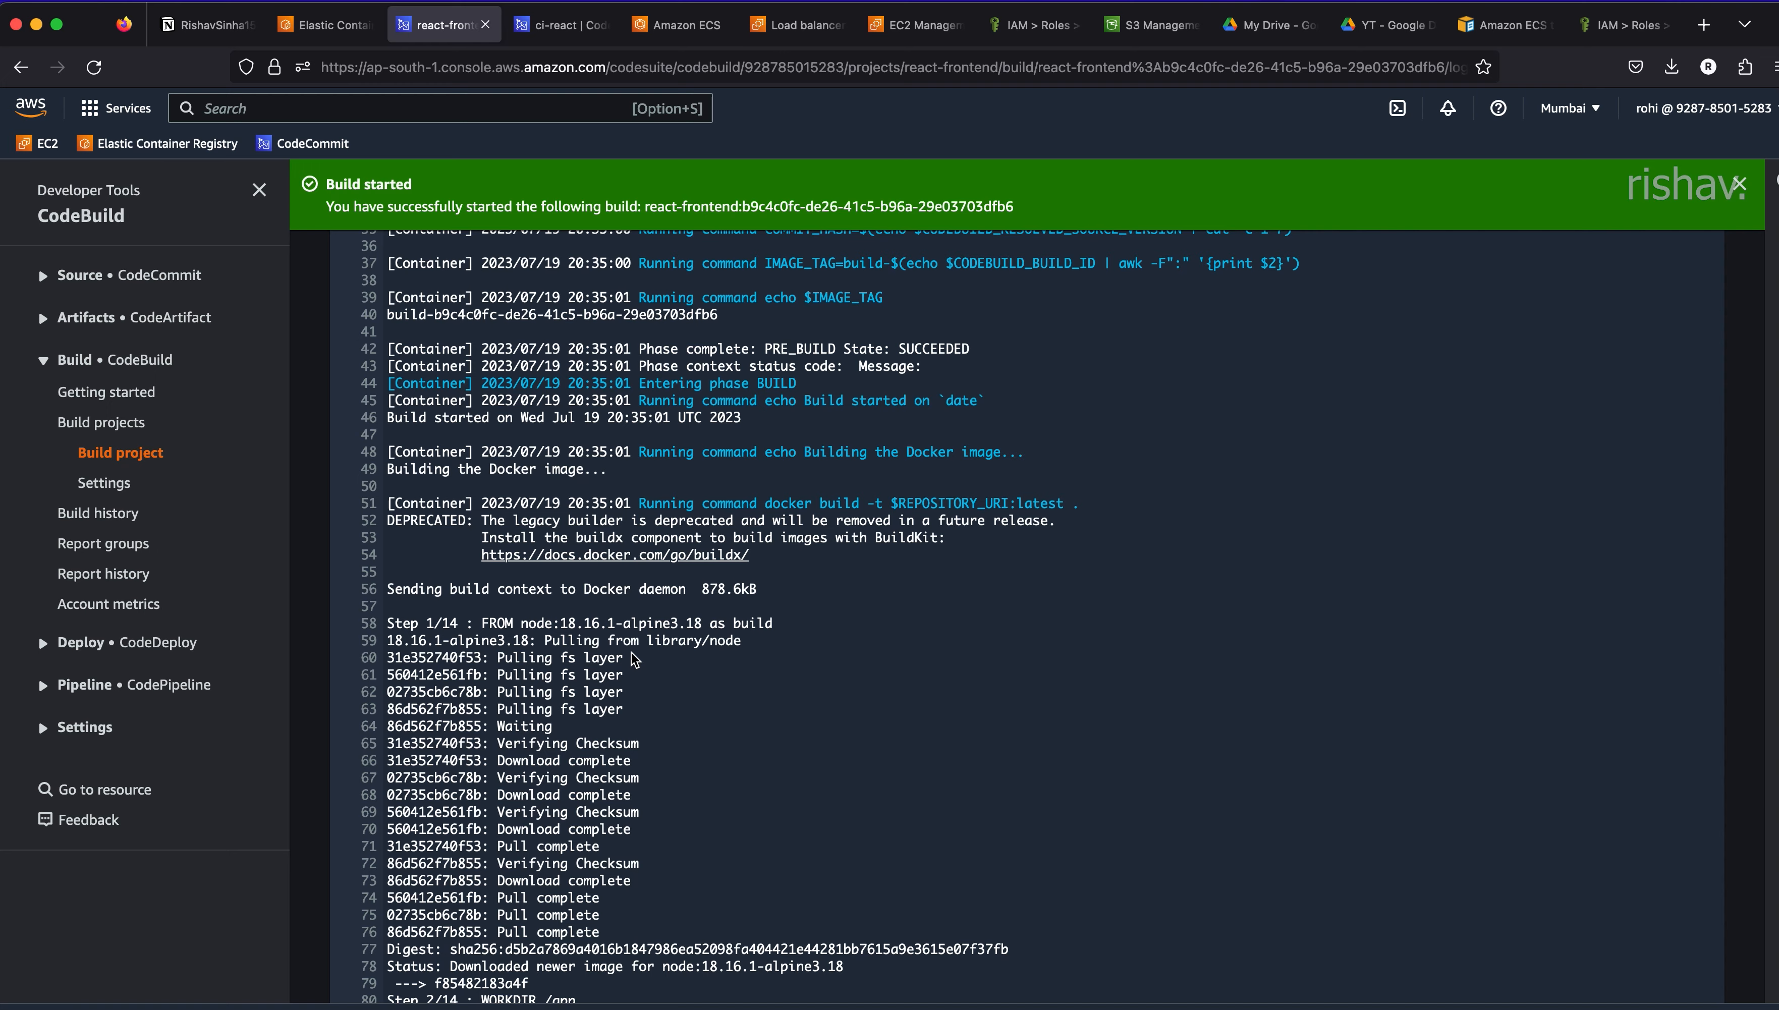
scroll(631, 652, "down", 10)
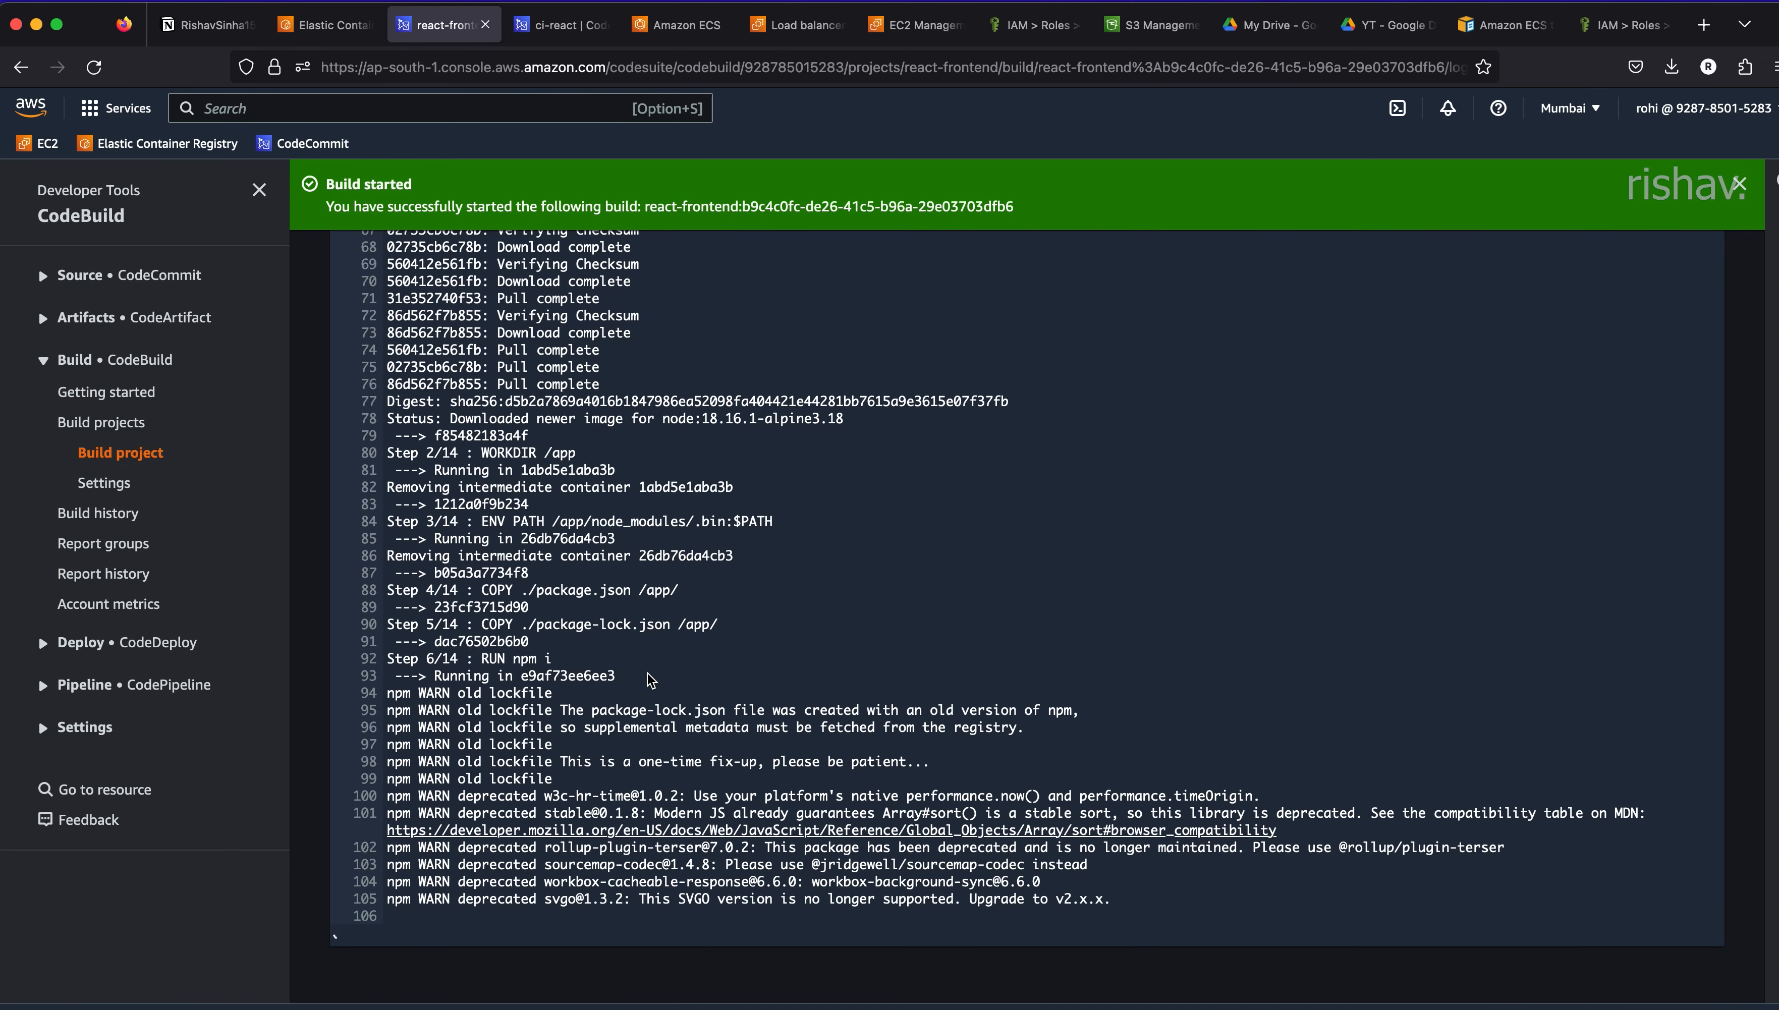
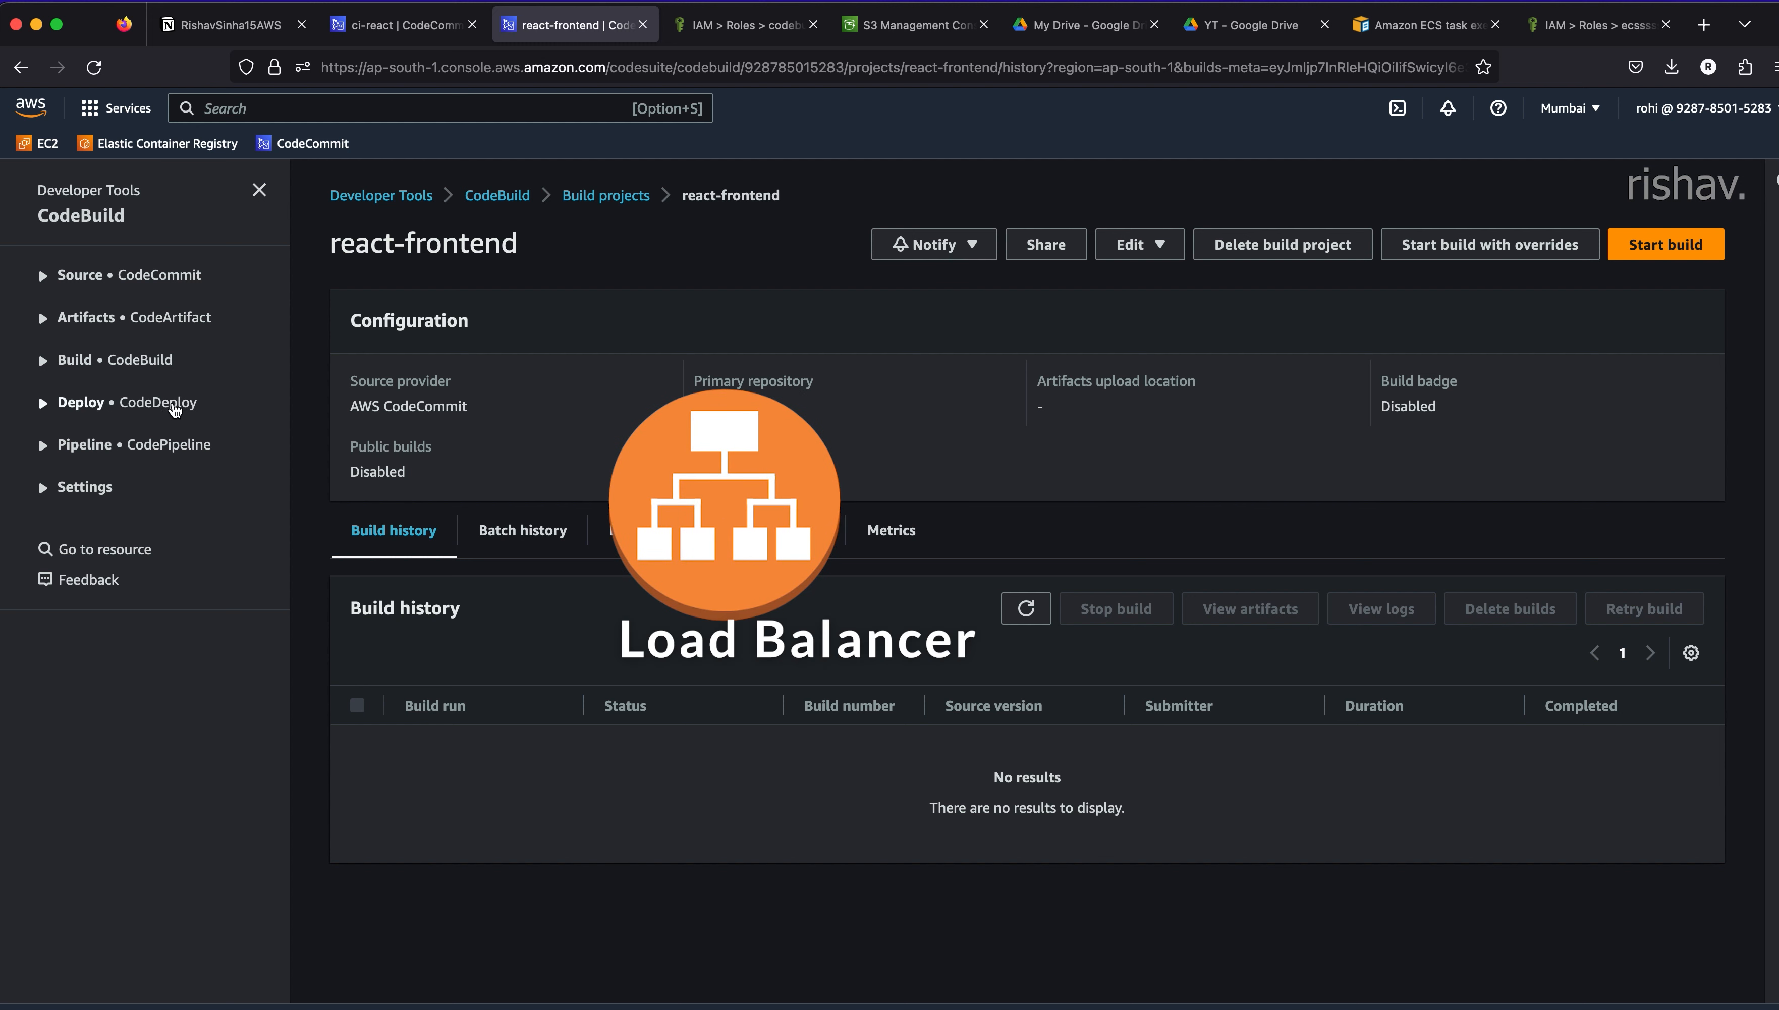
- Open the EC2 load balancers page in a new browser tab and begin creating an Application Load Balancer
right_click(586, 27)
left_click(638, 135)
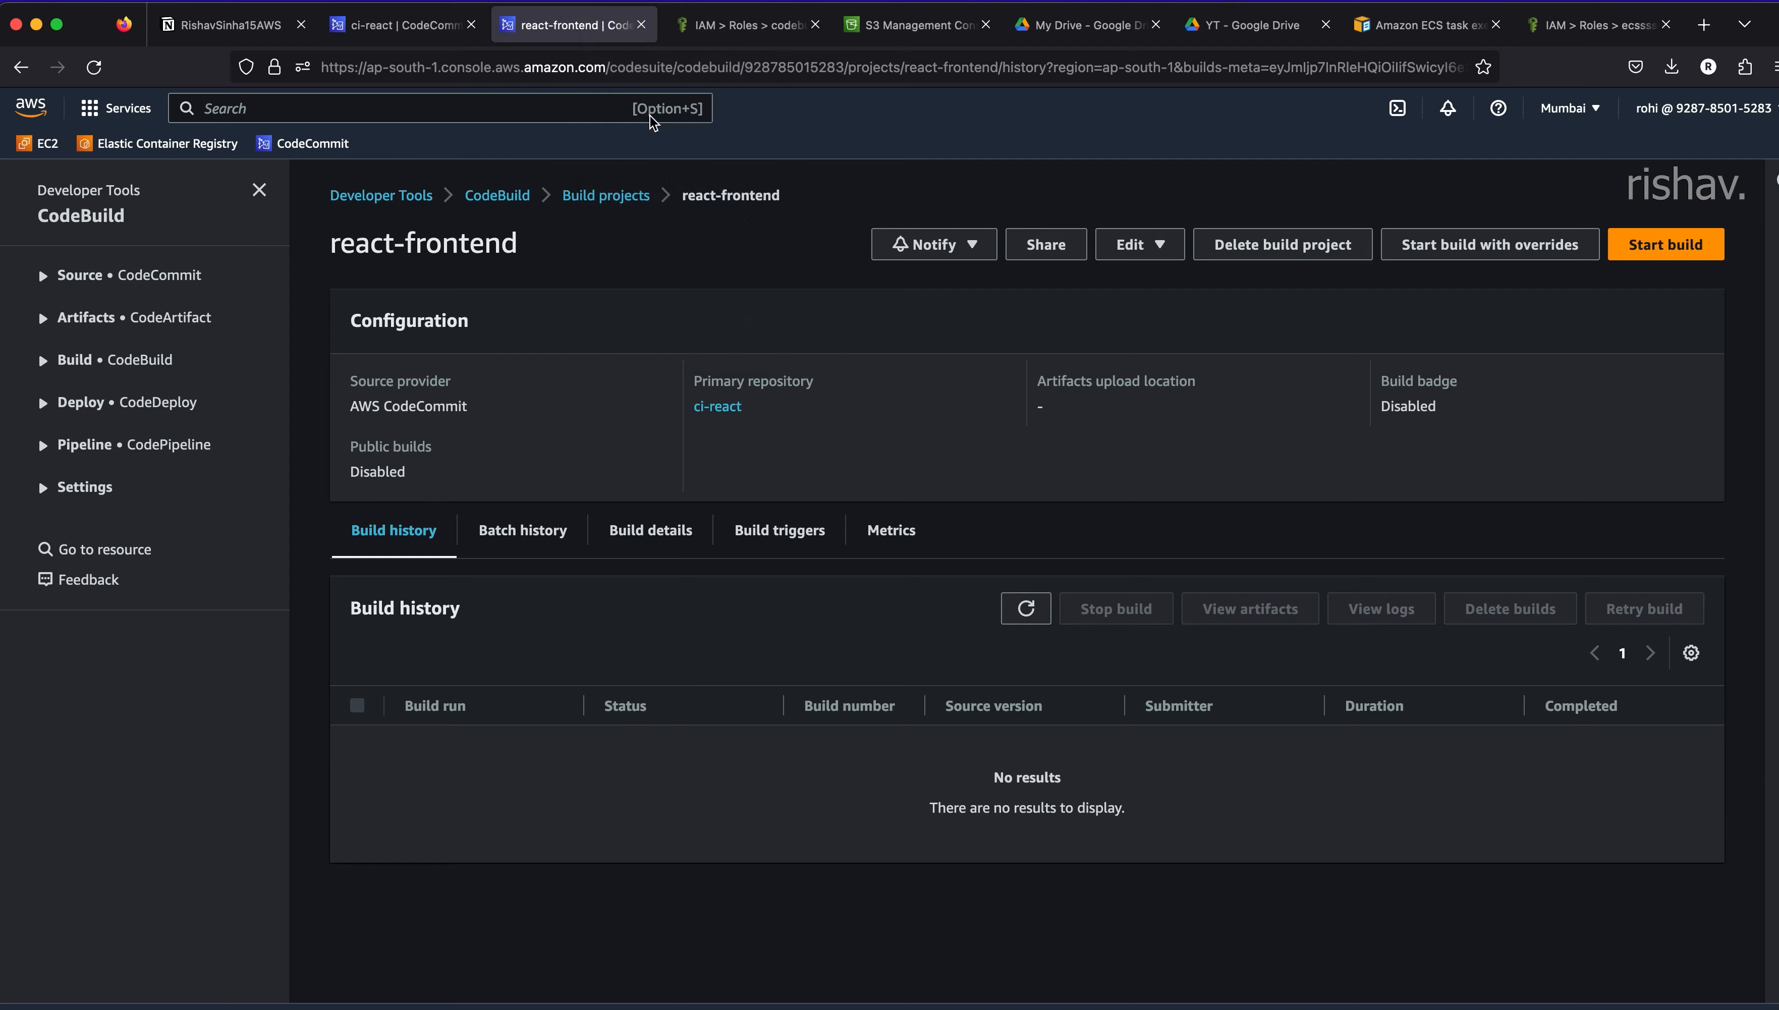
scroll(48, 692, "down", 5)
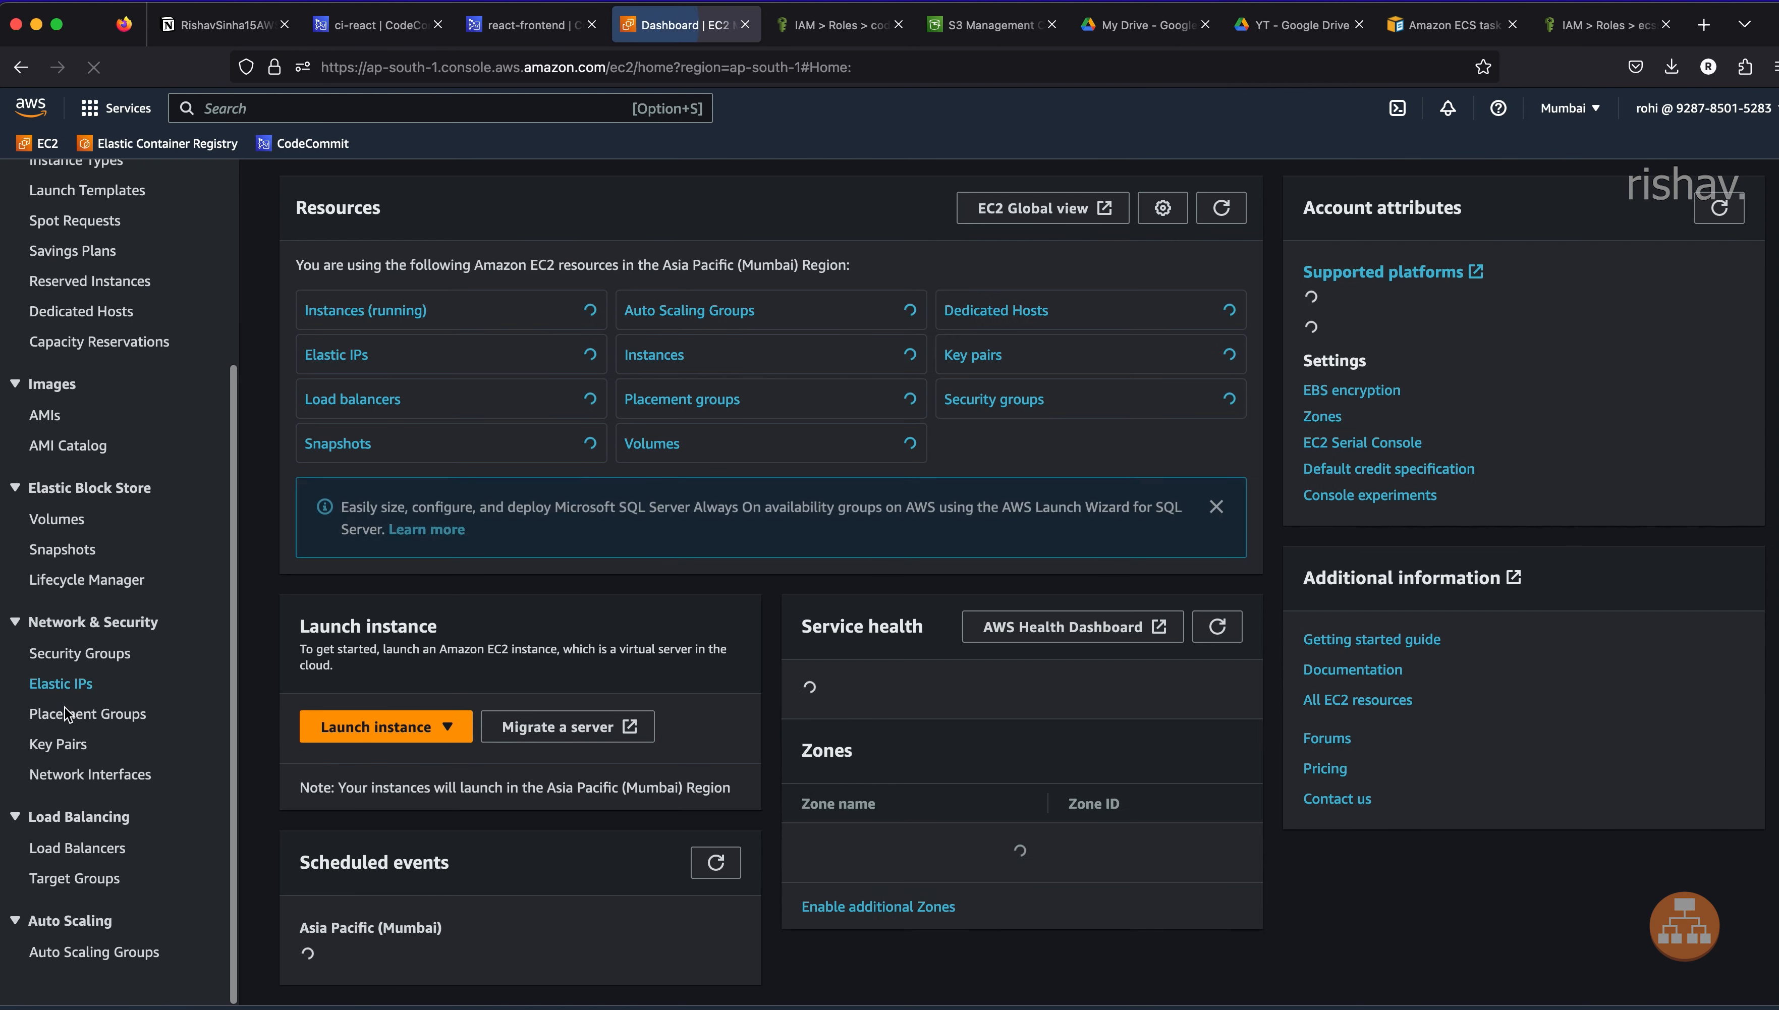
left_click(101, 852)
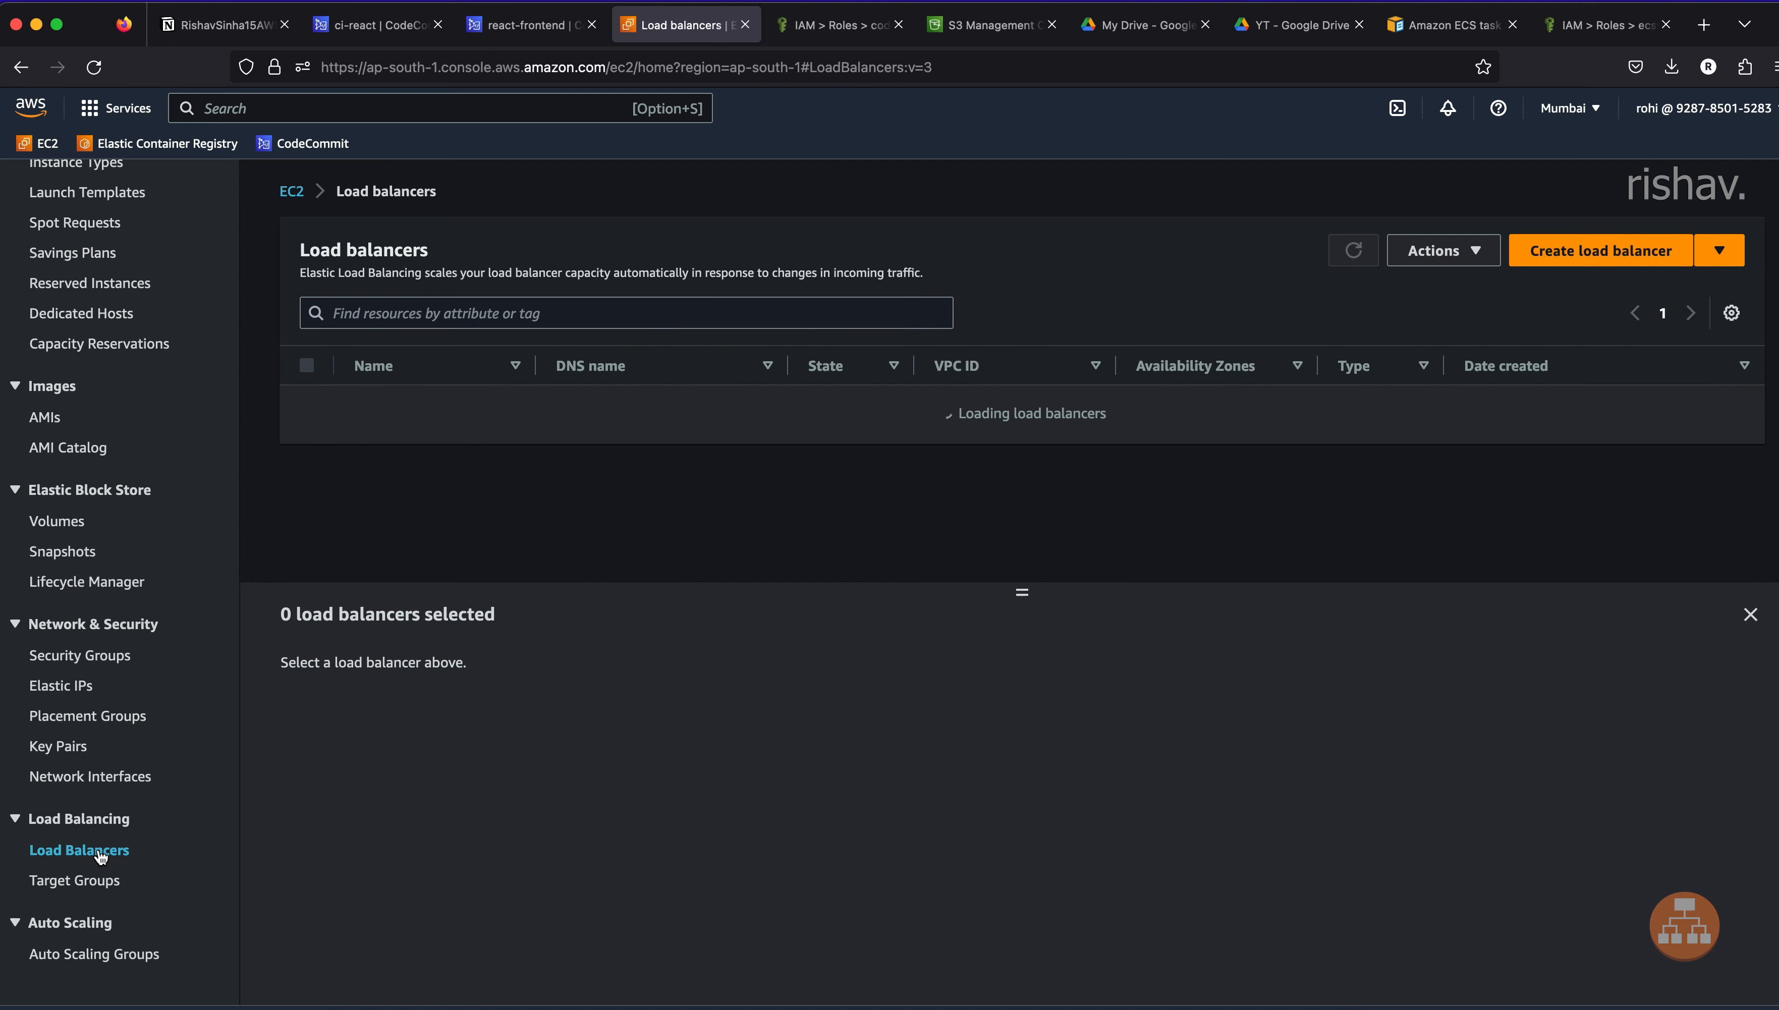
left_click(1559, 259)
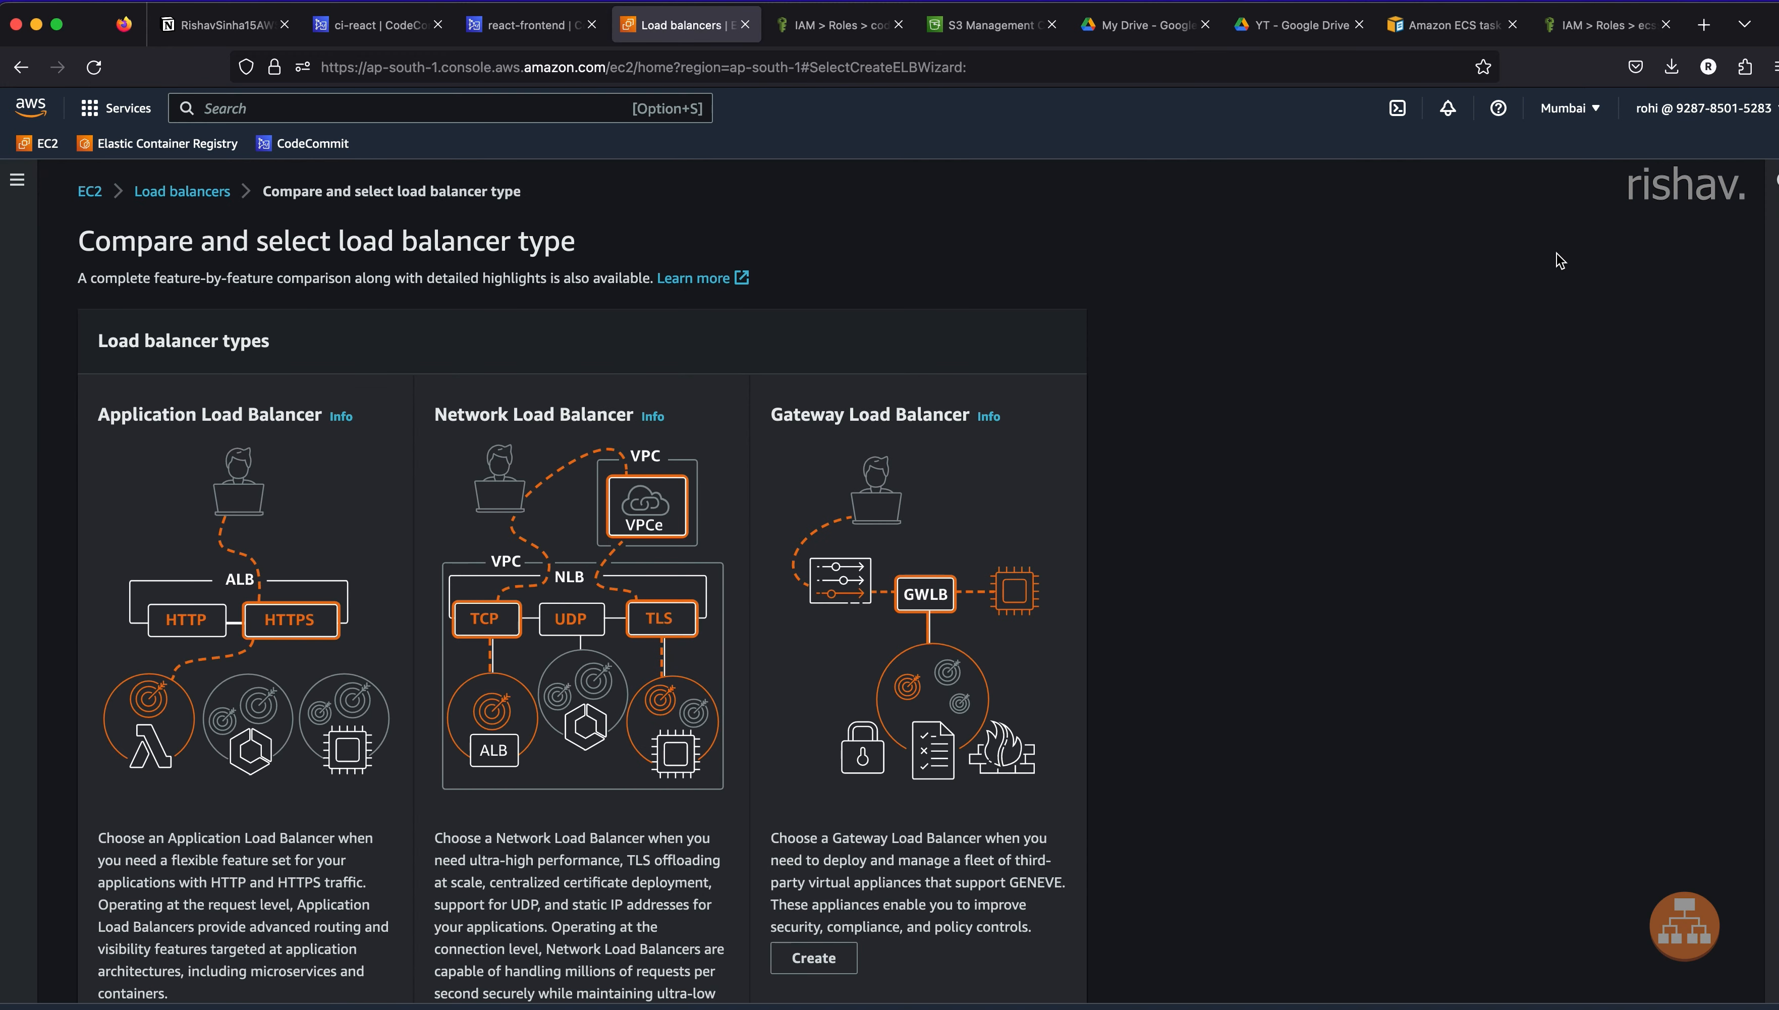
scroll(1558, 258, "down", 3)
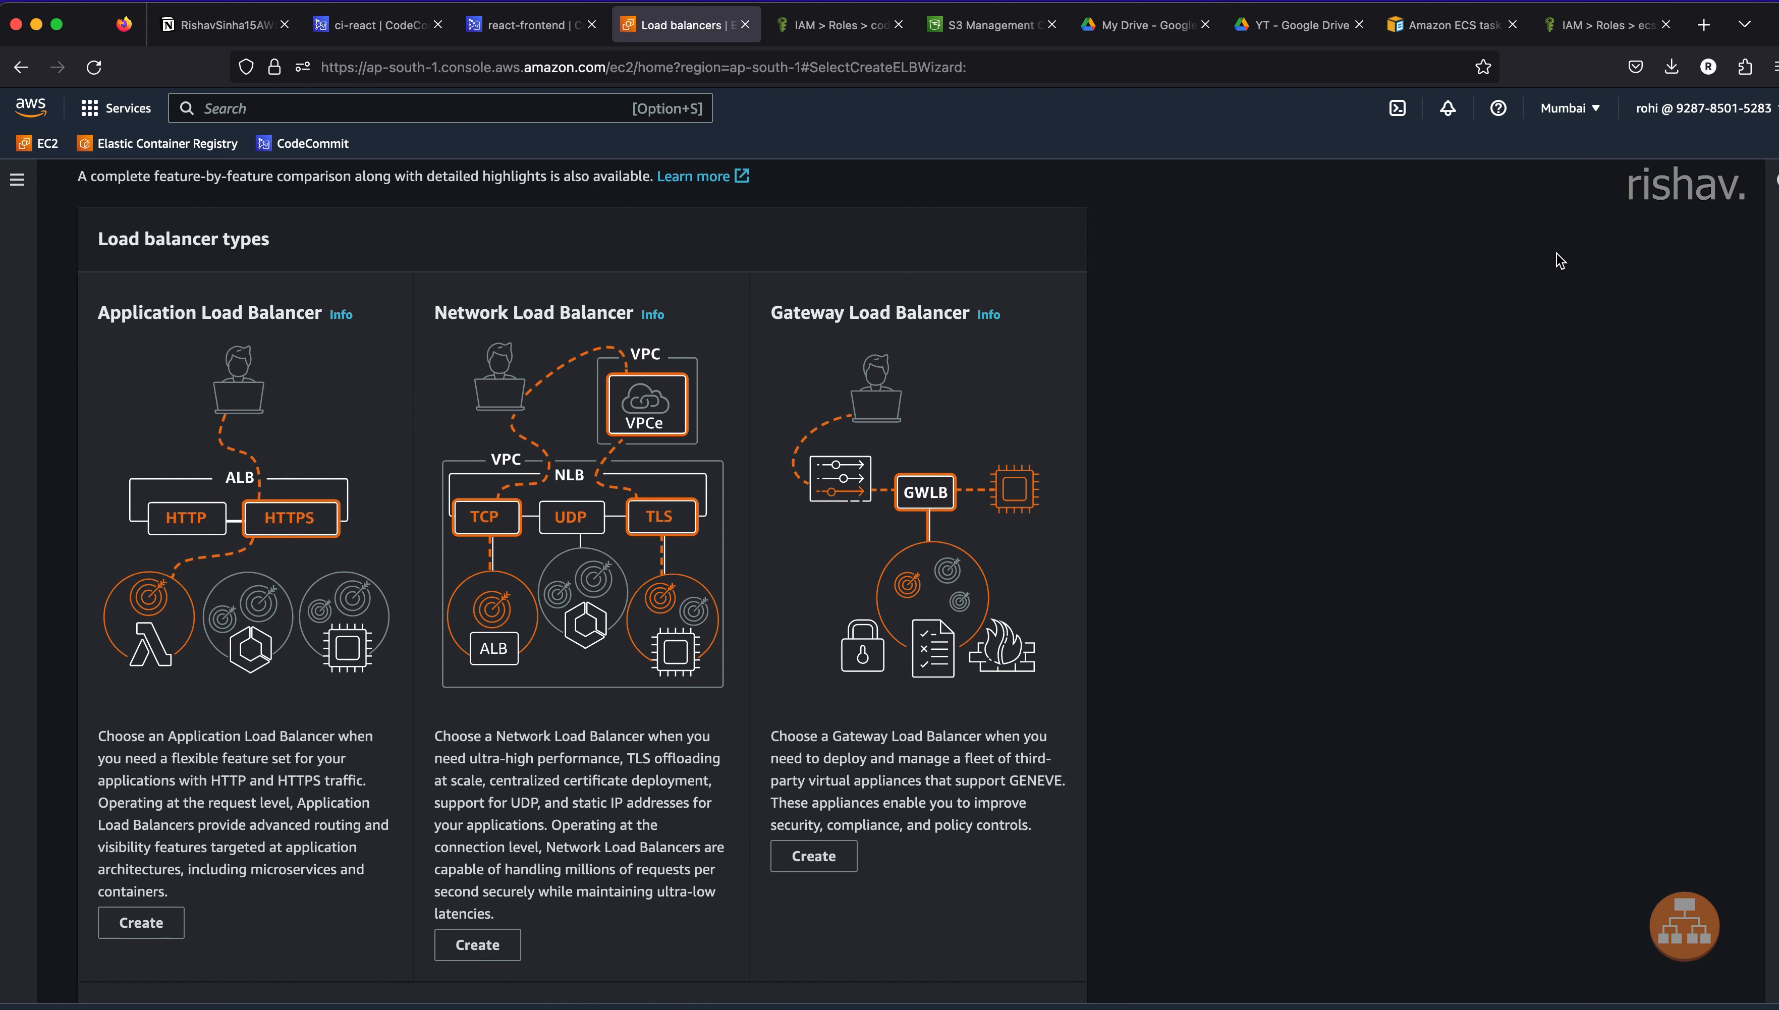
scroll(362, 540, "down", 3)
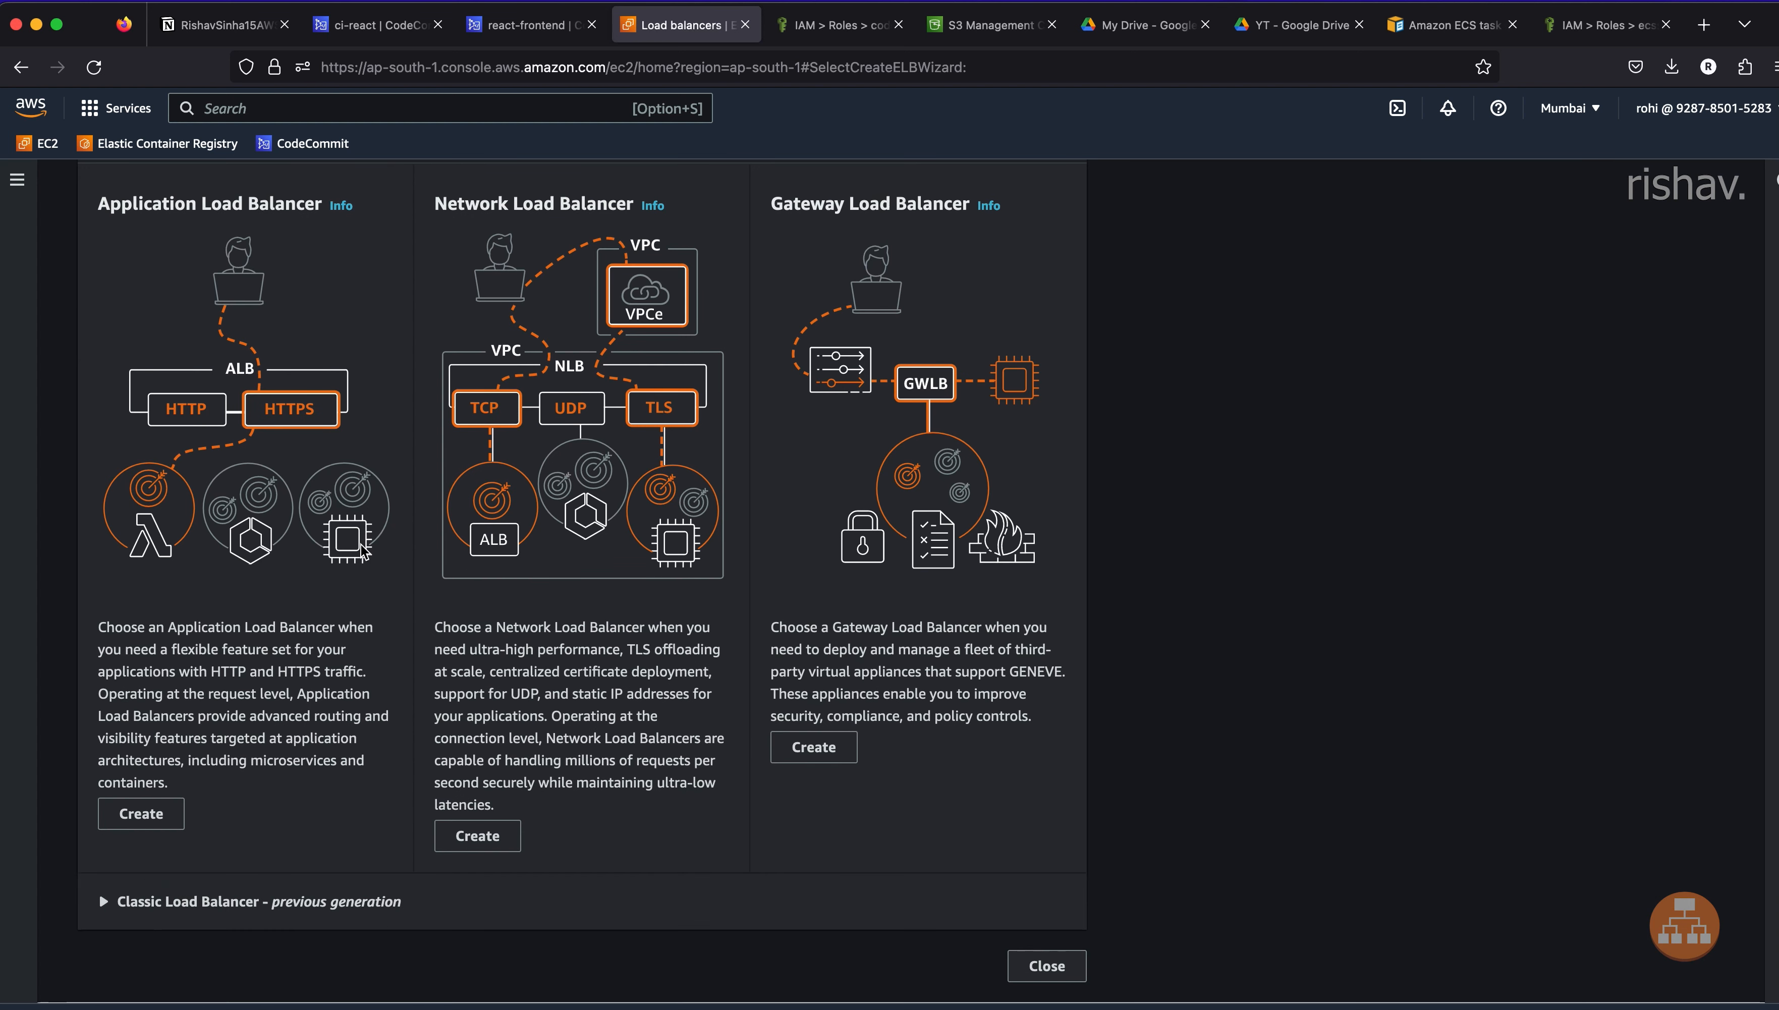
left_click(156, 814)
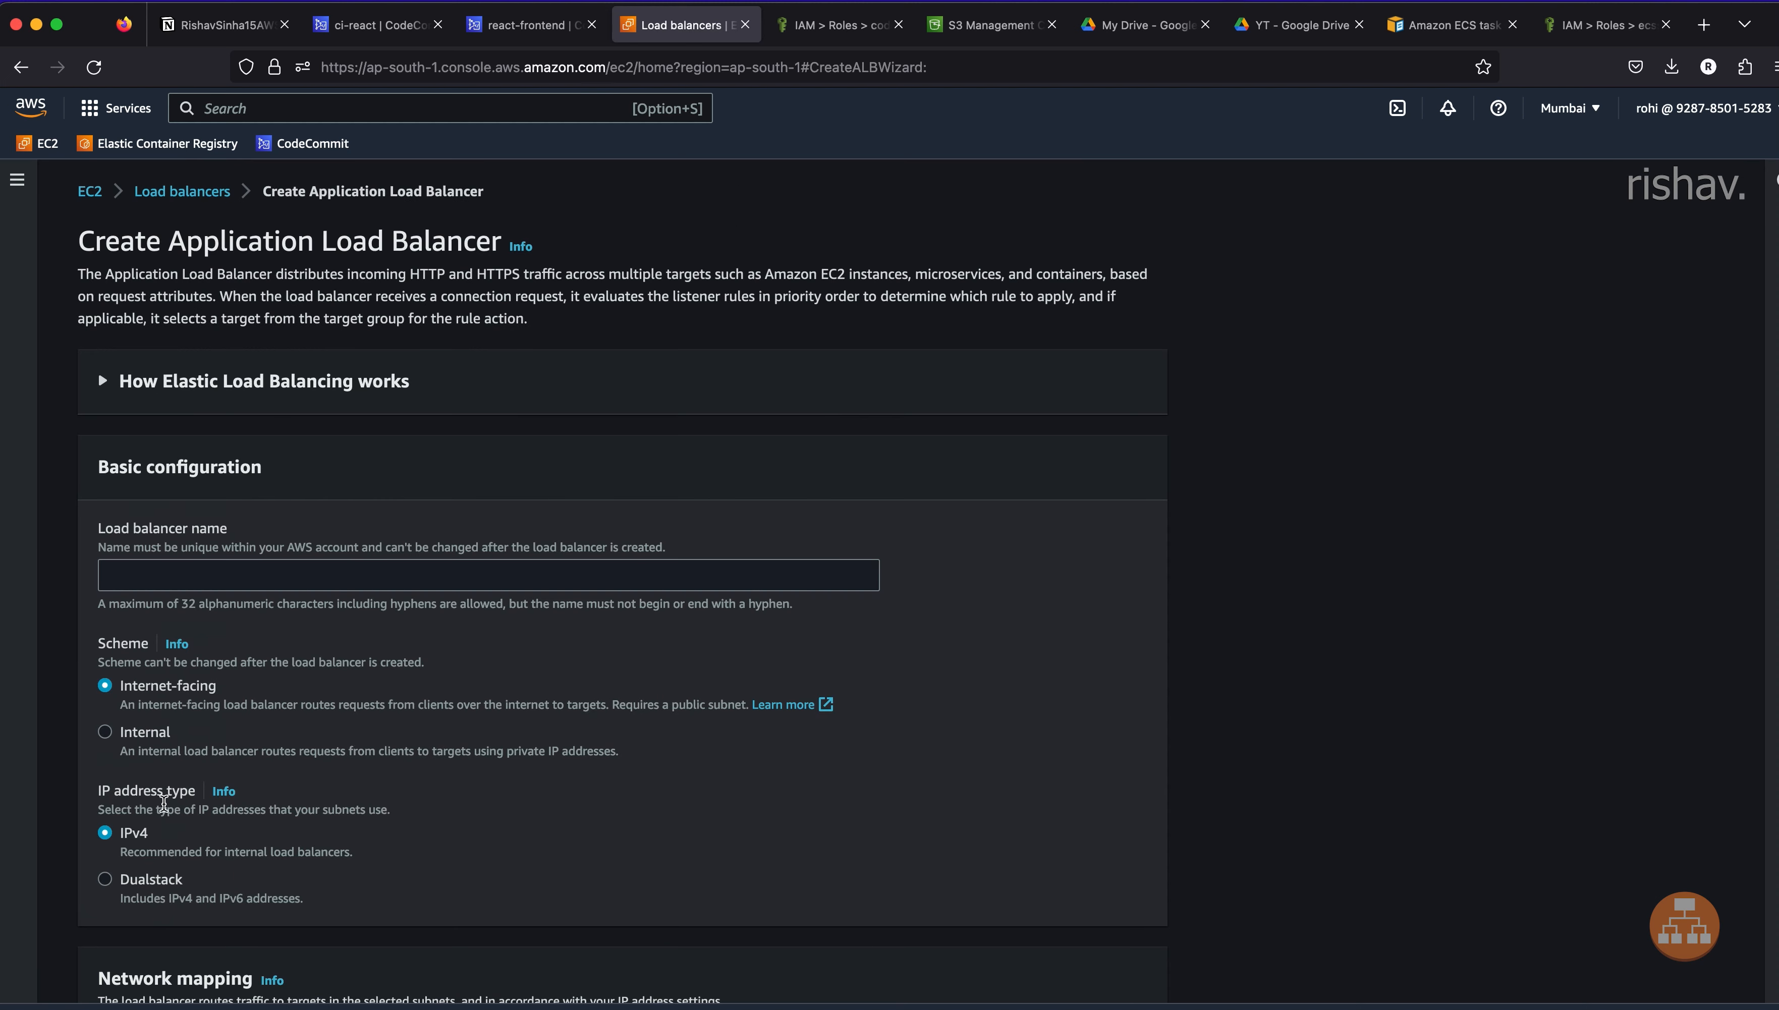
- Name the Application Load Balancer frontend-react
left_click(252, 589)
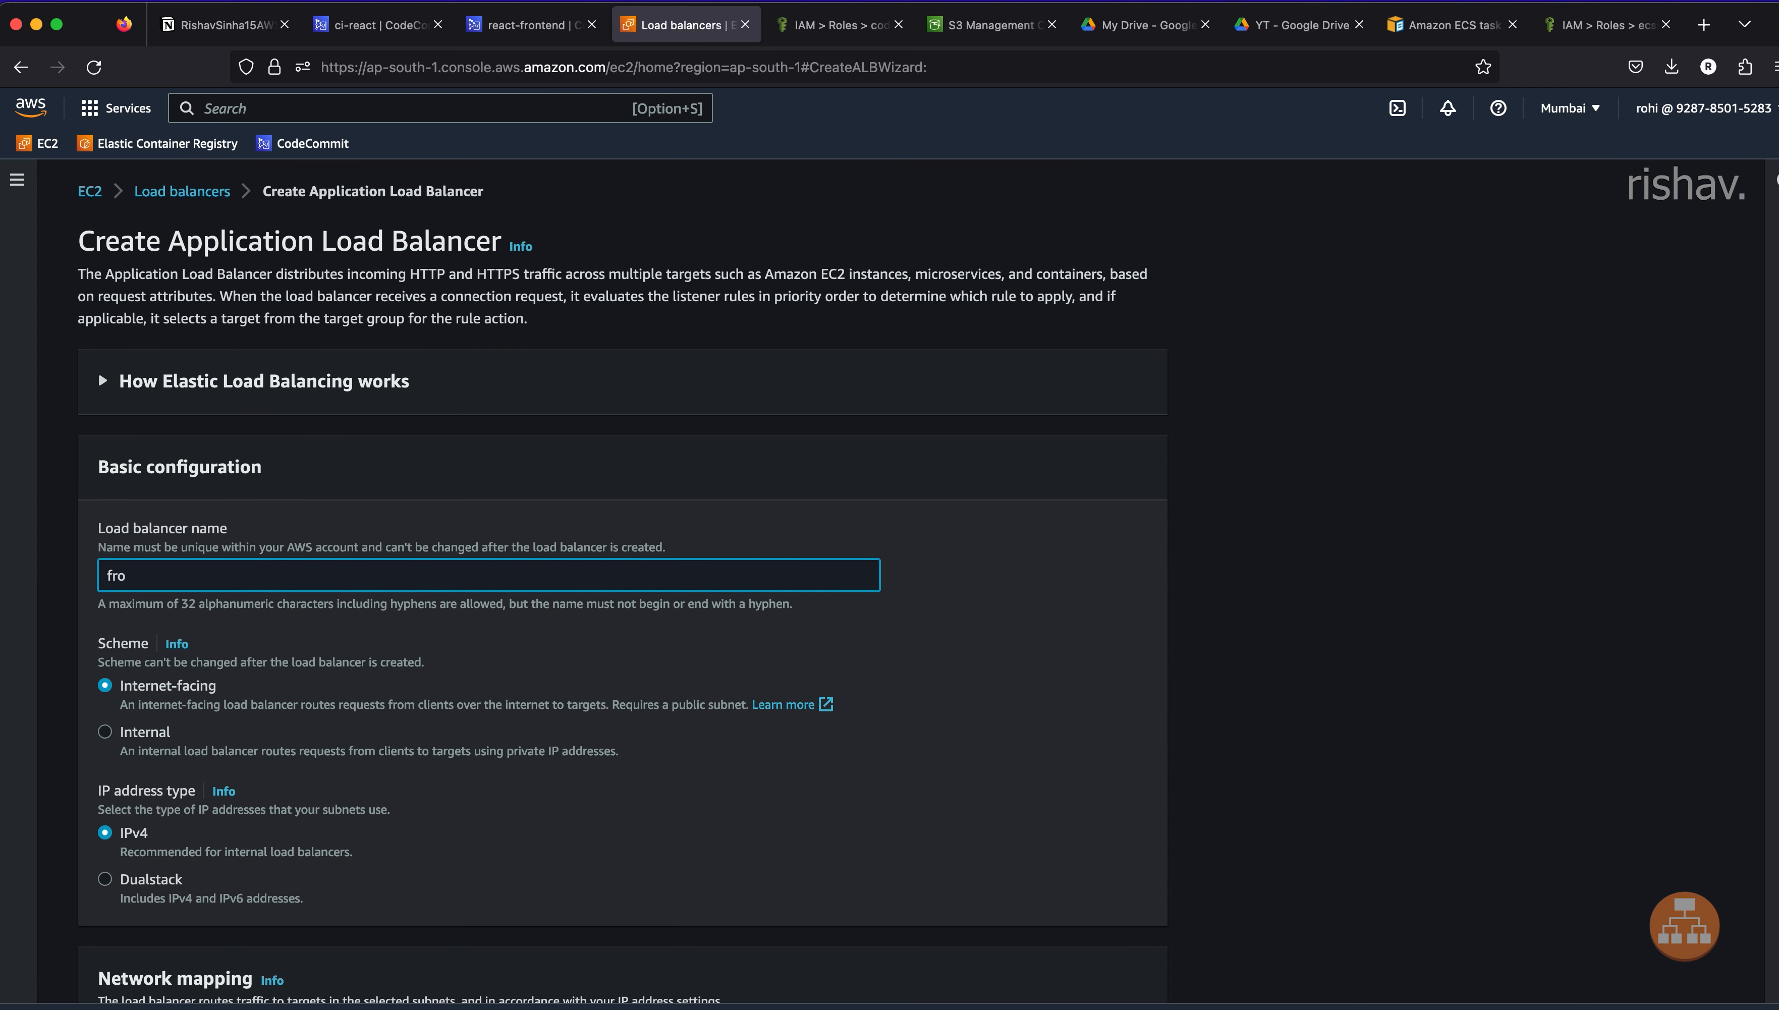
type("frontend-react")
scroll(250, 588, "down", 5)
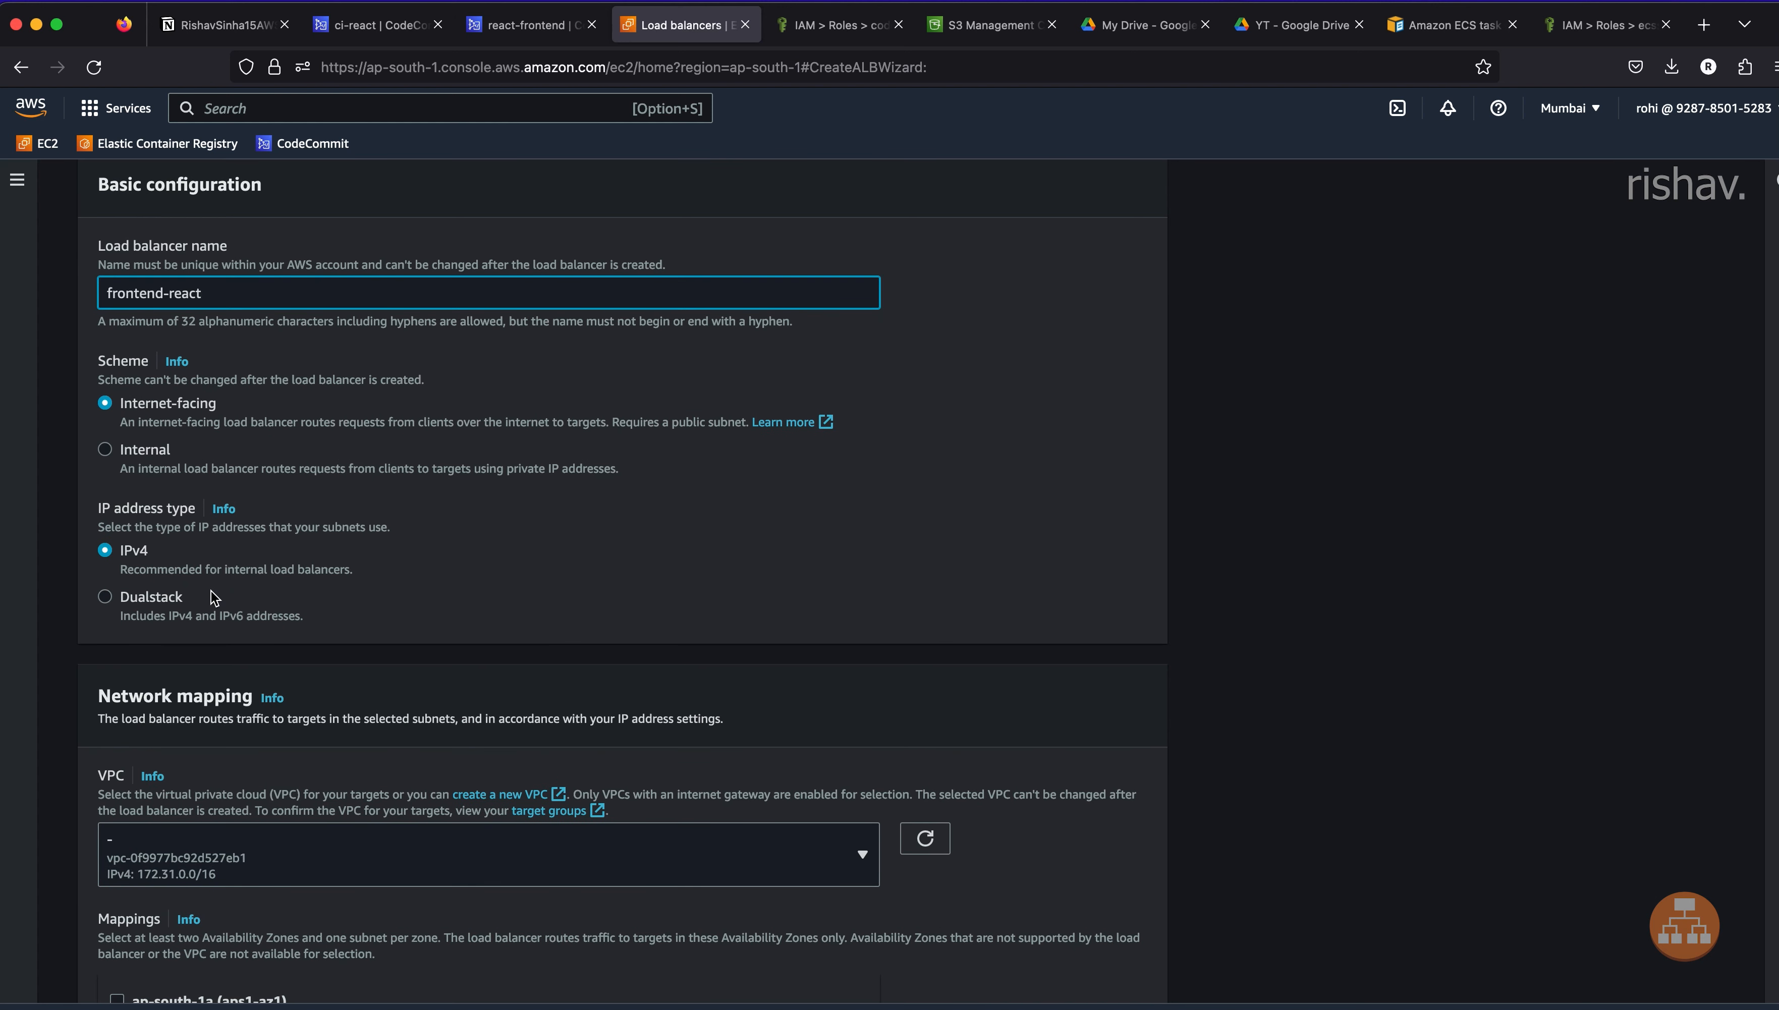
- Keep the existing VPC and map the load balancer to availability zones ap-south-1a, ap-south-1b and ap-south-1c
scroll(214, 598, "down", 5)
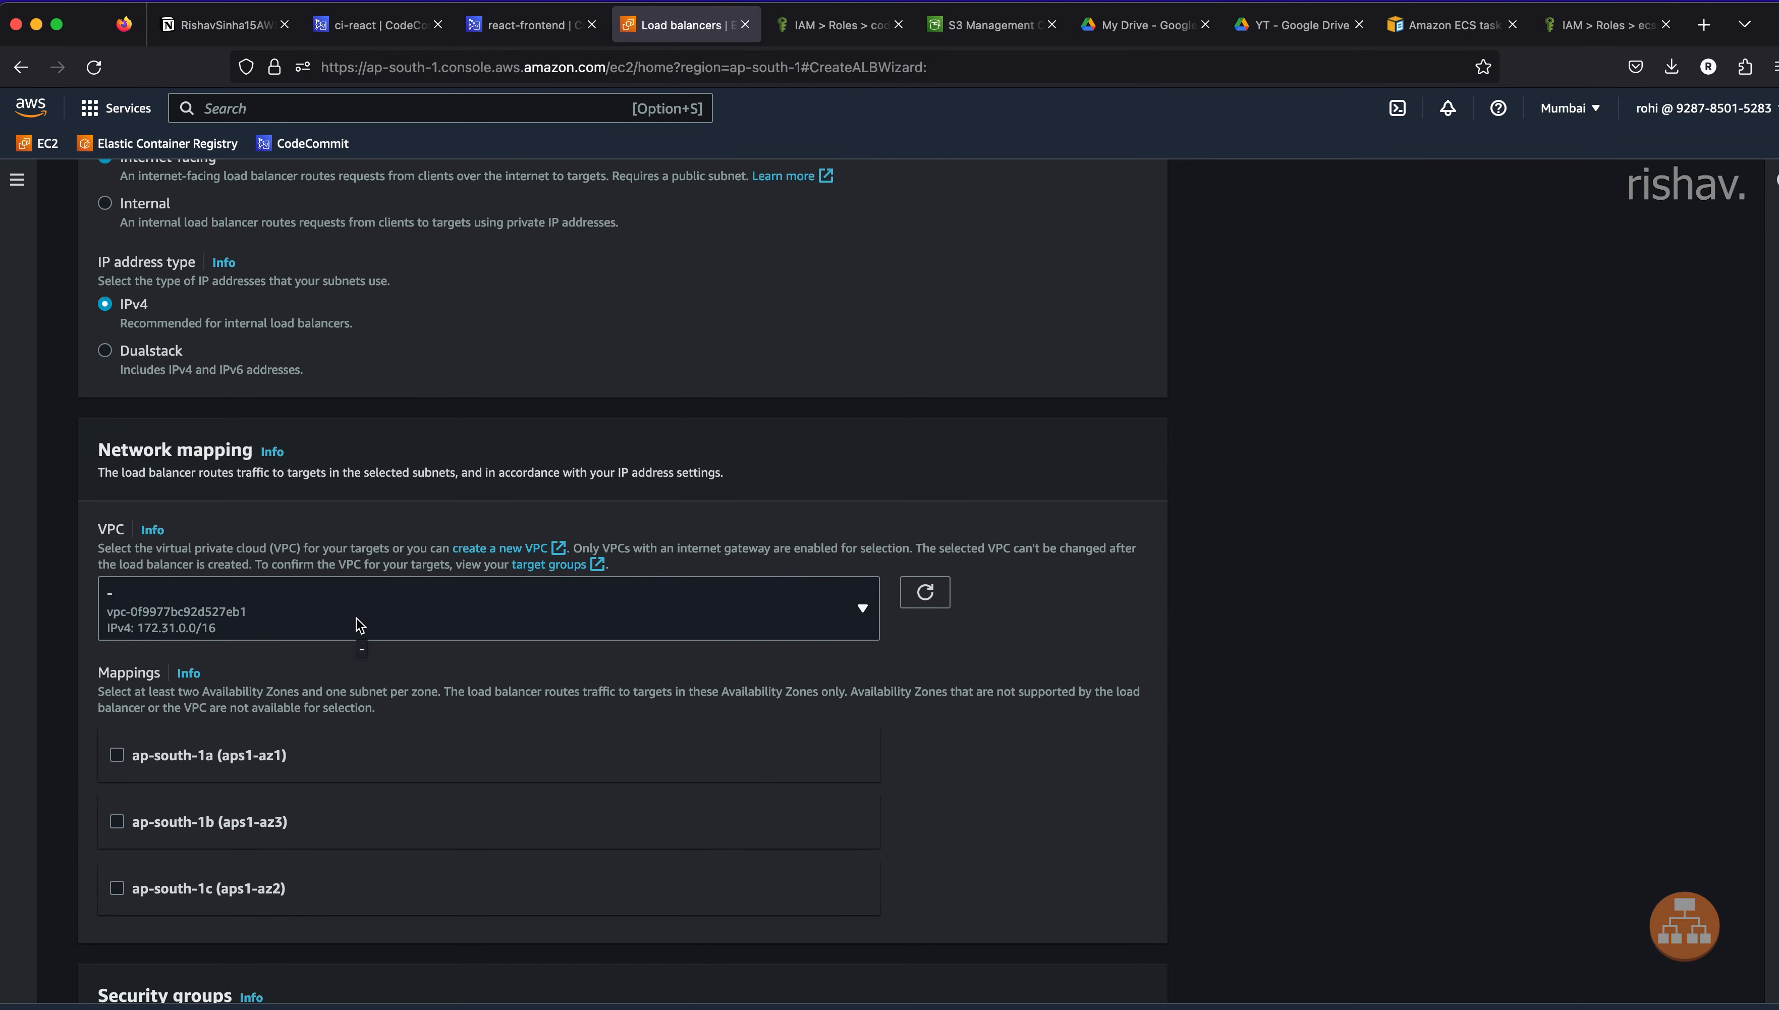
left_click(361, 625)
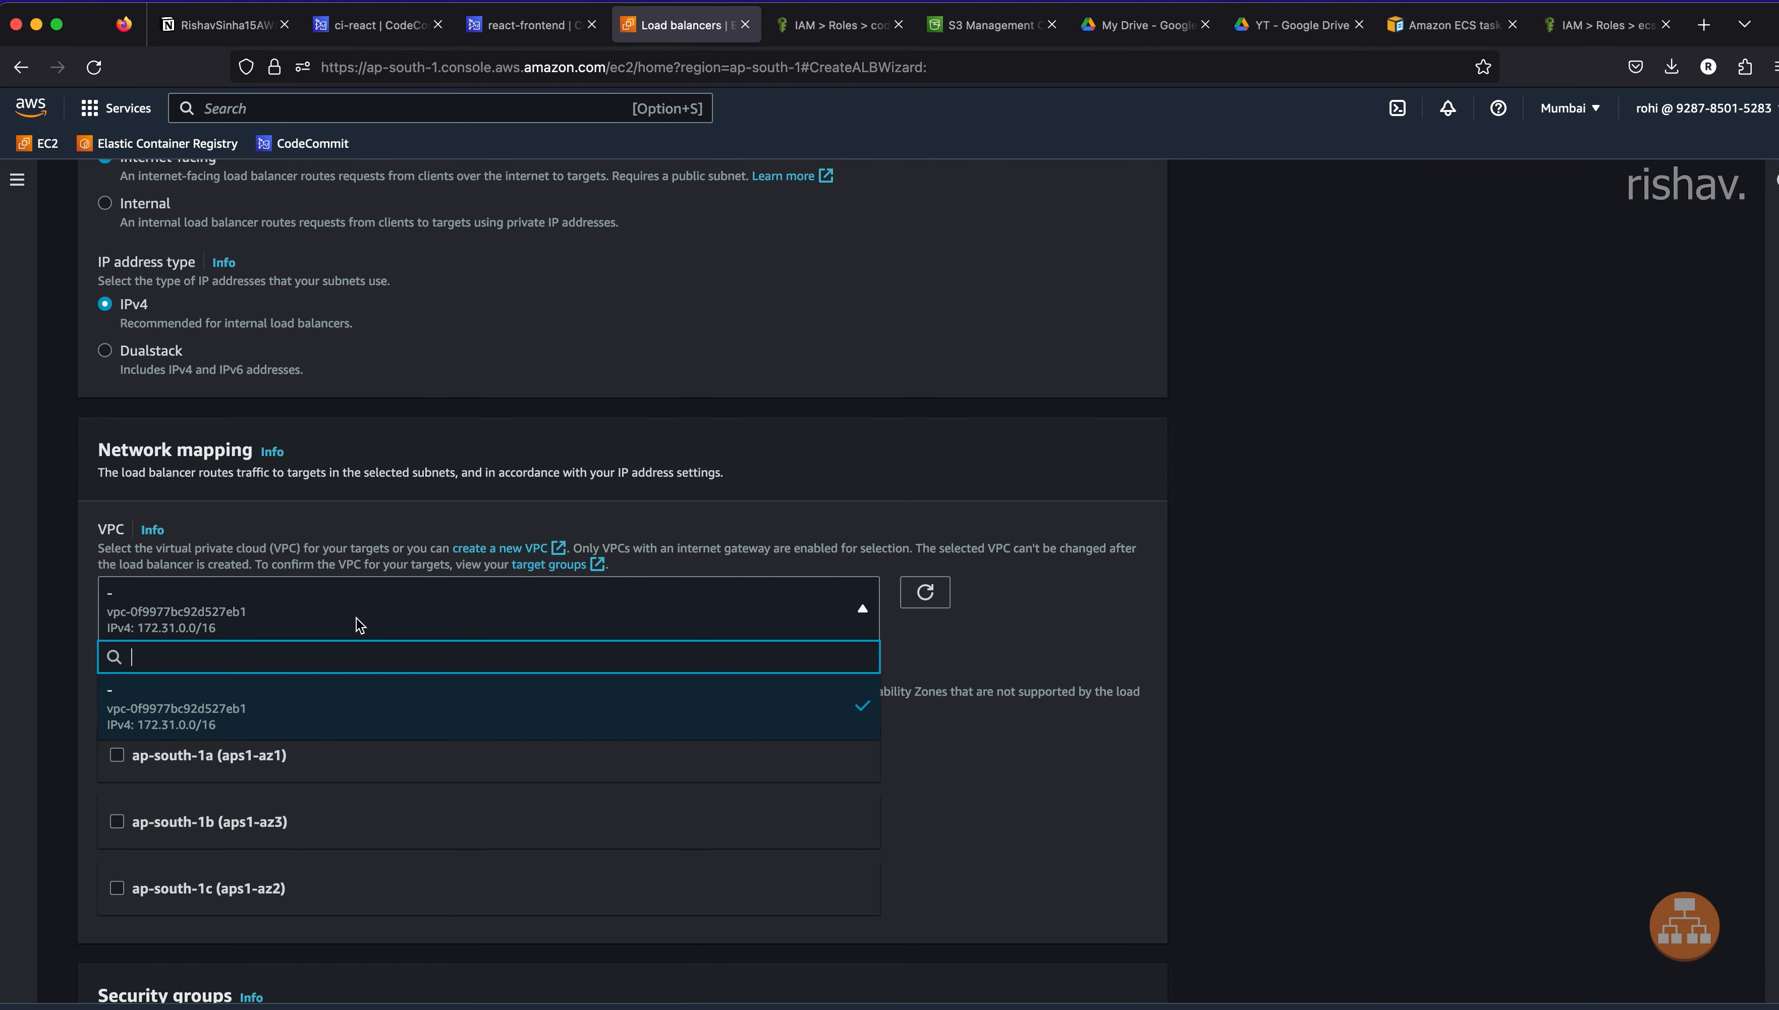
left_click(980, 679)
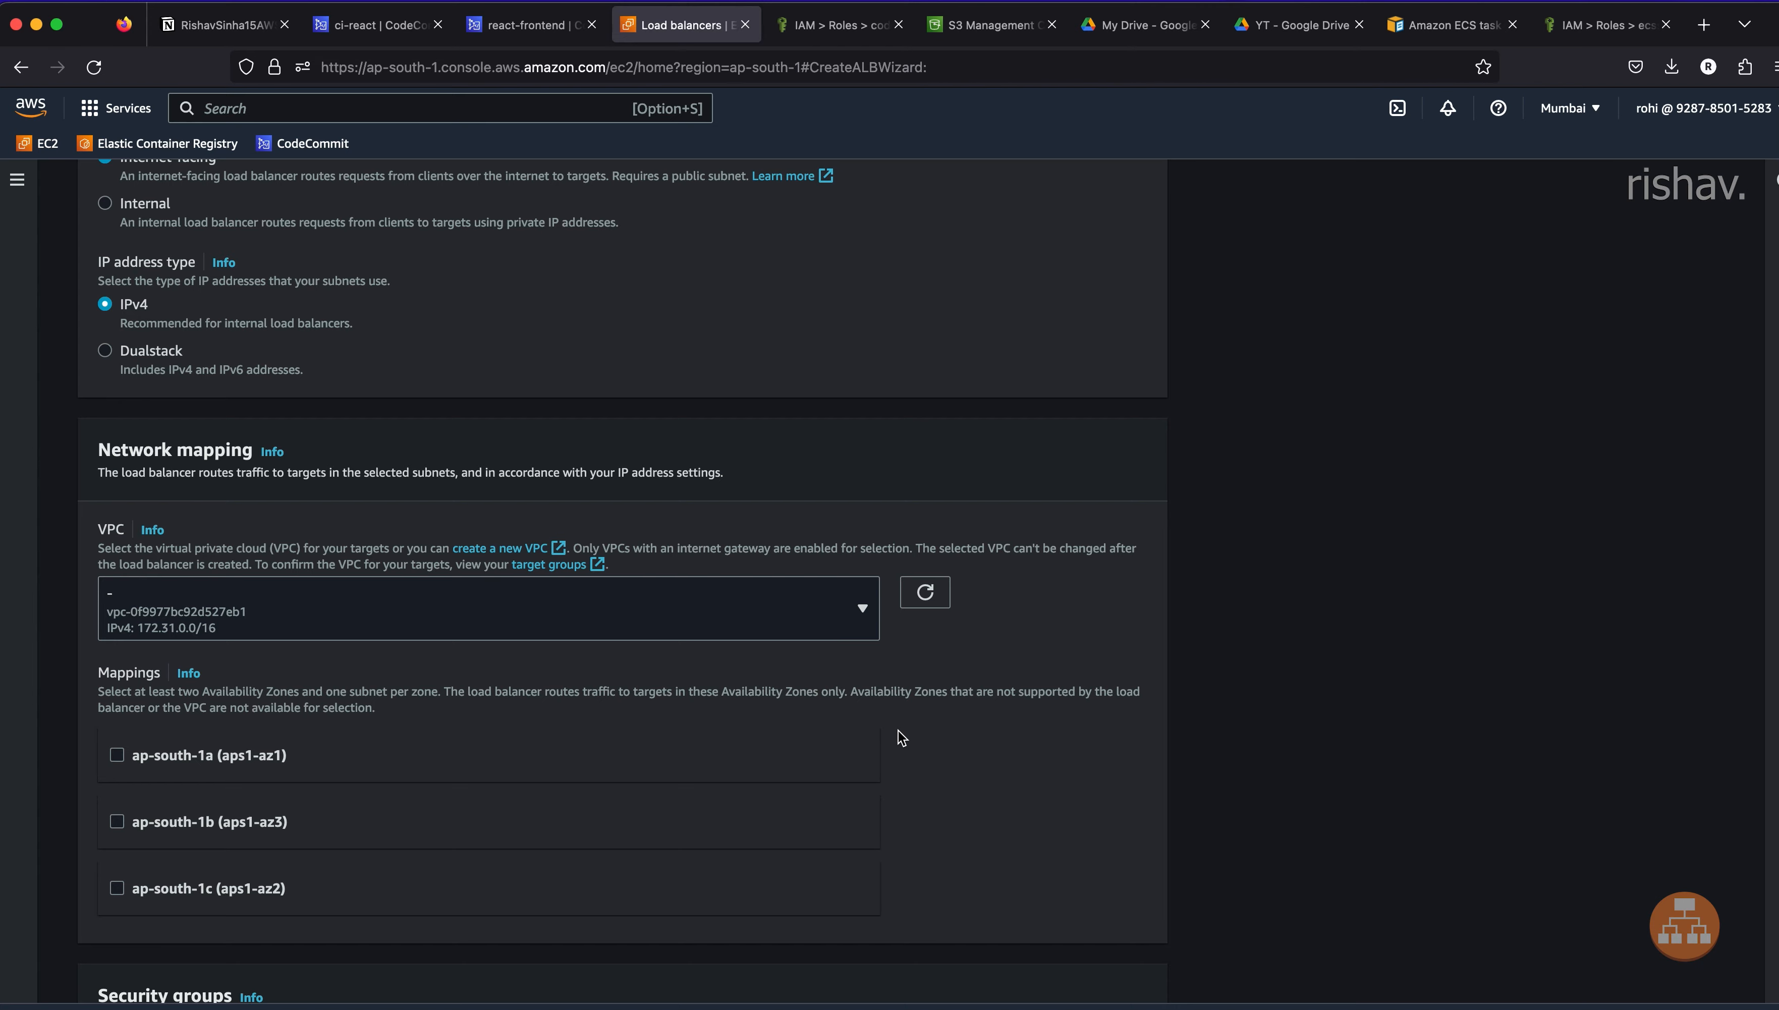
scroll(898, 730, "down", 5)
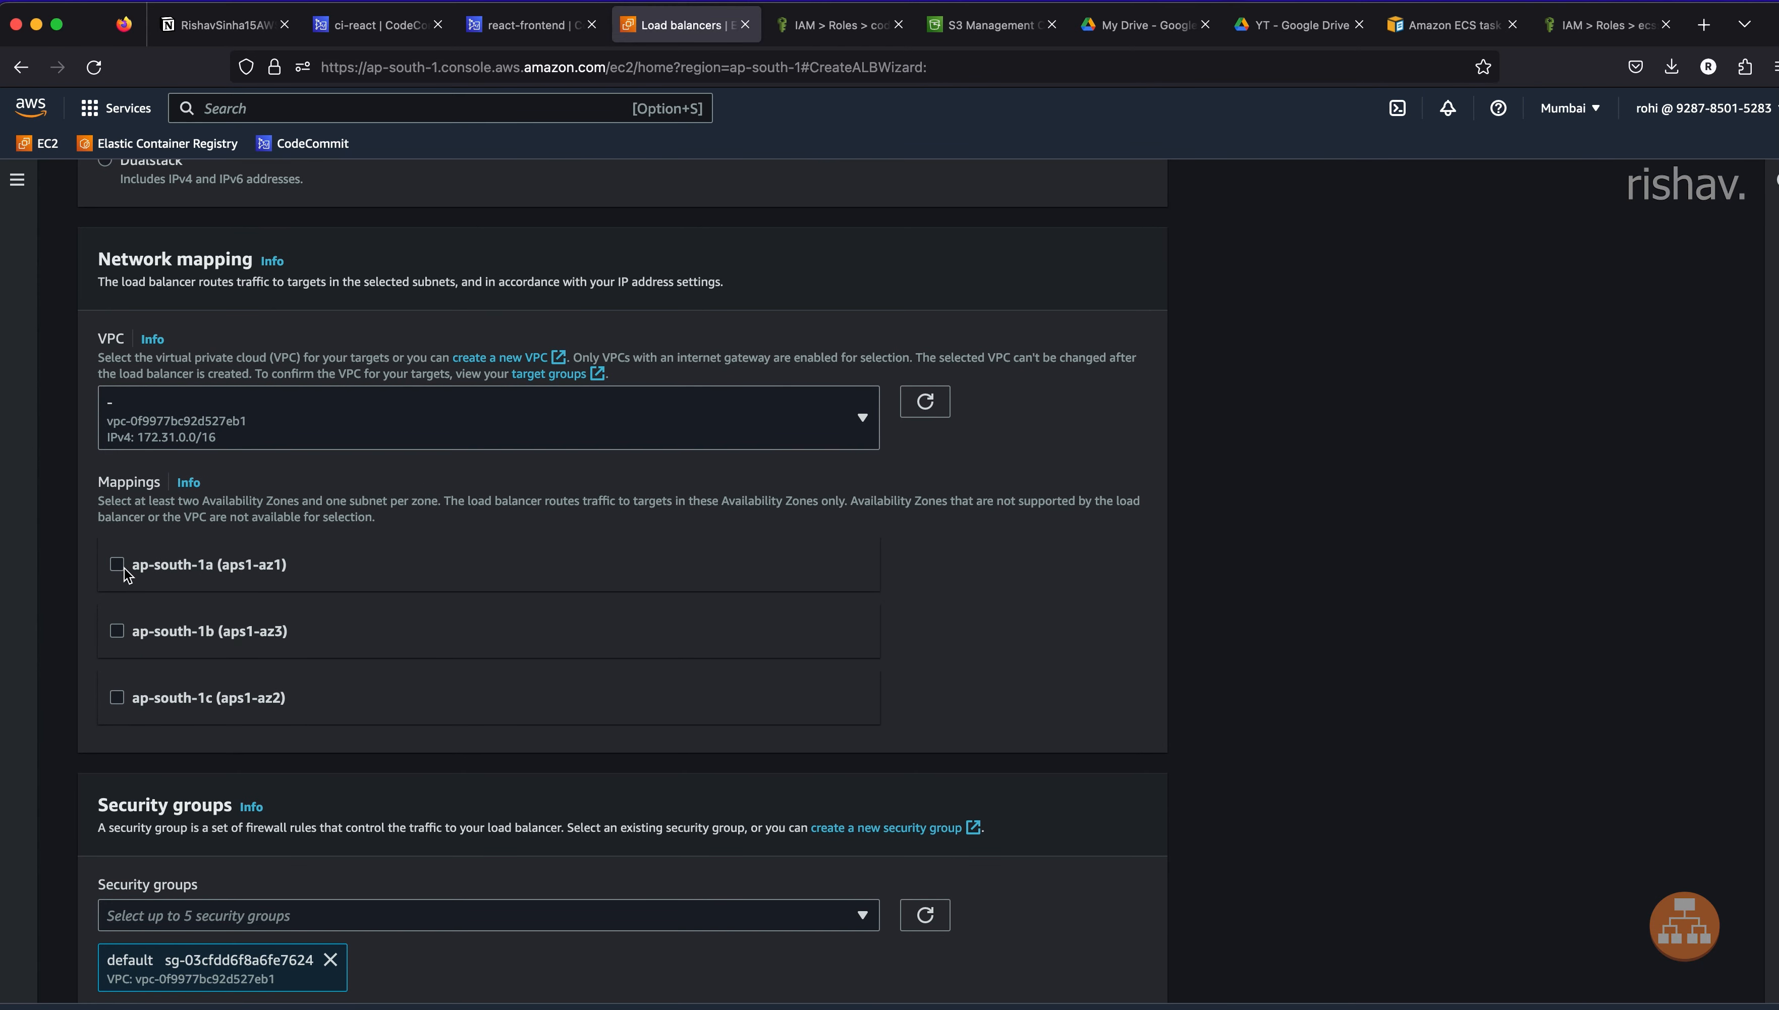
left_click(117, 565)
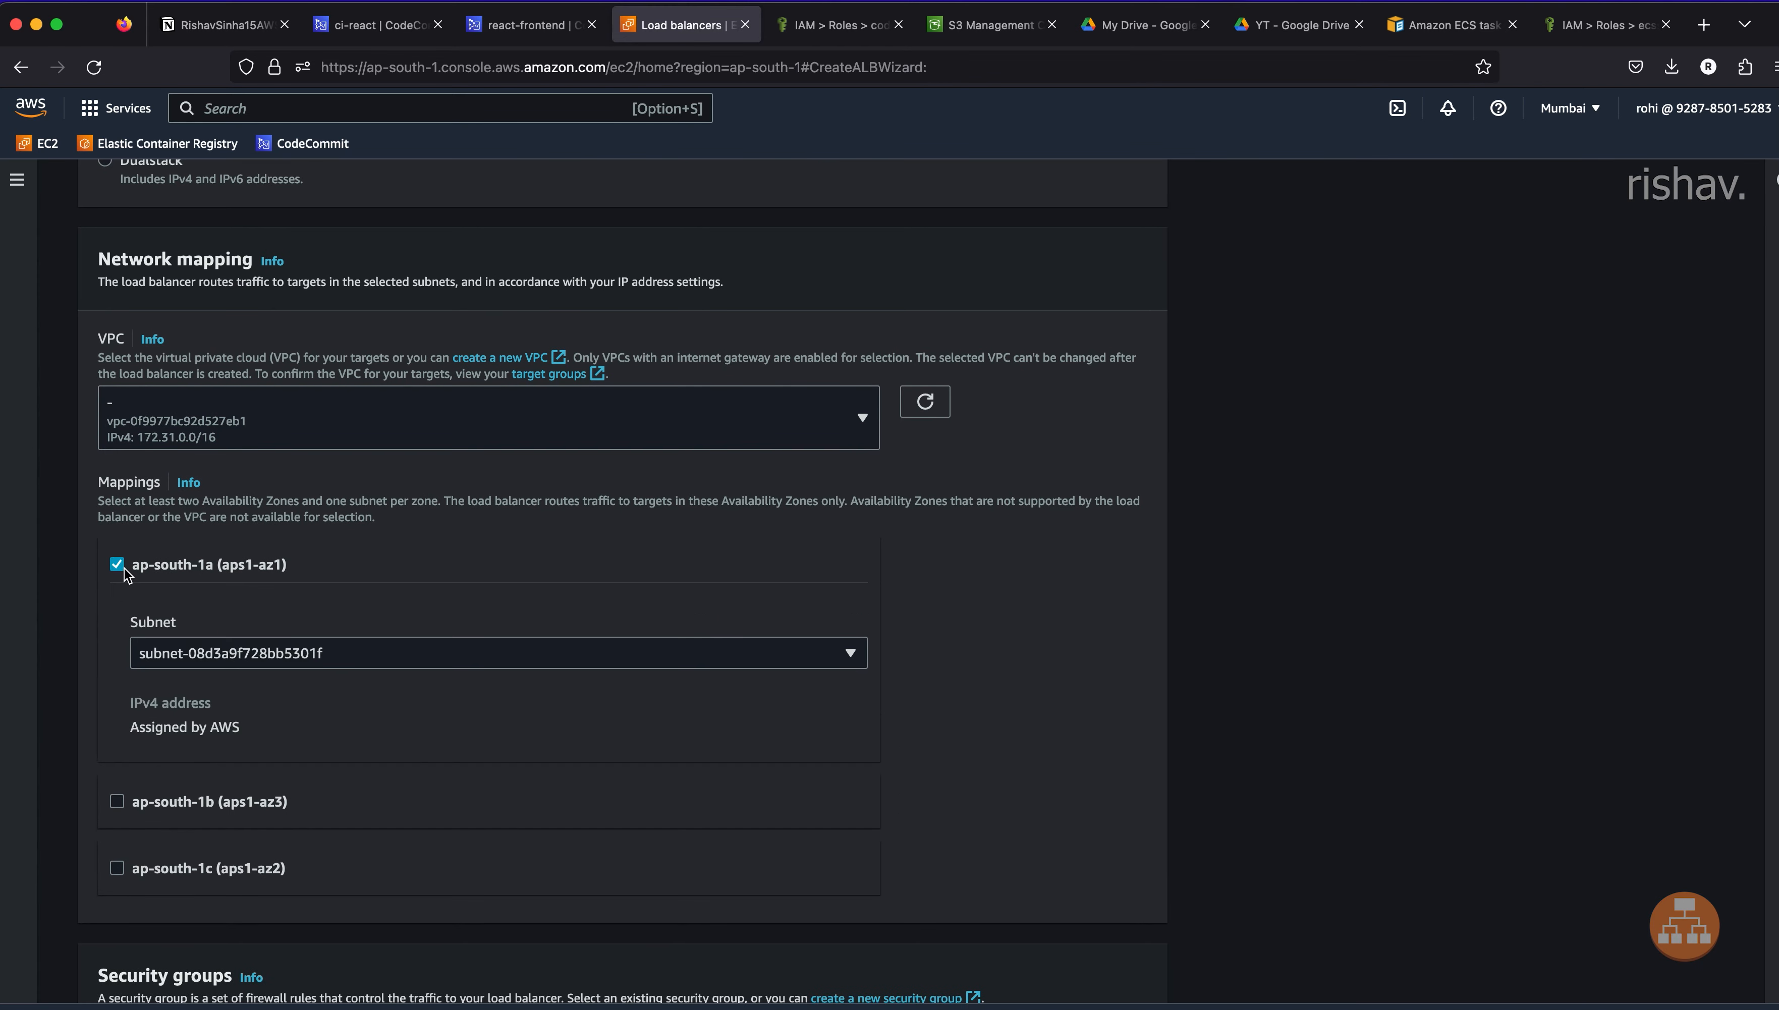
left_click(117, 802)
scroll(128, 849, "down", 5)
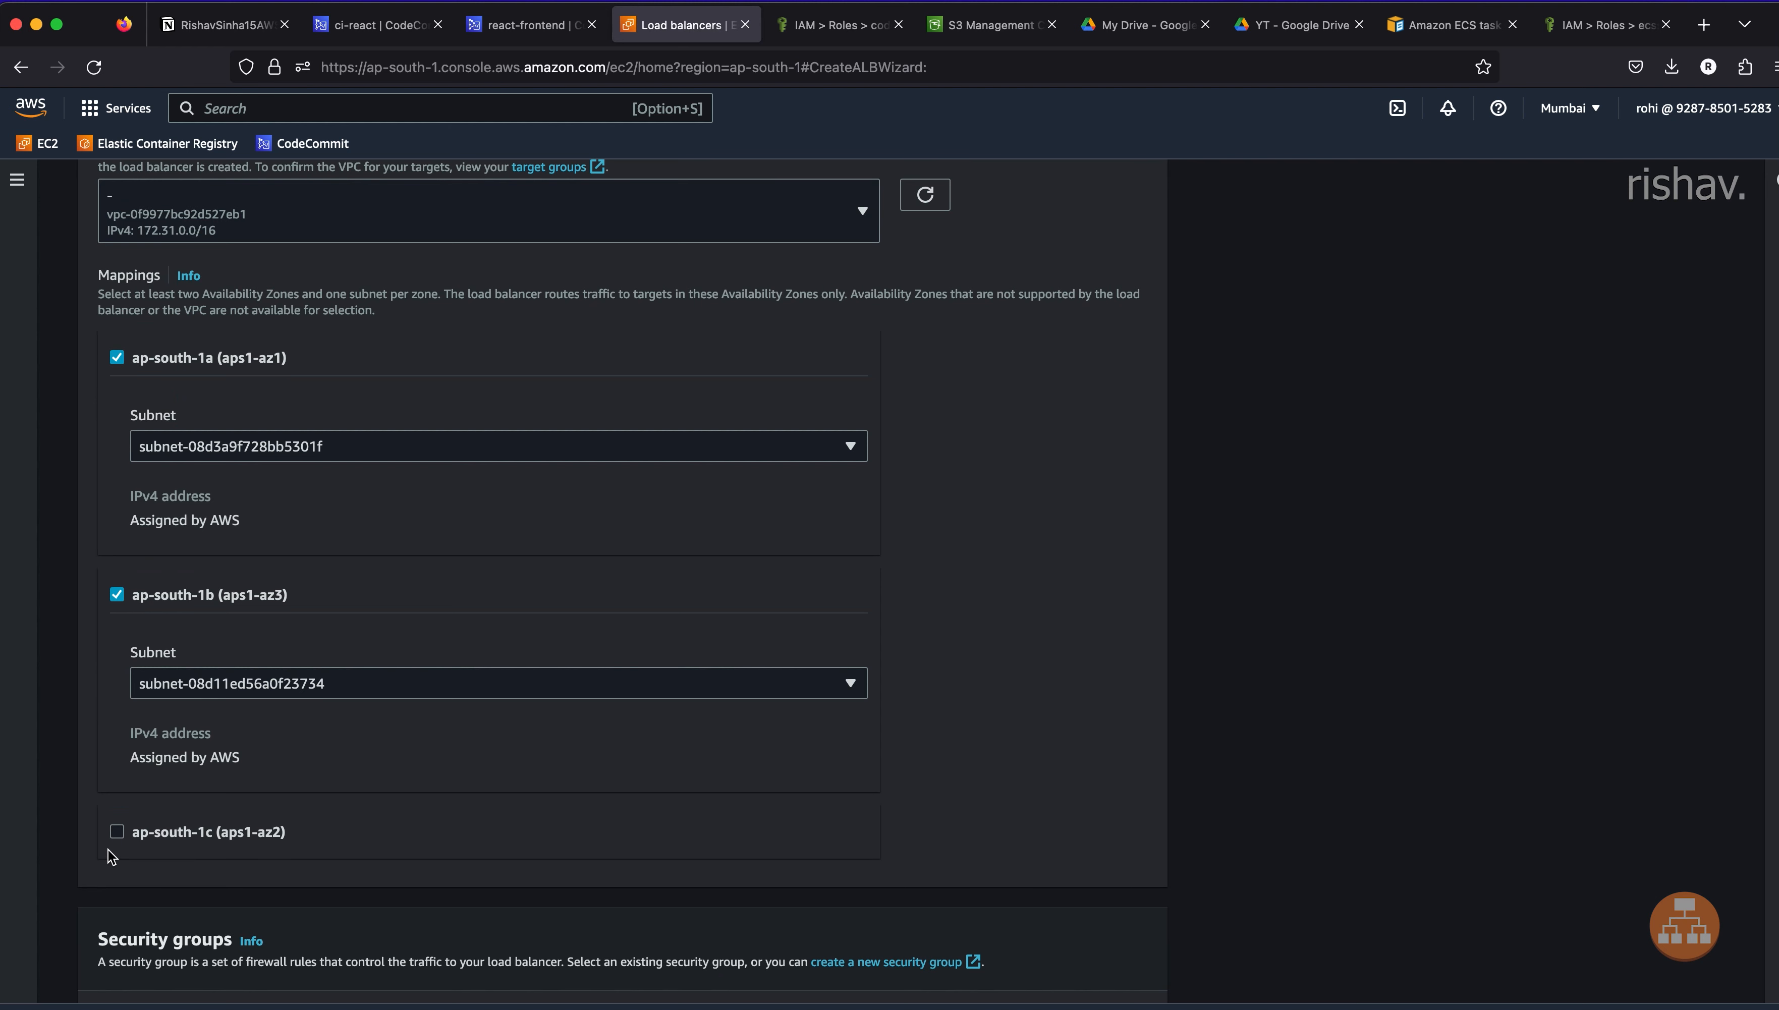
left_click(115, 834)
scroll(115, 841, "down", 15)
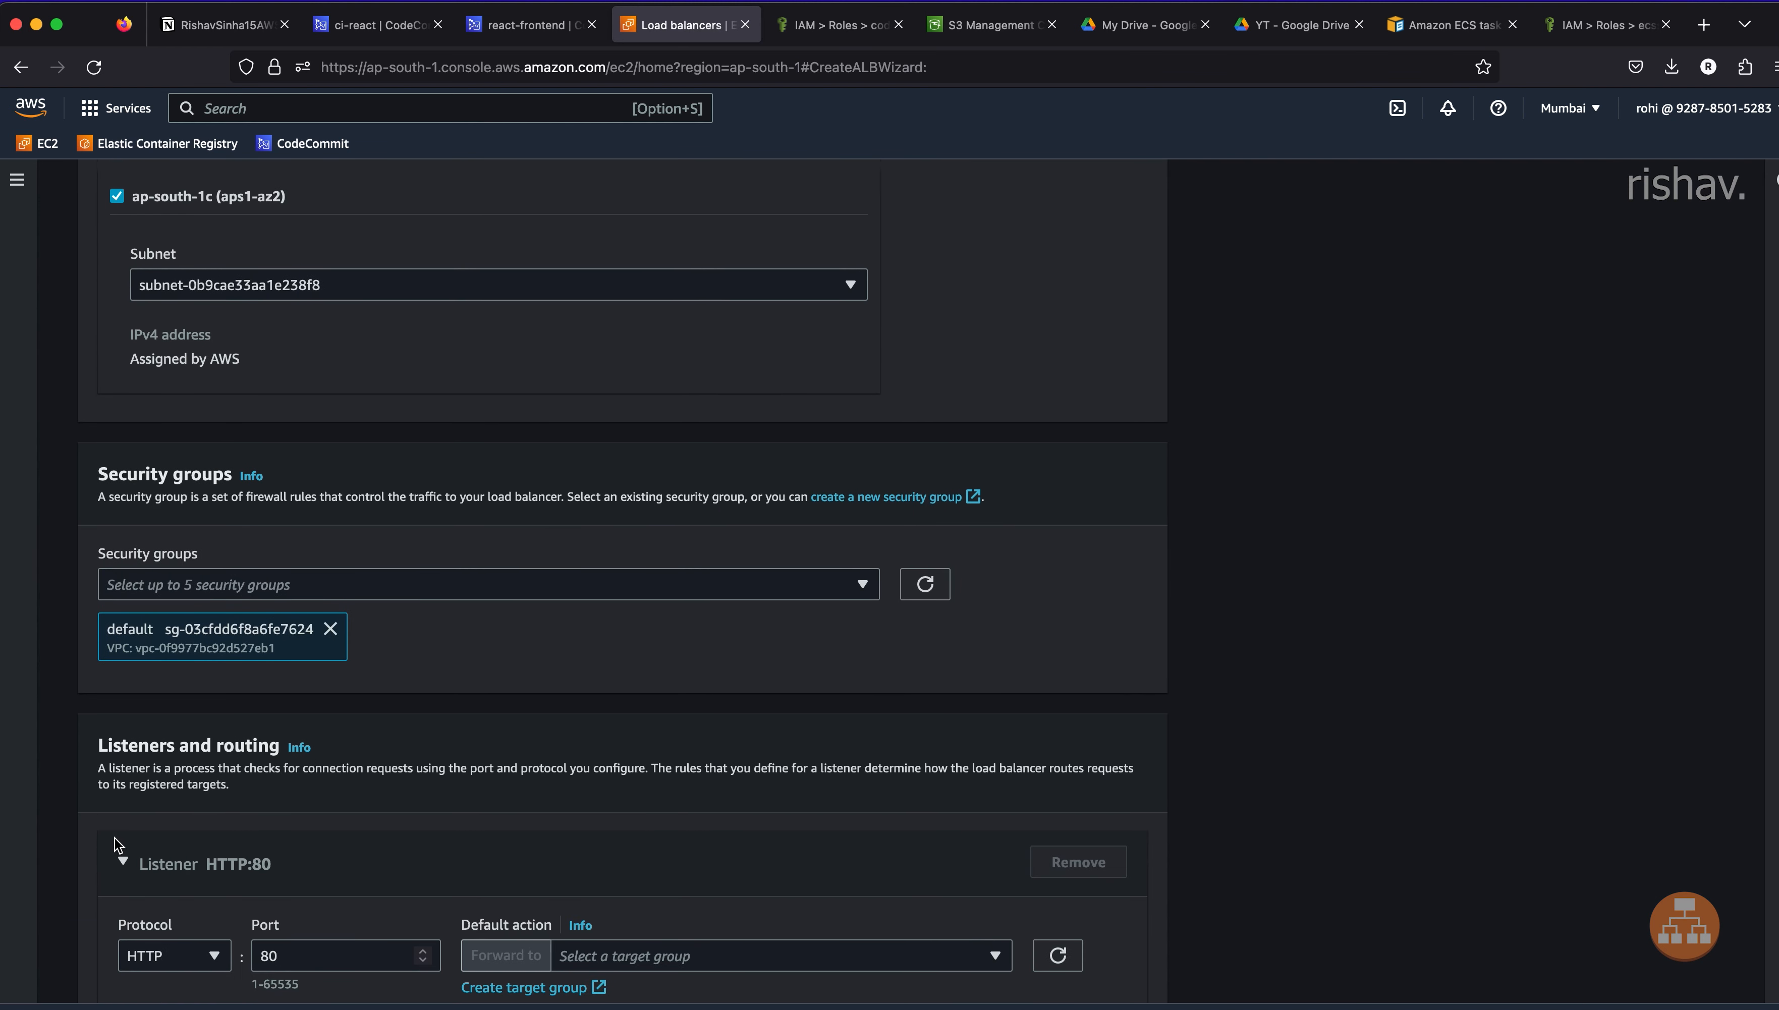
scroll(118, 844, "down", 1)
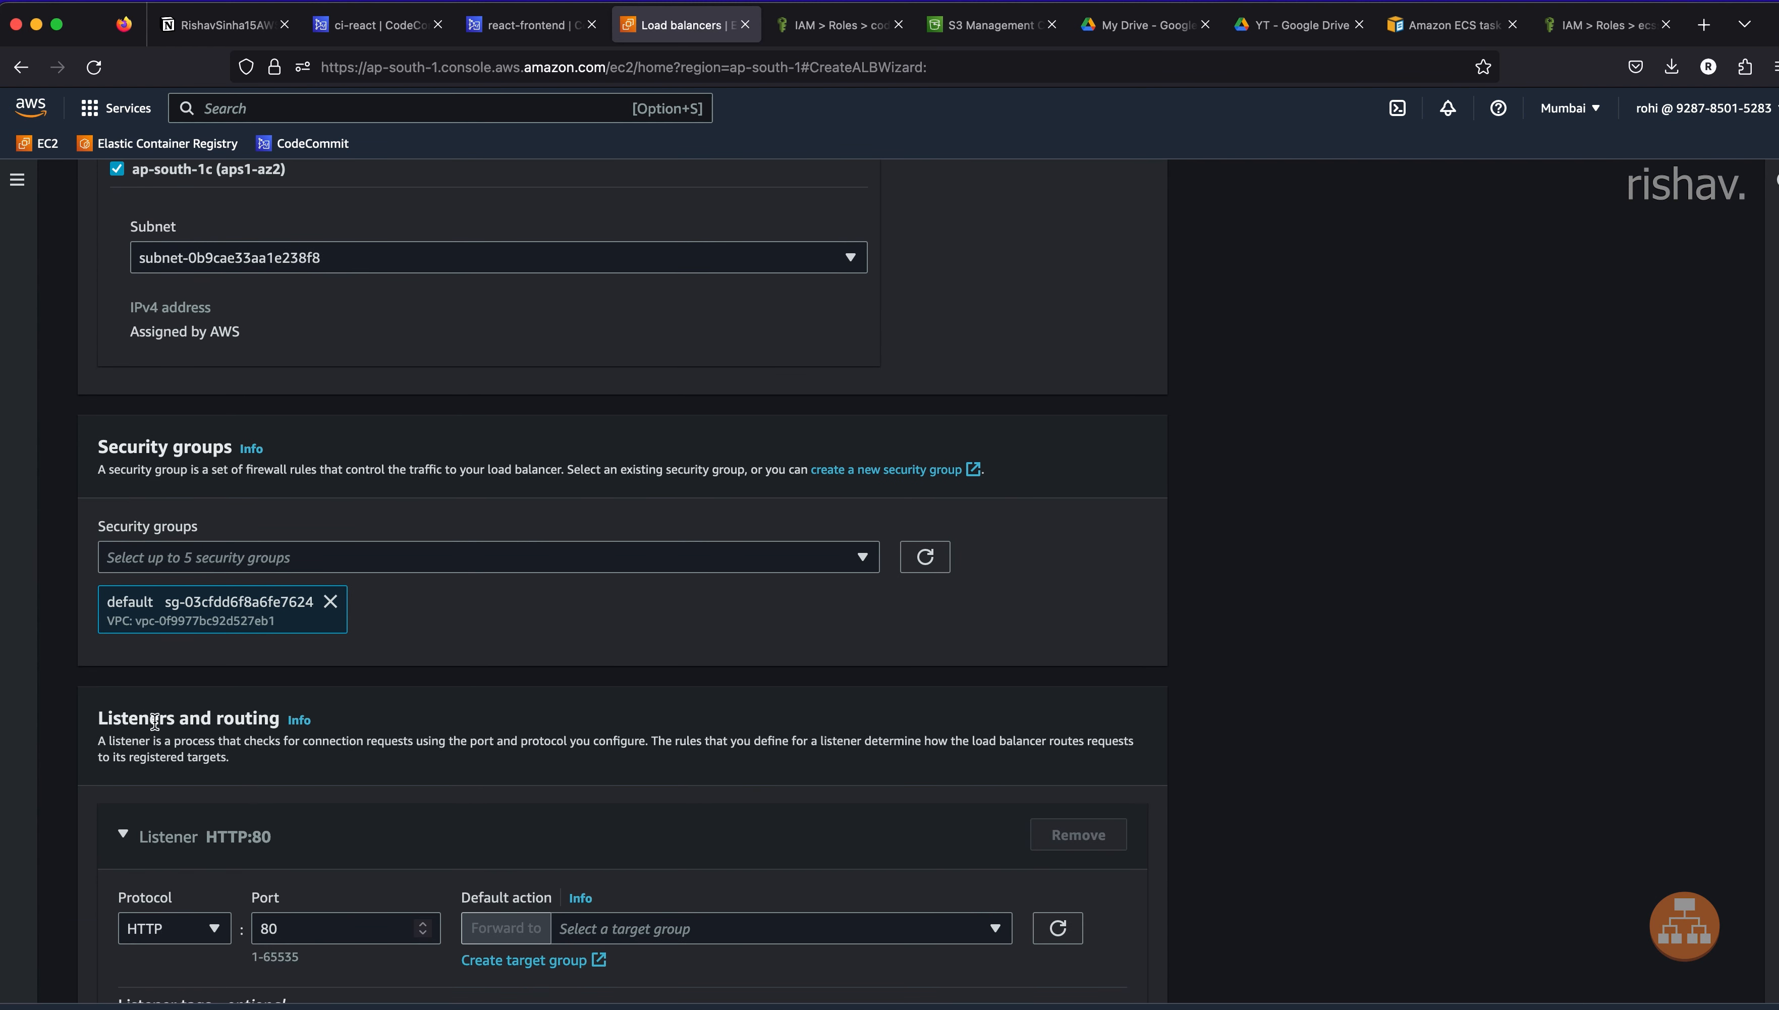
- Start creating a new security group from the load balancer's security settings and name it react-frontend-sg, keeping the preset VPC
left_click(449, 569)
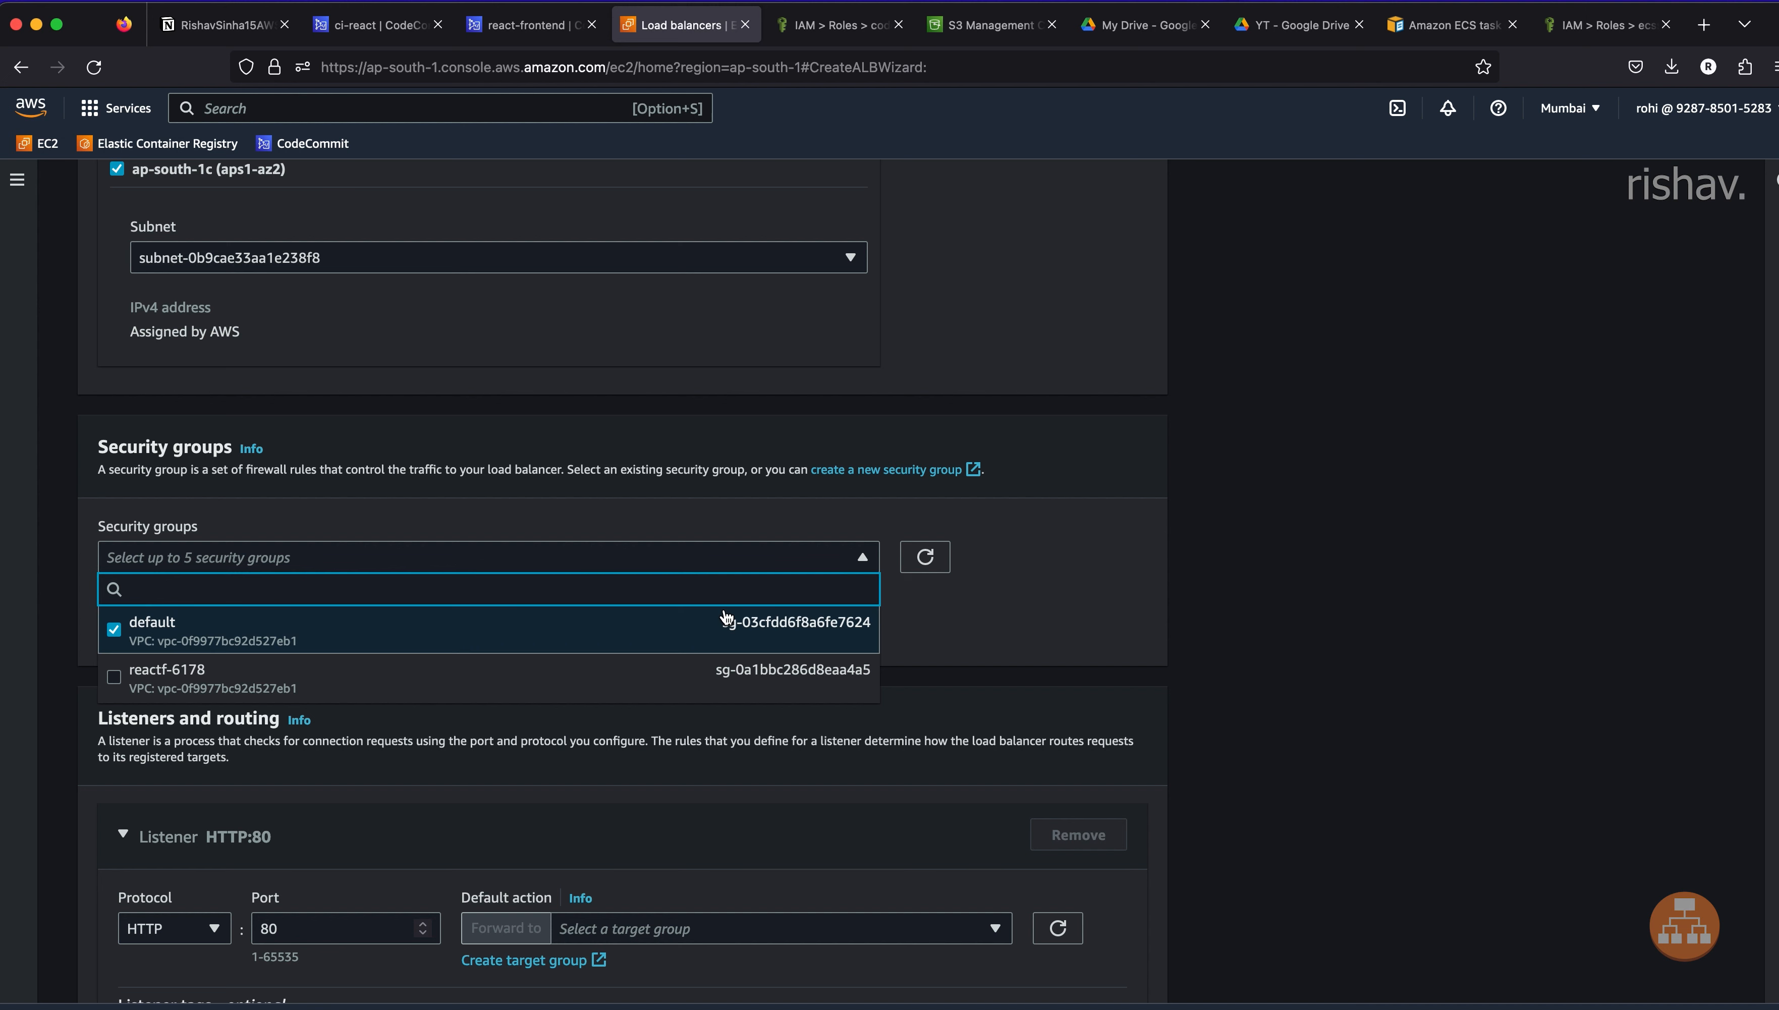
left_click(1021, 667)
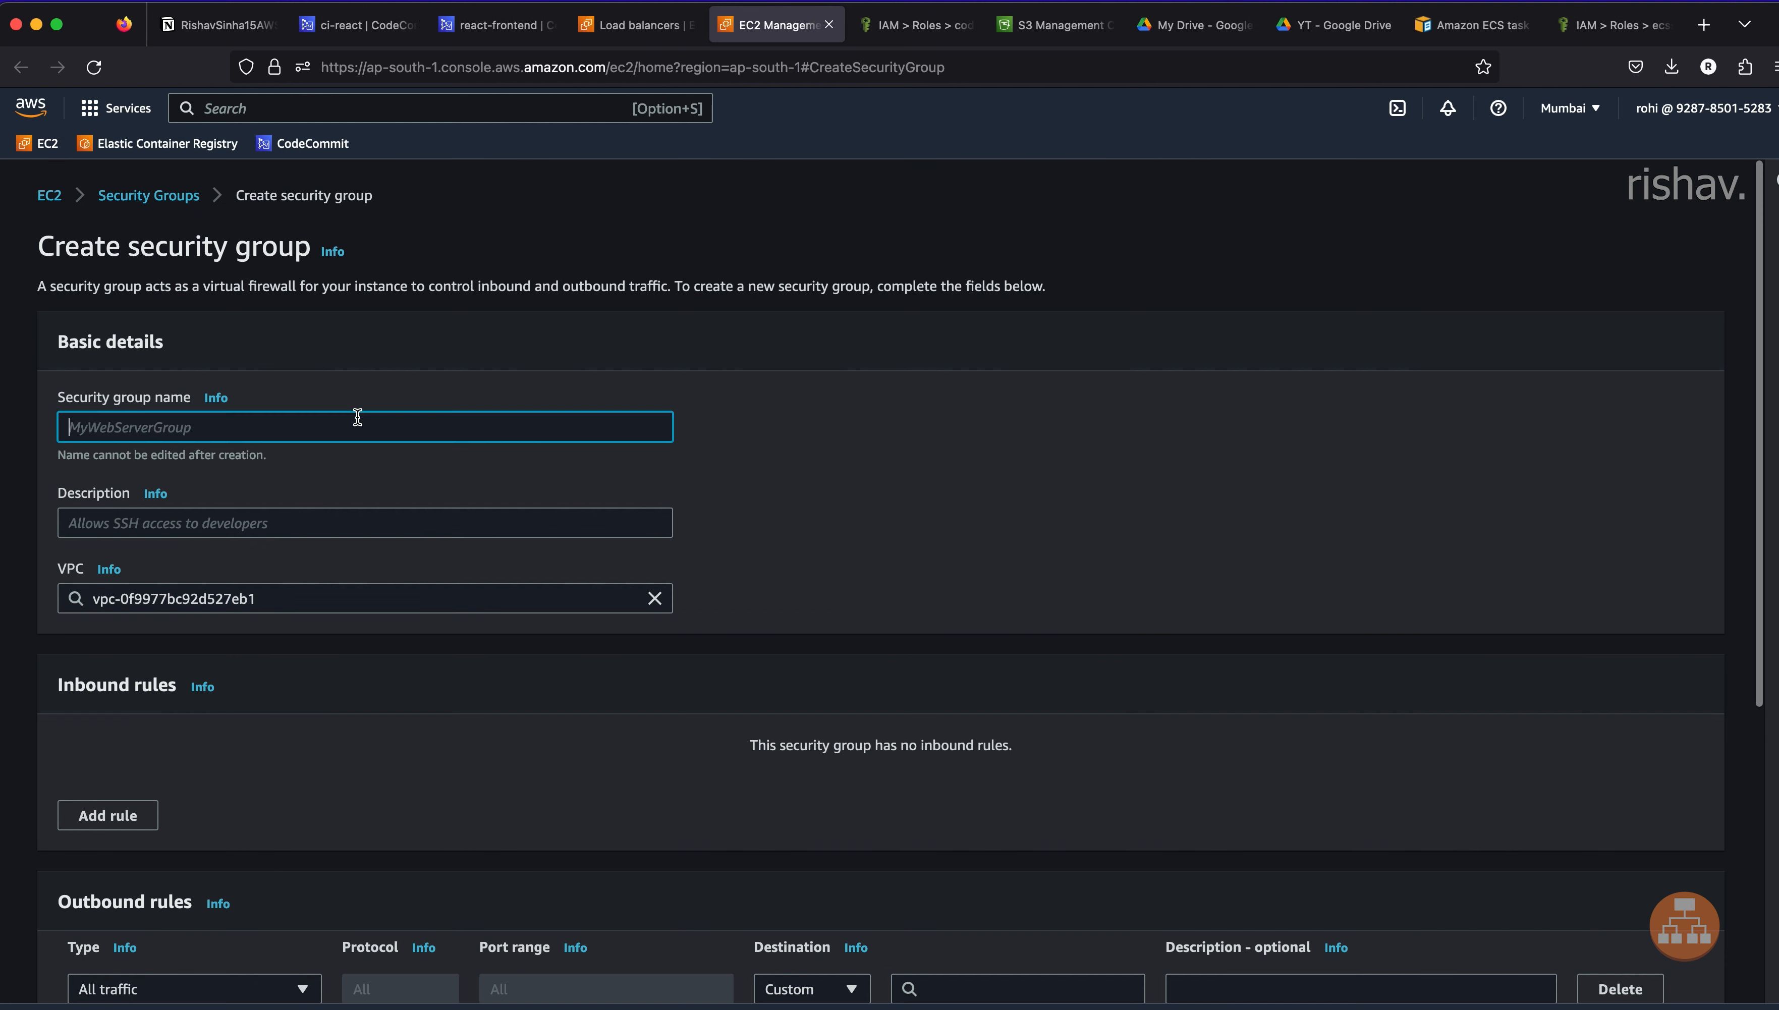
type("react-frontend")
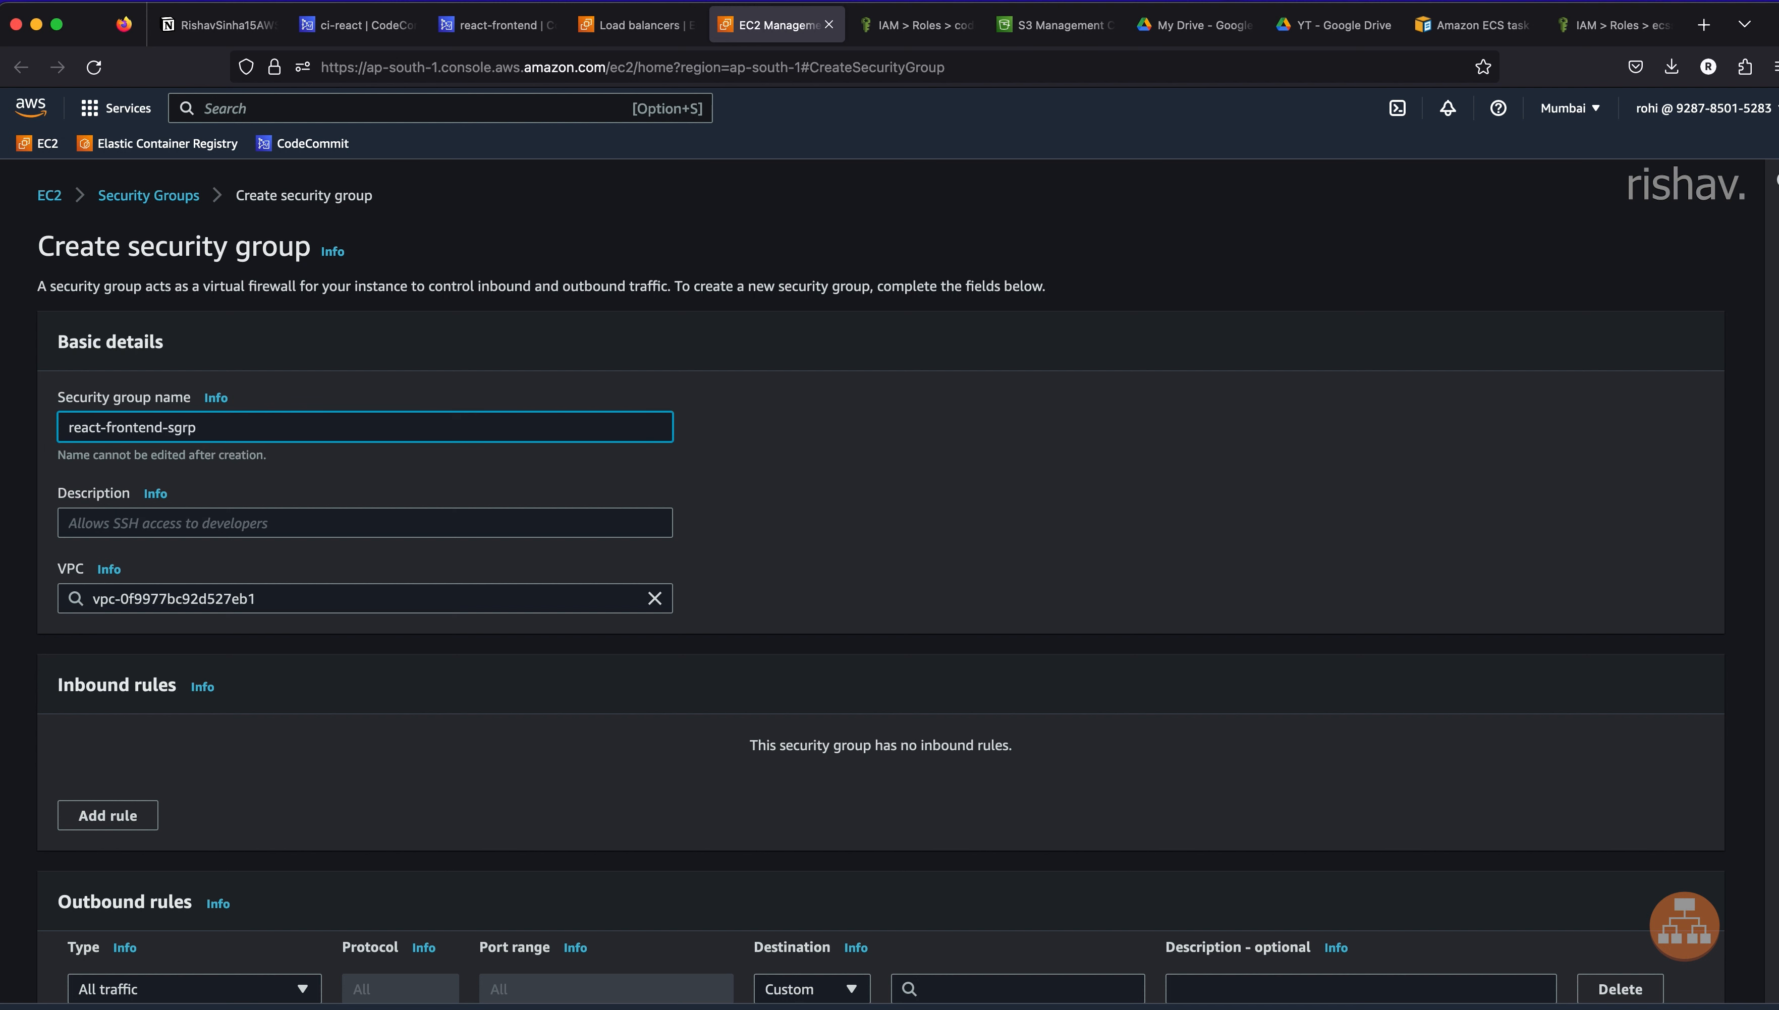
type("-sgrp")
key("BackSpace")
key("BackSpace")
left_click(398, 606)
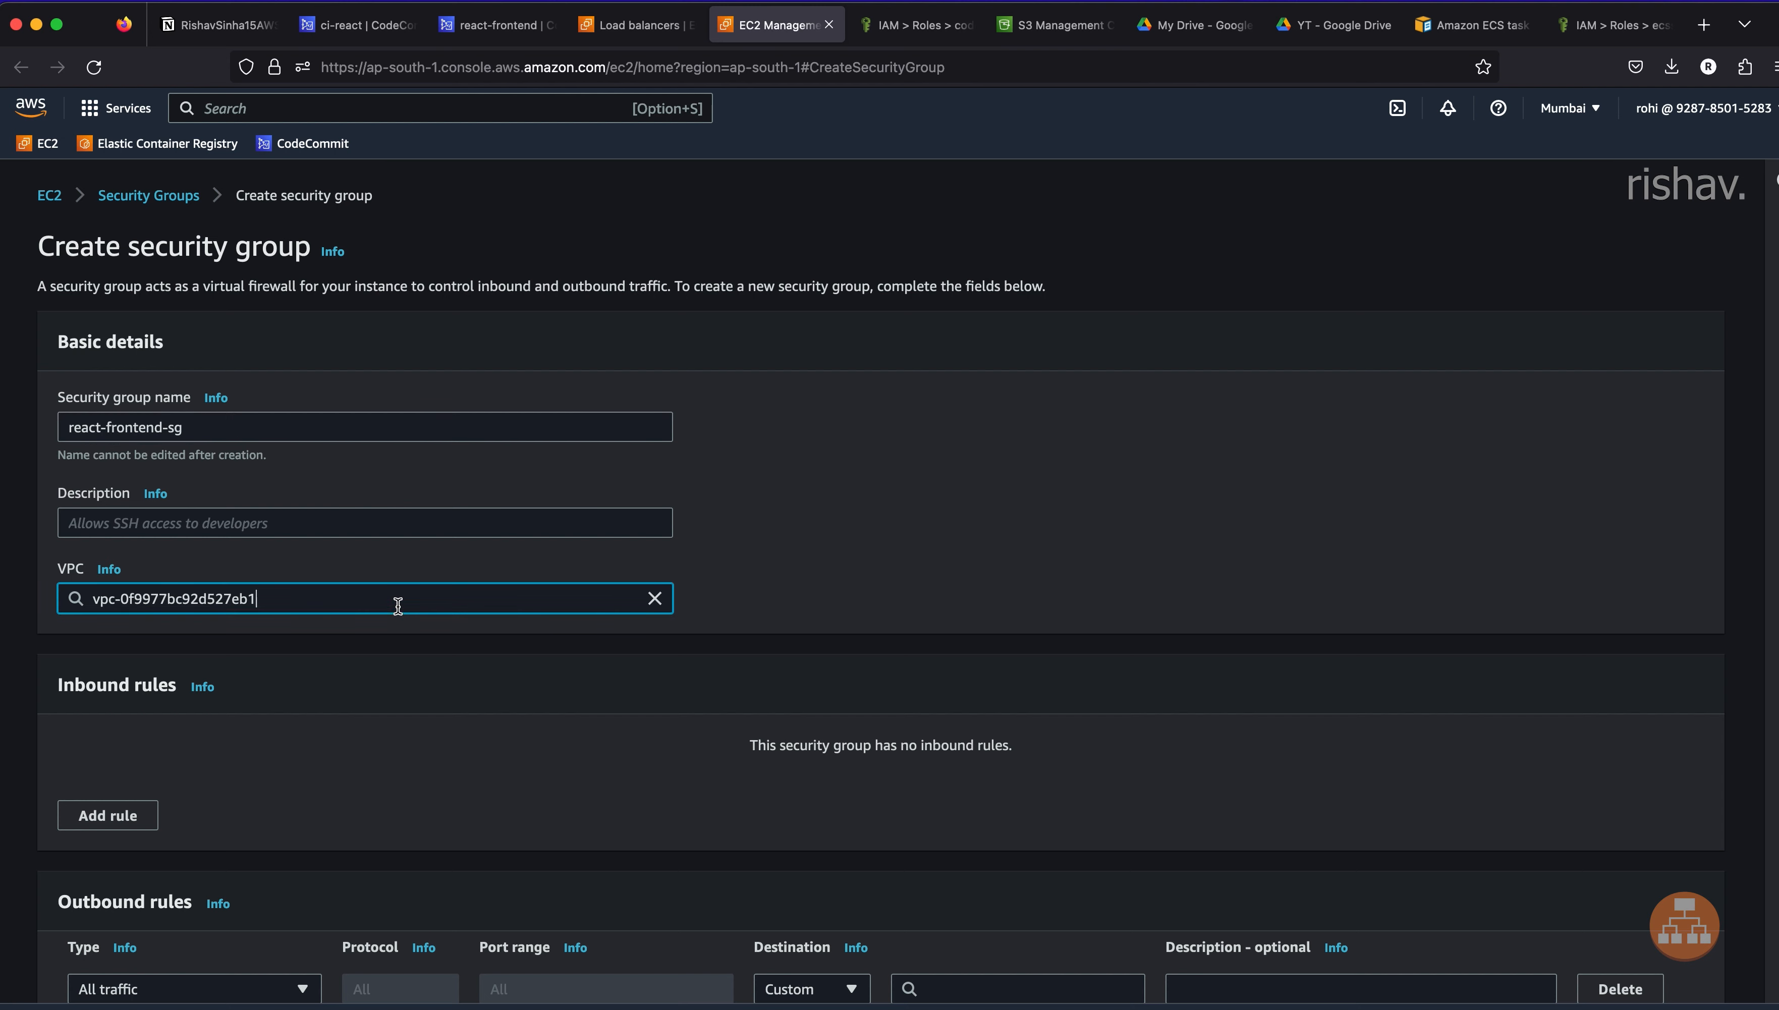
- Add an inbound HTTP rule to the security group that allows traffic from anywhere, 0.0.0.0/0
scroll(771, 580, "down", 4)
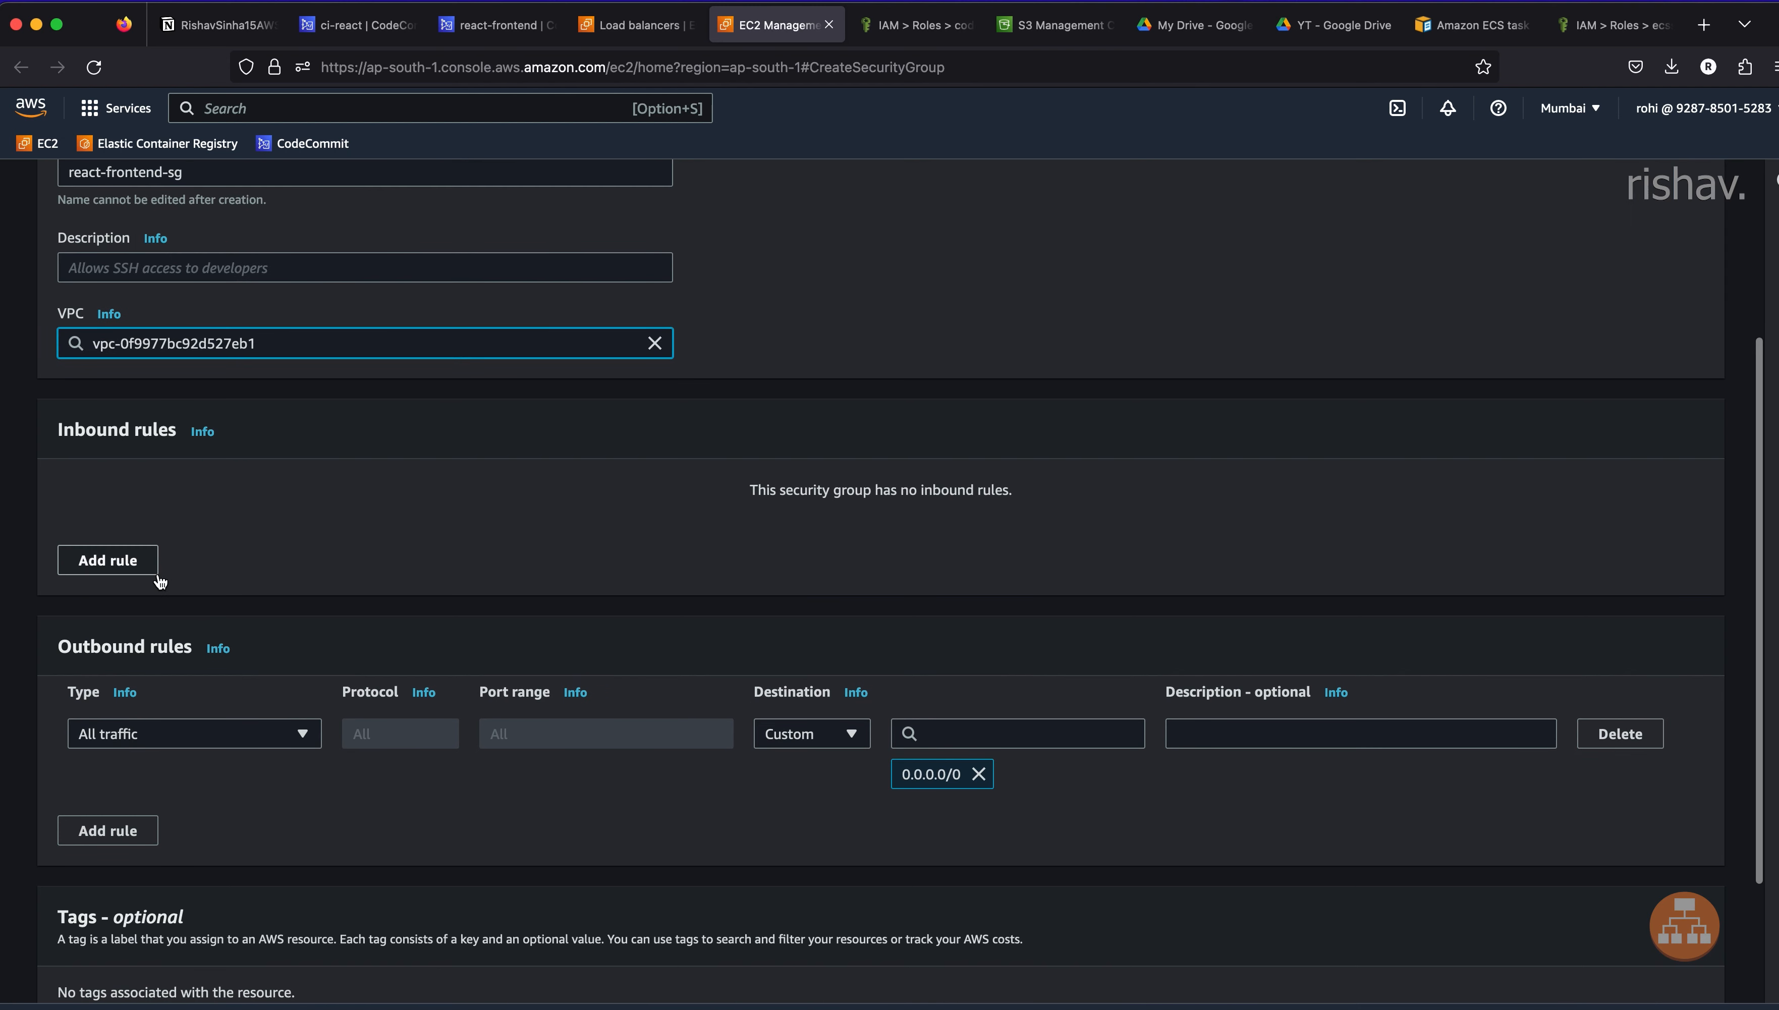
left_click(125, 572)
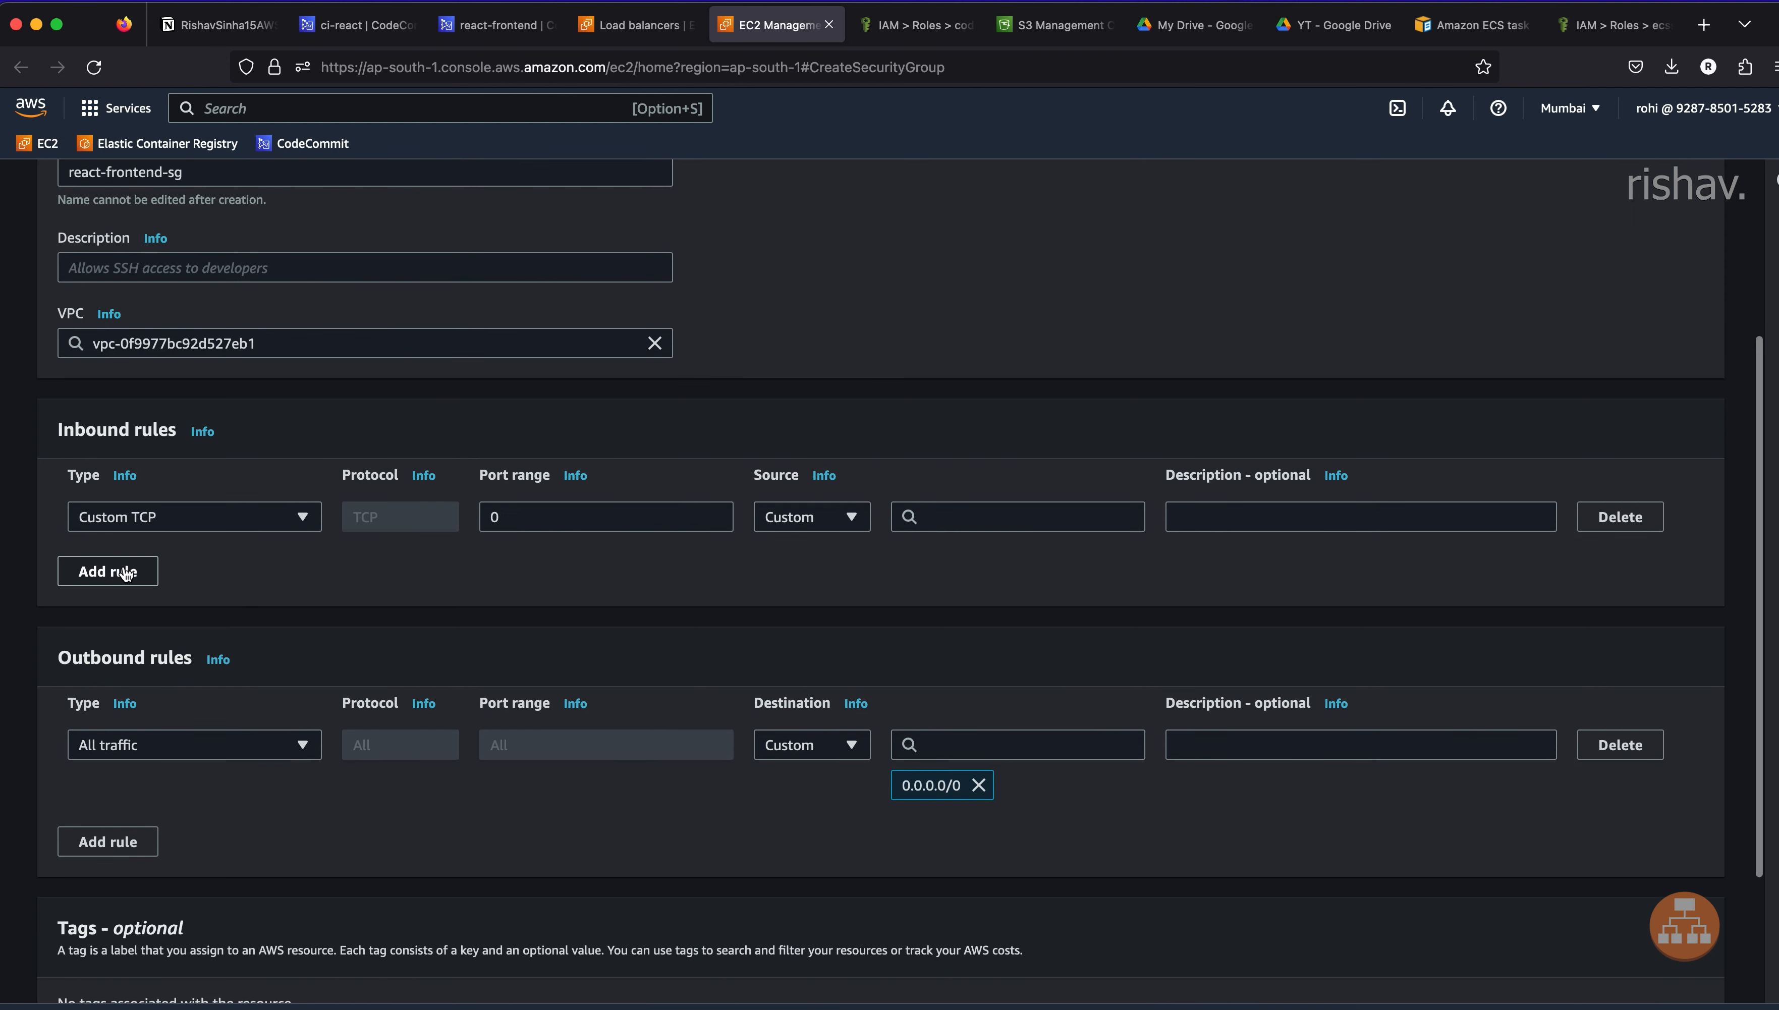
left_click(193, 520)
scroll(187, 731, "down", 5)
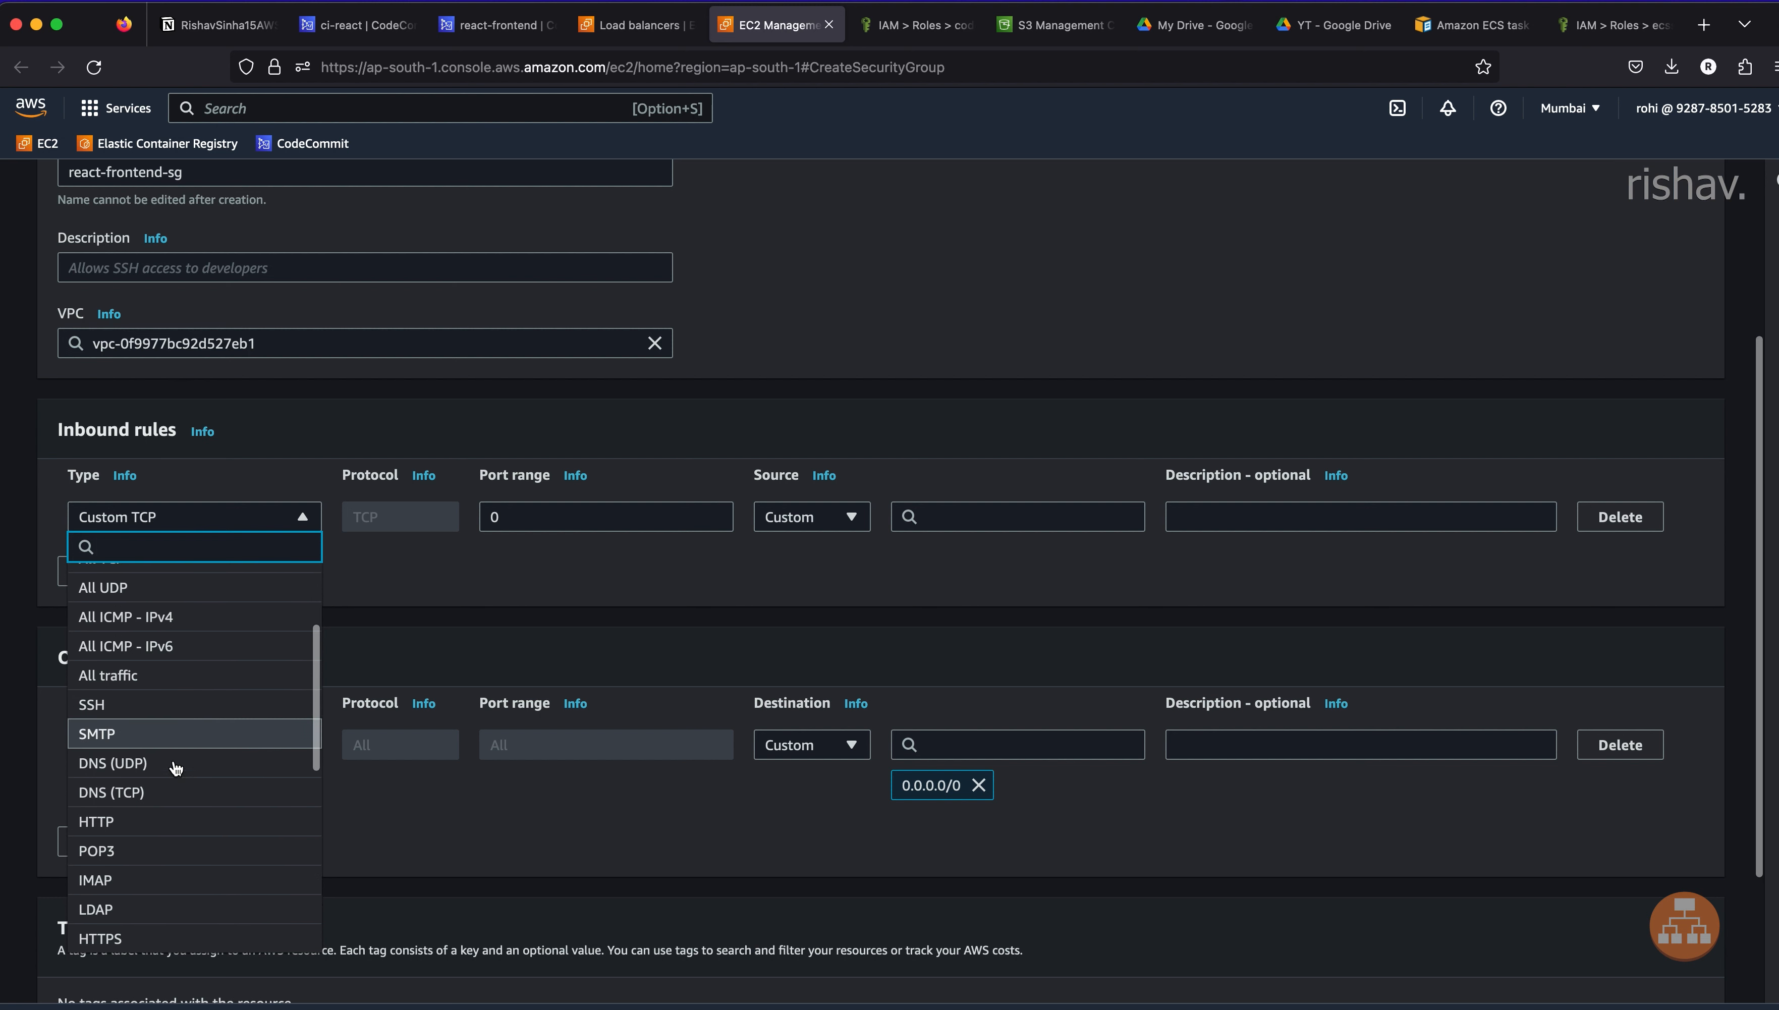
left_click(141, 689)
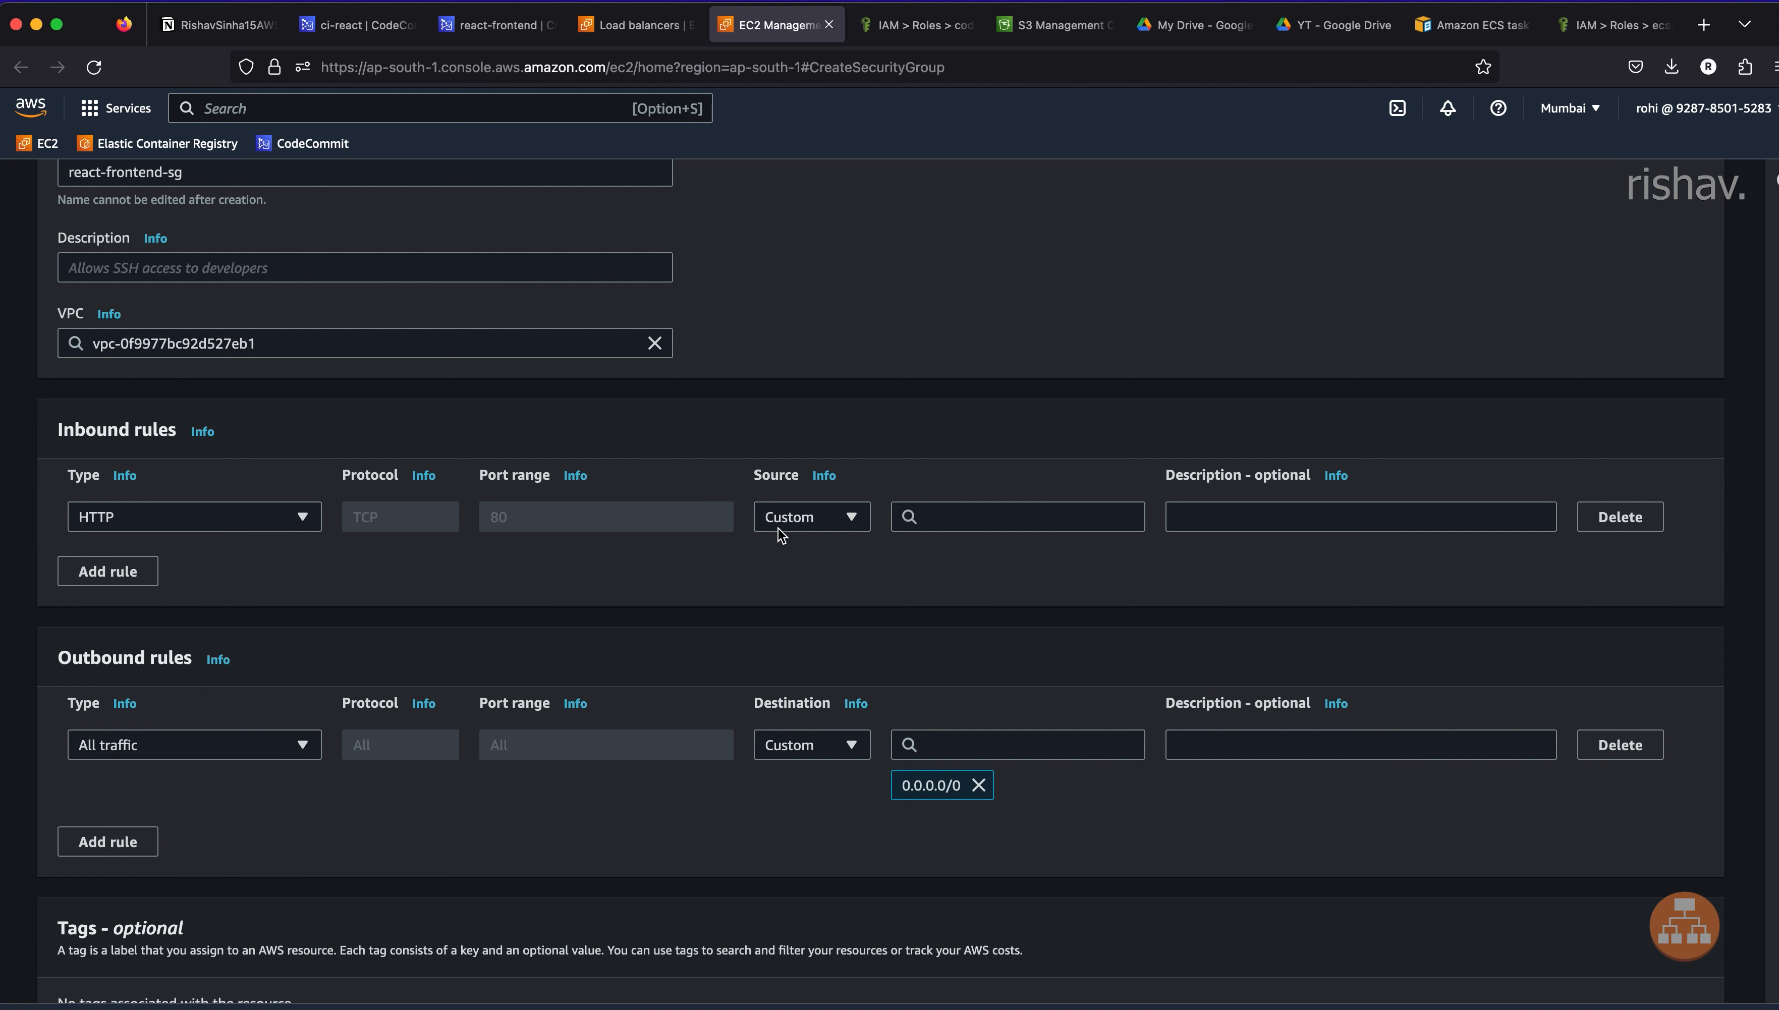
left_click(830, 520)
left_click(904, 475)
left_click(935, 517)
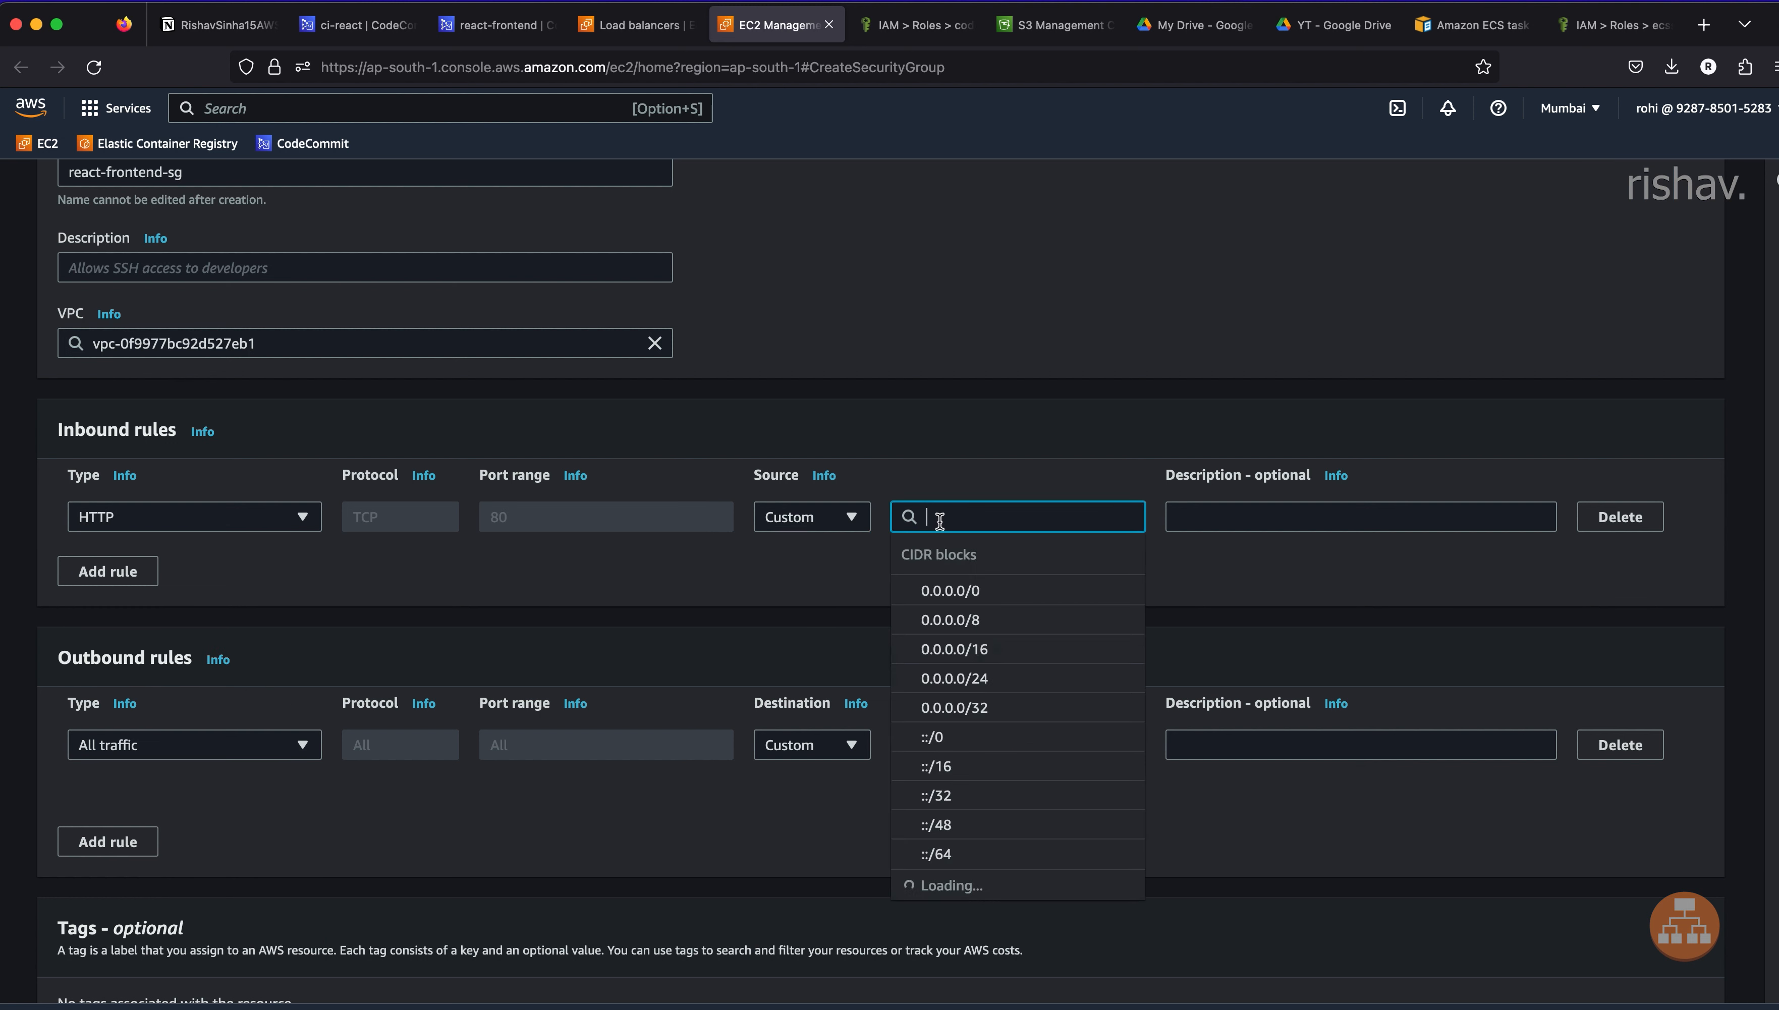
left_click(1015, 593)
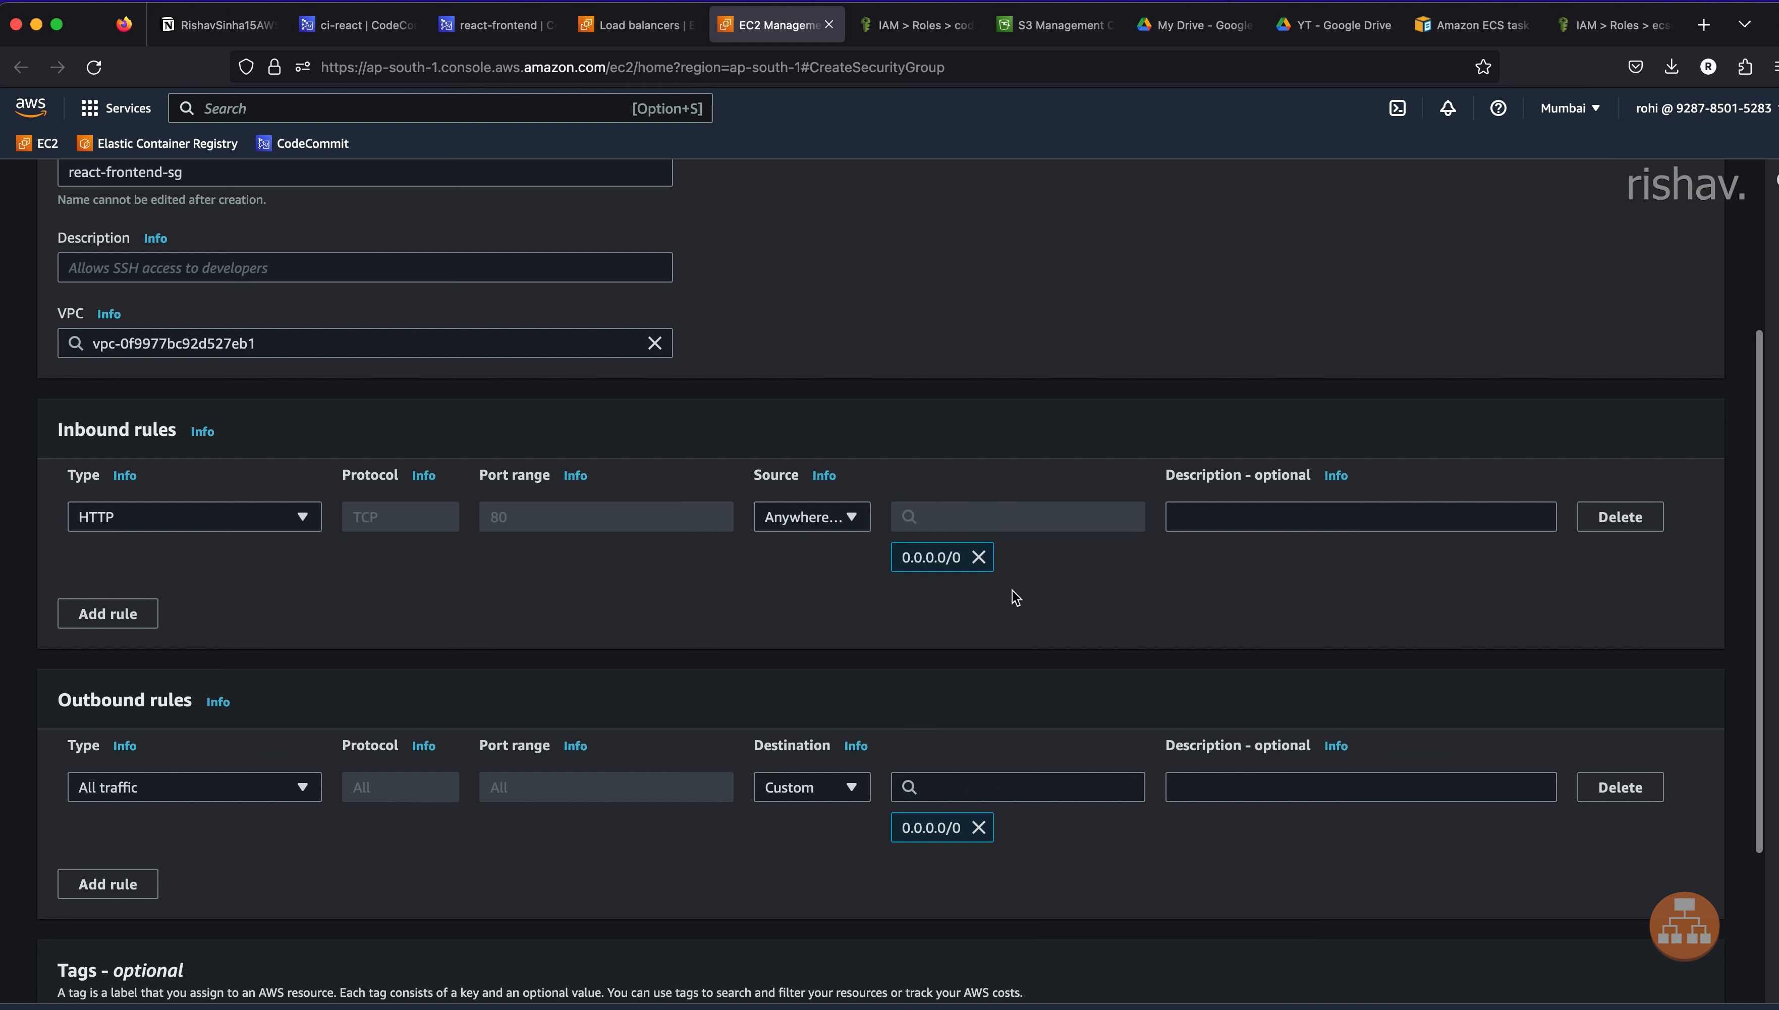
scroll(1091, 611, "down", 3)
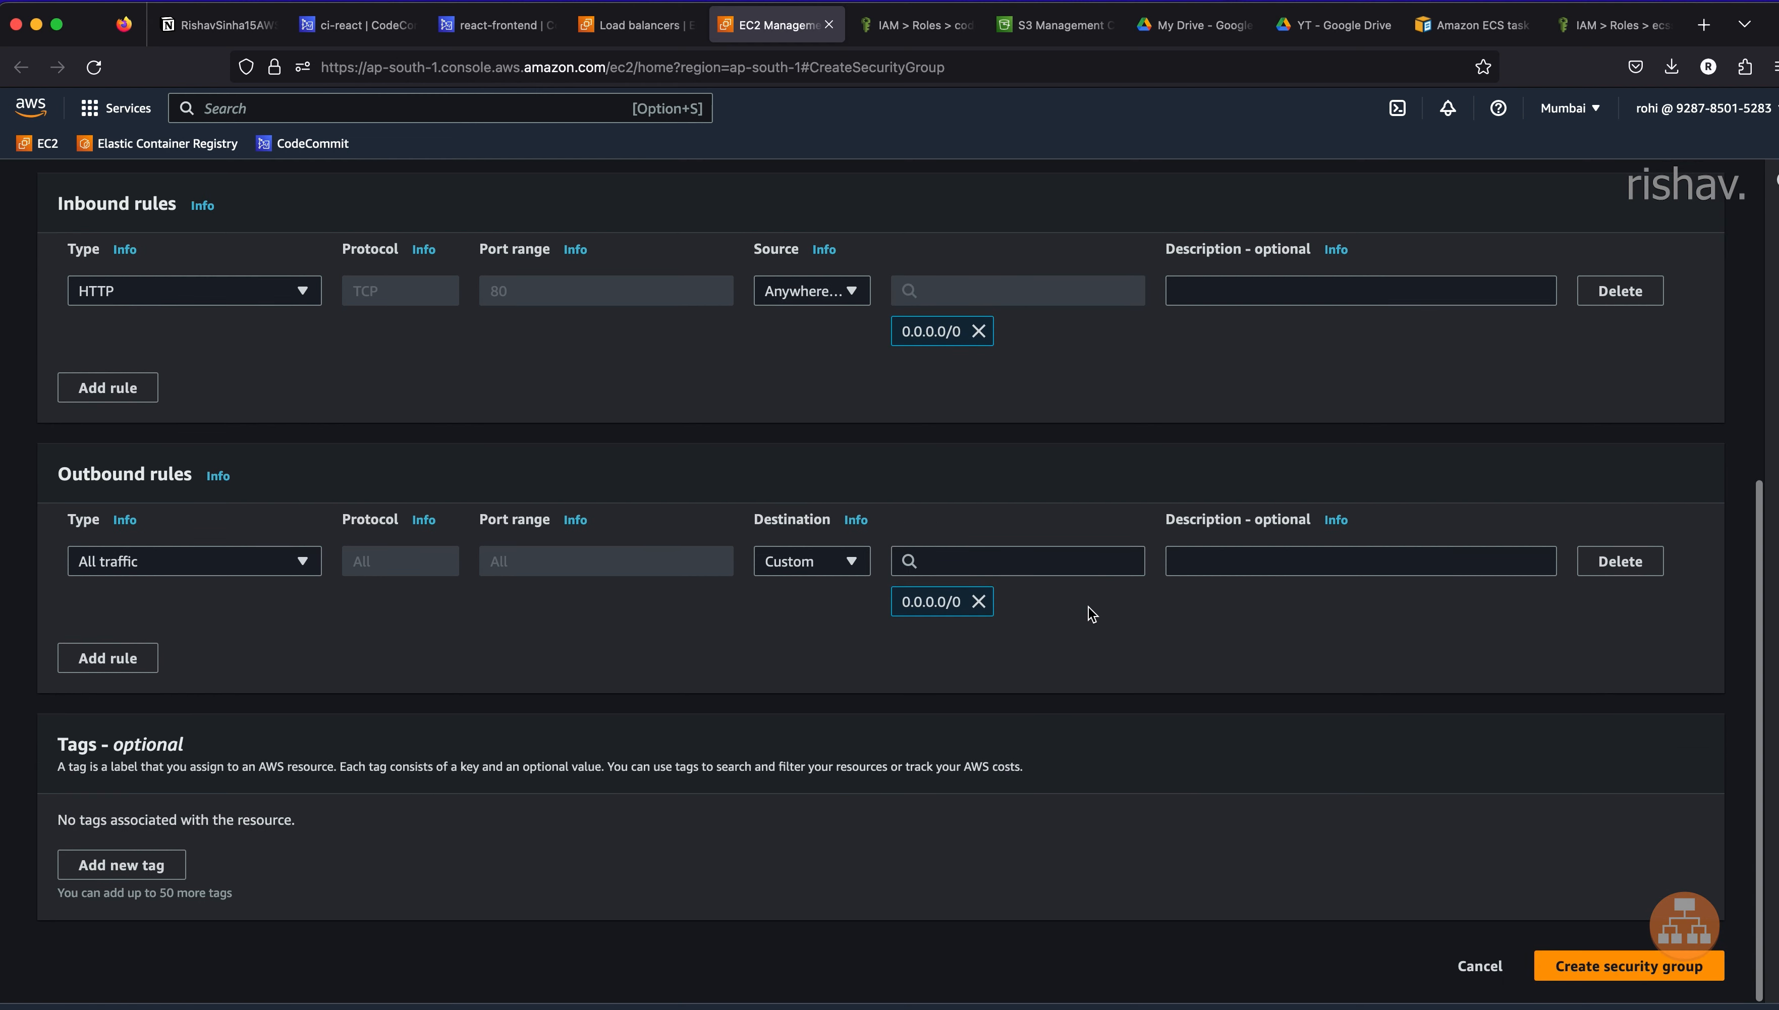
- Set the security group's description to "react-frontend-sg new" and create the group
scroll(1089, 606, "up", 6)
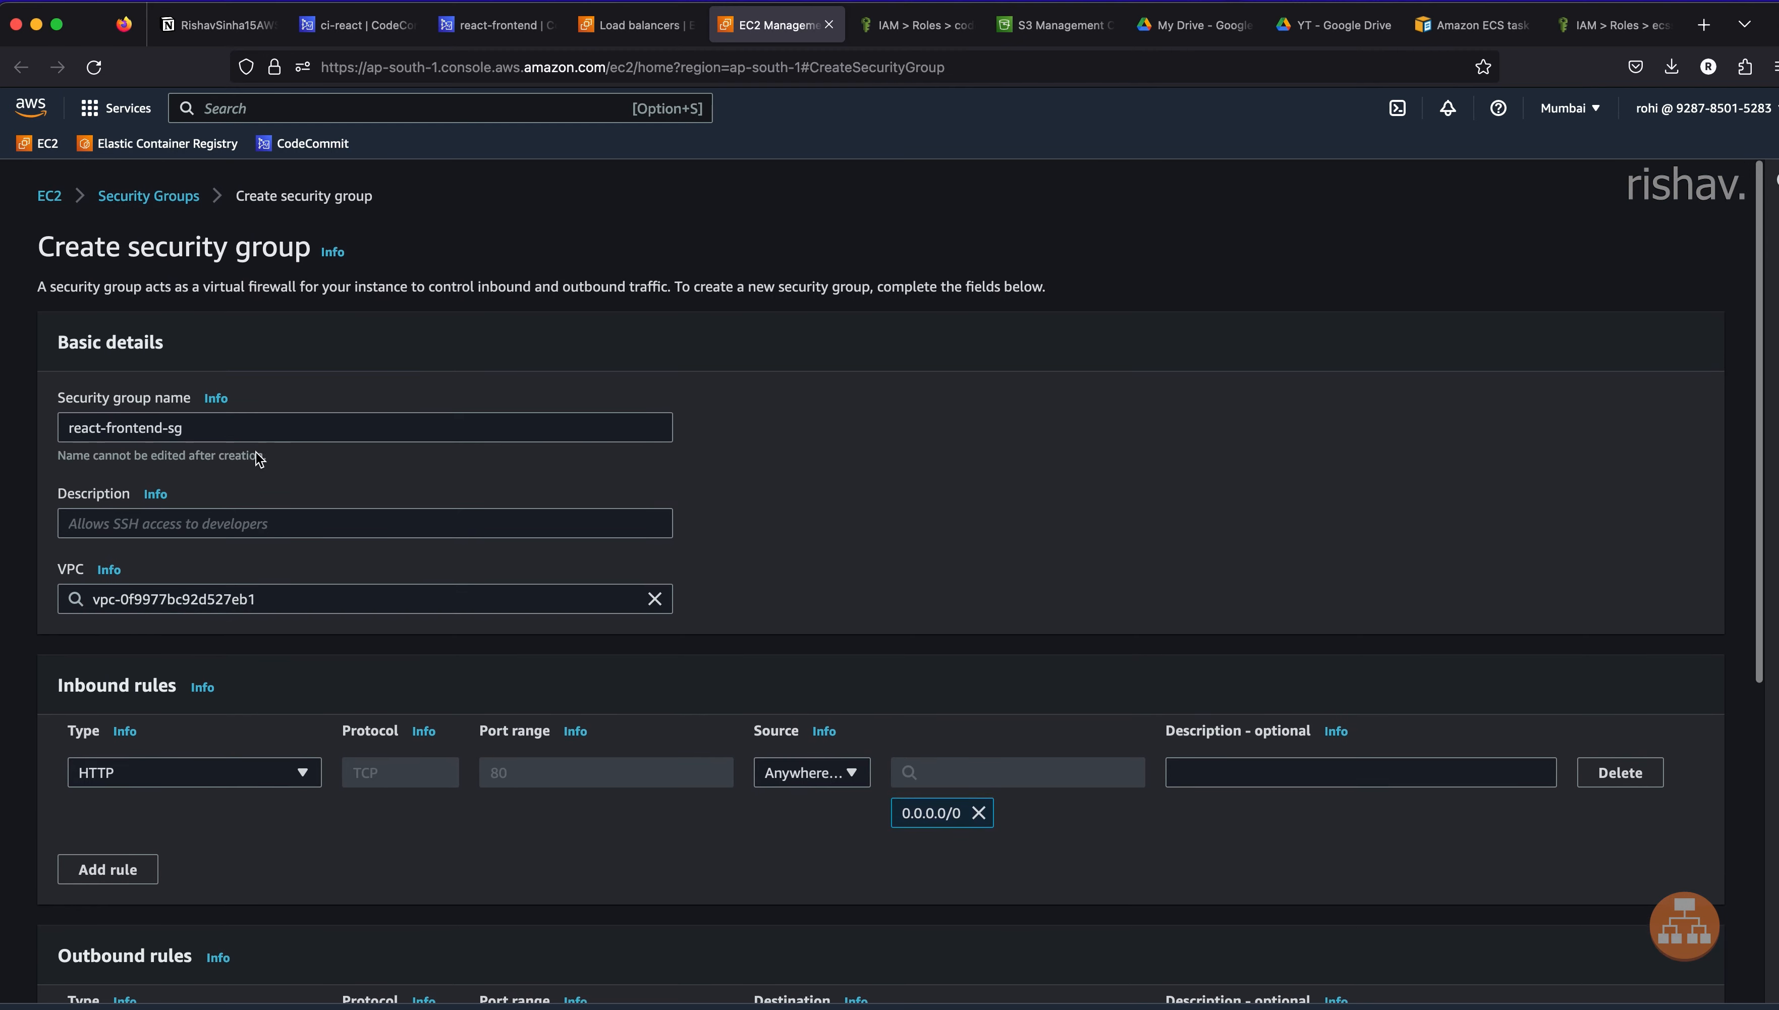
left_click_drag(206, 431, 146, 429)
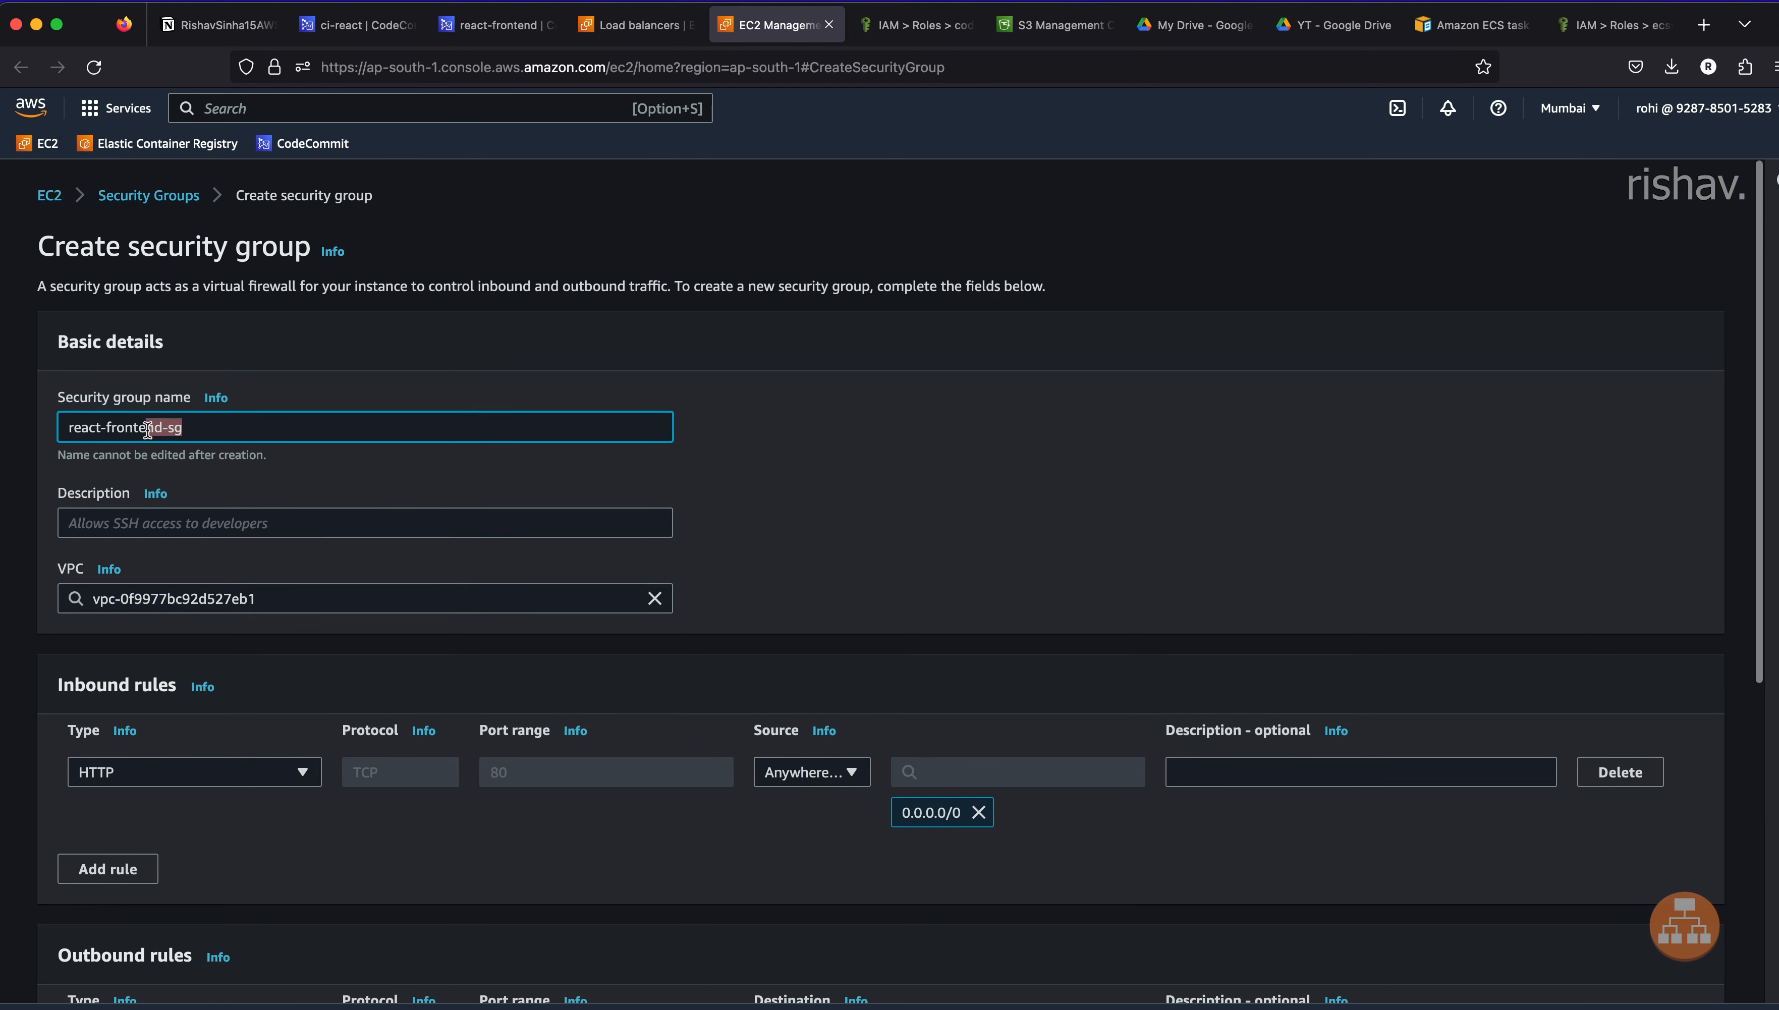
left_click(146, 429)
scroll(1102, 751, "down", 8)
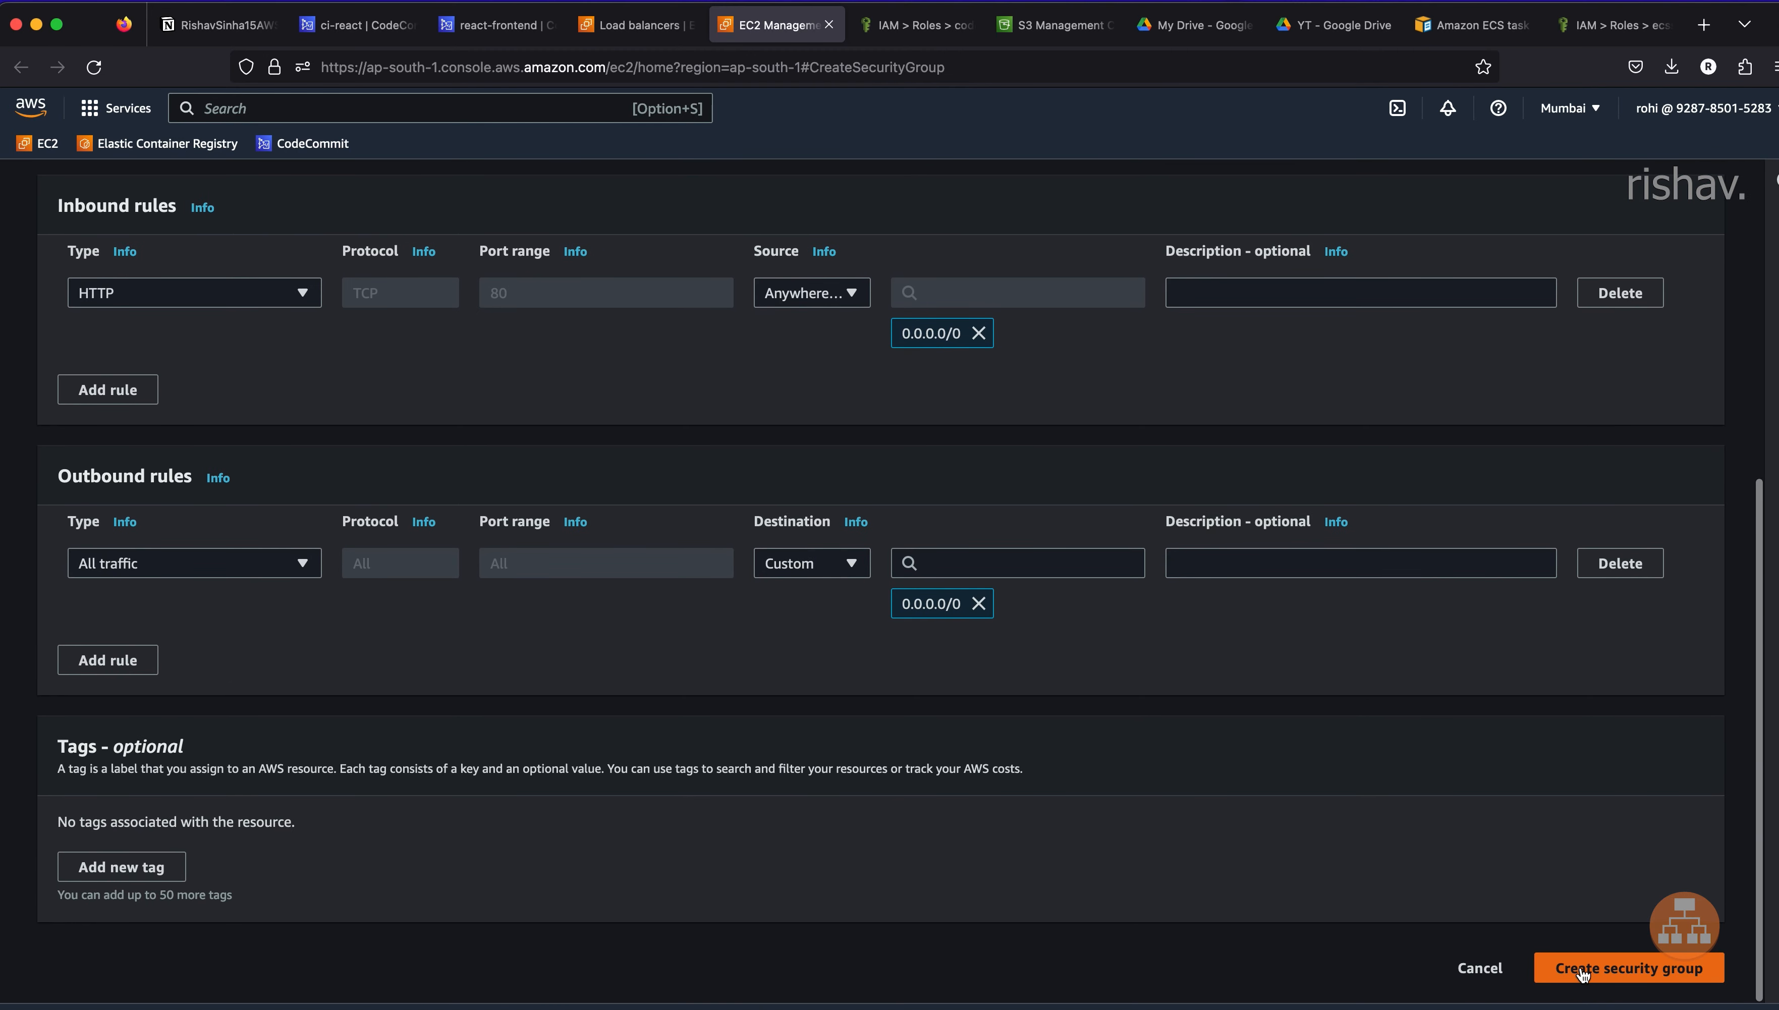
left_click(1583, 973)
left_click(318, 417)
key("super+a")
key("super+c")
left_click(258, 520)
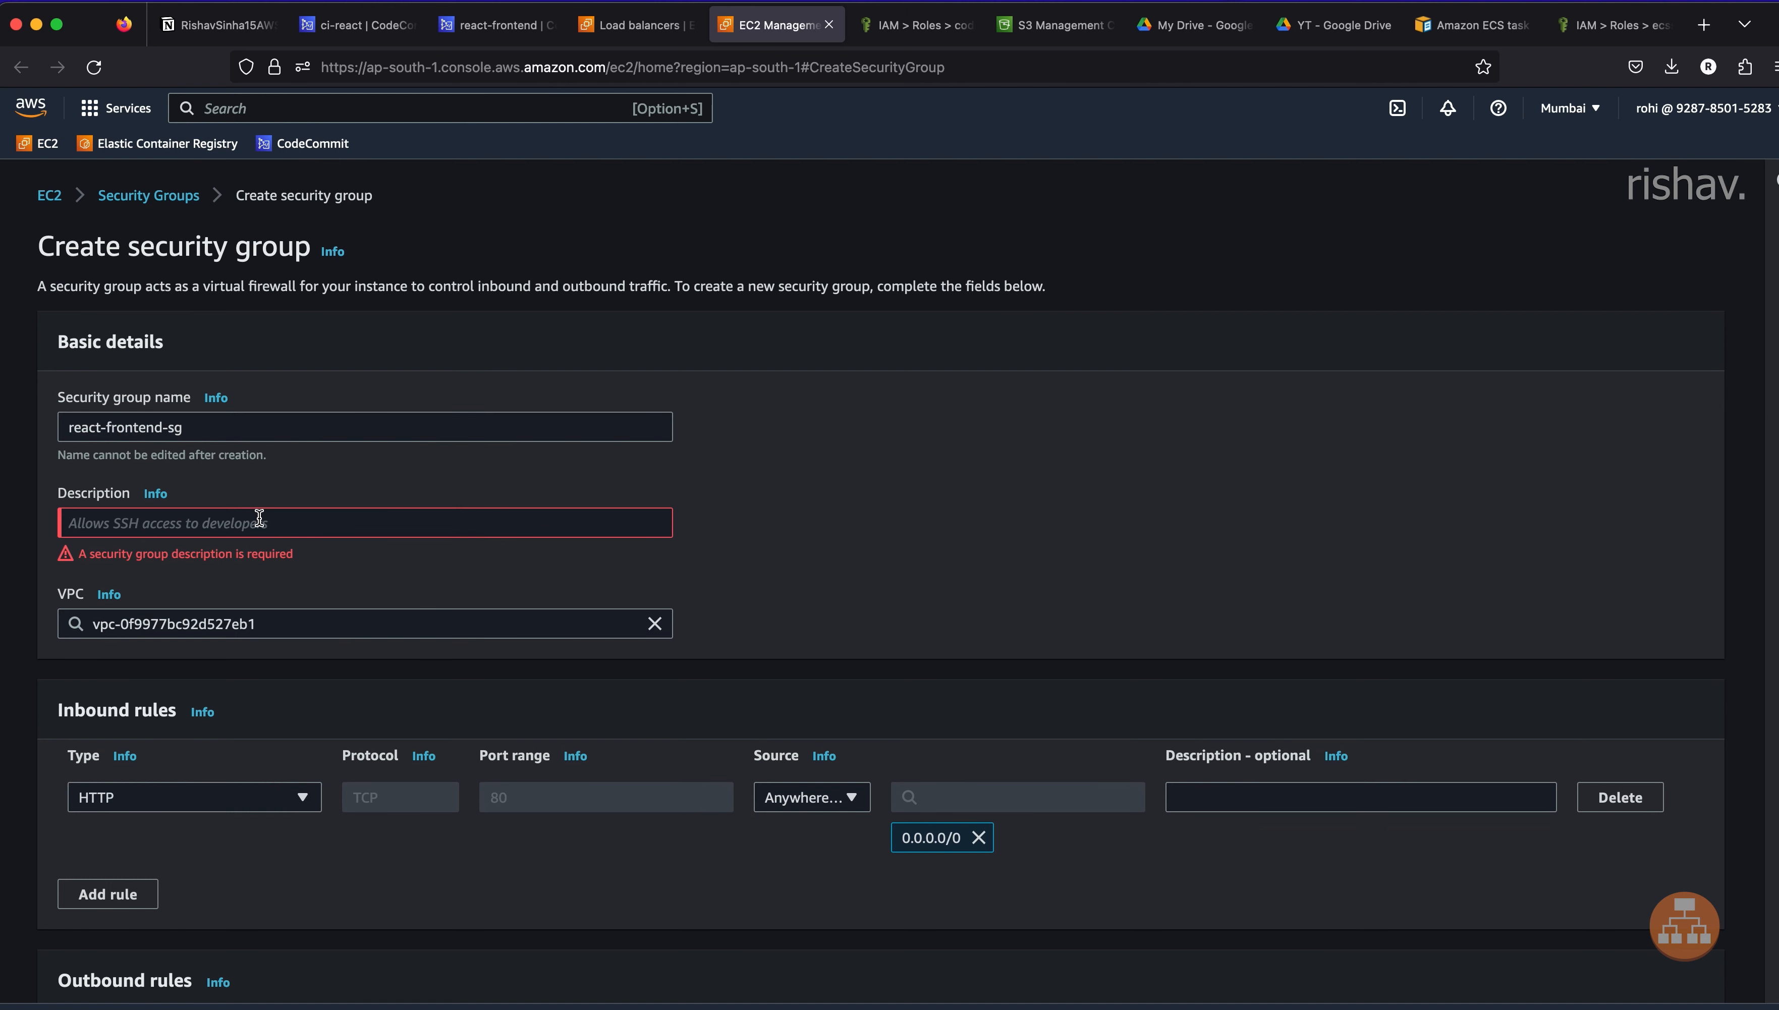
key("super+v")
scroll(761, 551, "down", 10)
left_click(1581, 972)
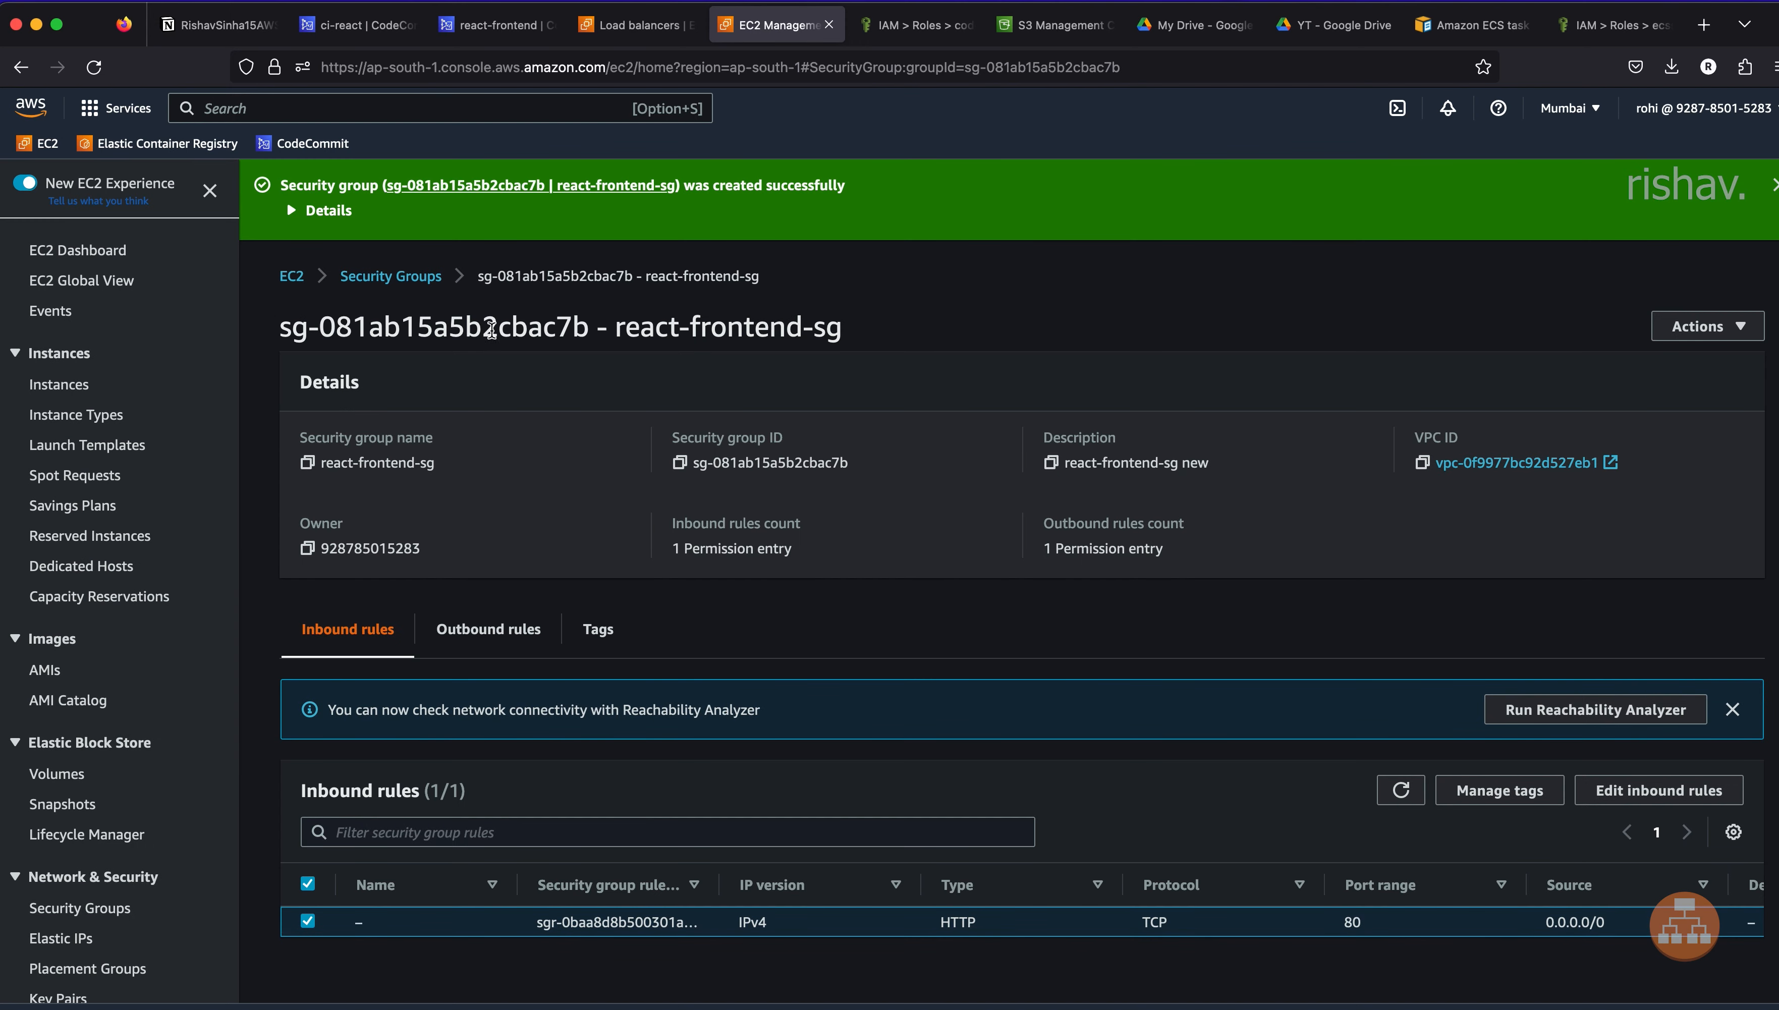
- Copy the new security group's name, then replace the load balancer's default security group with react-frontend-sg after refreshing the available groups
left_click(307, 463)
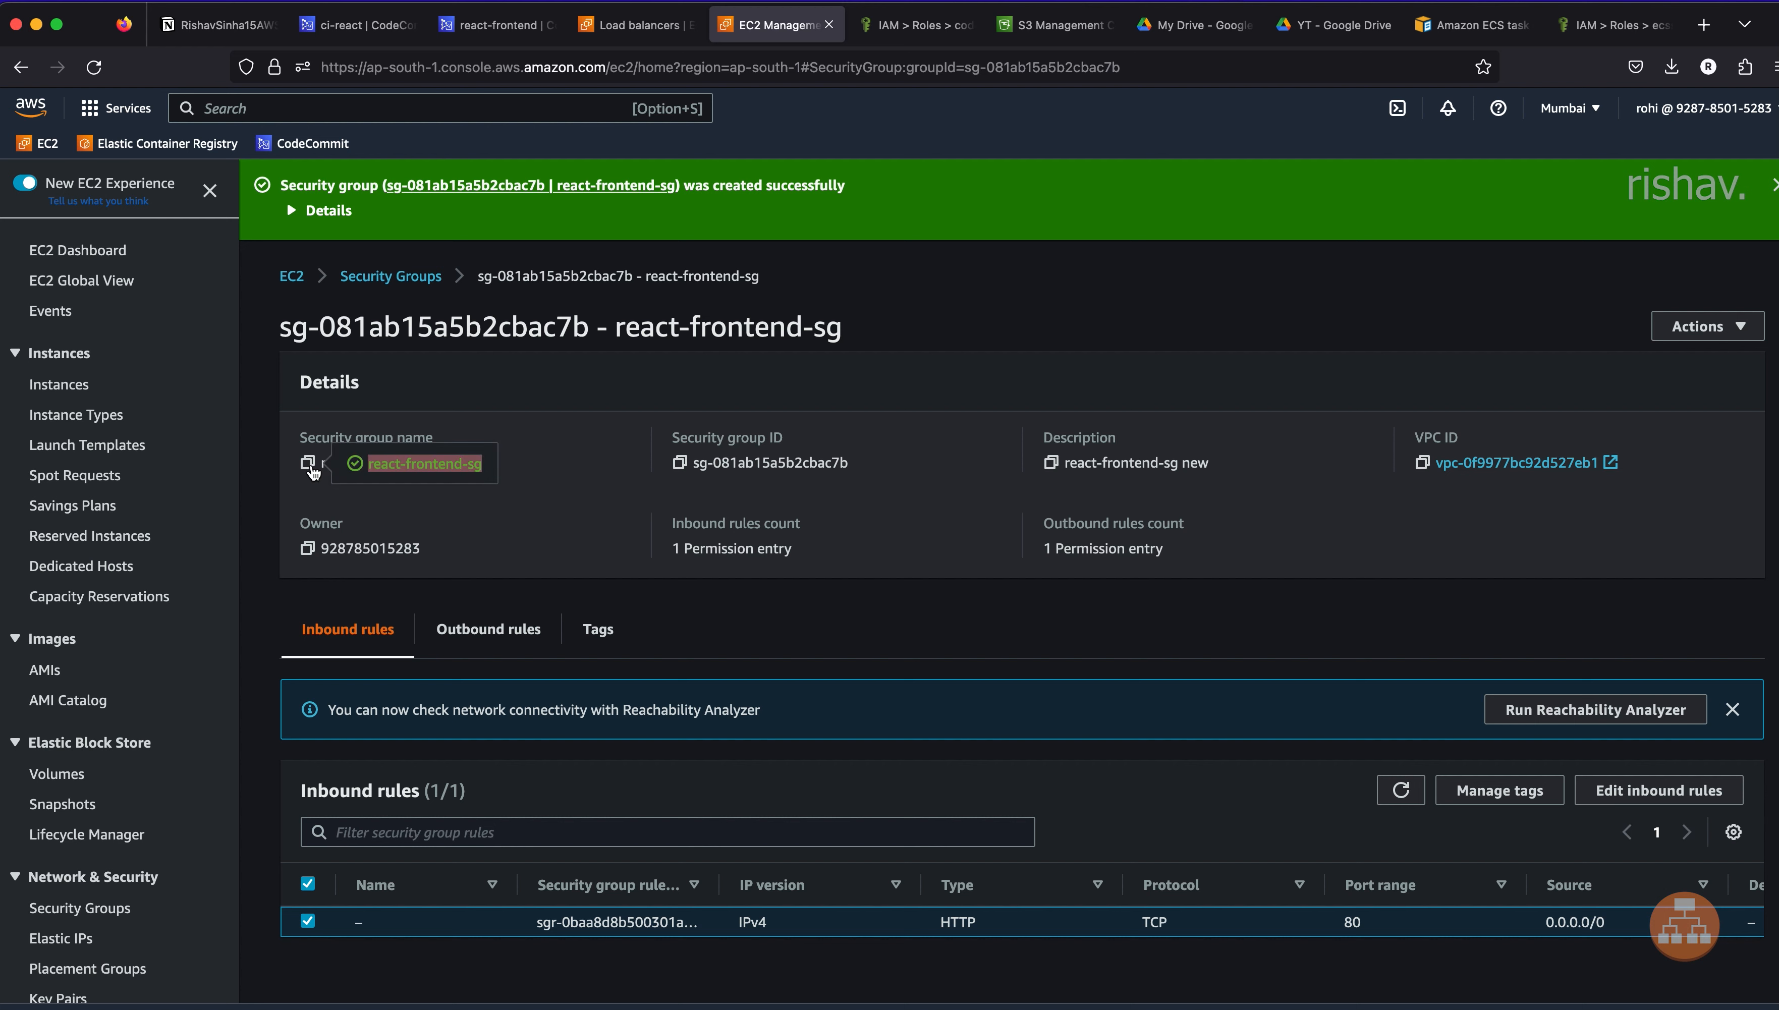
left_click(611, 29)
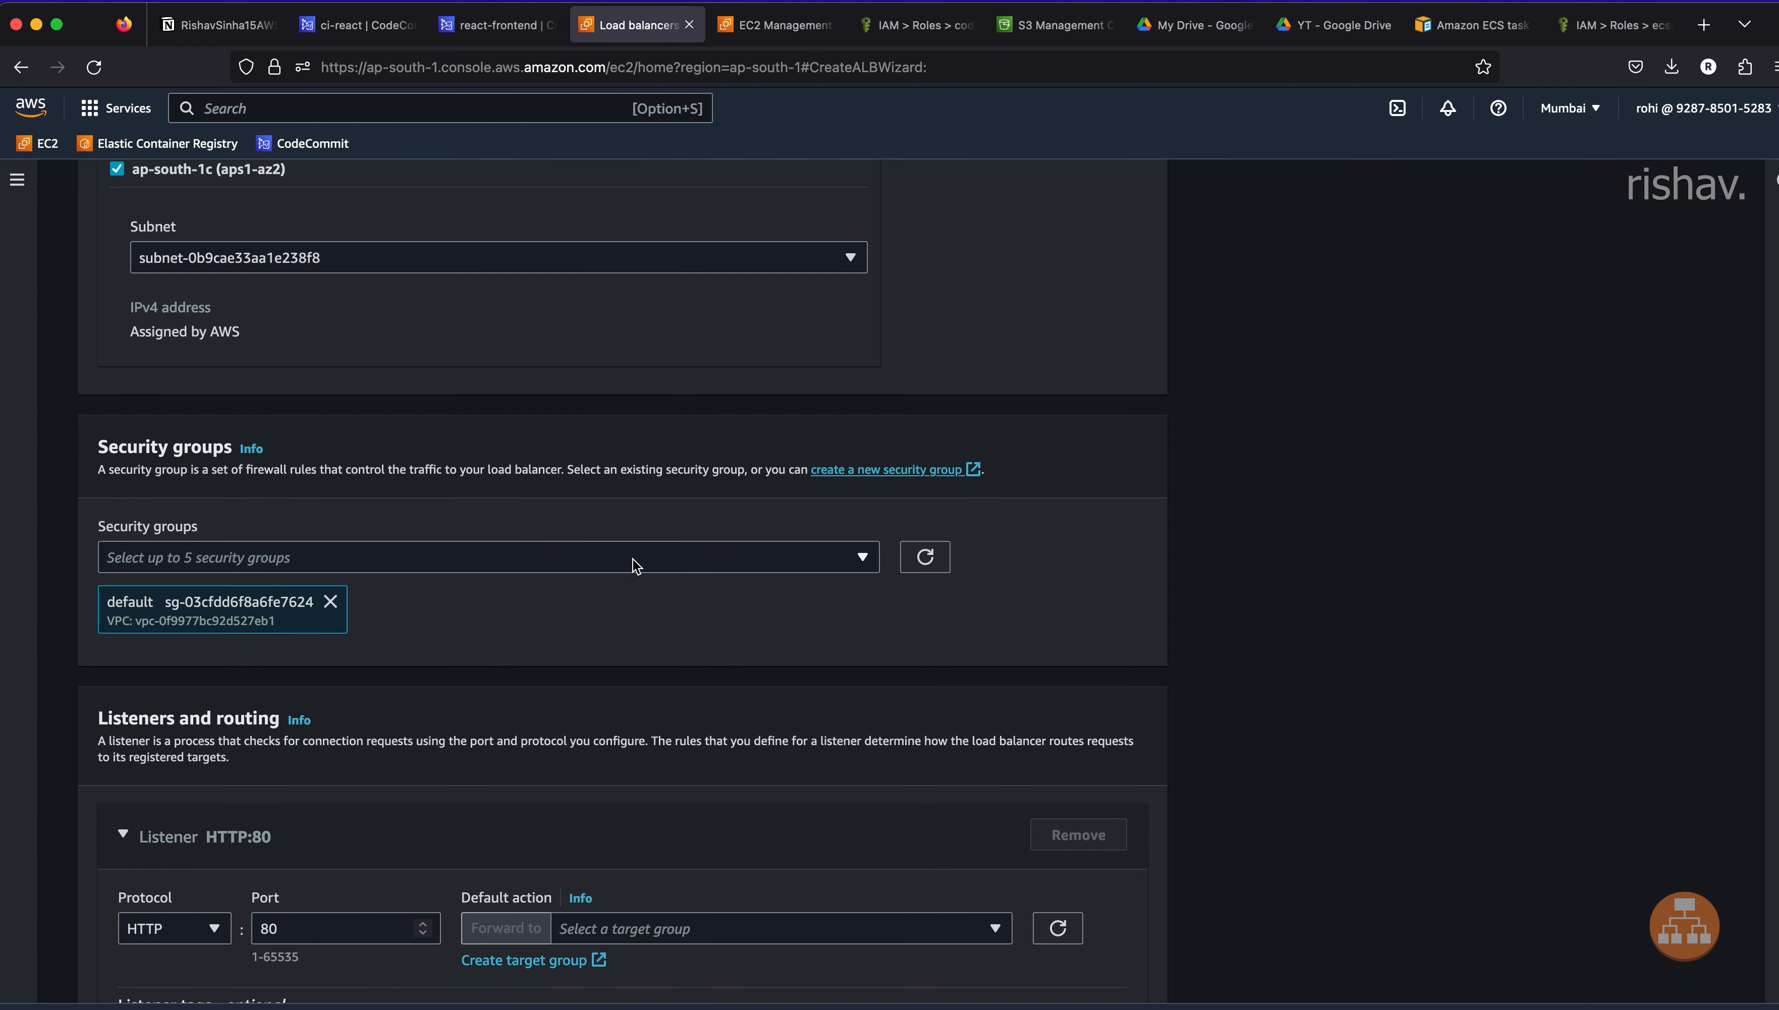
left_click(926, 557)
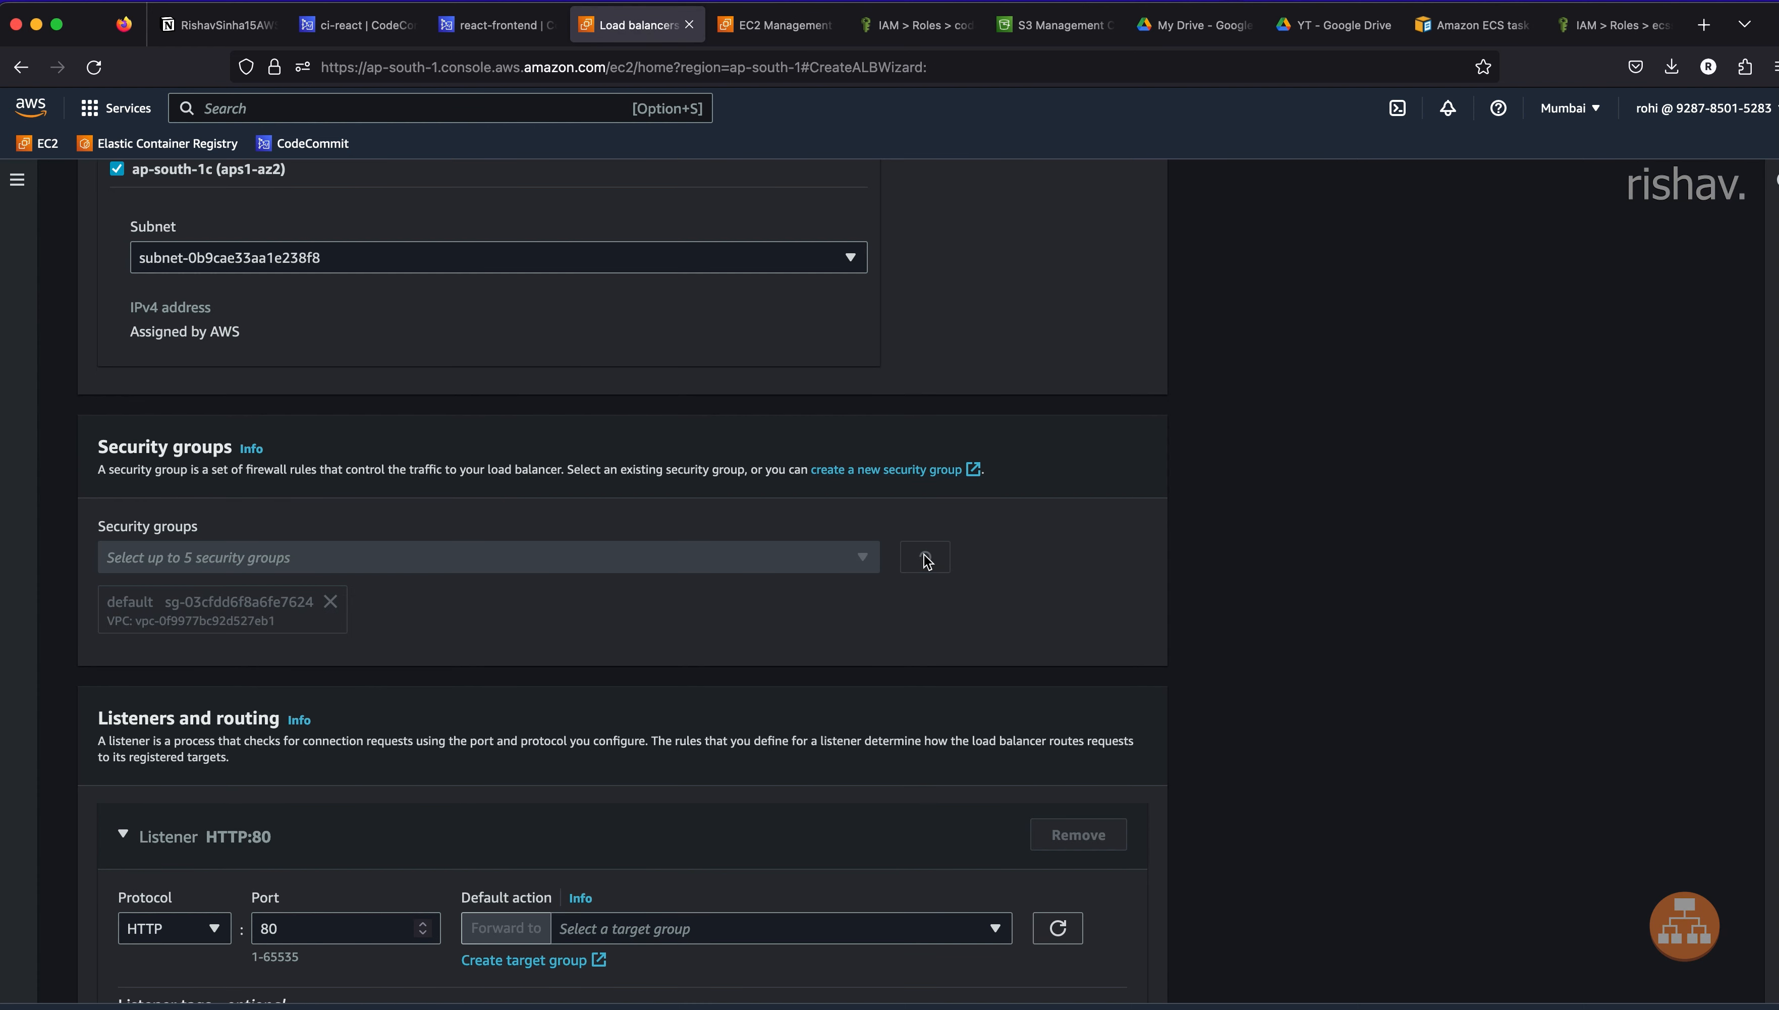
left_click(804, 568)
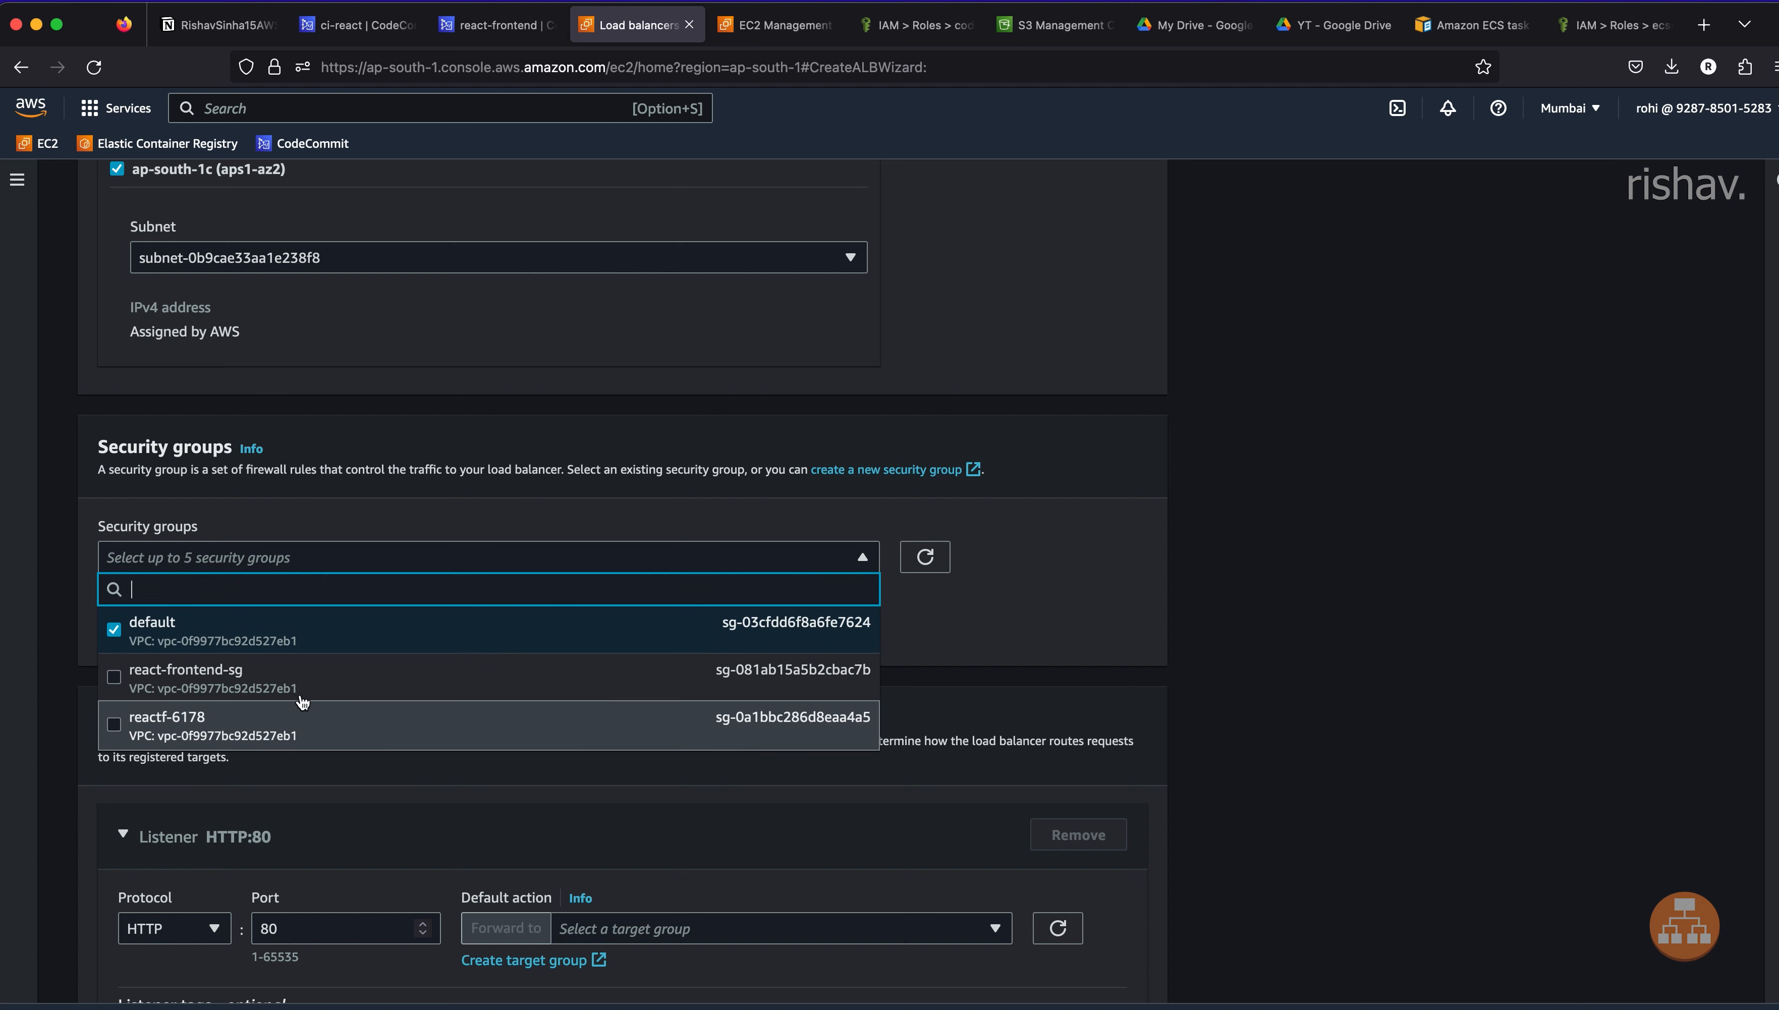
left_click(113, 678)
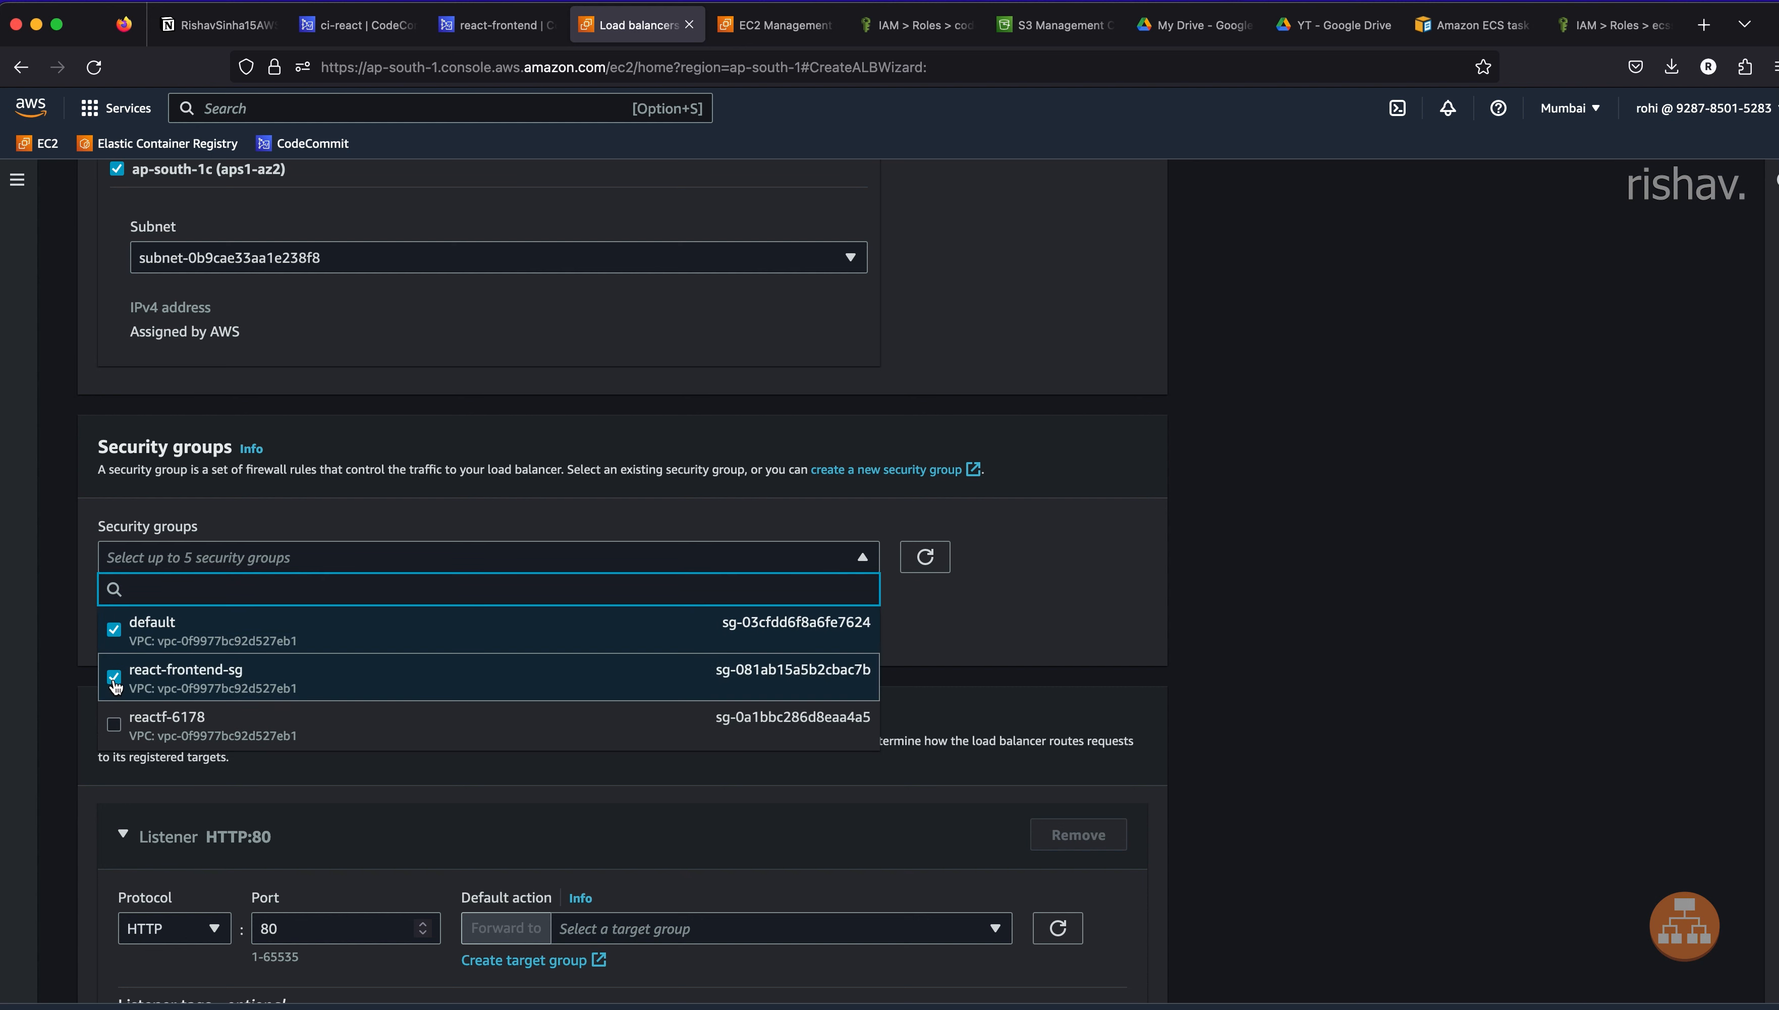
left_click(929, 646)
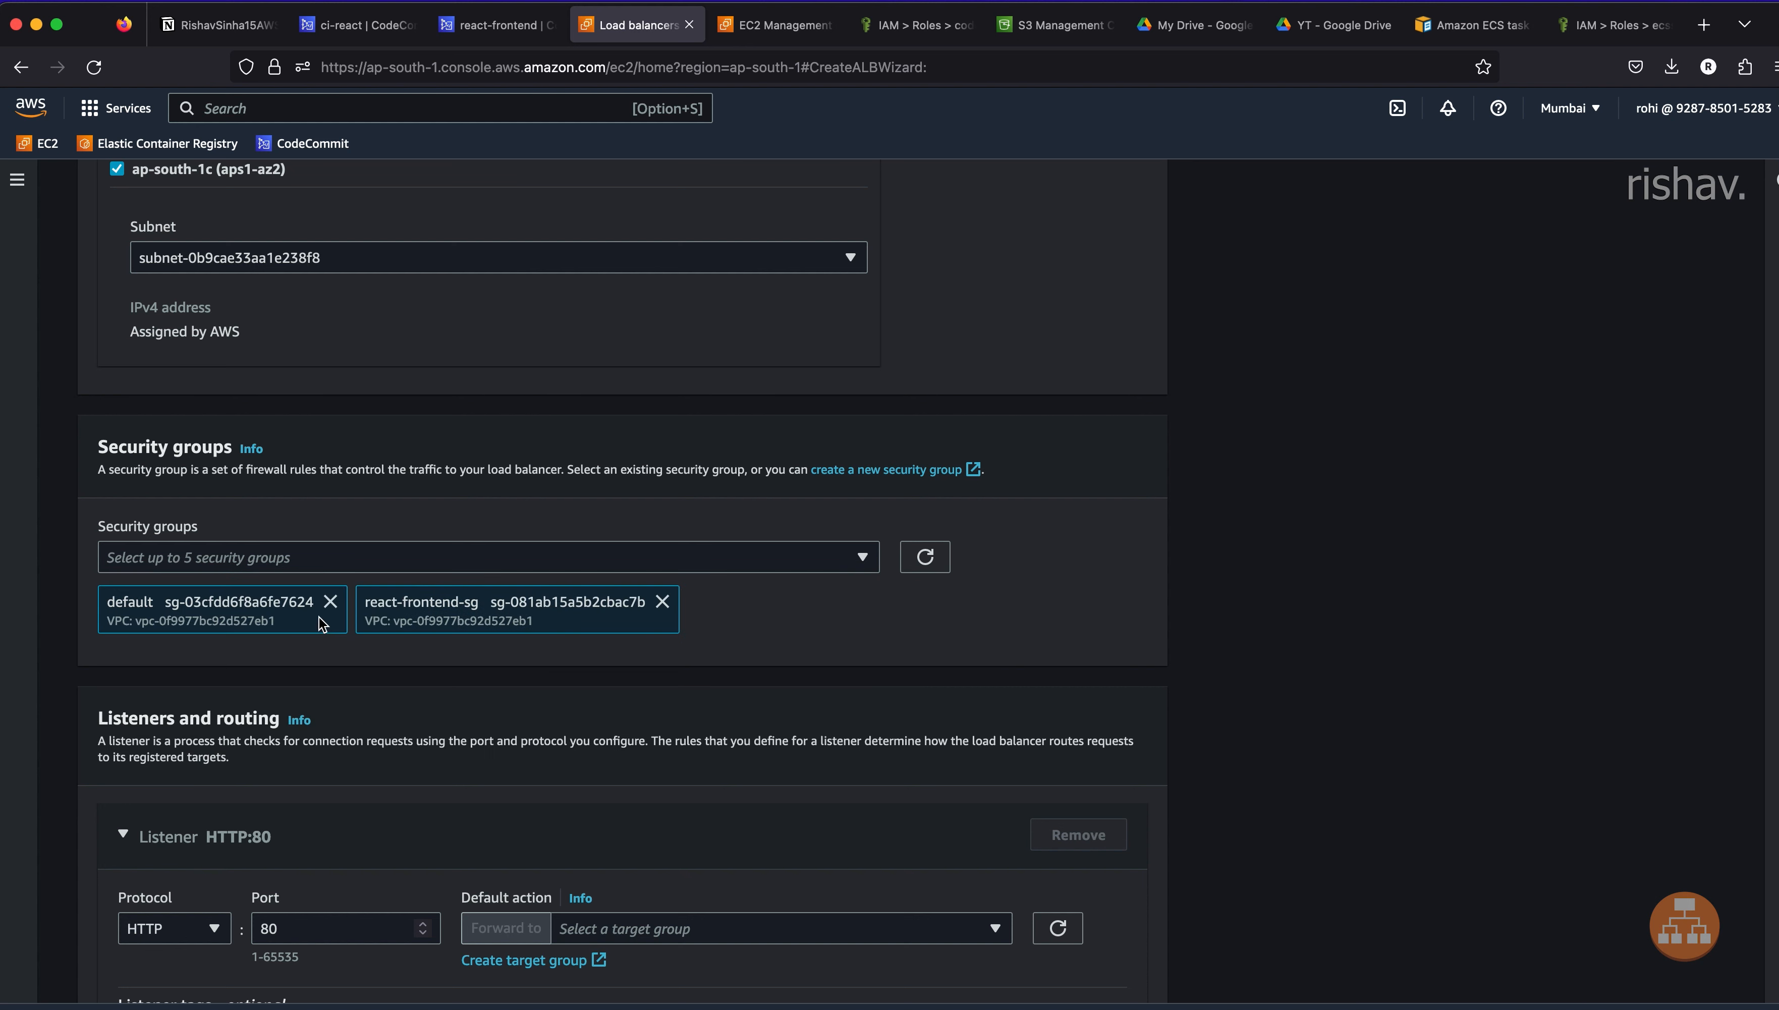
left_click(329, 602)
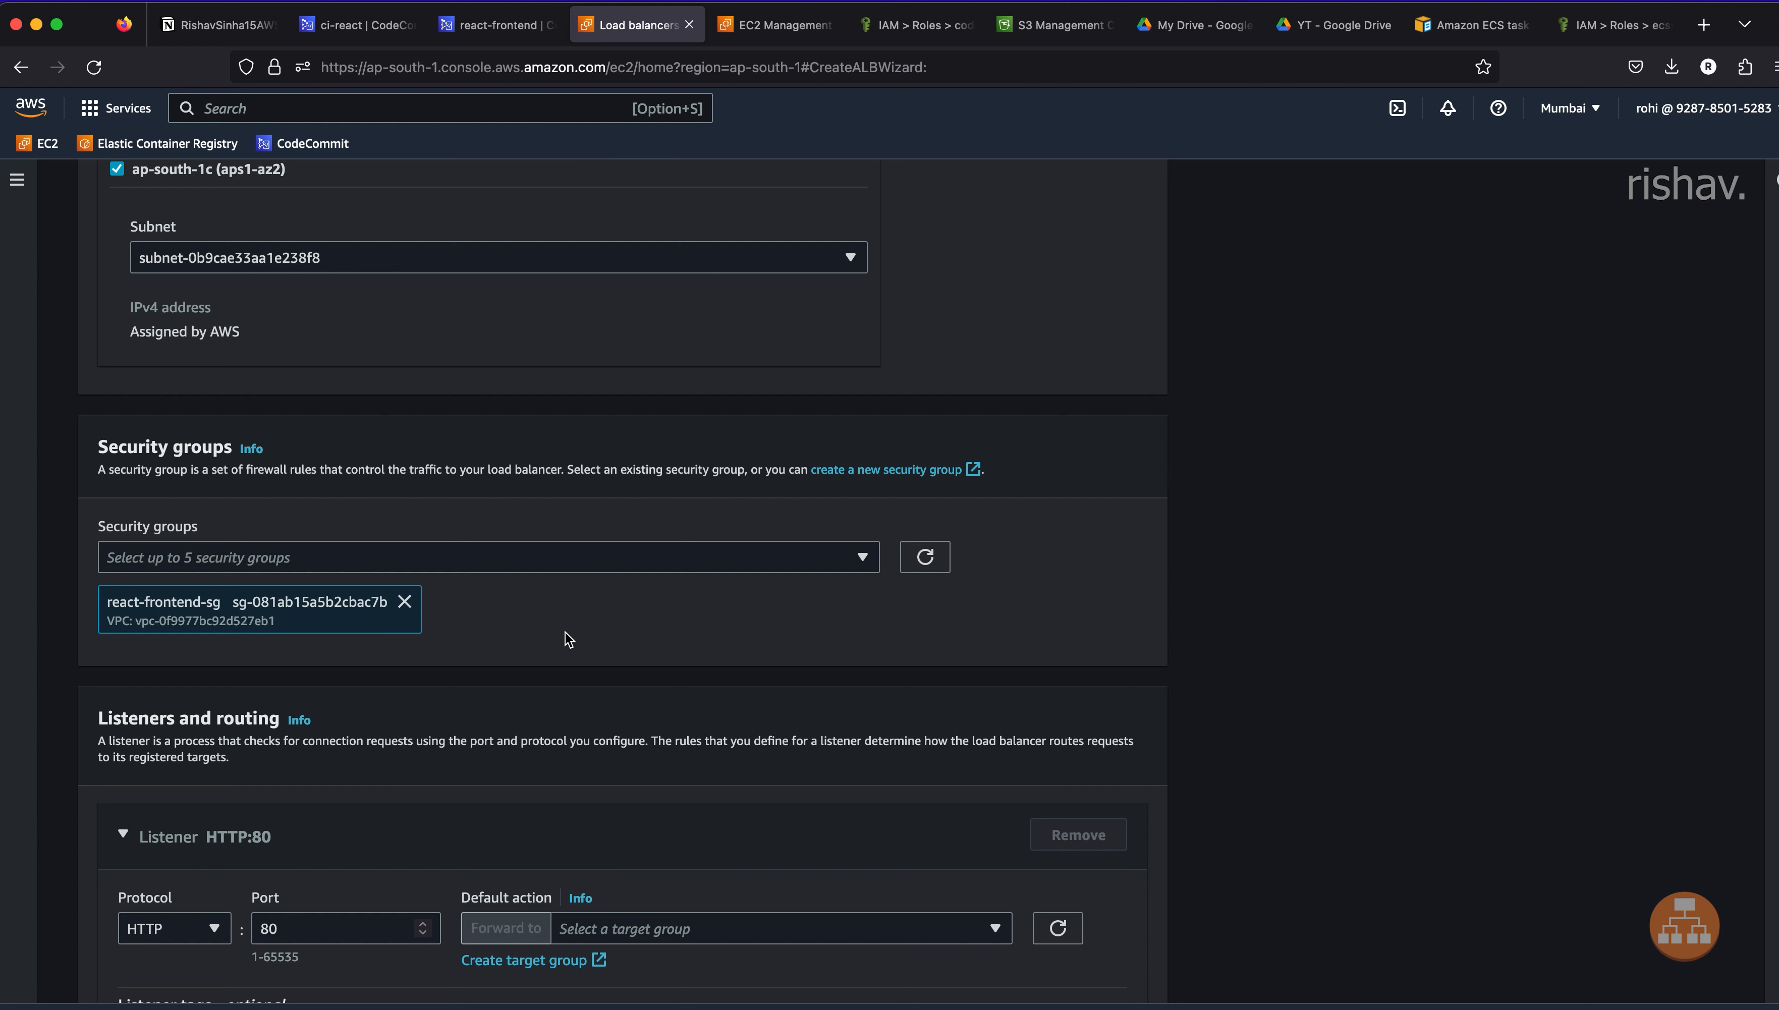
- Start creating a target group for the HTTP:80 listener and choose IP addresses as its target type
scroll(569, 636, "down", 5)
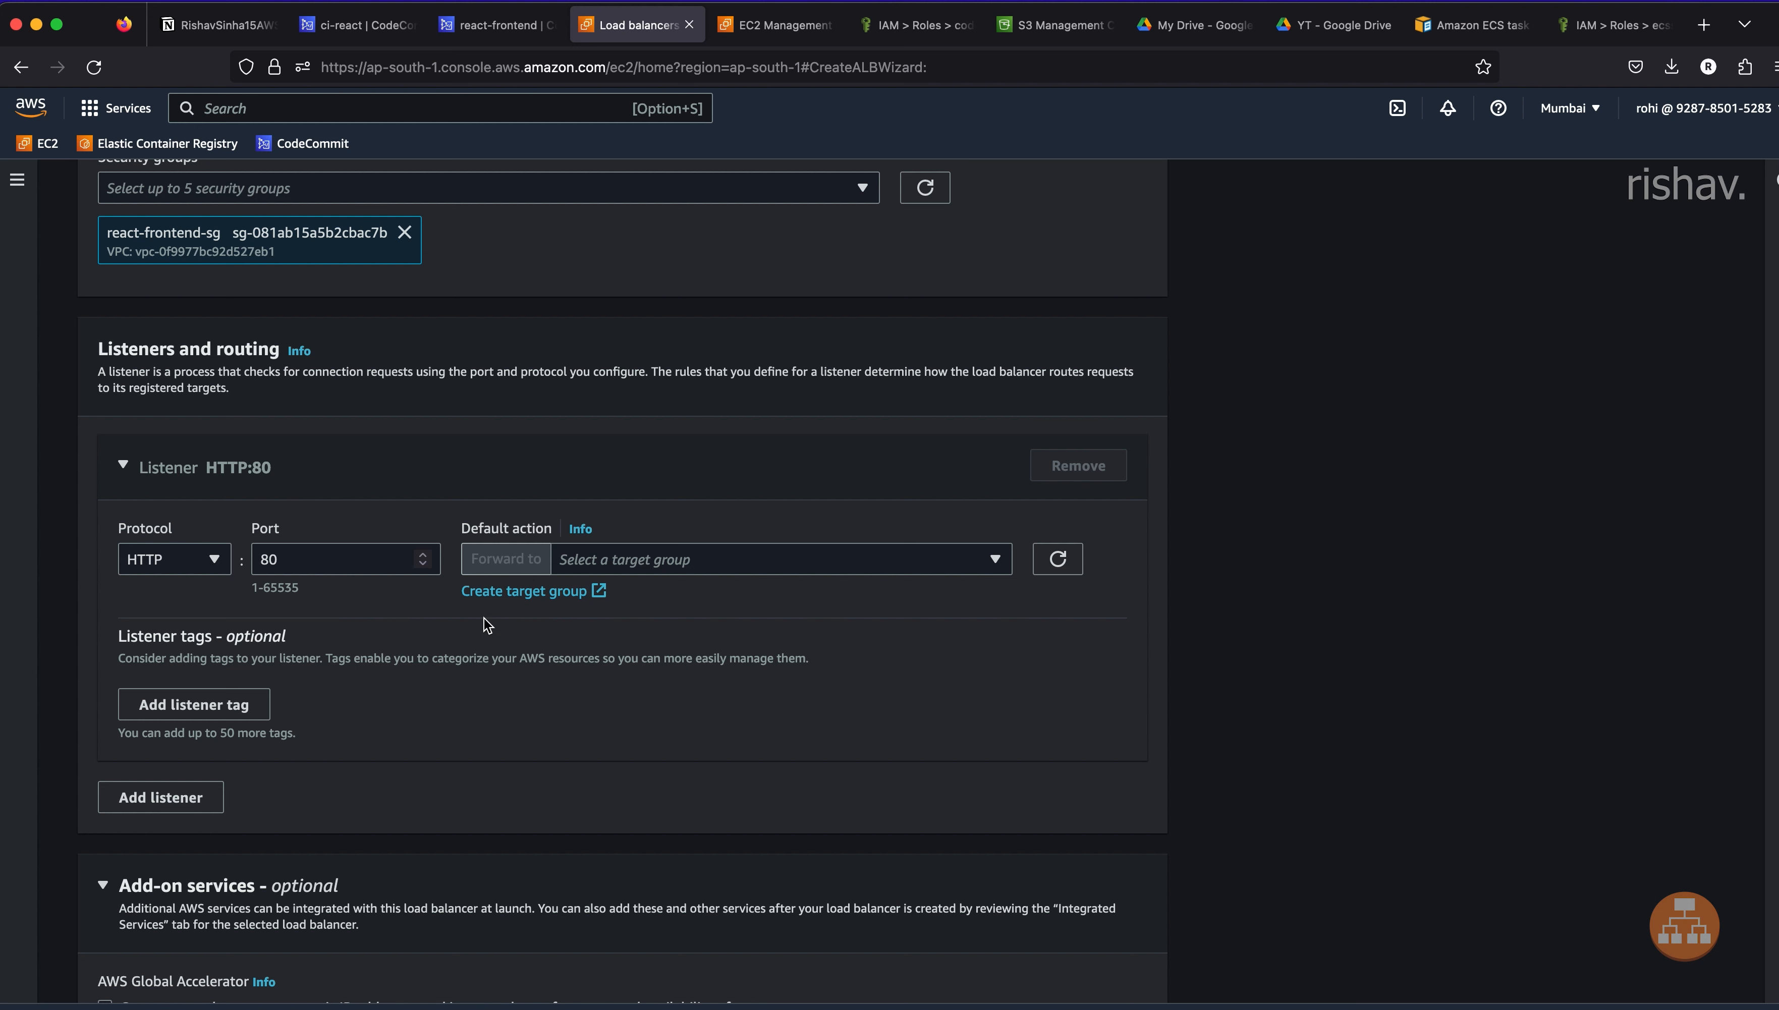
left_click(533, 591)
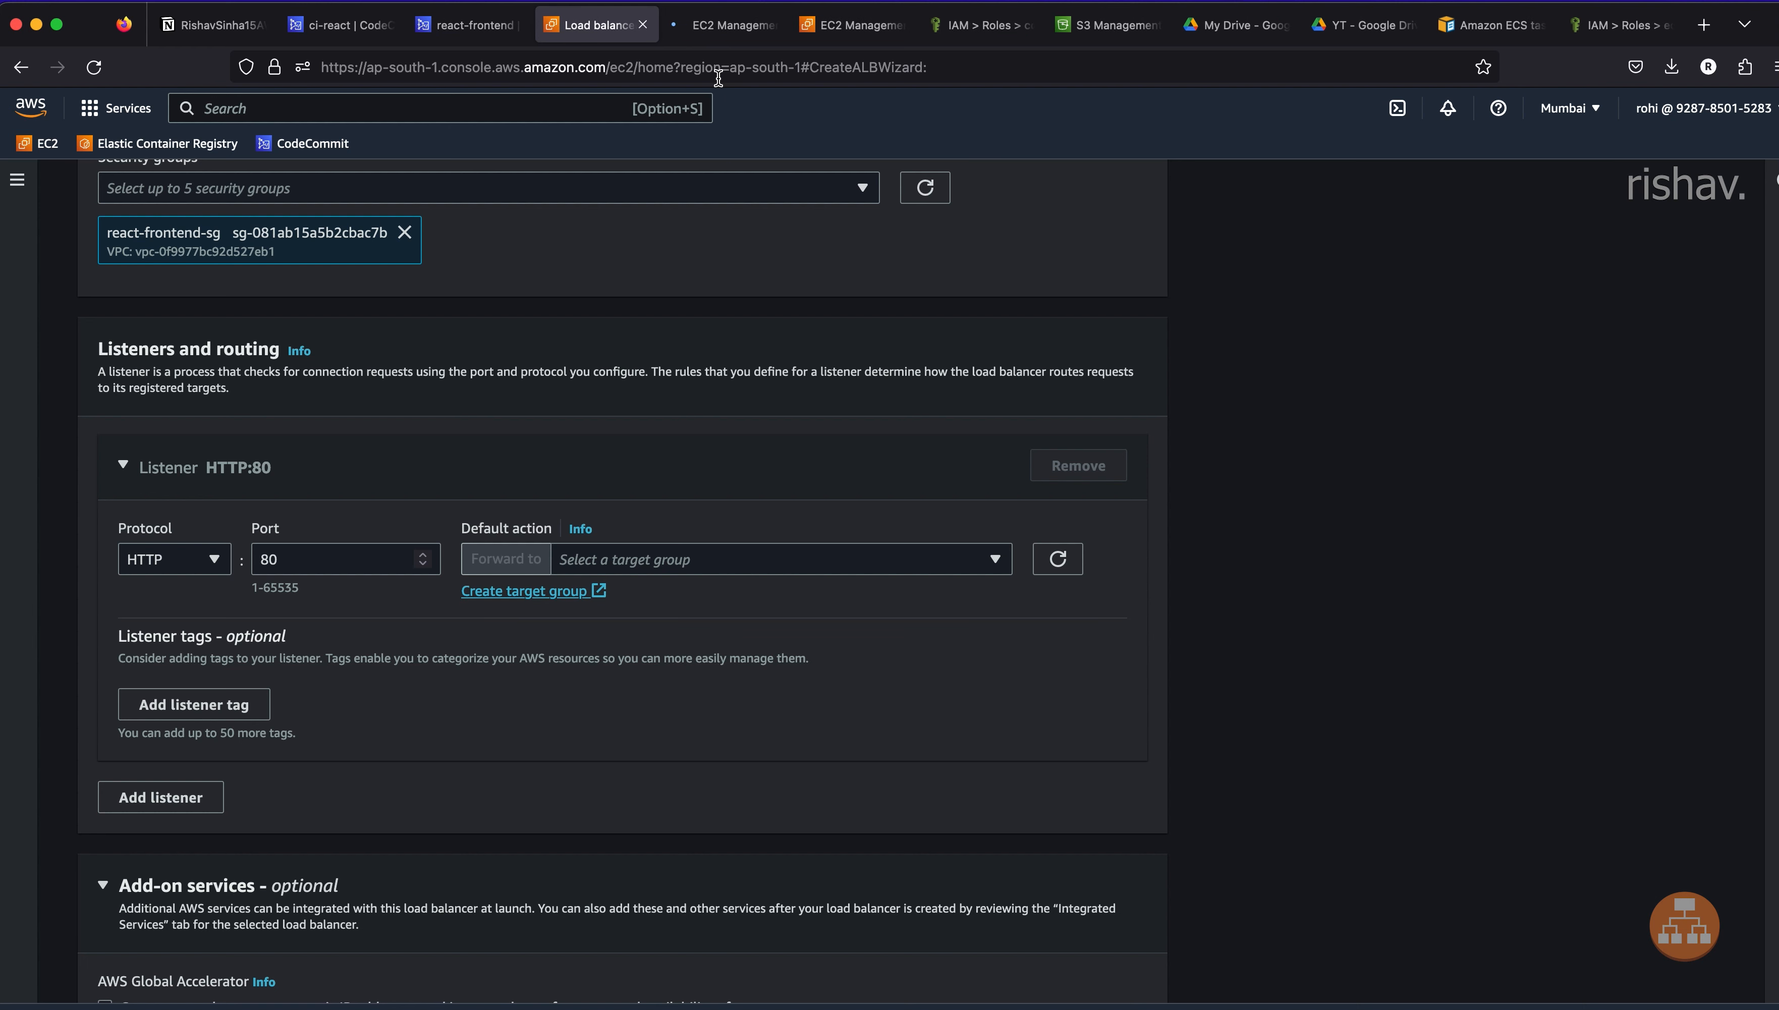
left_click(721, 23)
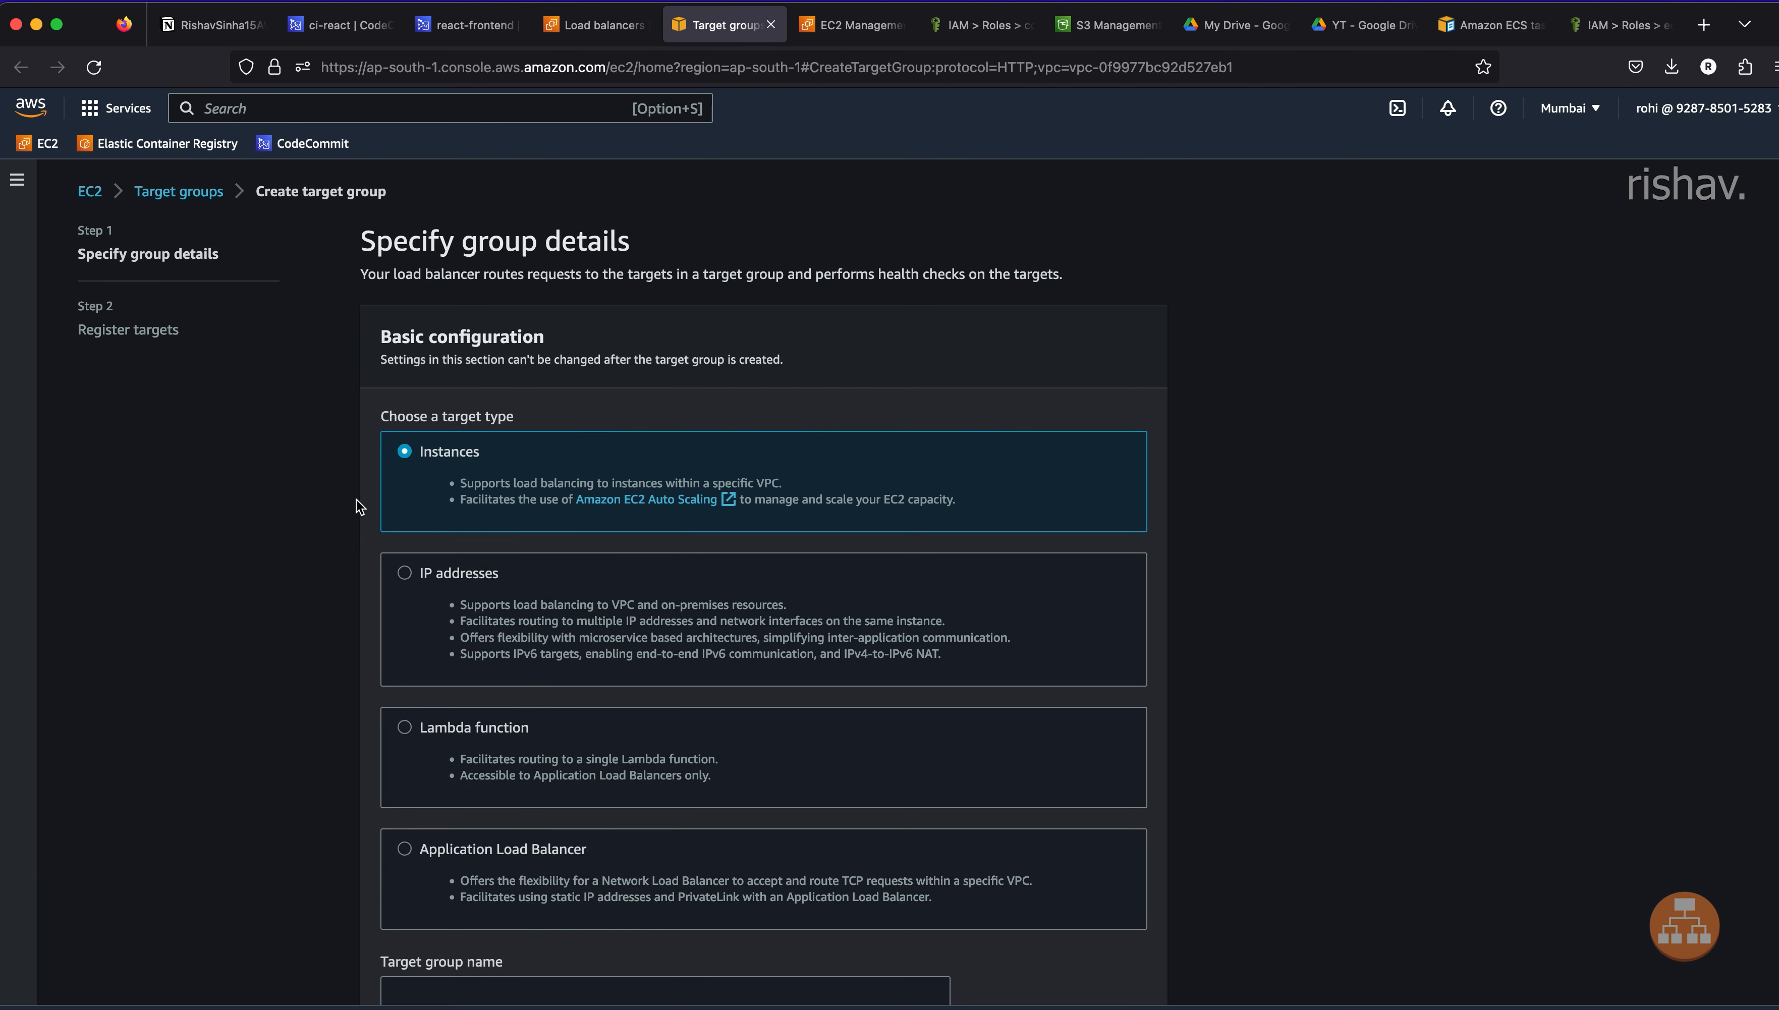
scroll(322, 550, "down", 3)
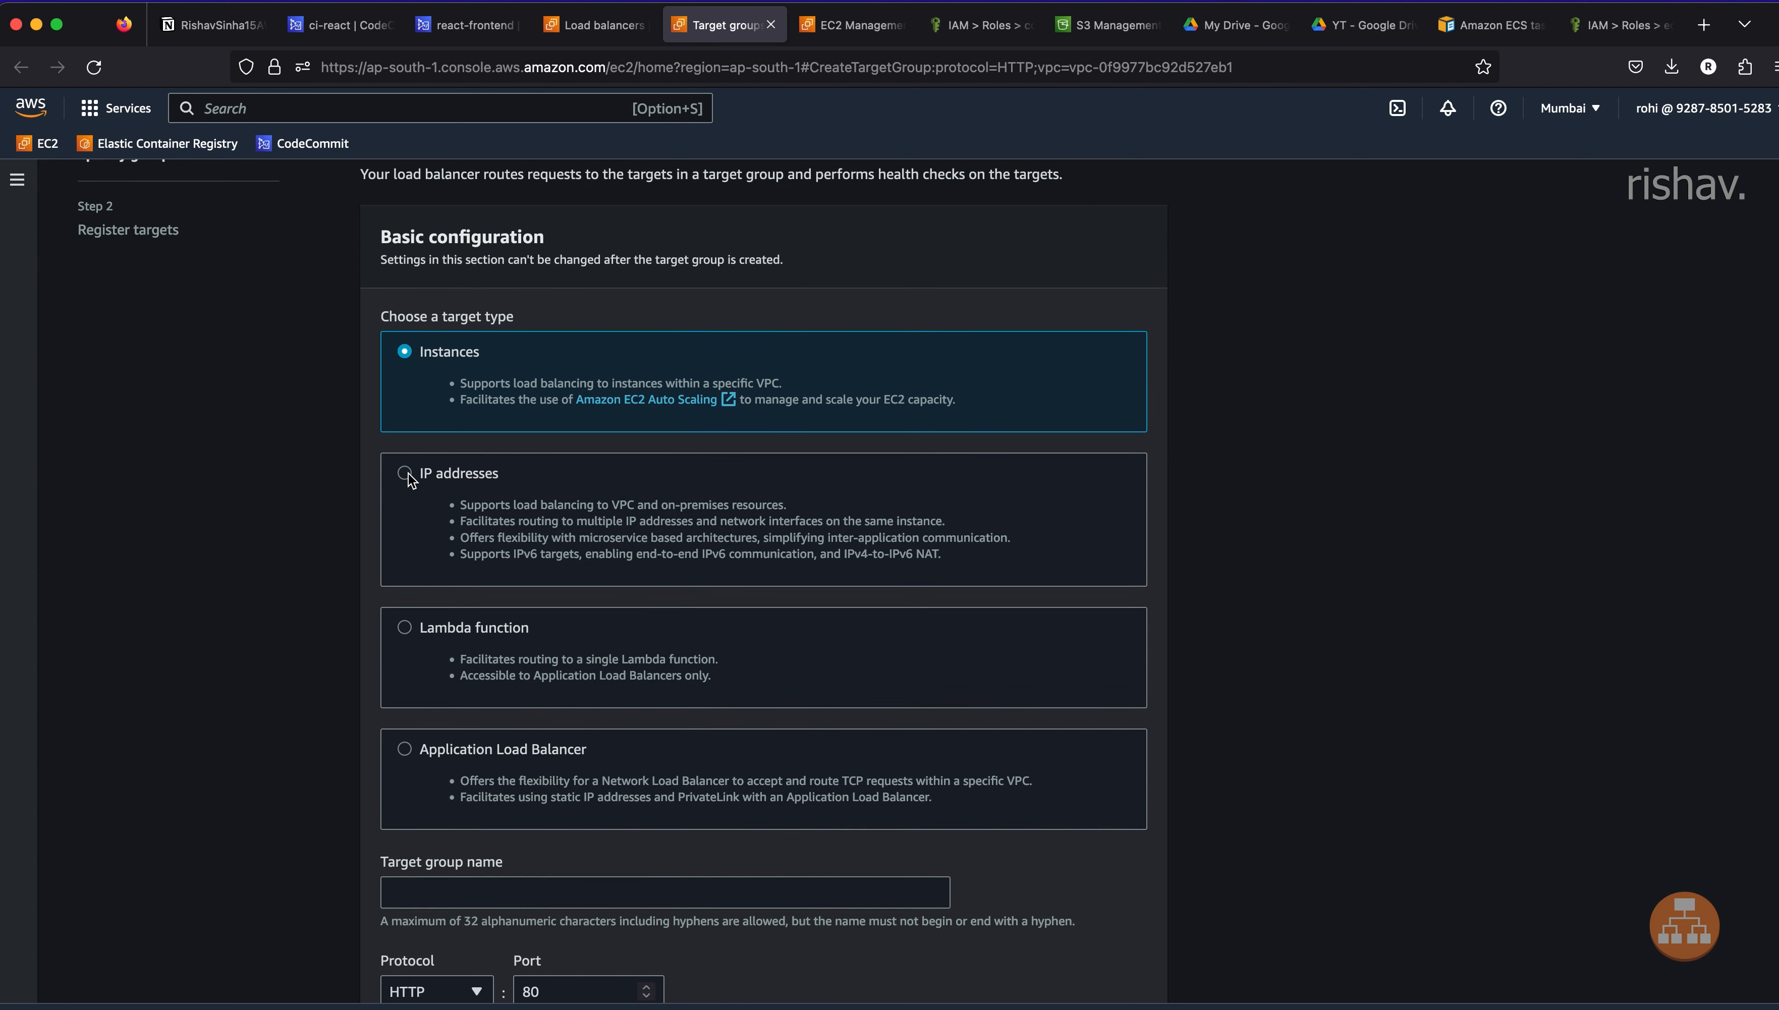
left_click(406, 474)
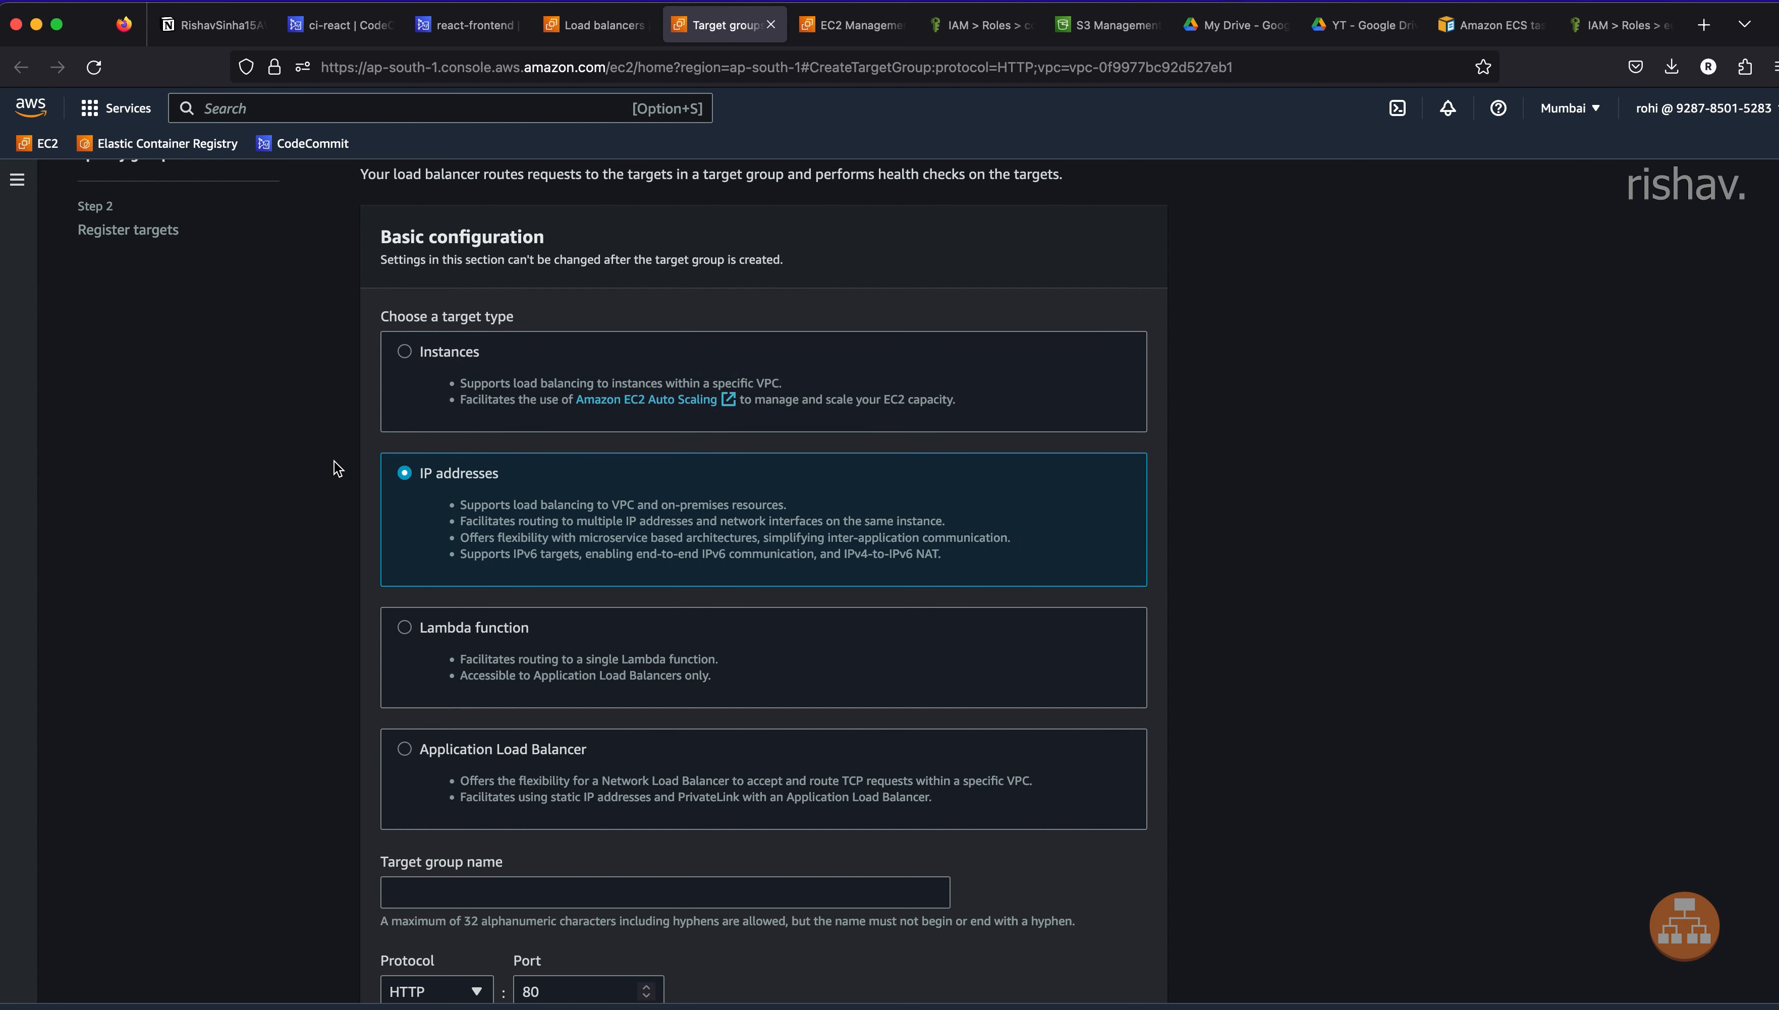
- Name the target group react-frontend-TG
scroll(338, 469, "down", 5)
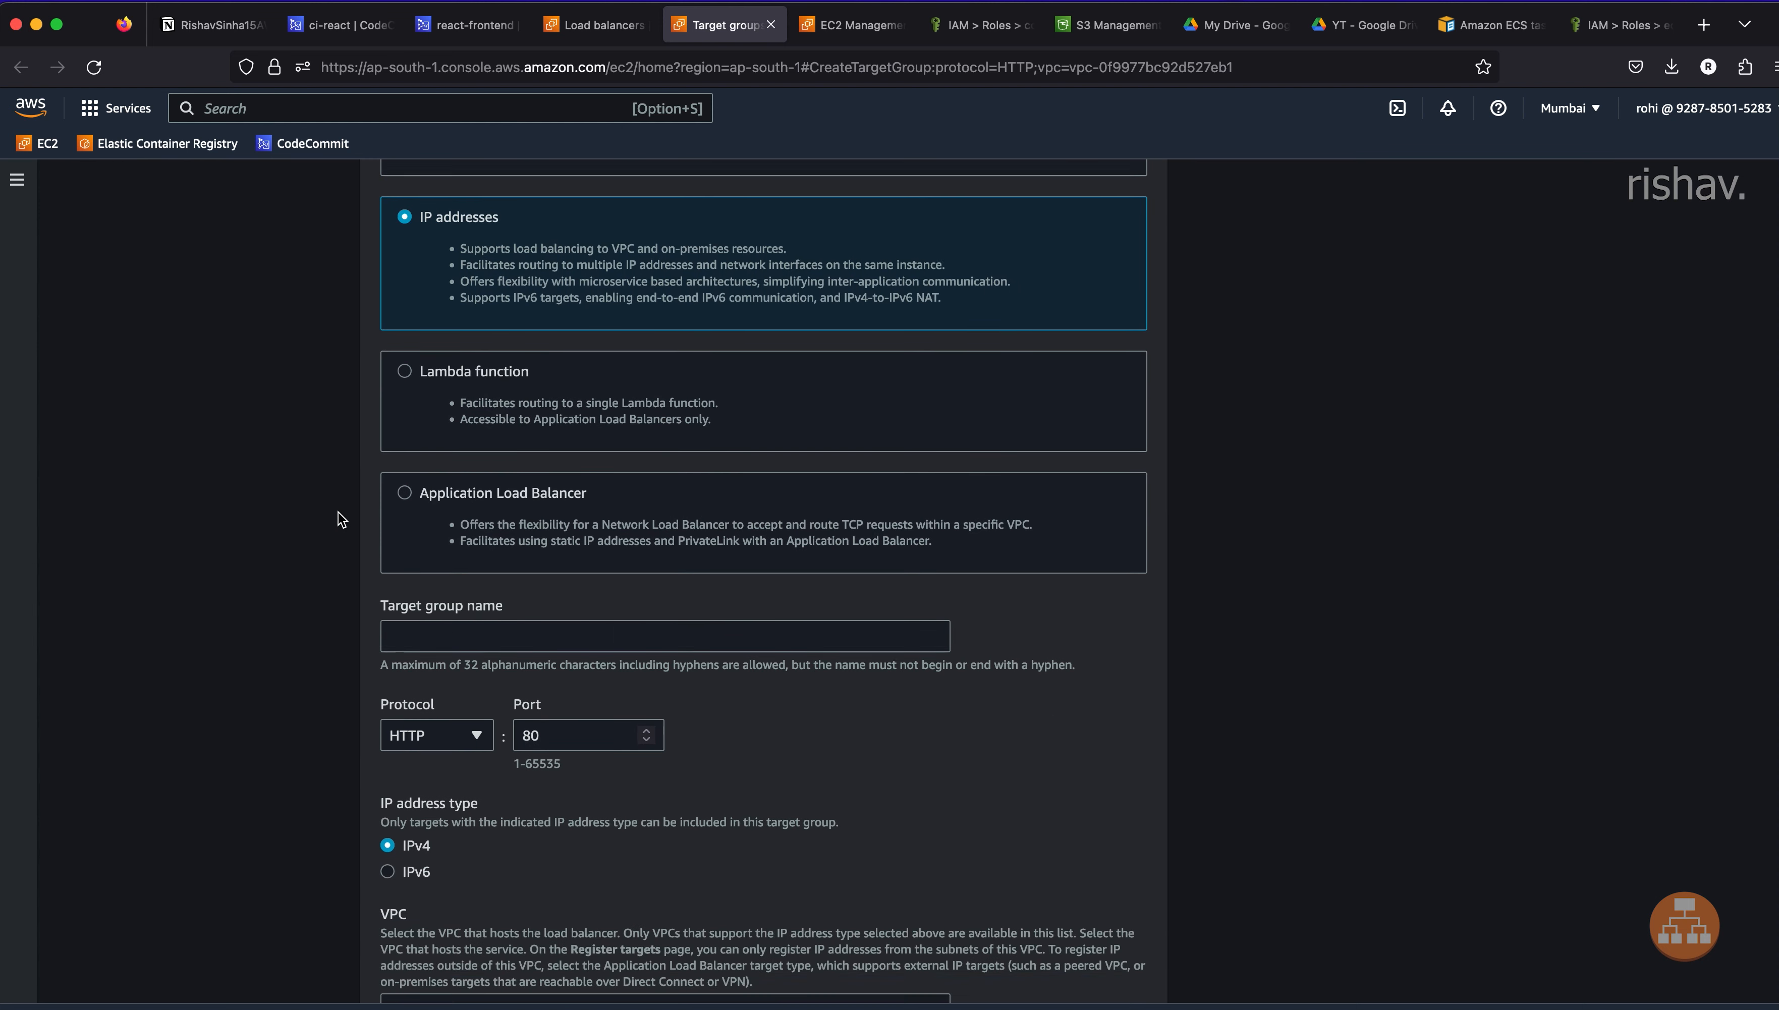
left_click(472, 526)
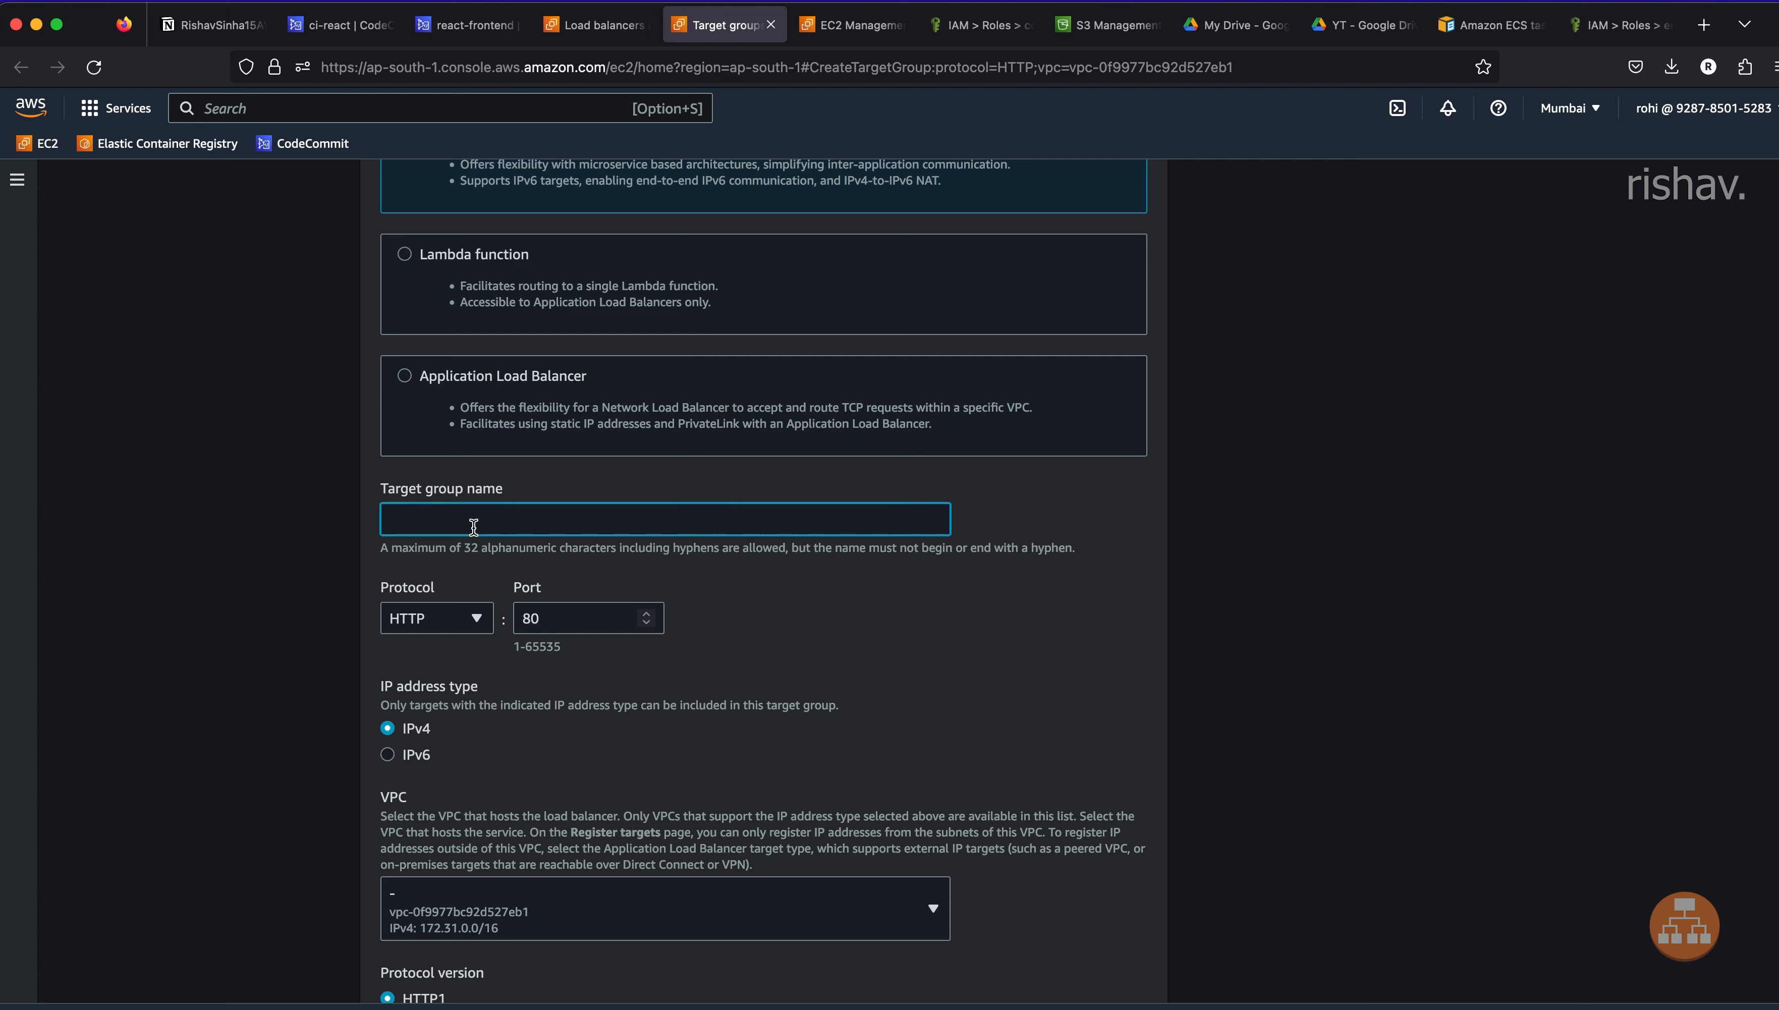
key("super+v")
key("BackSpace")
- Keep the target group's HTTP port 80, IPv4, HTTP1 and "/" health check defaults, and continue to target registration
scroll(683, 631, "down", 5)
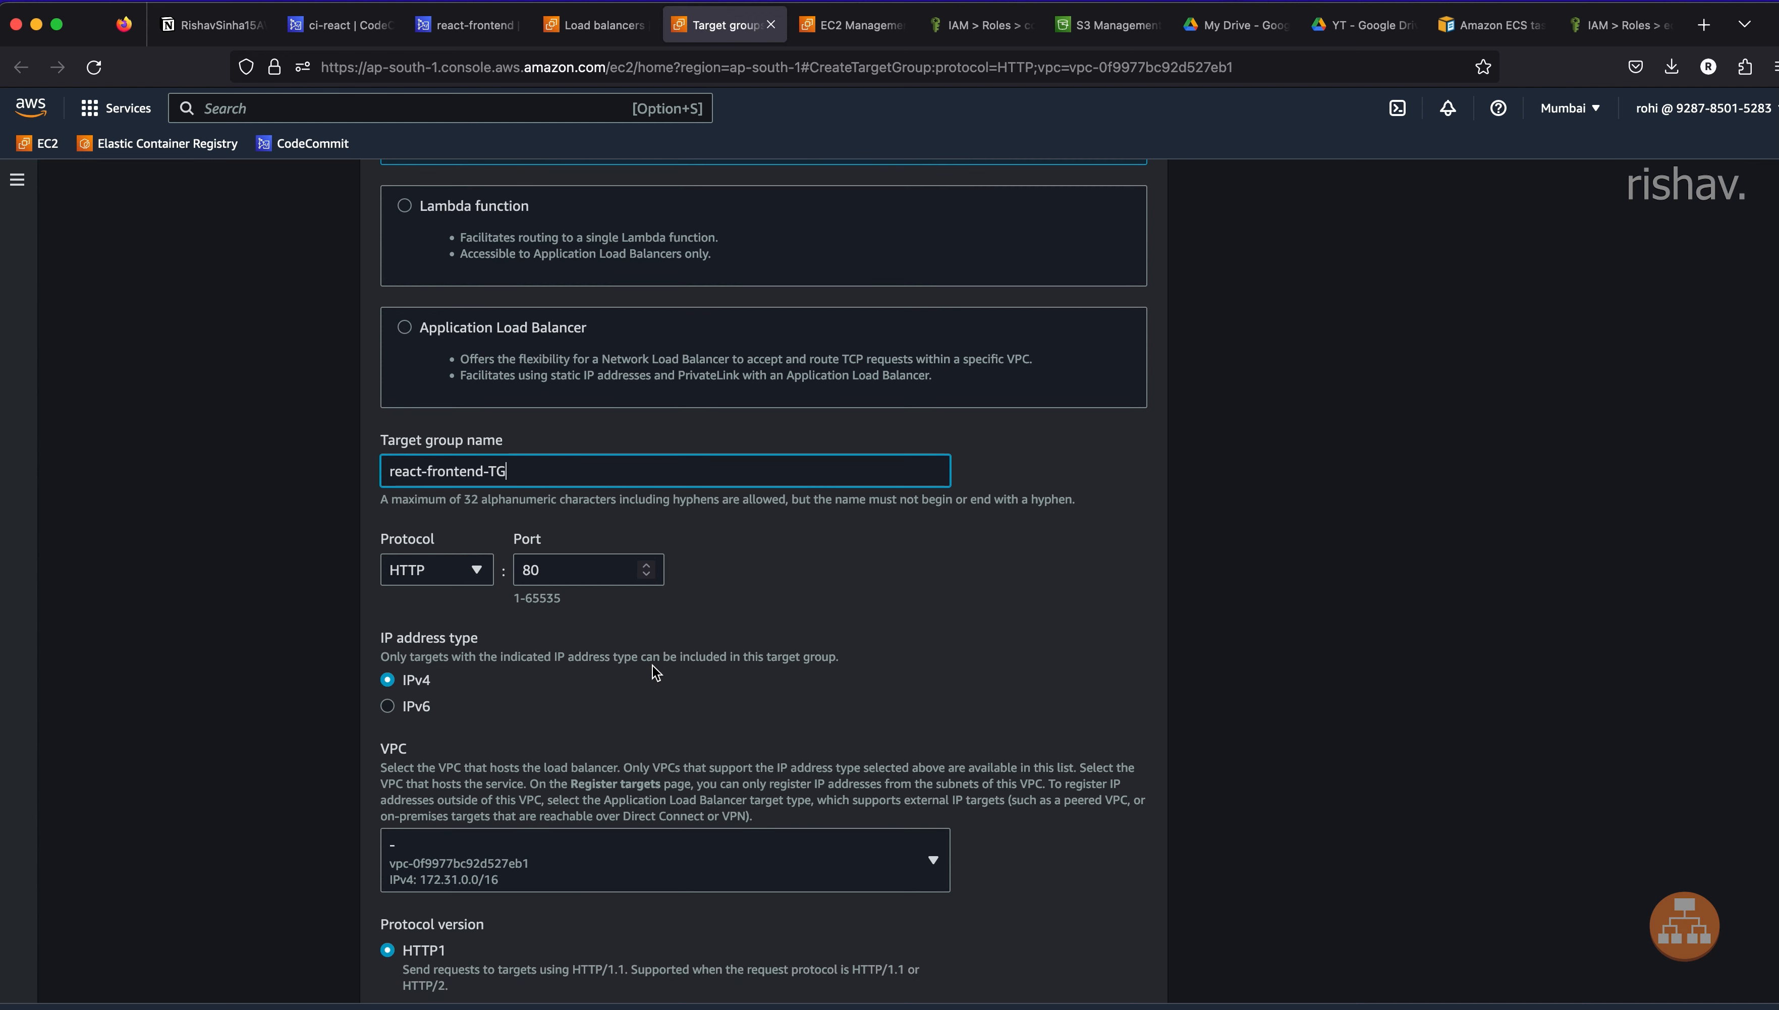
scroll(488, 709, "down", 7)
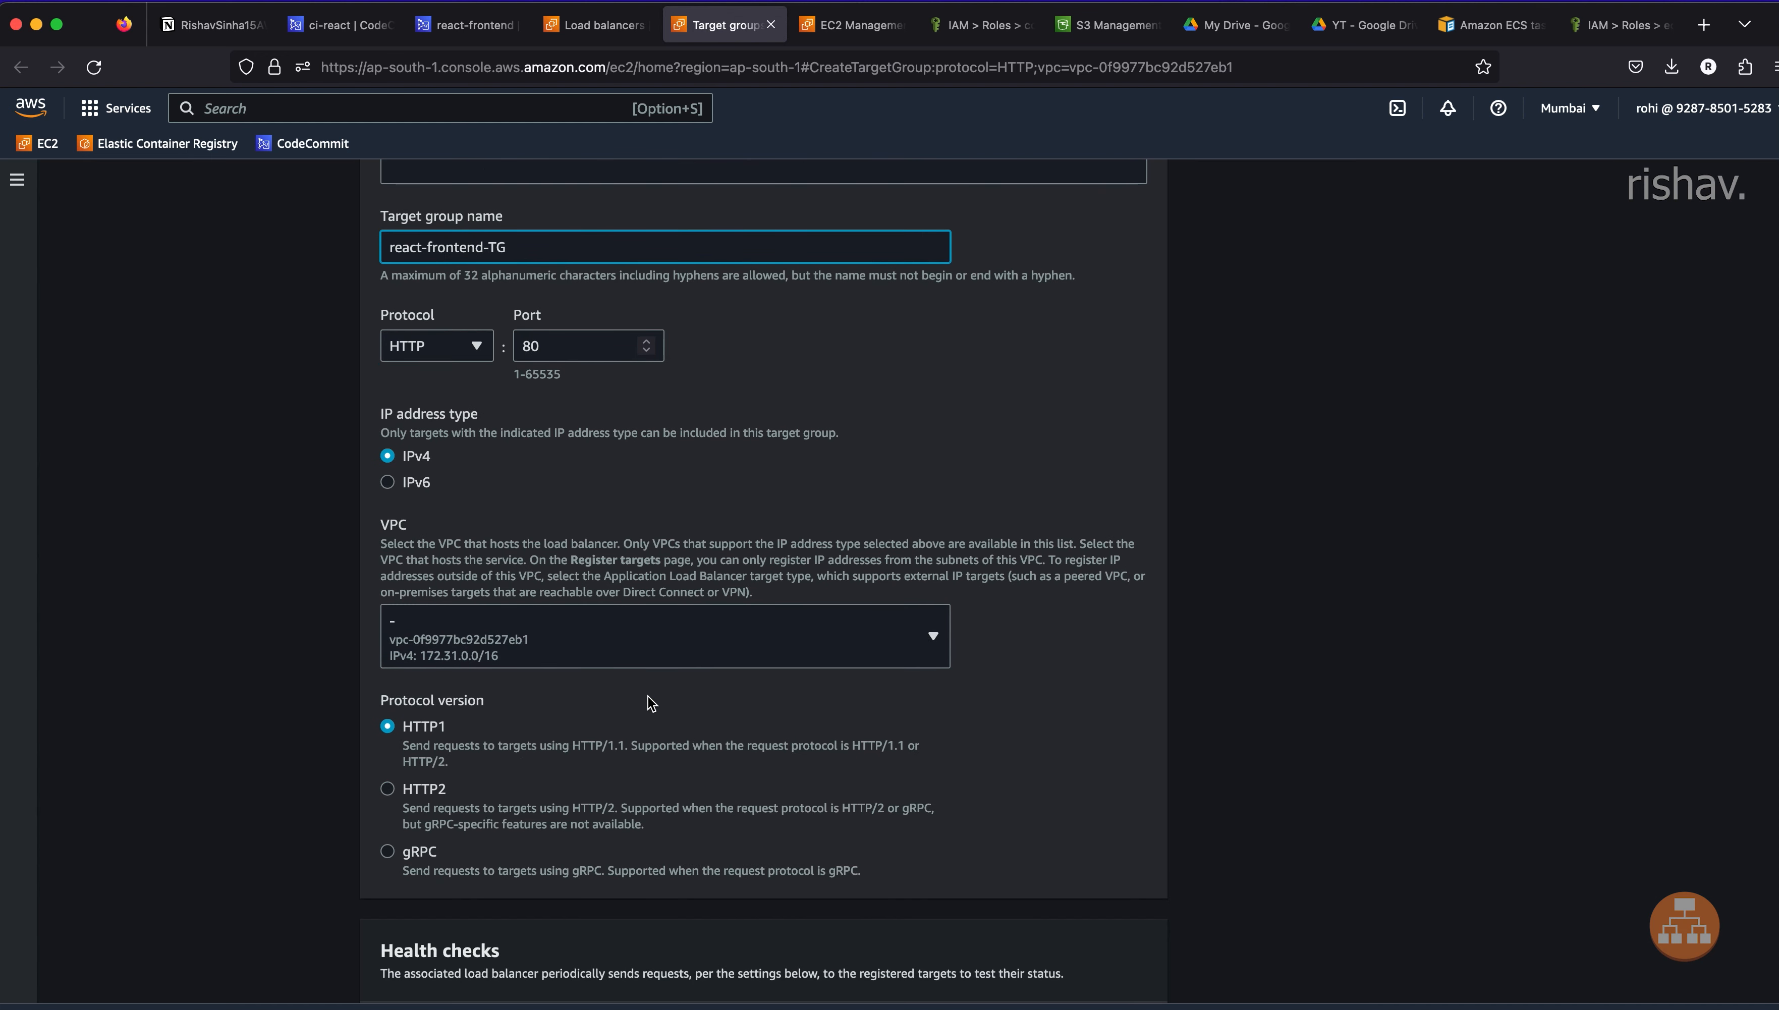
scroll(514, 804, "down", 4)
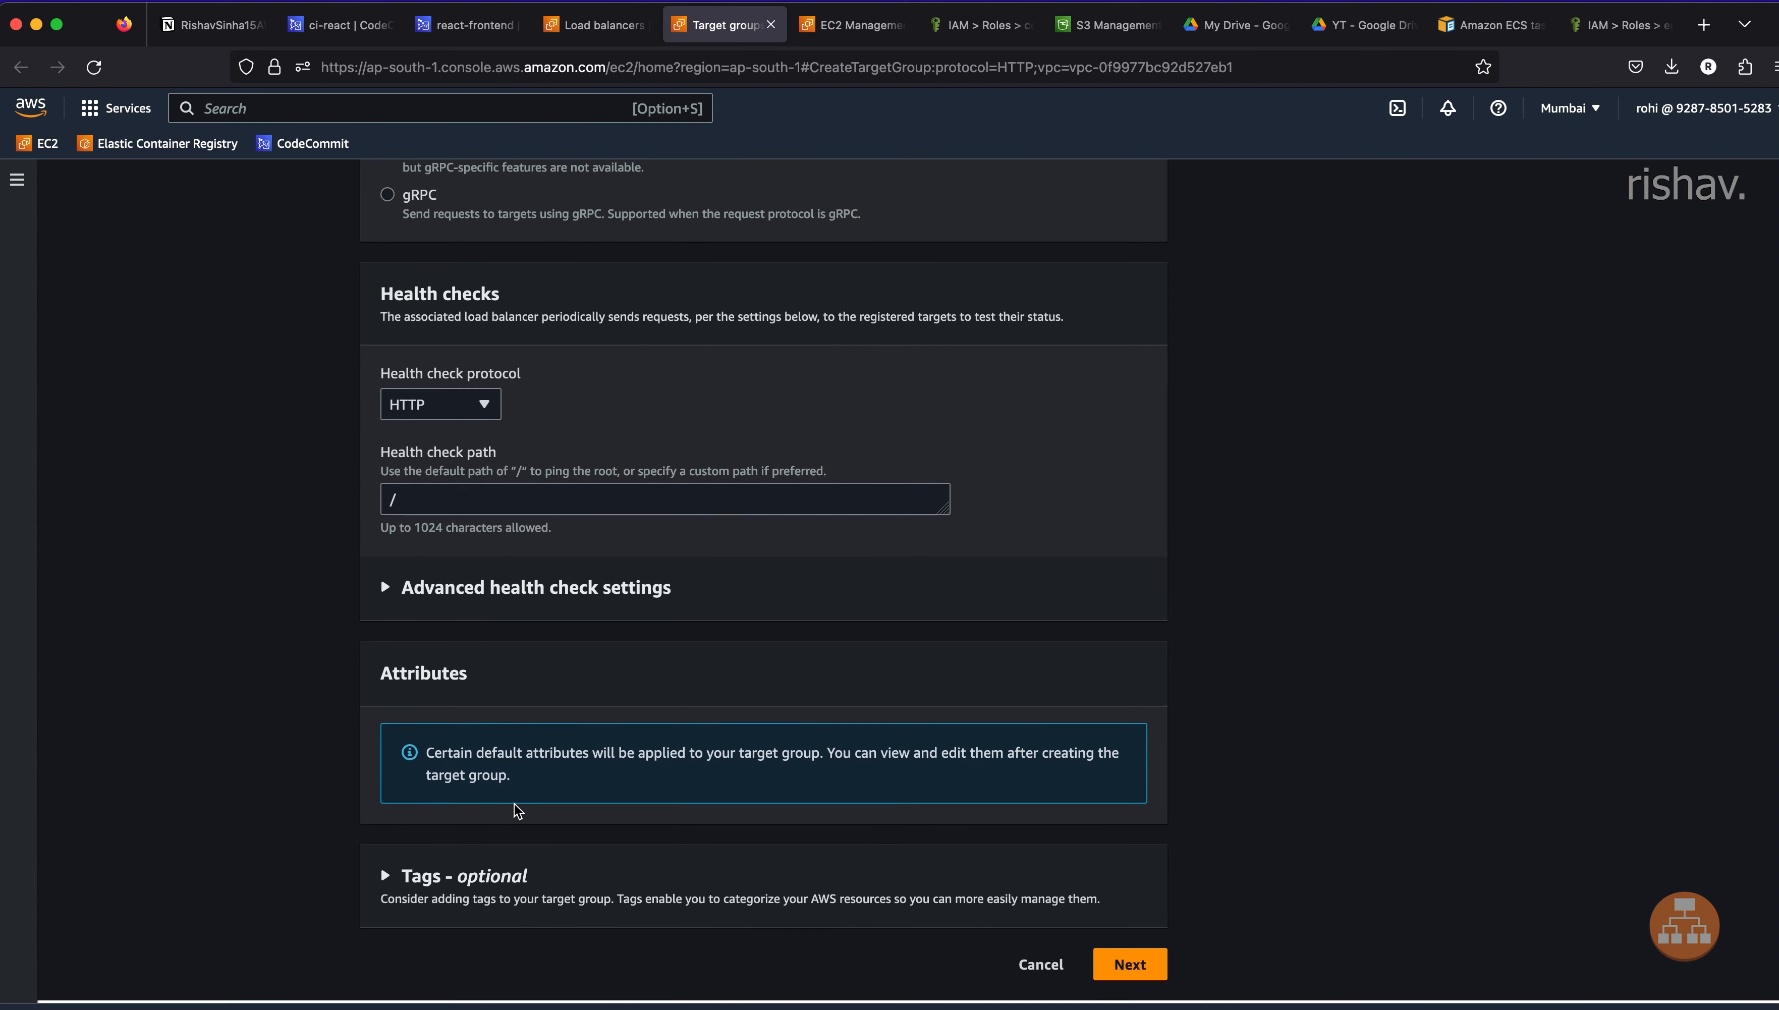
left_click(394, 878)
left_click(388, 879)
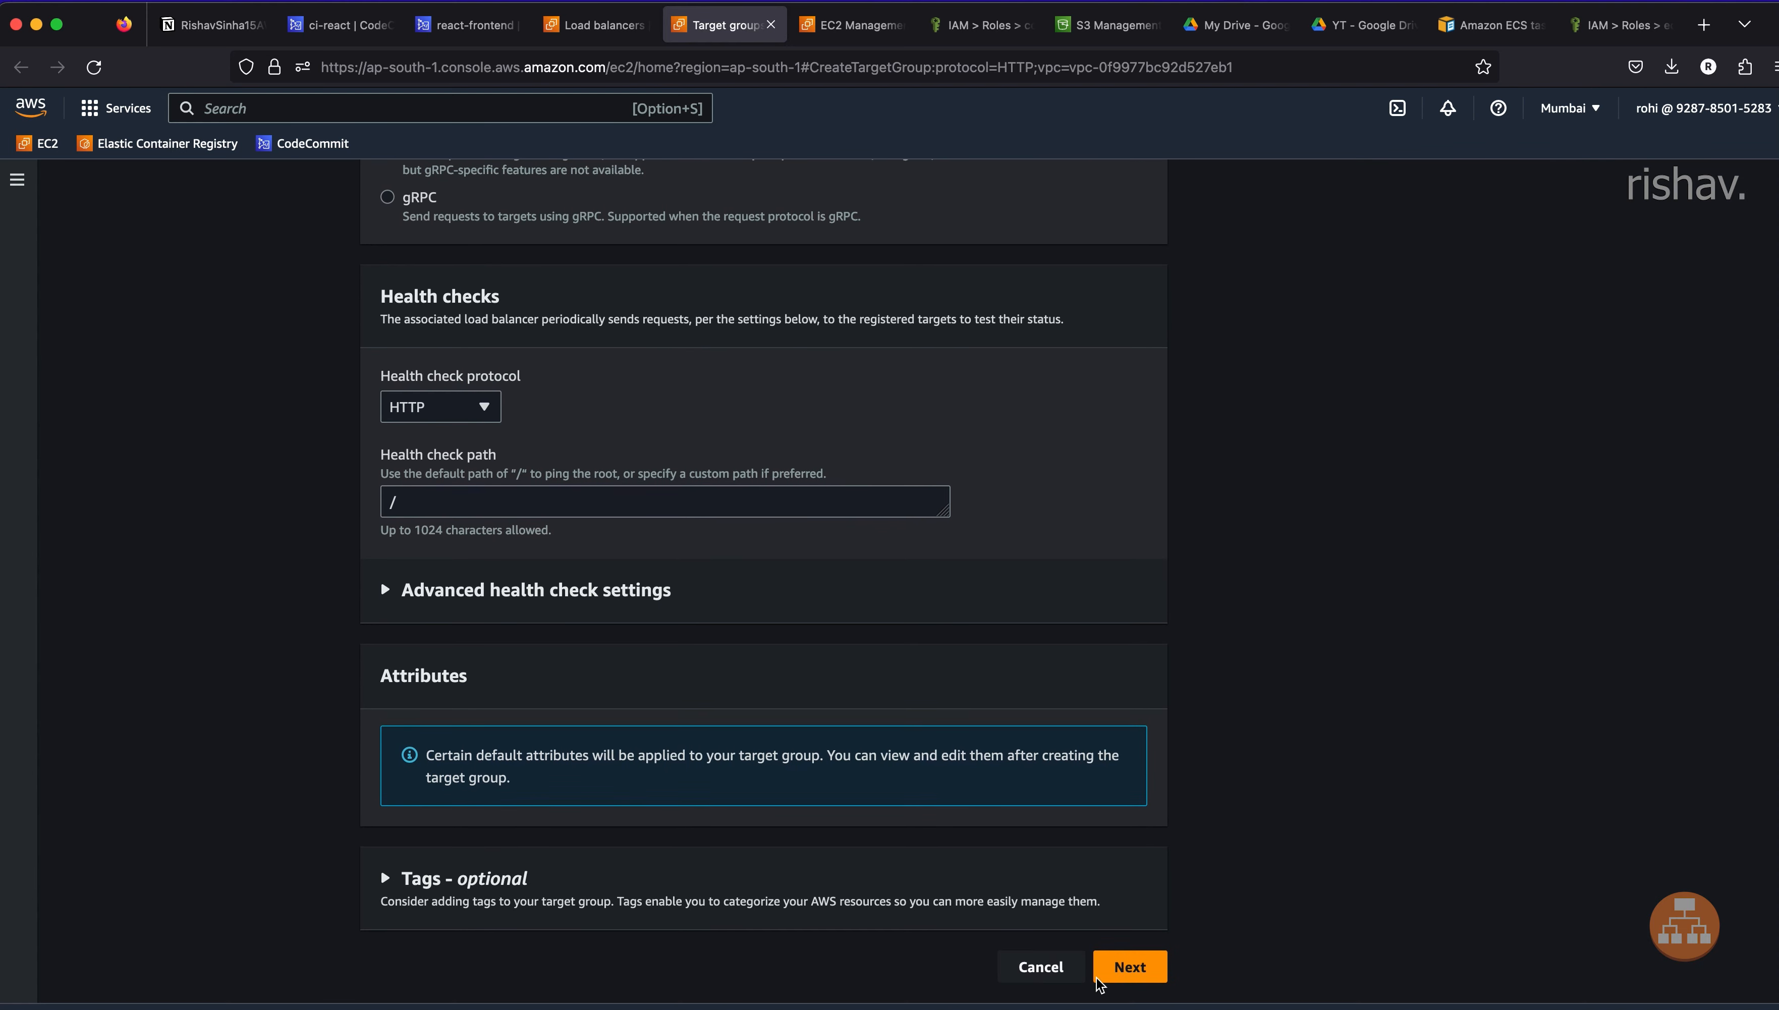
left_click(1143, 964)
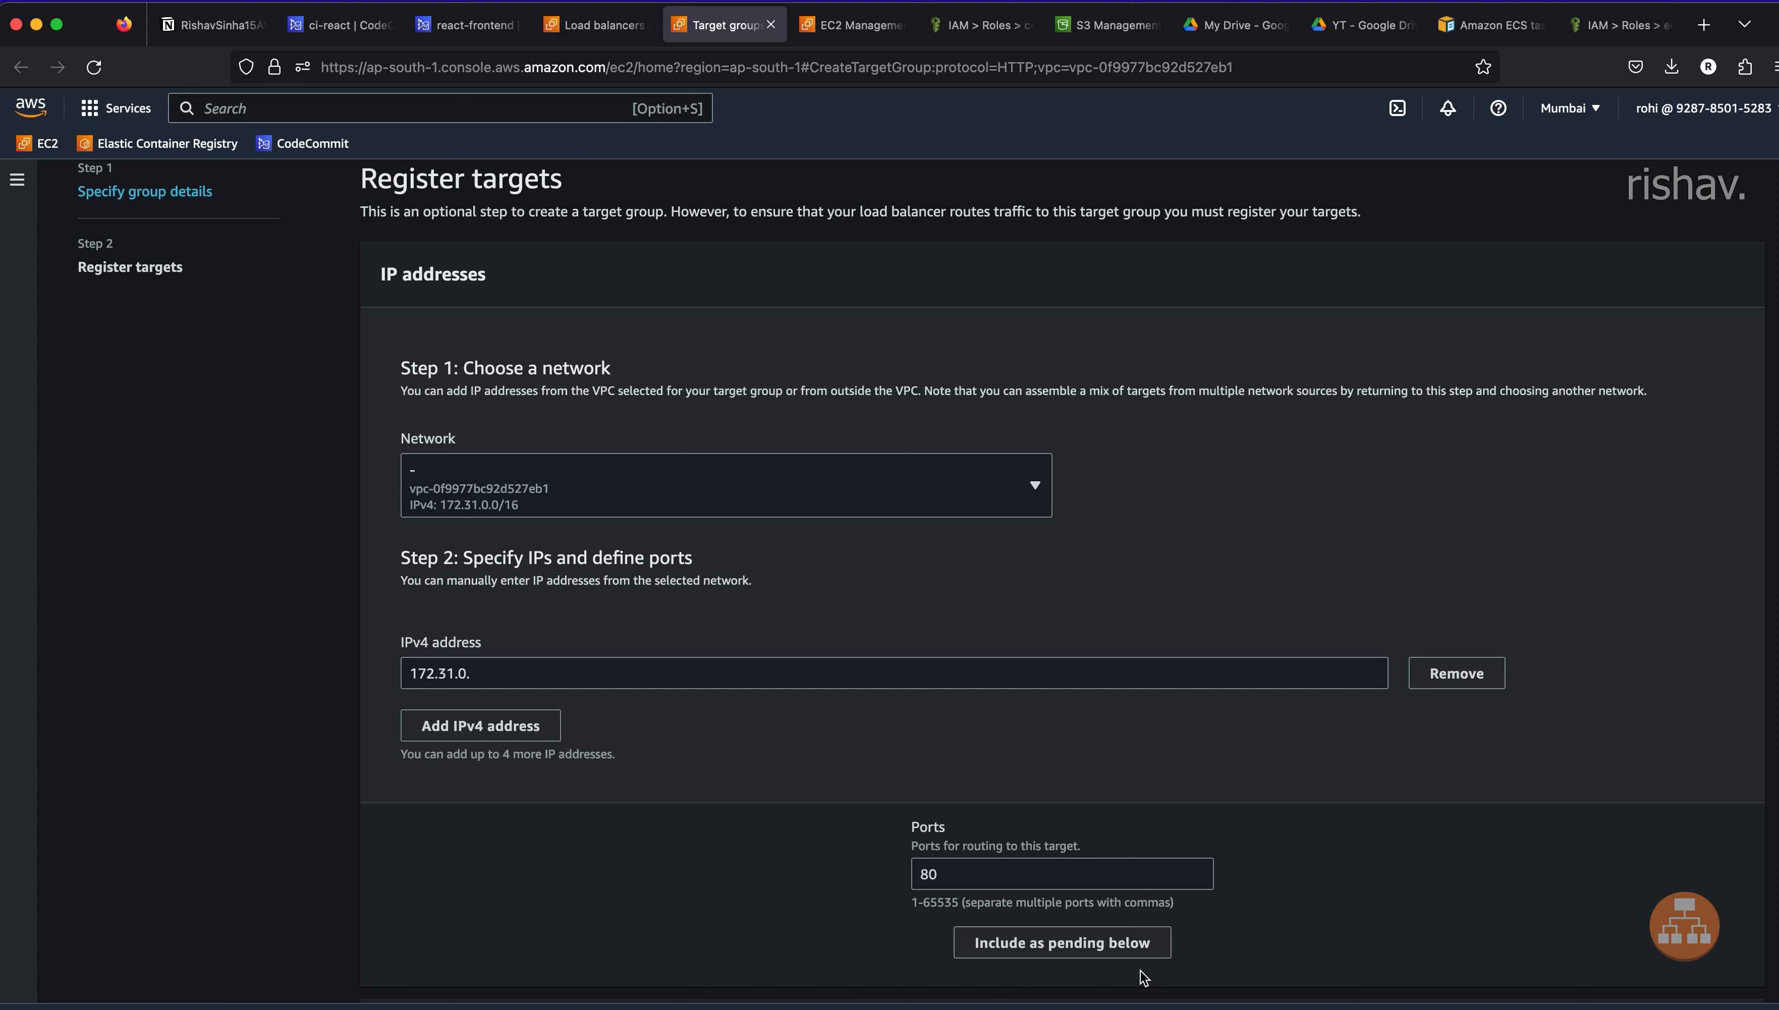
- Create the target group on the default network without registering any IP targets
left_click(868, 483)
left_click(867, 479)
scroll(1120, 771, "down", 10)
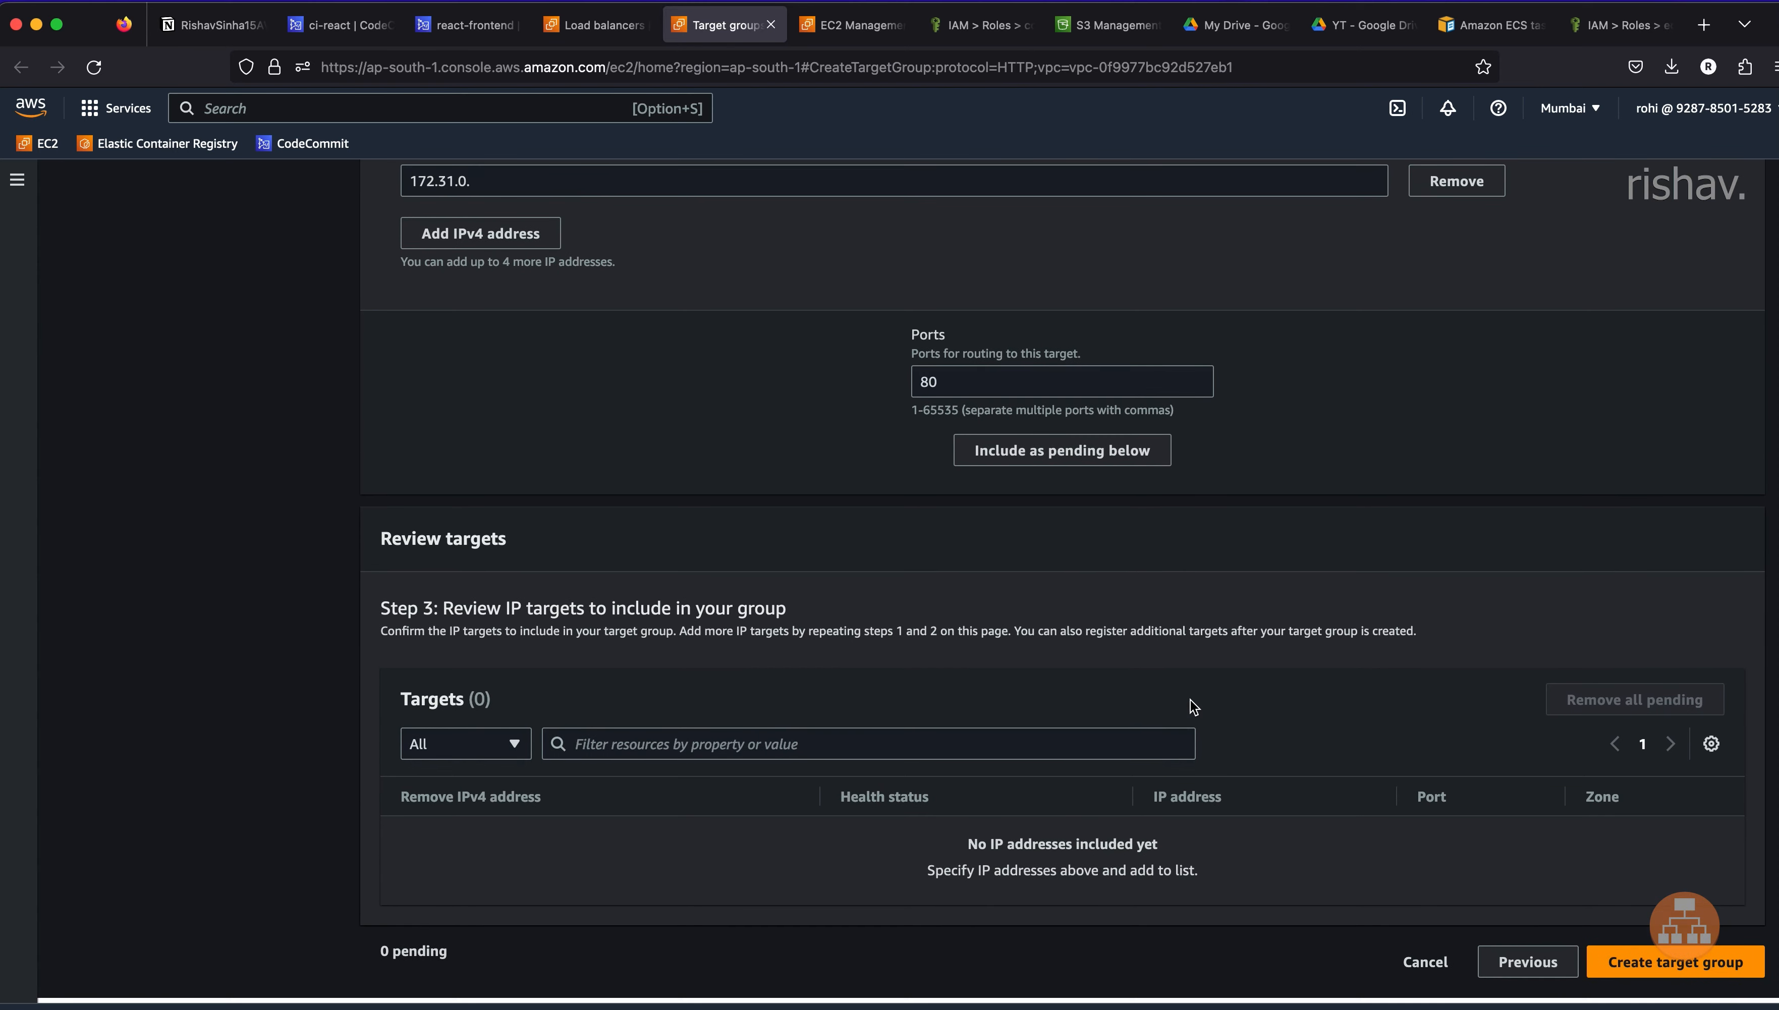
left_click(1709, 977)
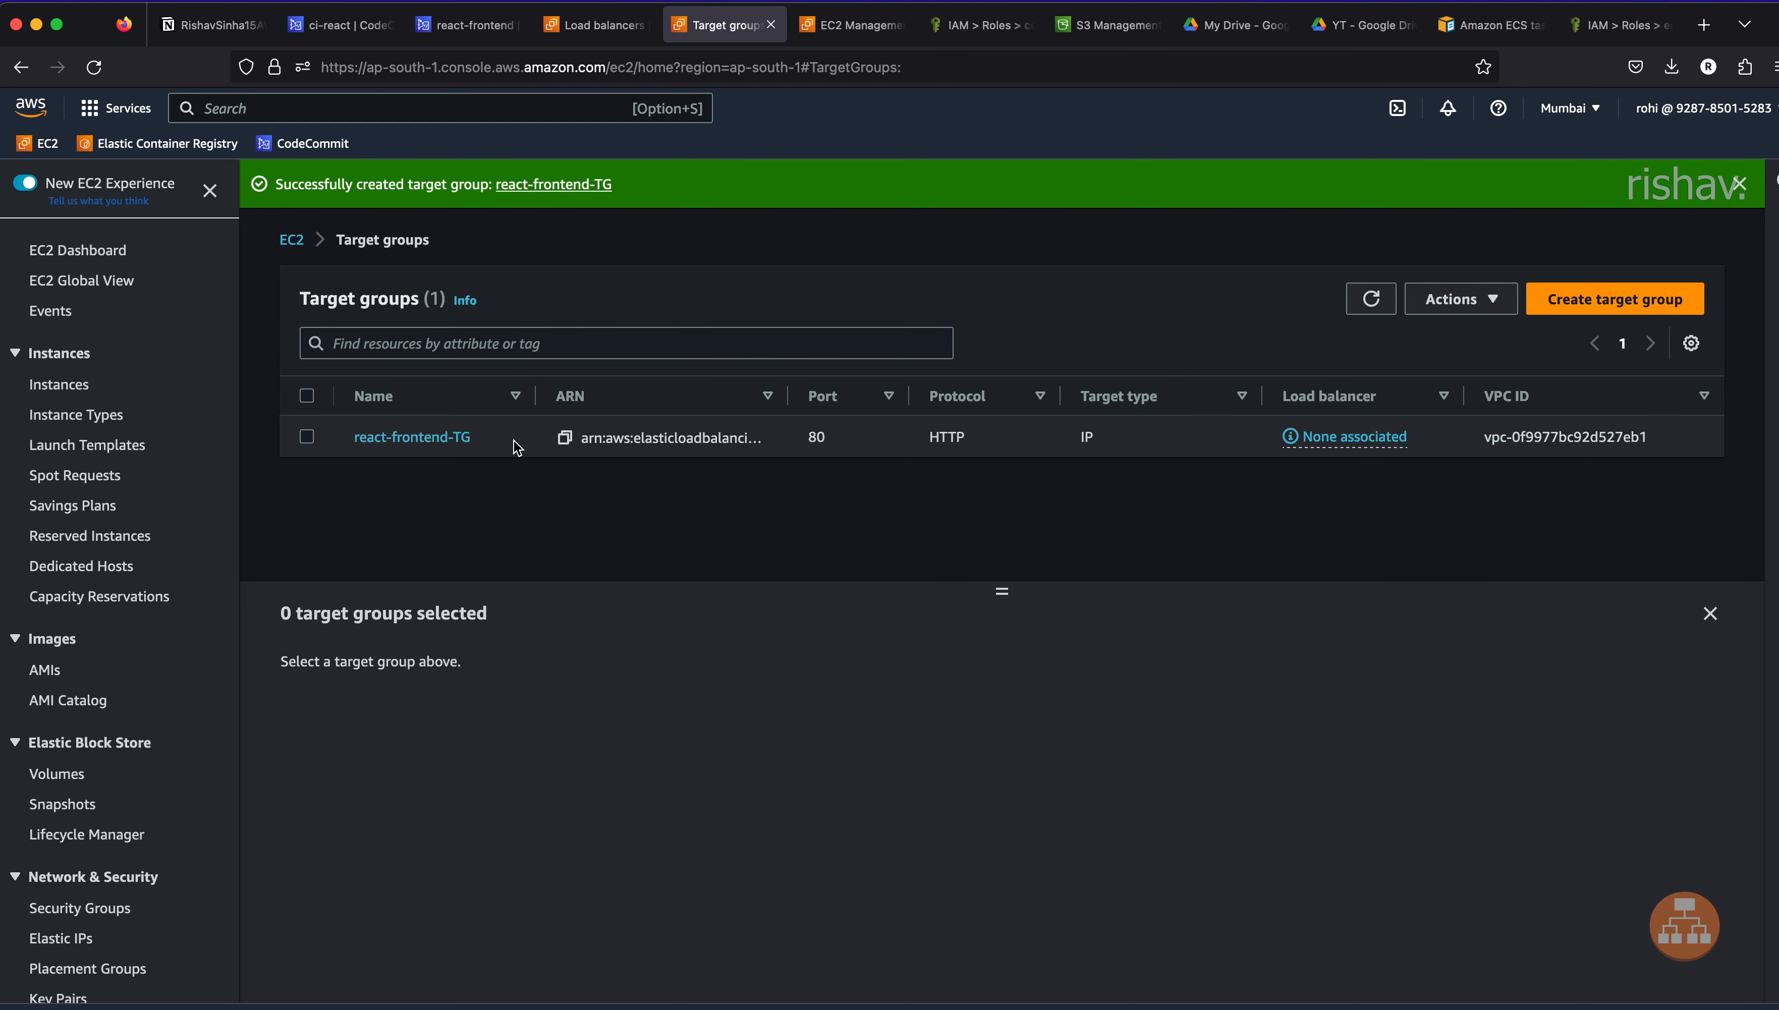
- Back in the load balancer setup, refresh the target groups and forward the HTTP:80 listener to react-frontend-TG
left_click(579, 26)
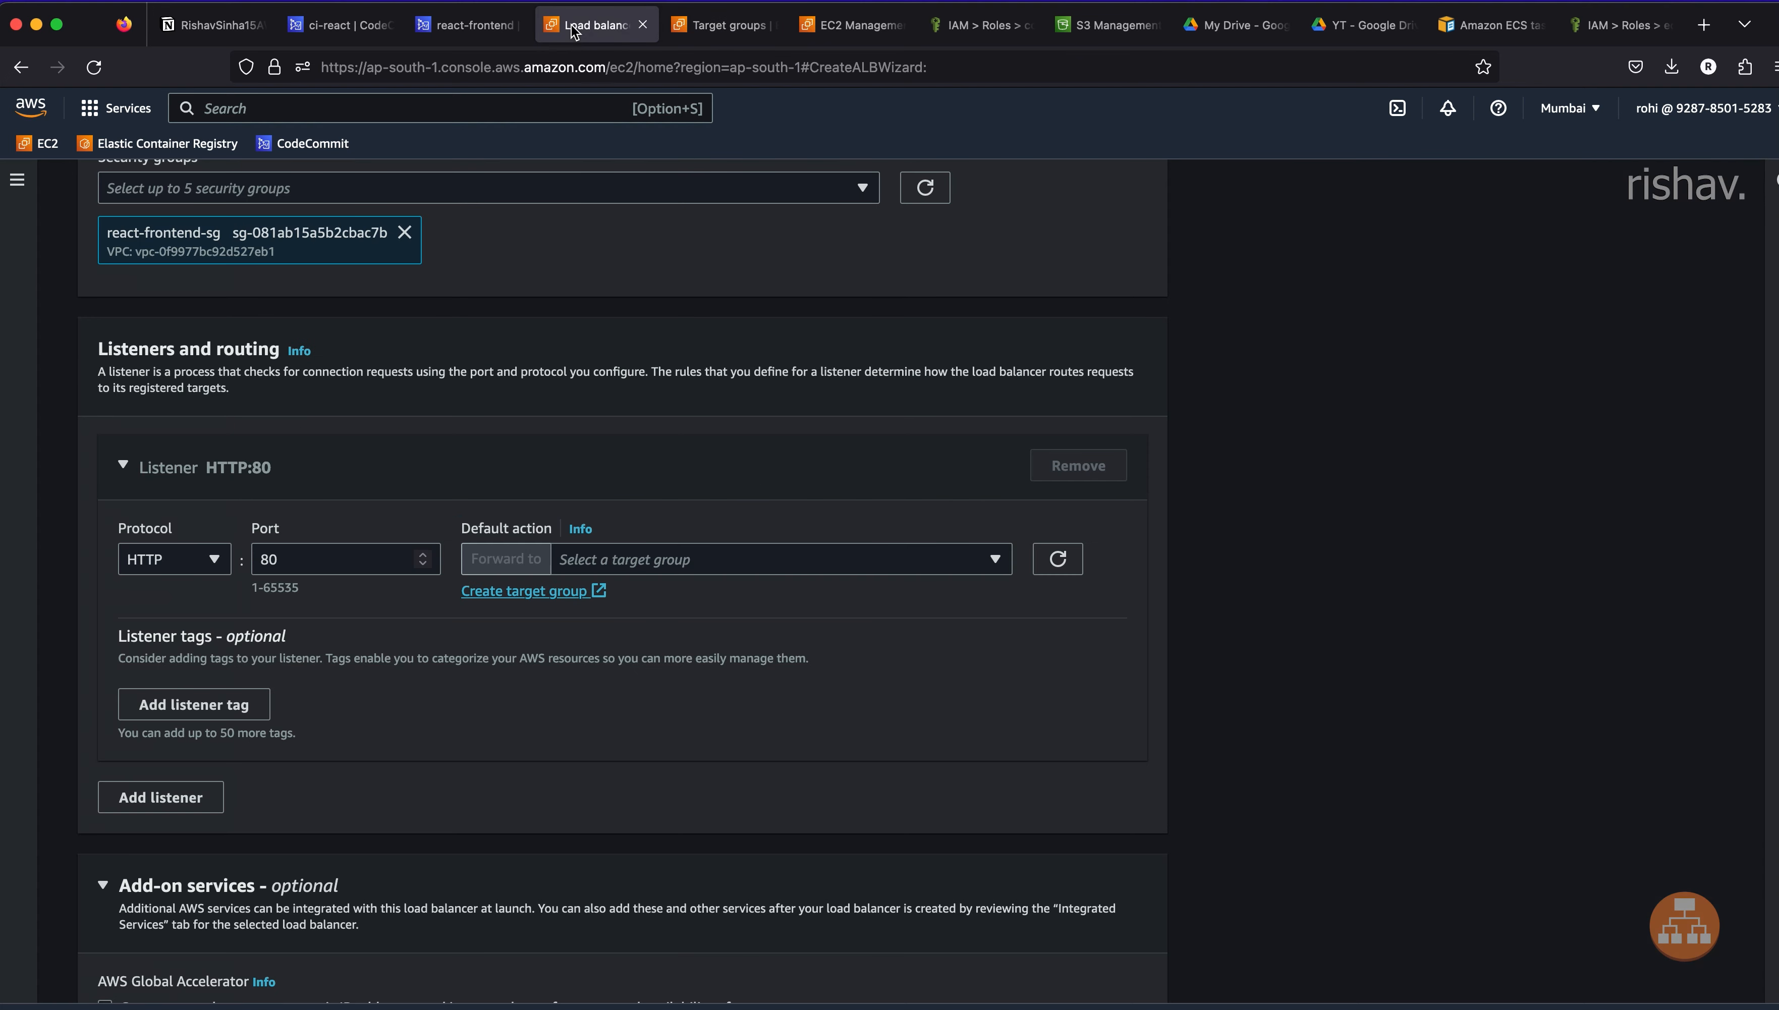
left_click(1069, 569)
left_click(965, 567)
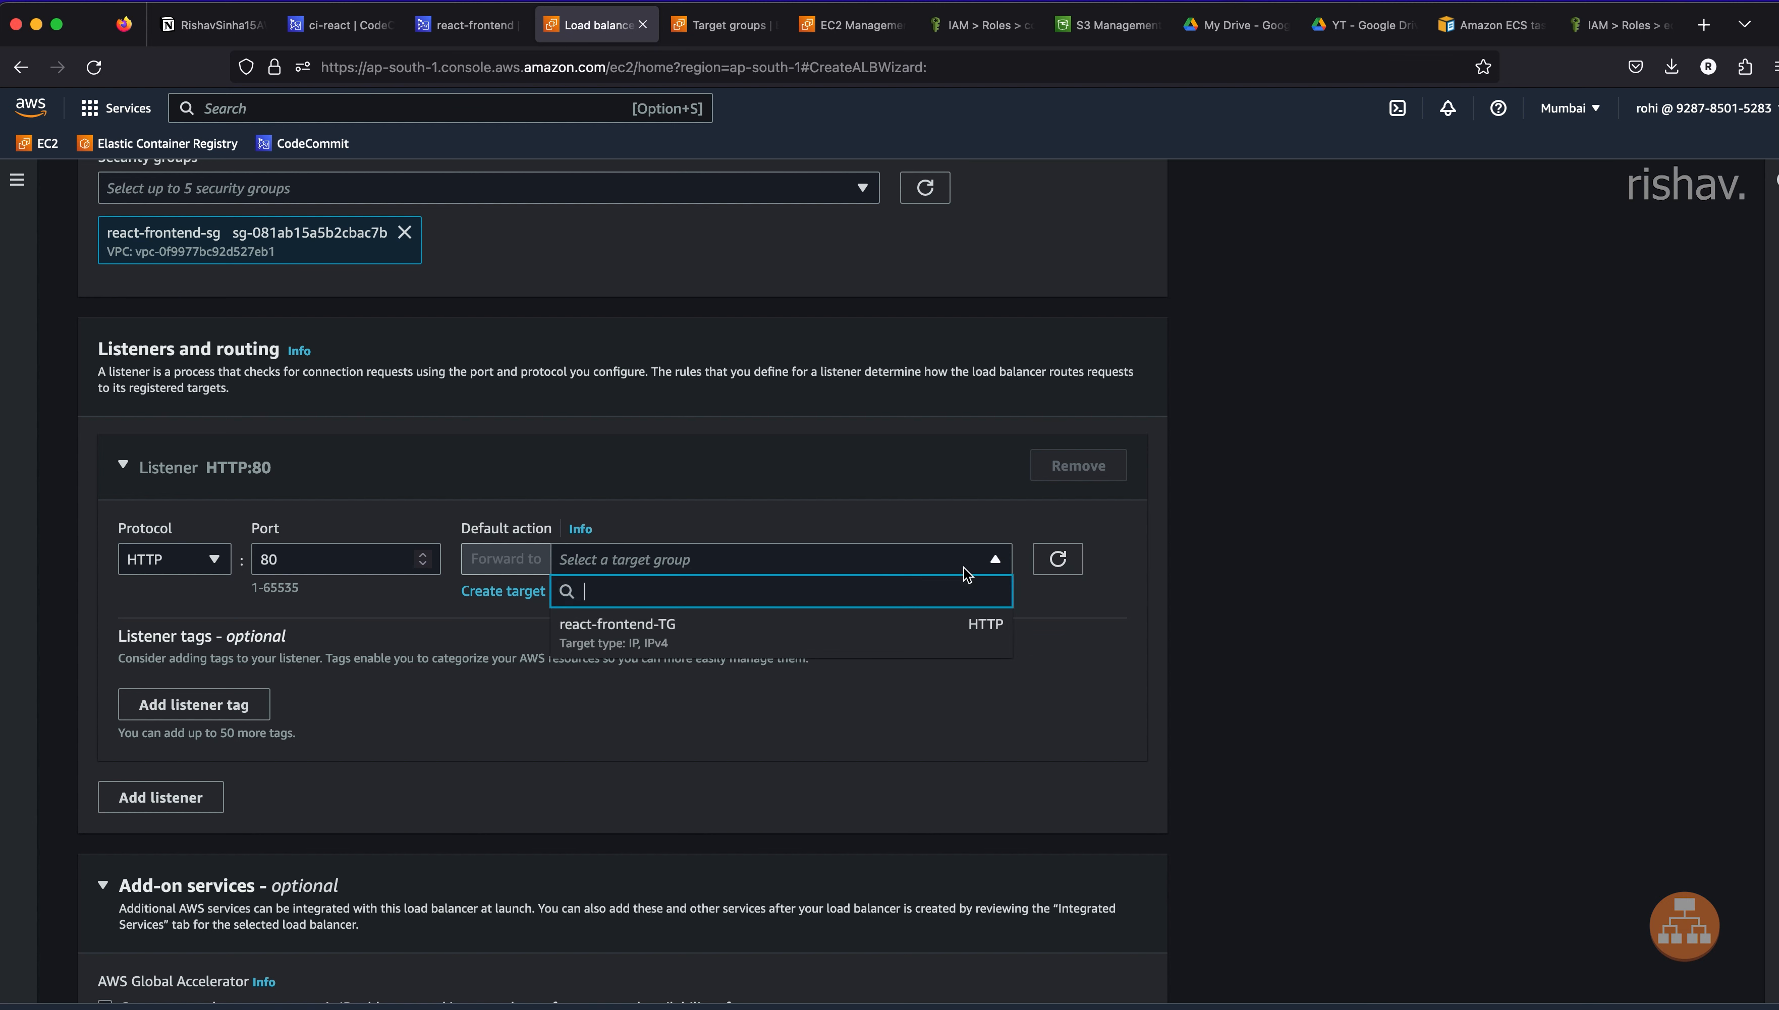
left_click(762, 634)
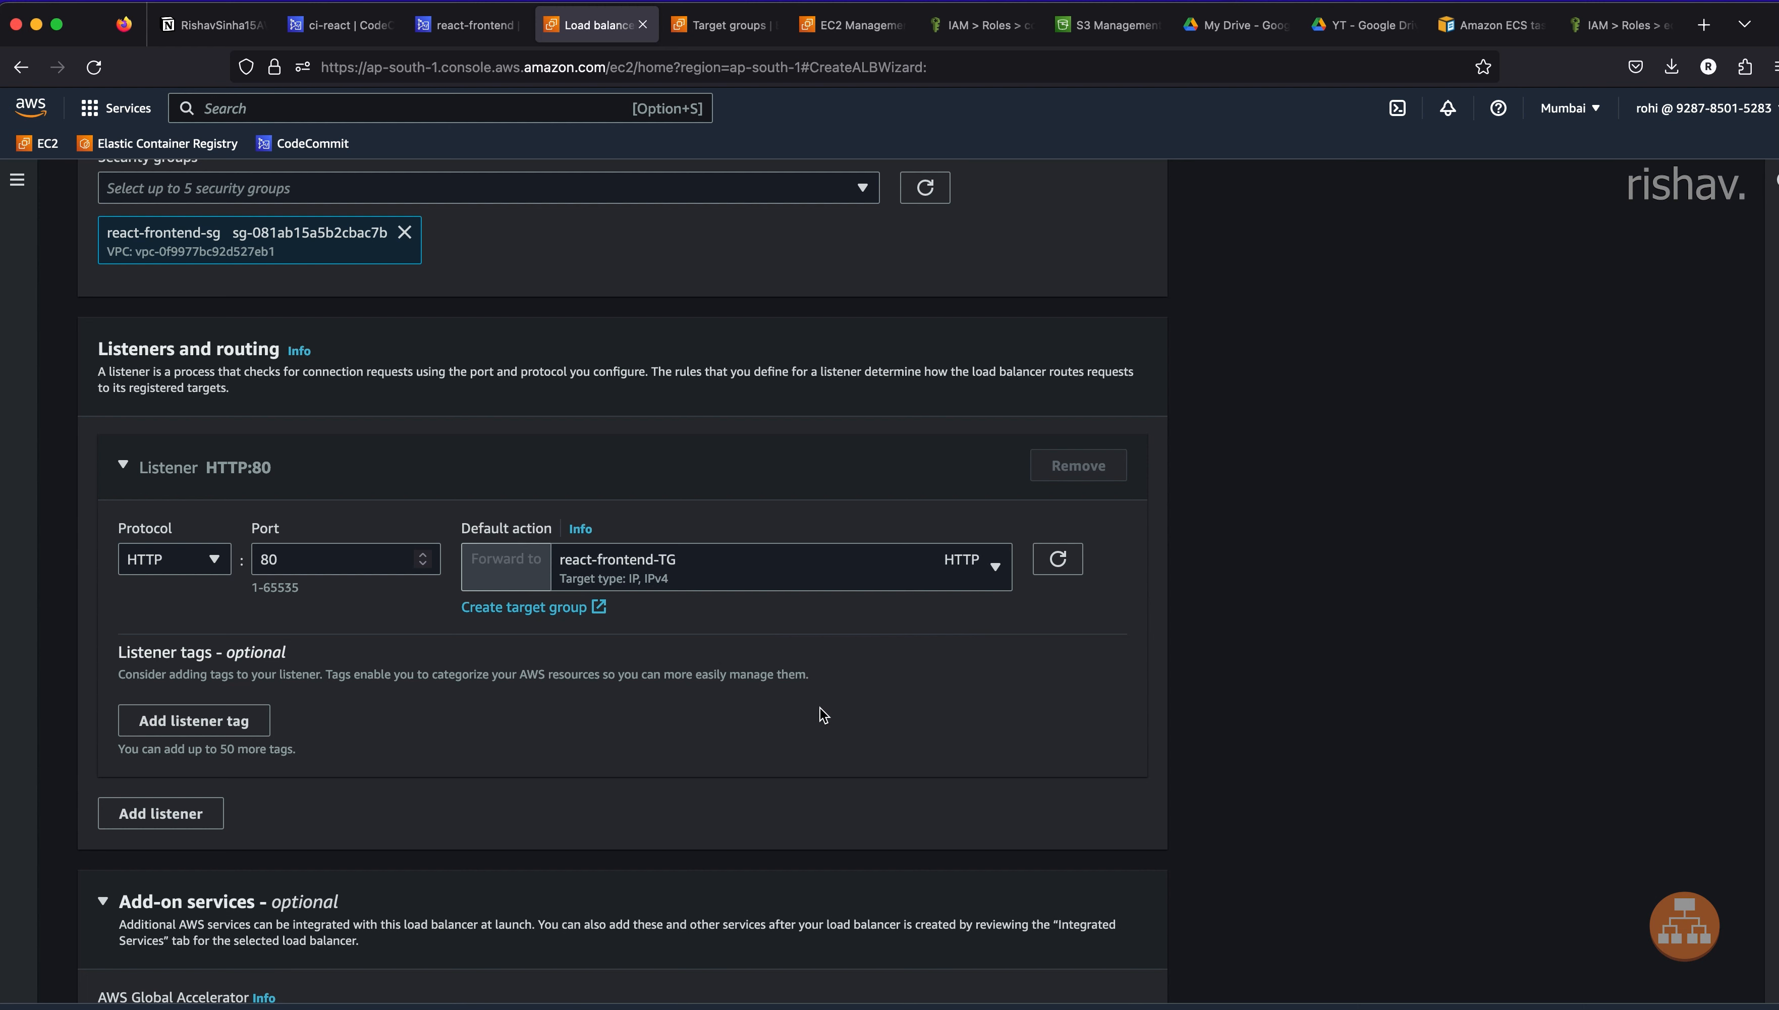
- Review the configuration summary without add-on services or tags, create the frontend-react load balancer and view it
scroll(823, 716, "down", 5)
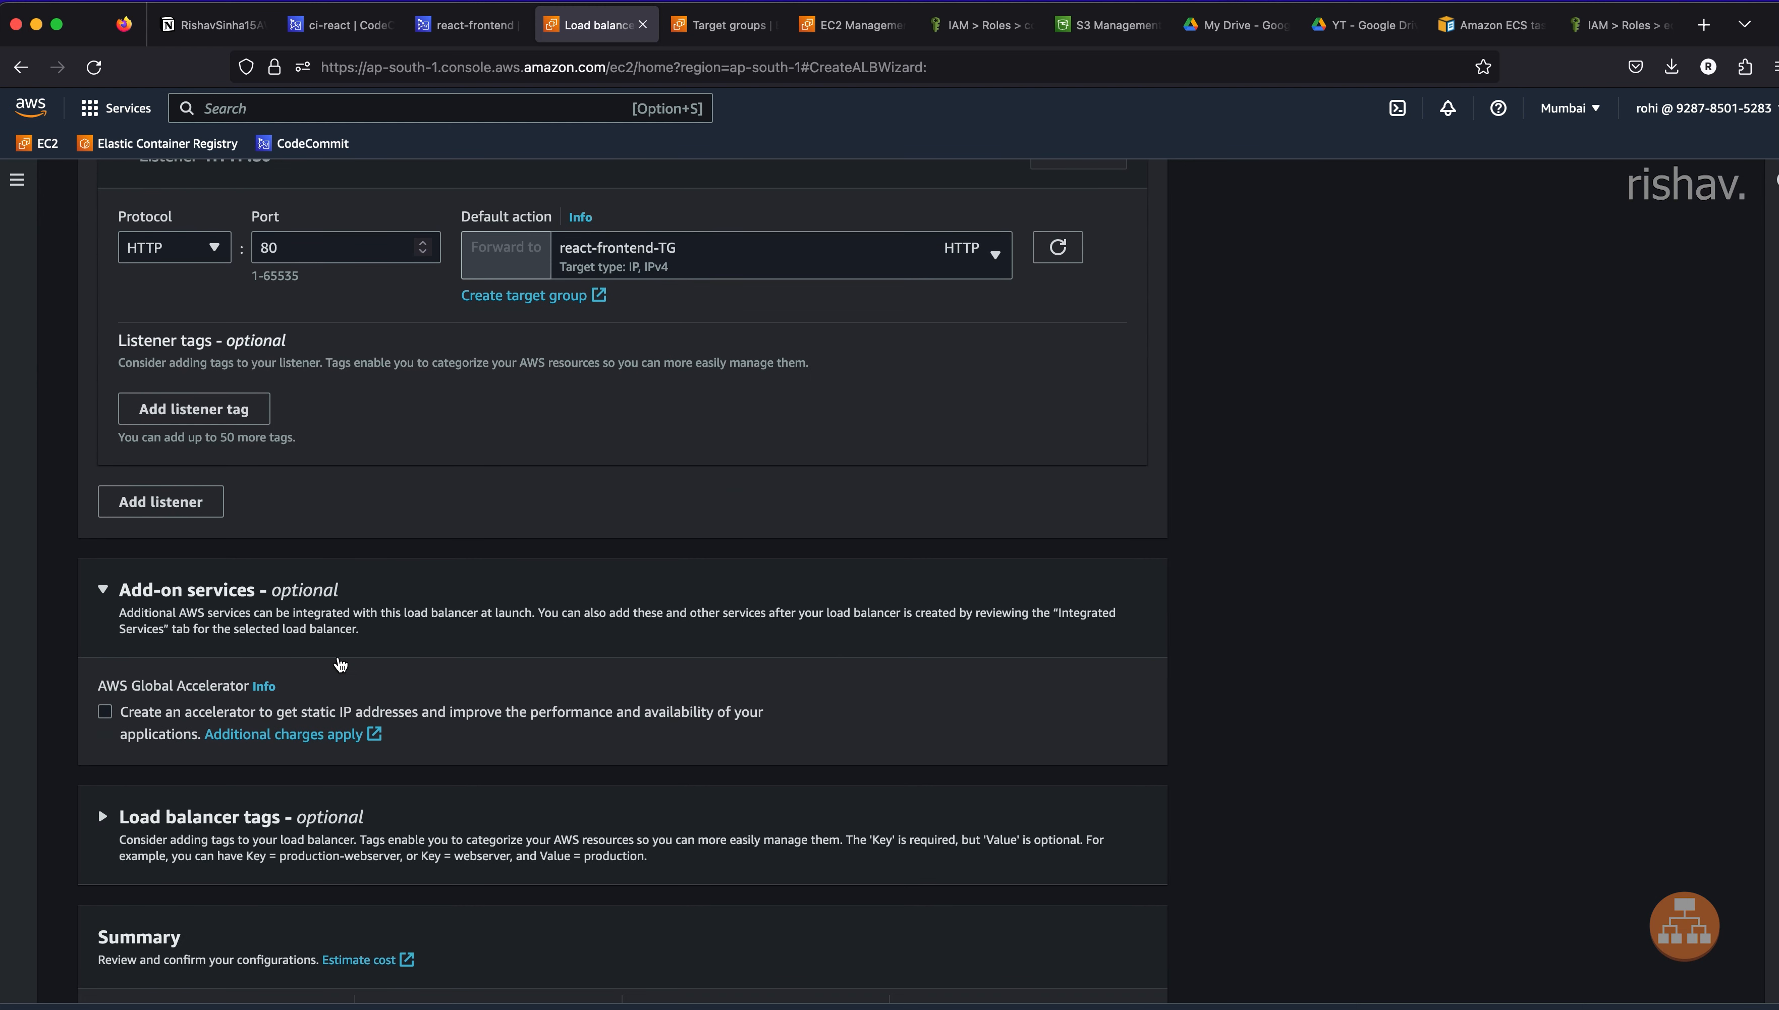
scroll(455, 711, "down", 2)
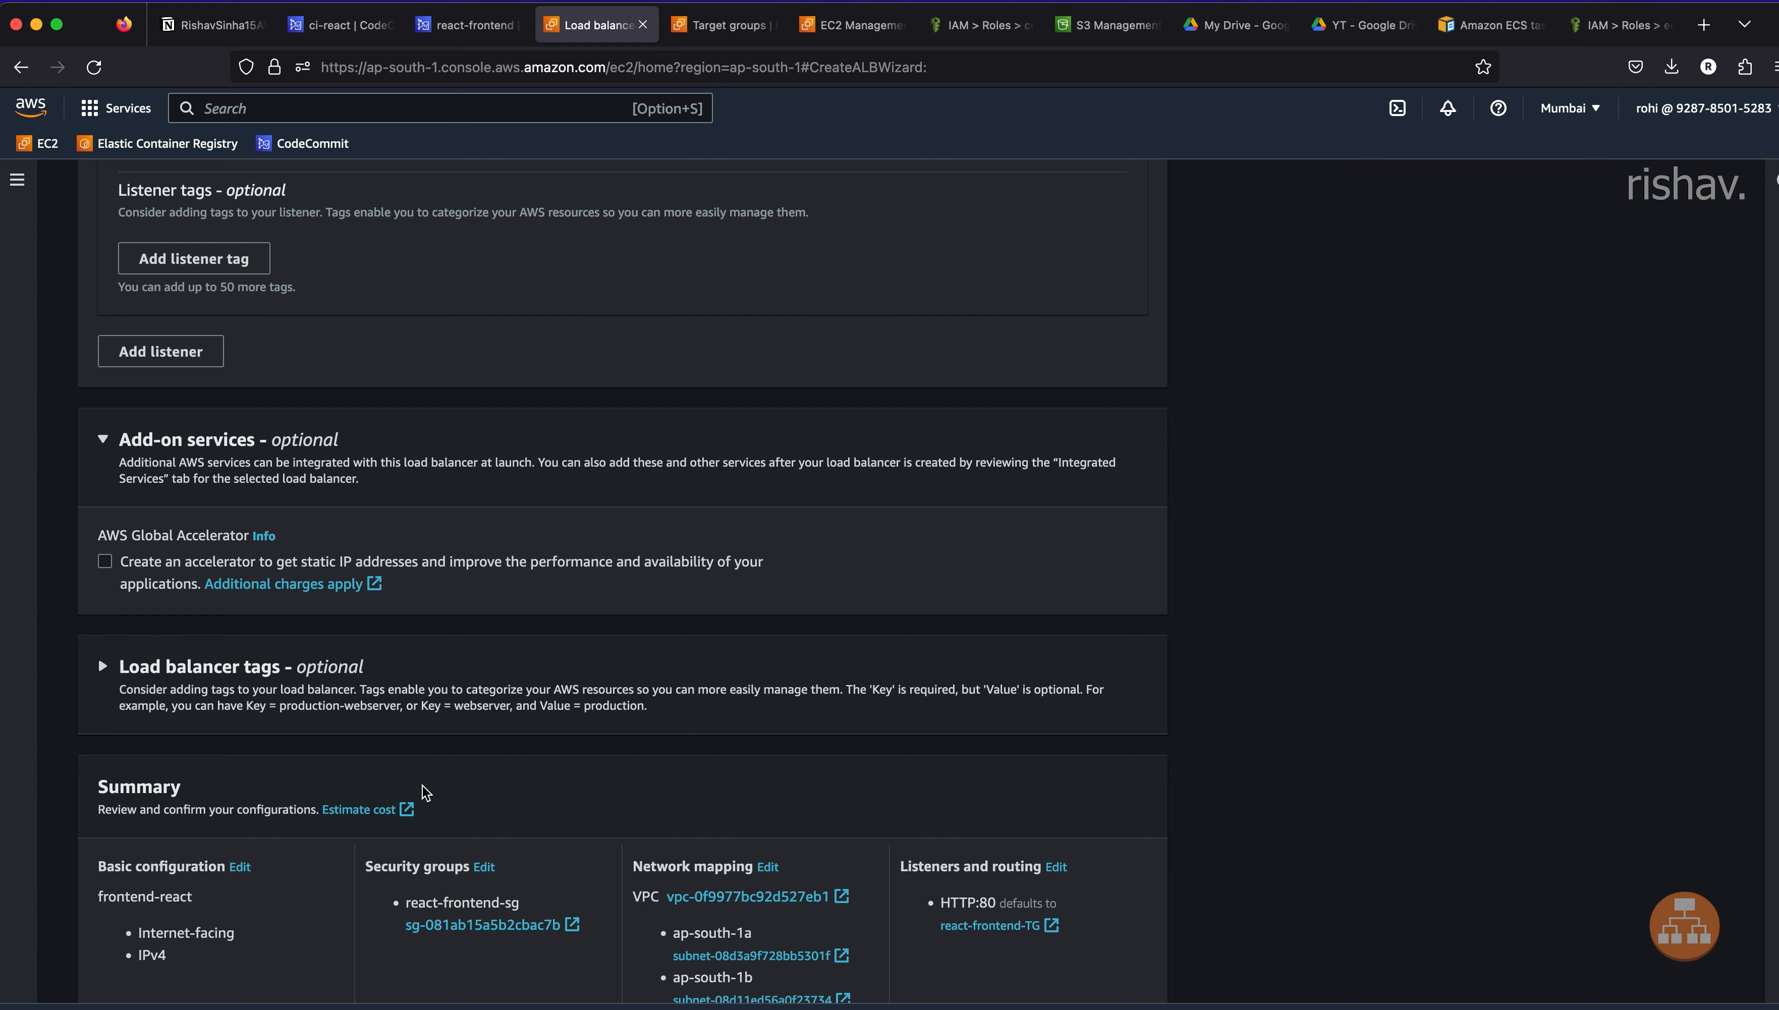
scroll(424, 791, "down", 5)
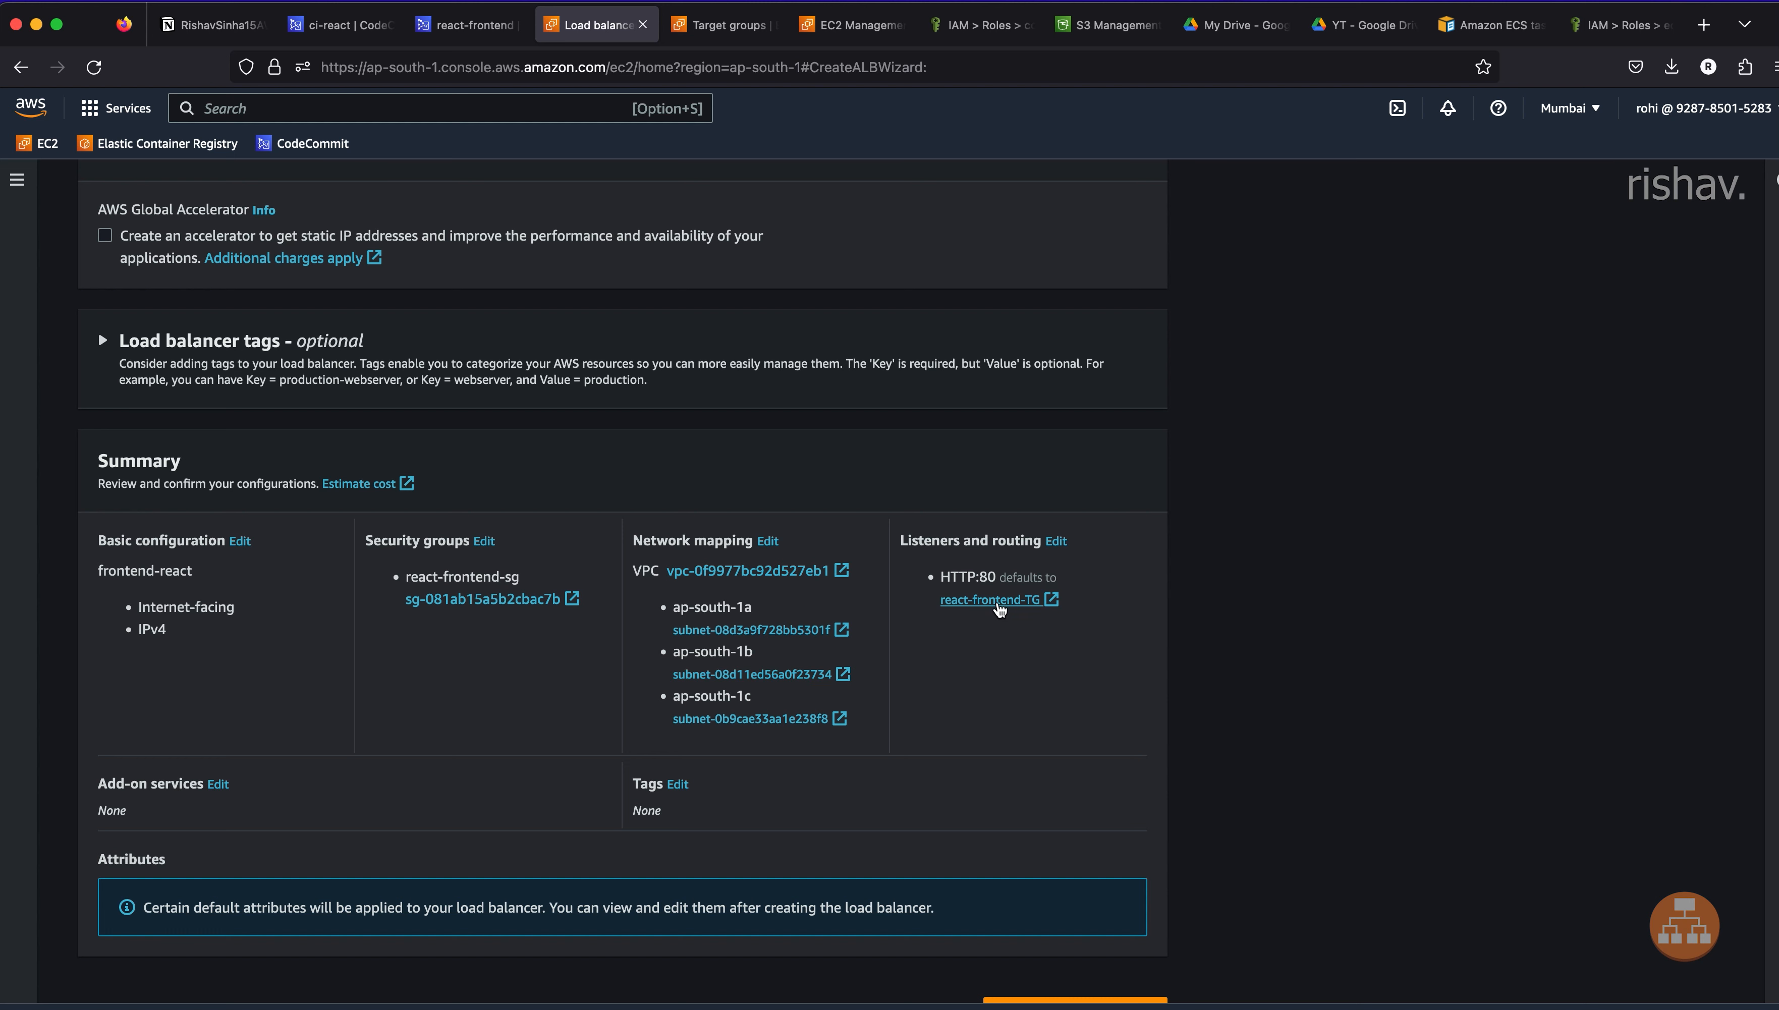
scroll(999, 609, "down", 2)
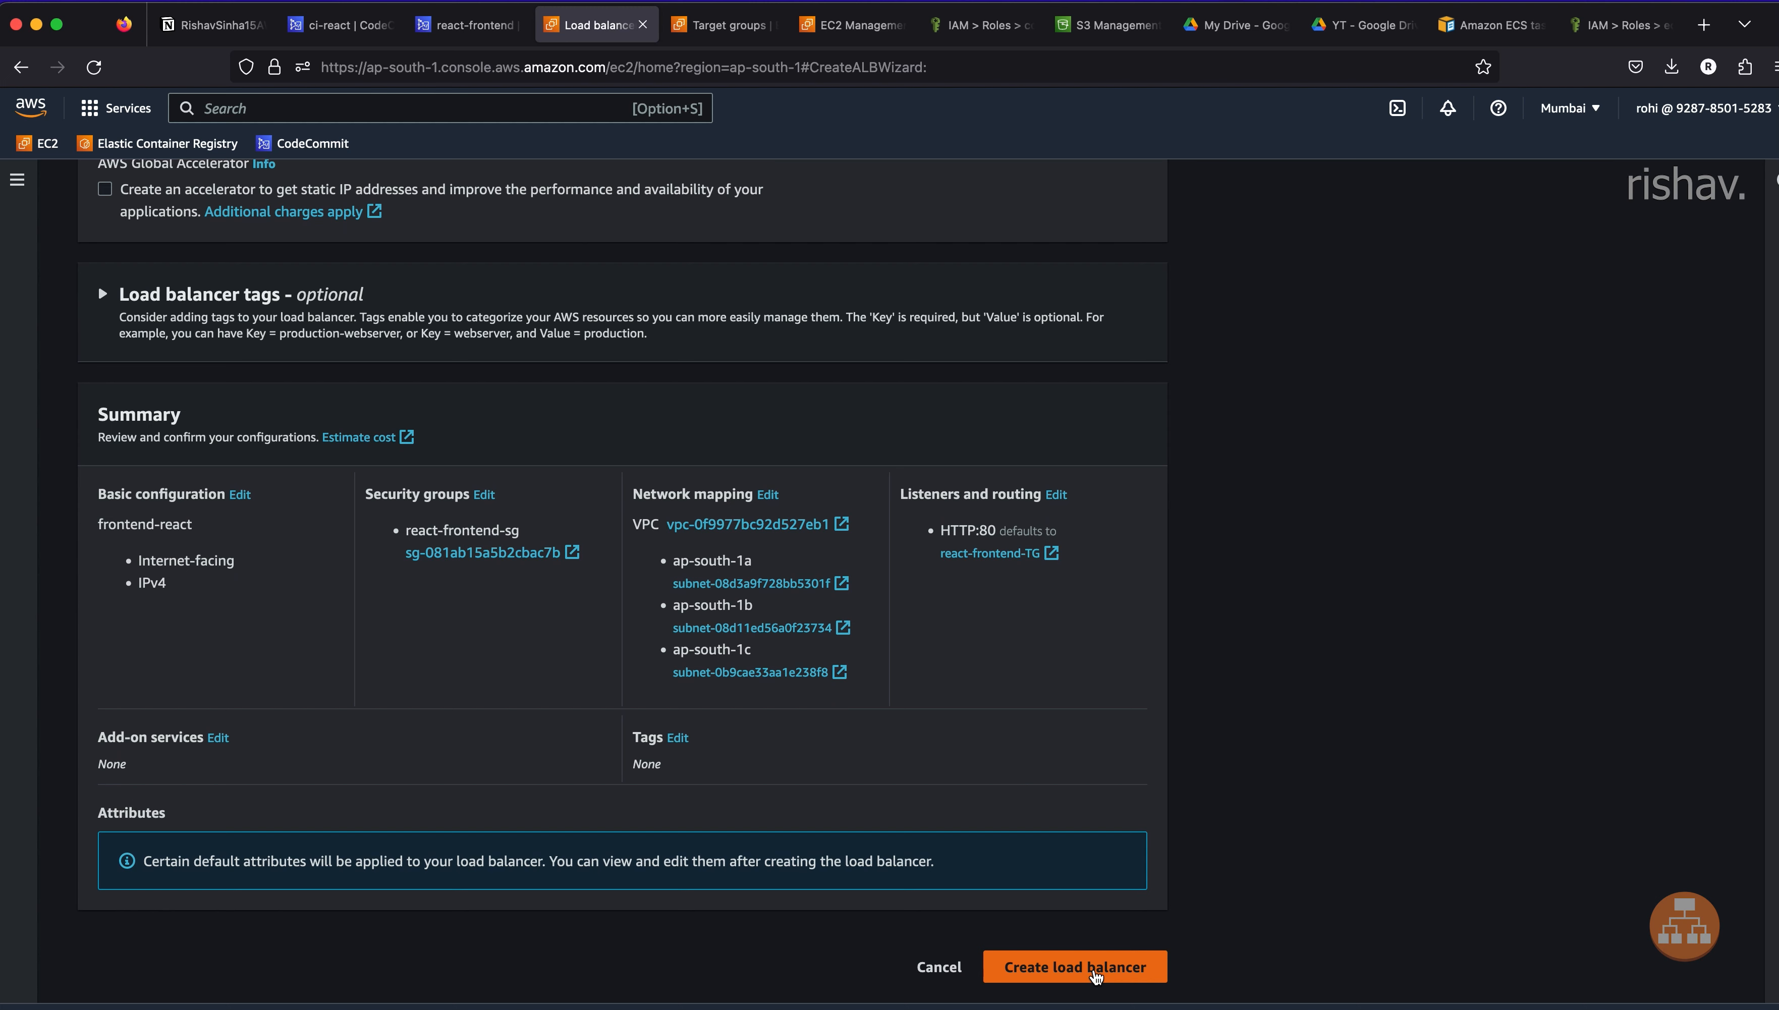
left_click(1095, 976)
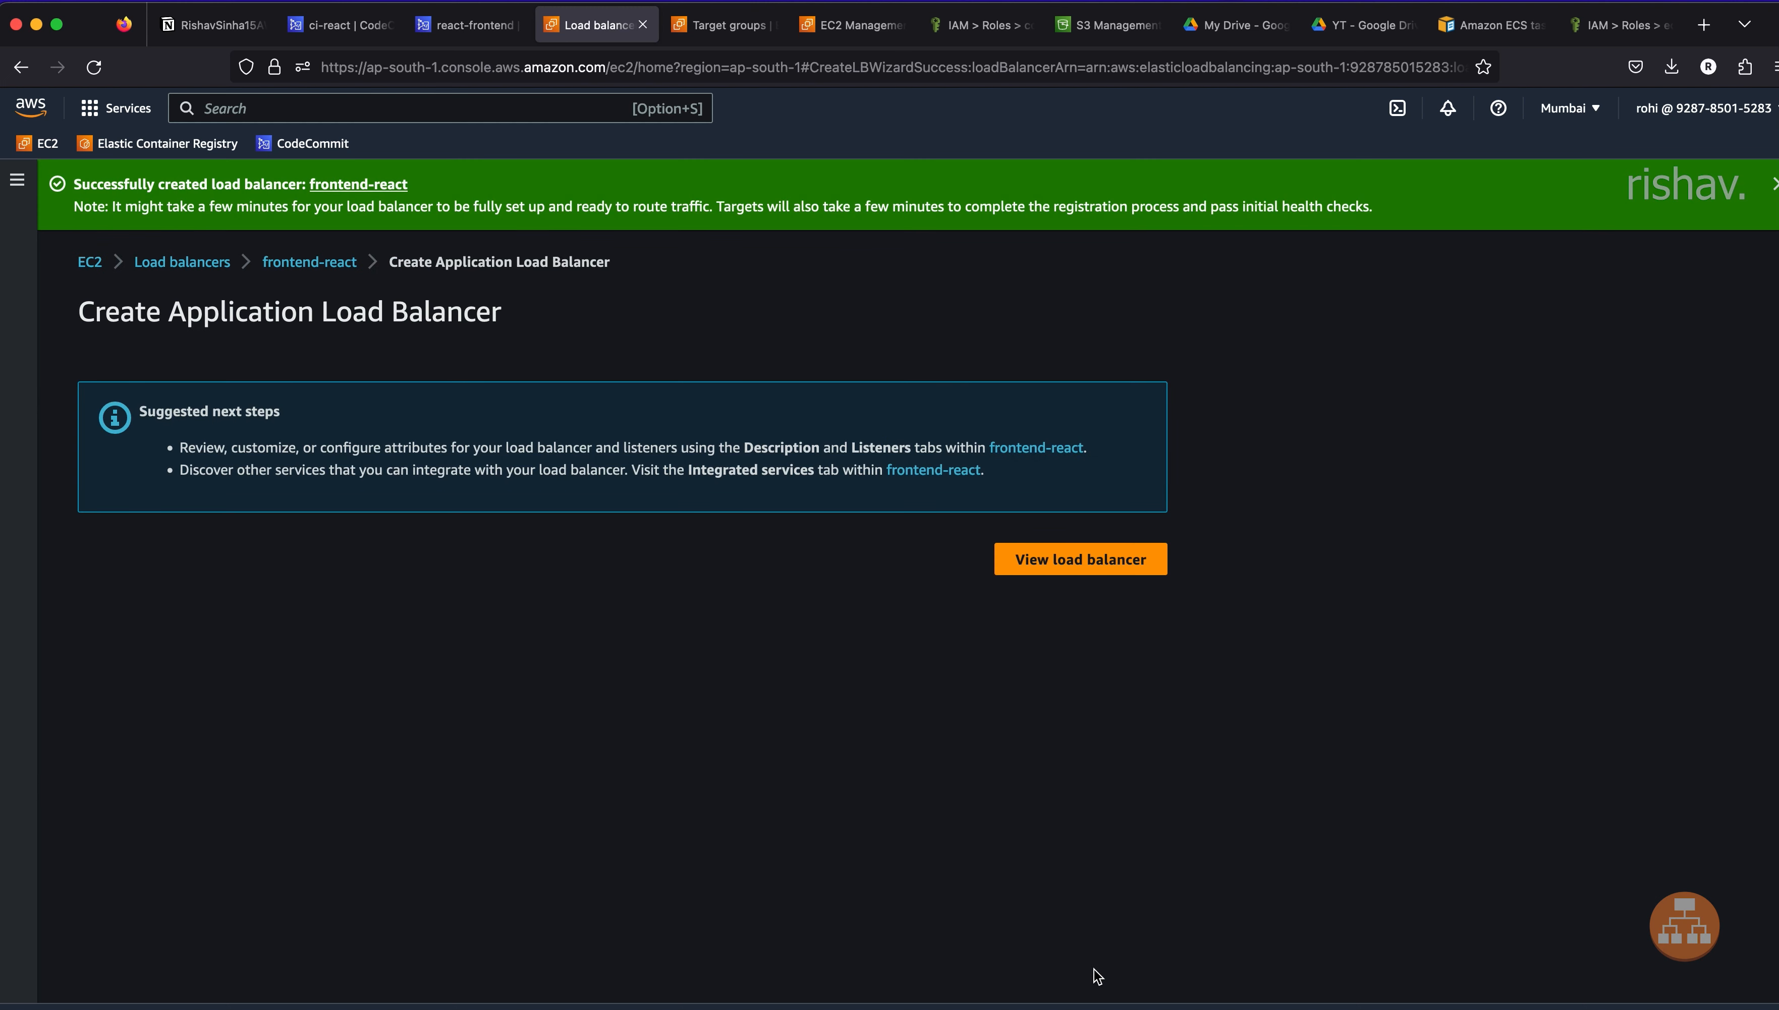
left_click(1061, 574)
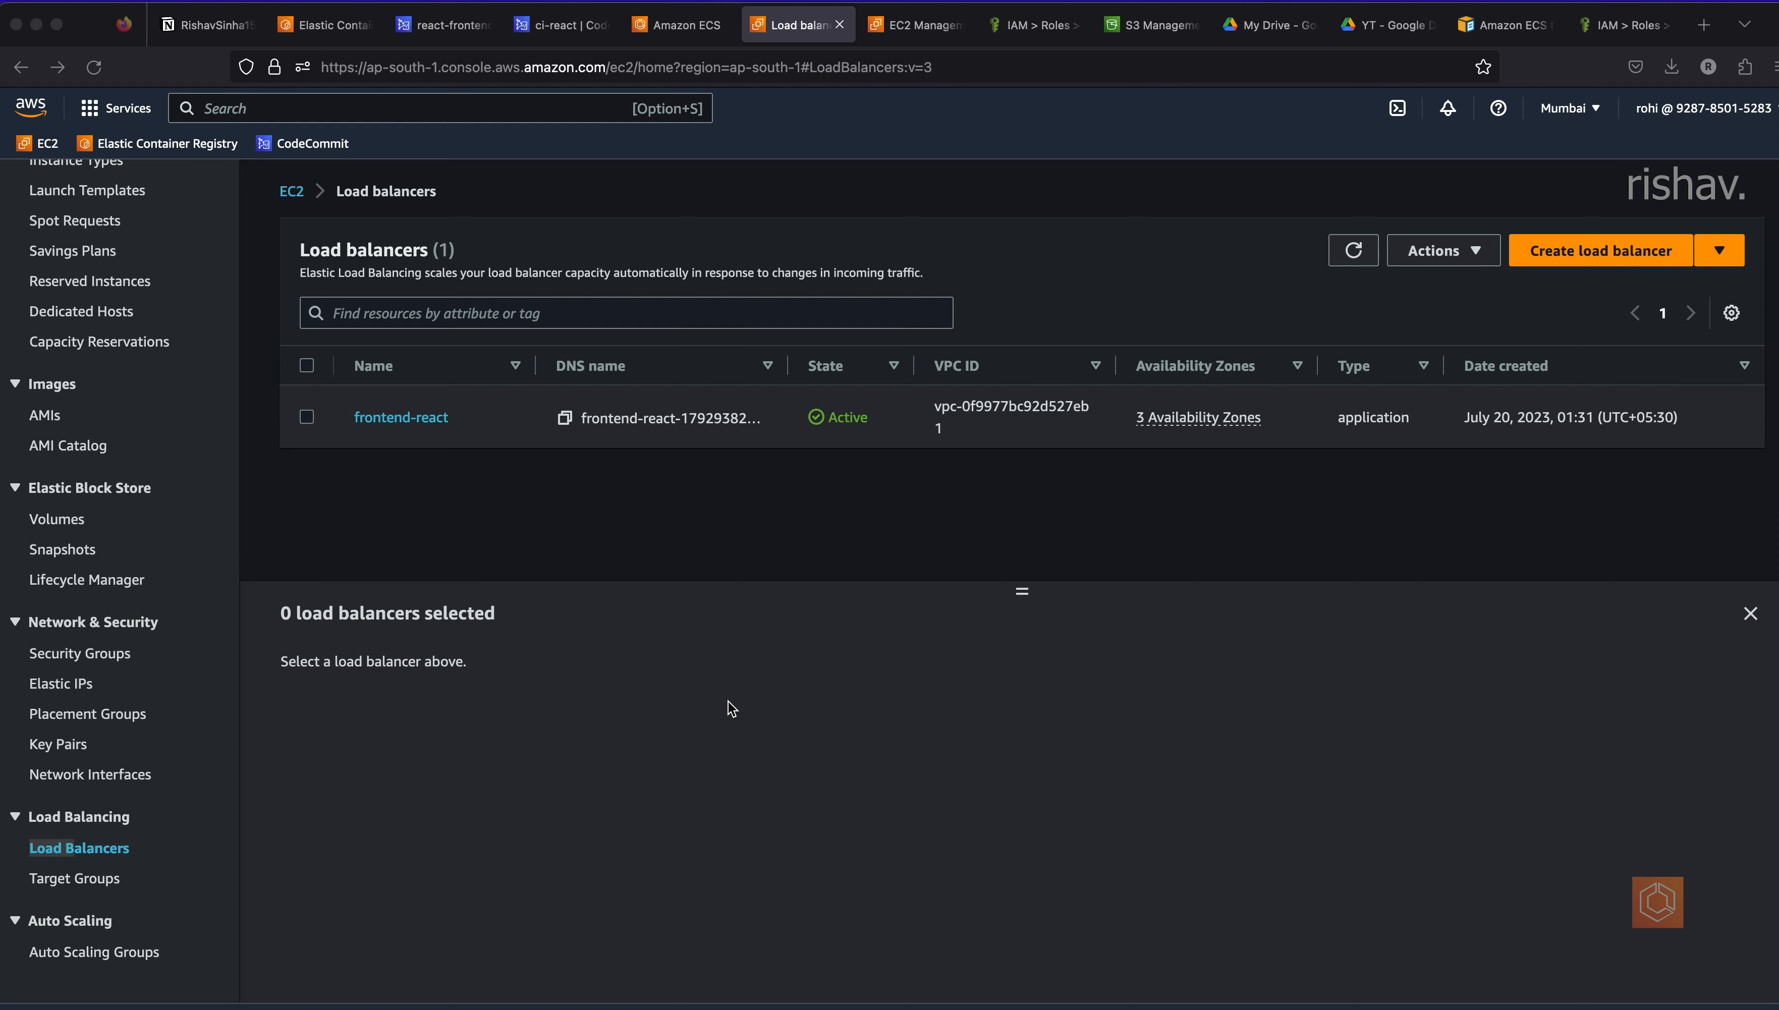
- Switch to the Amazon ECS console and start creating a cluster from the Networking only template
left_click(681, 28)
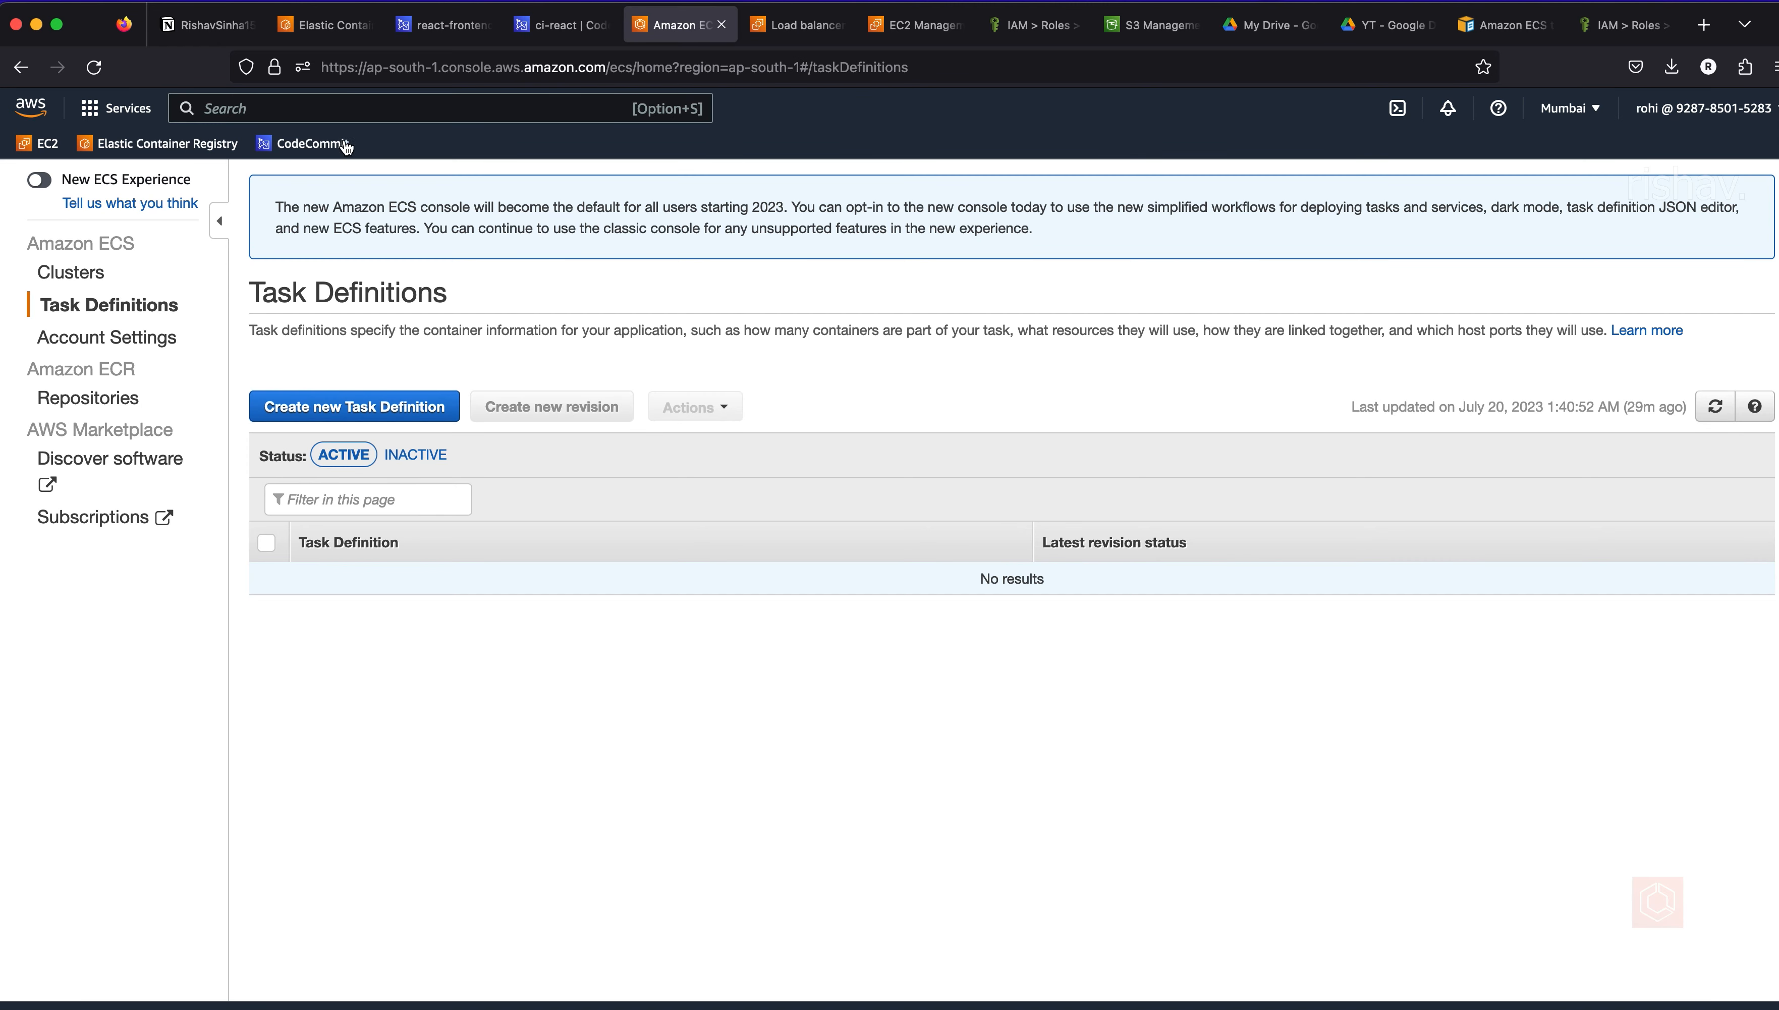
left_click(83, 278)
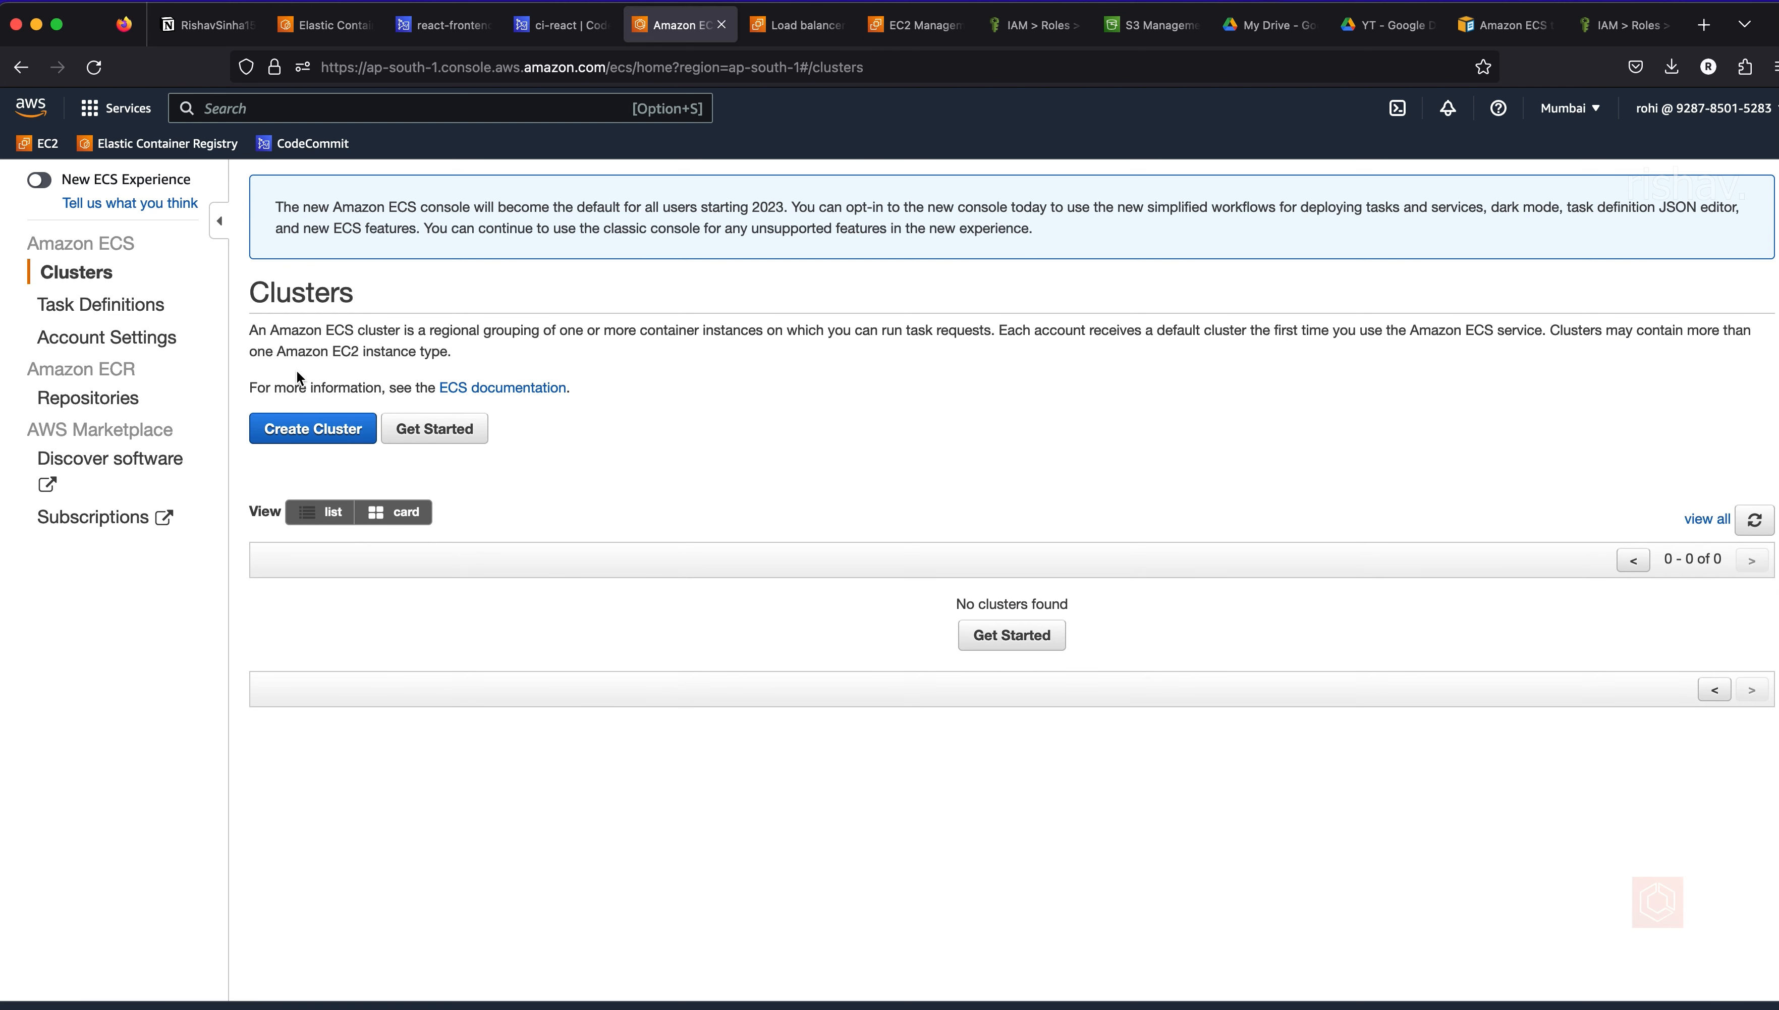
left_click(315, 433)
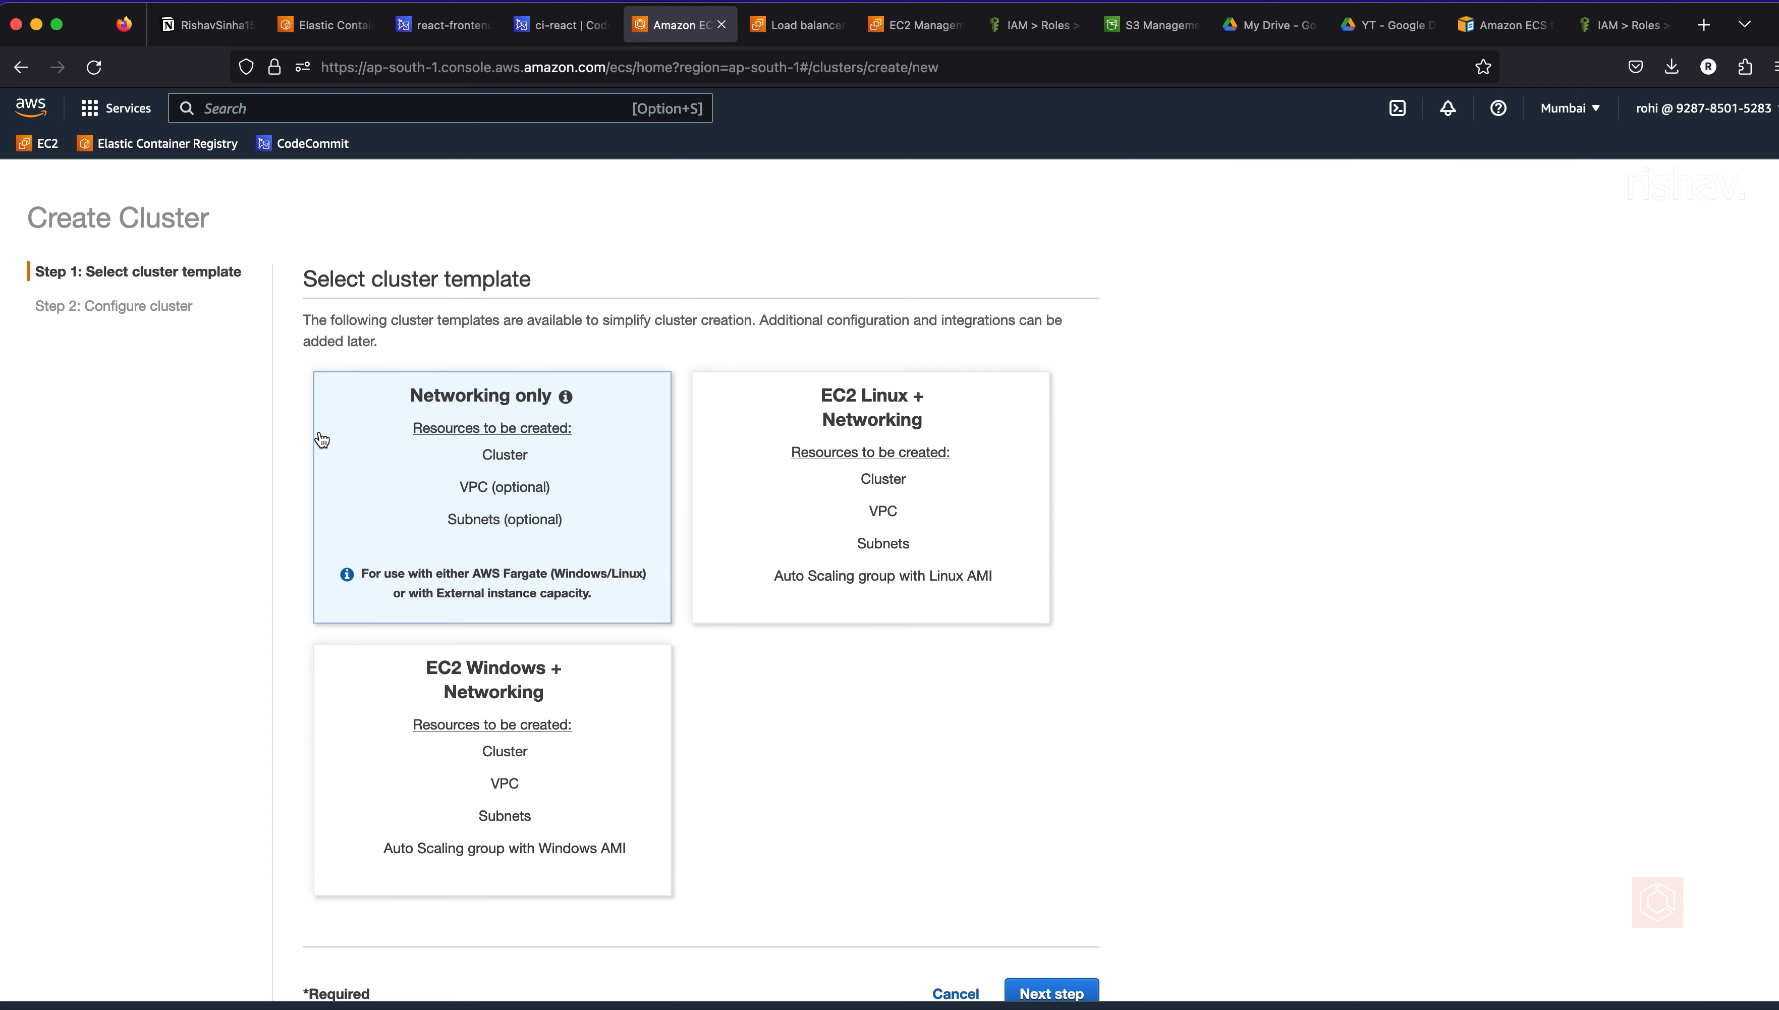
scroll(1026, 867, "down", 2)
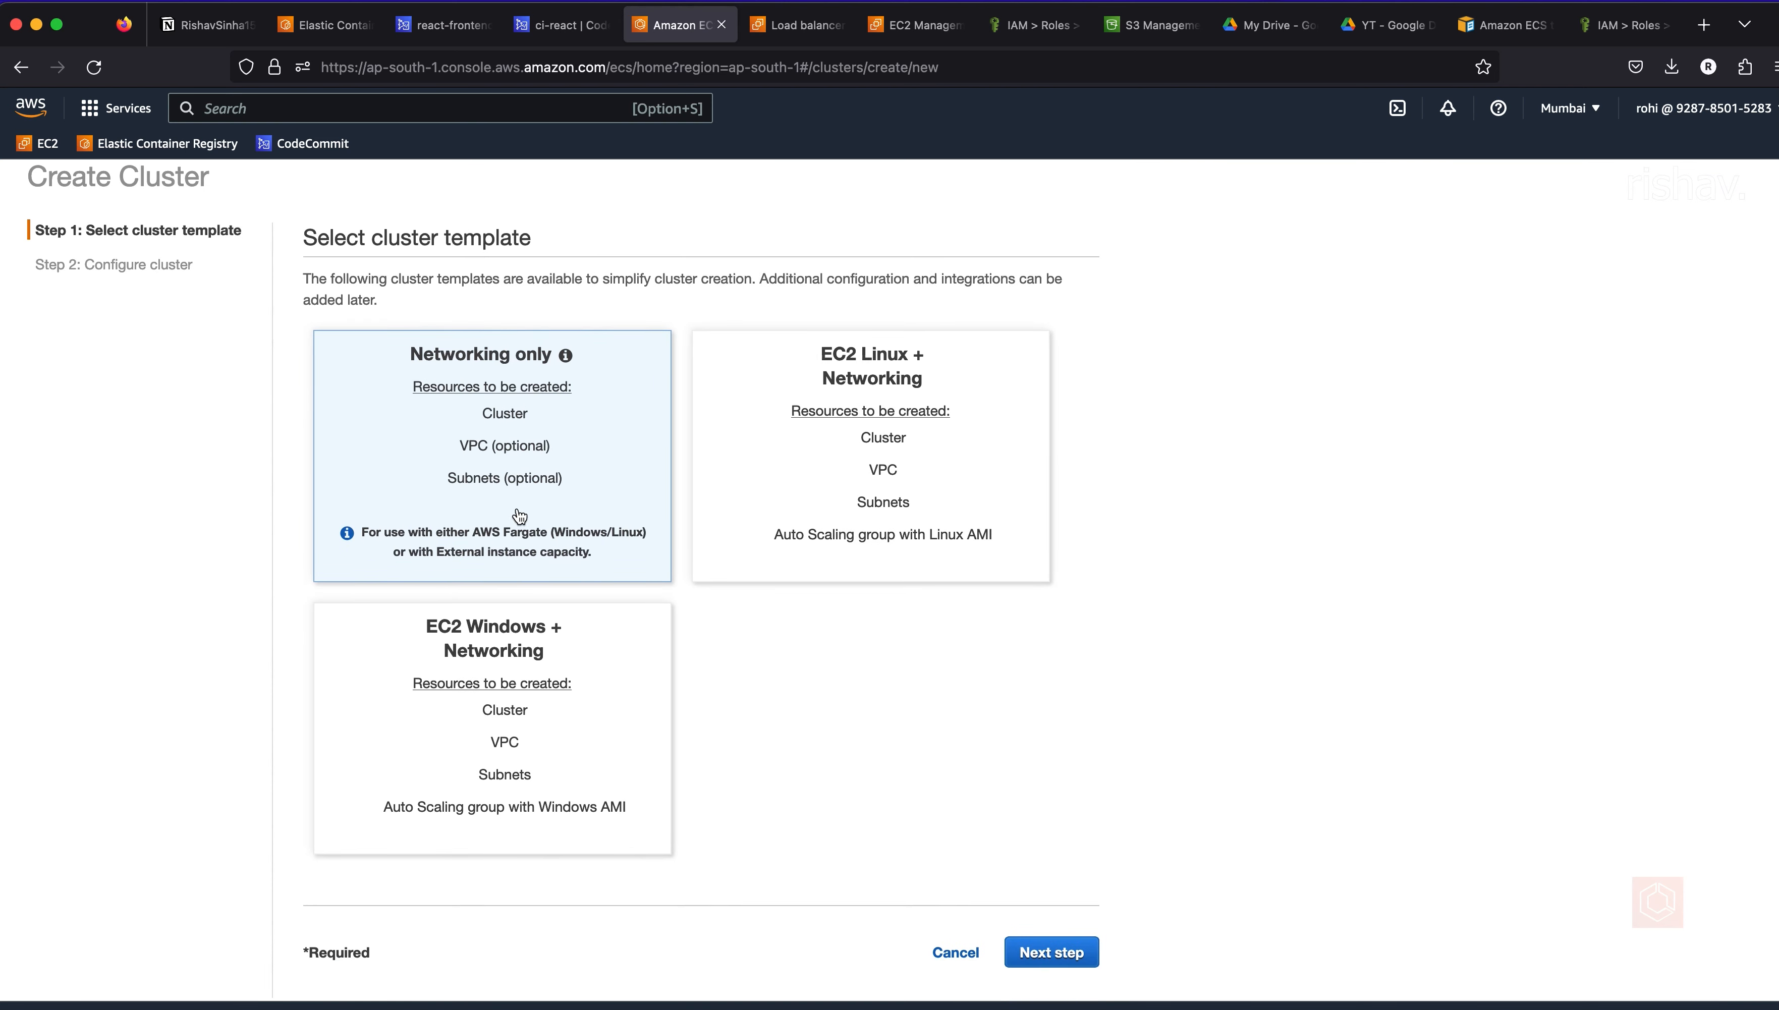
left_click(1050, 992)
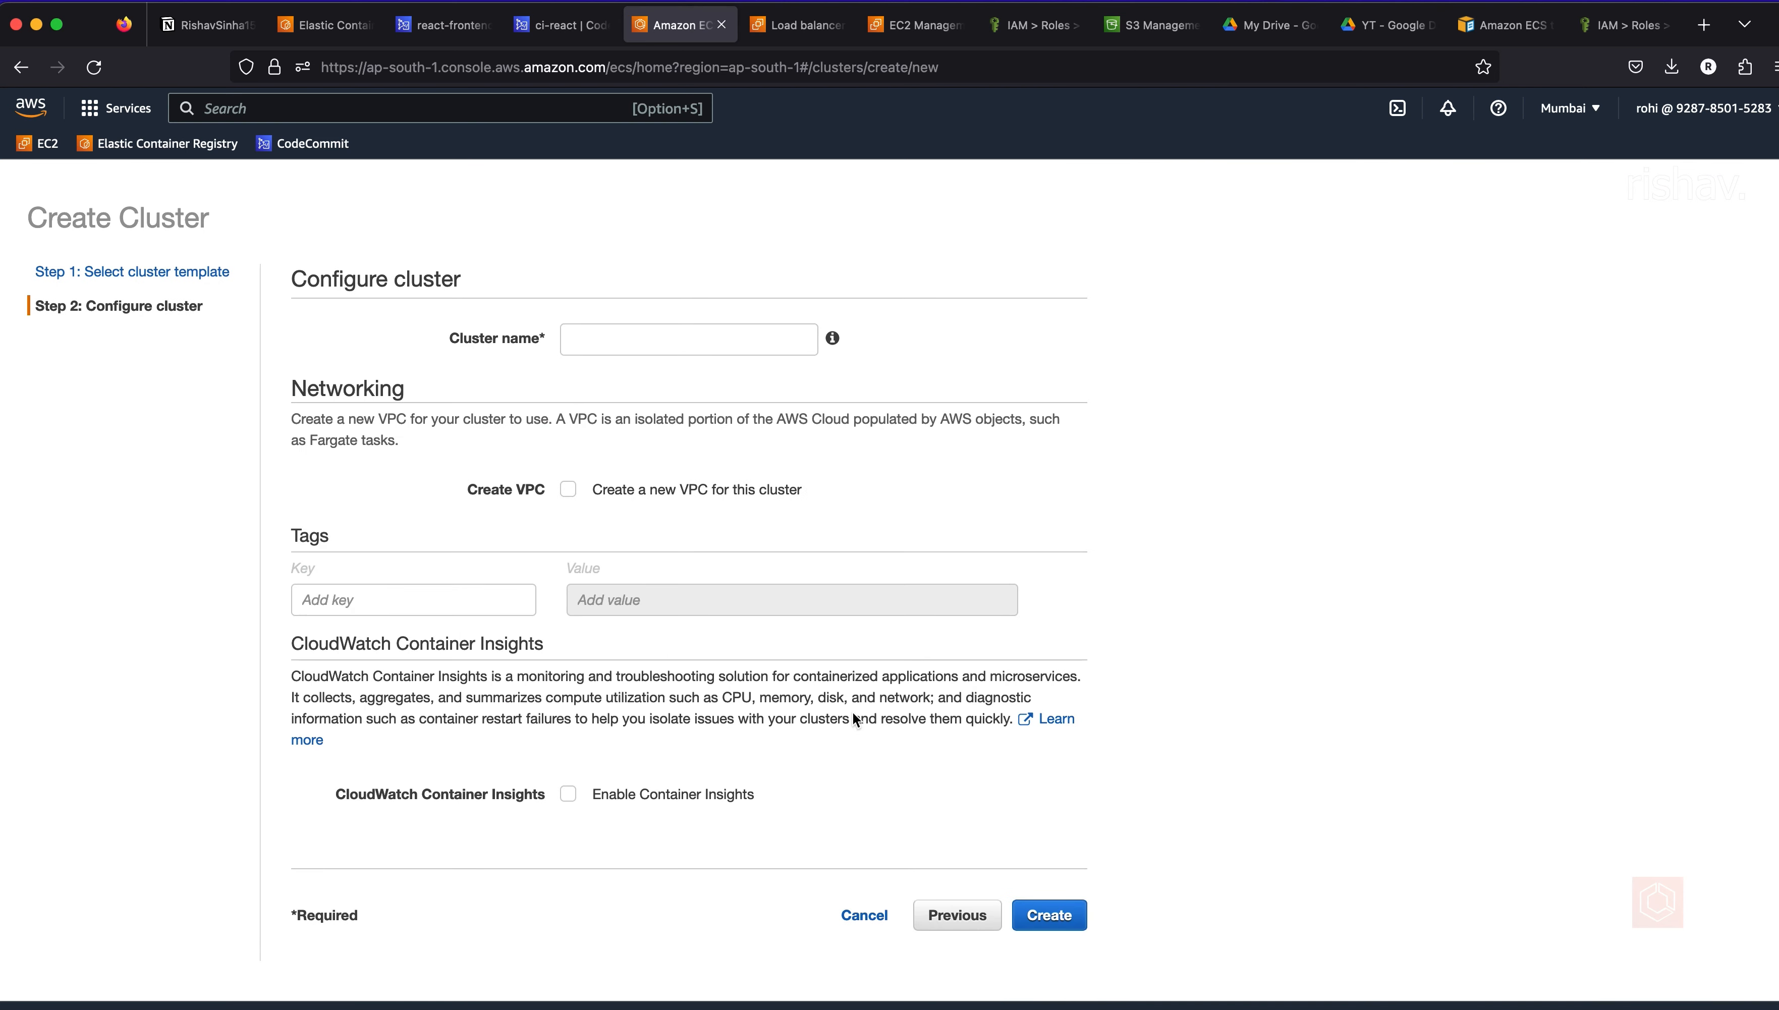
- Name the cluster REACT-FRONTEND, create it without a new VPC or Container Insights, and view it
left_click(674, 355)
type("re")
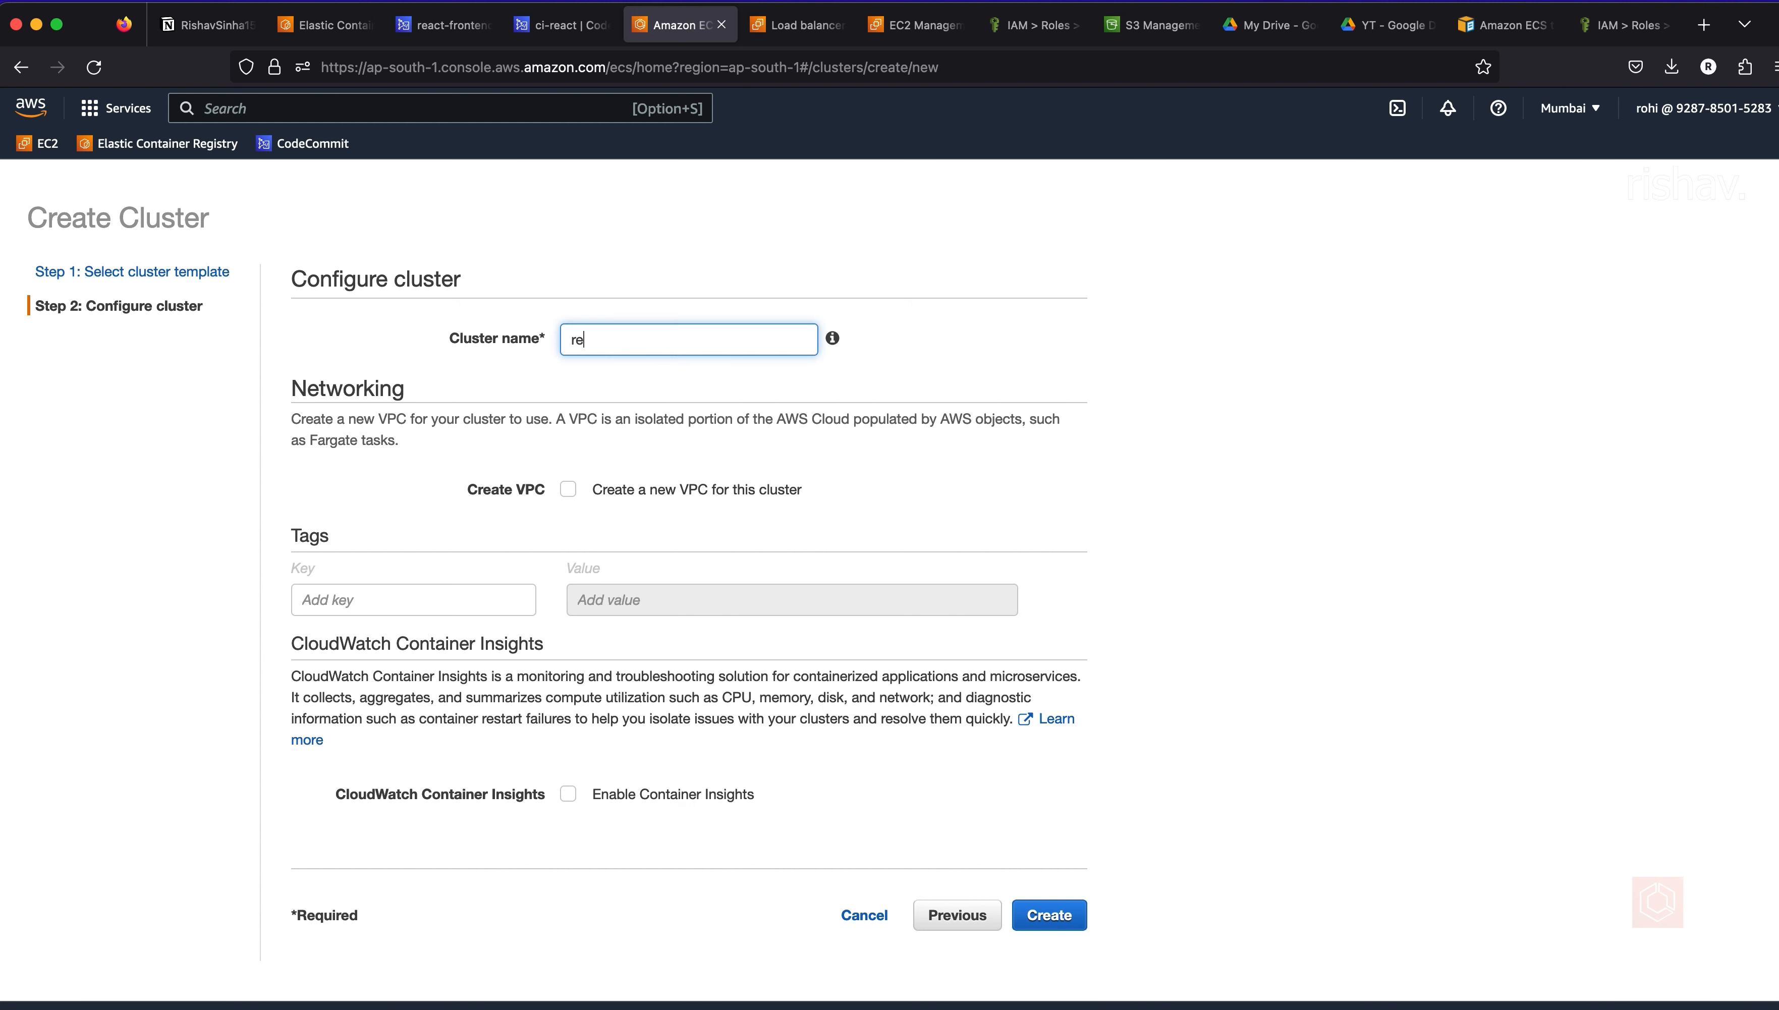
type("RAE")
type("CT-FRONTEND")
left_click(1070, 918)
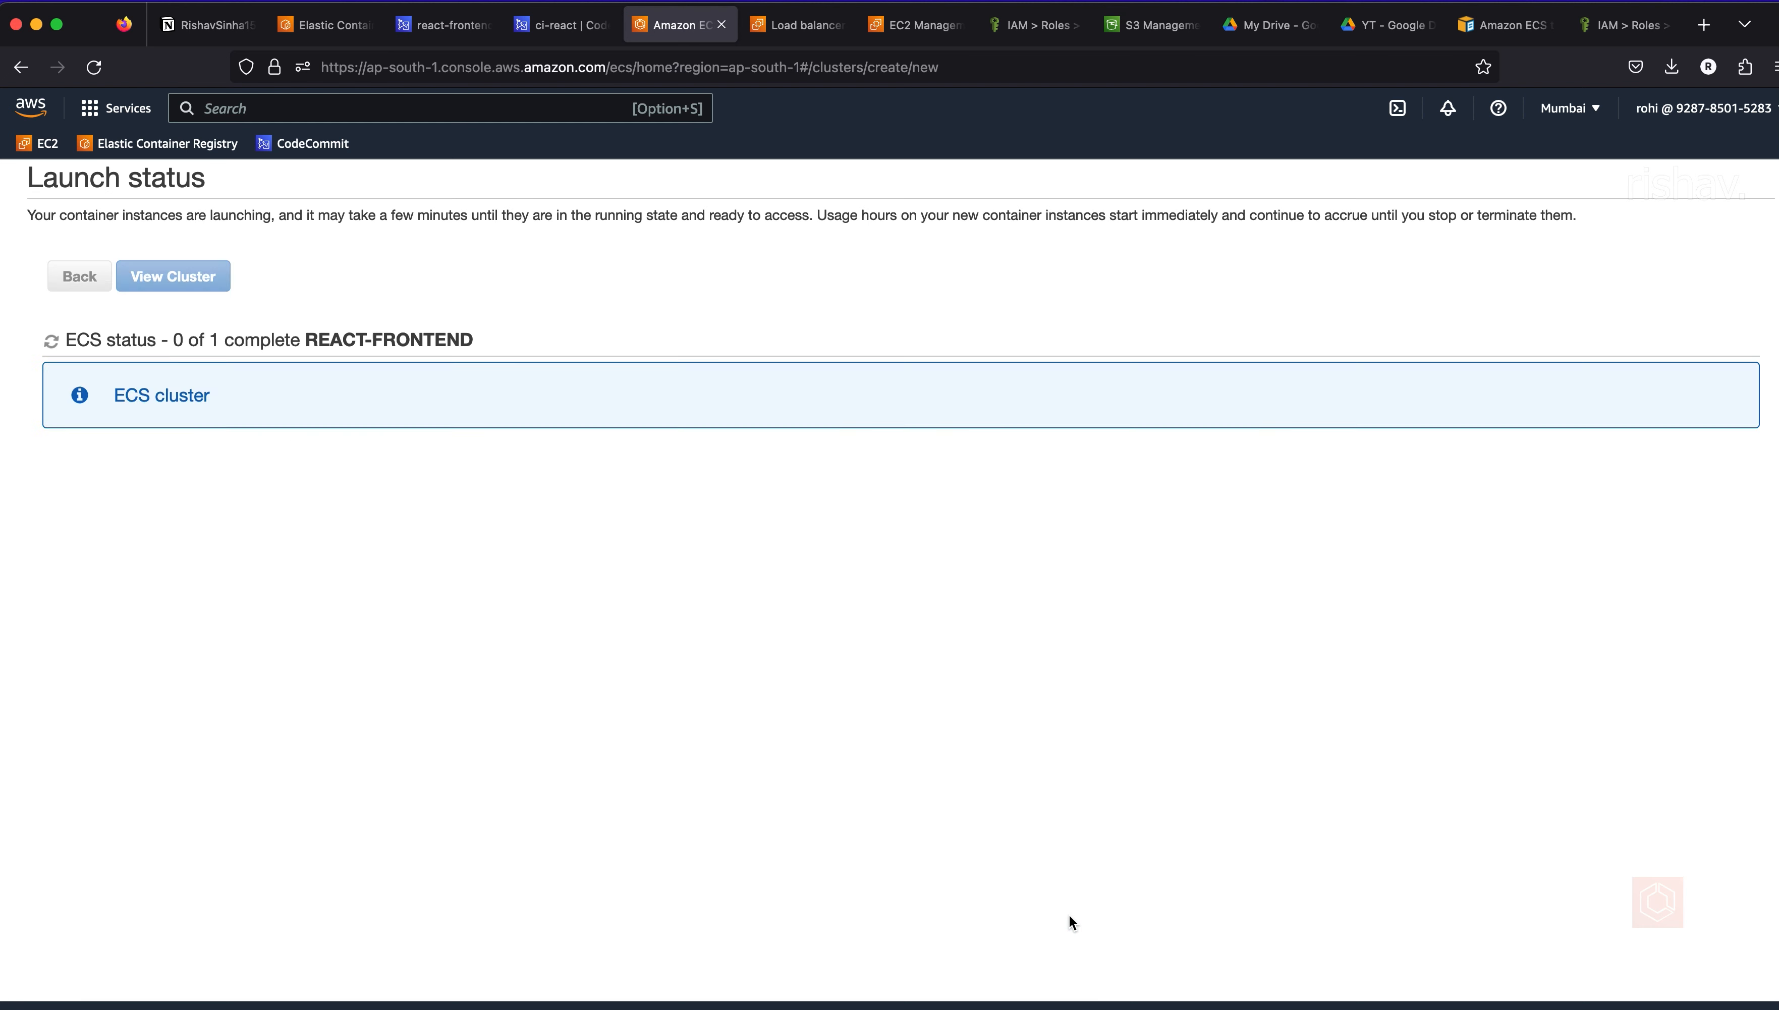
left_click(175, 281)
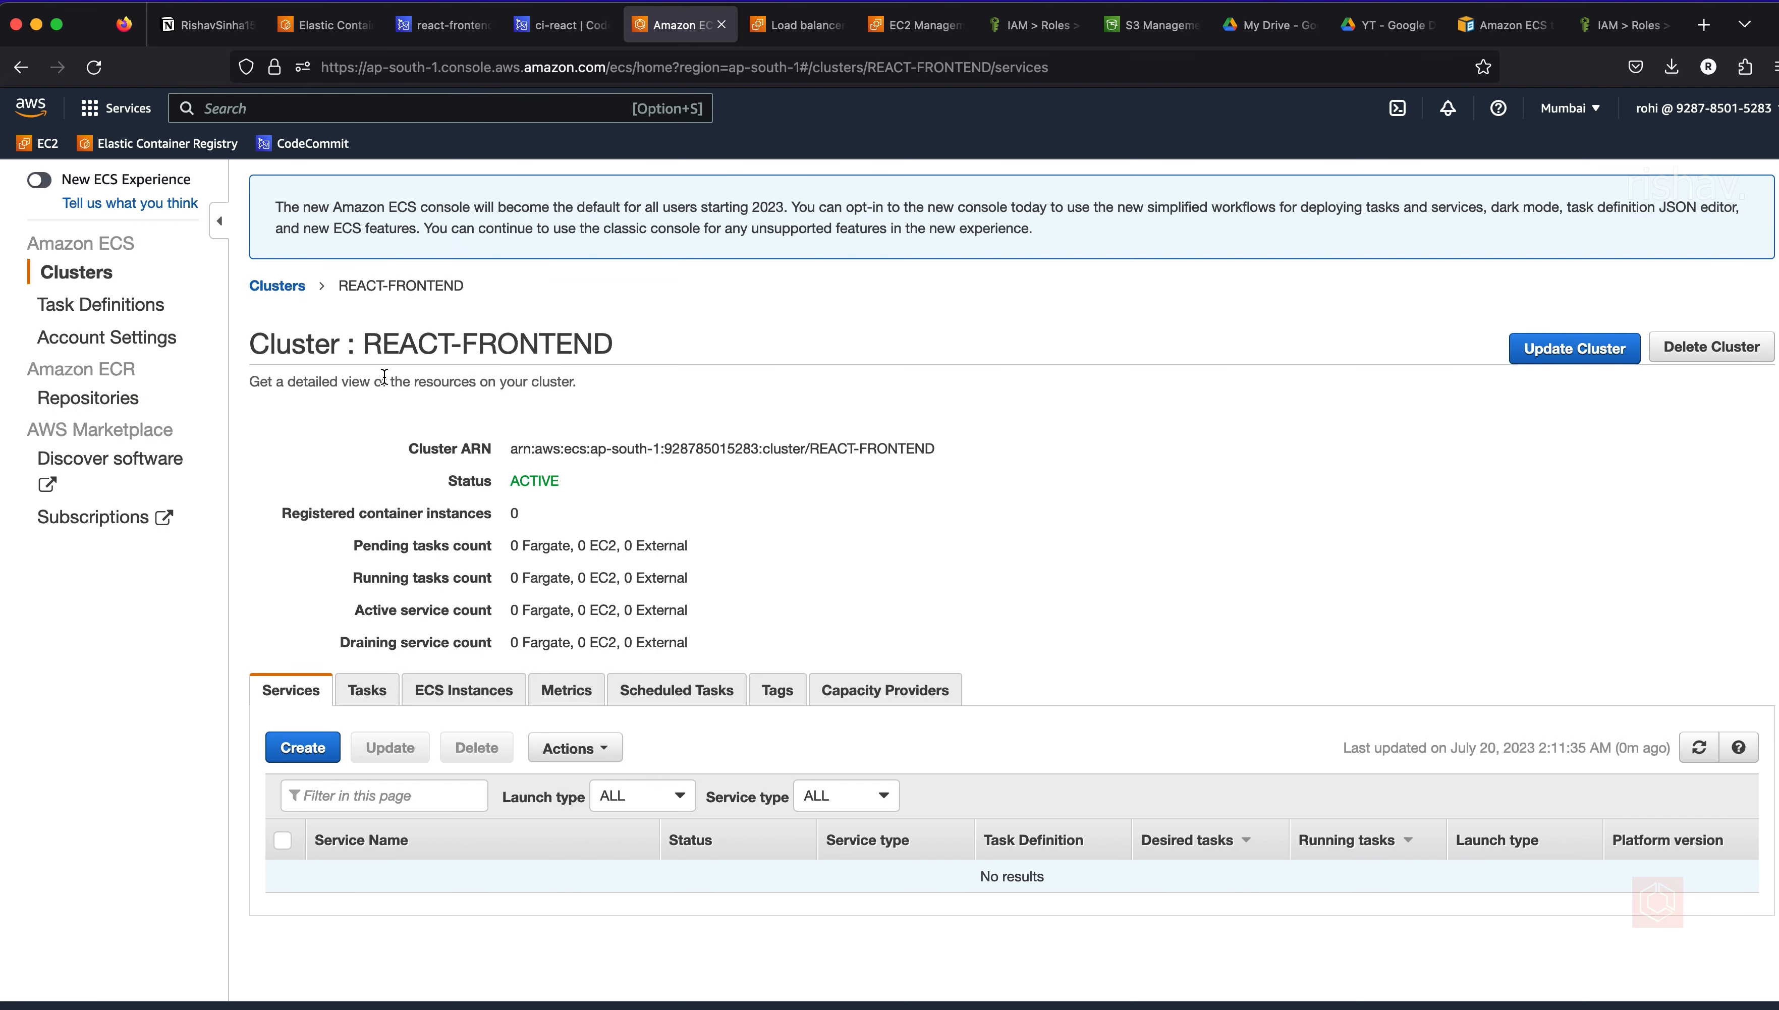
- Start a new ECS task definition with the FARGATE launch type
left_click(133, 306)
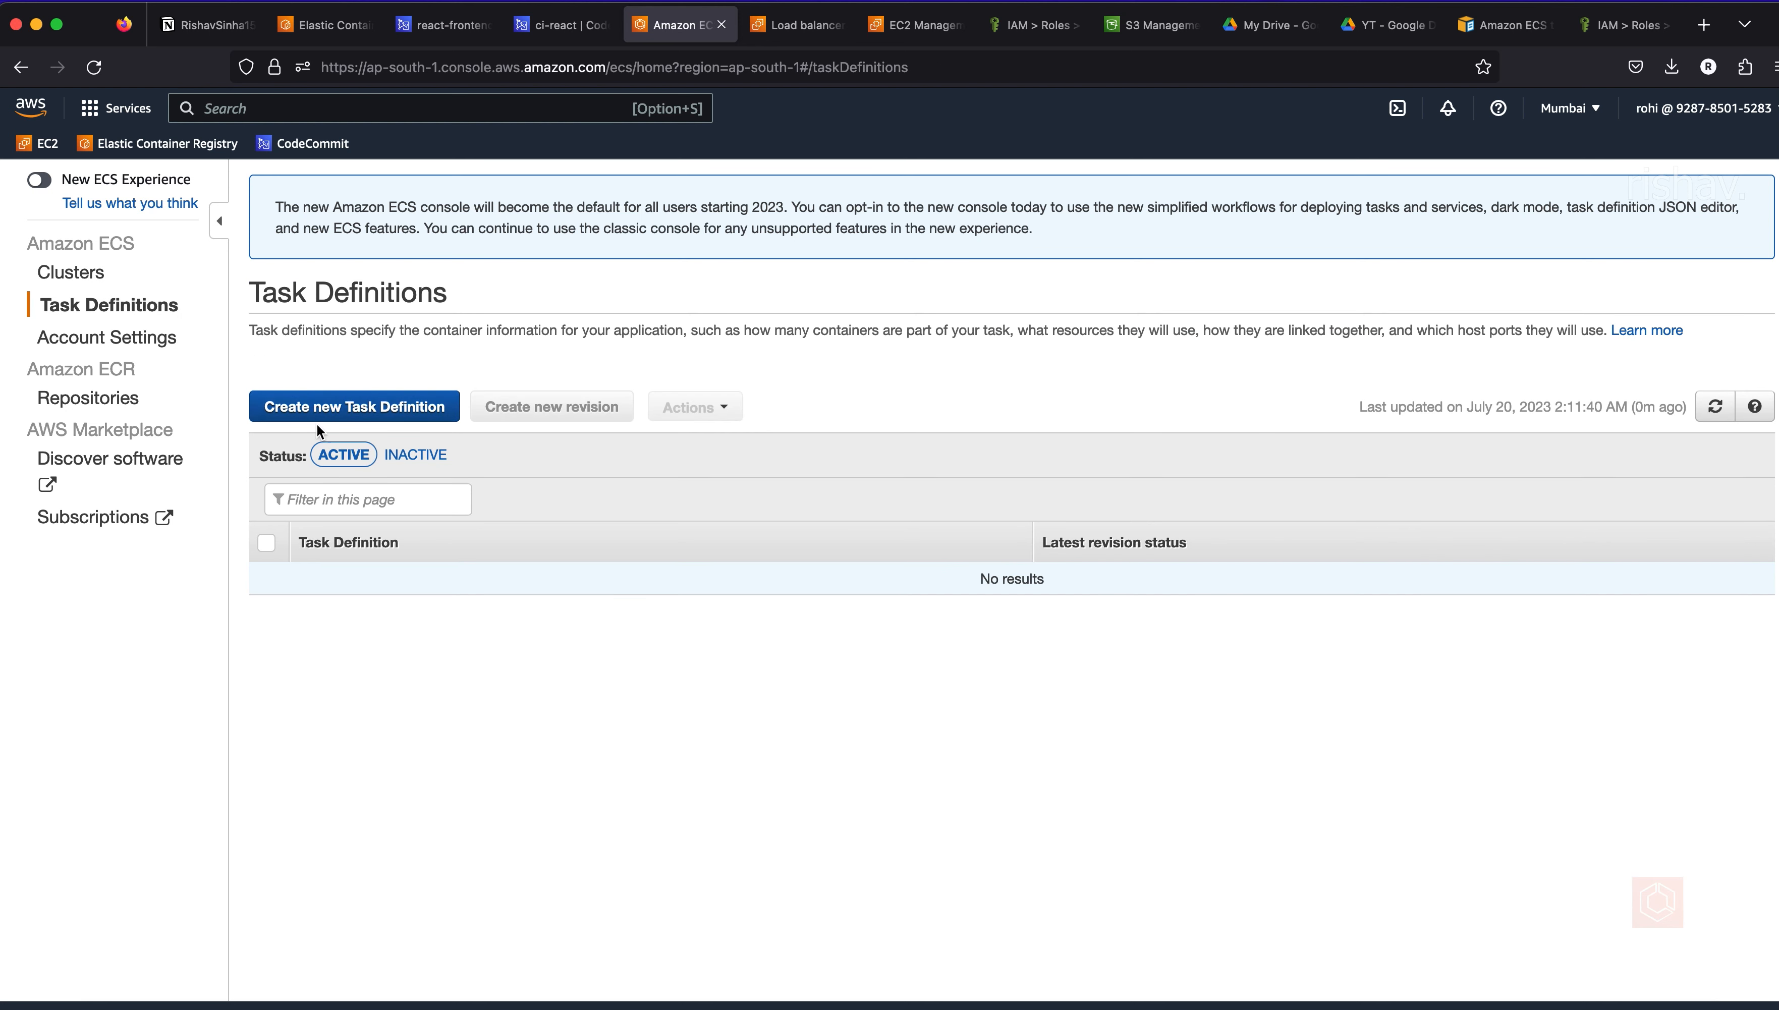
left_click(345, 416)
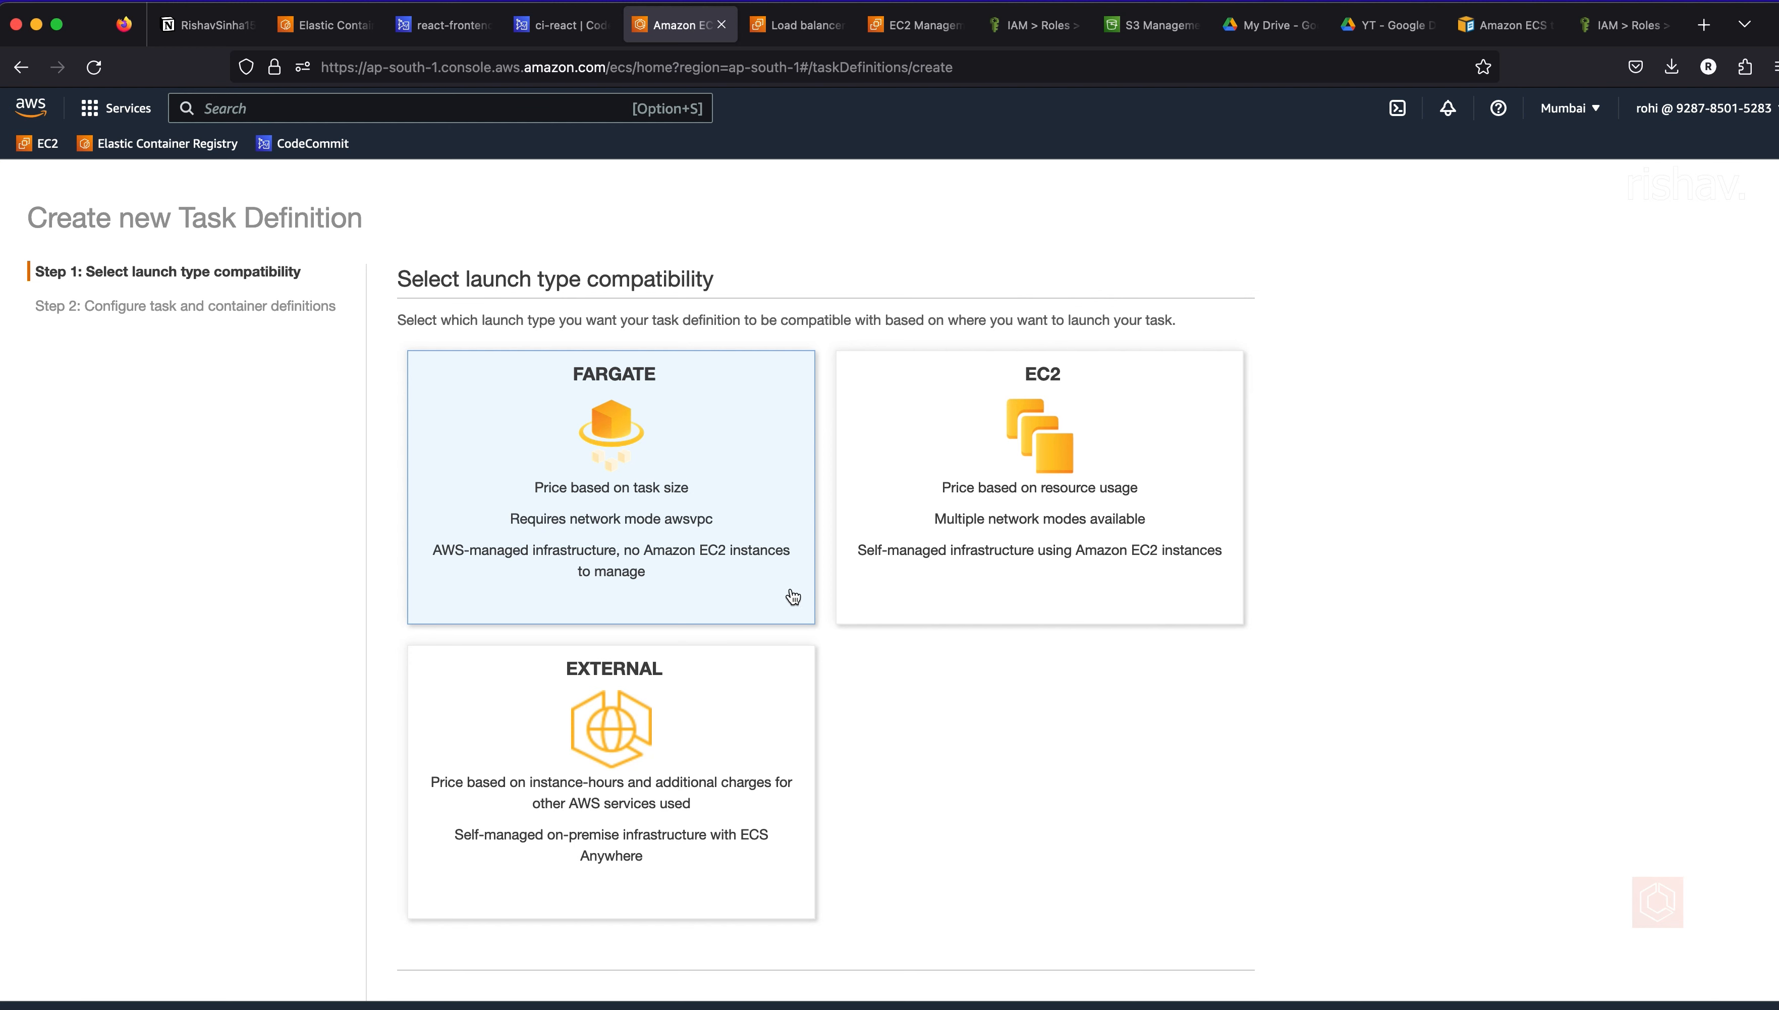
scroll(1186, 777, "down", 2)
left_click(1233, 962)
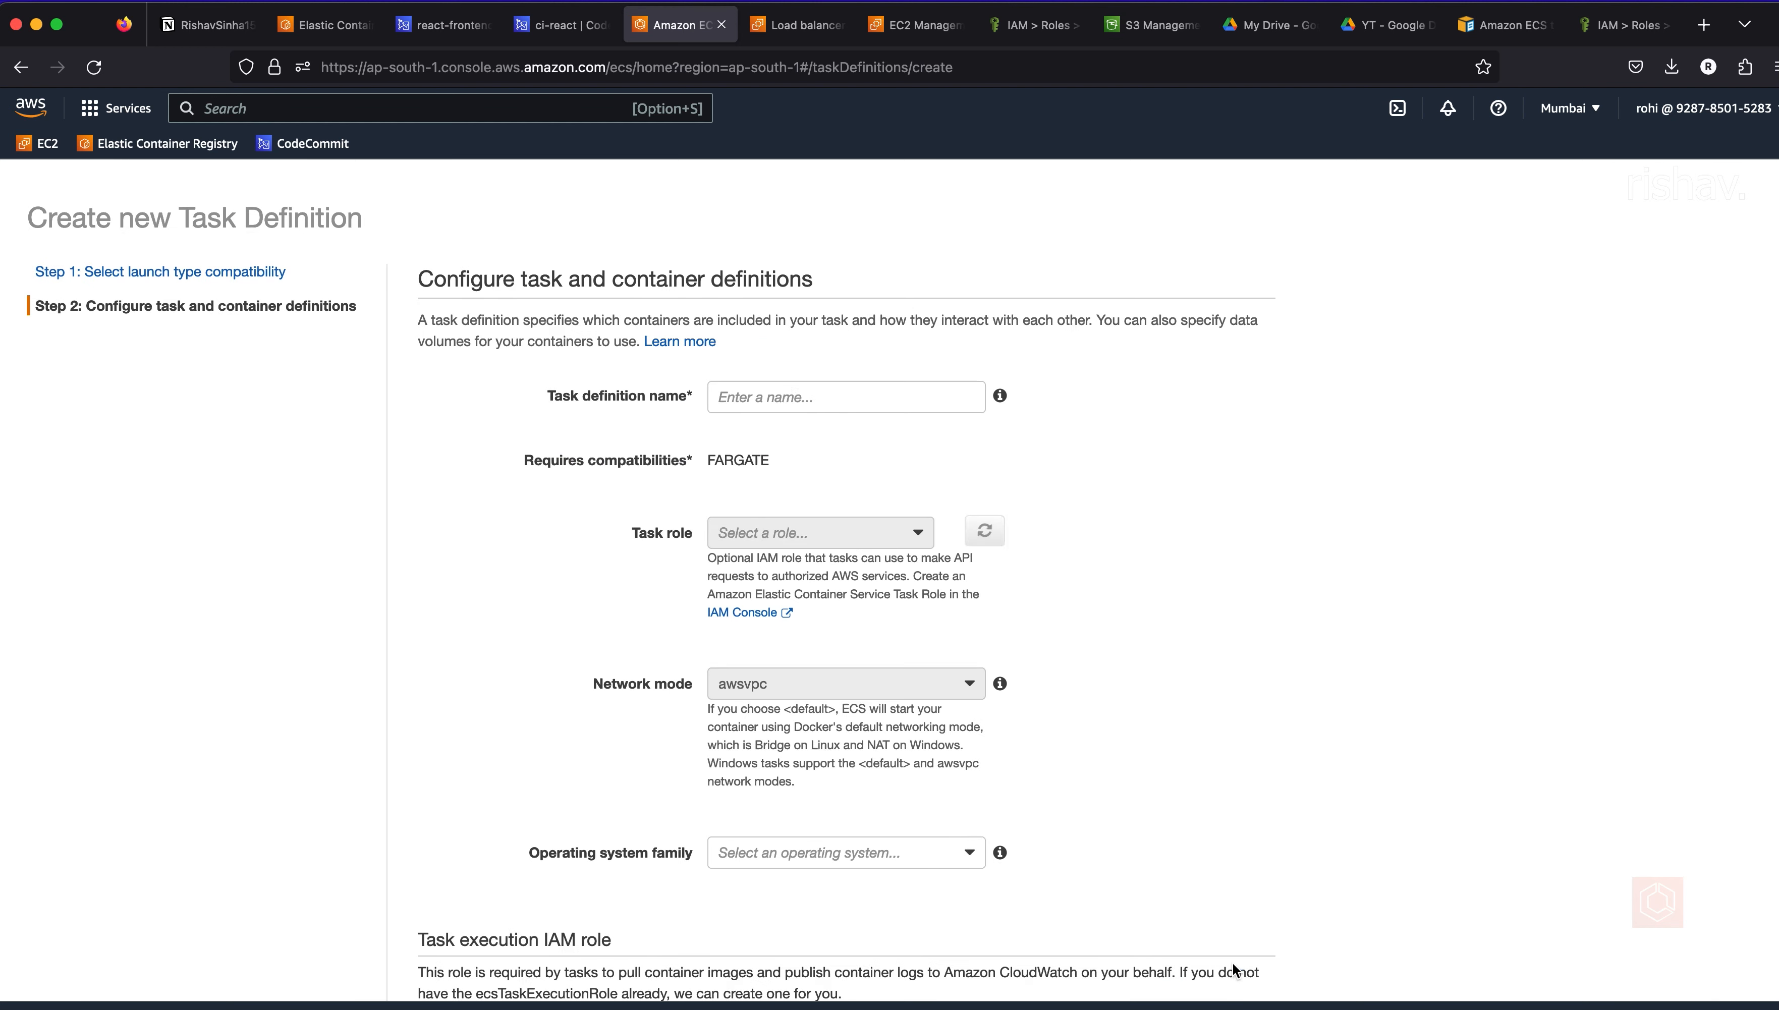
- Name the task definition REACT-FRONTEND-TD and assign ecsTaskExecutionRole as its task role
left_click(783, 403)
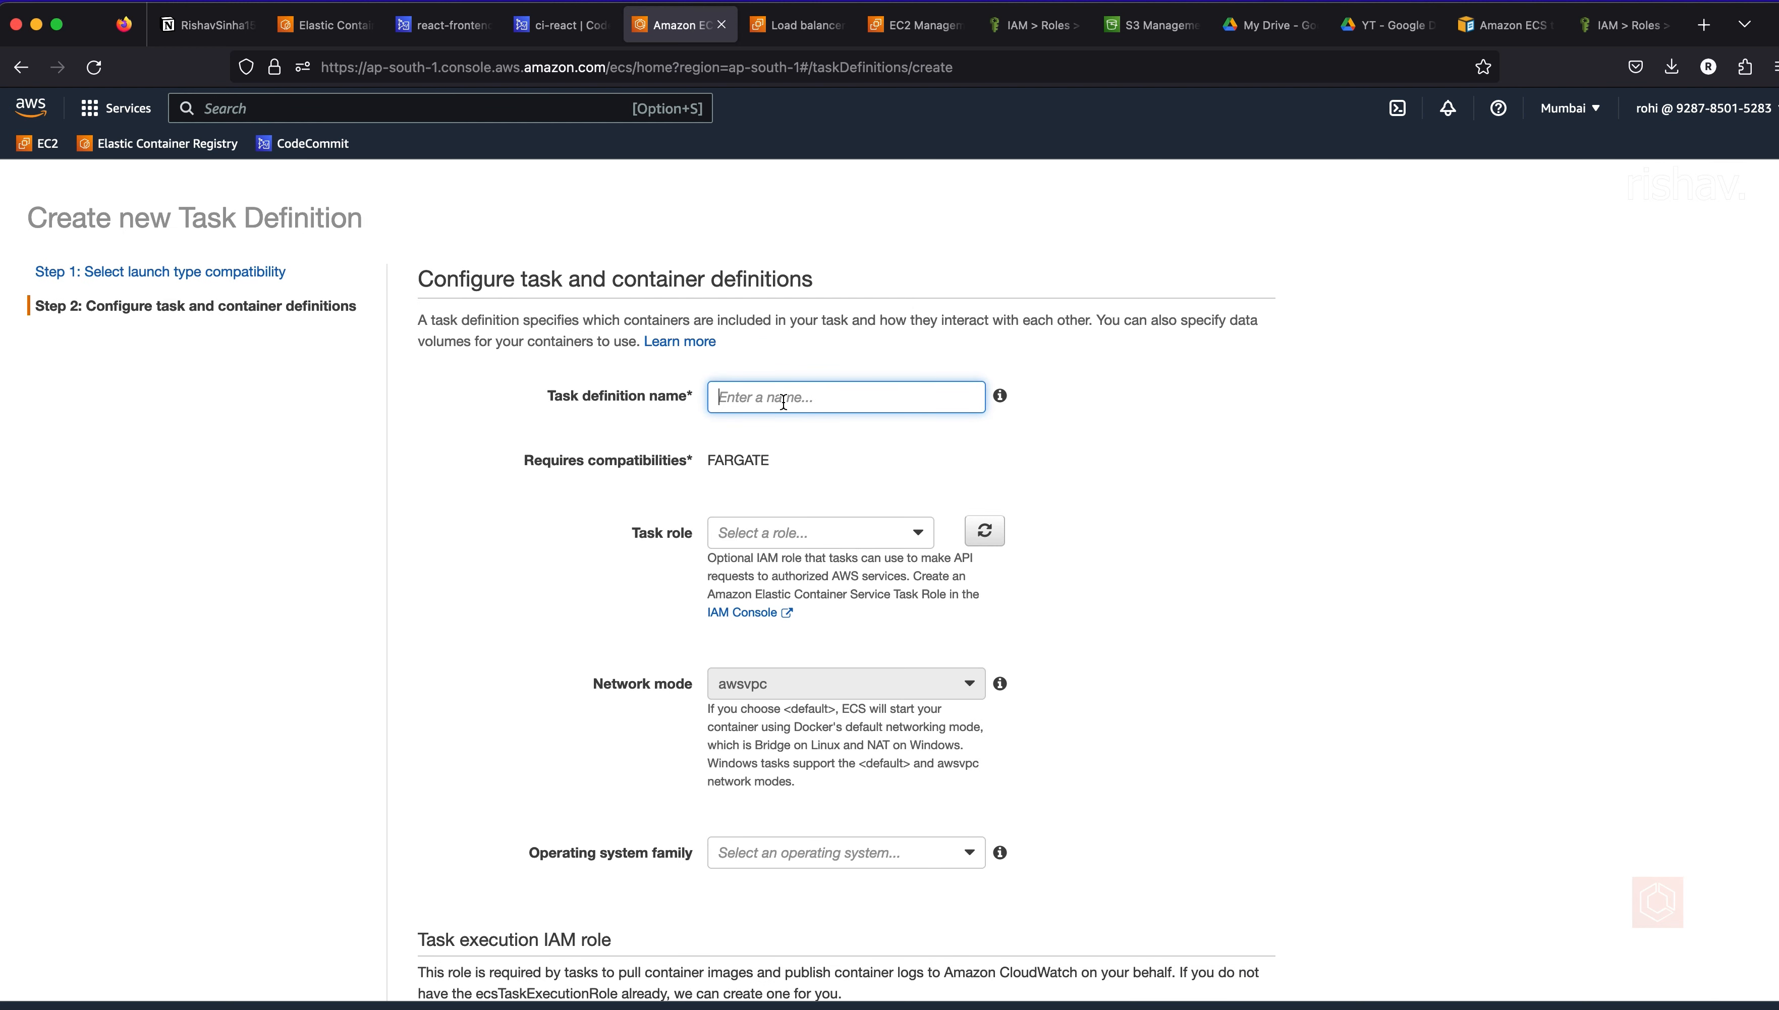
type("REACT-FRONTEND-TD")
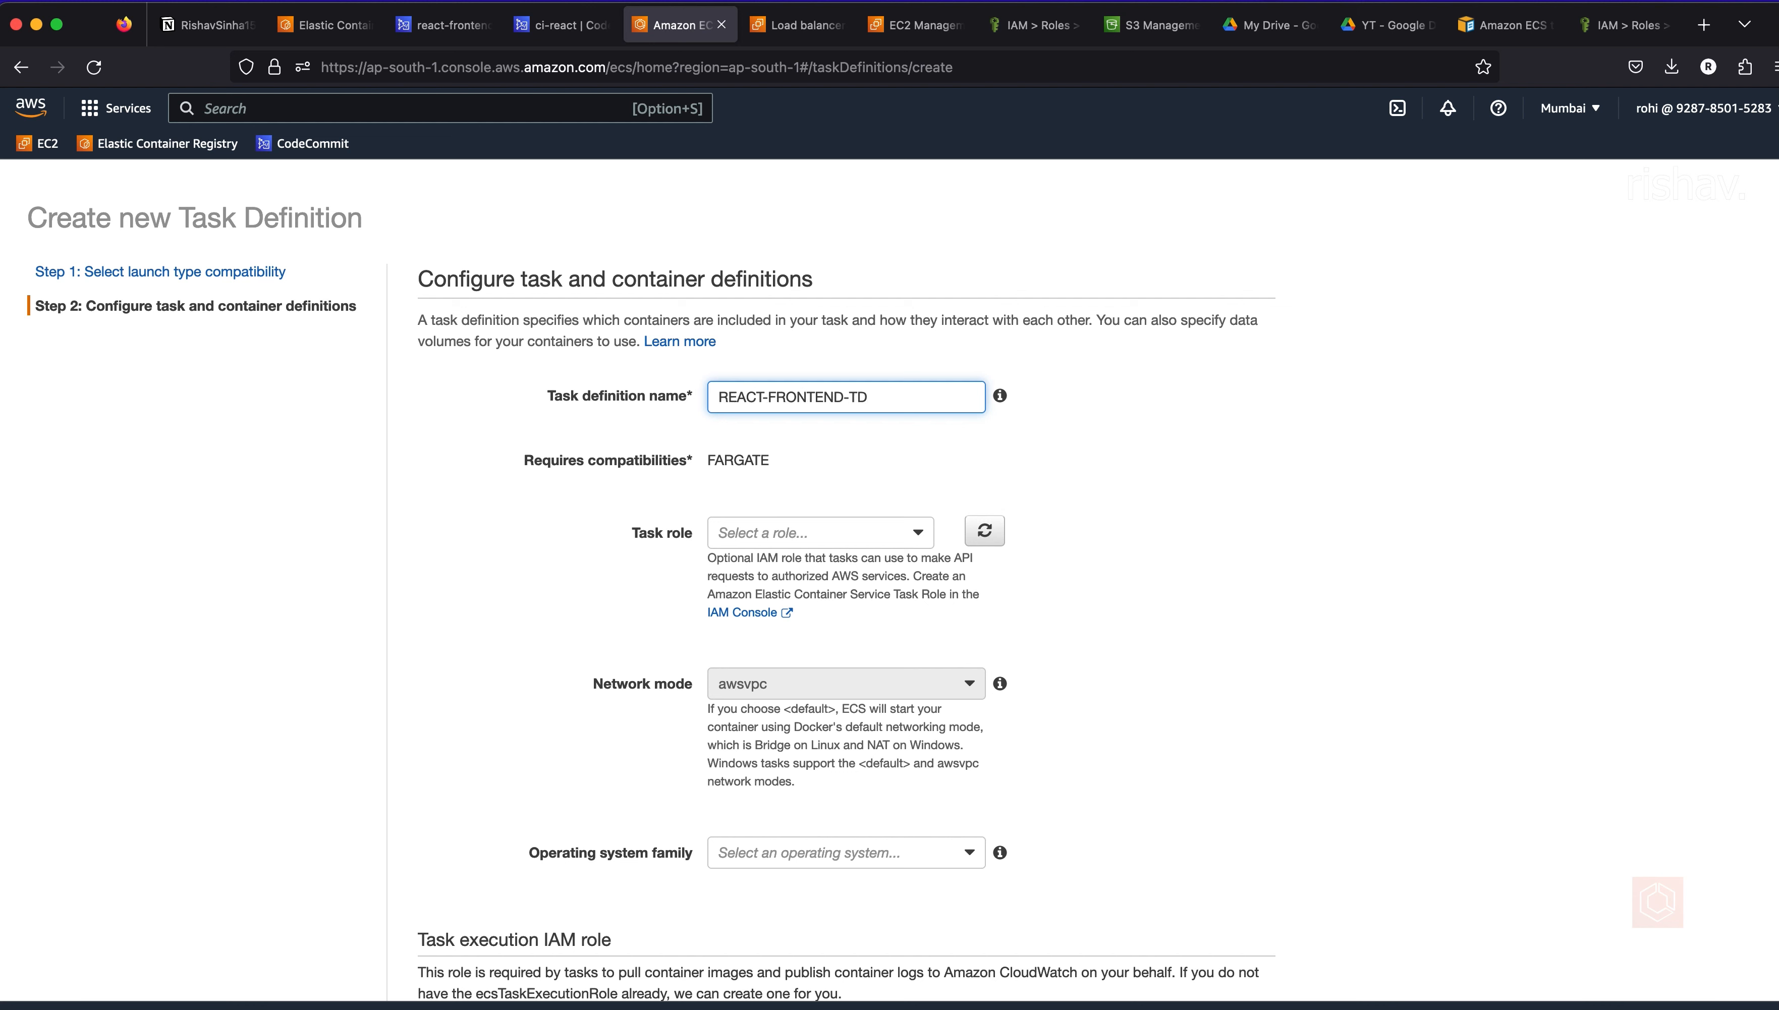
double_click(742, 461)
left_click(782, 531)
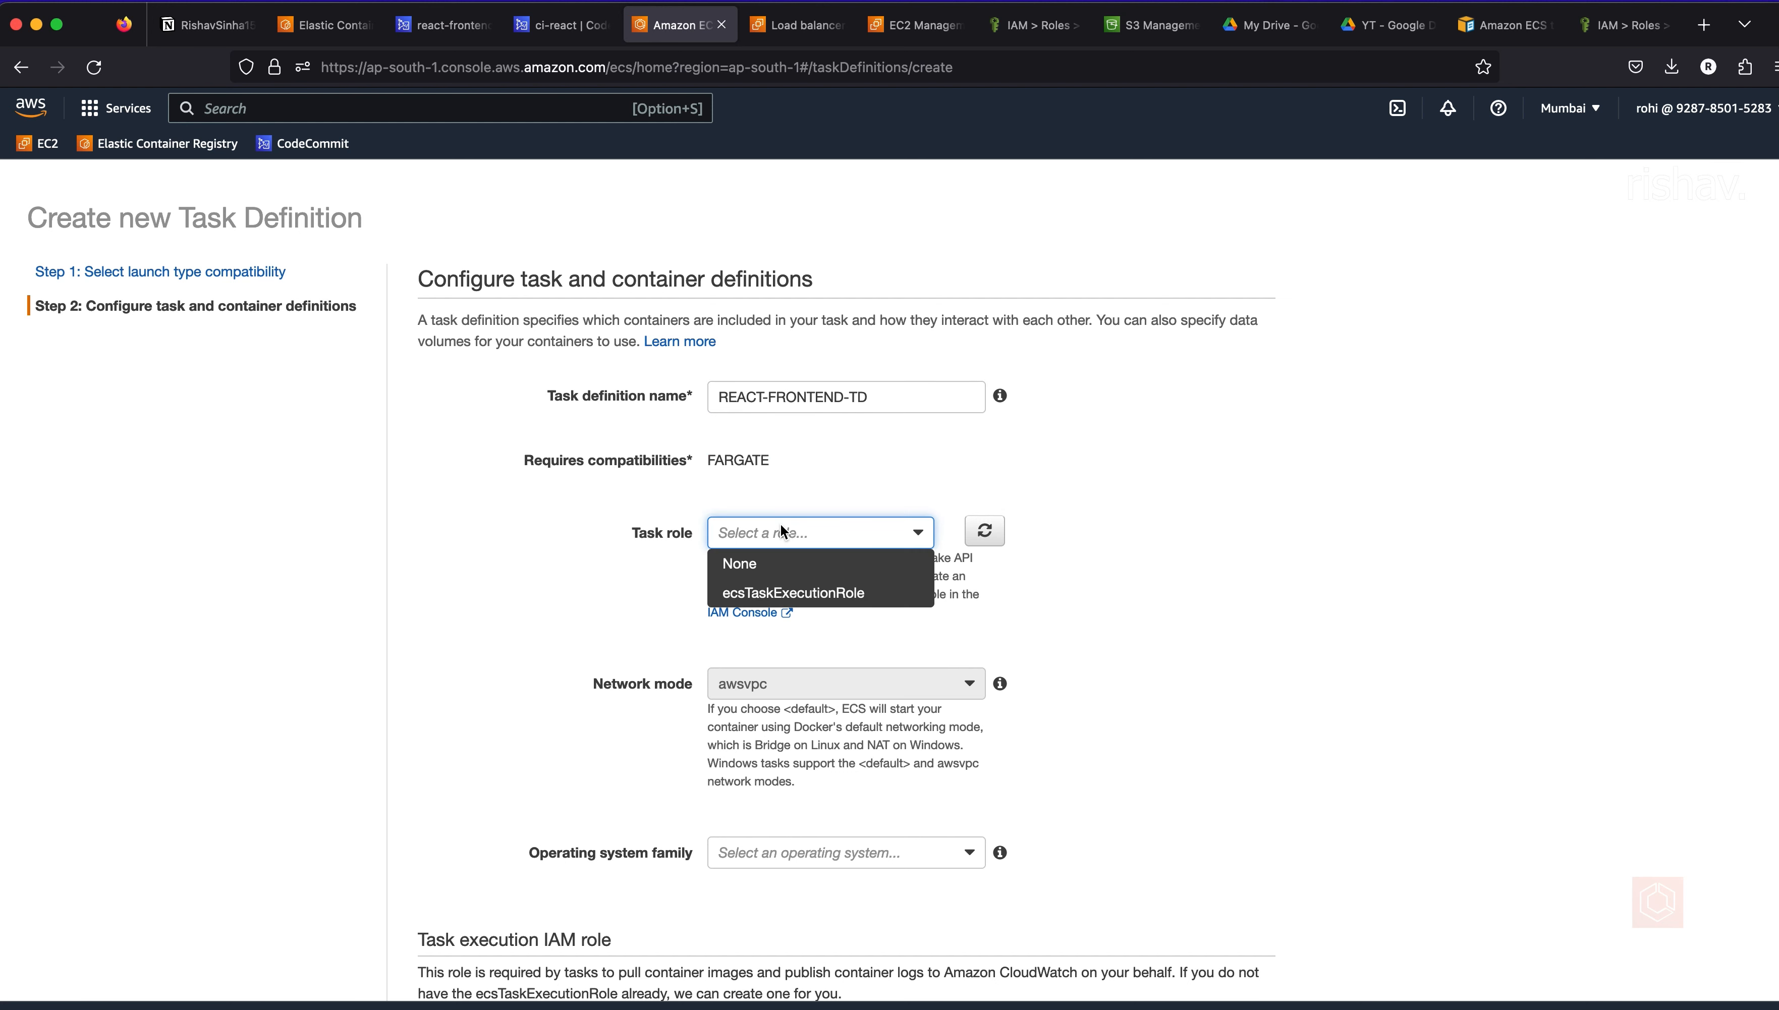
left_click(793, 593)
- Set the task definition's operating system family to Linux
scroll(863, 618, "down", 3)
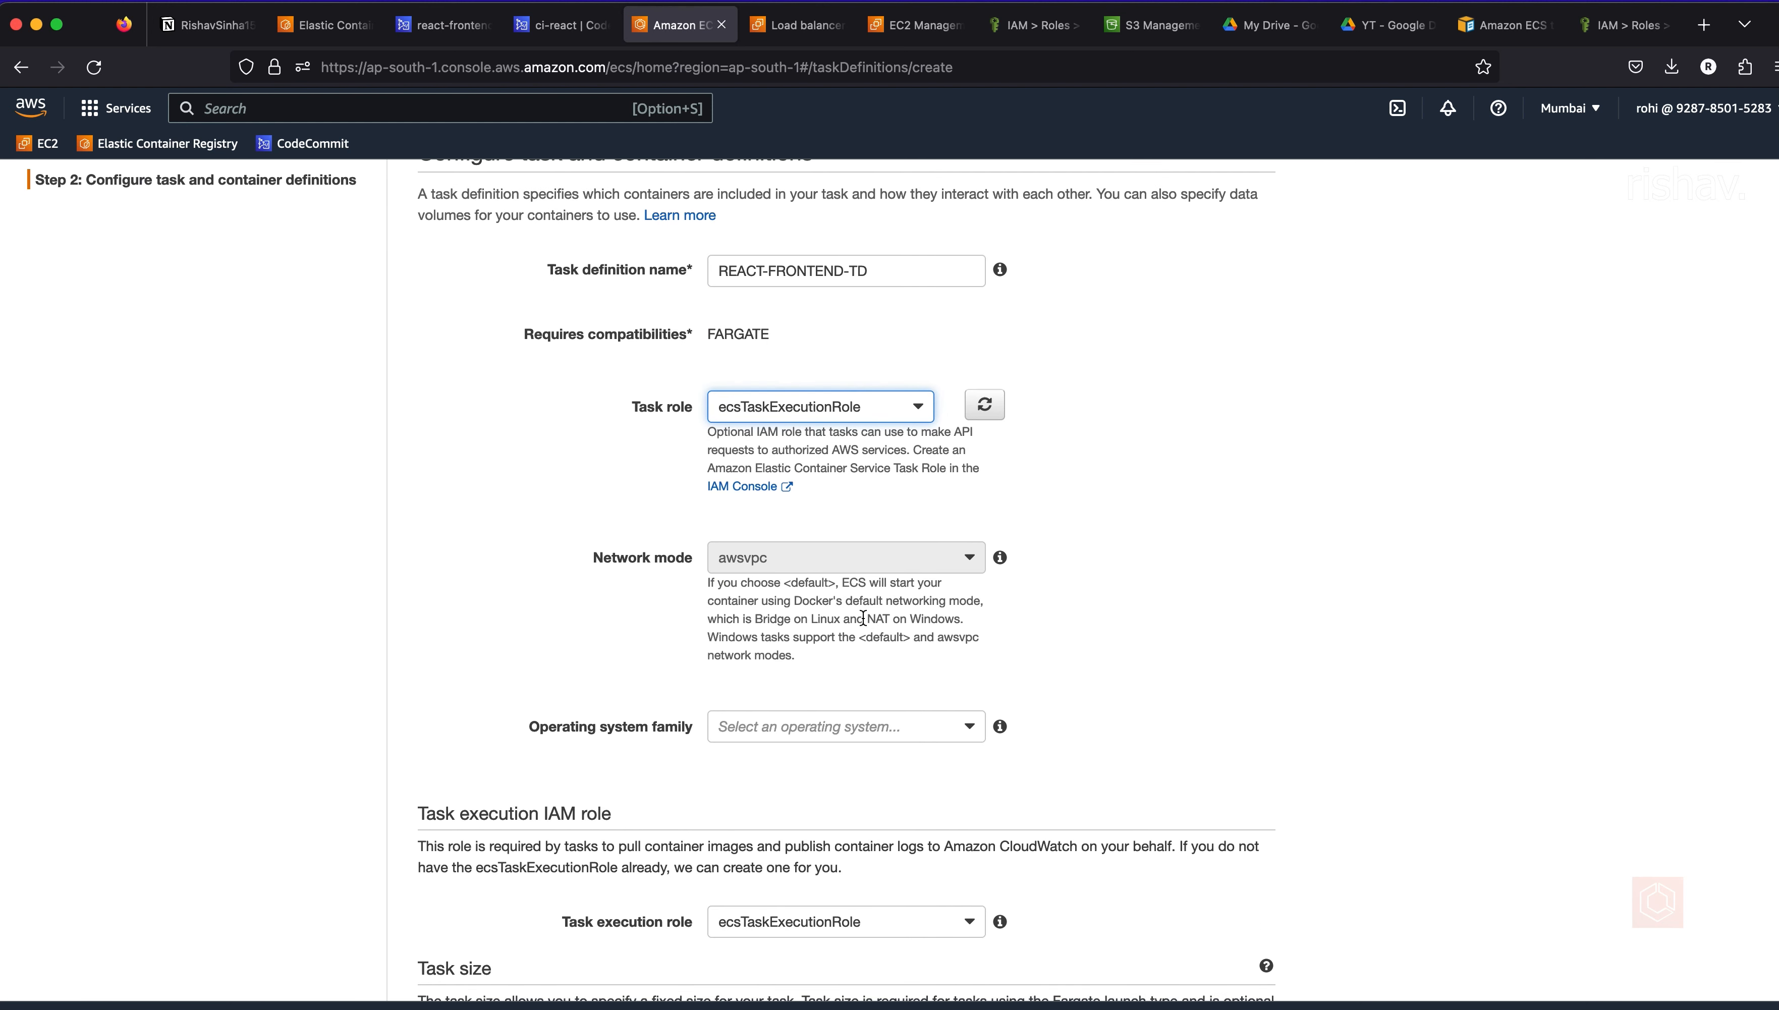
scroll(863, 618, "down", 3)
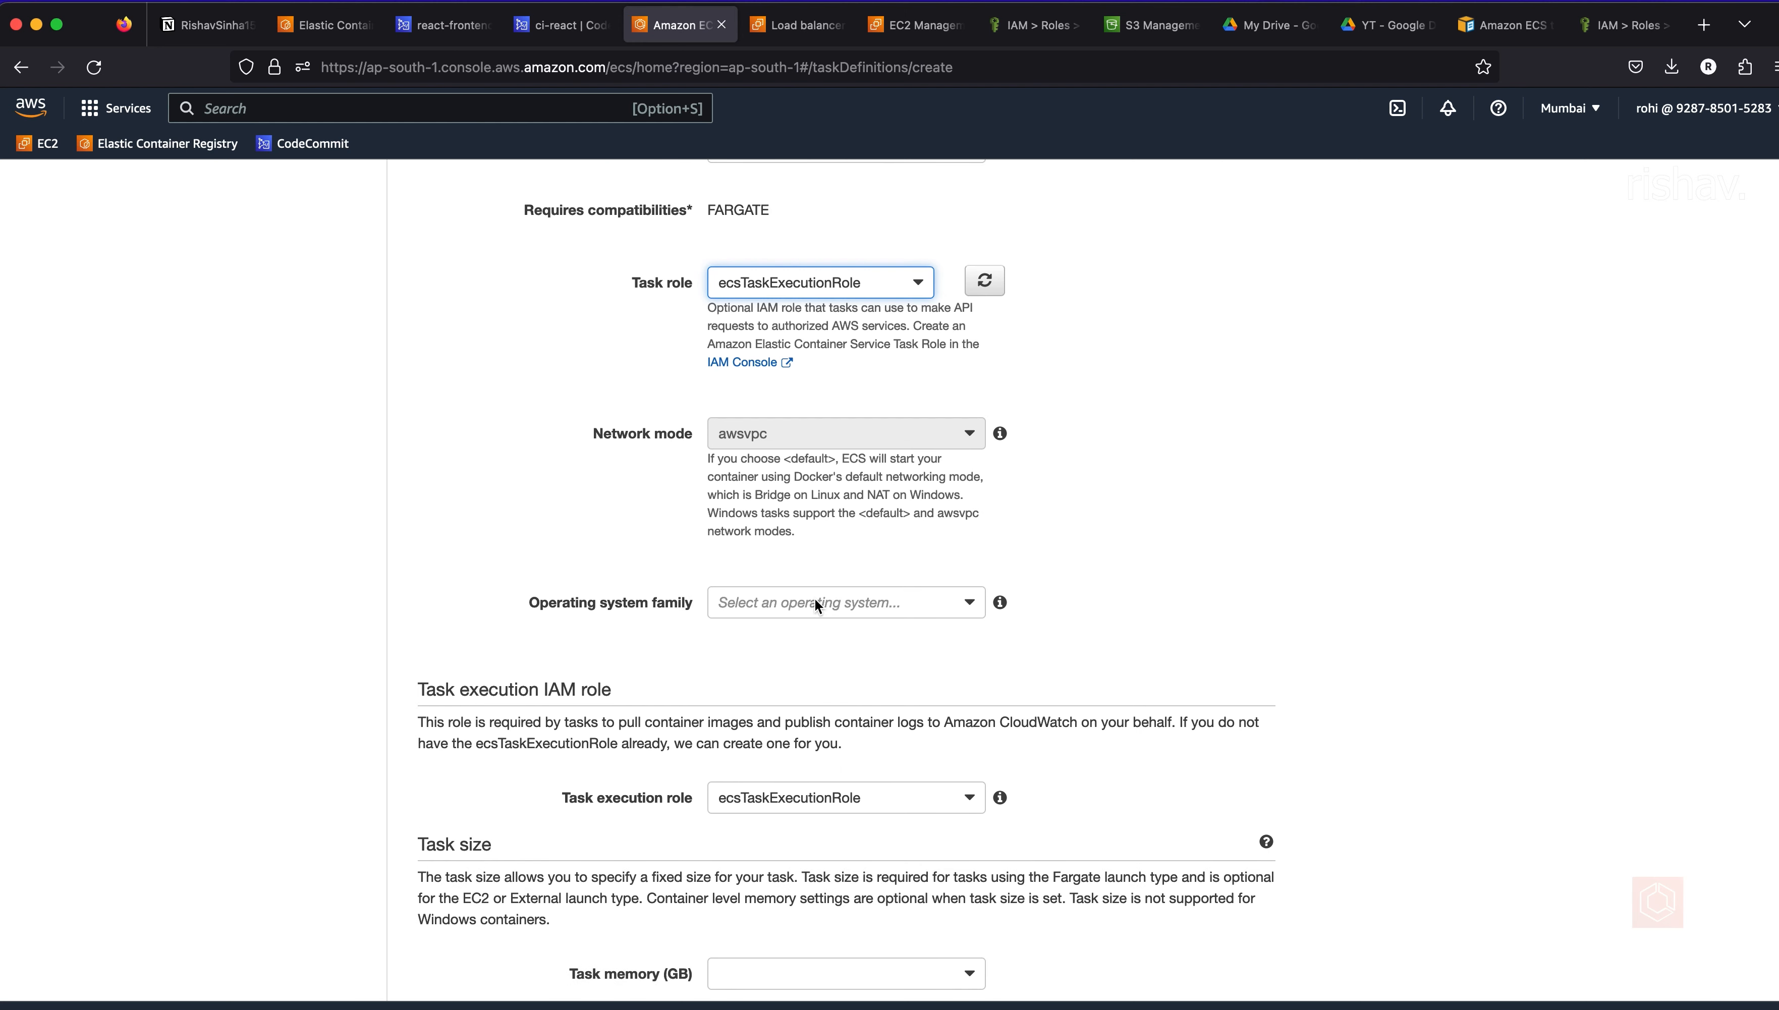
left_click(816, 602)
left_click(791, 634)
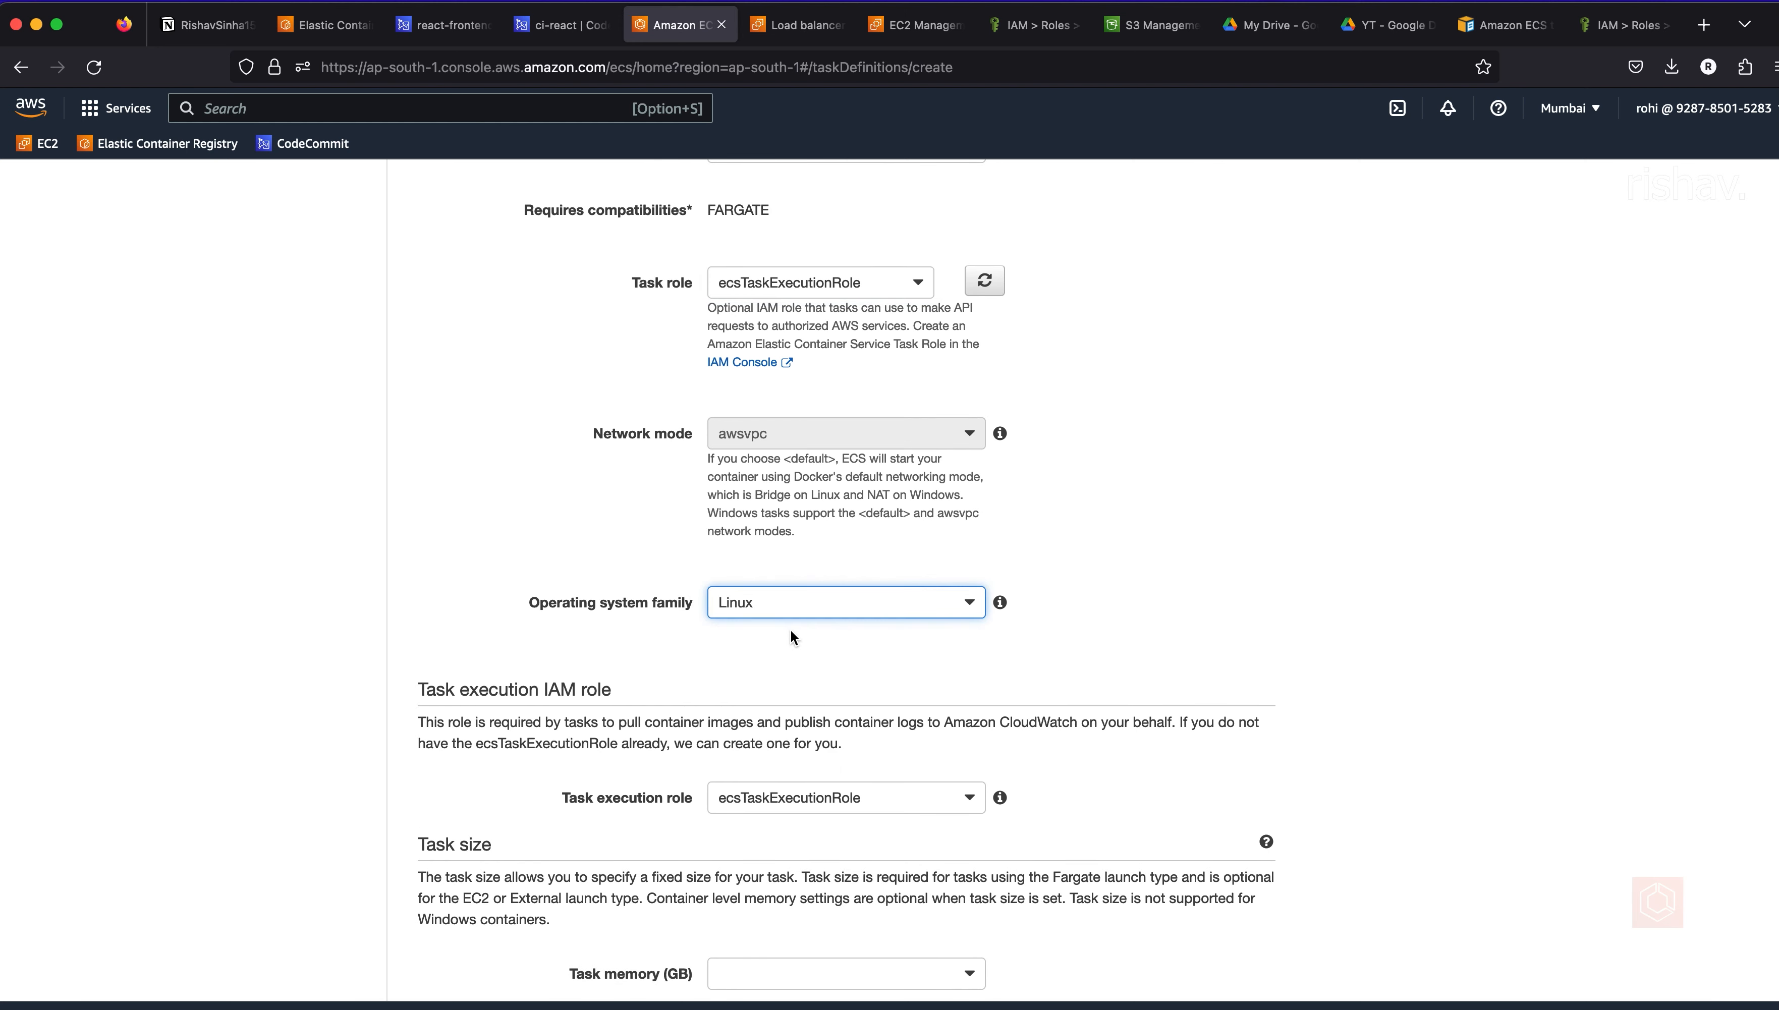
- Set the task size to 1GB of memory and 0.25 vCPU
scroll(791, 636, "down", 5)
scroll(798, 662, "down", 4)
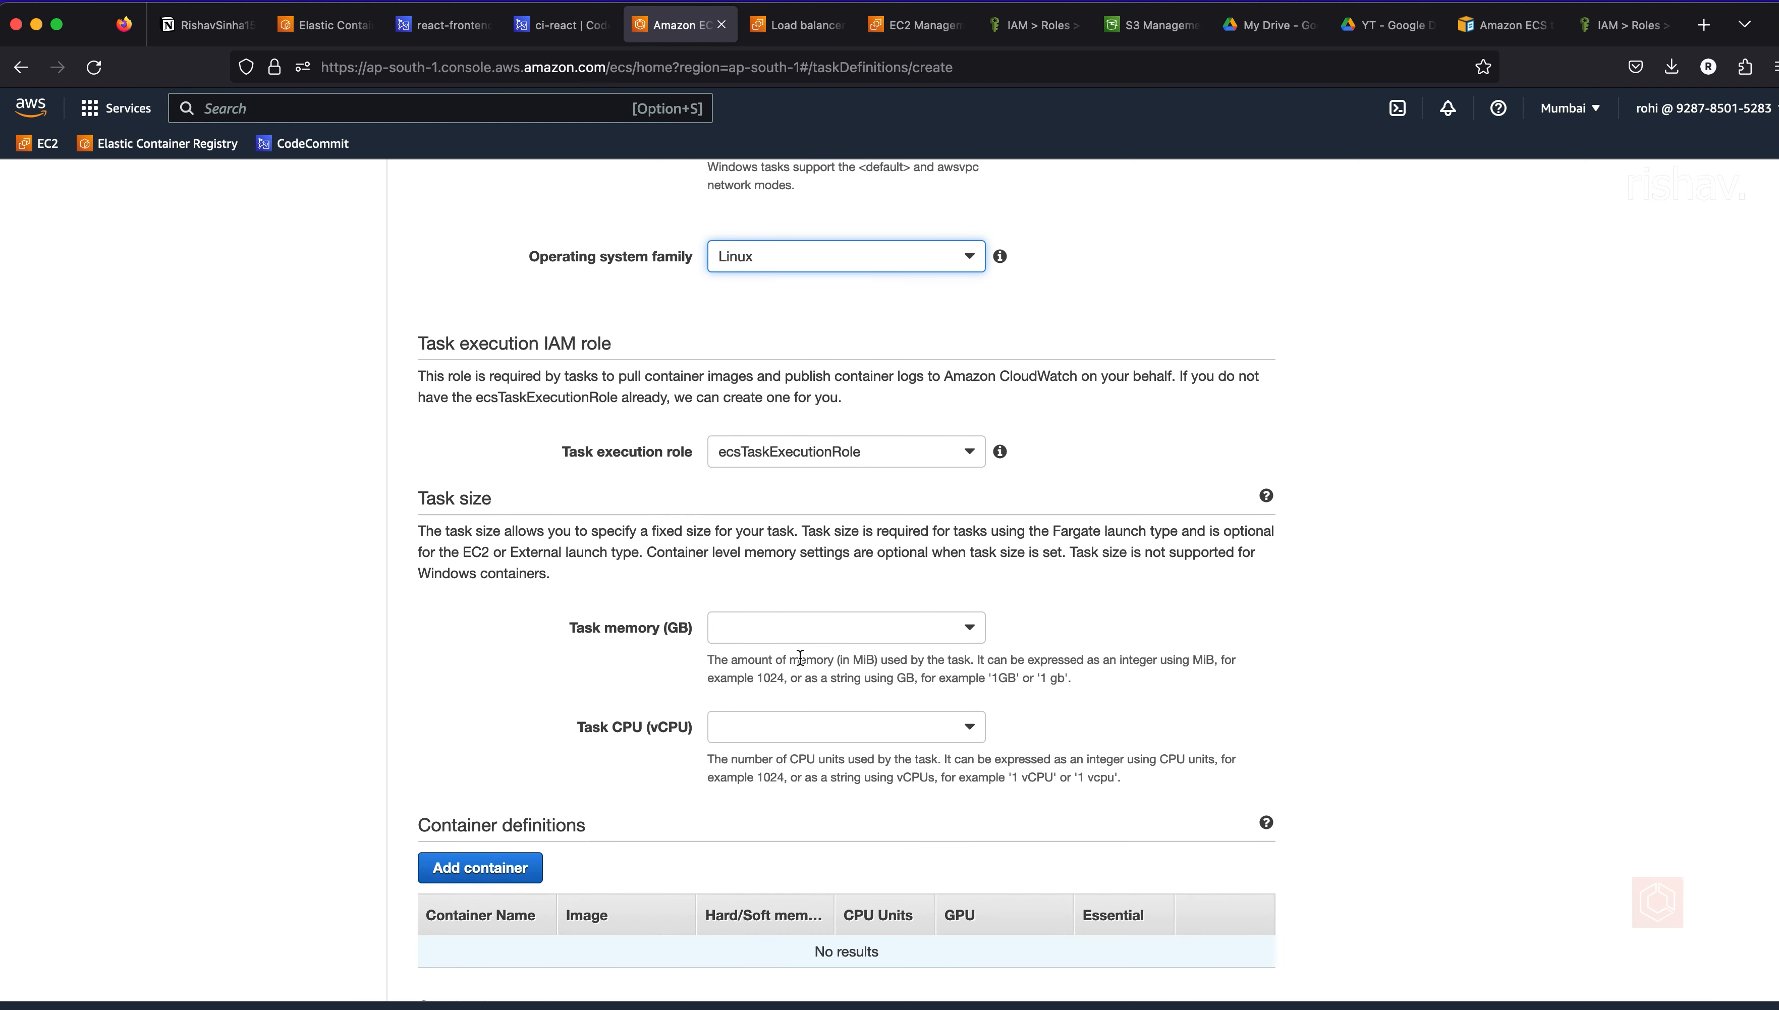
left_click(836, 627)
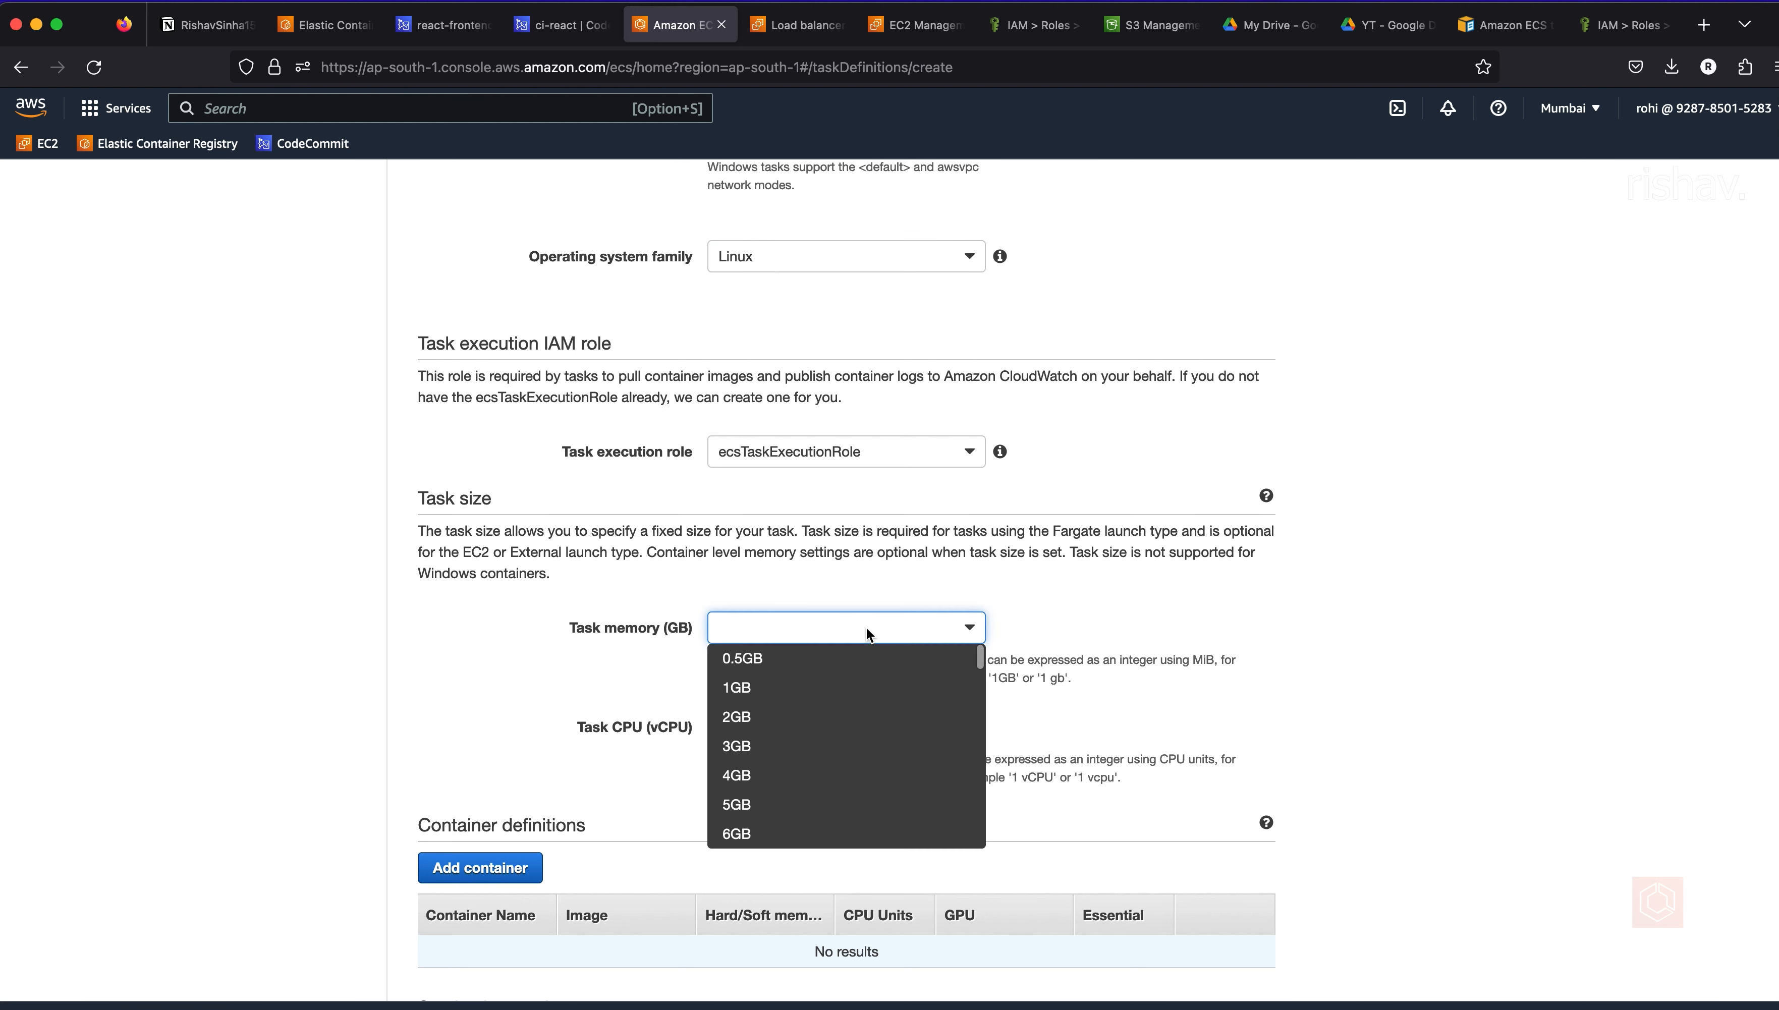
left_click(837, 687)
left_click(771, 727)
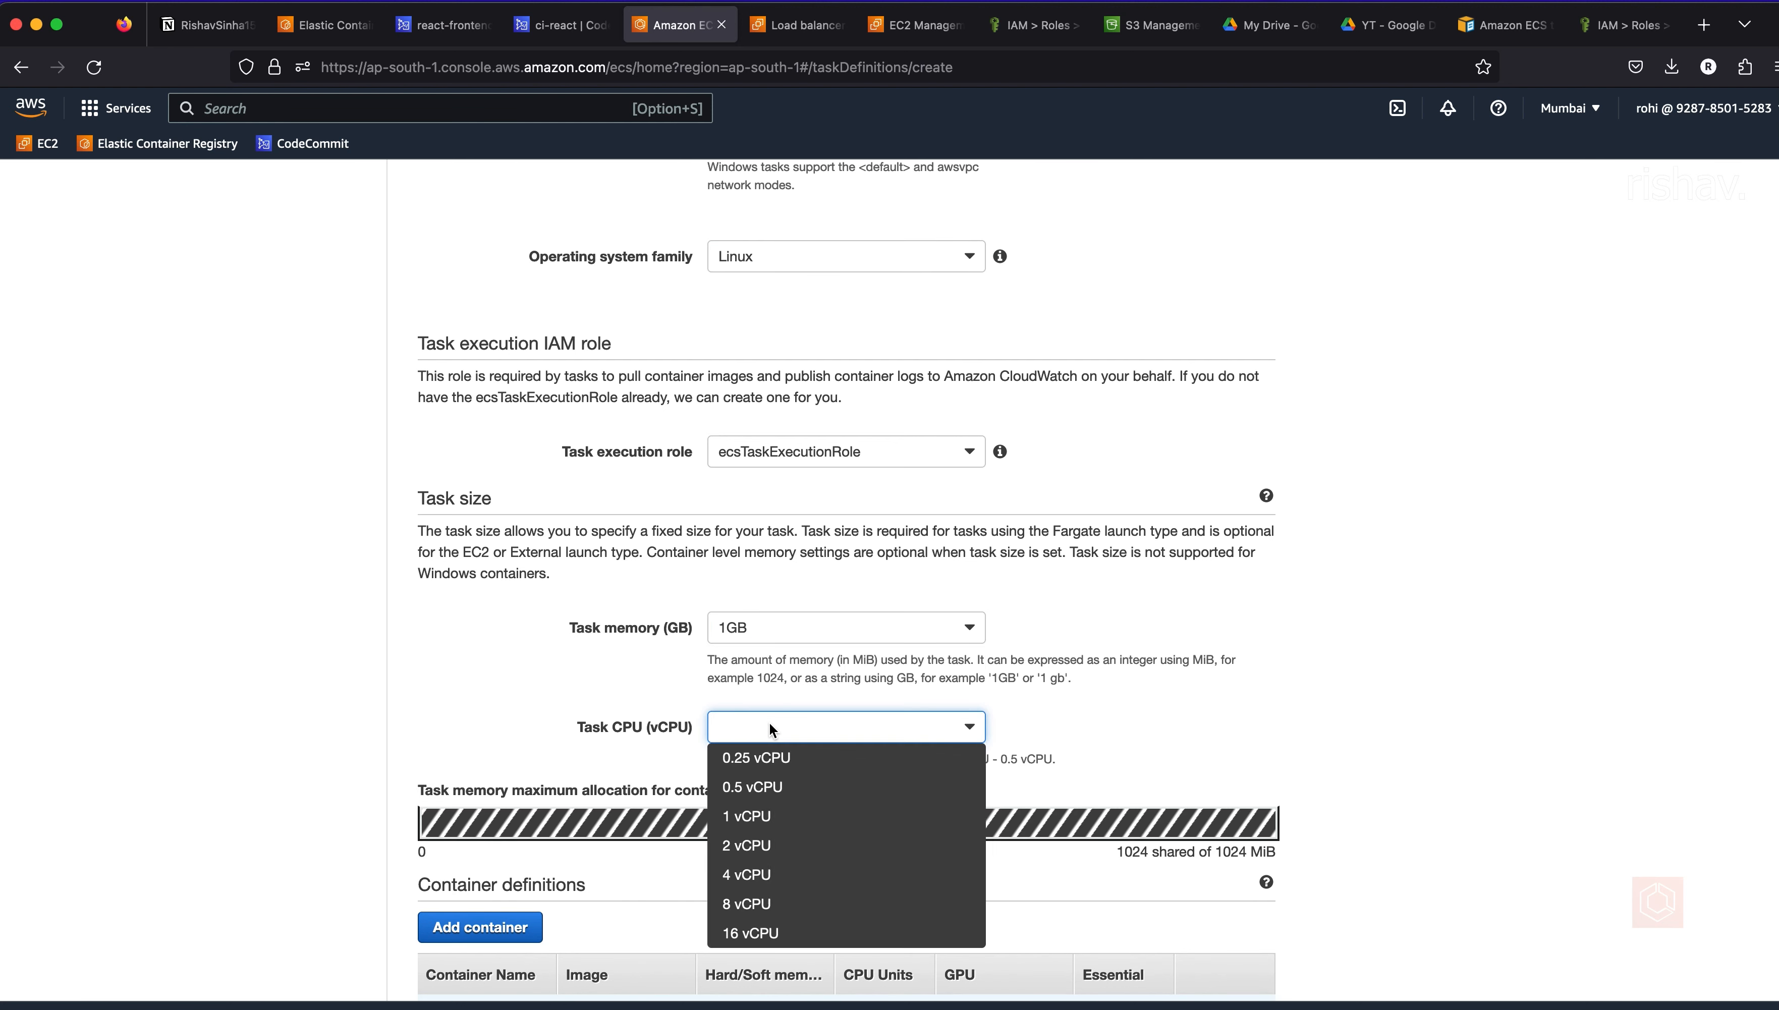
left_click(785, 772)
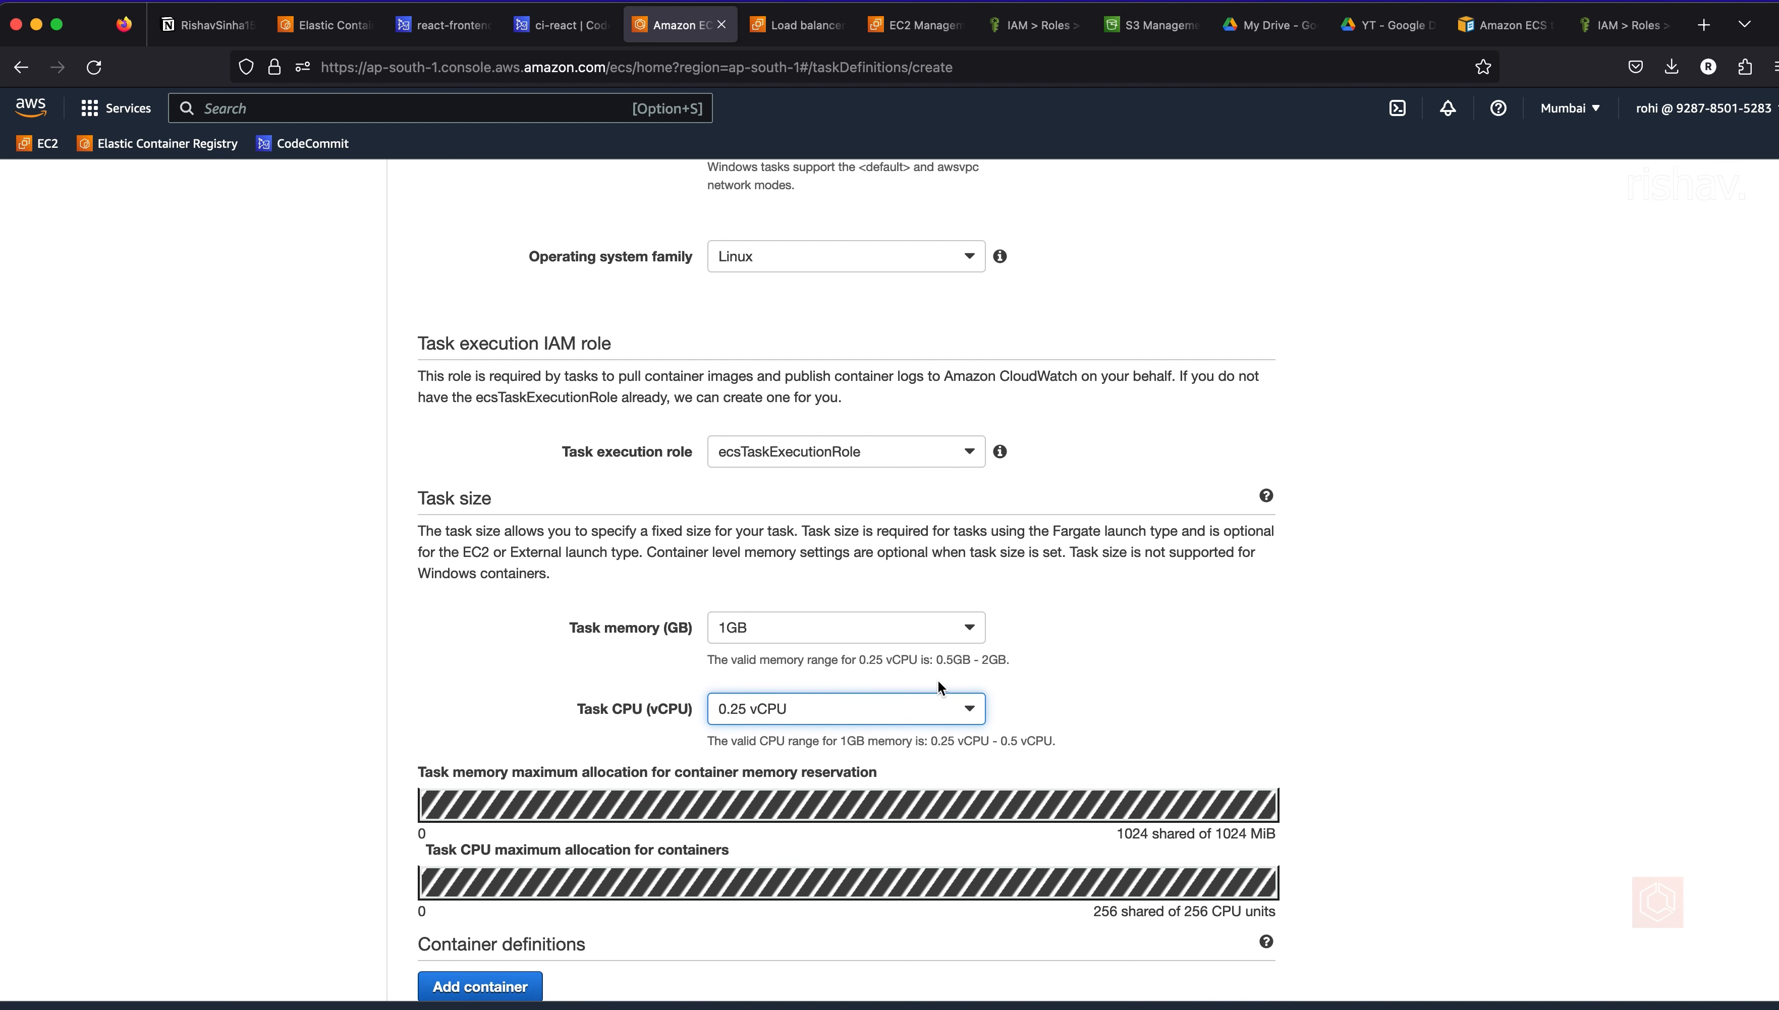
left_click(1139, 683)
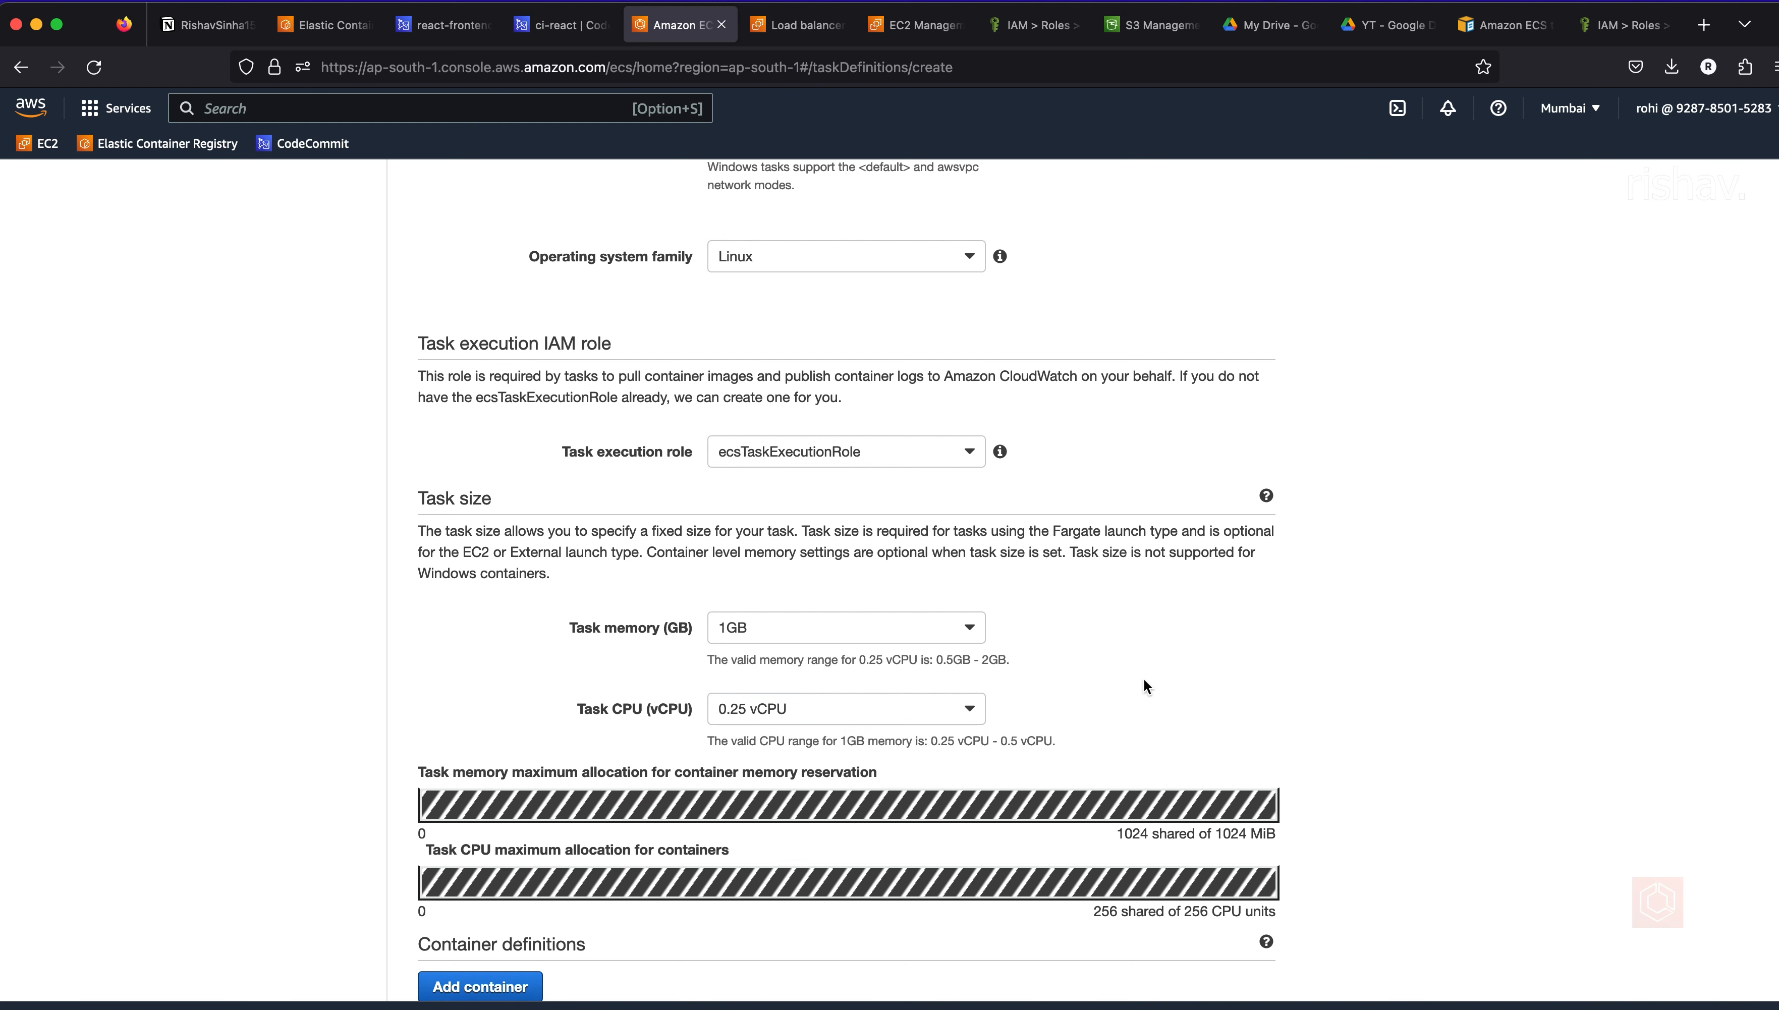
- Start adding a container to the task definition and name it after the ECR repository, ci-react-application
scroll(1144, 686, "down", 4)
left_click(512, 713)
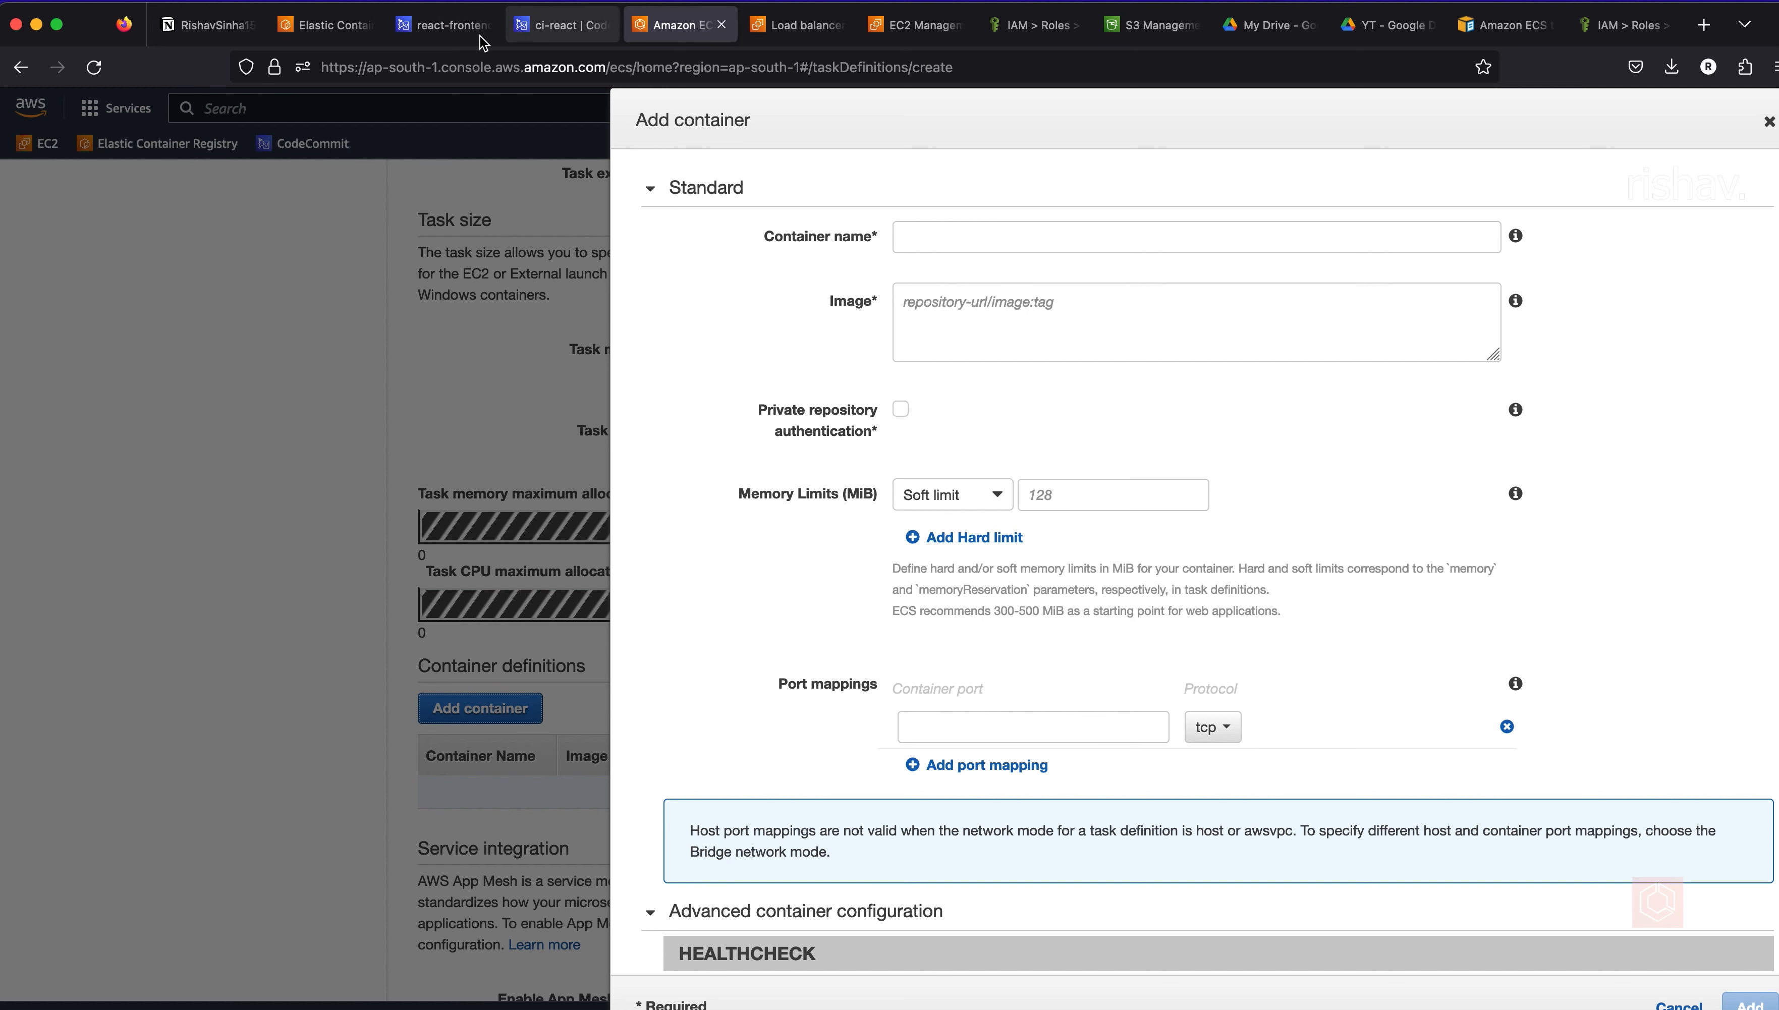
left_click(319, 34)
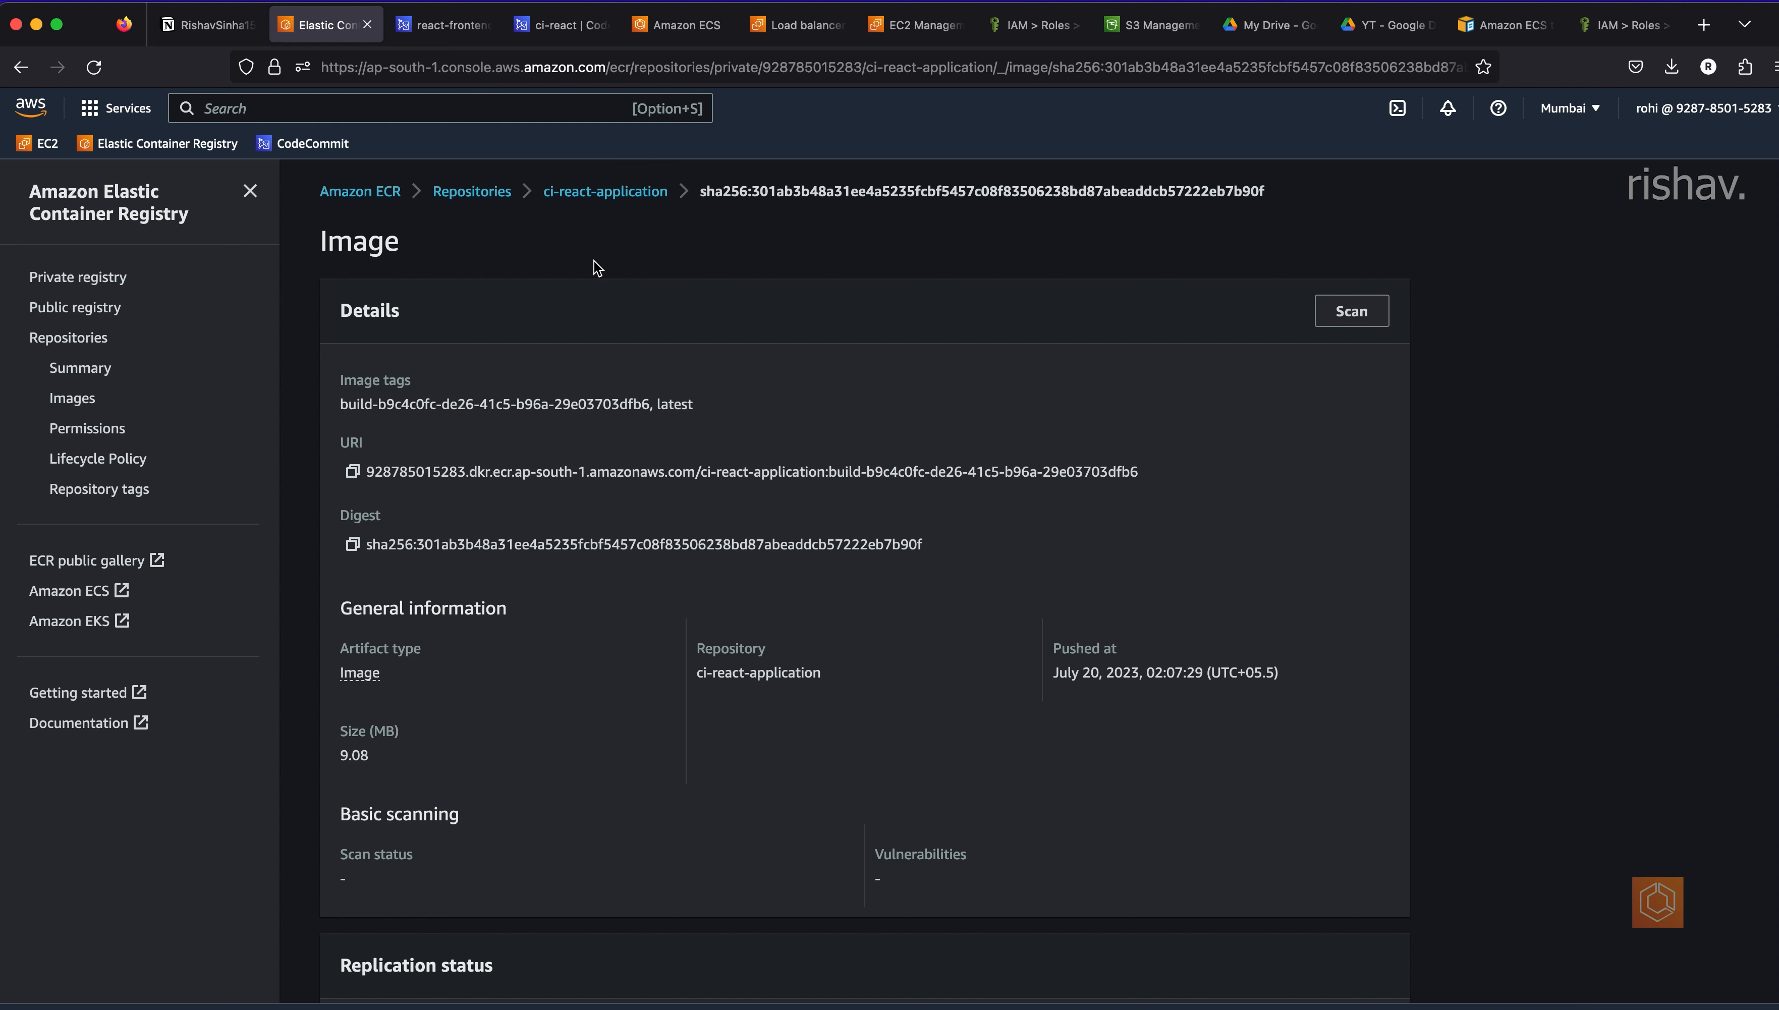
left_click_drag(682, 191, 541, 191)
key("super+c")
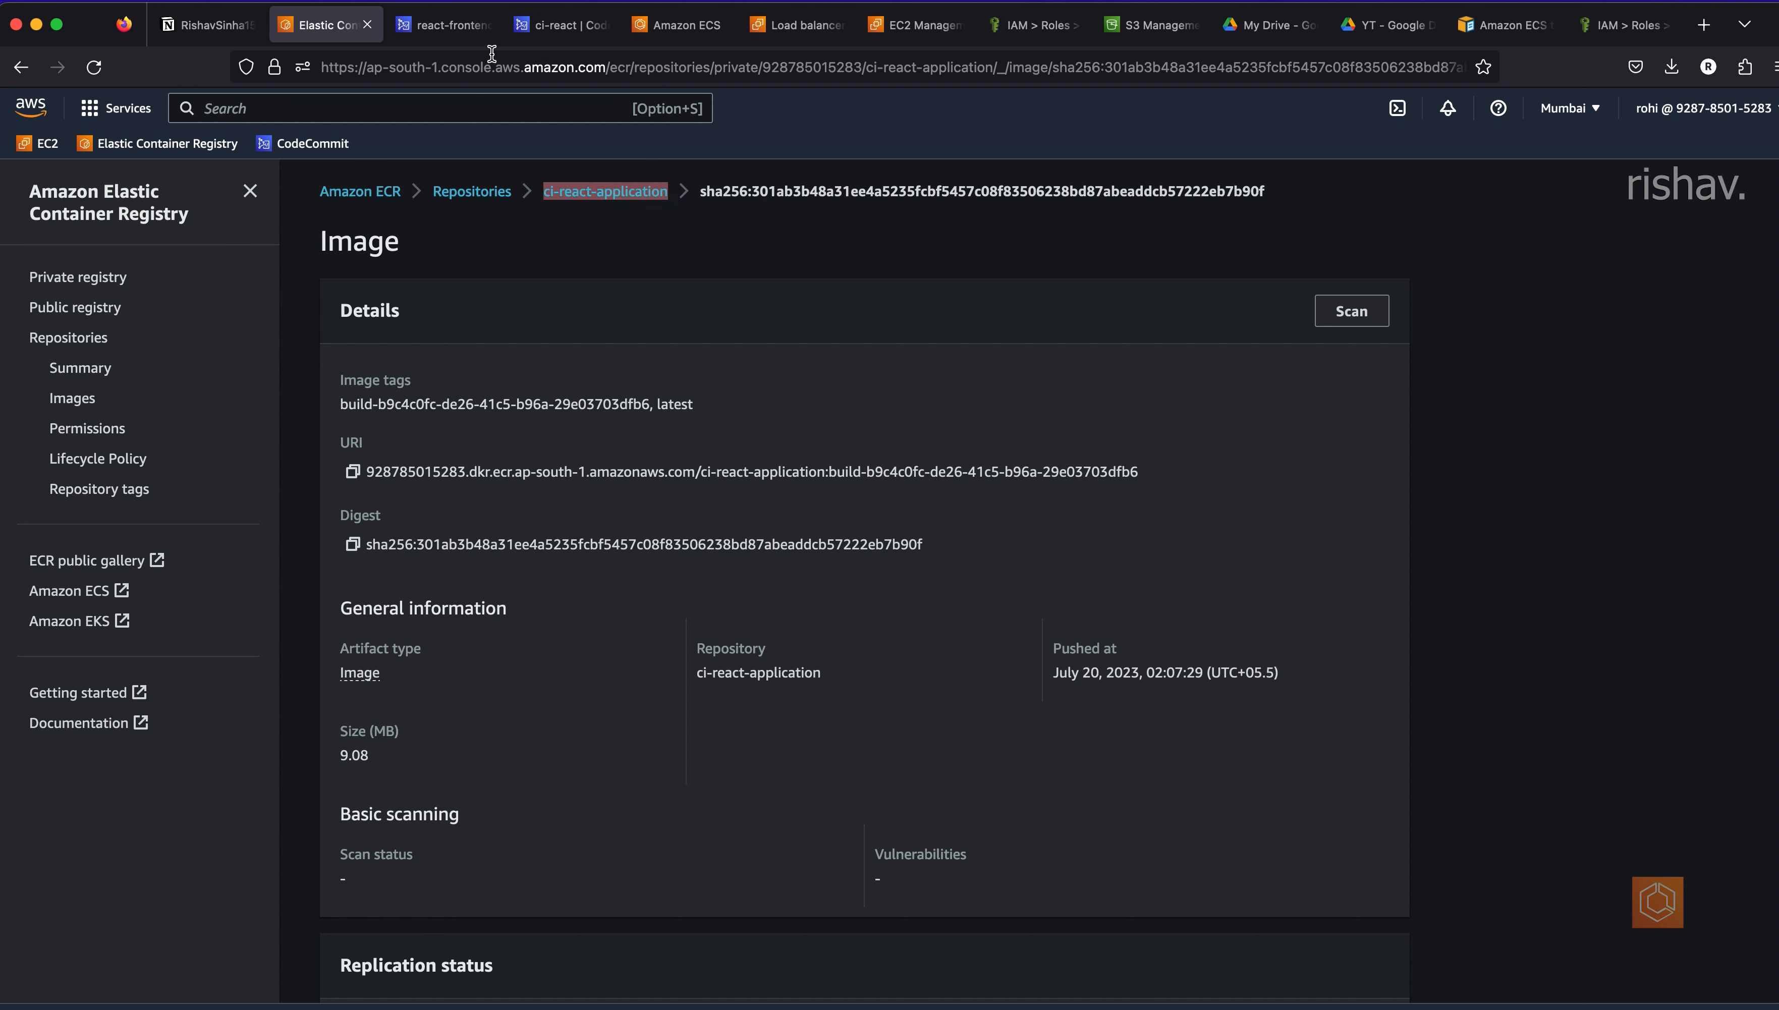
left_click(678, 25)
left_click(958, 237)
key("super+v")
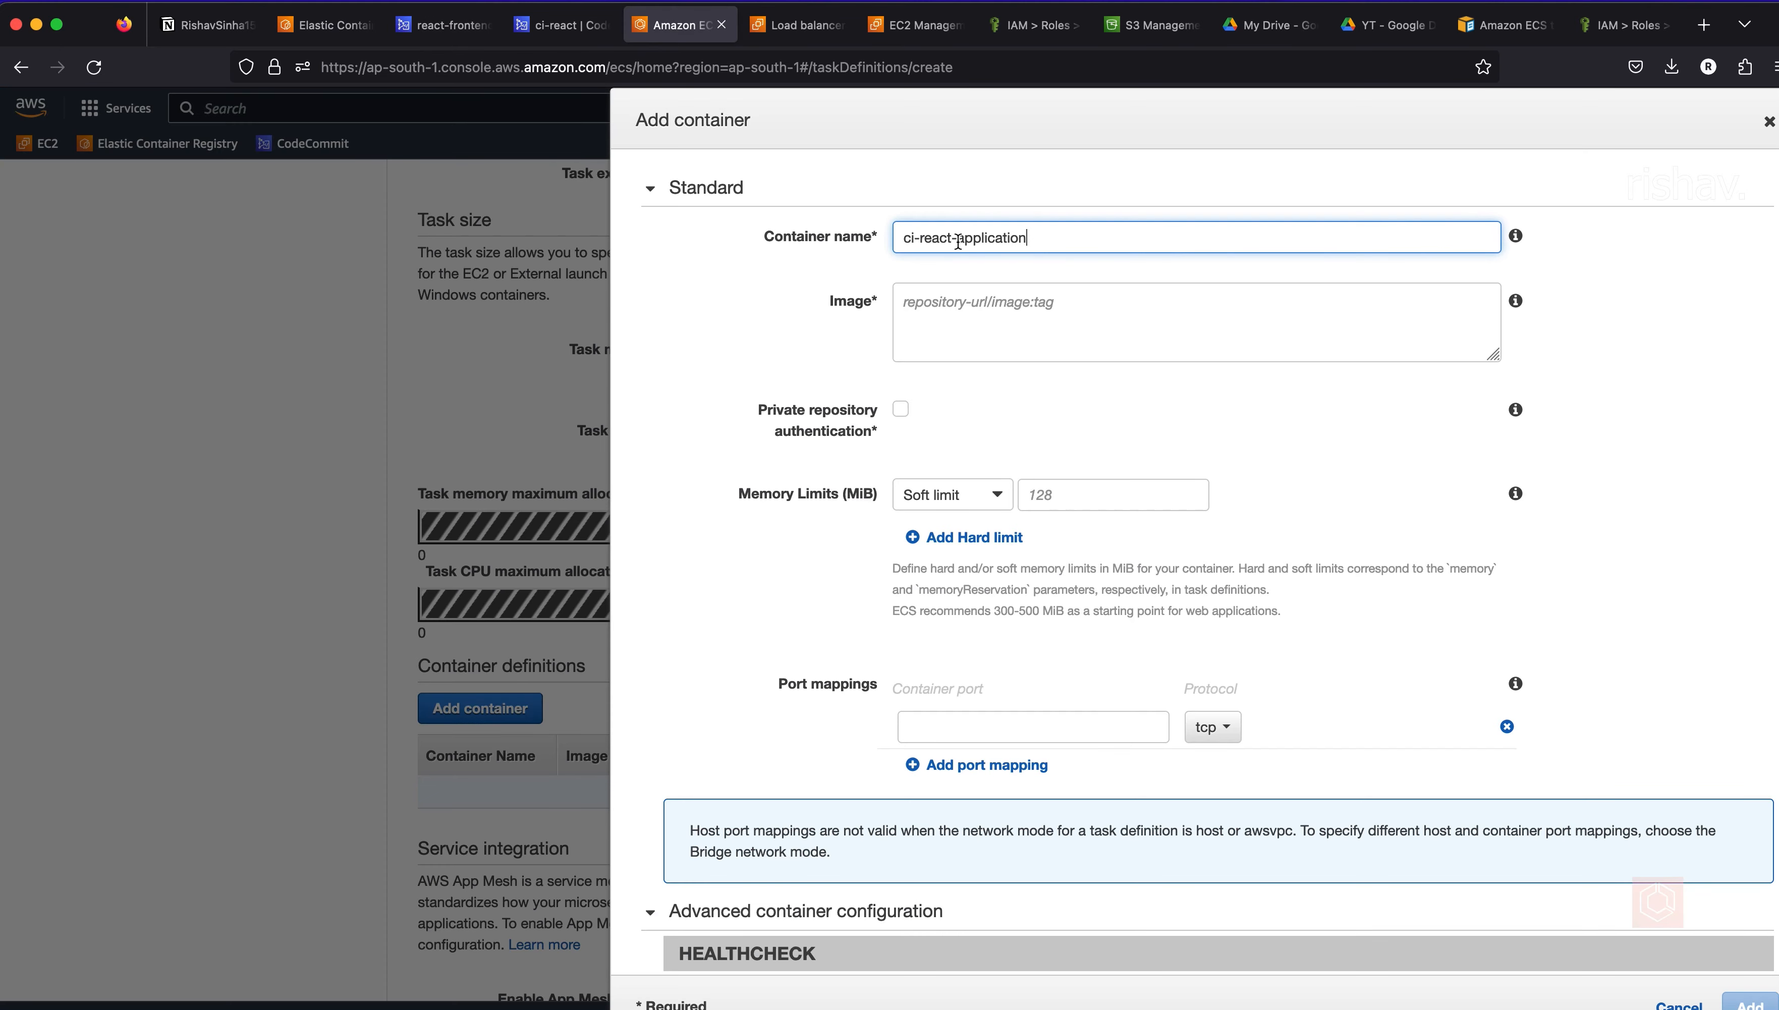
- Set the container's image to the build image URI copied from the ci-react-application ECR image details
left_click(326, 25)
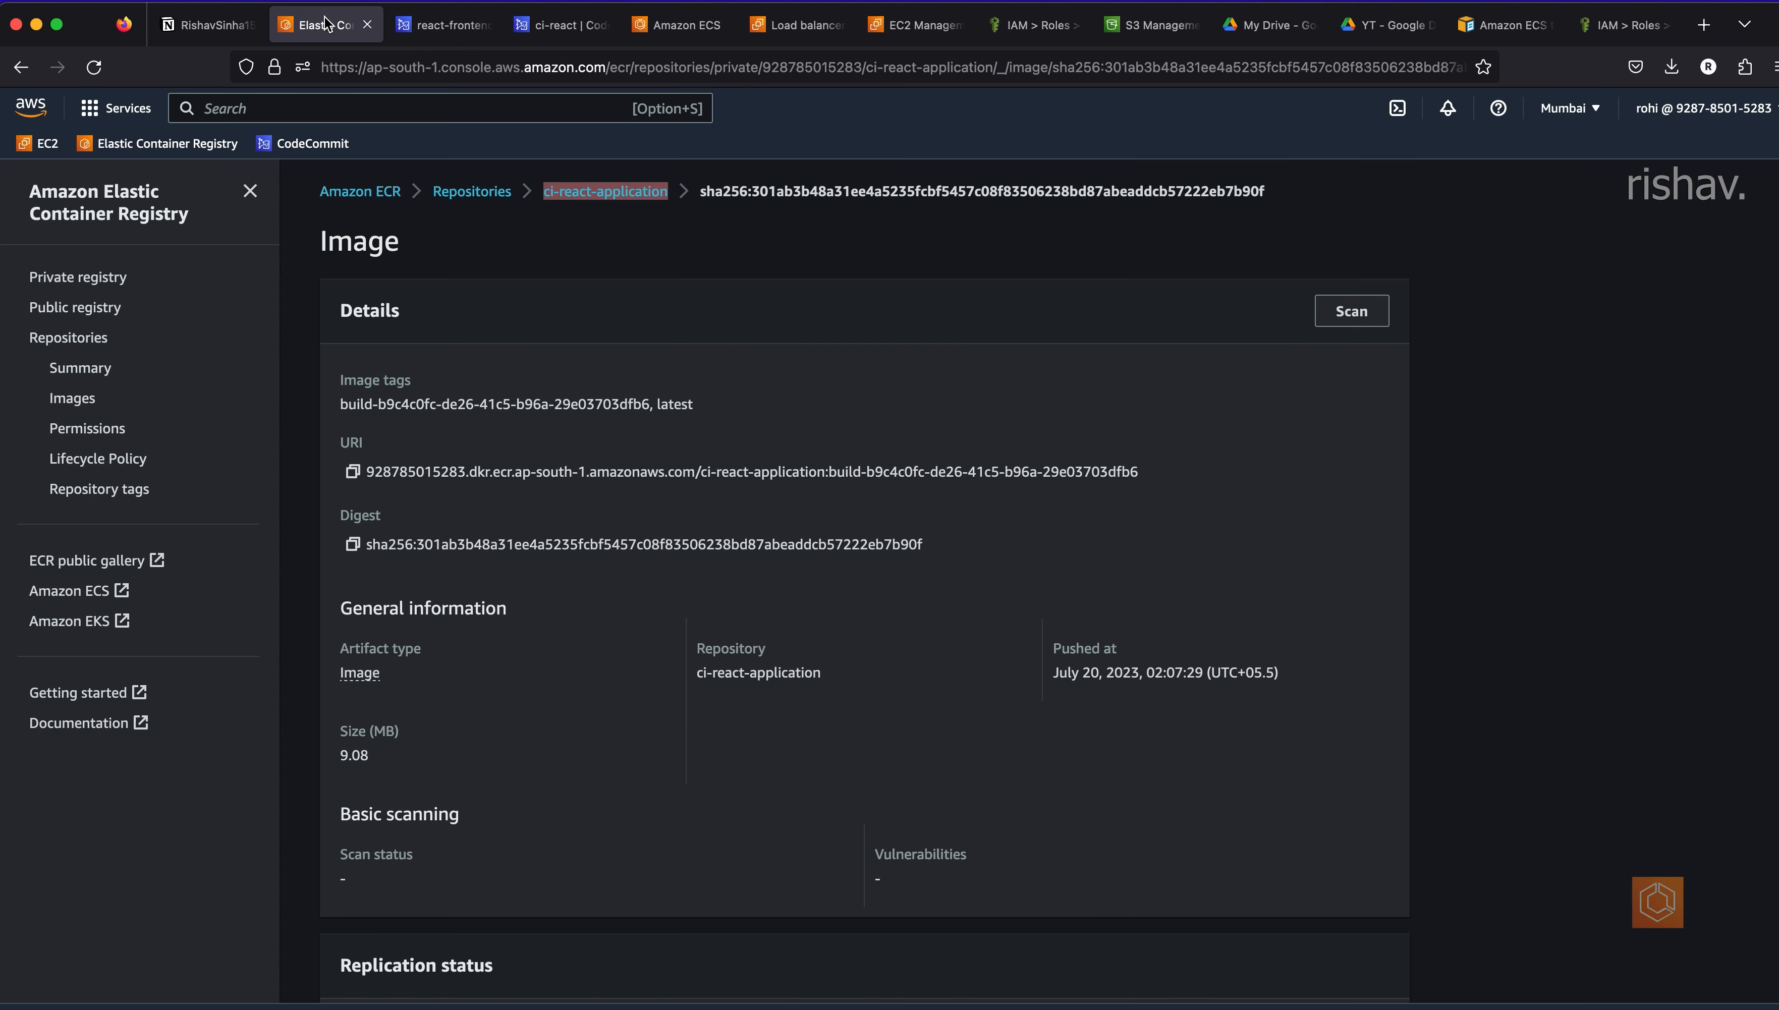
left_click(351, 472)
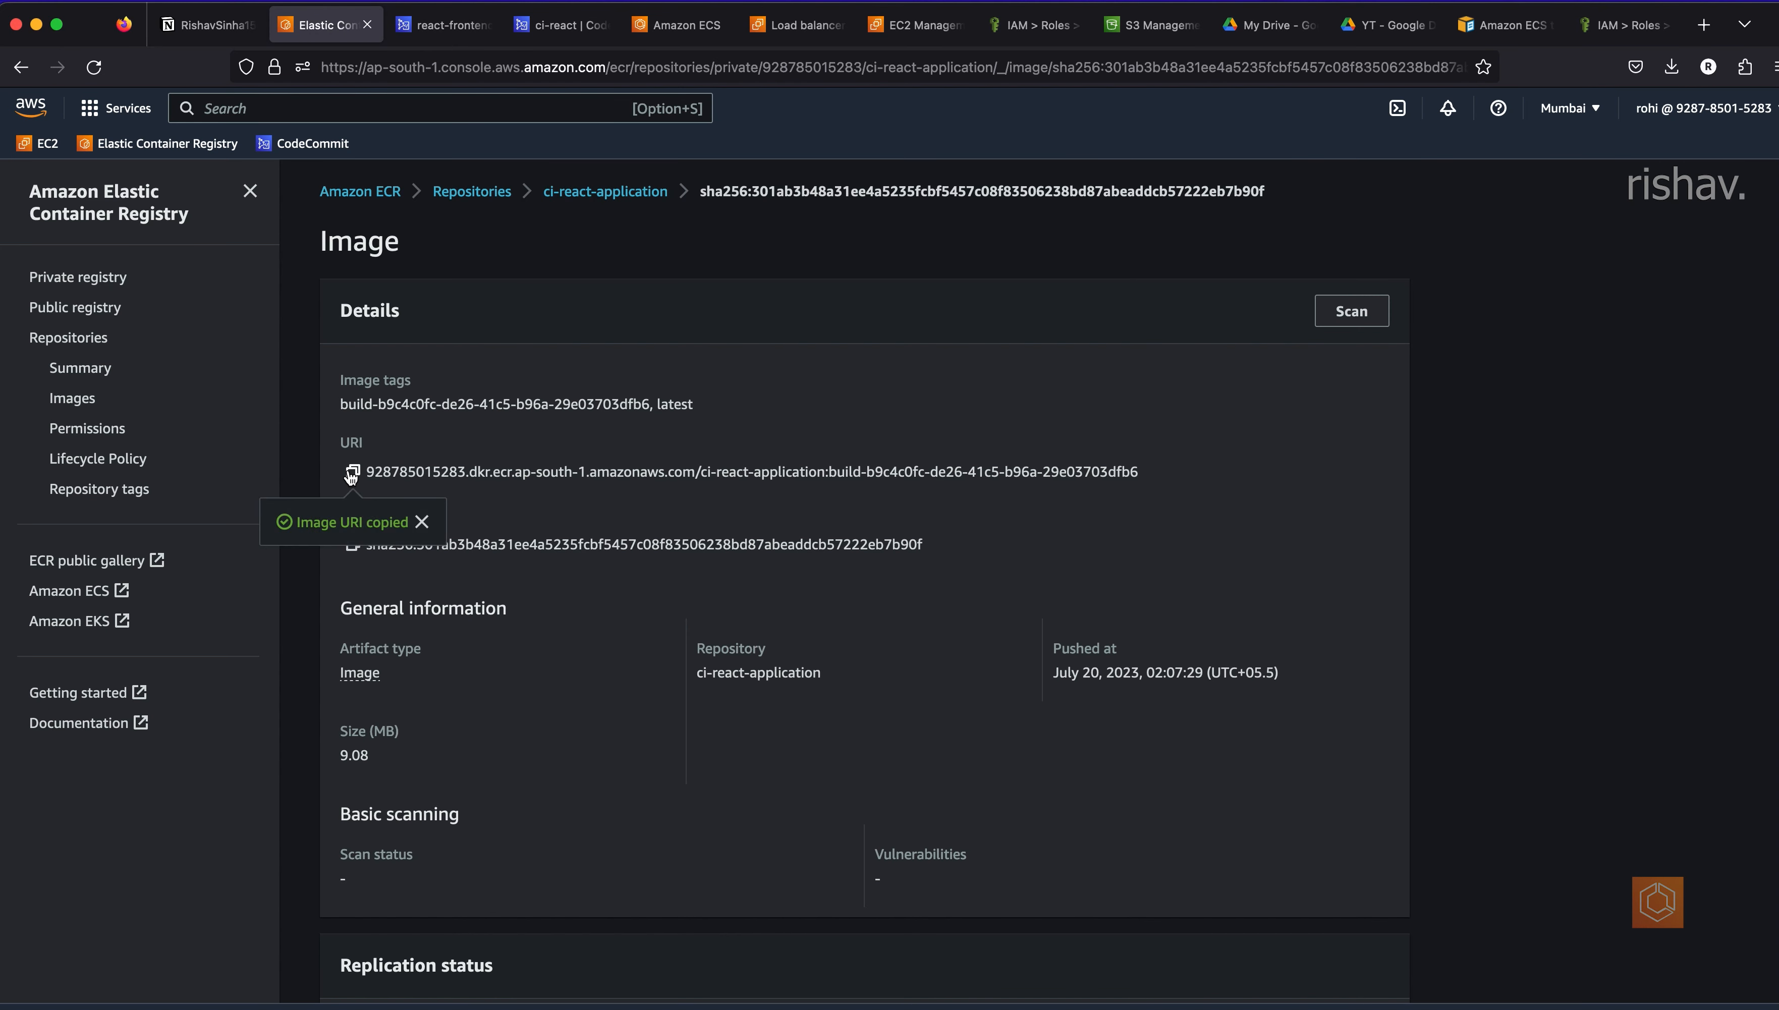
left_click(677, 25)
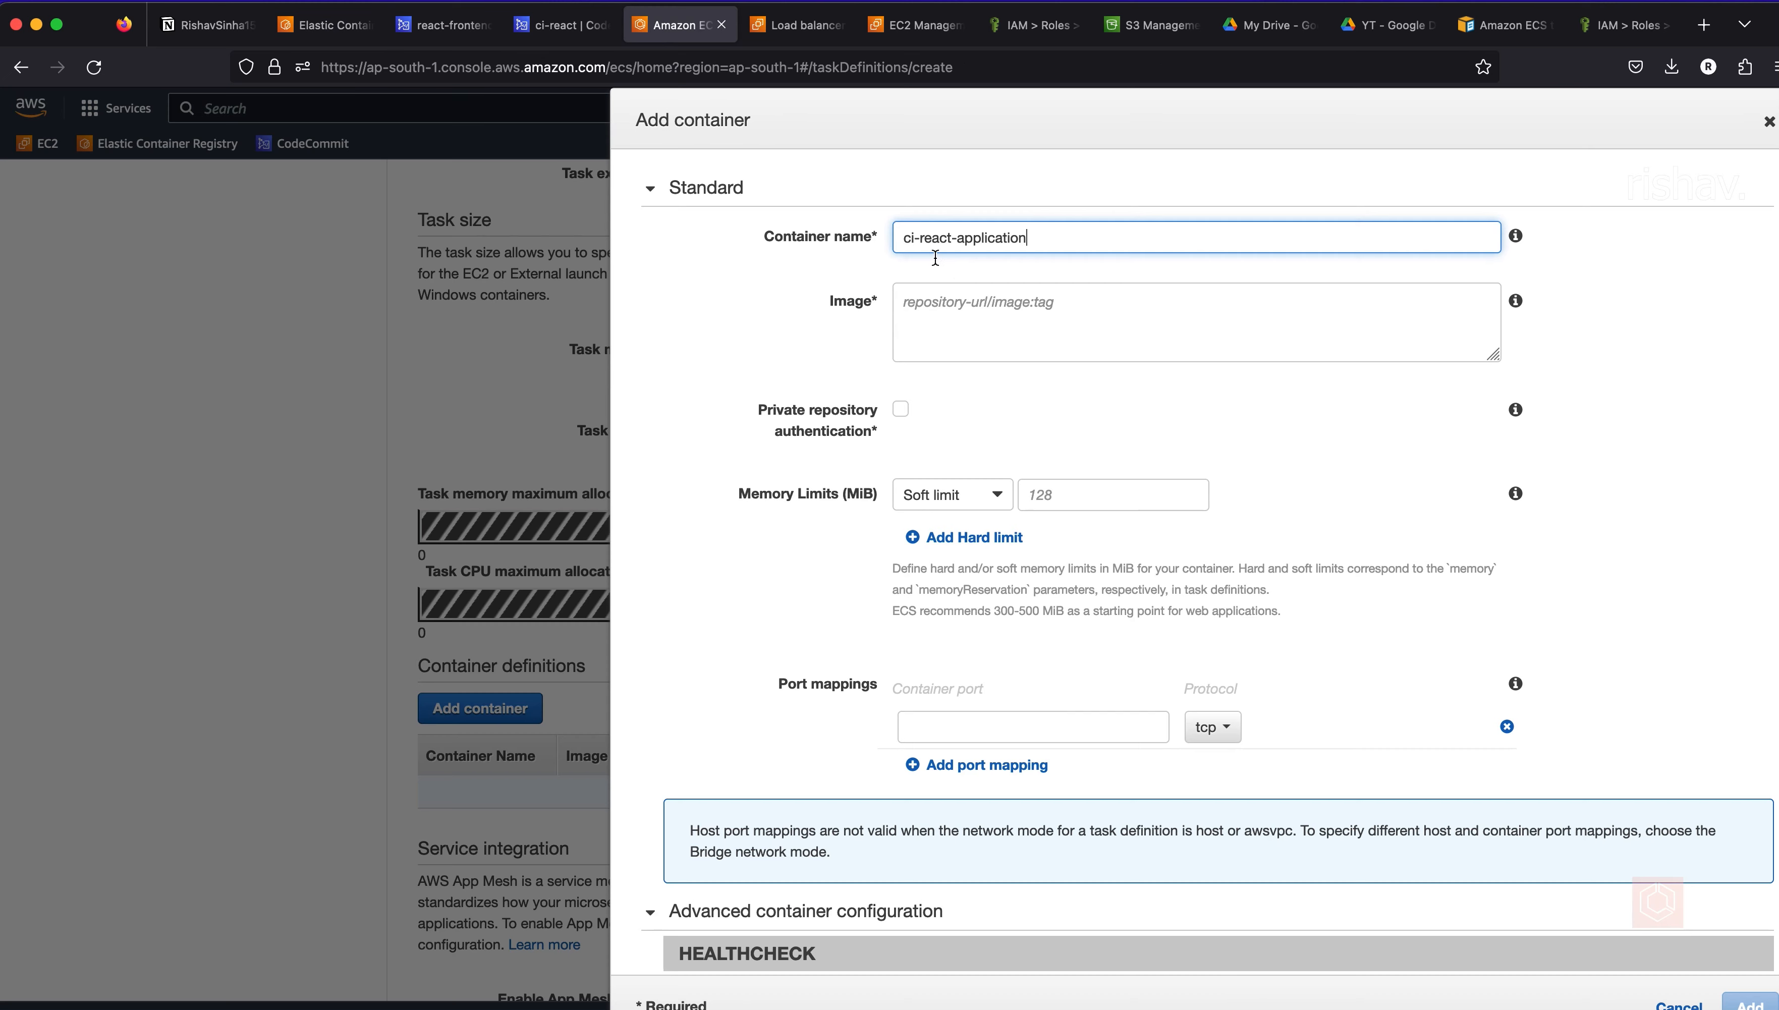
left_click(953, 318)
key("super+v")
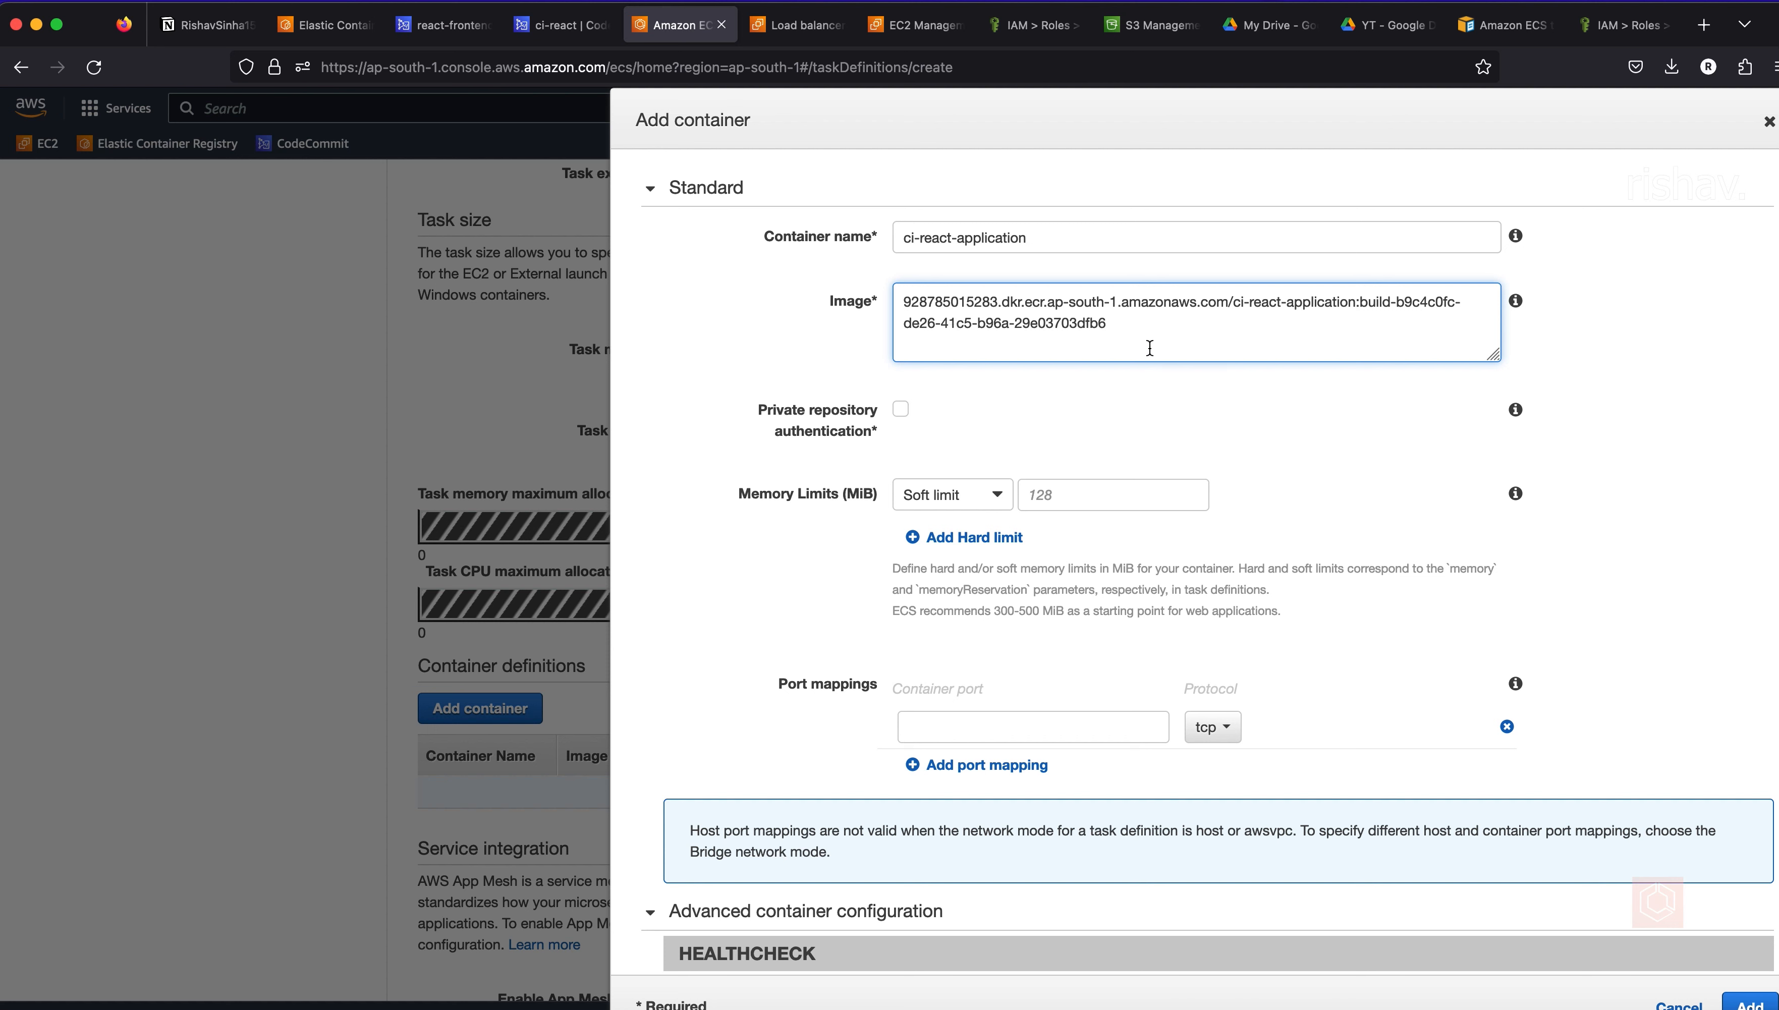
- Map container port 80 over tcp and add the container to the task definition
scroll(960, 527, "down", 3)
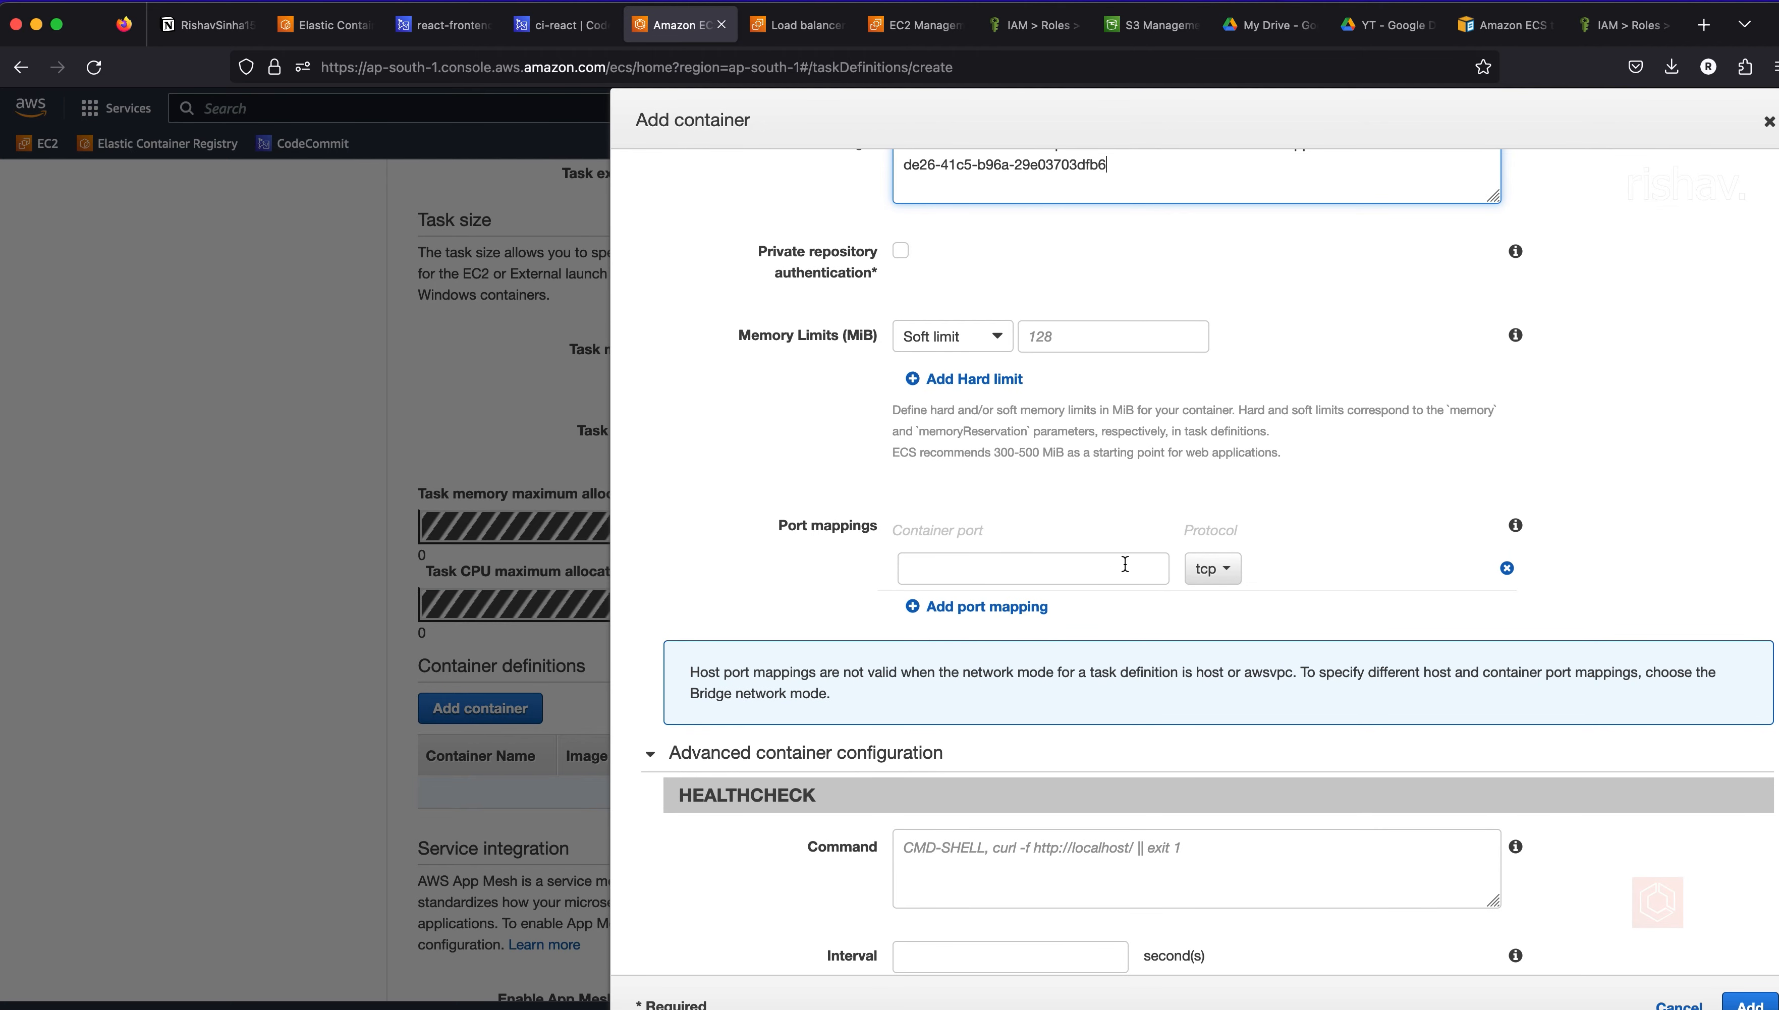
left_click(1054, 572)
type("80")
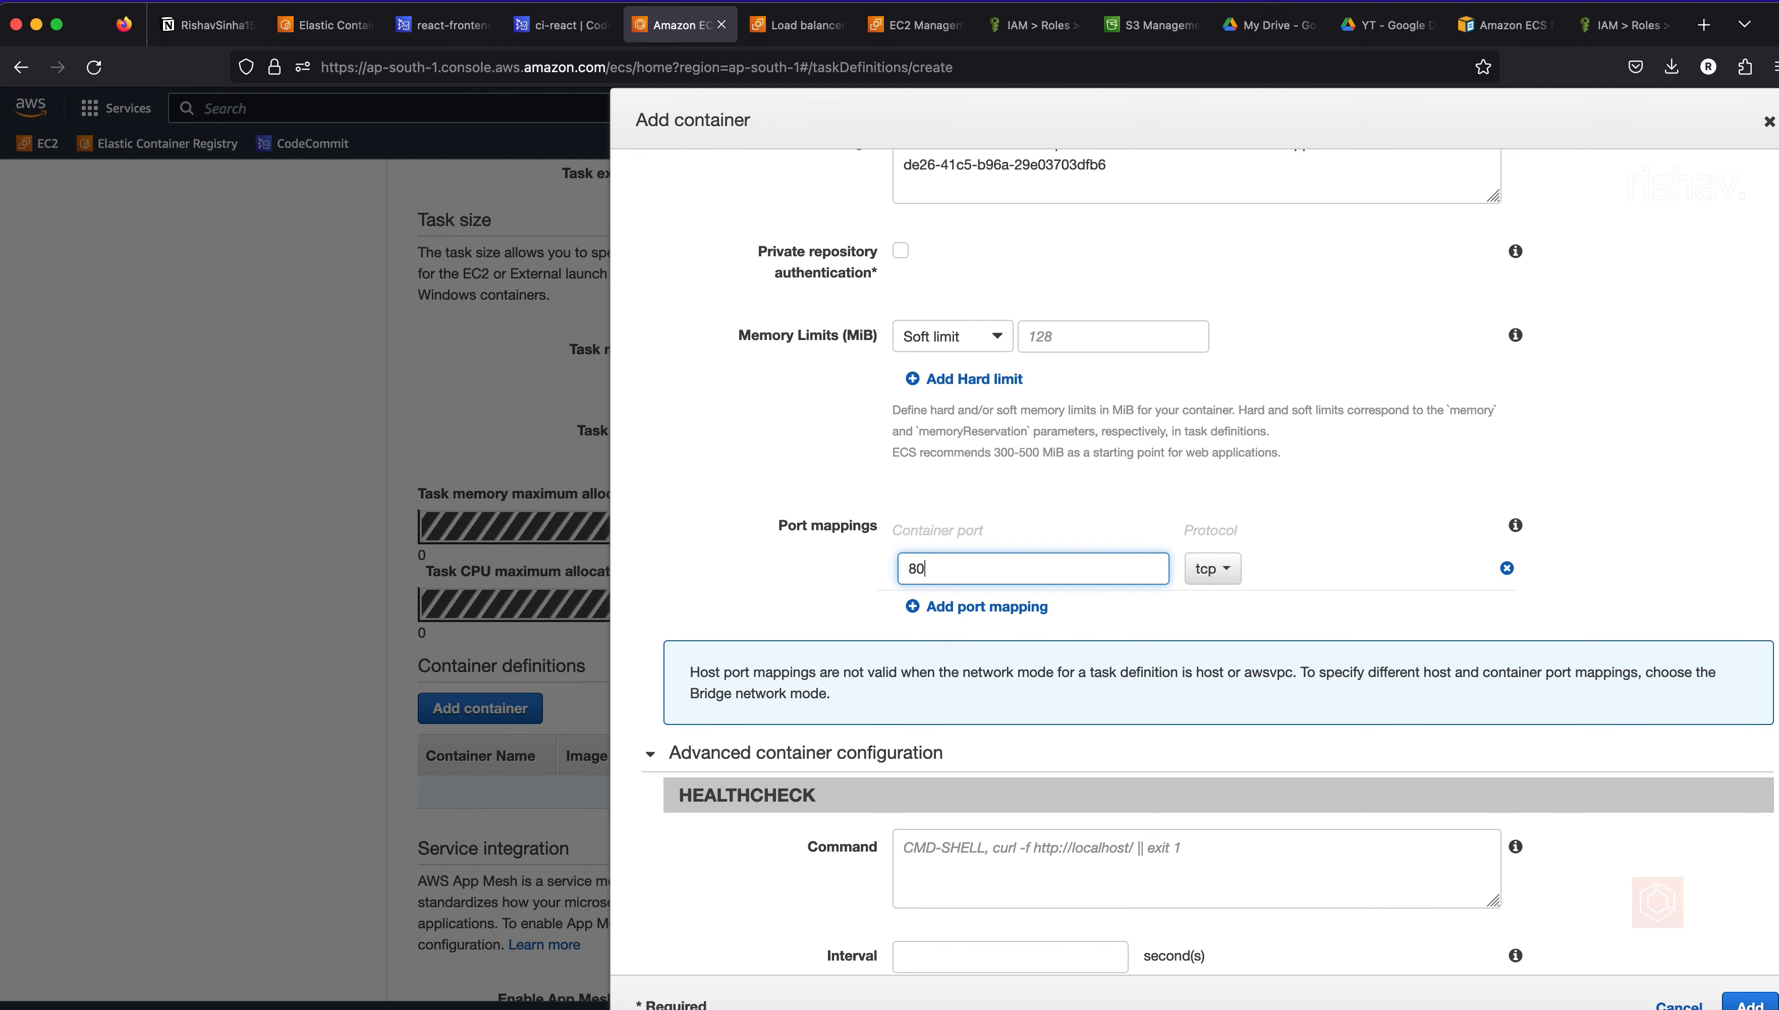
scroll(1722, 919, "down", 20)
left_click(1749, 1003)
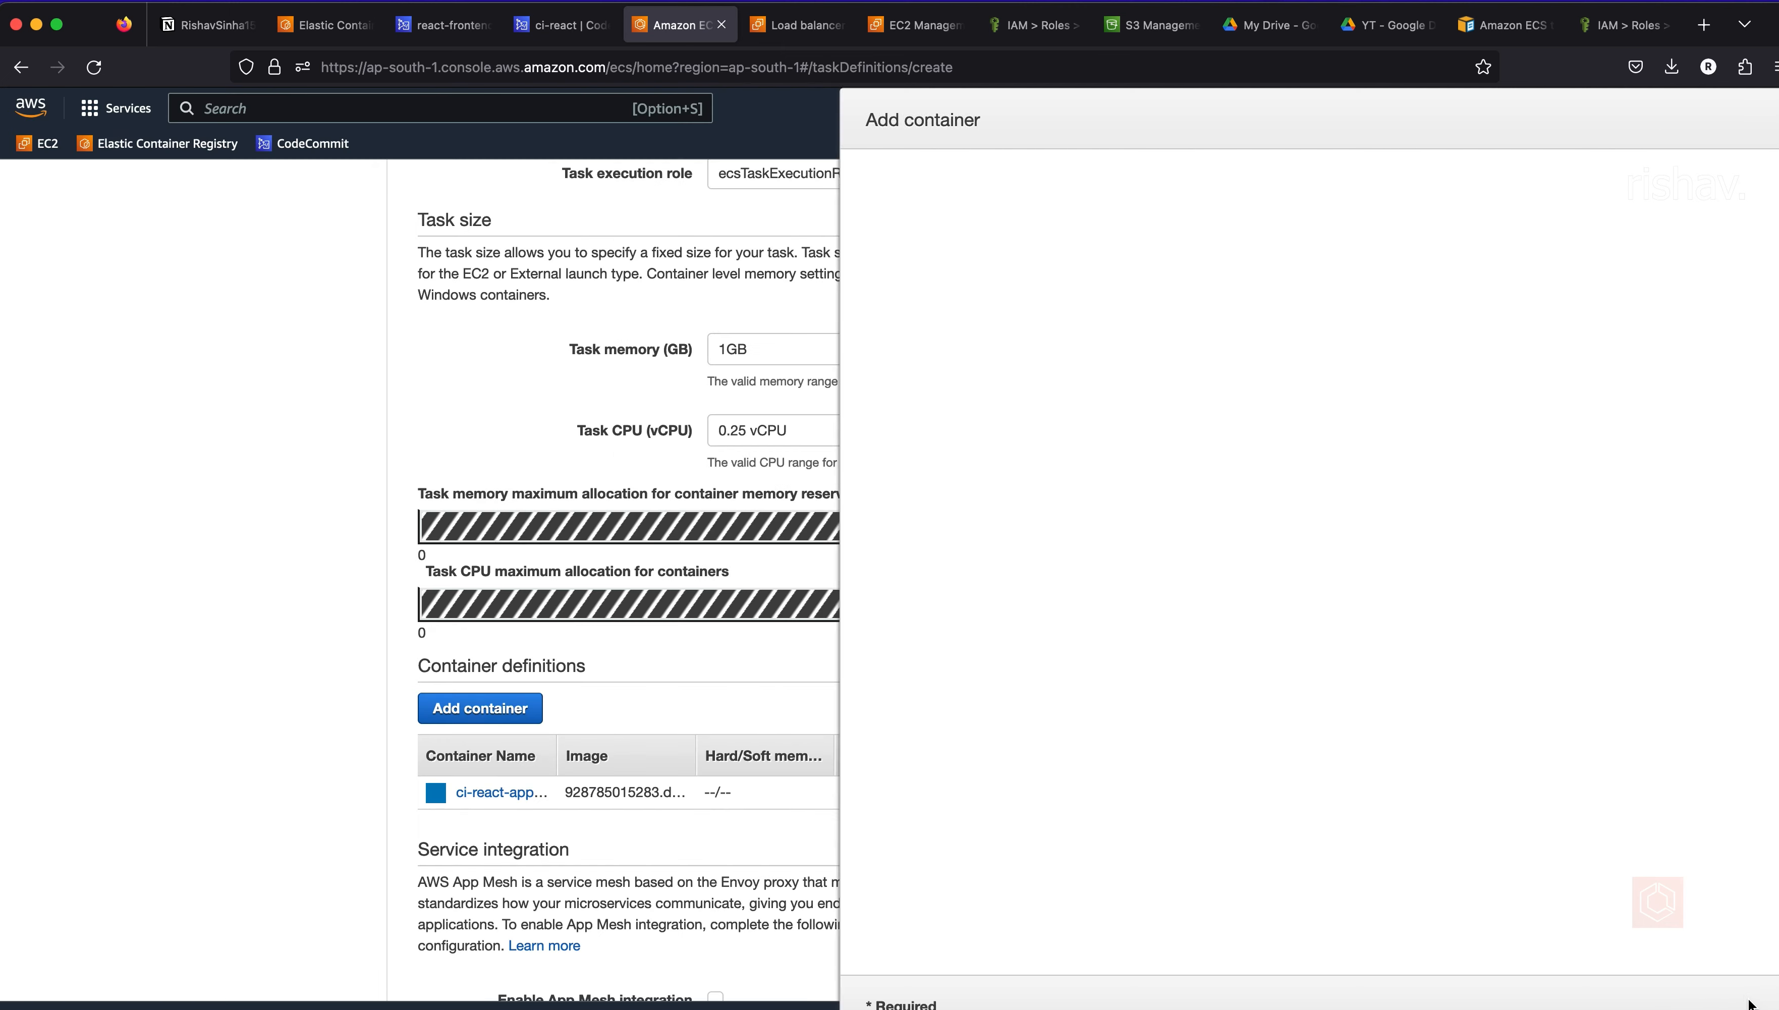
- Create the REACT-FRONTEND-TD task definition and open its detail page
scroll(1263, 668, "down", 15)
left_click(1239, 954)
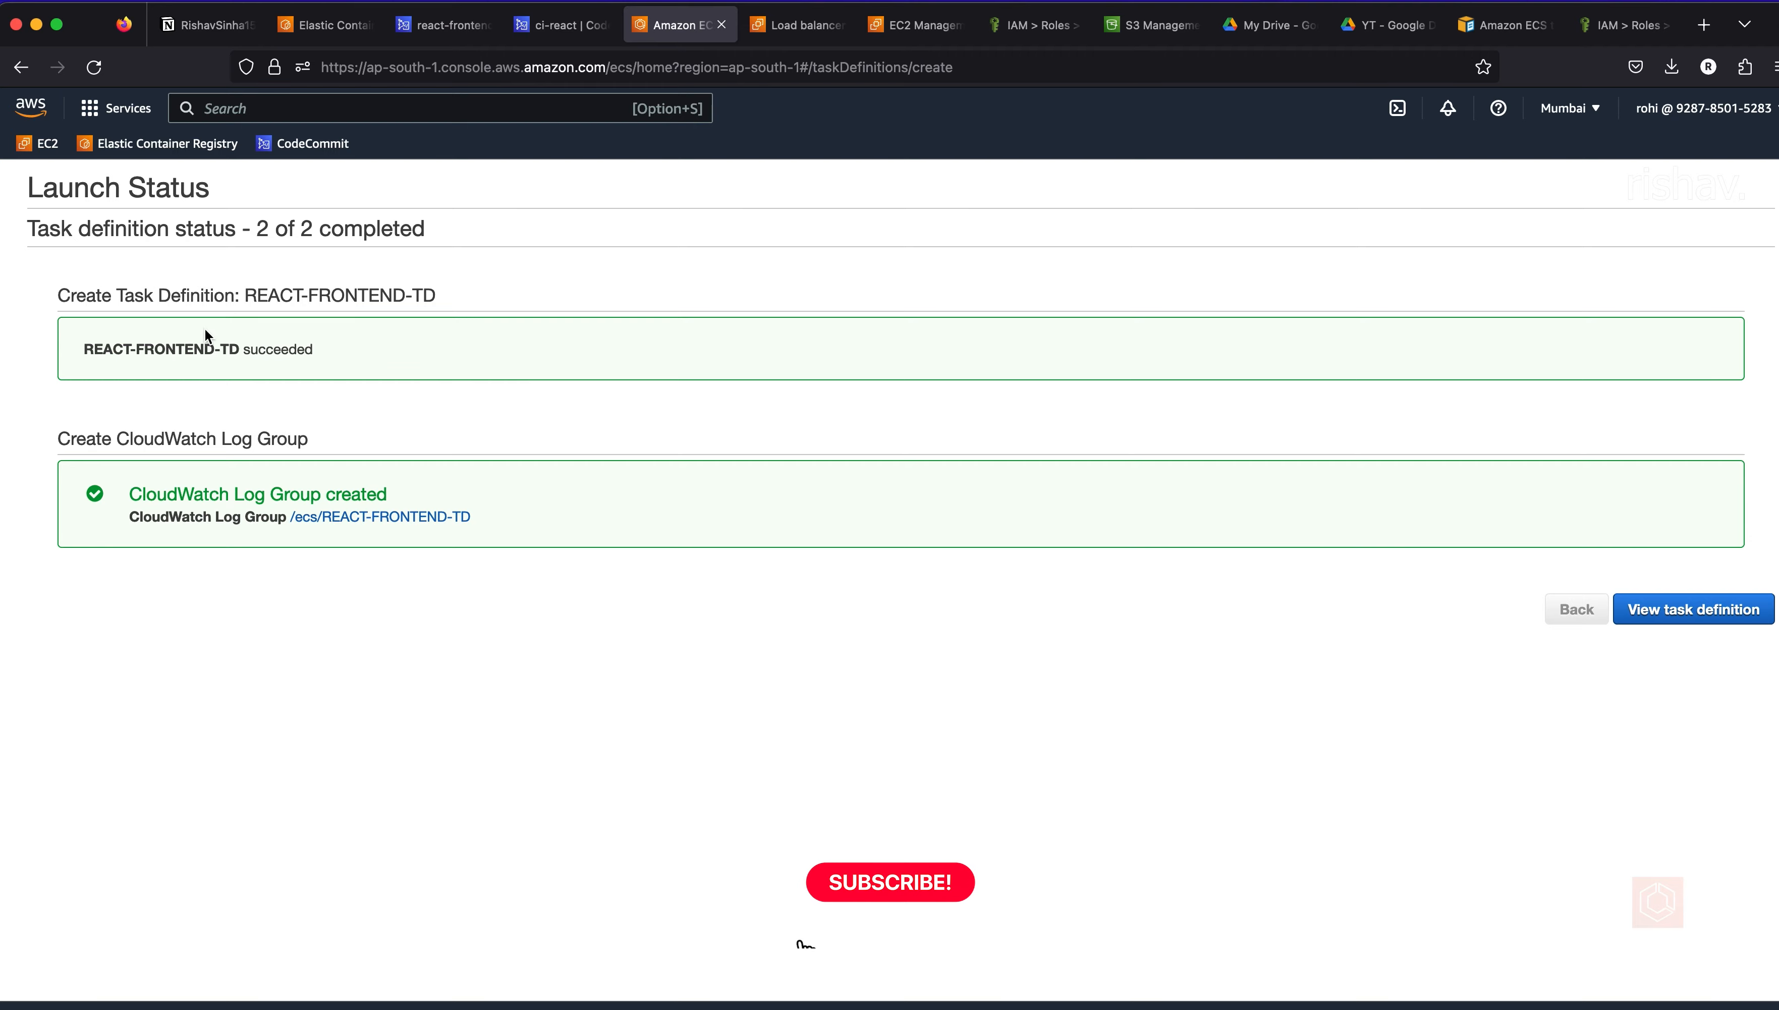
left_click(1680, 606)
- Review the task definition's settings and JSON, and create a new revision of it
scroll(946, 356, "down", 10)
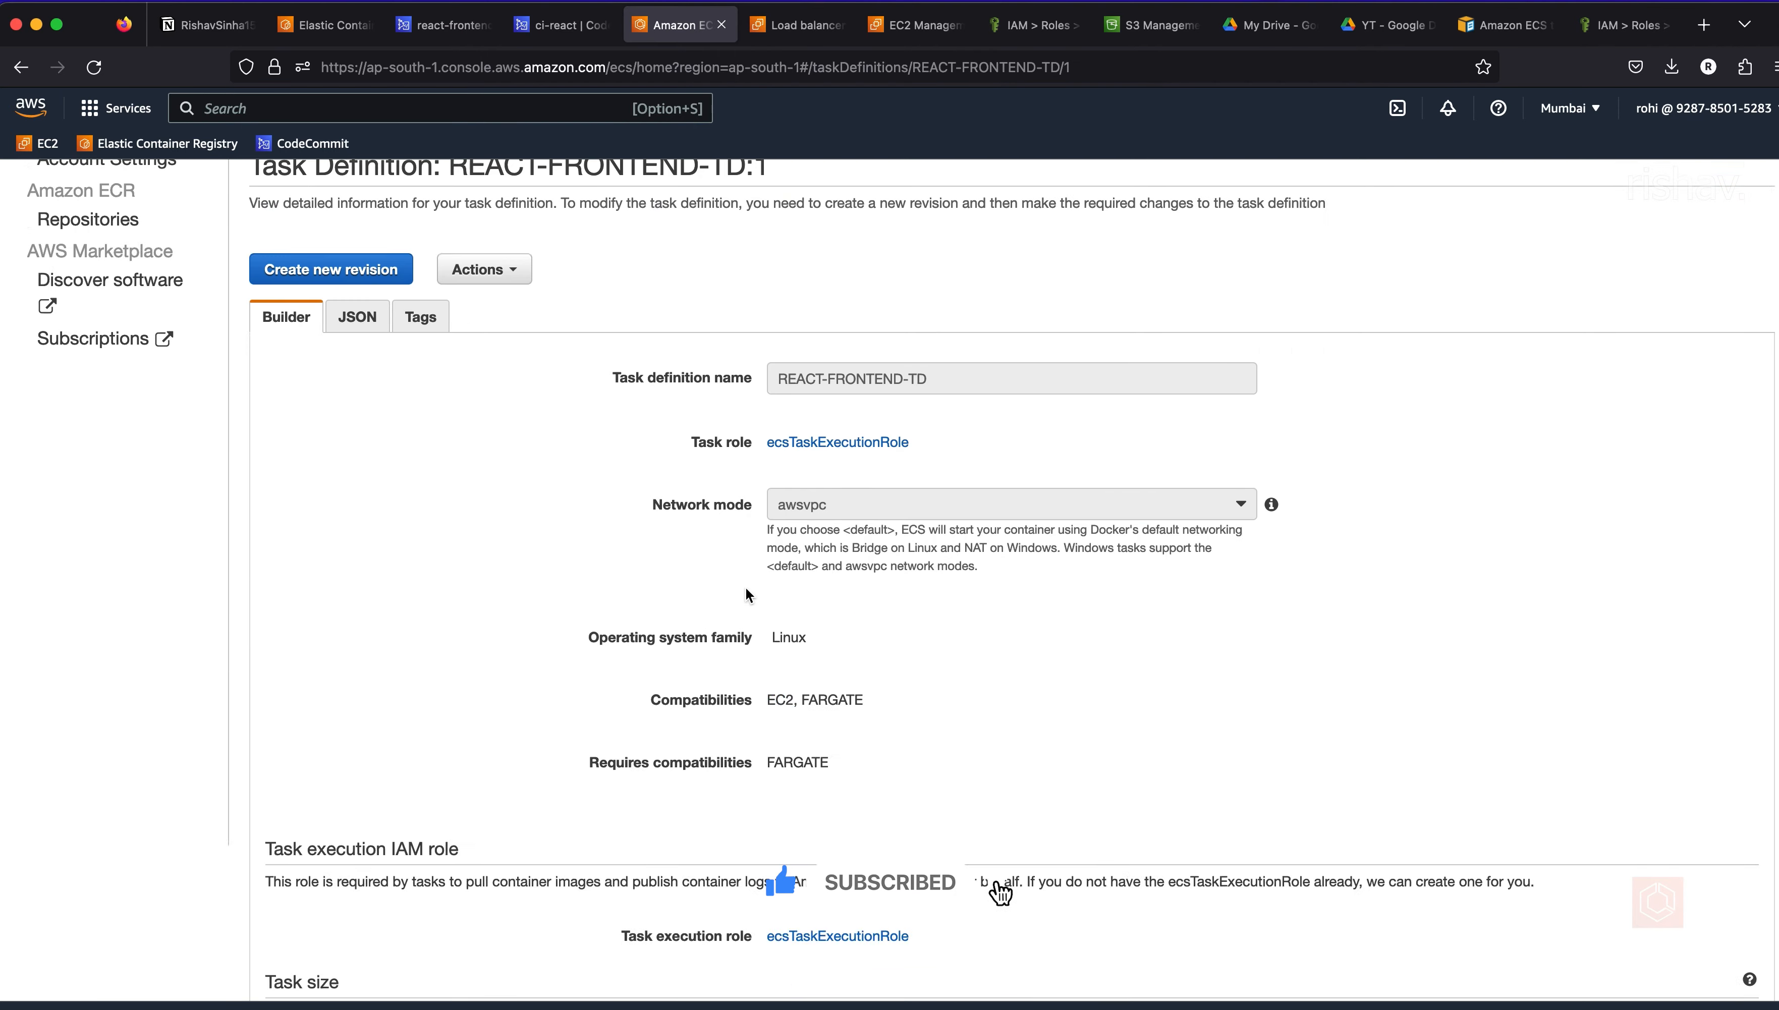
scroll(171, 283, "up", 10)
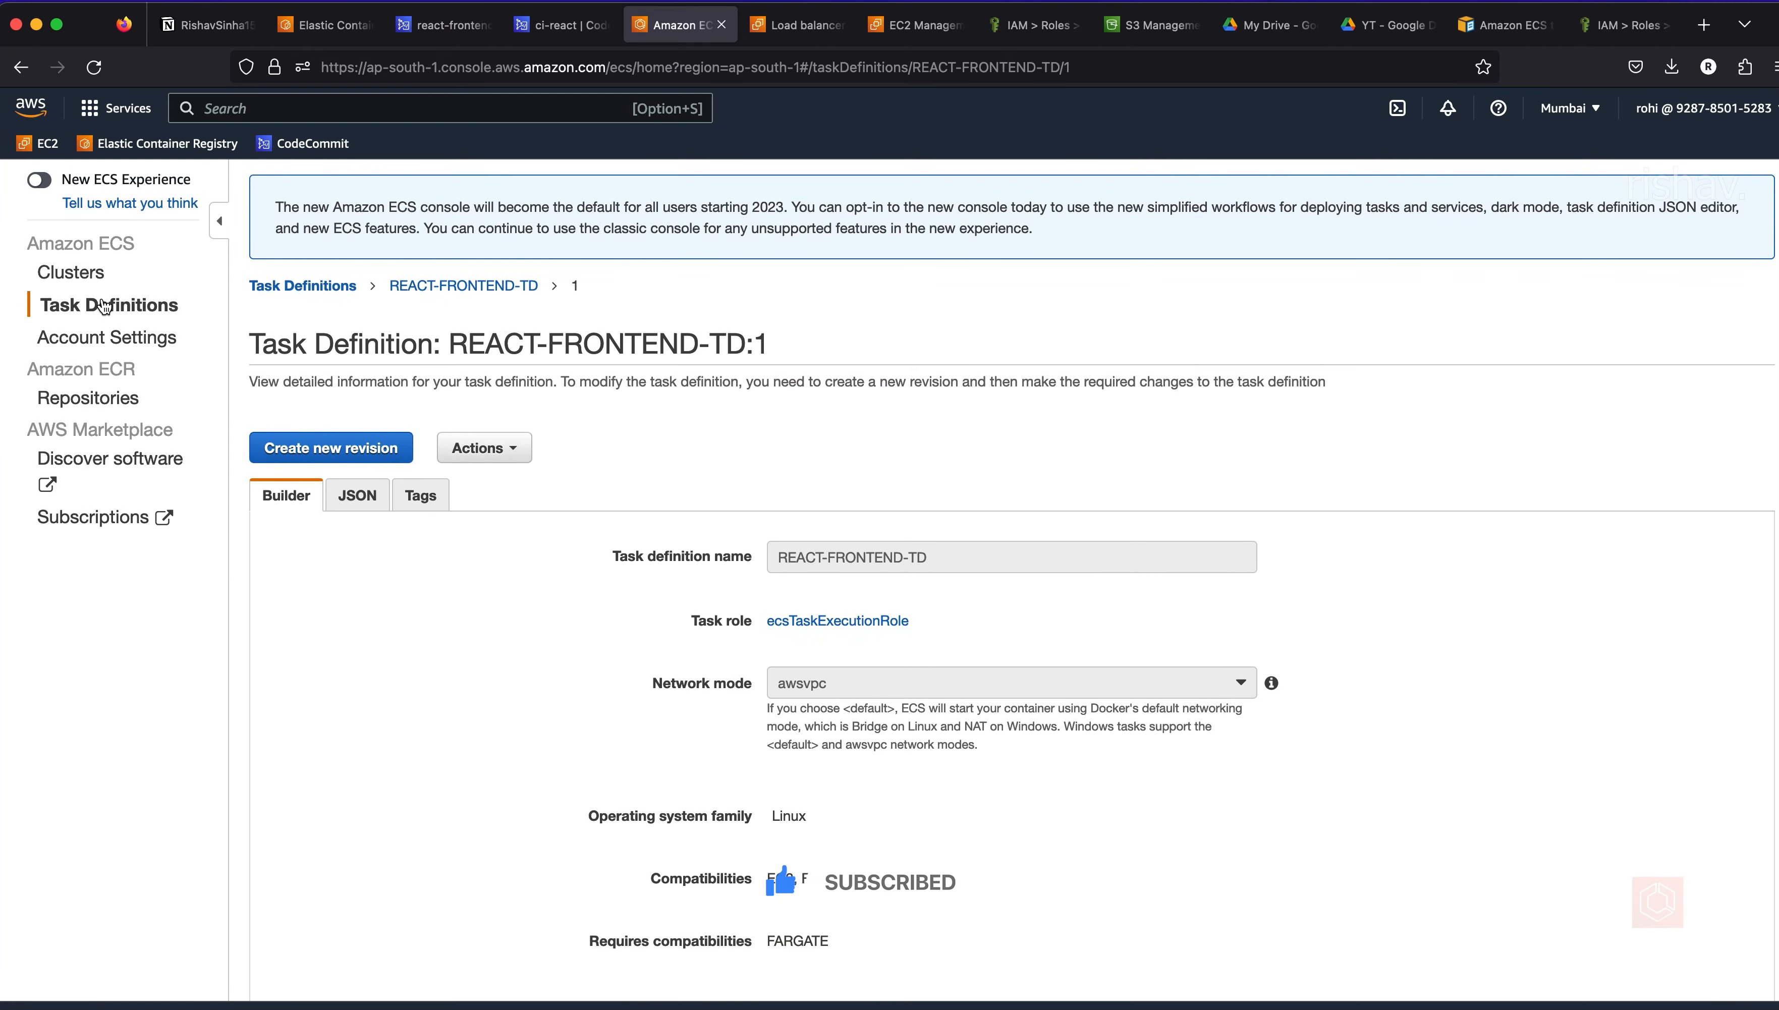
left_click(357, 495)
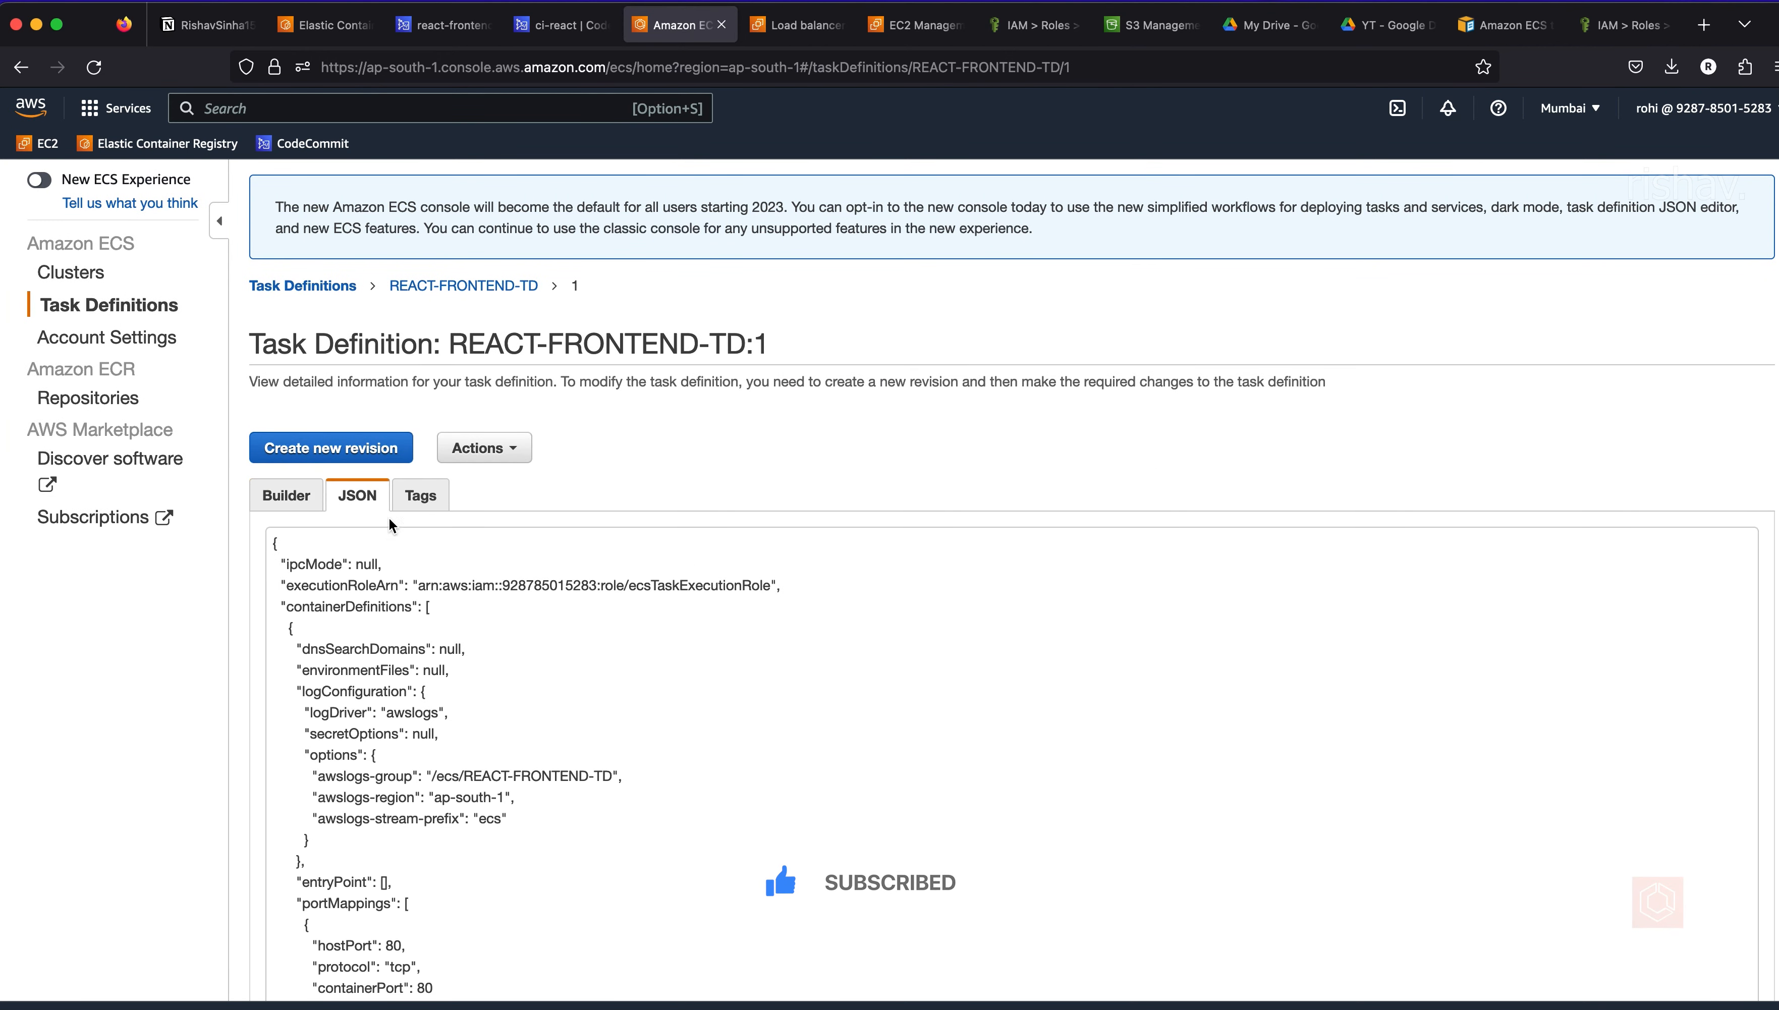
scroll(599, 601, "down", 3)
scroll(599, 600, "down", 15)
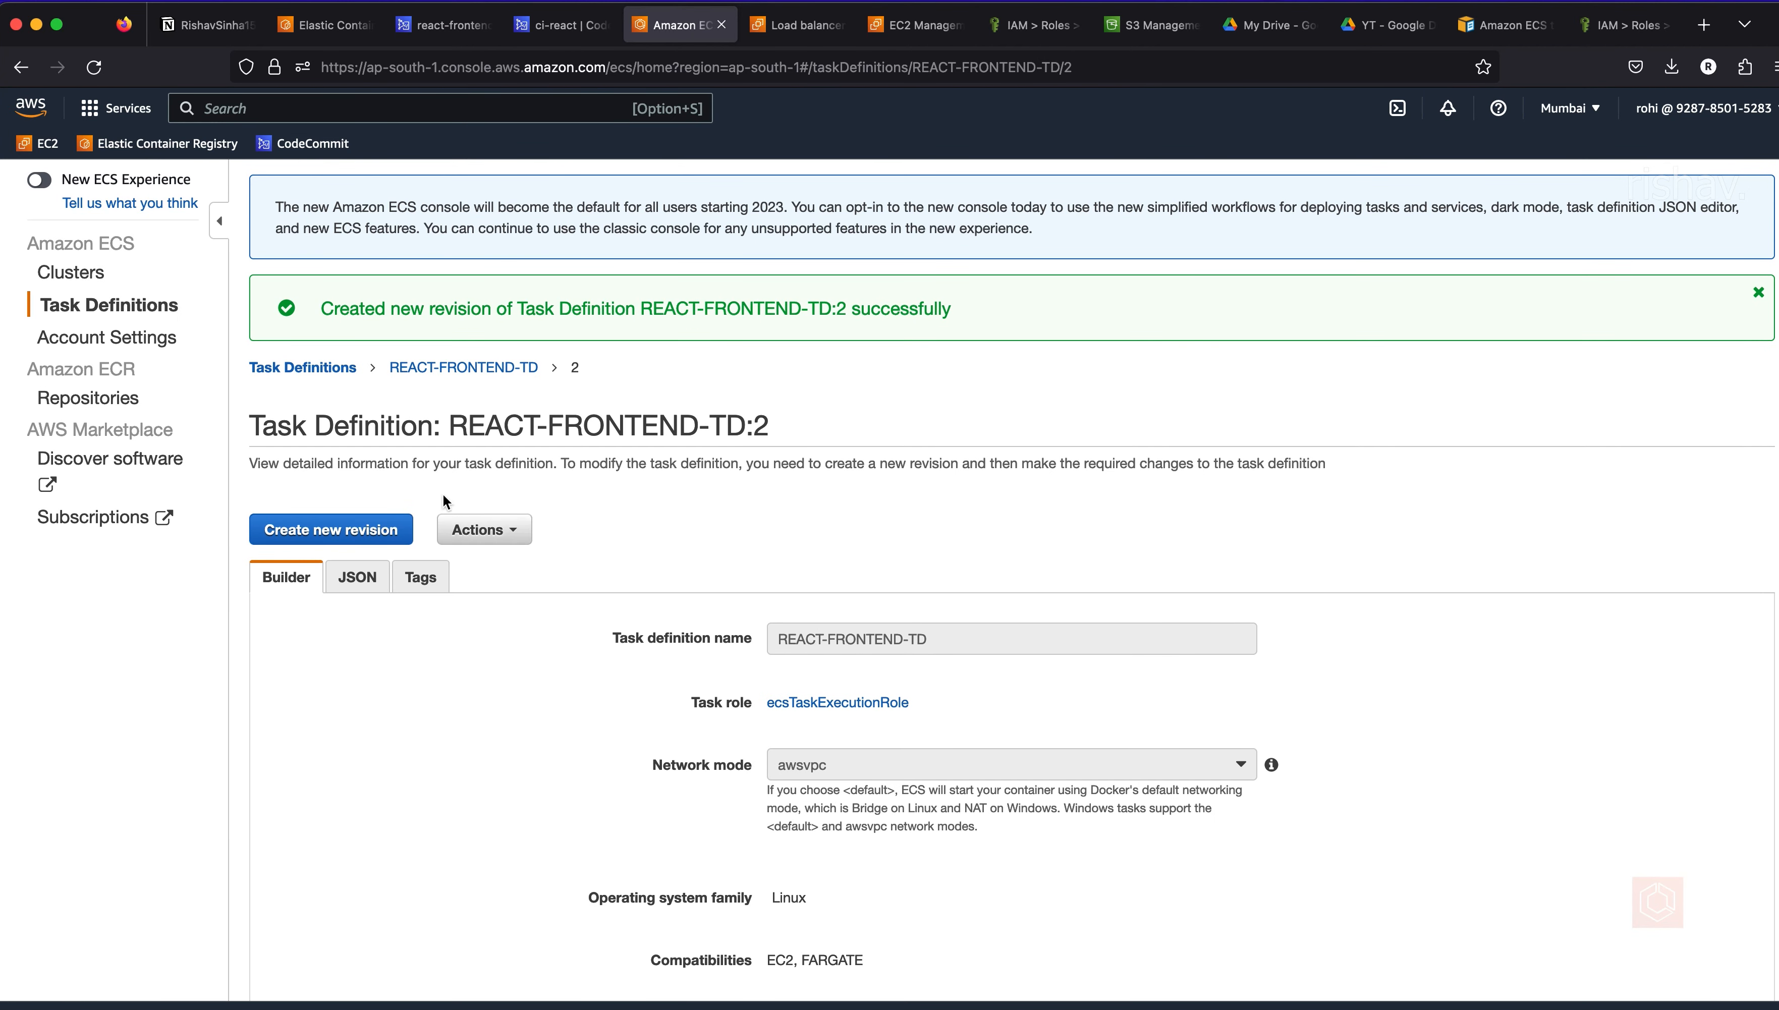
- Start a new service in the REACT-FRONTEND cluster with the FARGATE launch type
left_click(88, 274)
left_click(351, 631)
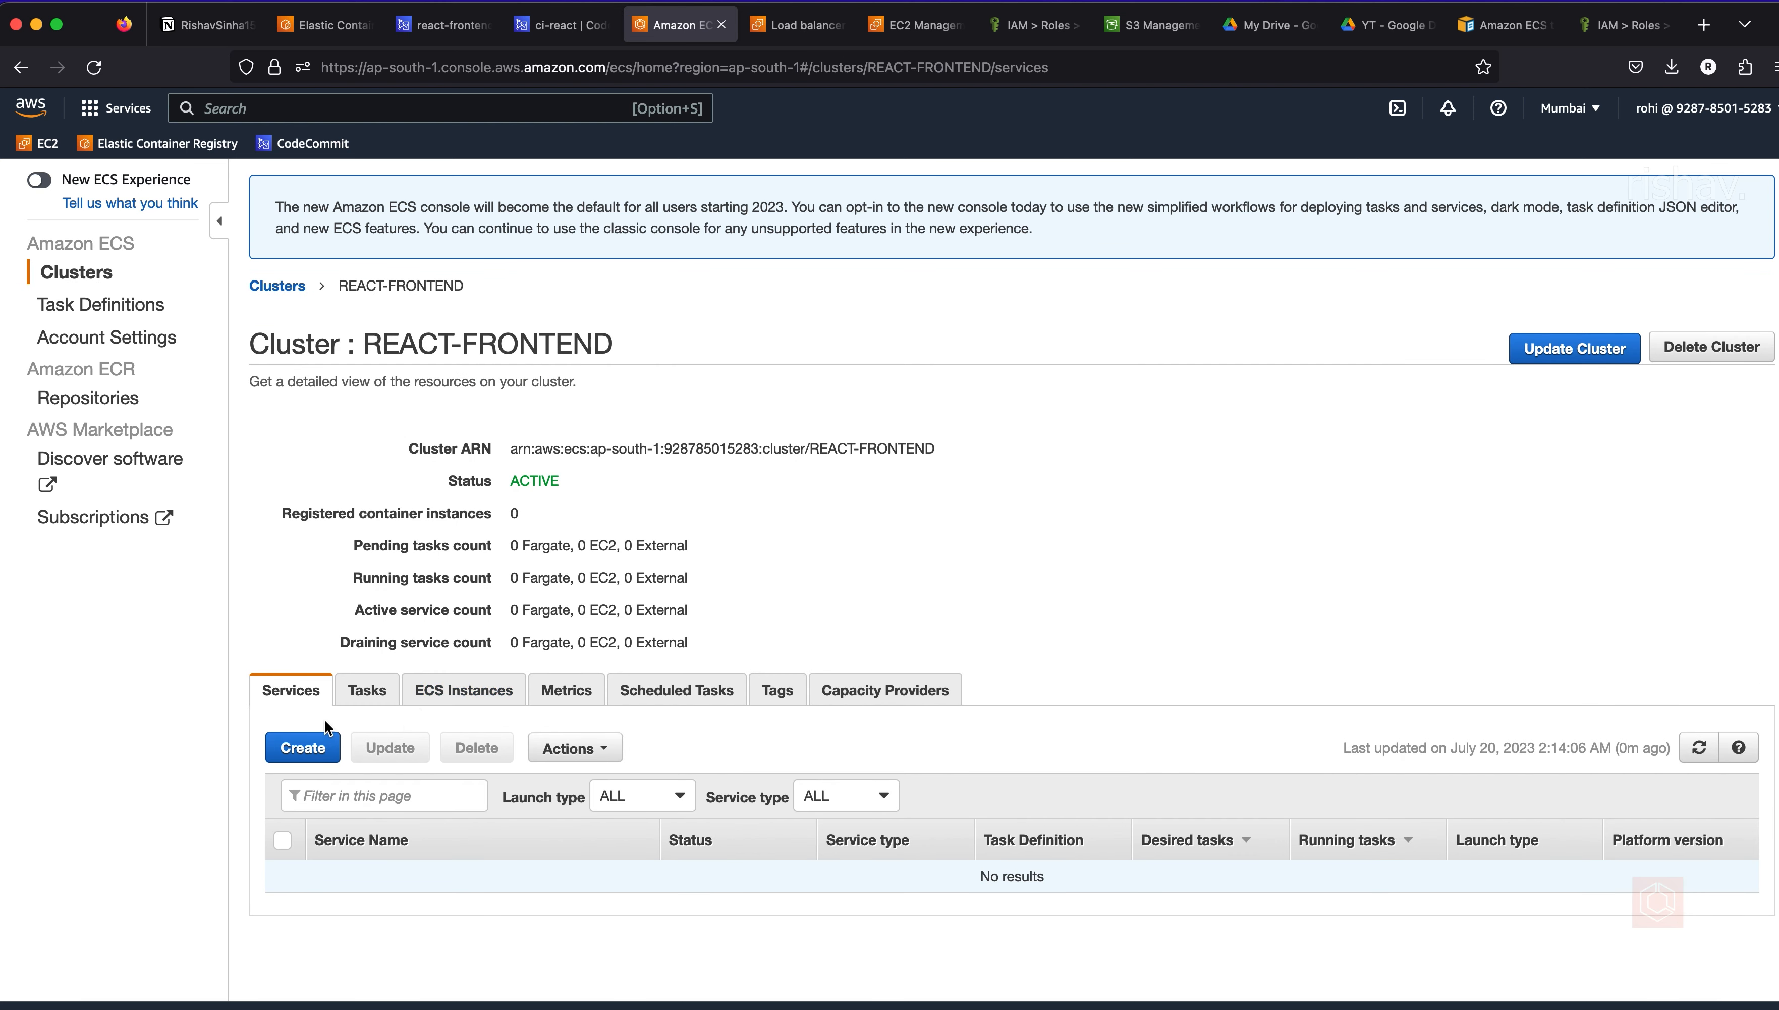
left_click(304, 749)
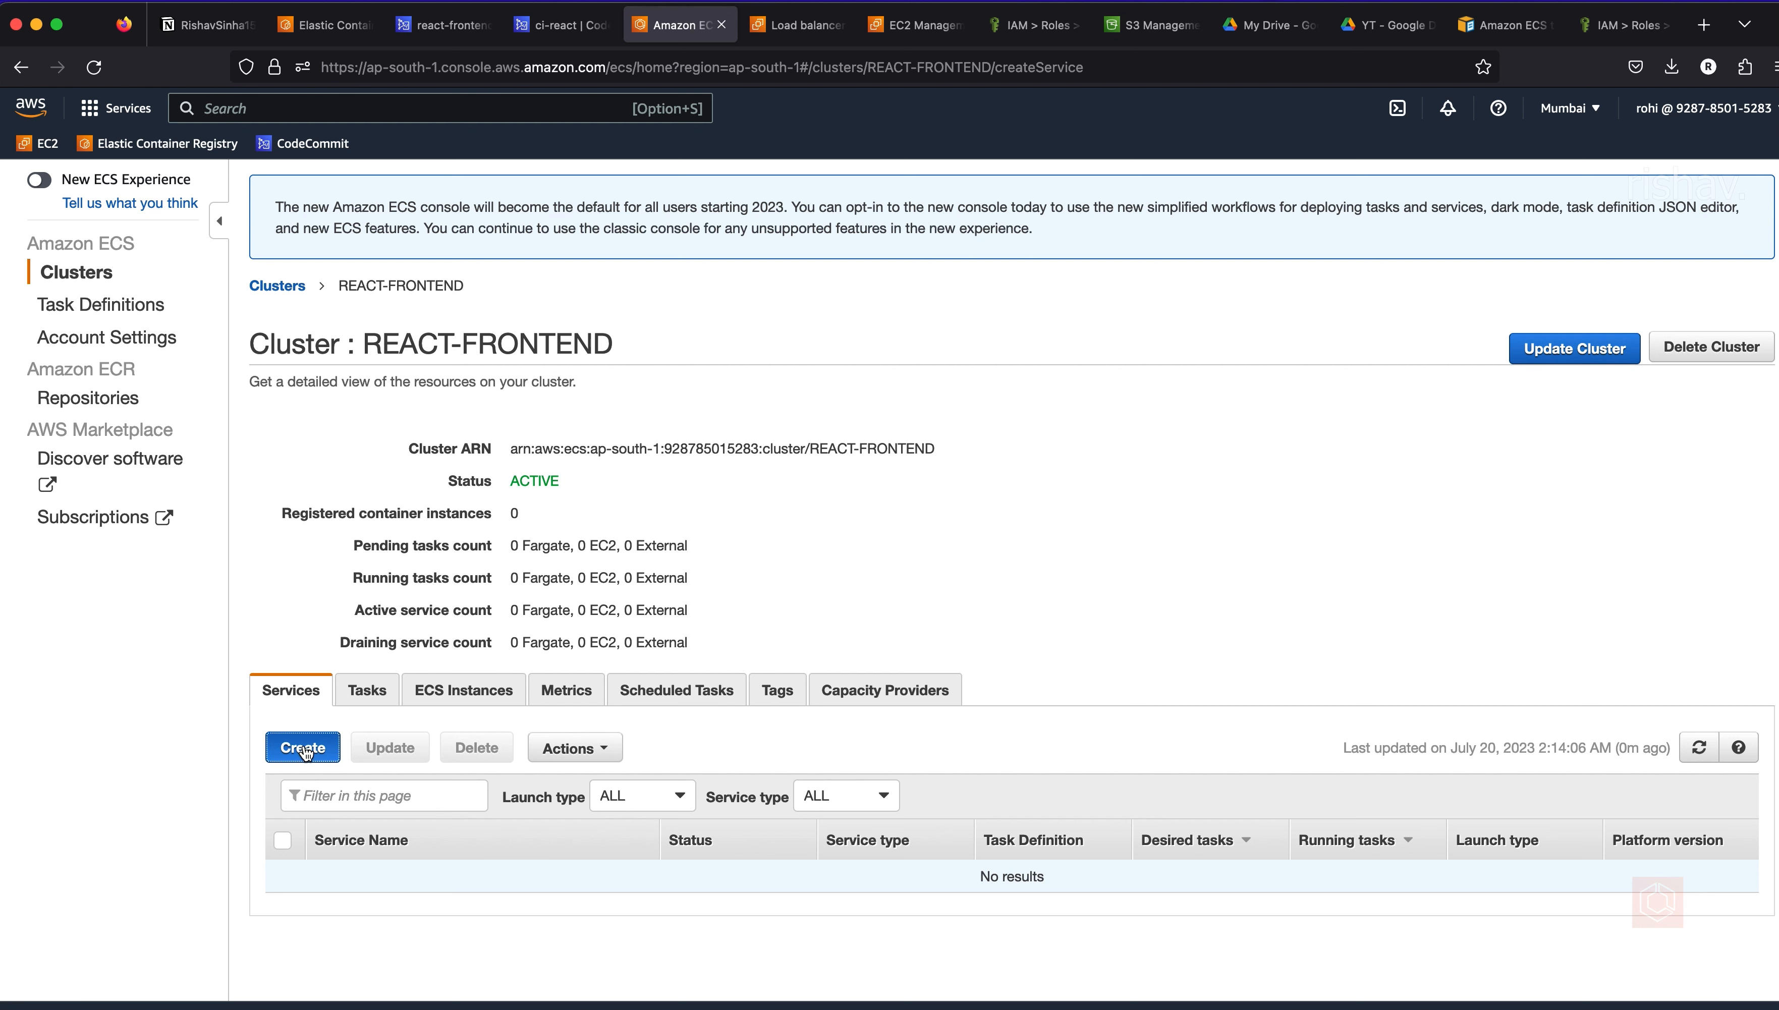
left_click(613, 433)
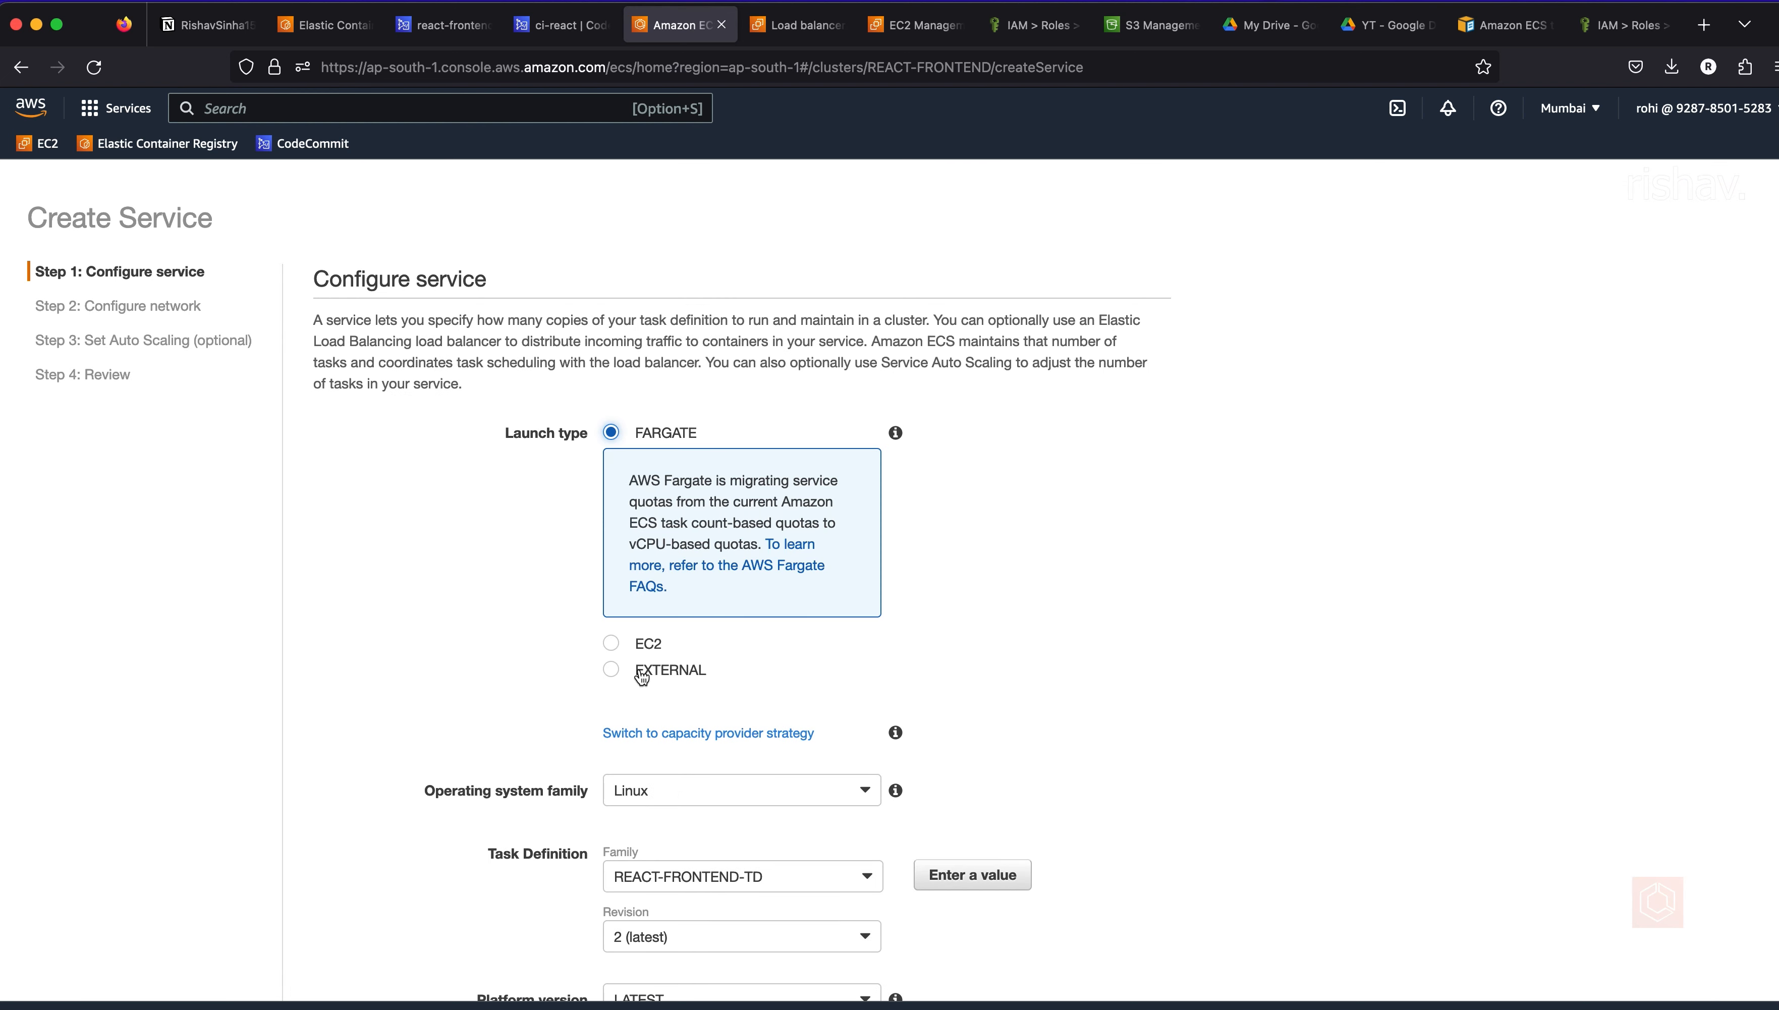
- Select REACT-FRONTEND-TD as the service's task definition family
scroll(638, 681, "down", 8)
scroll(692, 519, "down", 4)
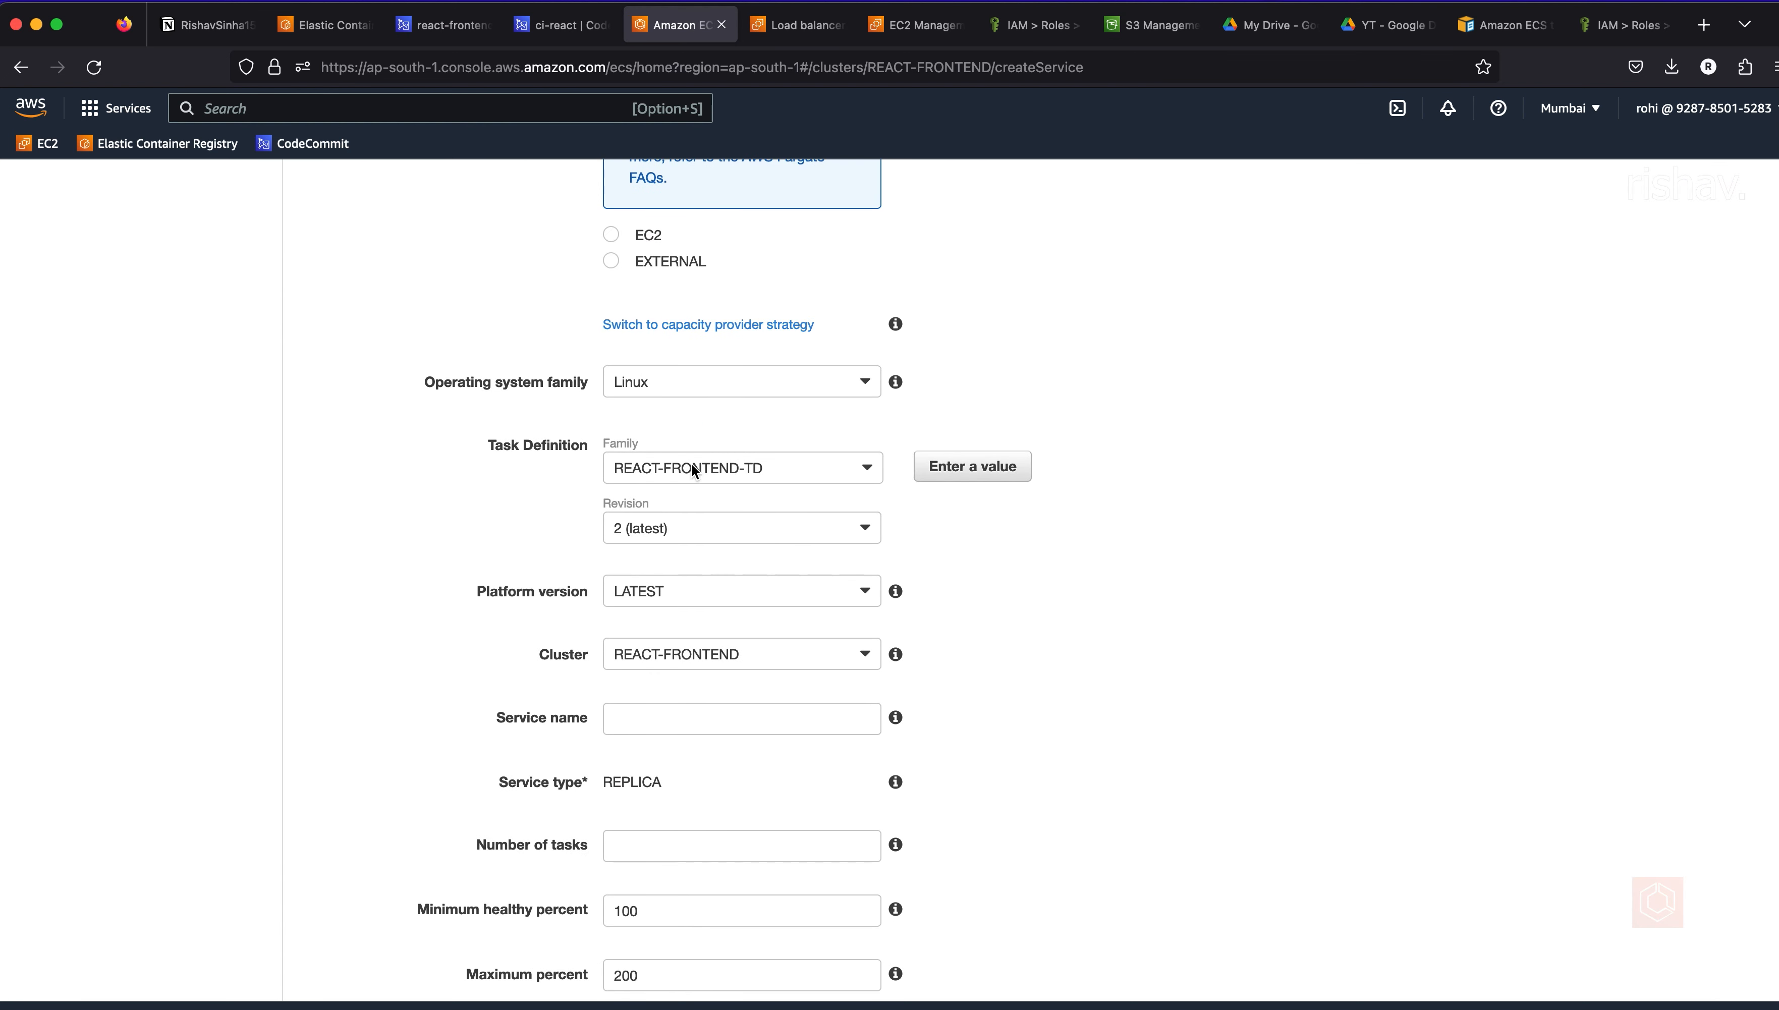
left_click(695, 468)
left_click(730, 499)
- Set the number of tasks to 2, name the service react-frontend-applicati, and continue to the network configuration
scroll(814, 628, "down", 5)
left_click(690, 566)
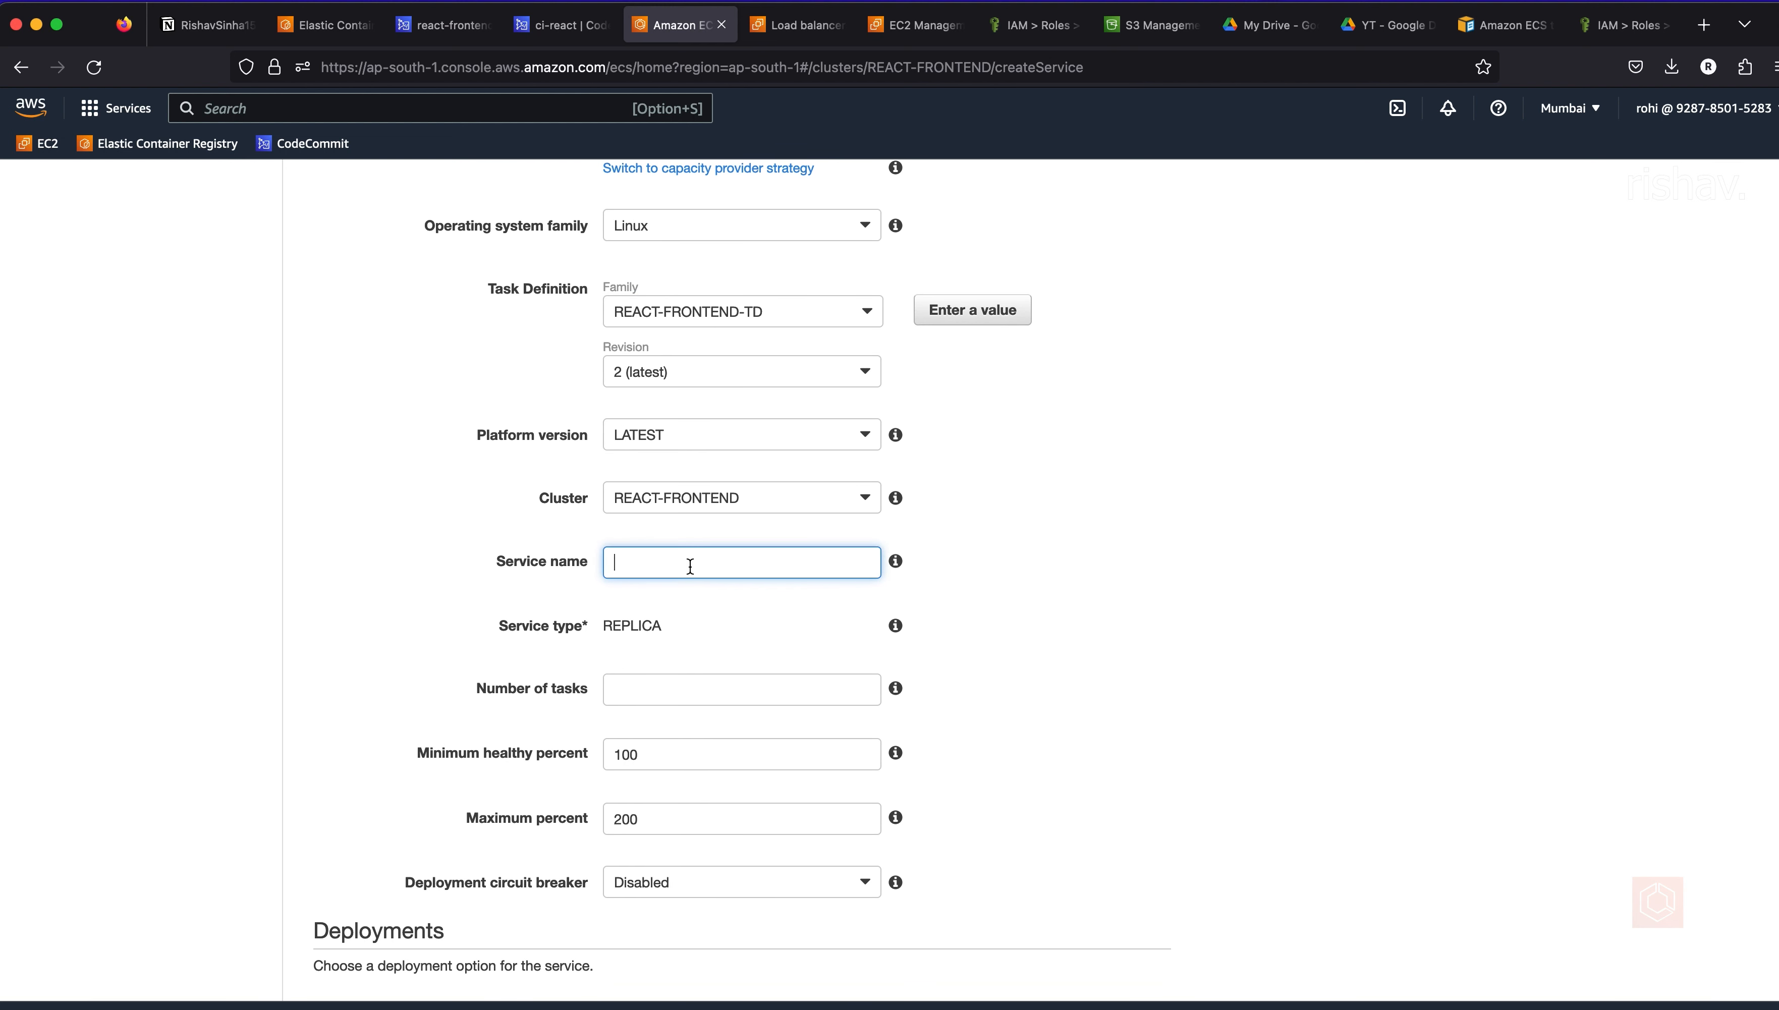
left_click(669, 688)
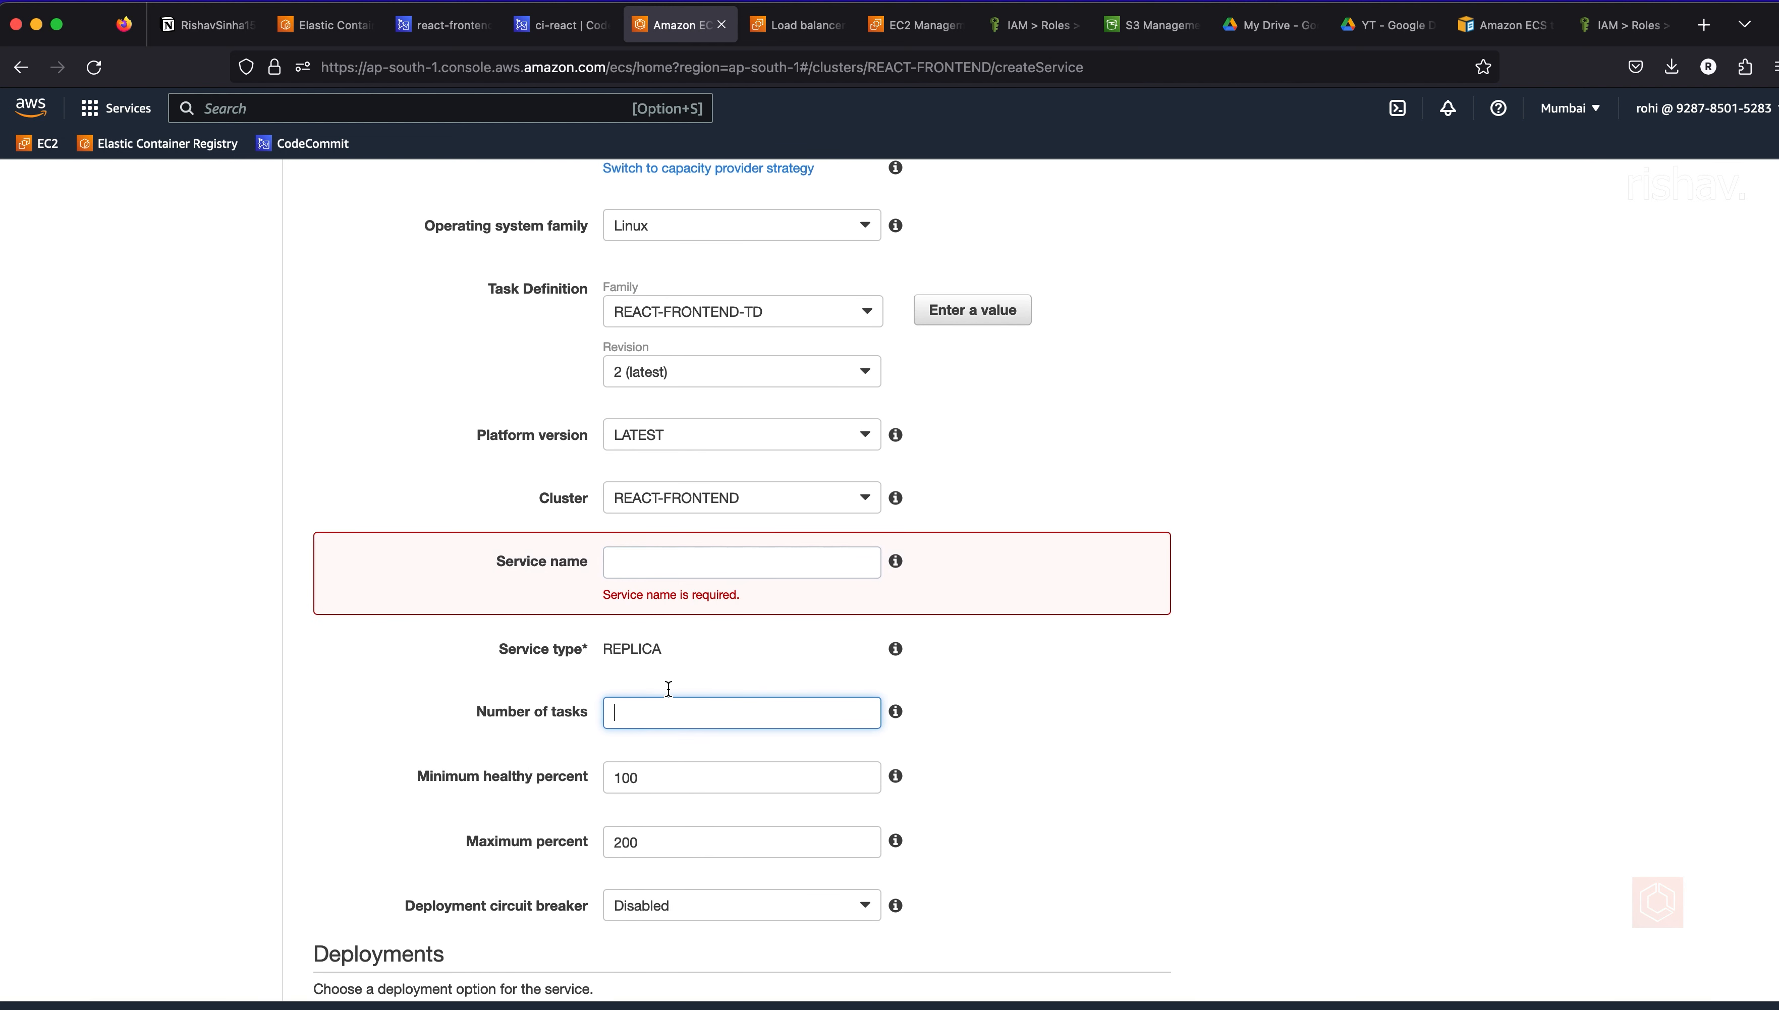
left_click(676, 560)
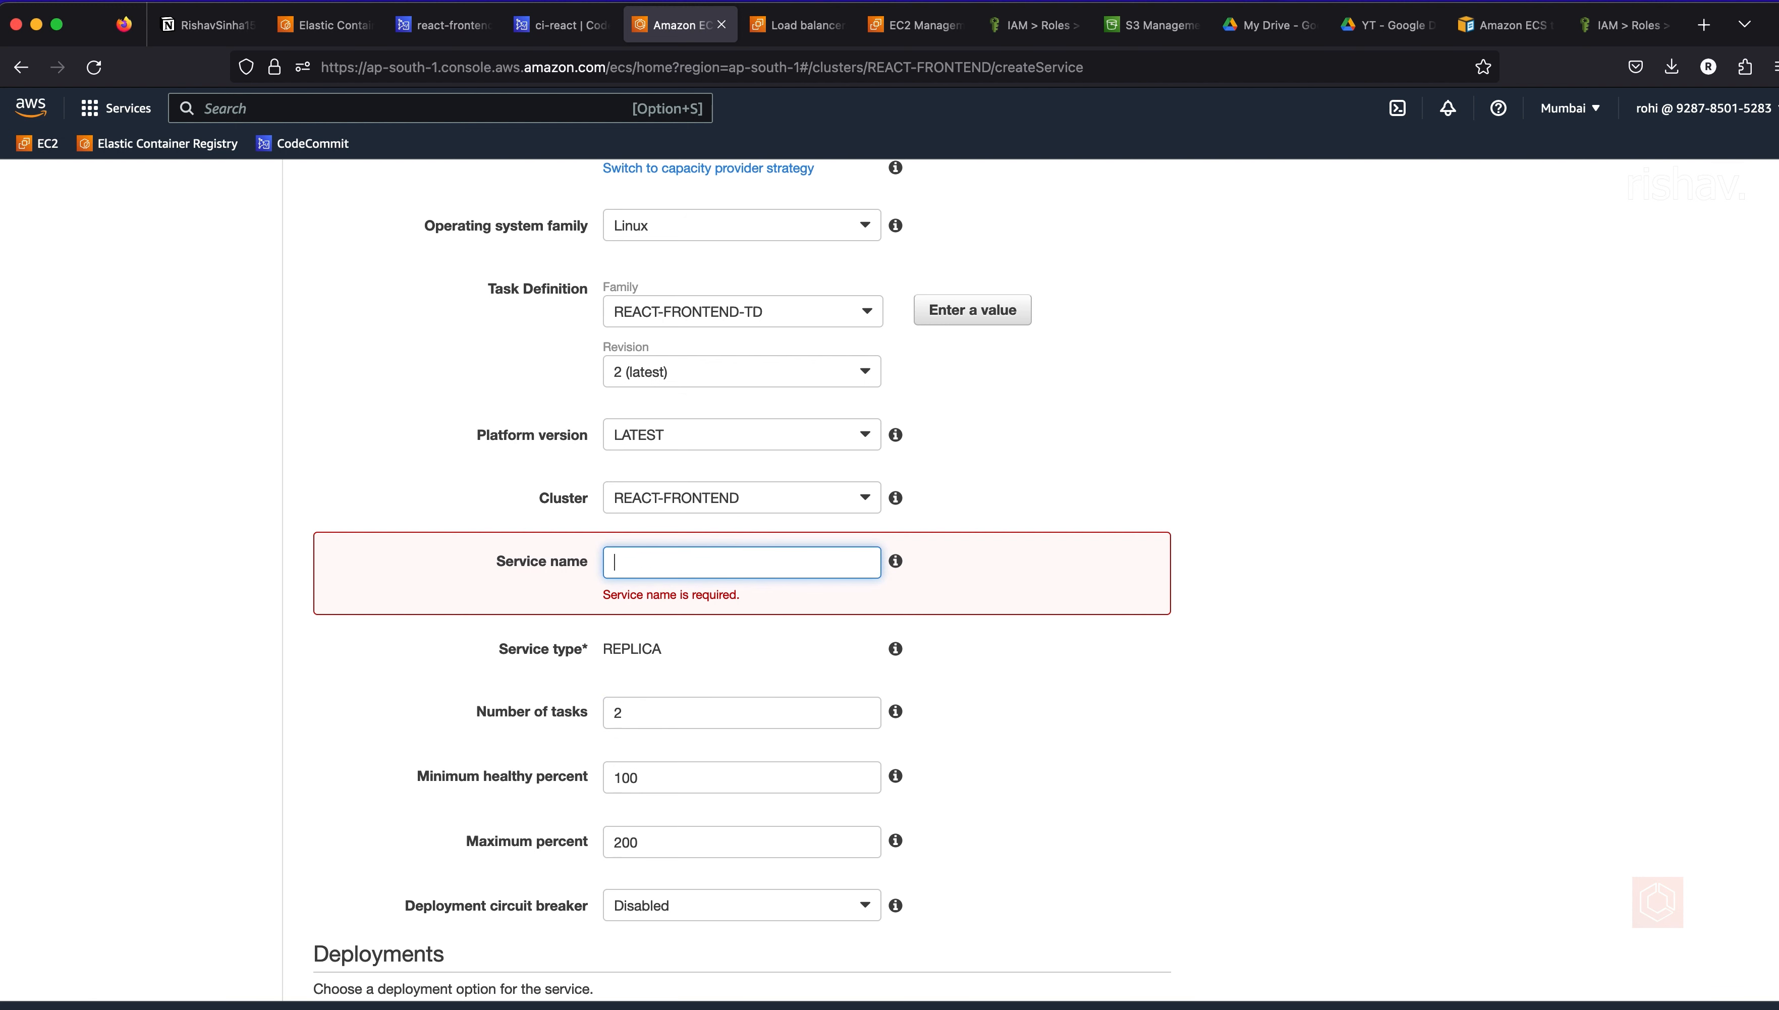
type("react-frontend-applicati")
scroll(799, 756, "down", 8)
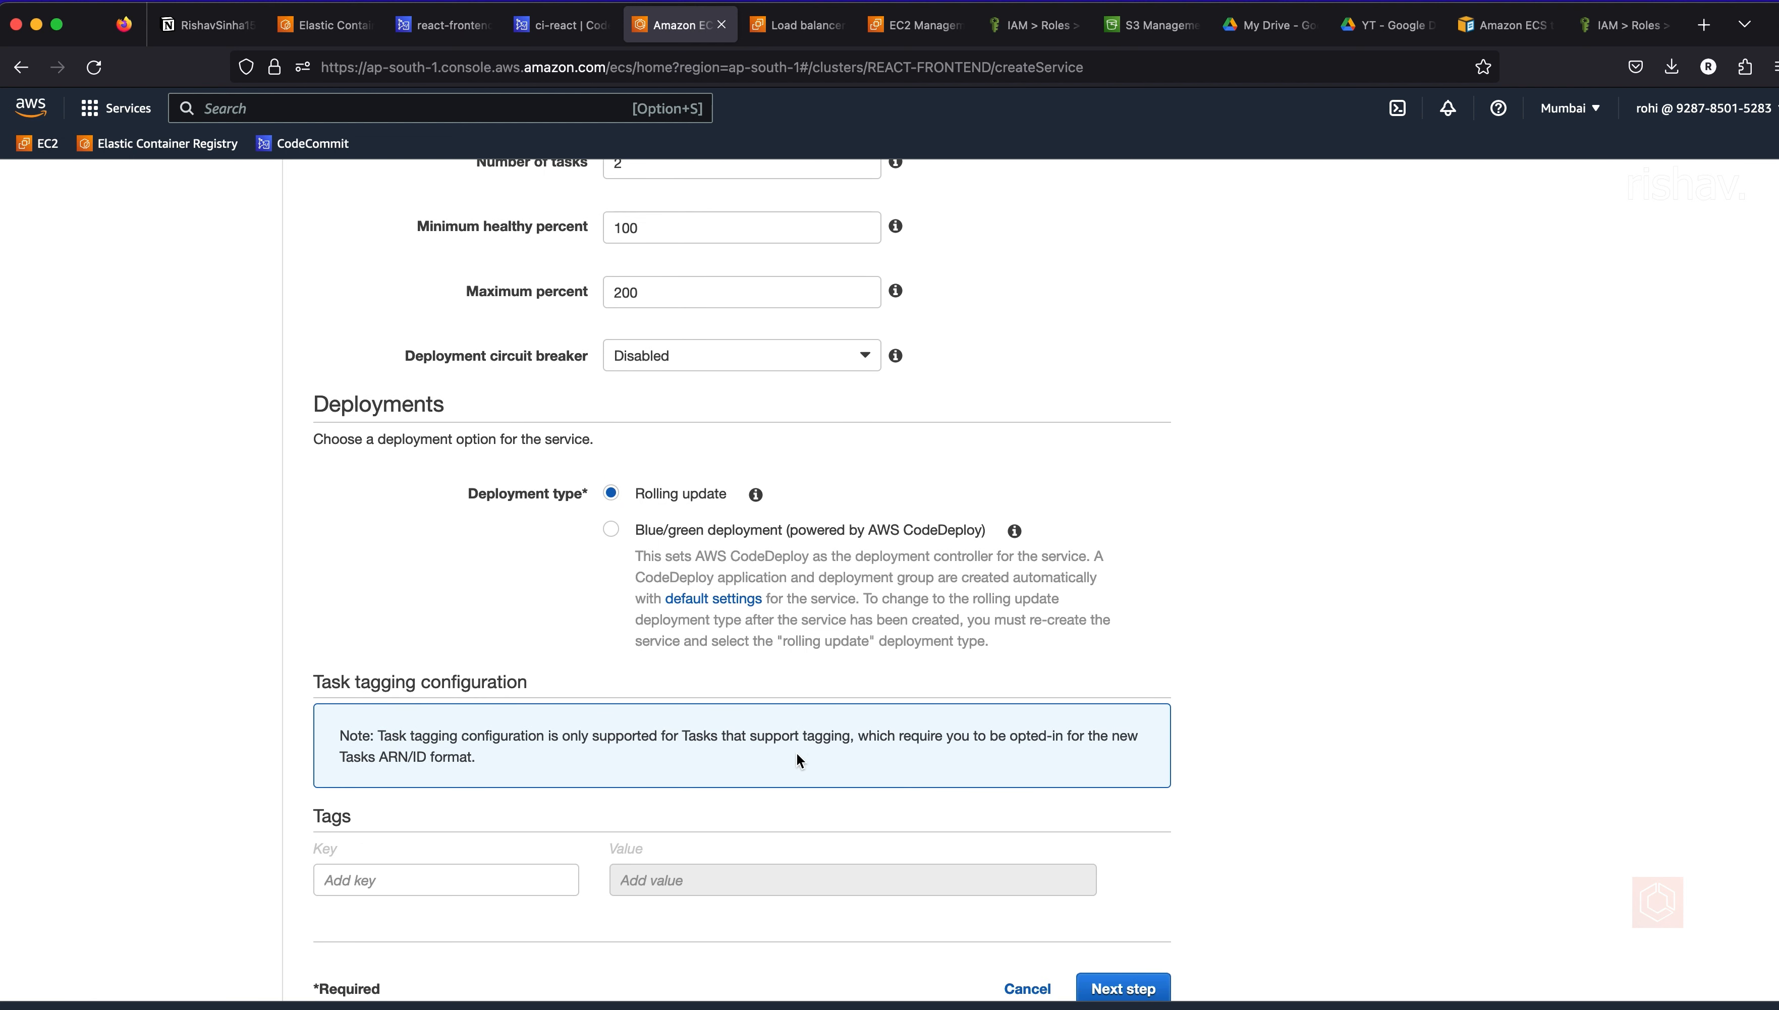
scroll(777, 597, "down", 1)
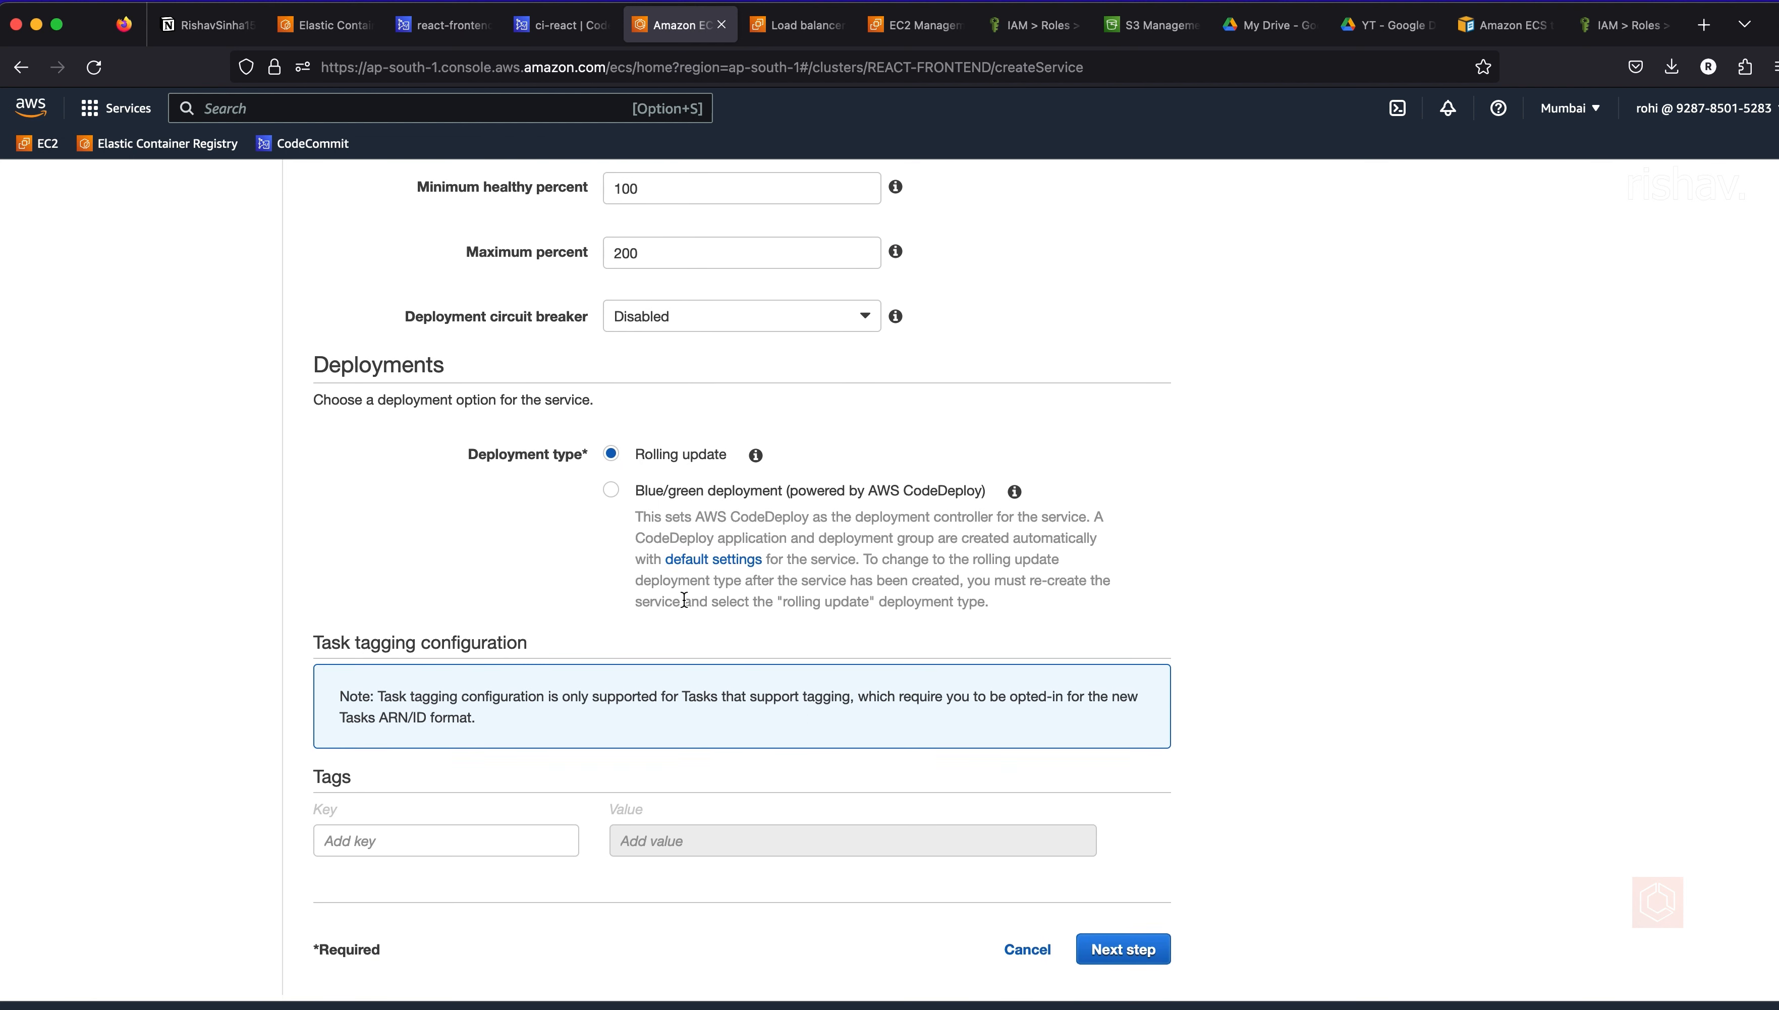
left_click(1116, 955)
- Choose the 172.31.0.0 cluster VPC and add its ap-south-1b, ap-south-1c and ap-south-1a subnets
scroll(961, 679, "up", 6)
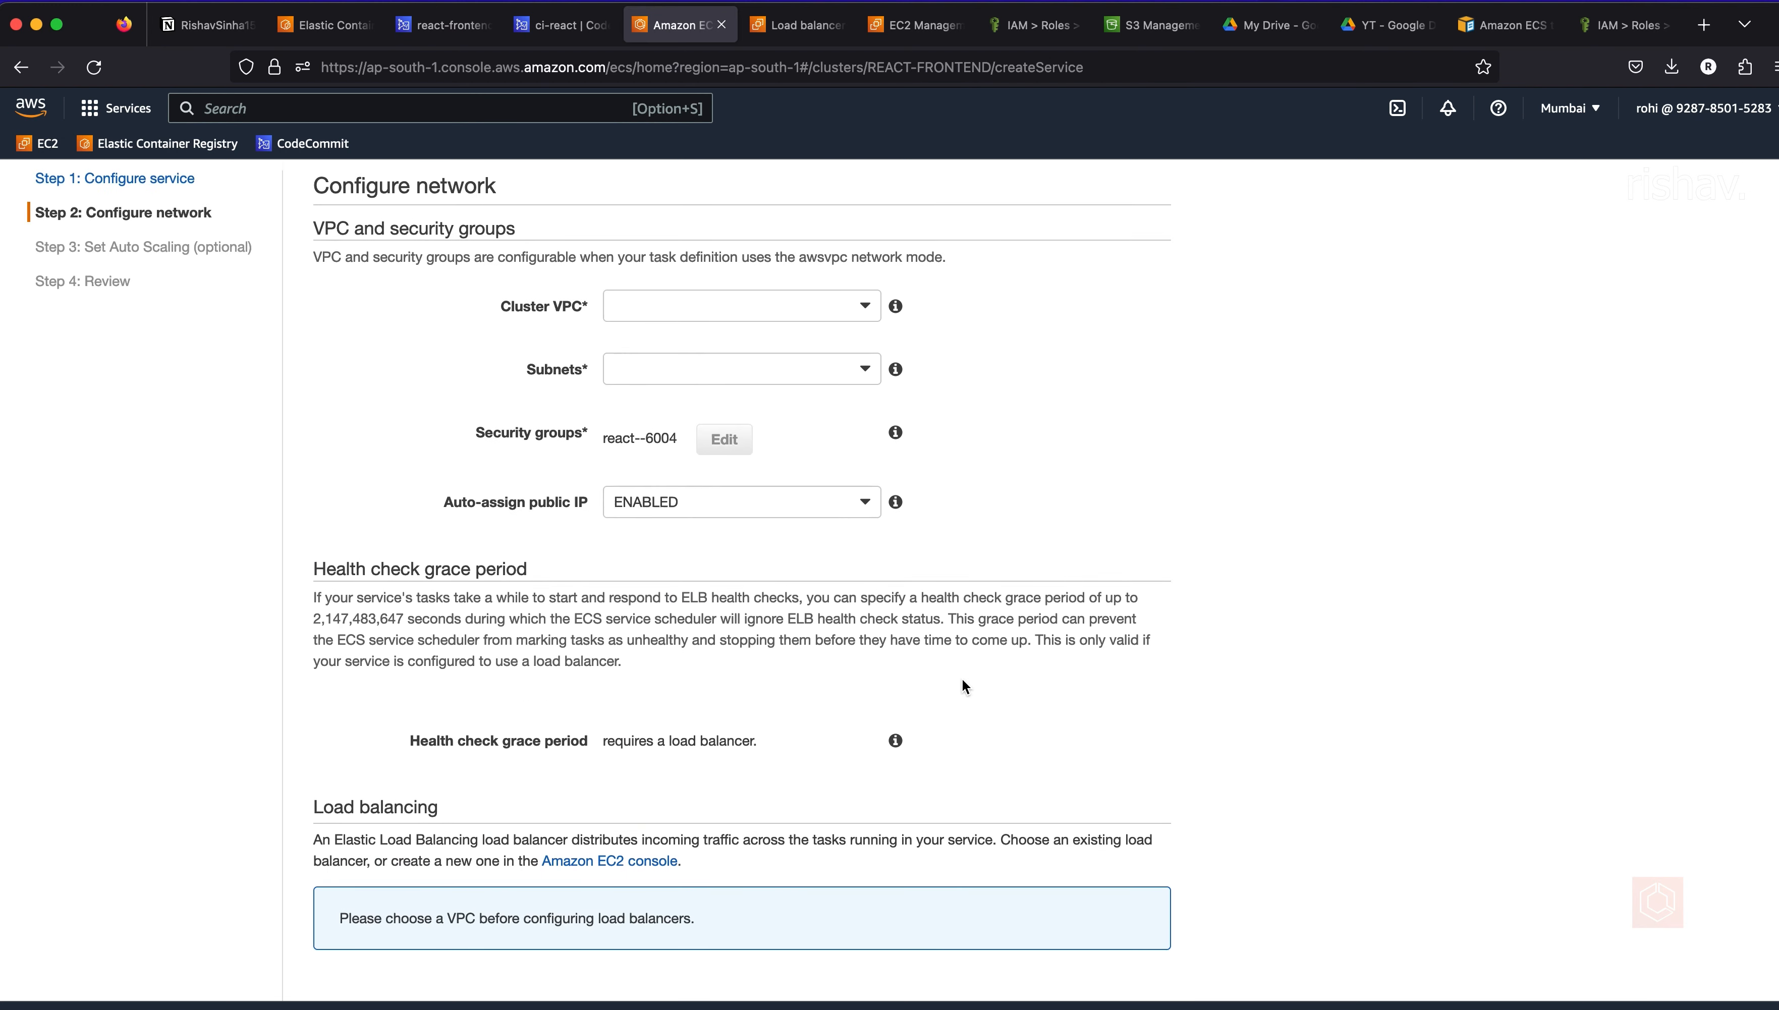
left_click(778, 404)
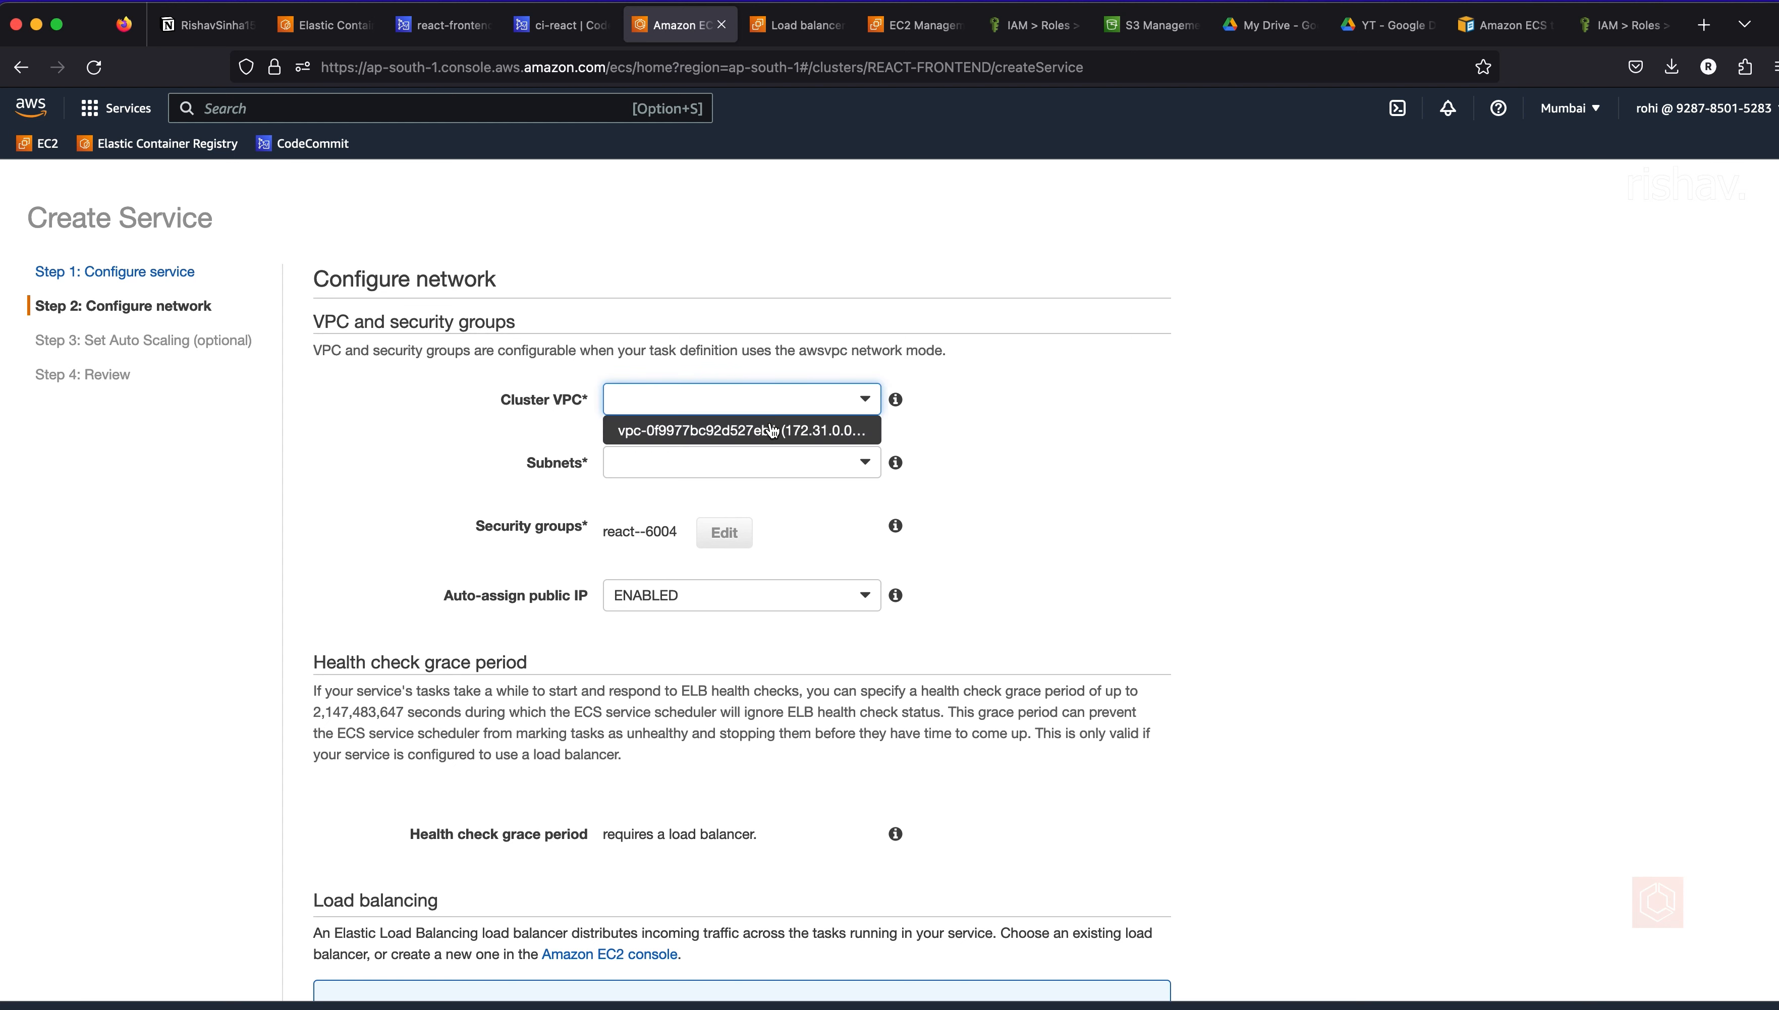
left_click(772, 430)
left_click(725, 463)
left_click(713, 505)
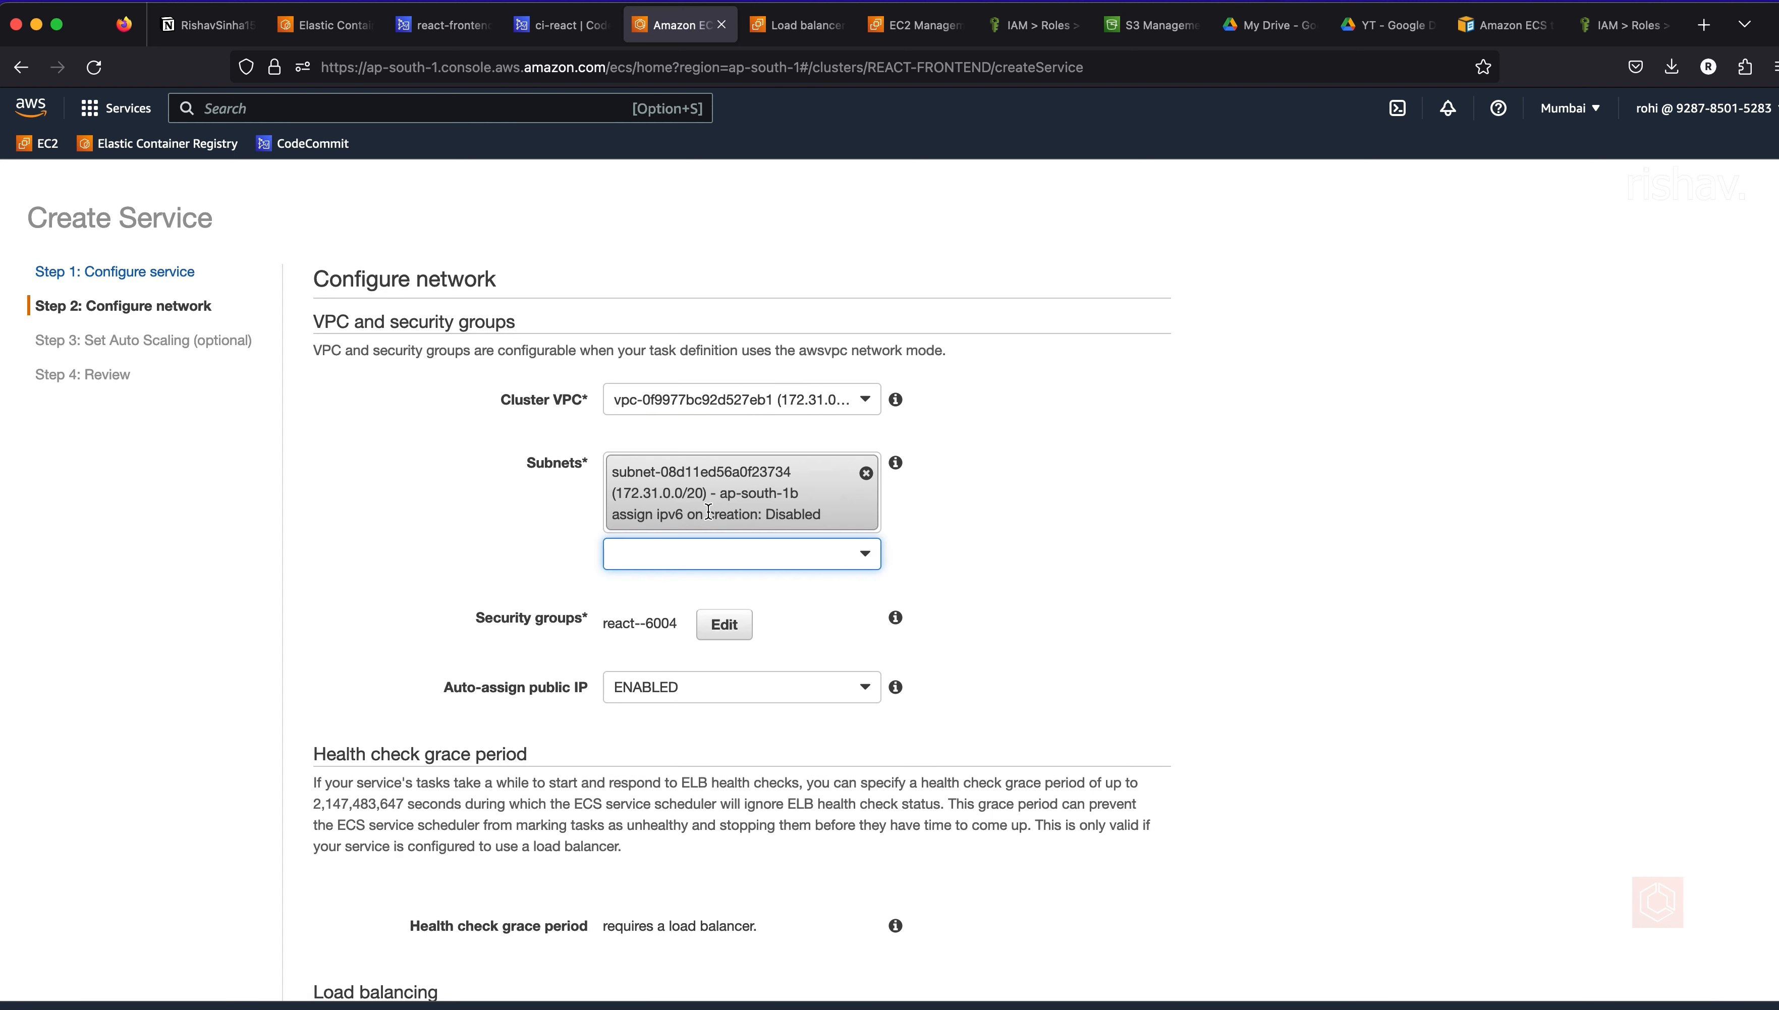
left_click(669, 551)
left_click(674, 668)
left_click(684, 639)
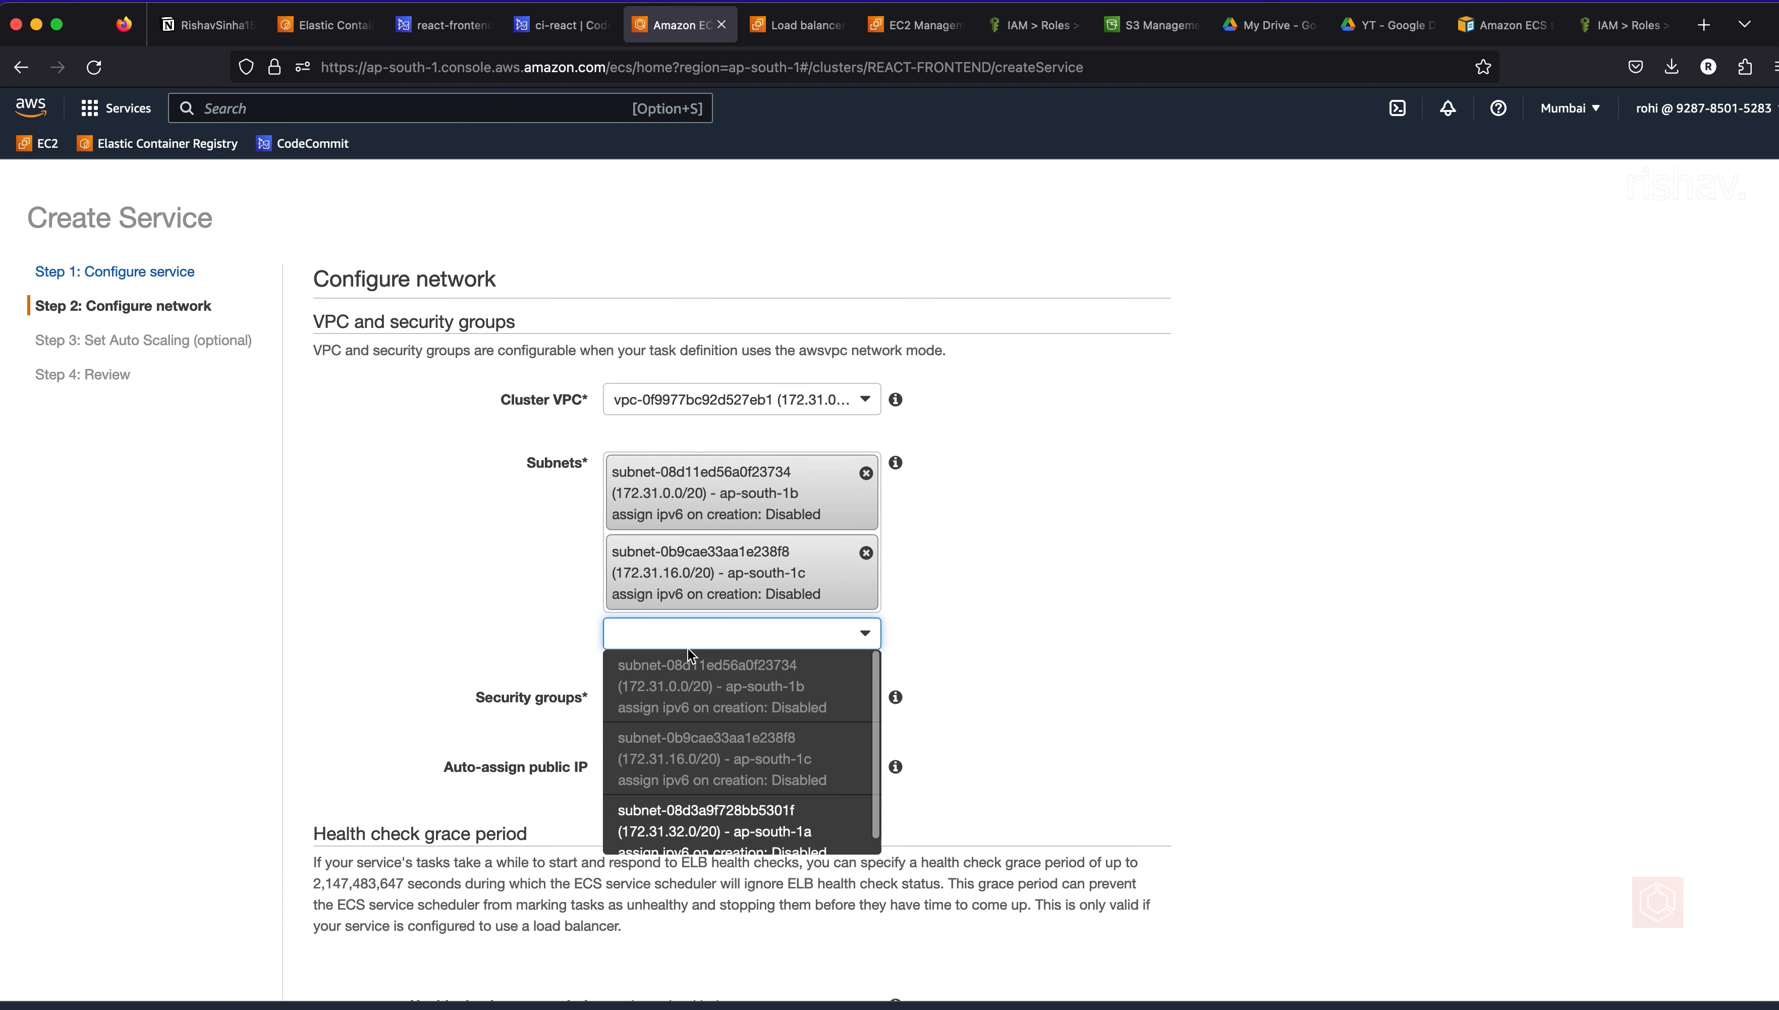
left_click(717, 826)
- Use an Application Load Balancer for the service and select frontend-react as the load balancer
scroll(715, 749, "down", 3)
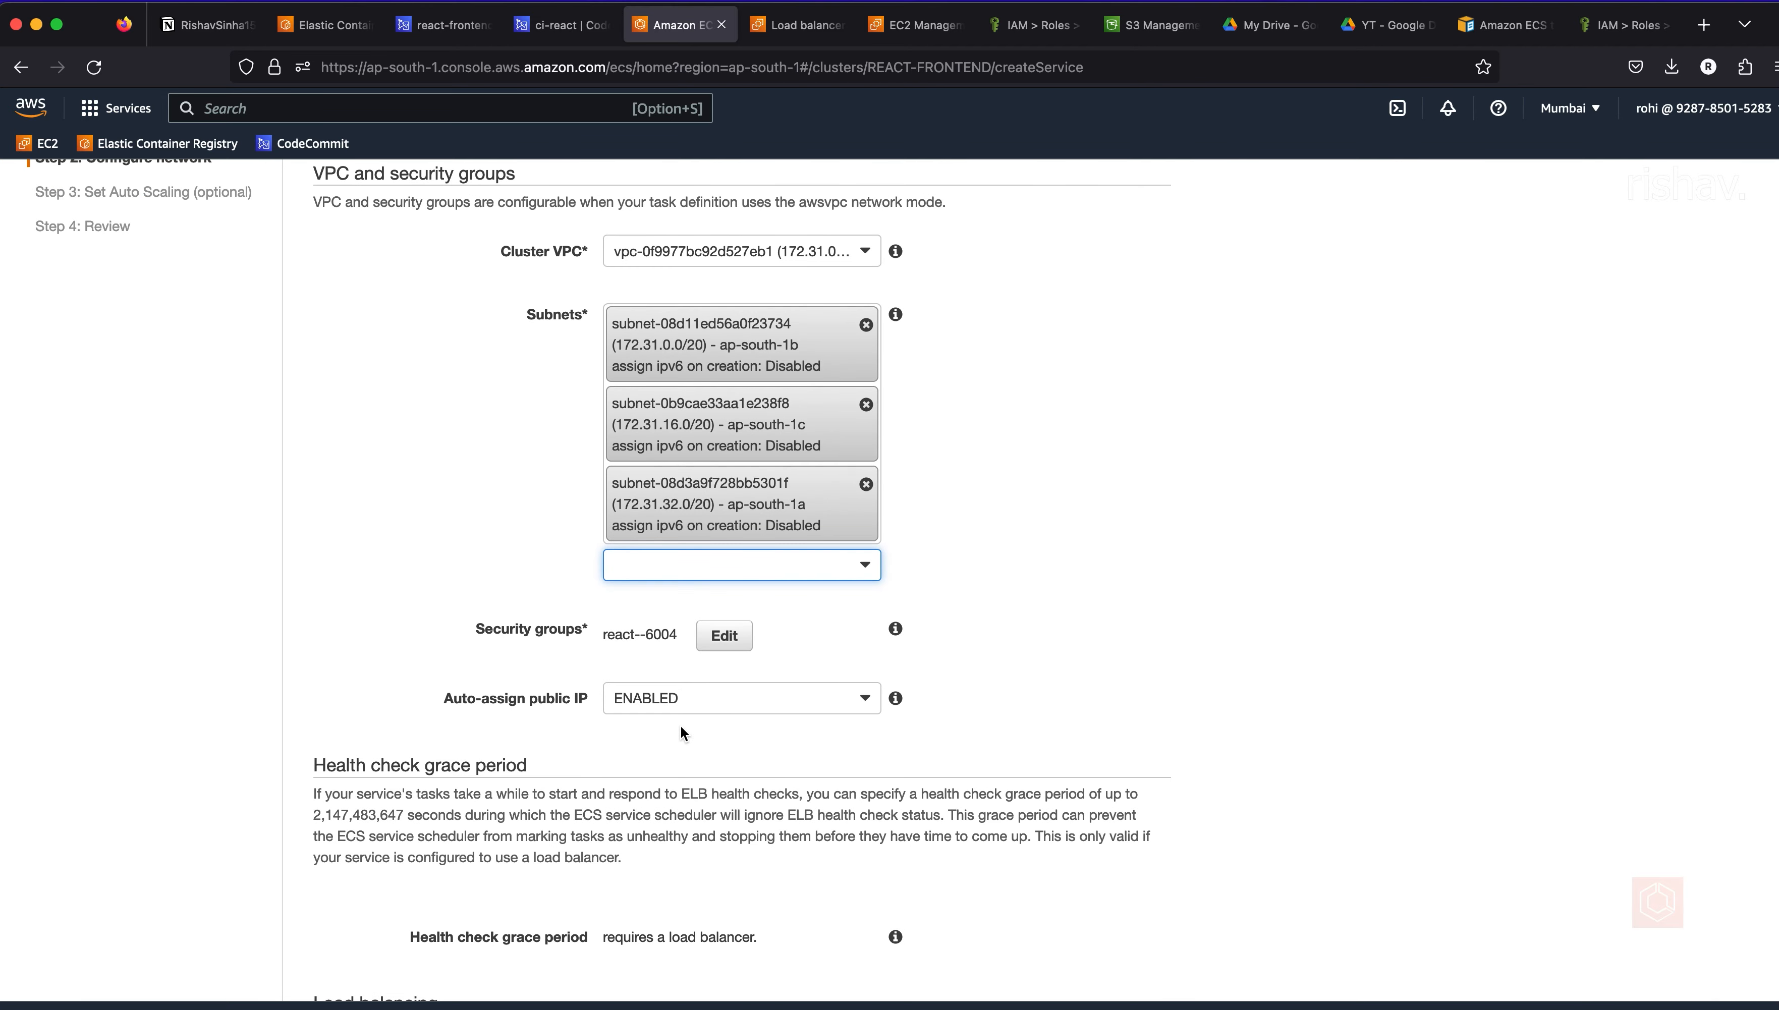
scroll(680, 724, "down", 8)
scroll(680, 724, "down", 5)
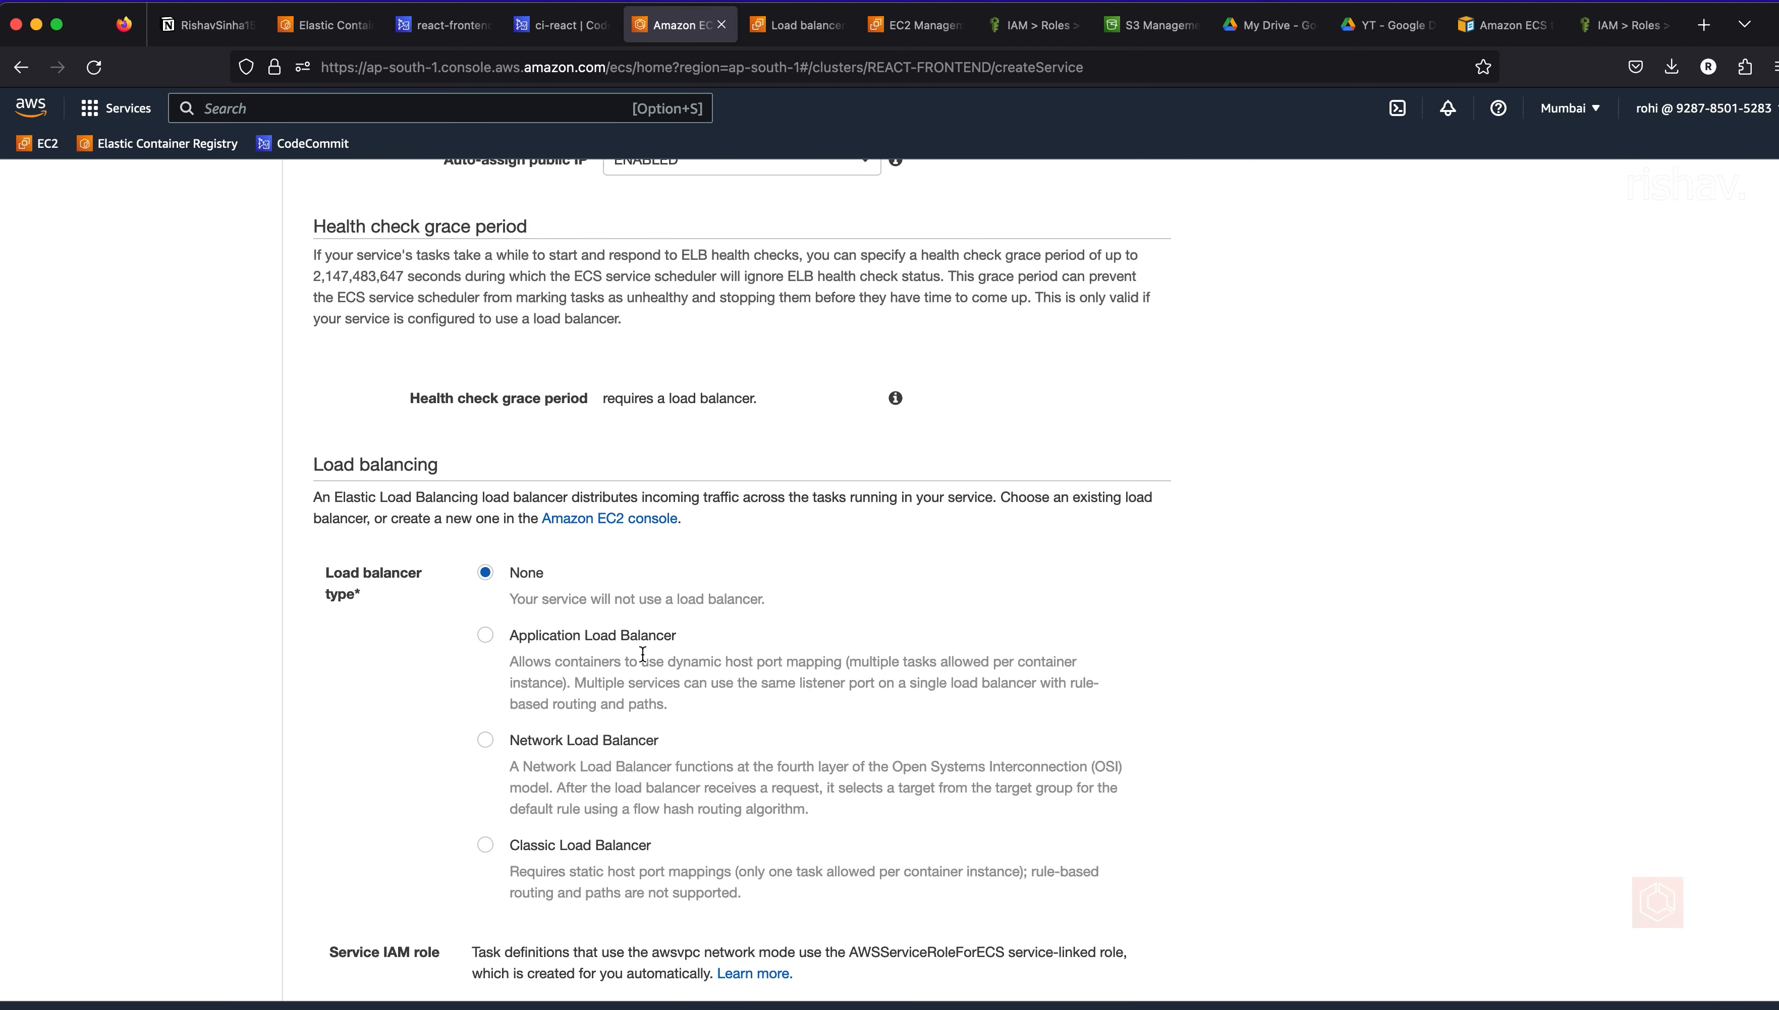
scroll(444, 589, "down", 1)
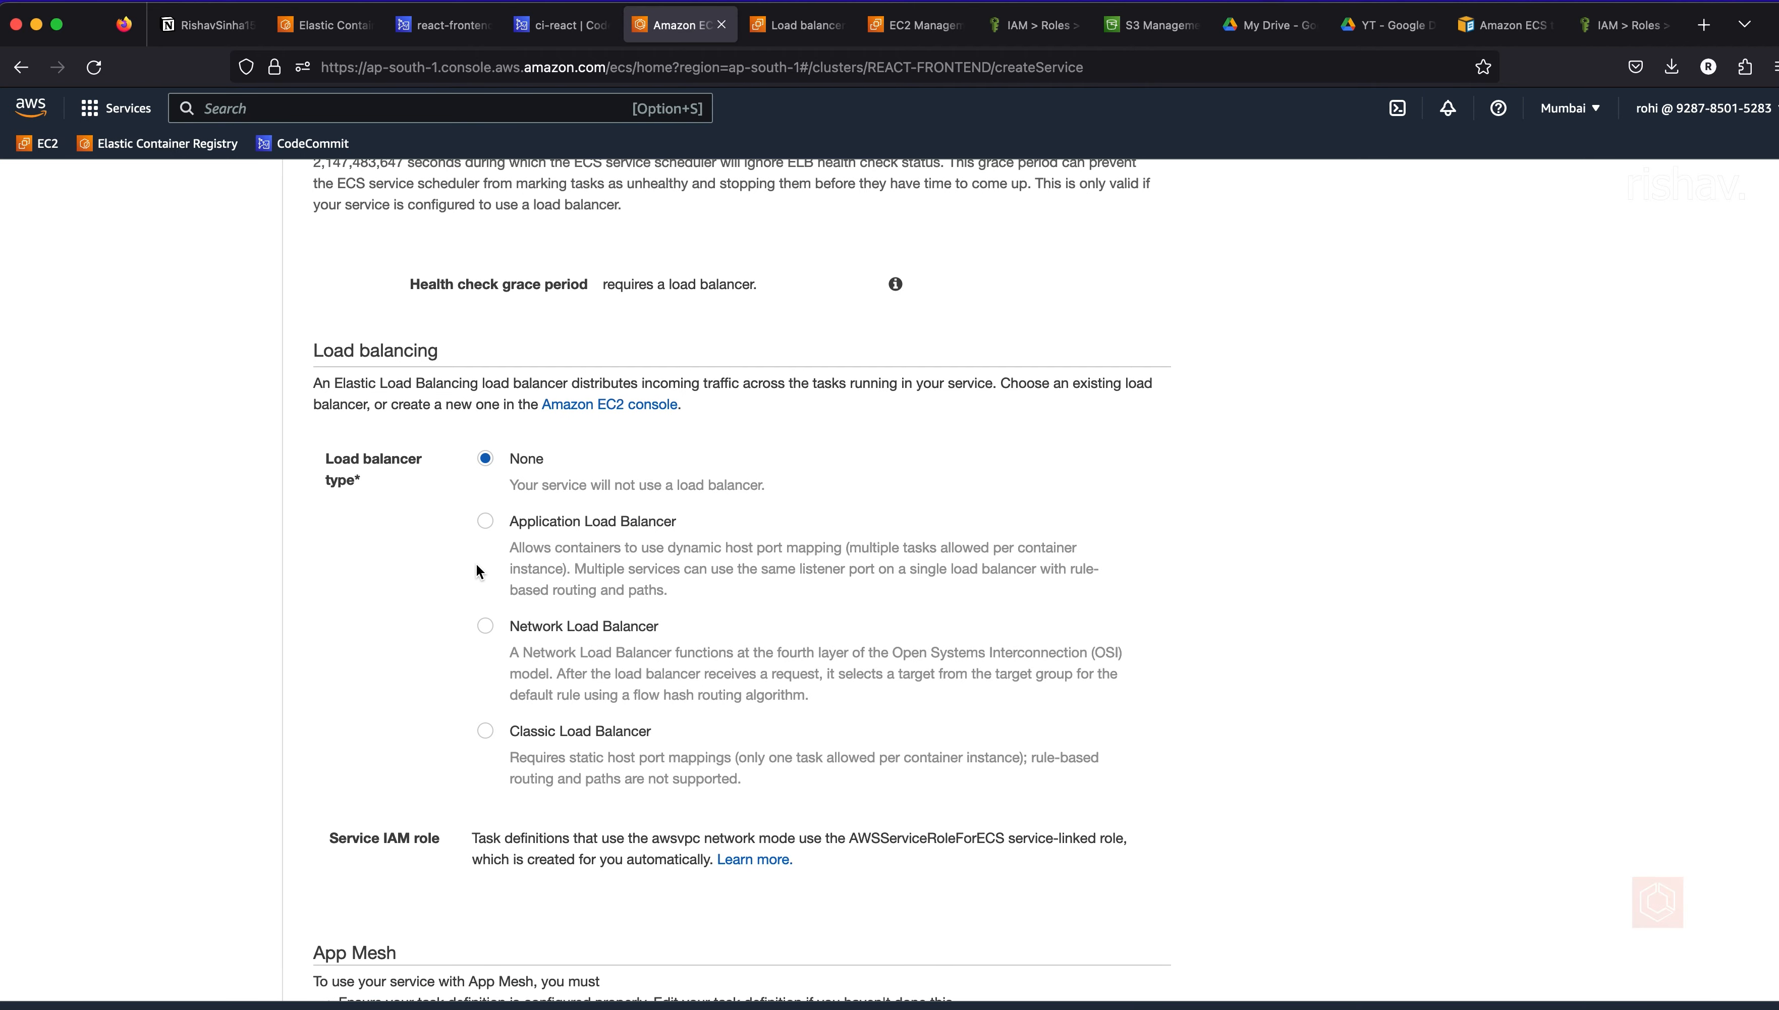
left_click(485, 522)
scroll(487, 551, "down", 4)
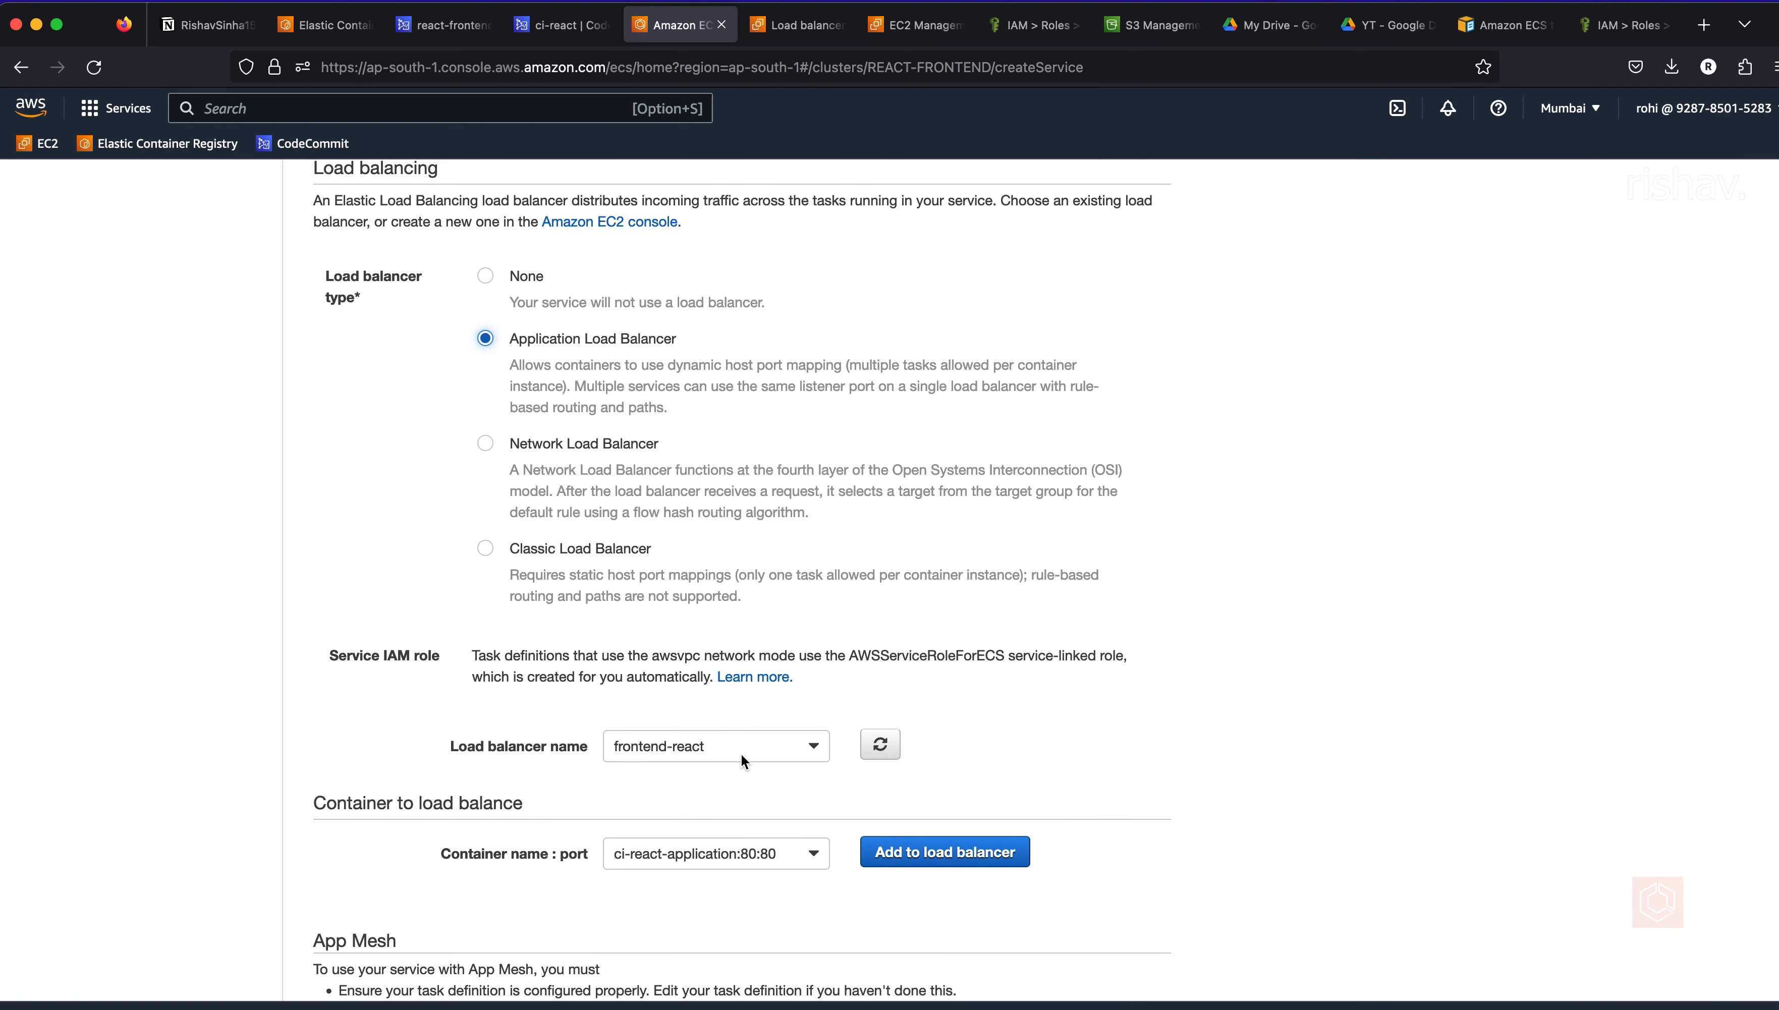
left_click(747, 760)
left_click(815, 664)
- Add the ci-react-application:80:80 container to the frontend-react load balancer
scroll(603, 742, "down", 3)
left_click(699, 733)
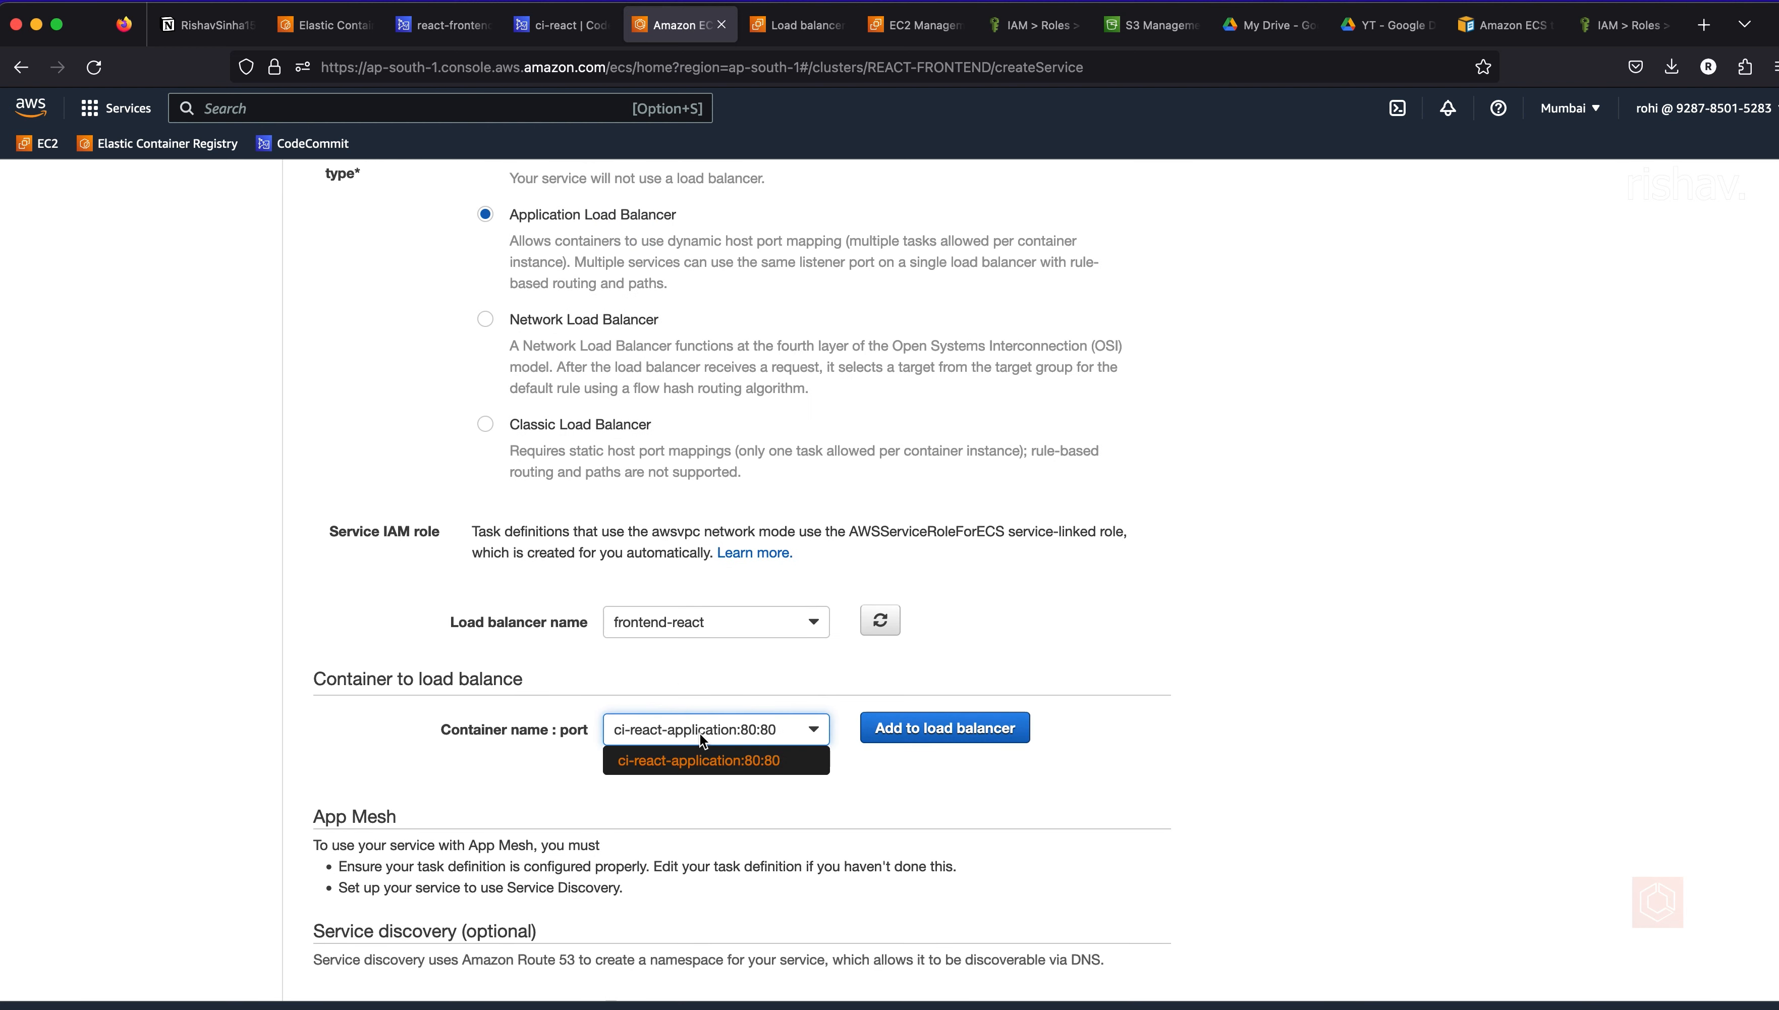
left_click(699, 733)
scroll(848, 665, "down", 4)
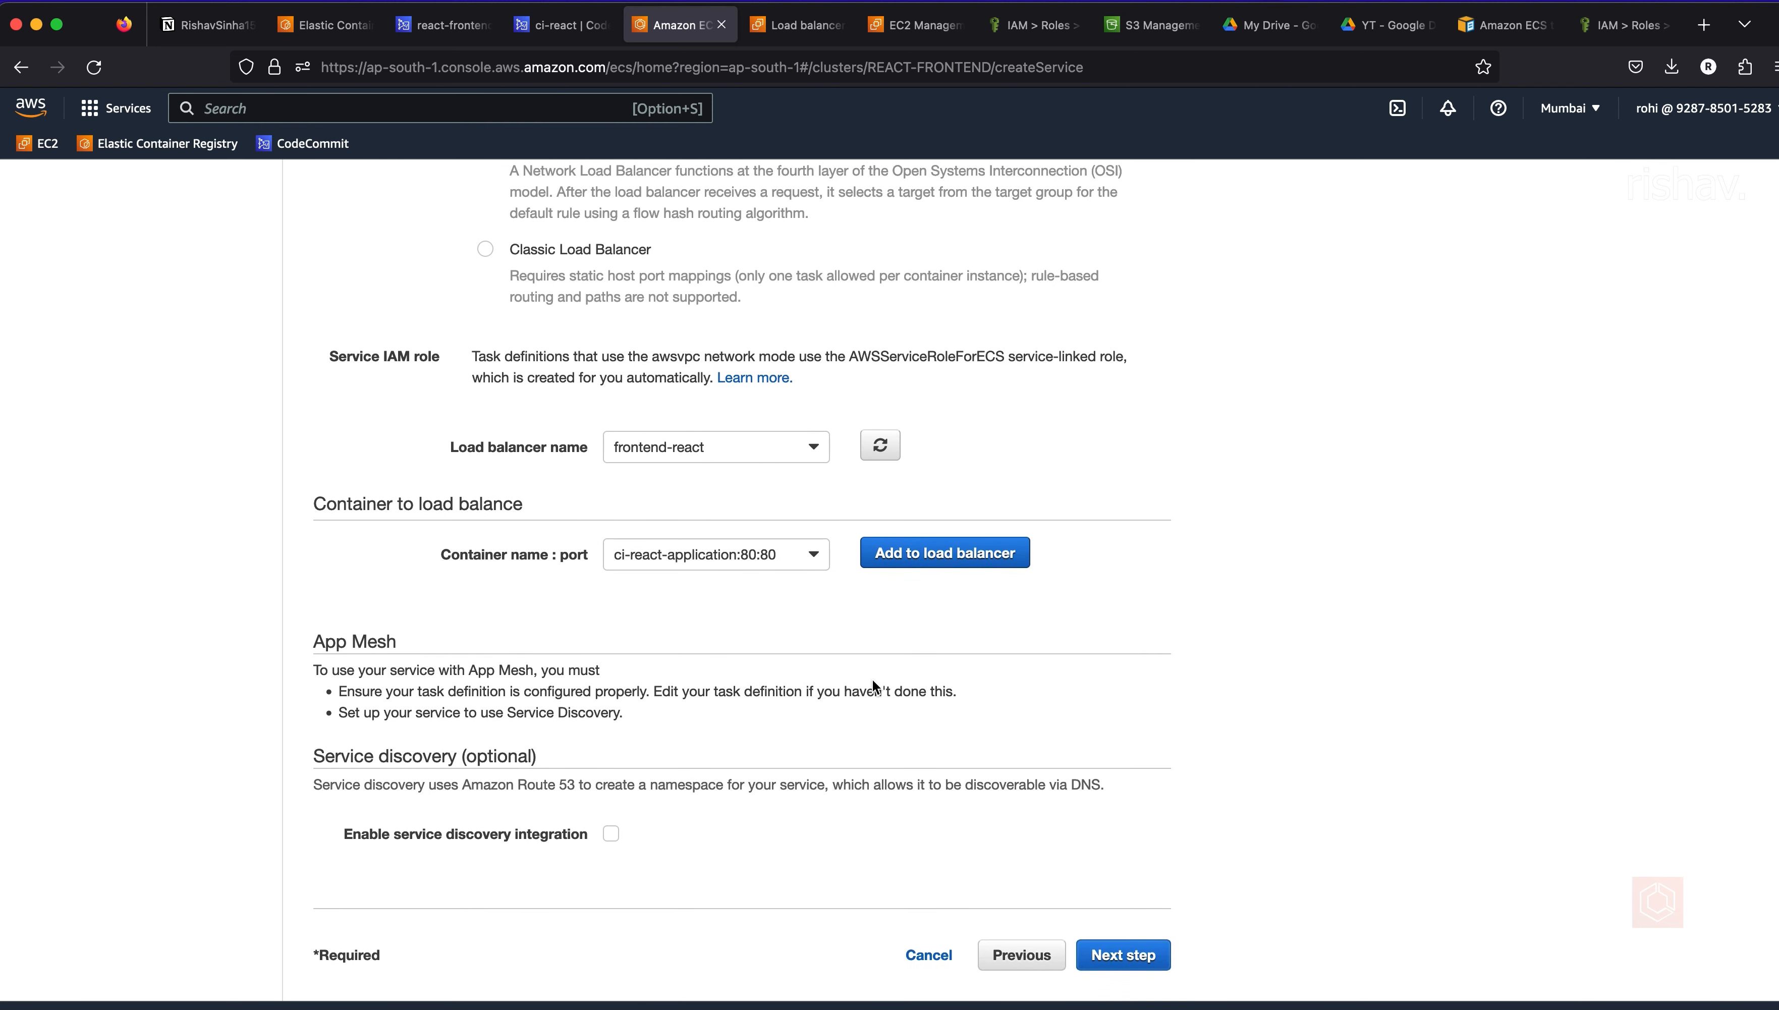
left_click(1117, 968)
left_click(910, 558)
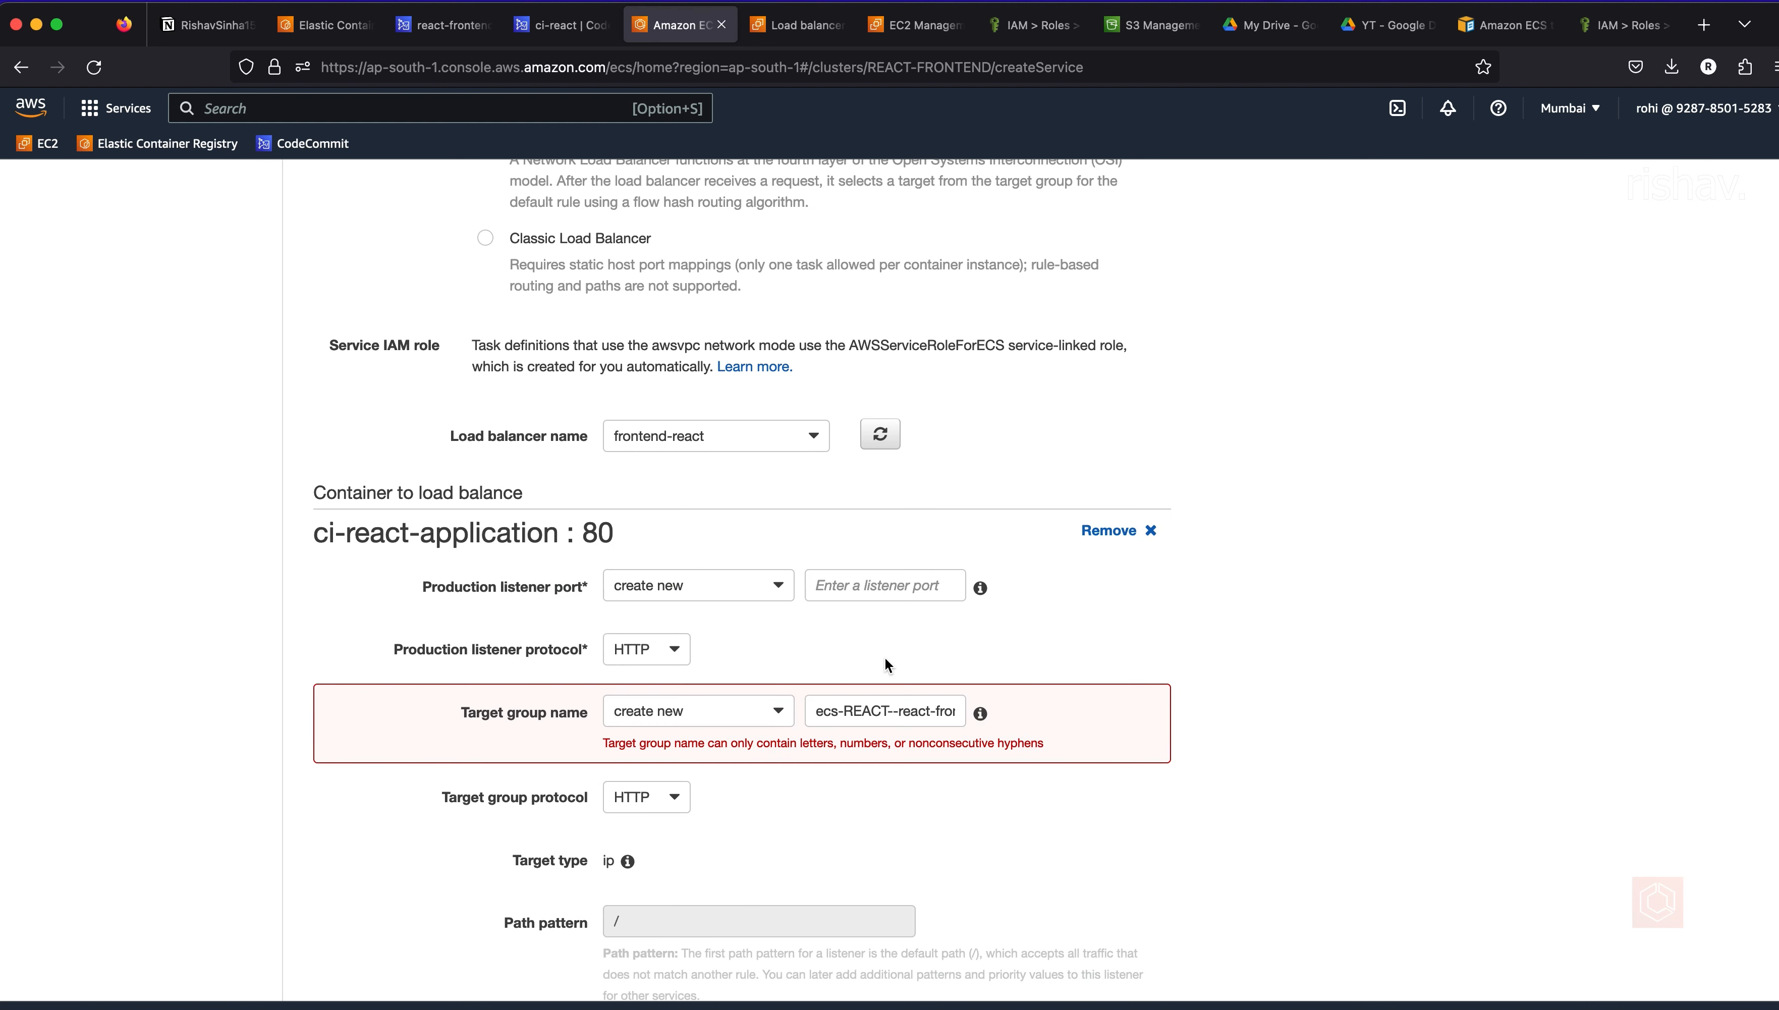
- Set the container's production listener port to 80:HTTP and its target group to react-frontend-TG
scroll(888, 664, "down", 5)
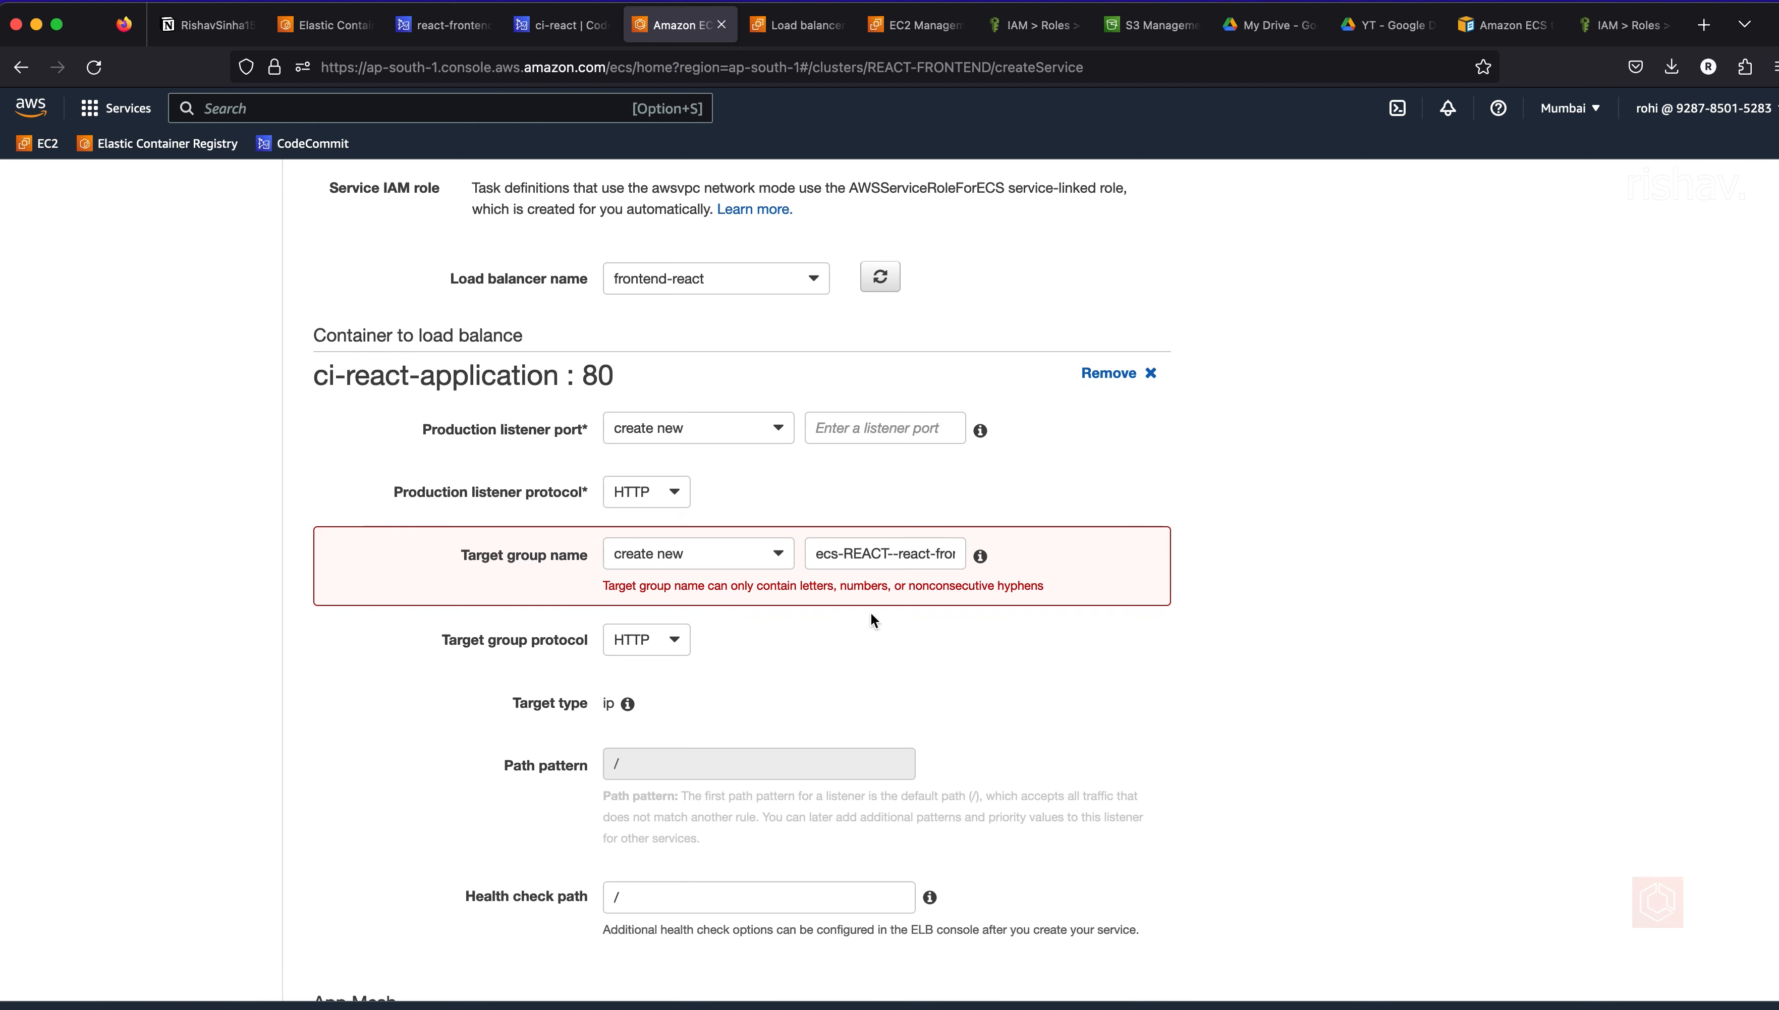
left_click(775, 428)
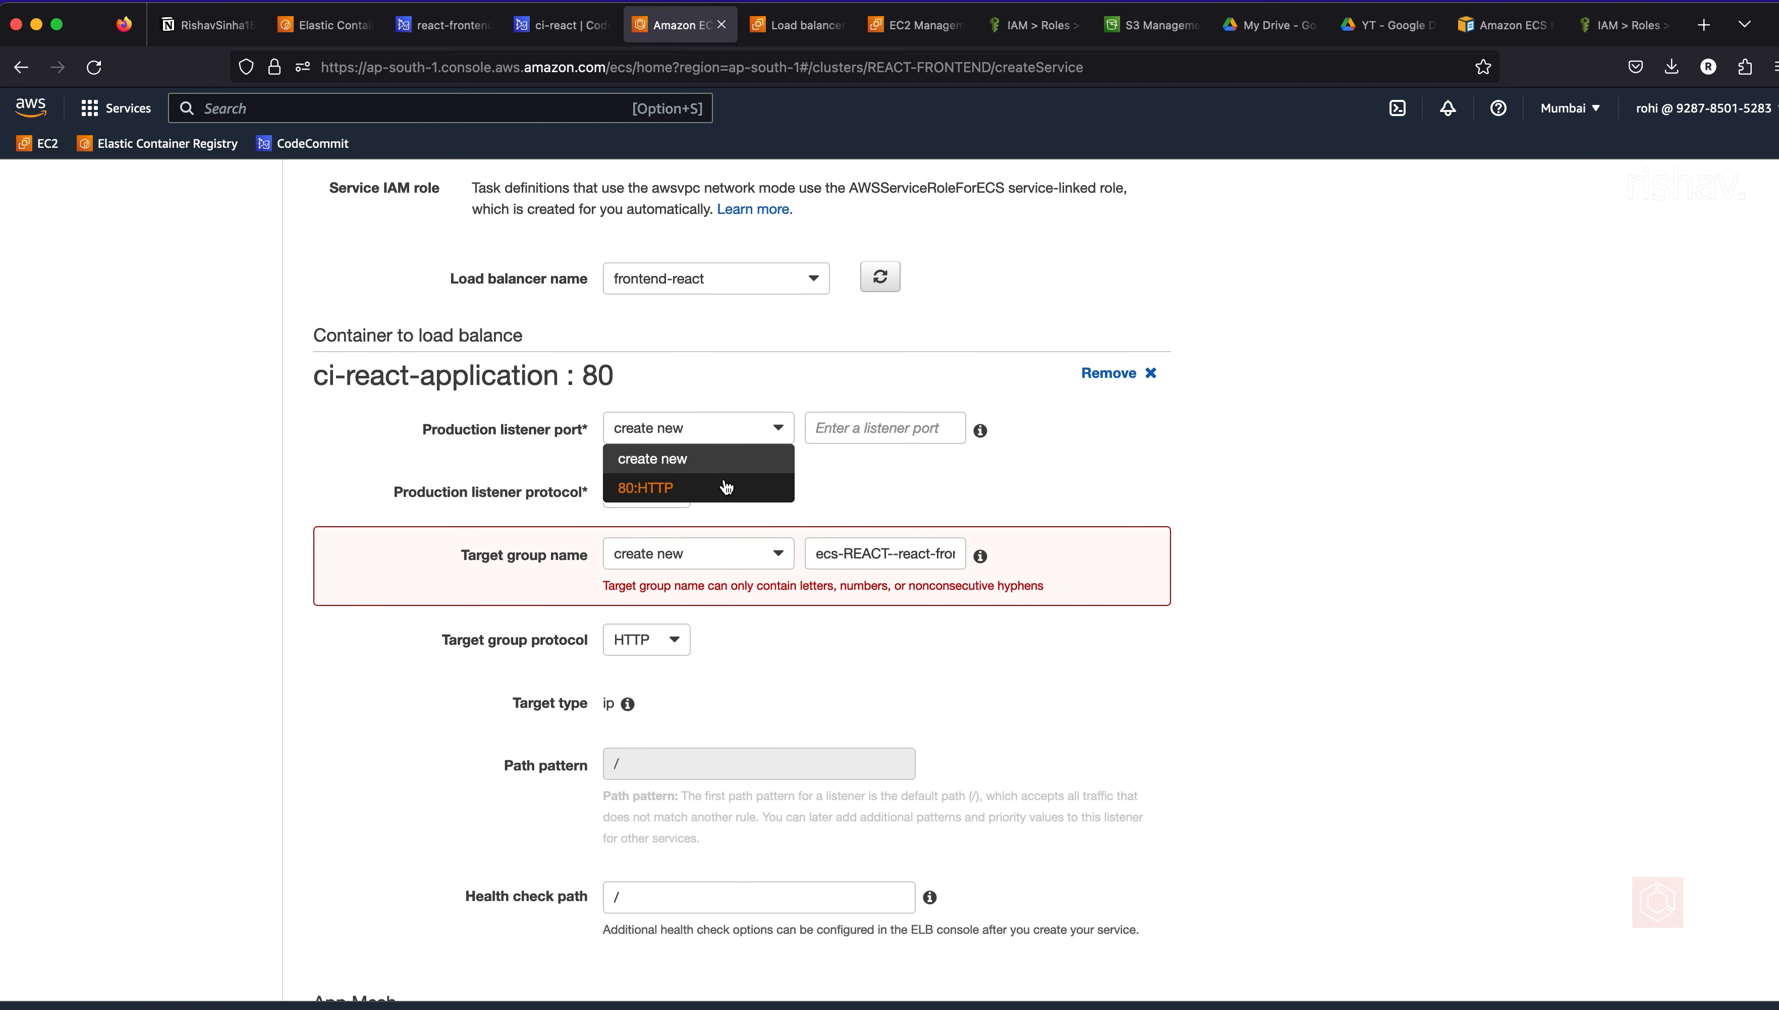
left_click(725, 485)
left_click(712, 558)
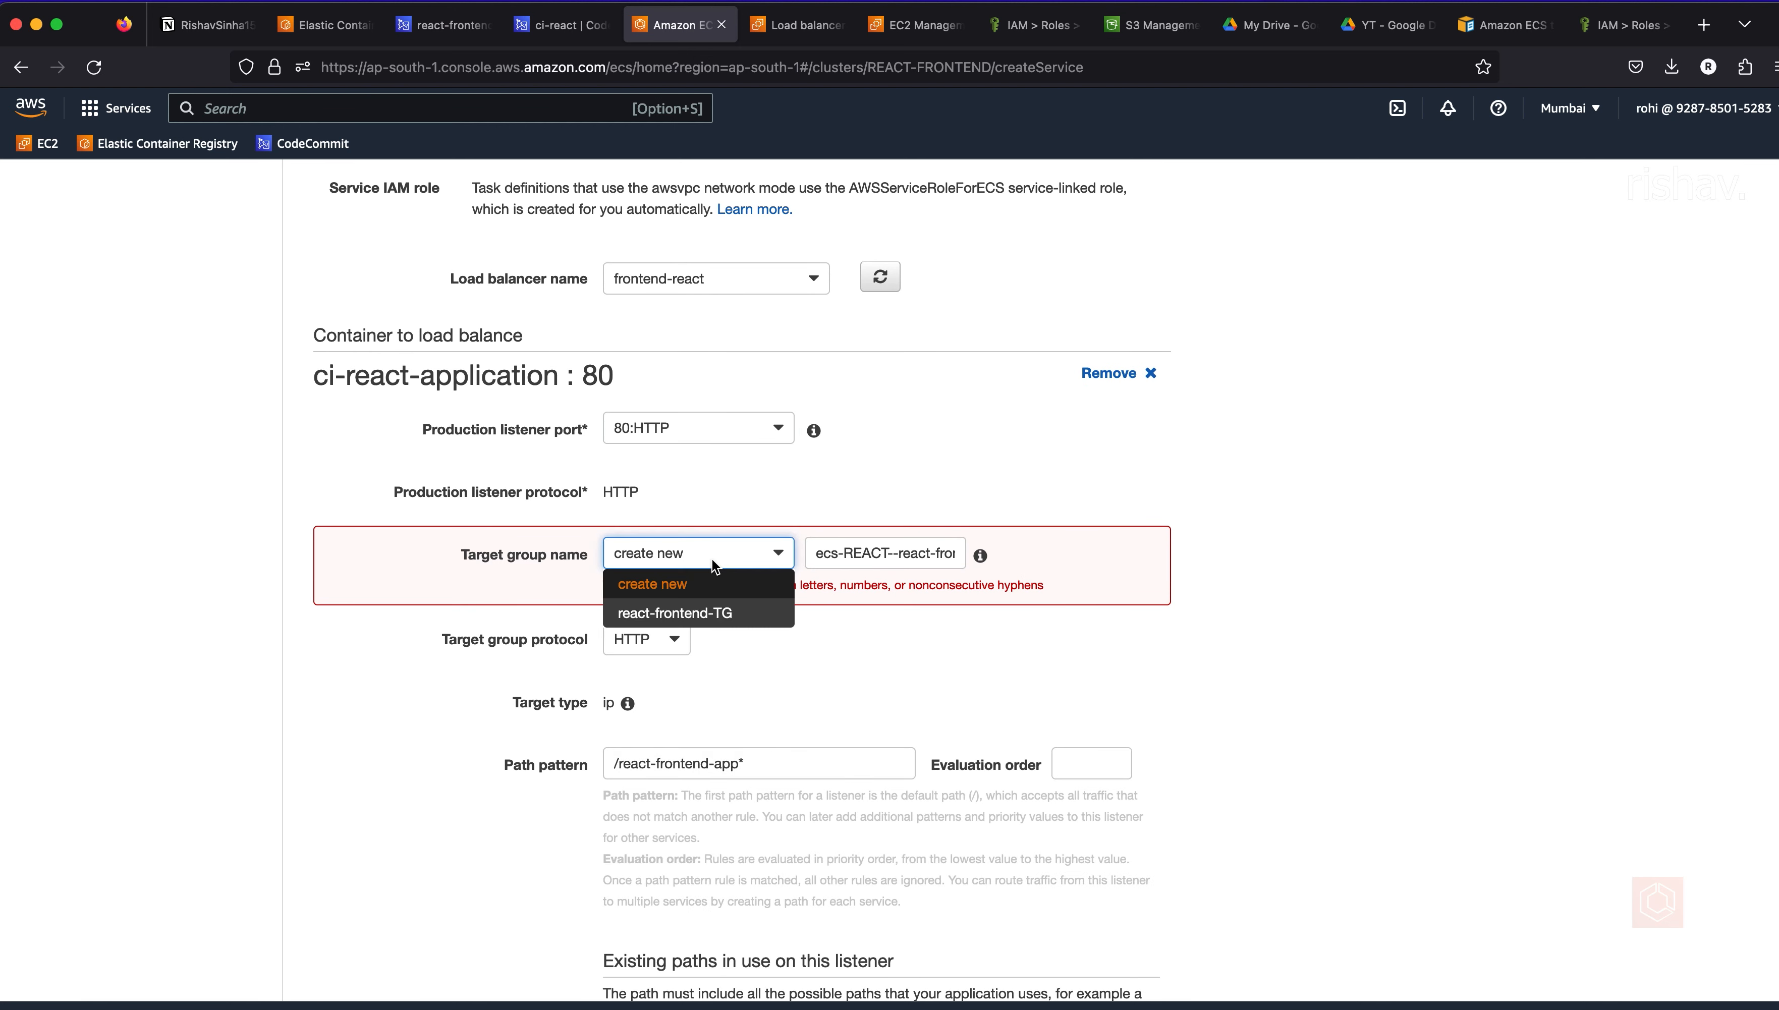
left_click(725, 615)
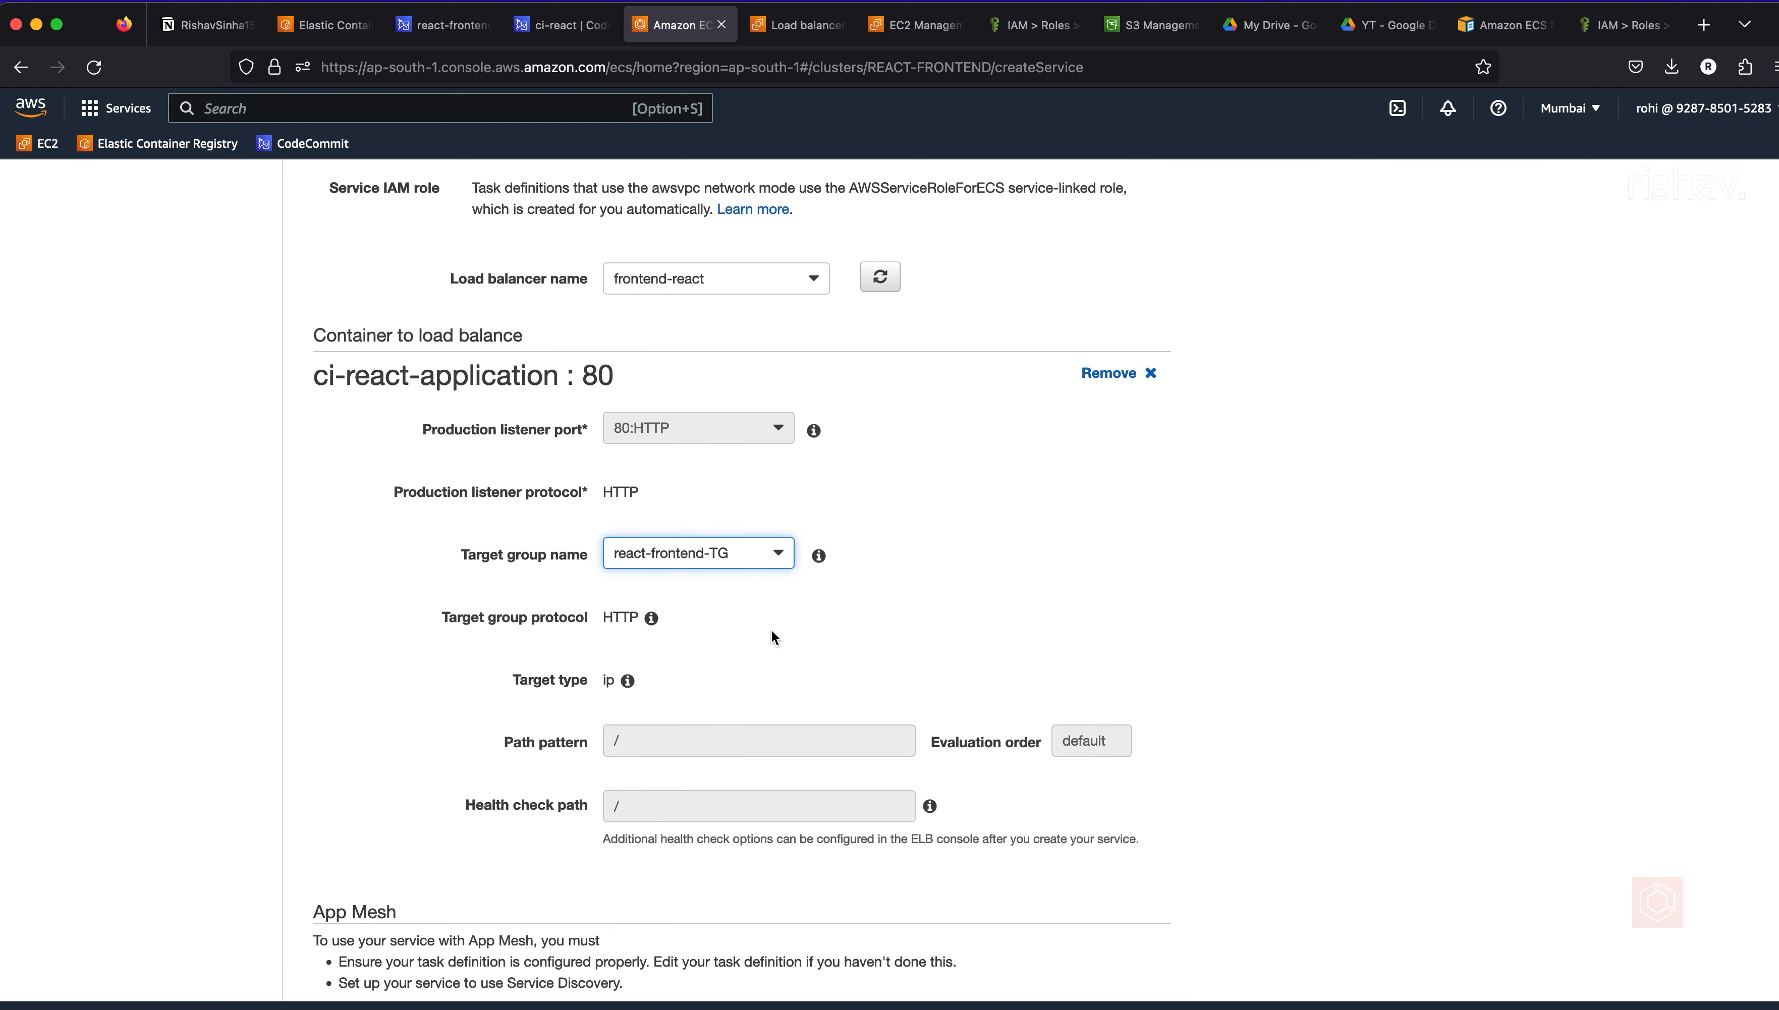
- Continue past the network settings, leave service auto scaling unconfigured, and create the service from the review
scroll(771, 632, "down", 5)
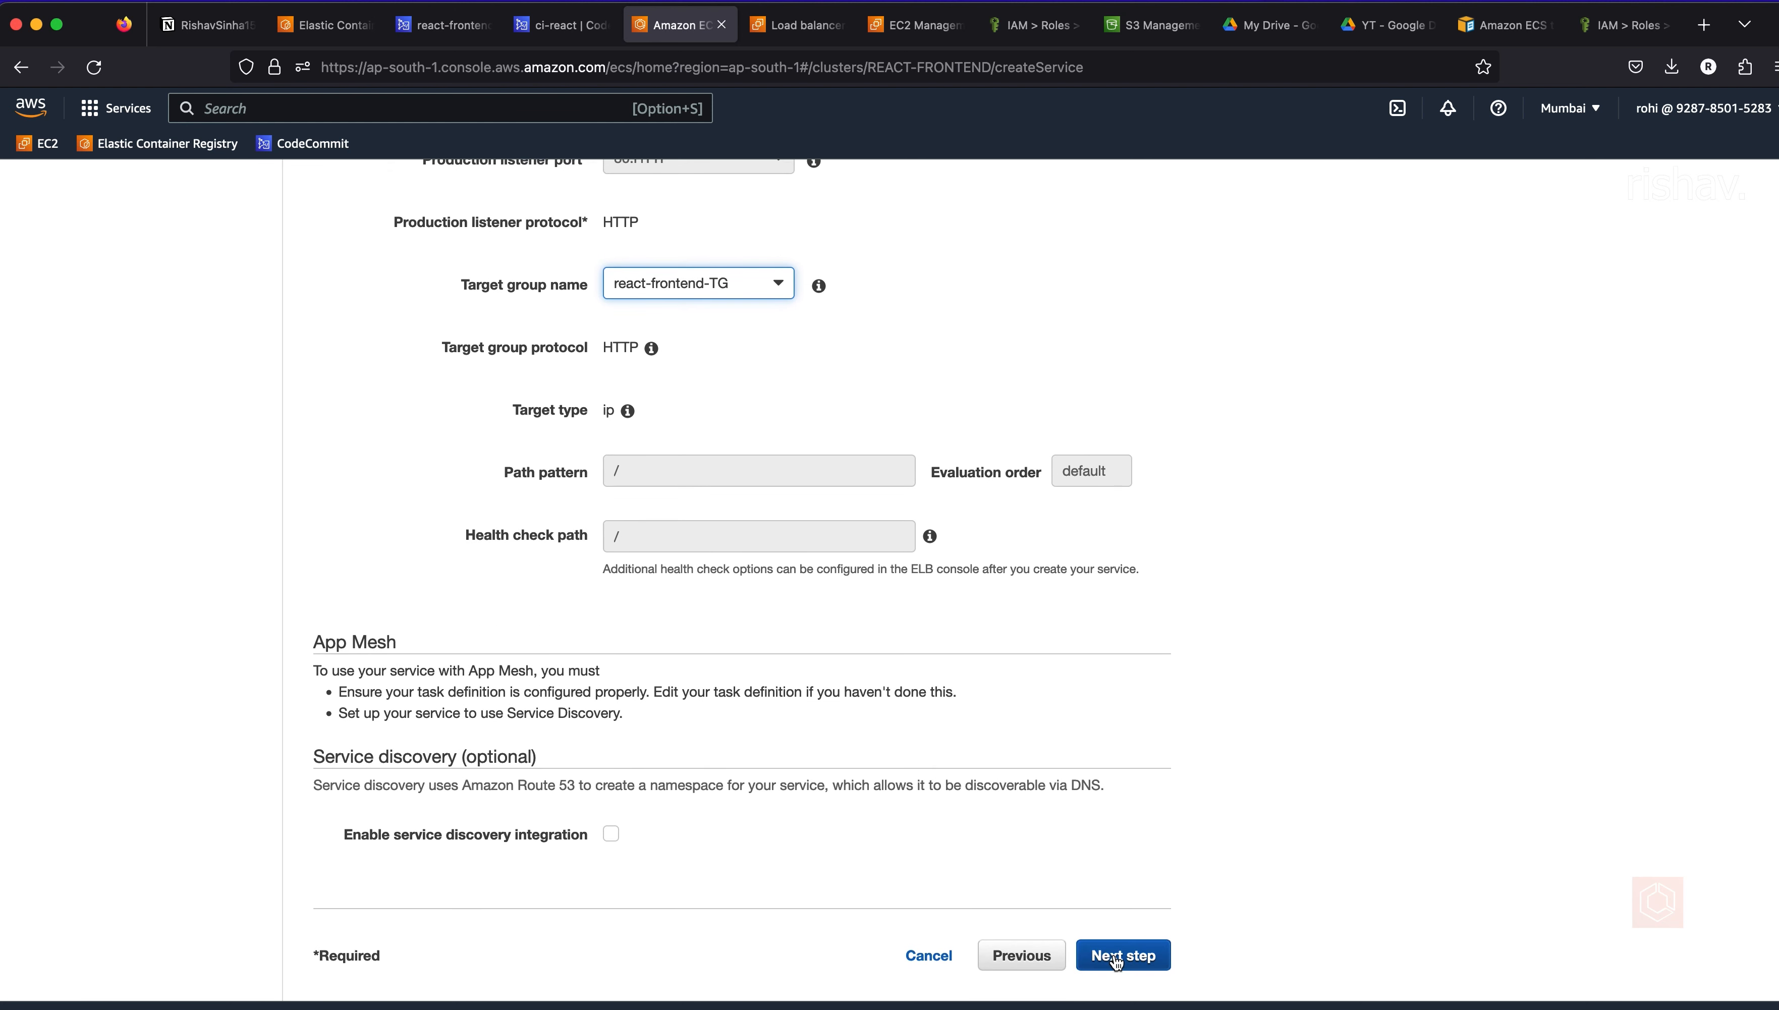
left_click(1116, 958)
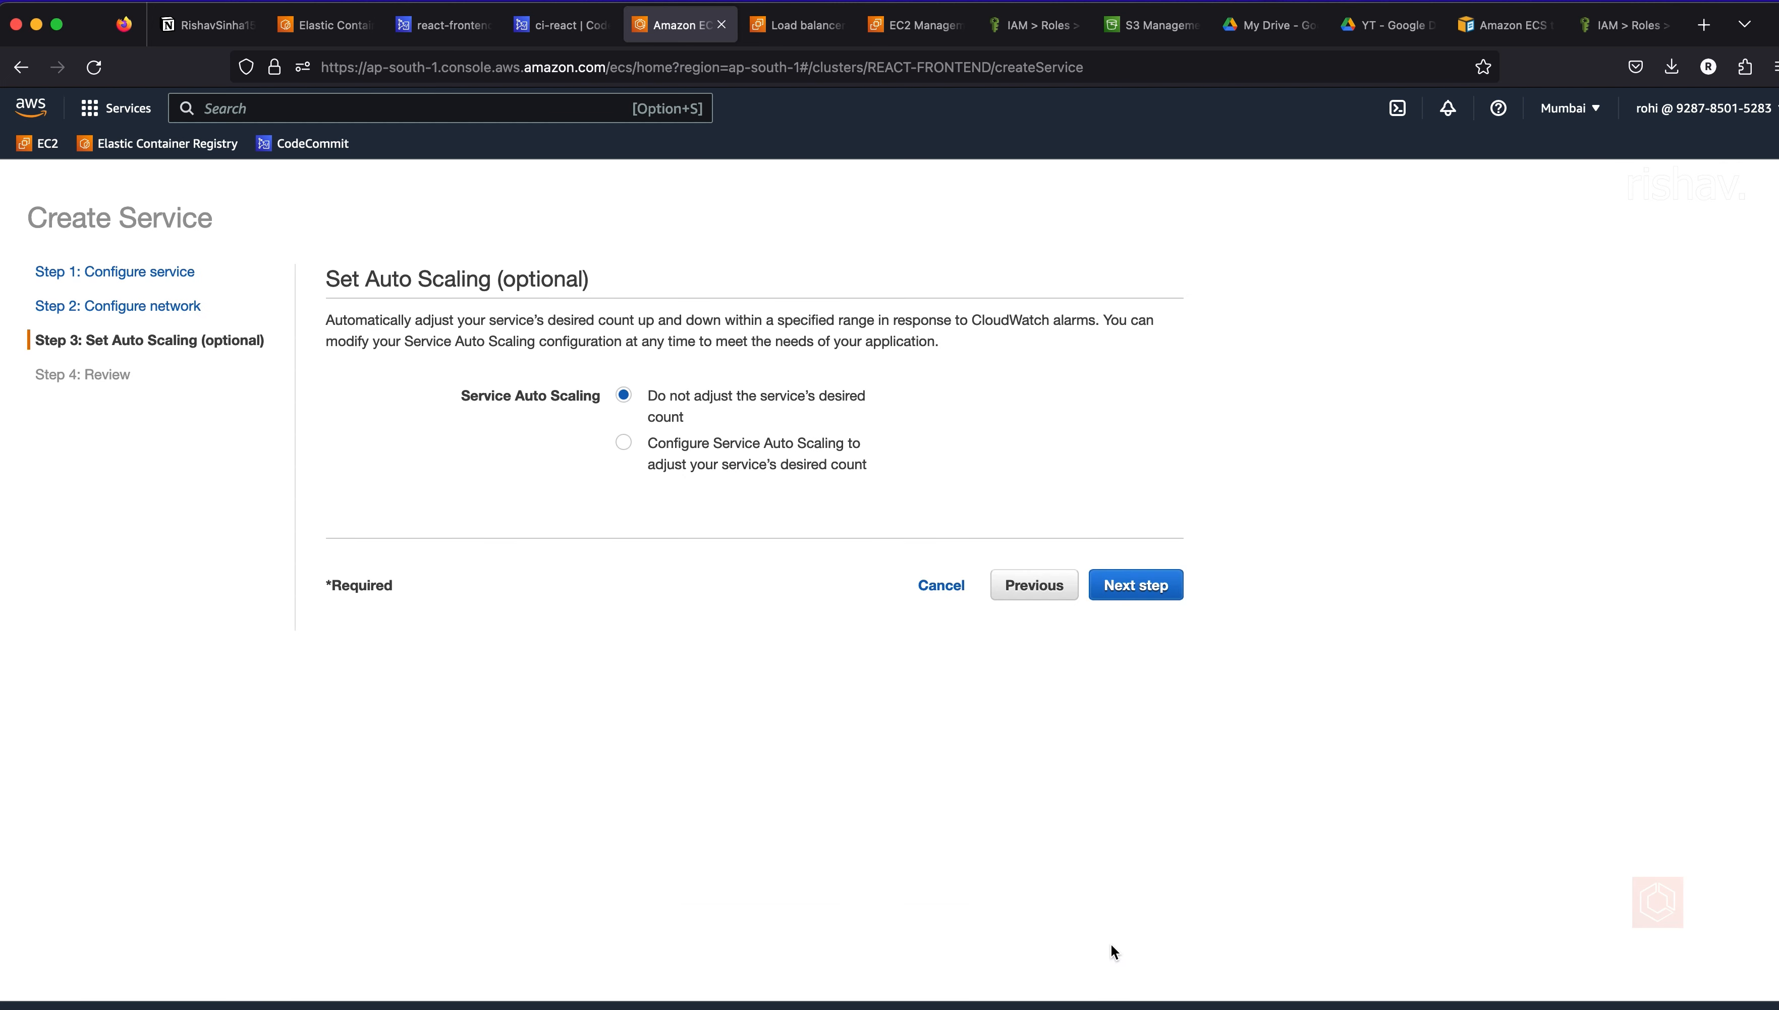
left_click(1133, 594)
scroll(1132, 596, "down", 10)
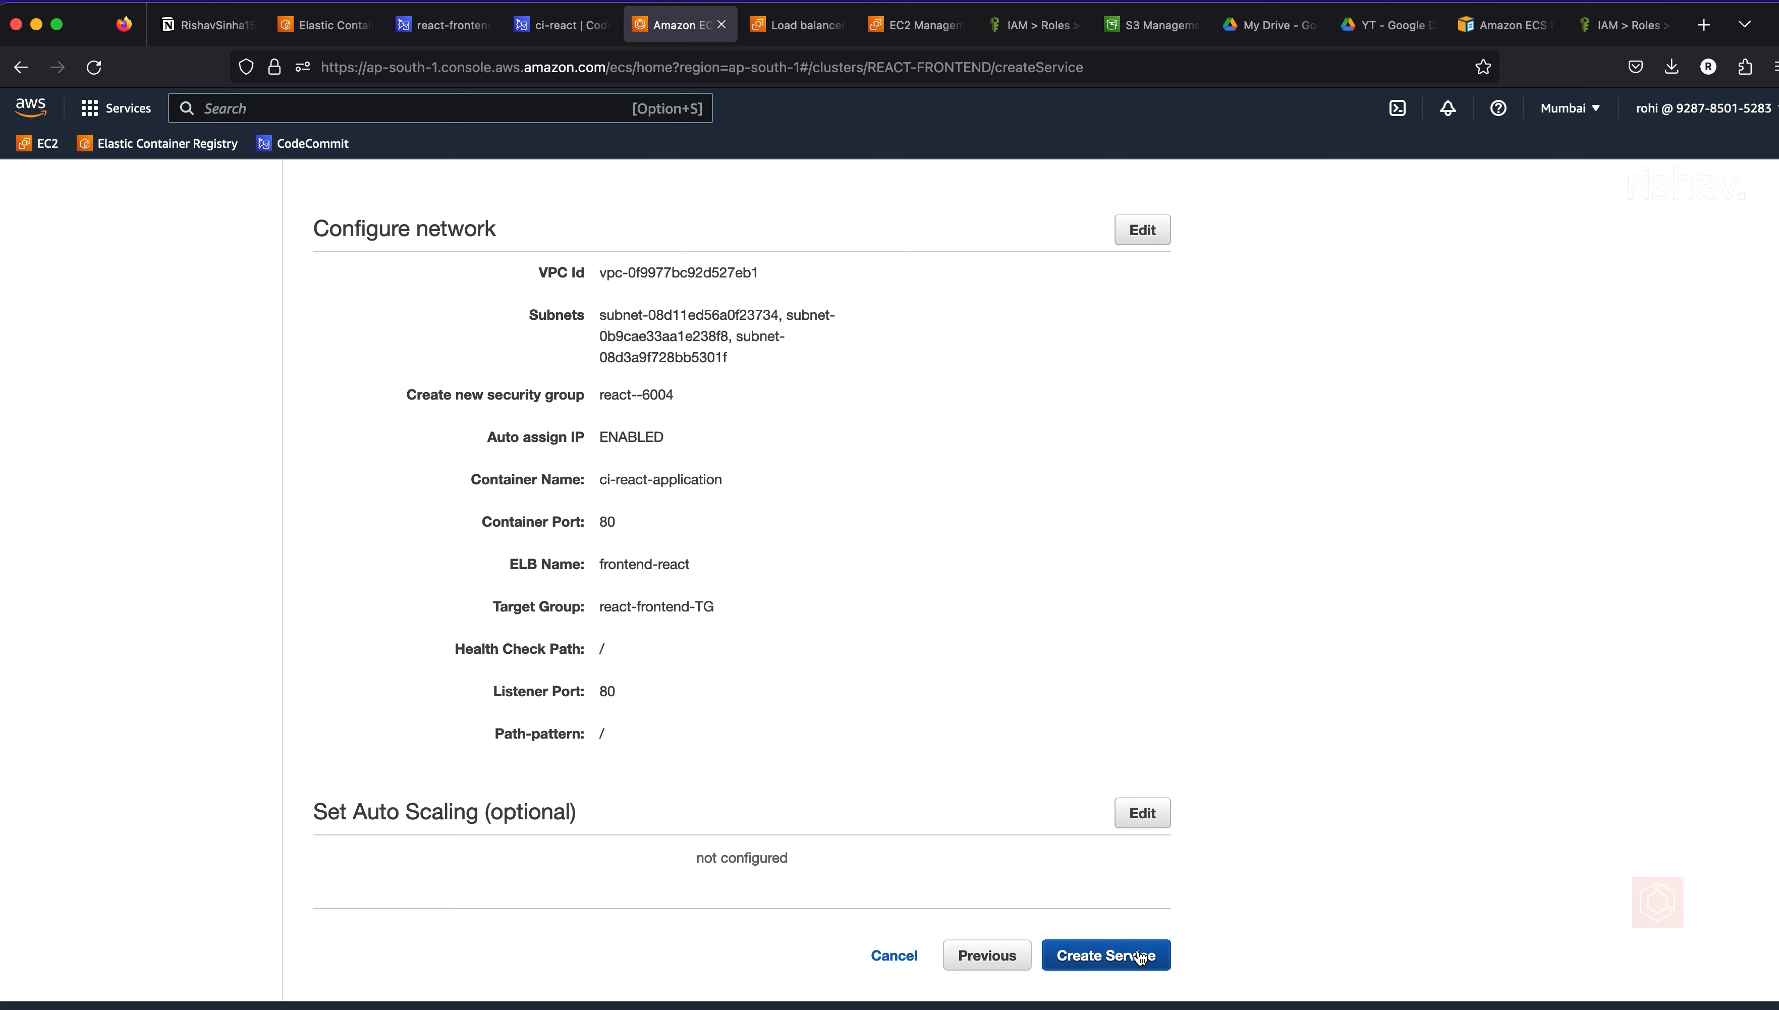
left_click(1139, 957)
- View the new react-frontend-app service and refresh its task list to check the tasks' last status
scroll(982, 708, "down", 2)
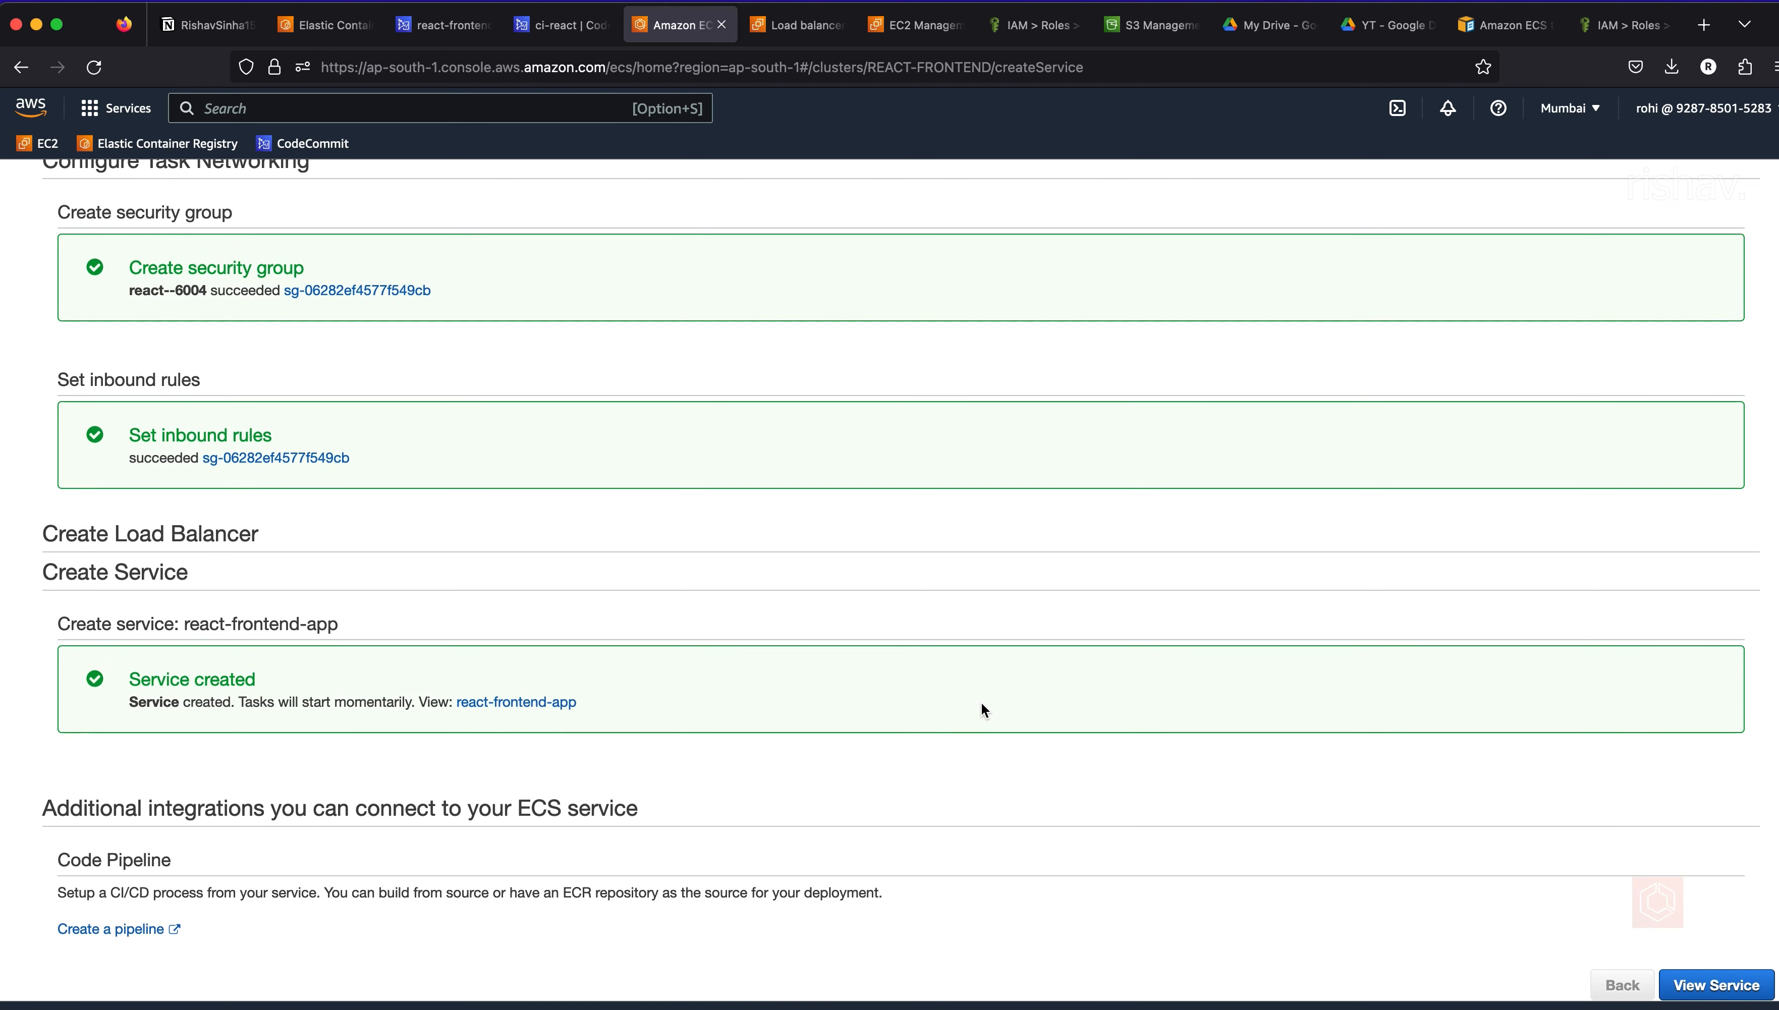
left_click(1687, 986)
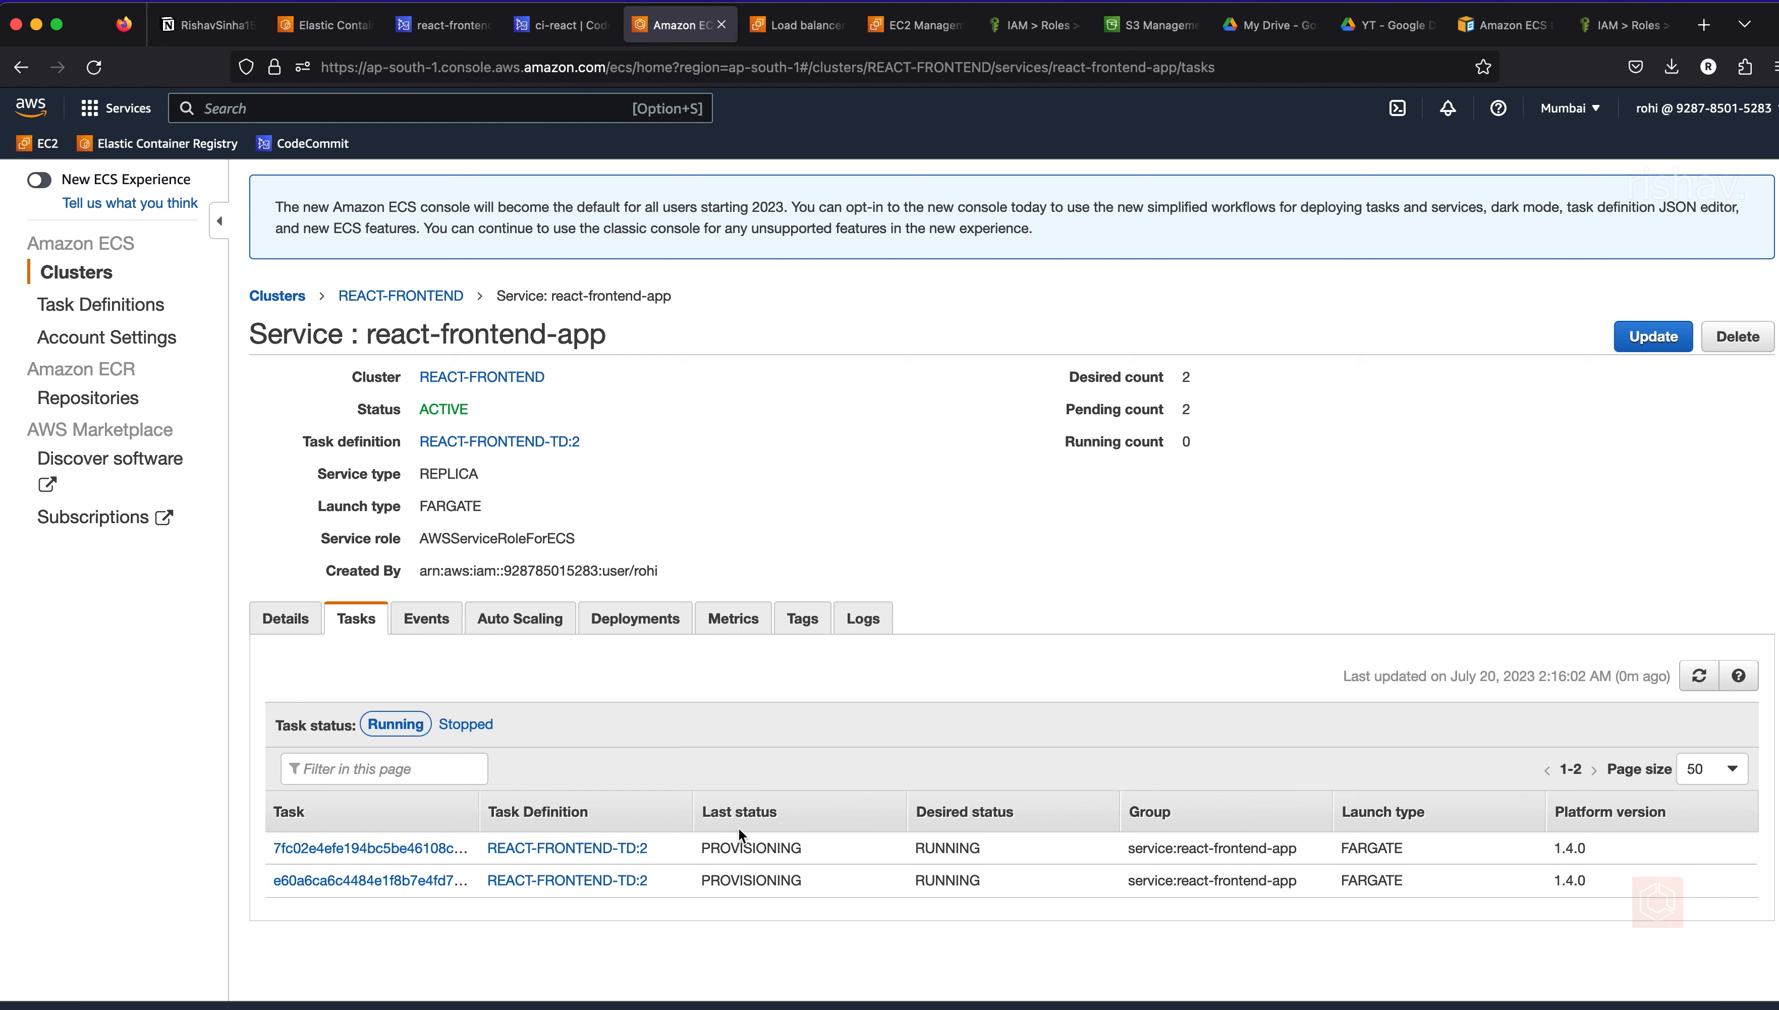
double_click(743, 844)
left_click(846, 839)
left_click(1700, 678)
left_click(1699, 678)
left_click(1698, 678)
left_click(1699, 678)
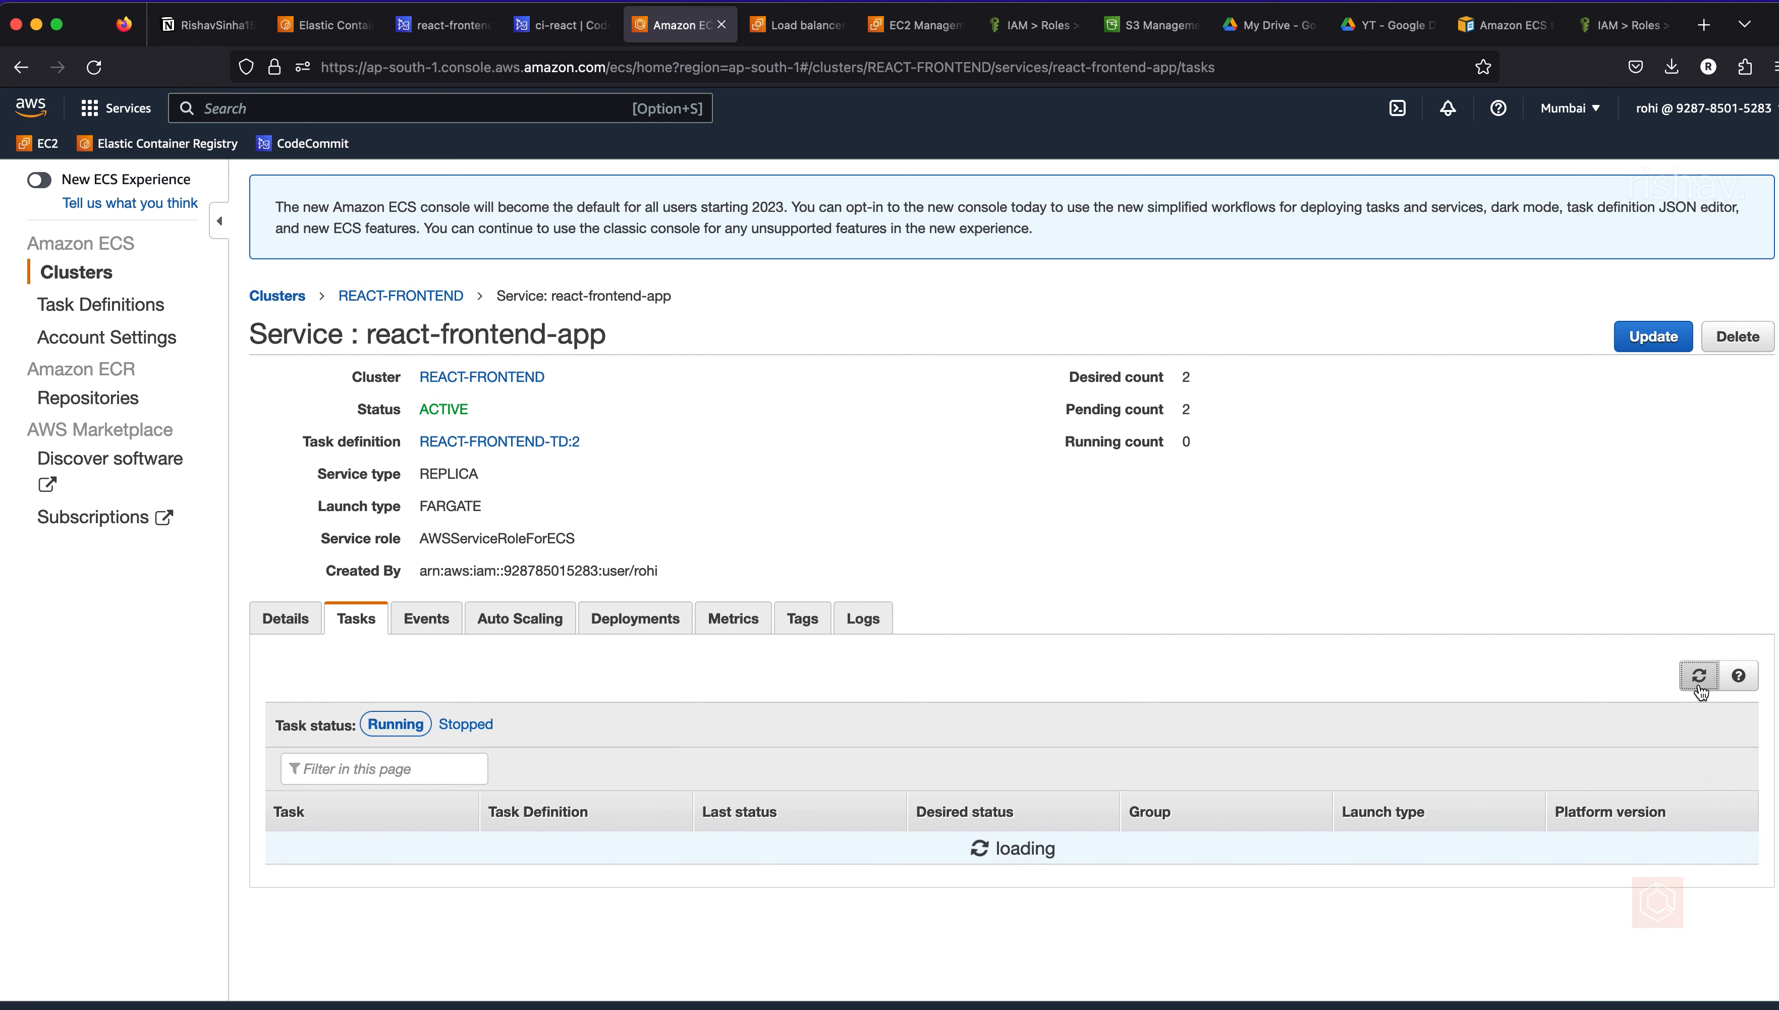
left_click(1700, 678)
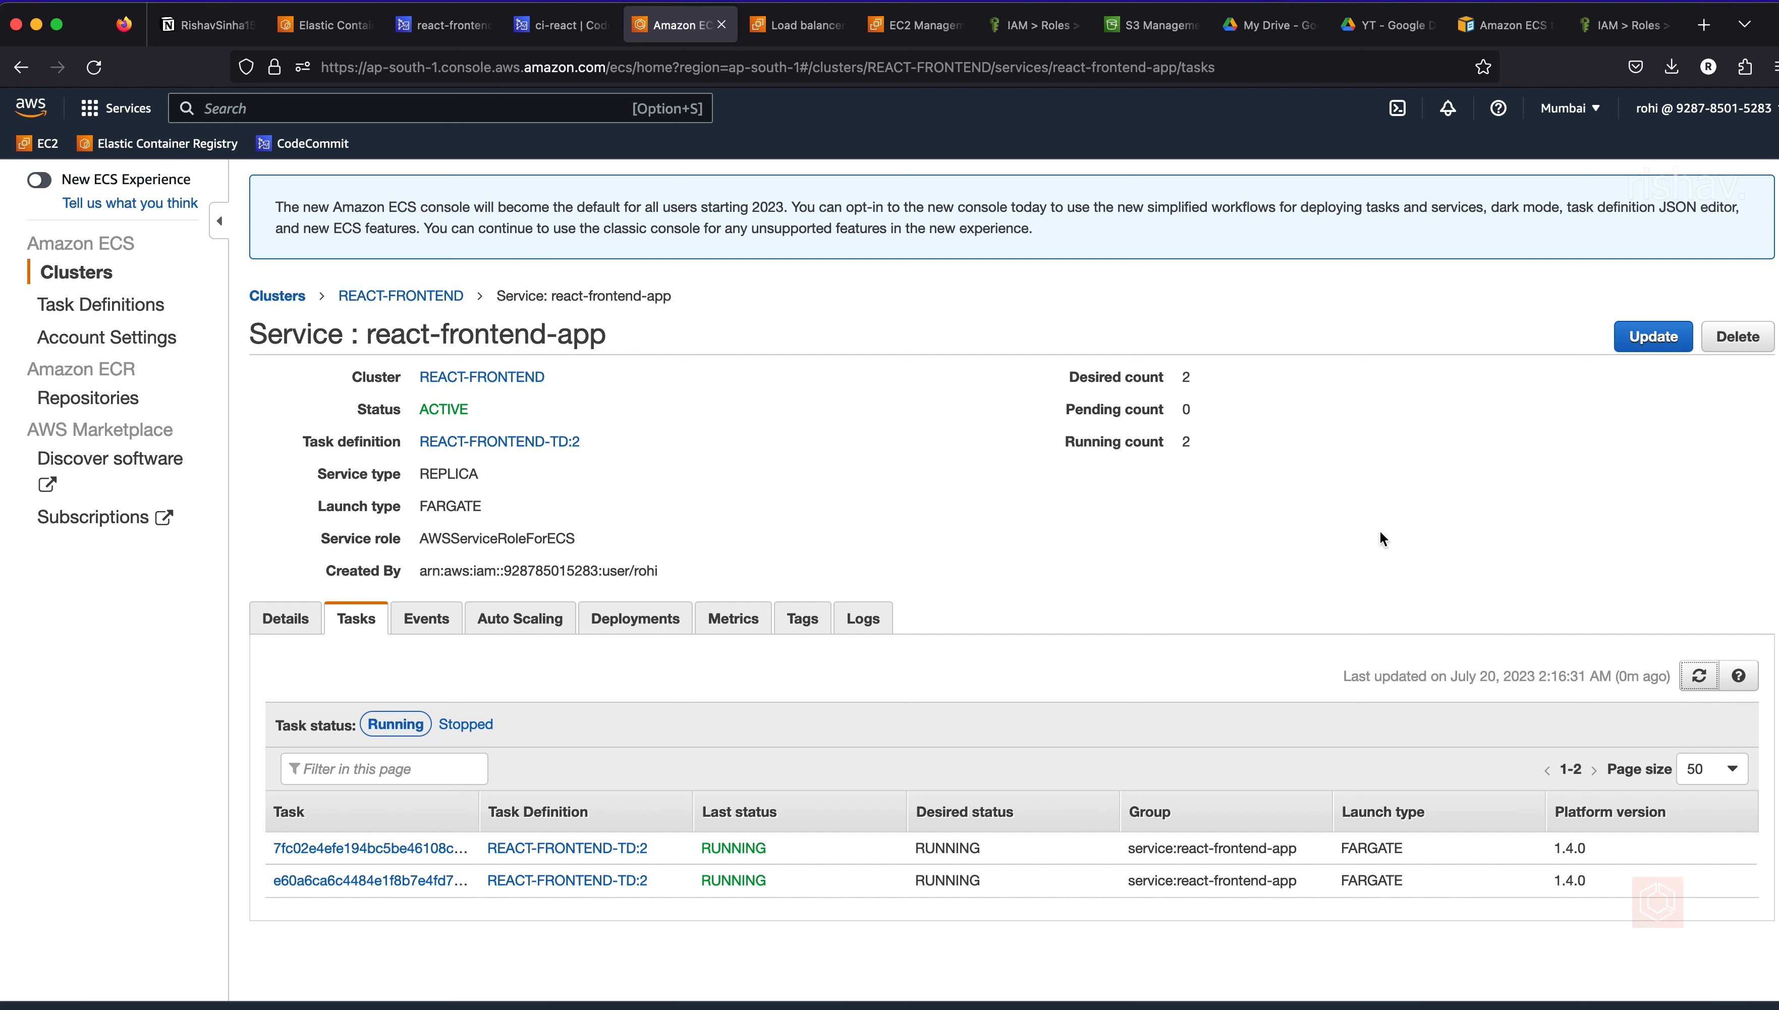
- Copy the frontend-react load balancer's DNS name and open it in the browser to check the deployed React app
left_click(796, 28)
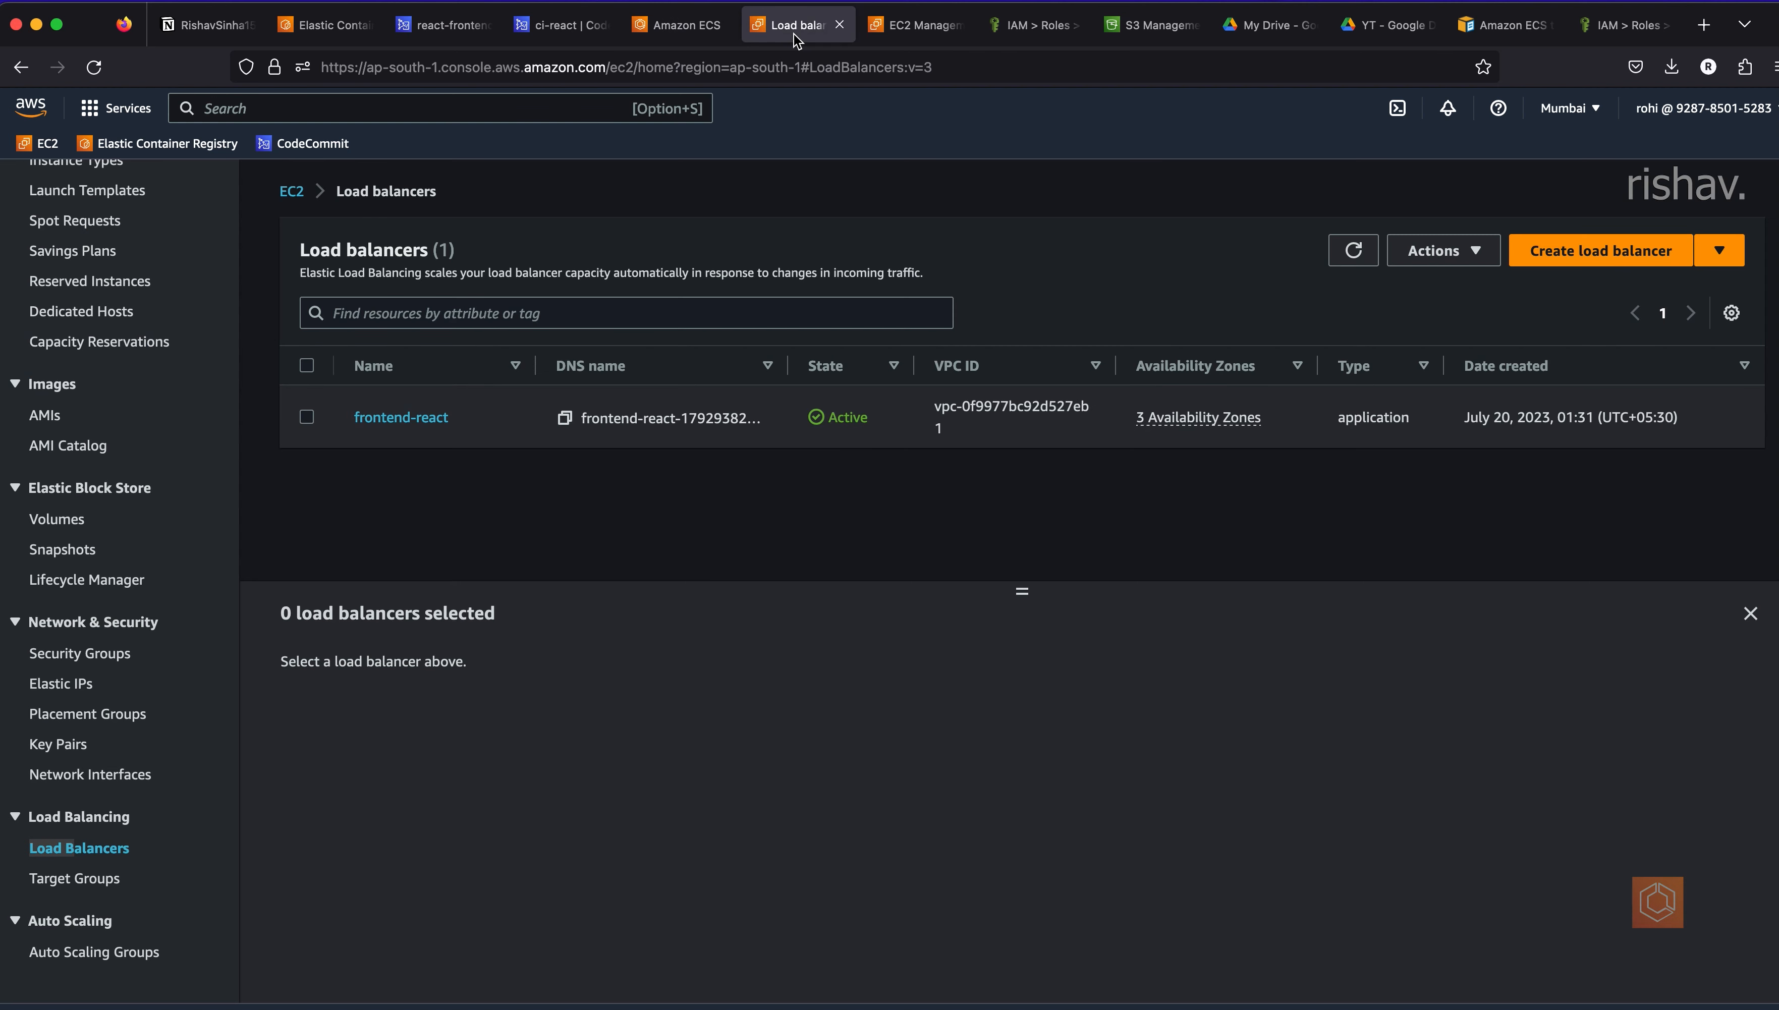
left_click(306, 417)
scroll(1024, 813, "down", 2)
left_click(1052, 934)
left_click(918, 25)
left_click(822, 60)
key("super+v")
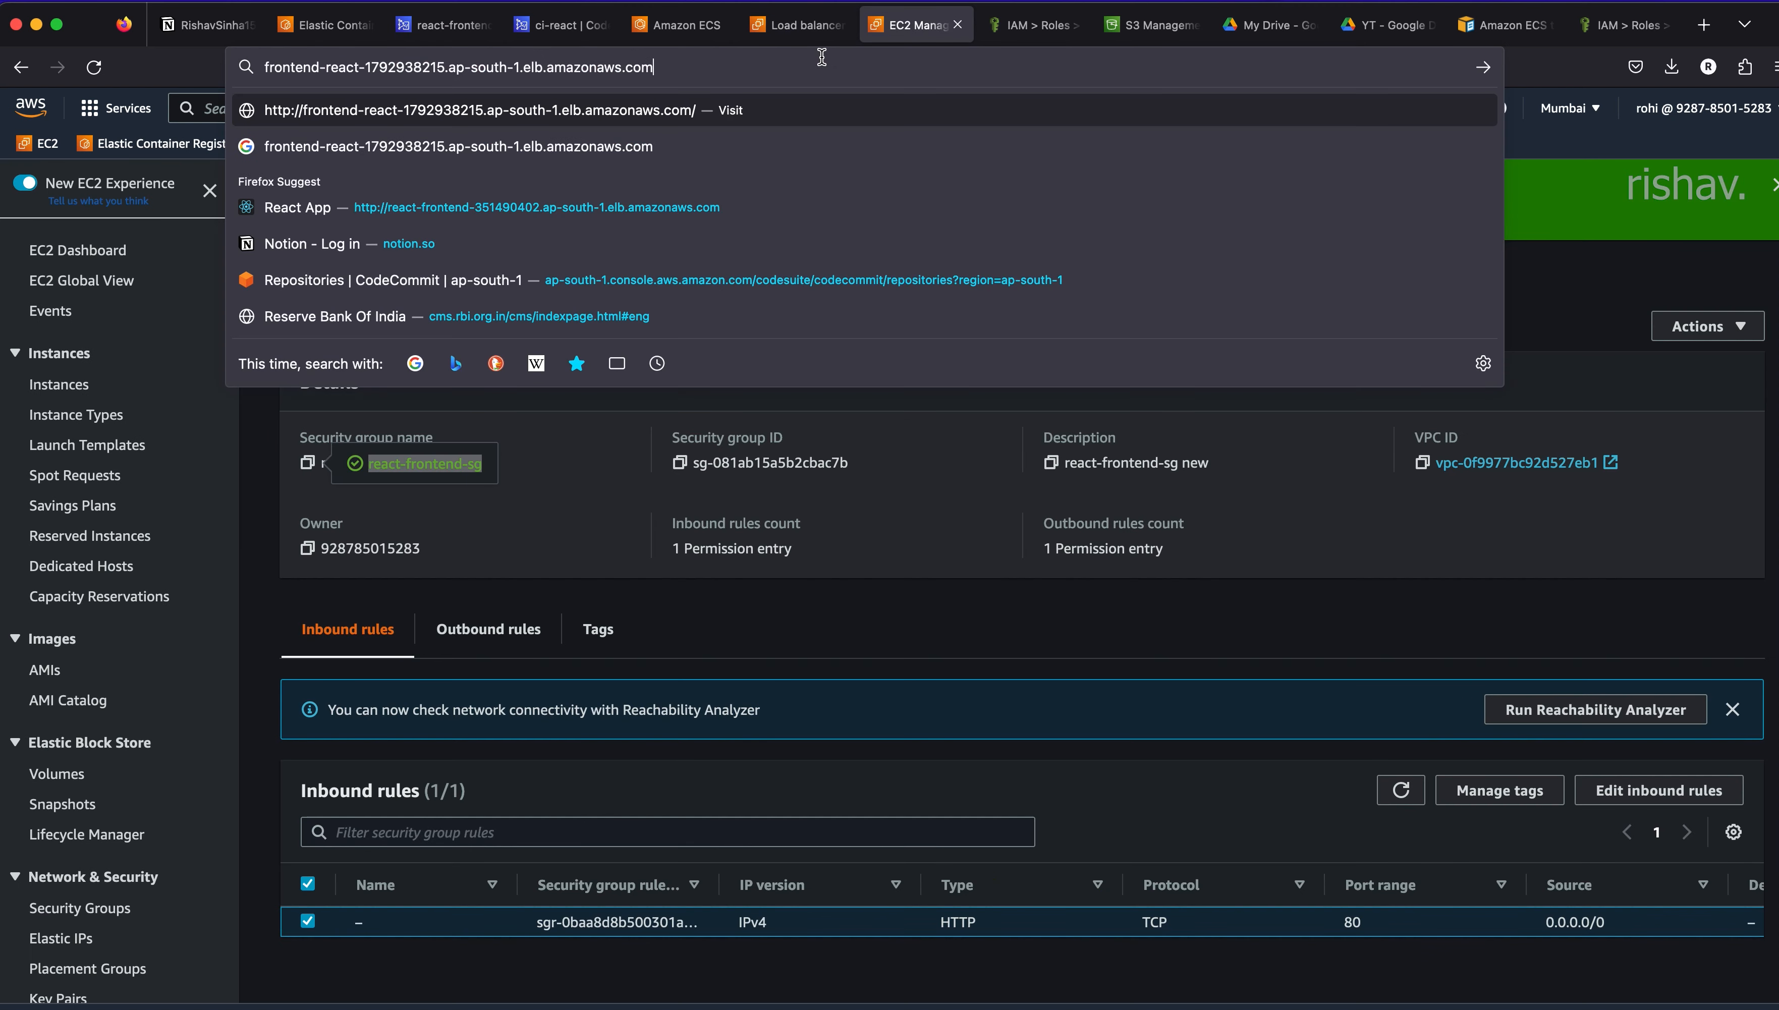
key("Return")
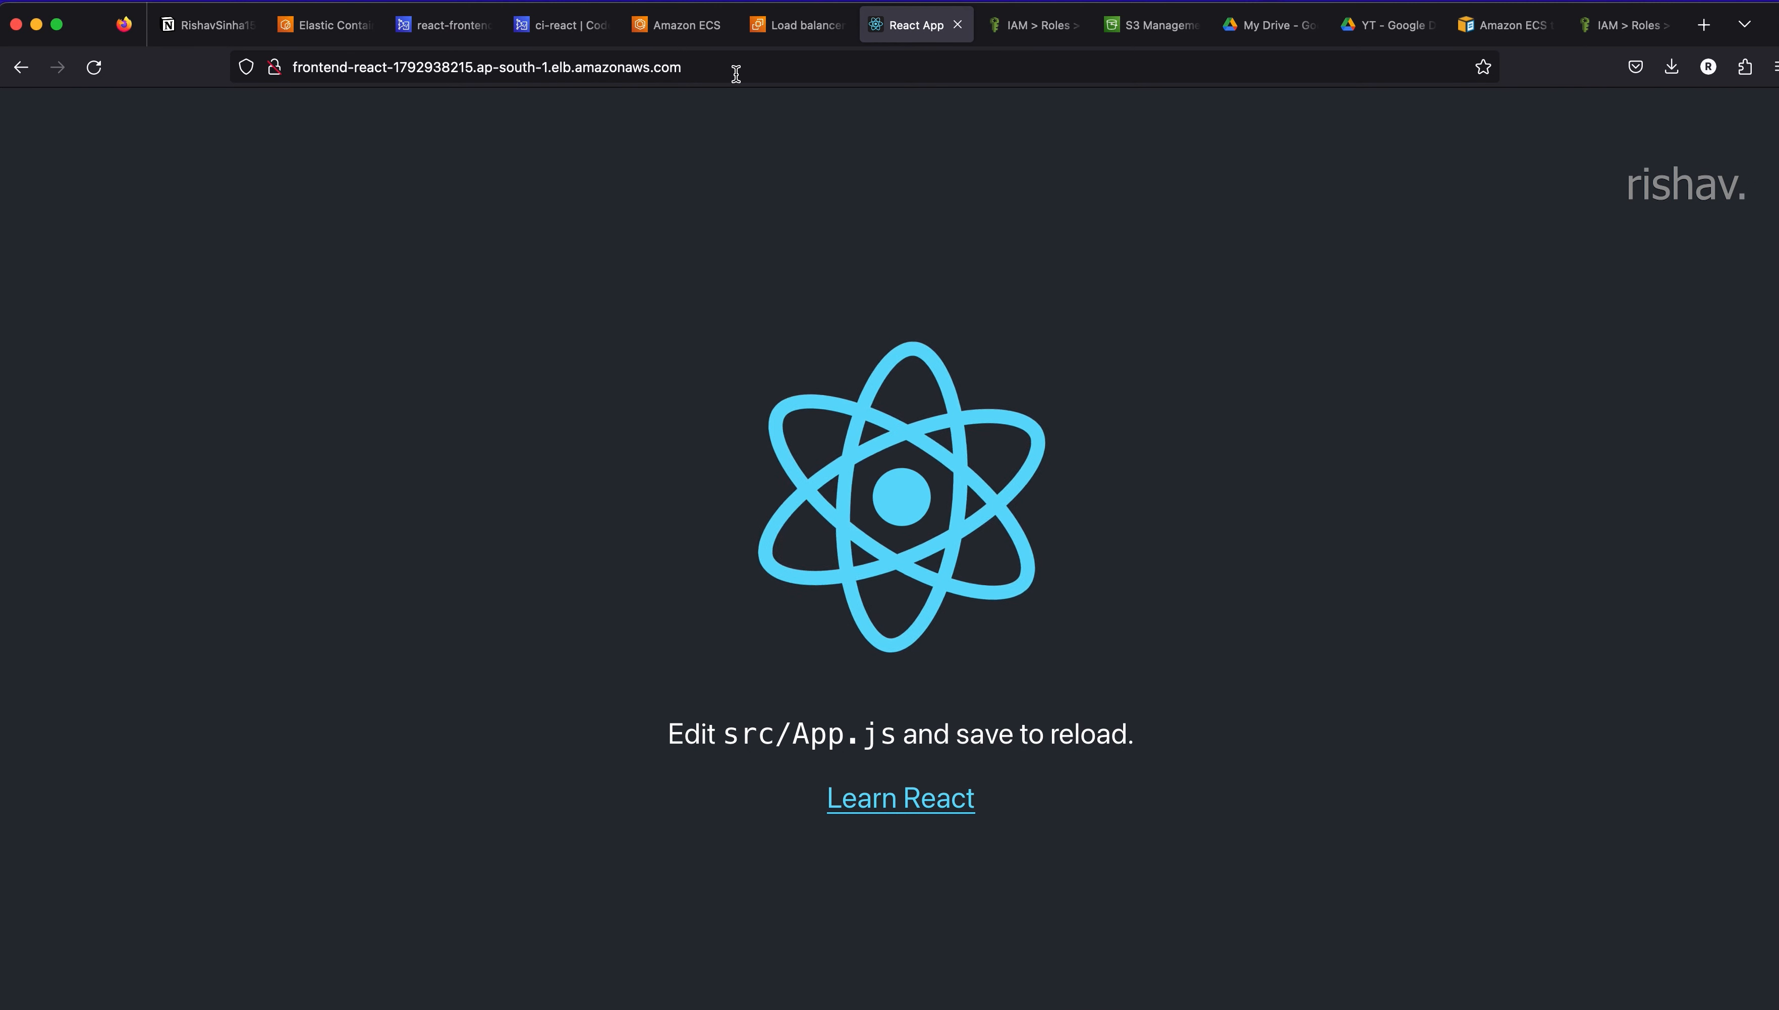
- Open the pipelines list in CodePipeline and start creating a new pipeline
left_click(547, 28)
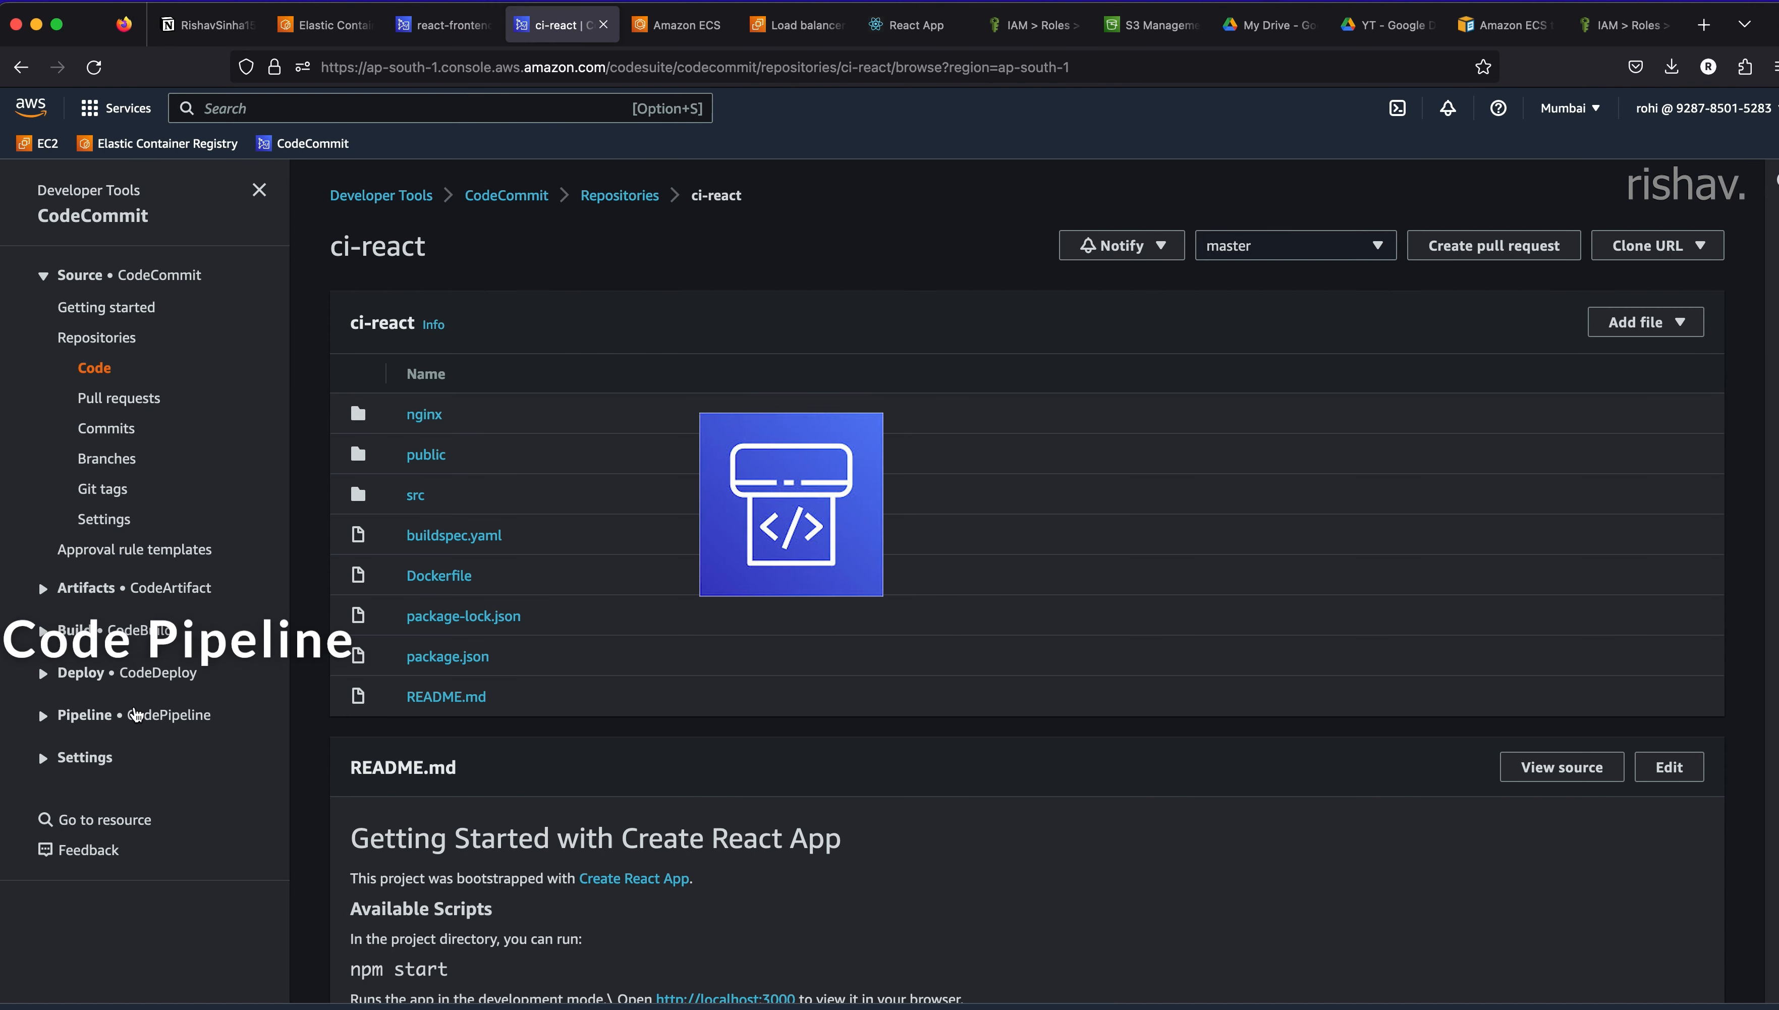
left_click(94, 718)
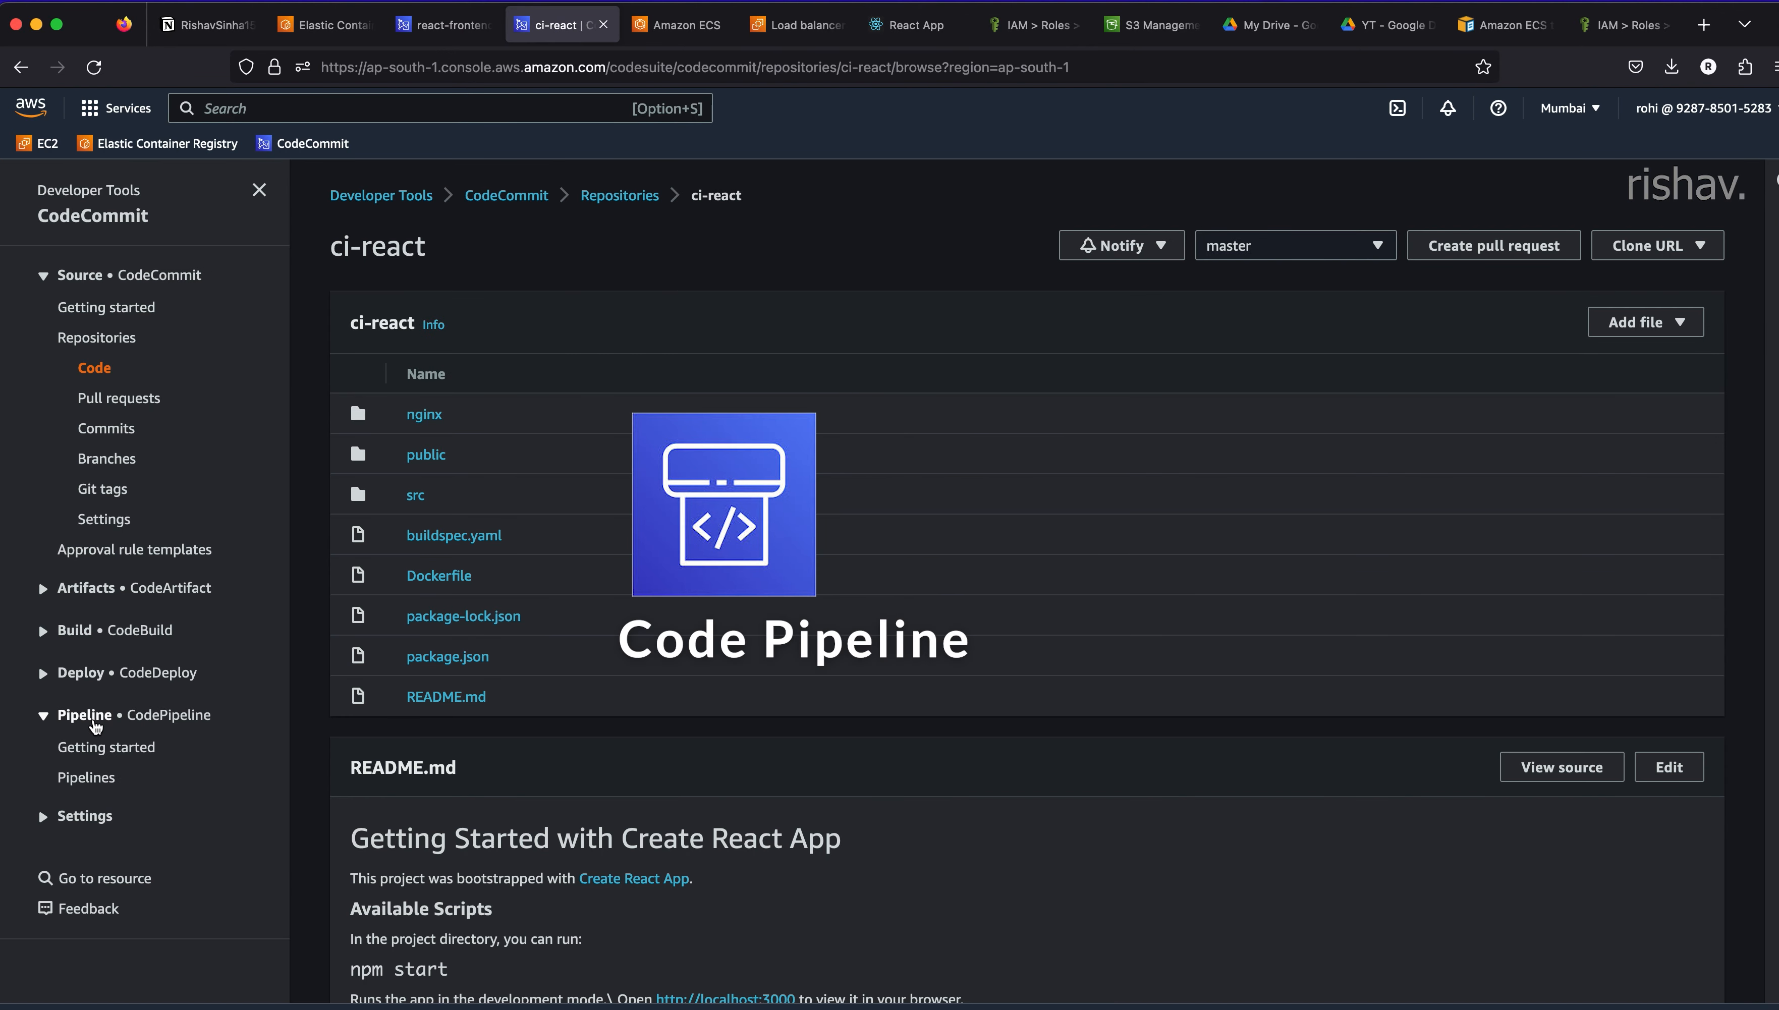
left_click(99, 781)
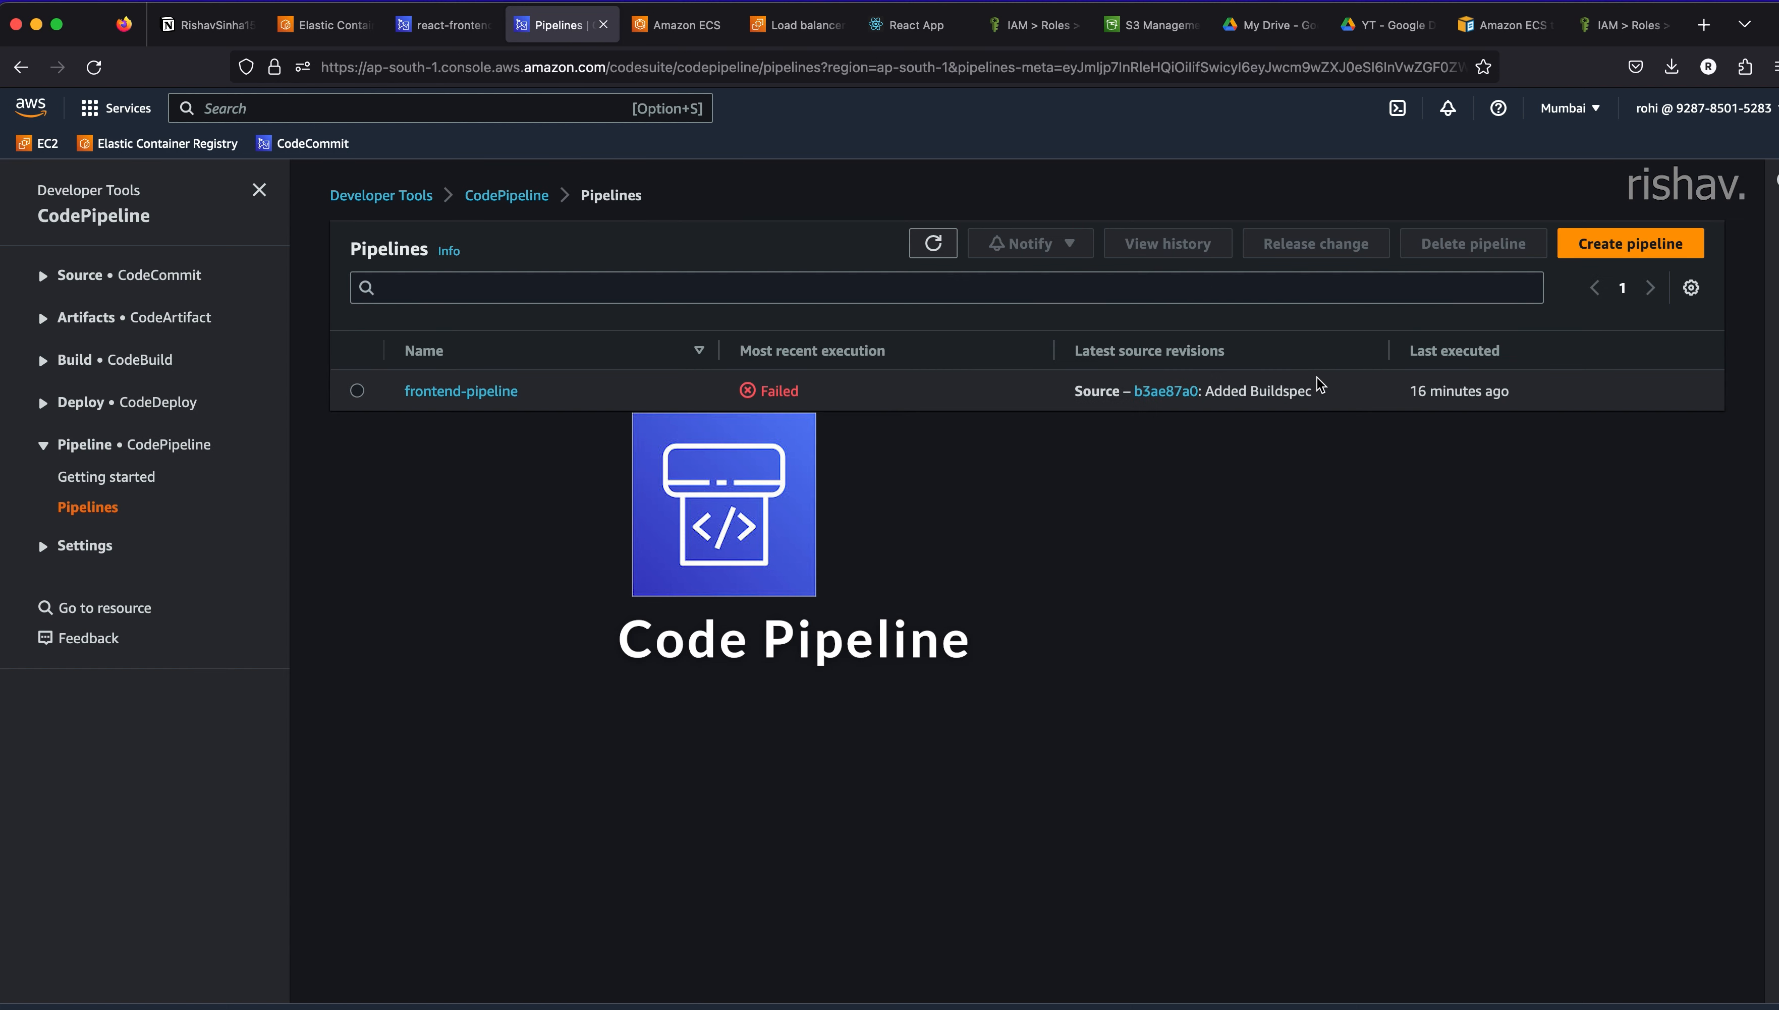
left_click(1601, 255)
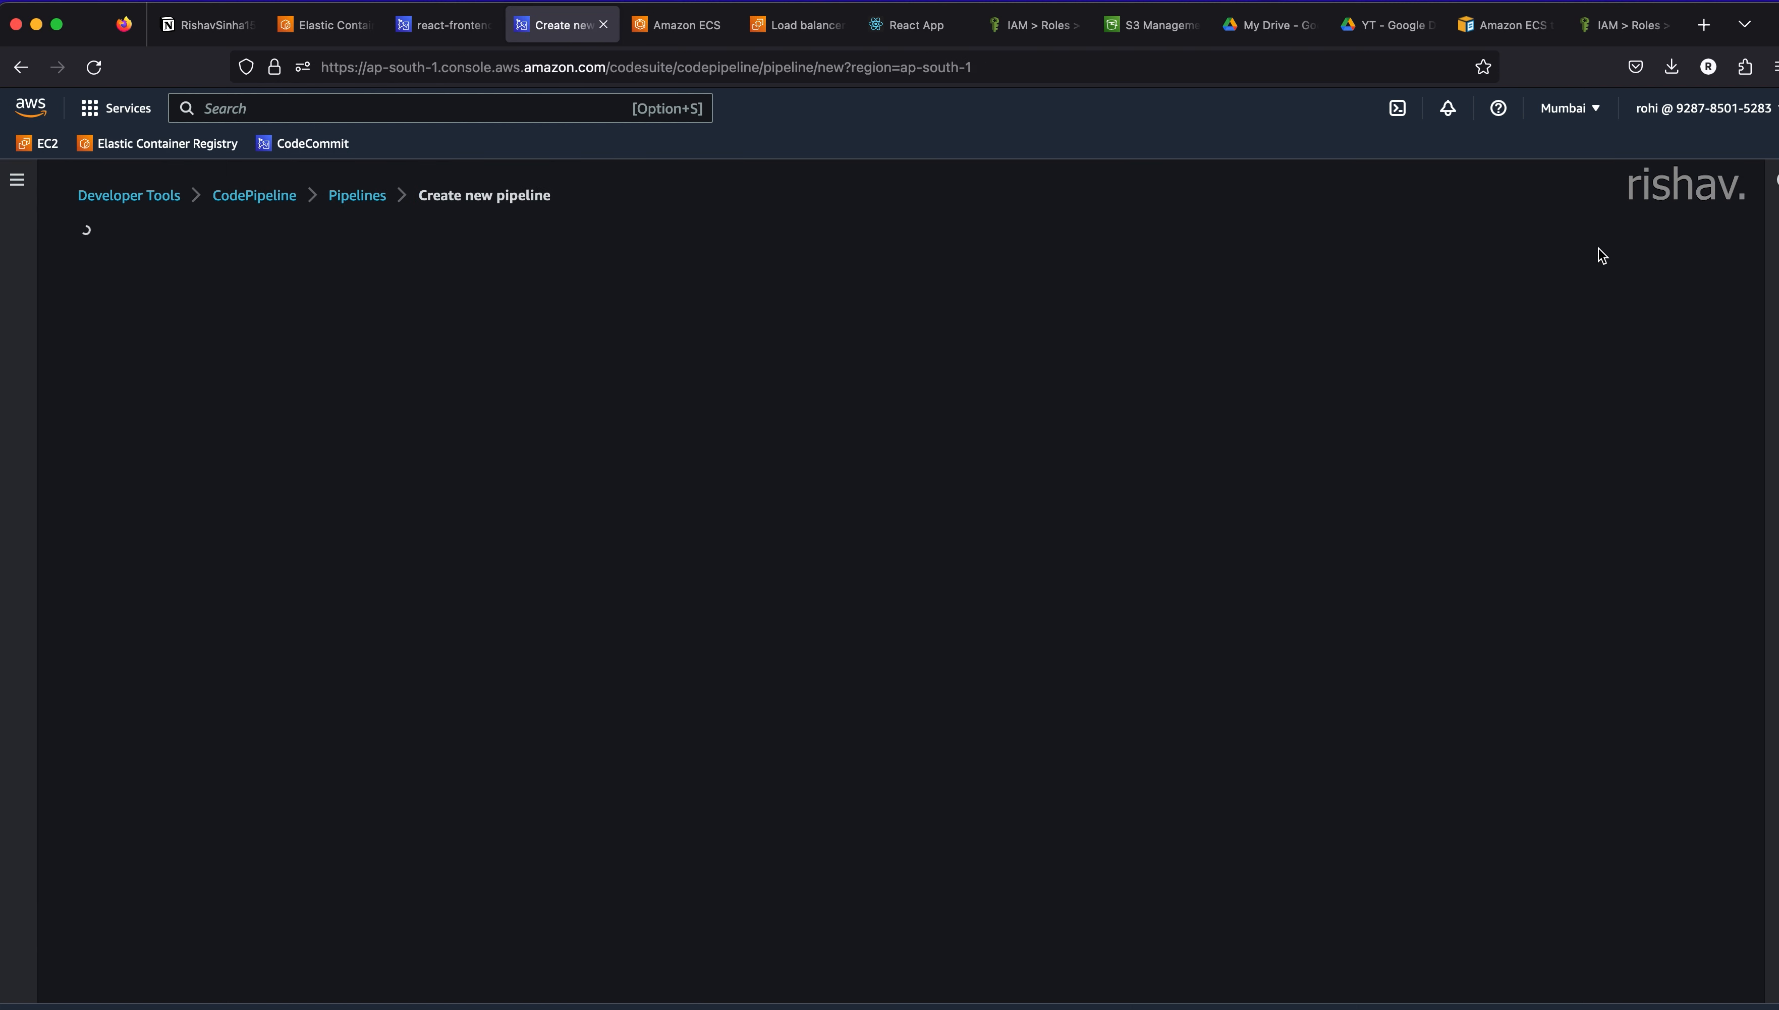
- Name the pipeline frontend-react-app, keep the new service role and default advanced settings, and continue to the source stage
type("fronten")
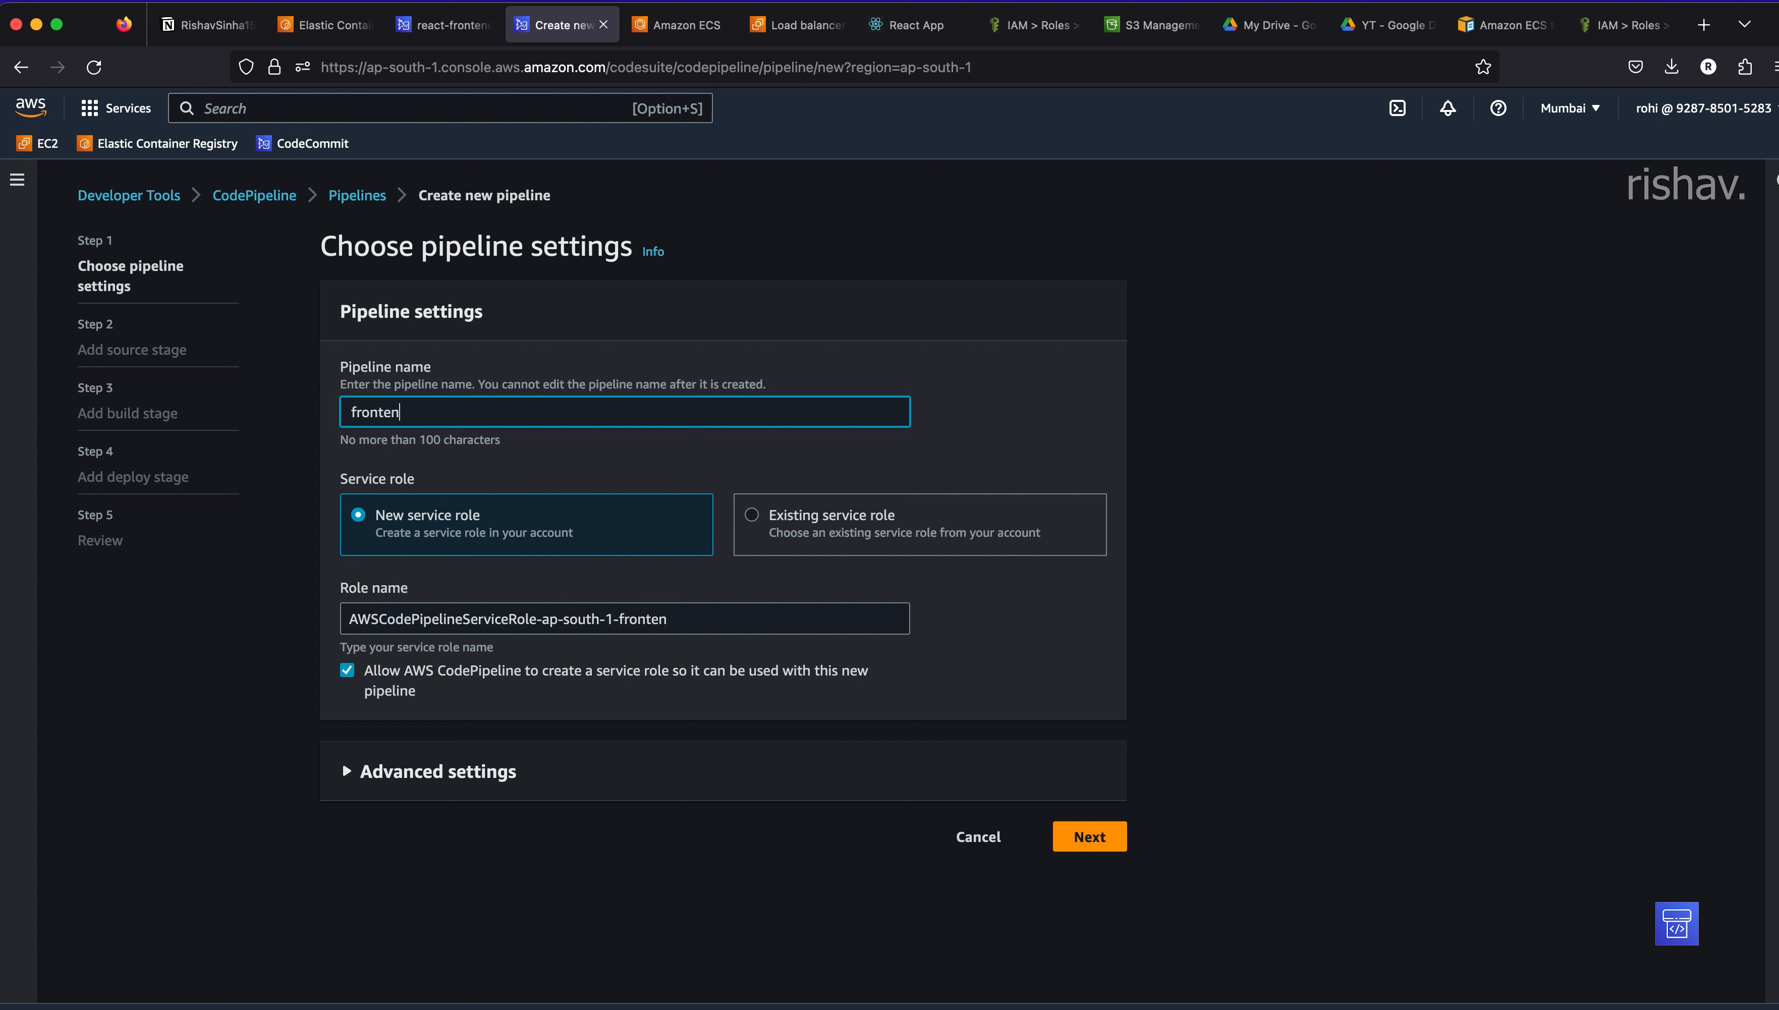
type("d-react-app")
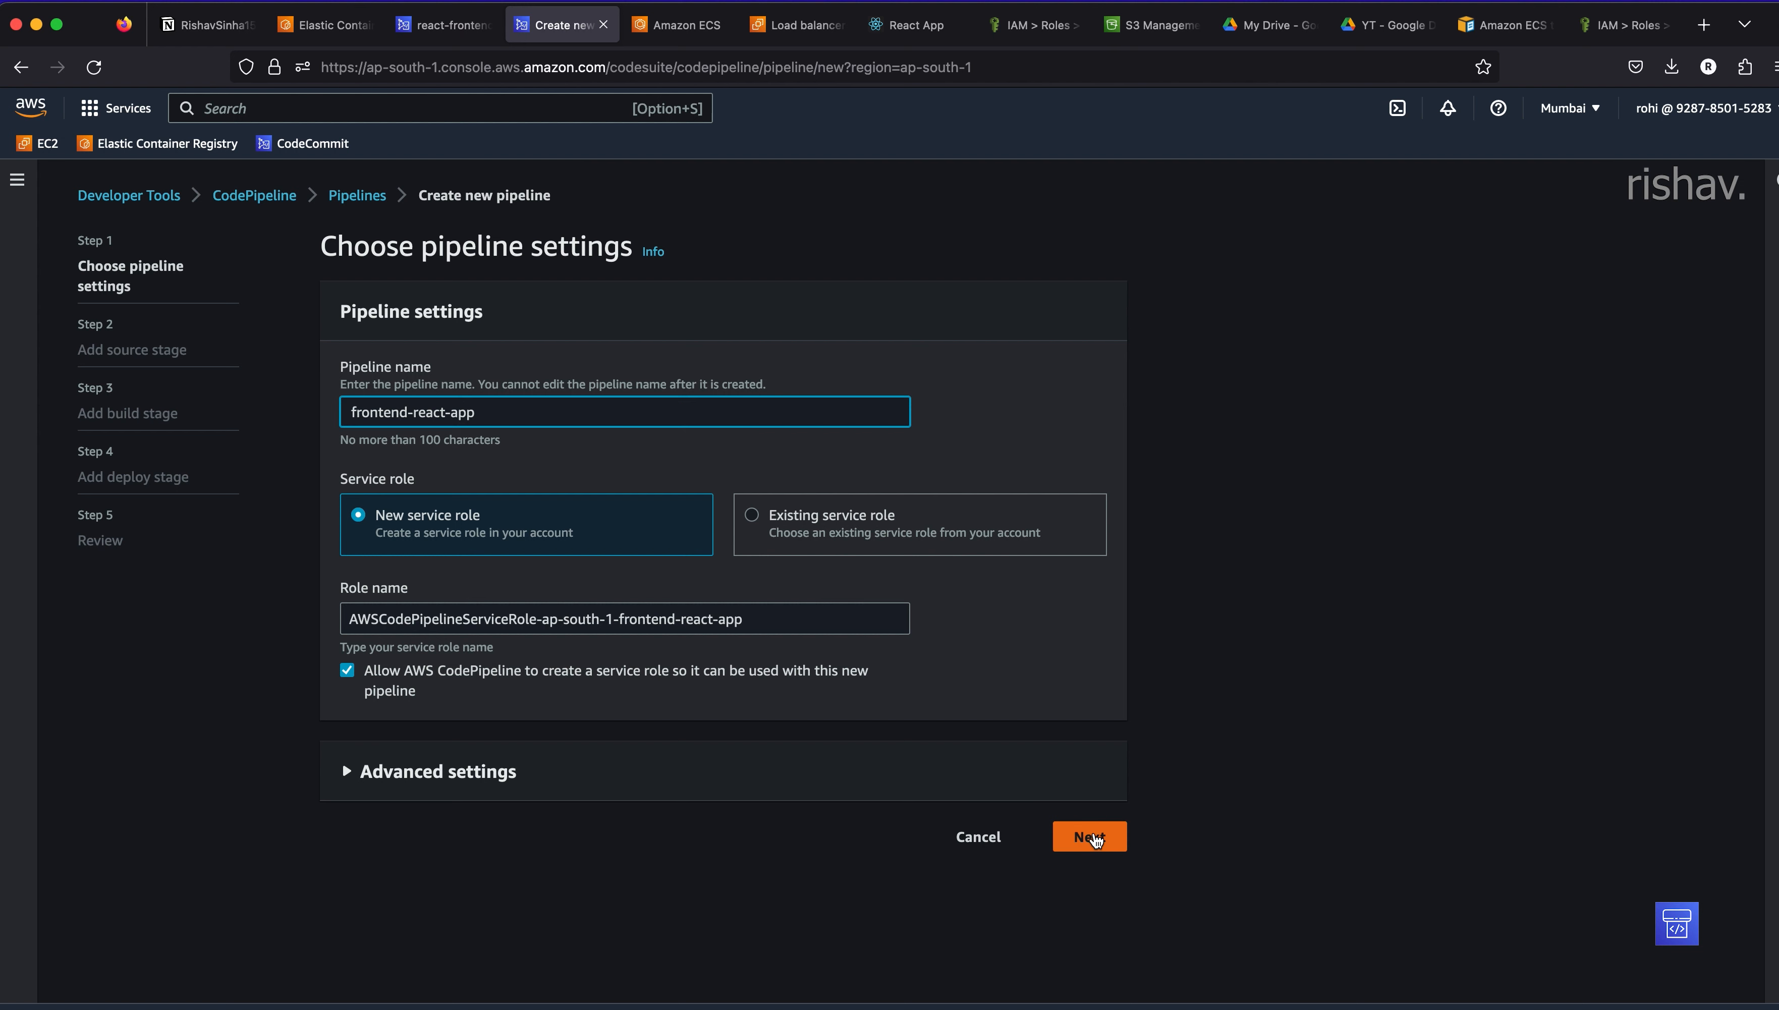
left_click(435, 772)
scroll(508, 660, "down", 3)
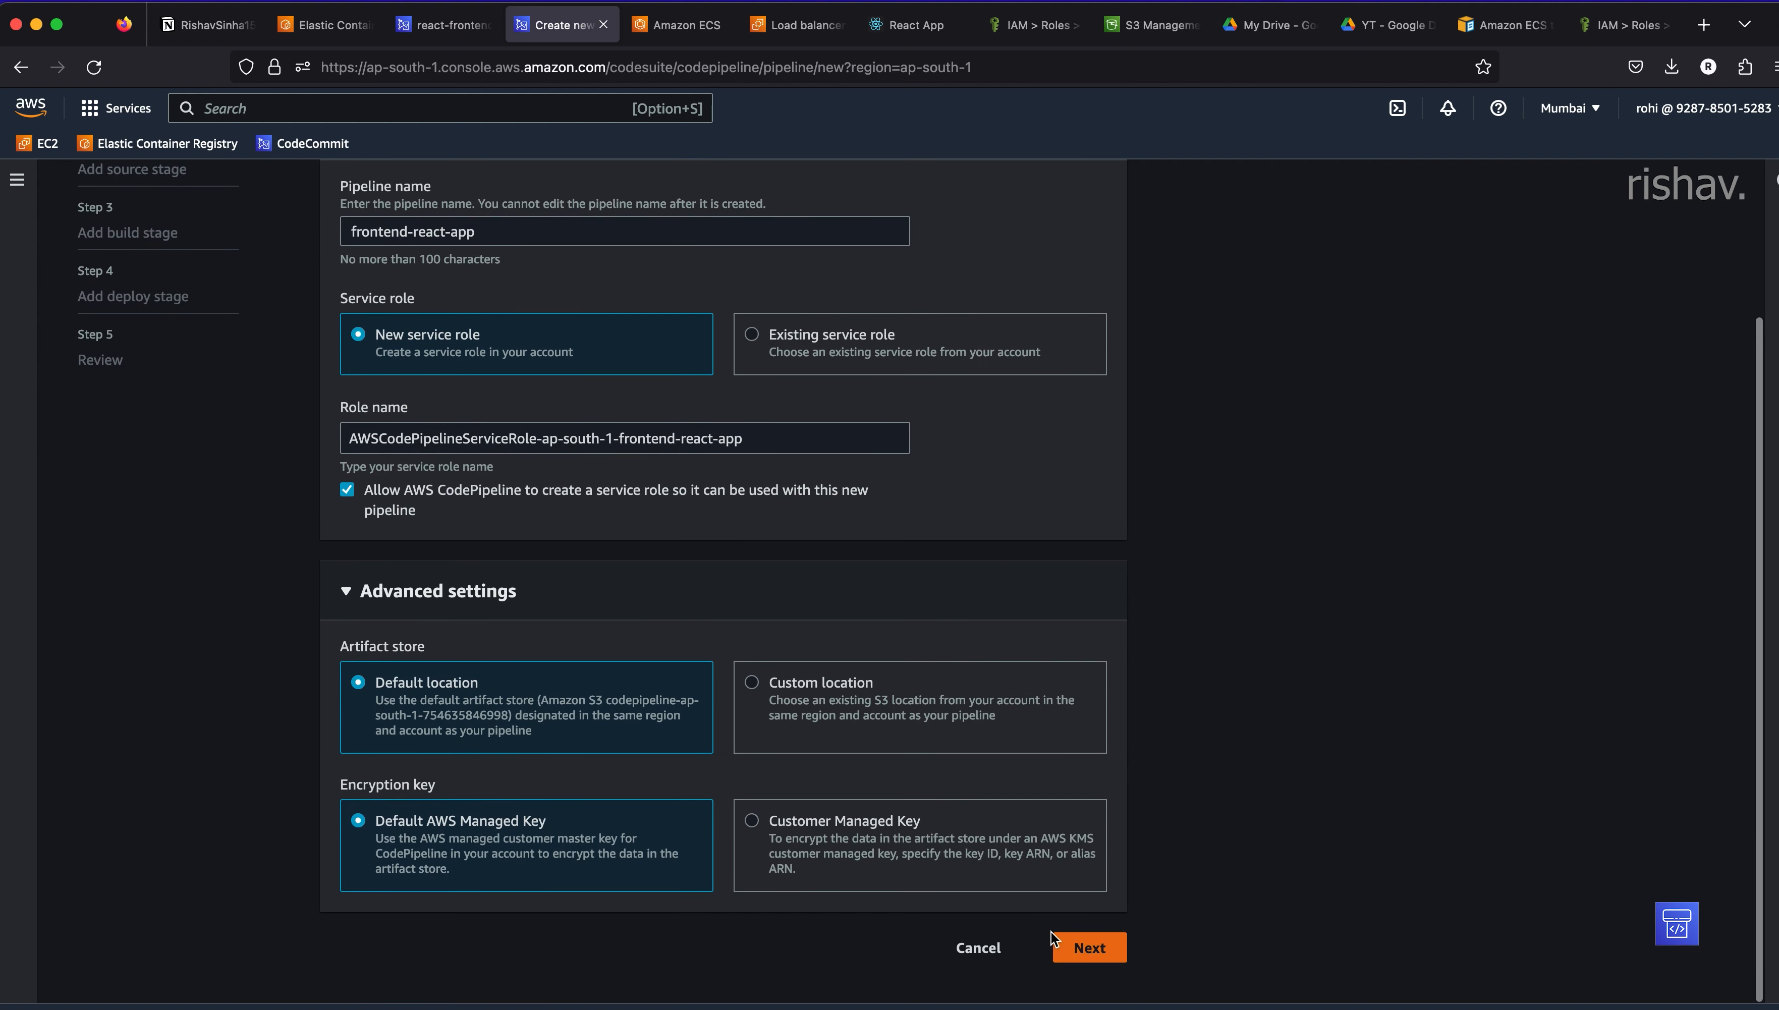
left_click(1087, 946)
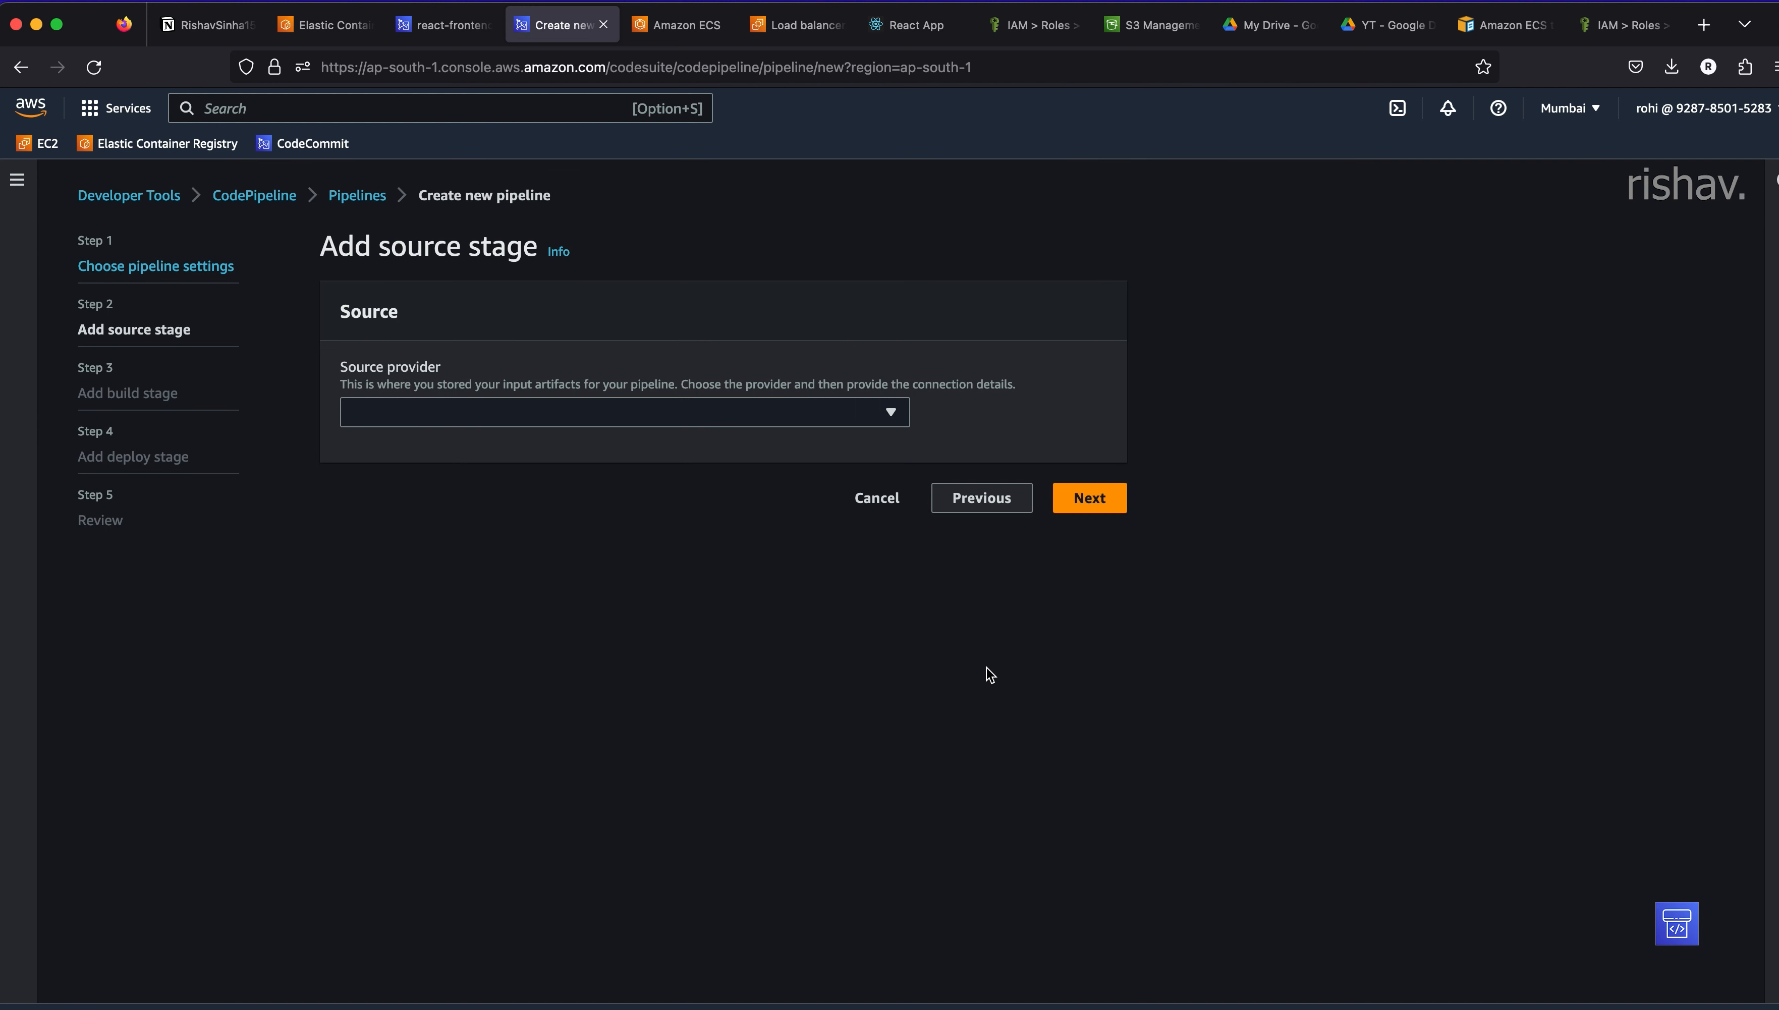
- Configure the source stage with AWS CodeCommit, repository ci-react and branch master, and continue to the build stage
left_click(564, 415)
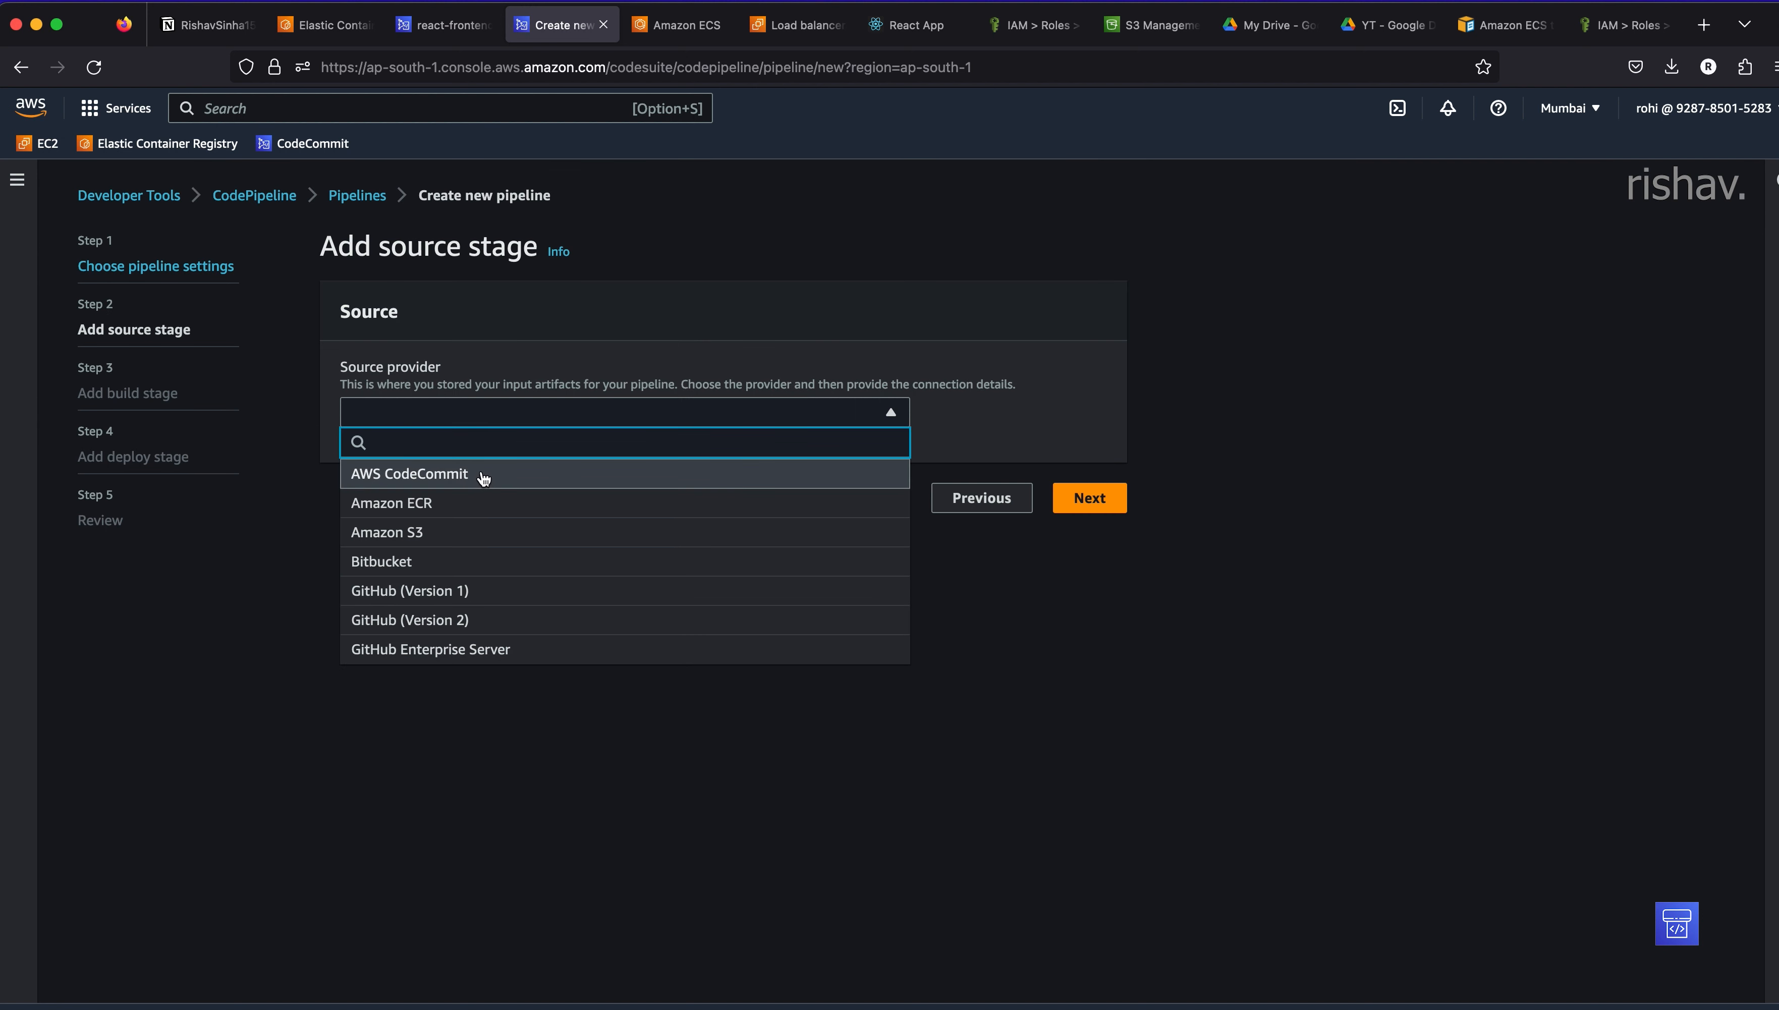
left_click(483, 475)
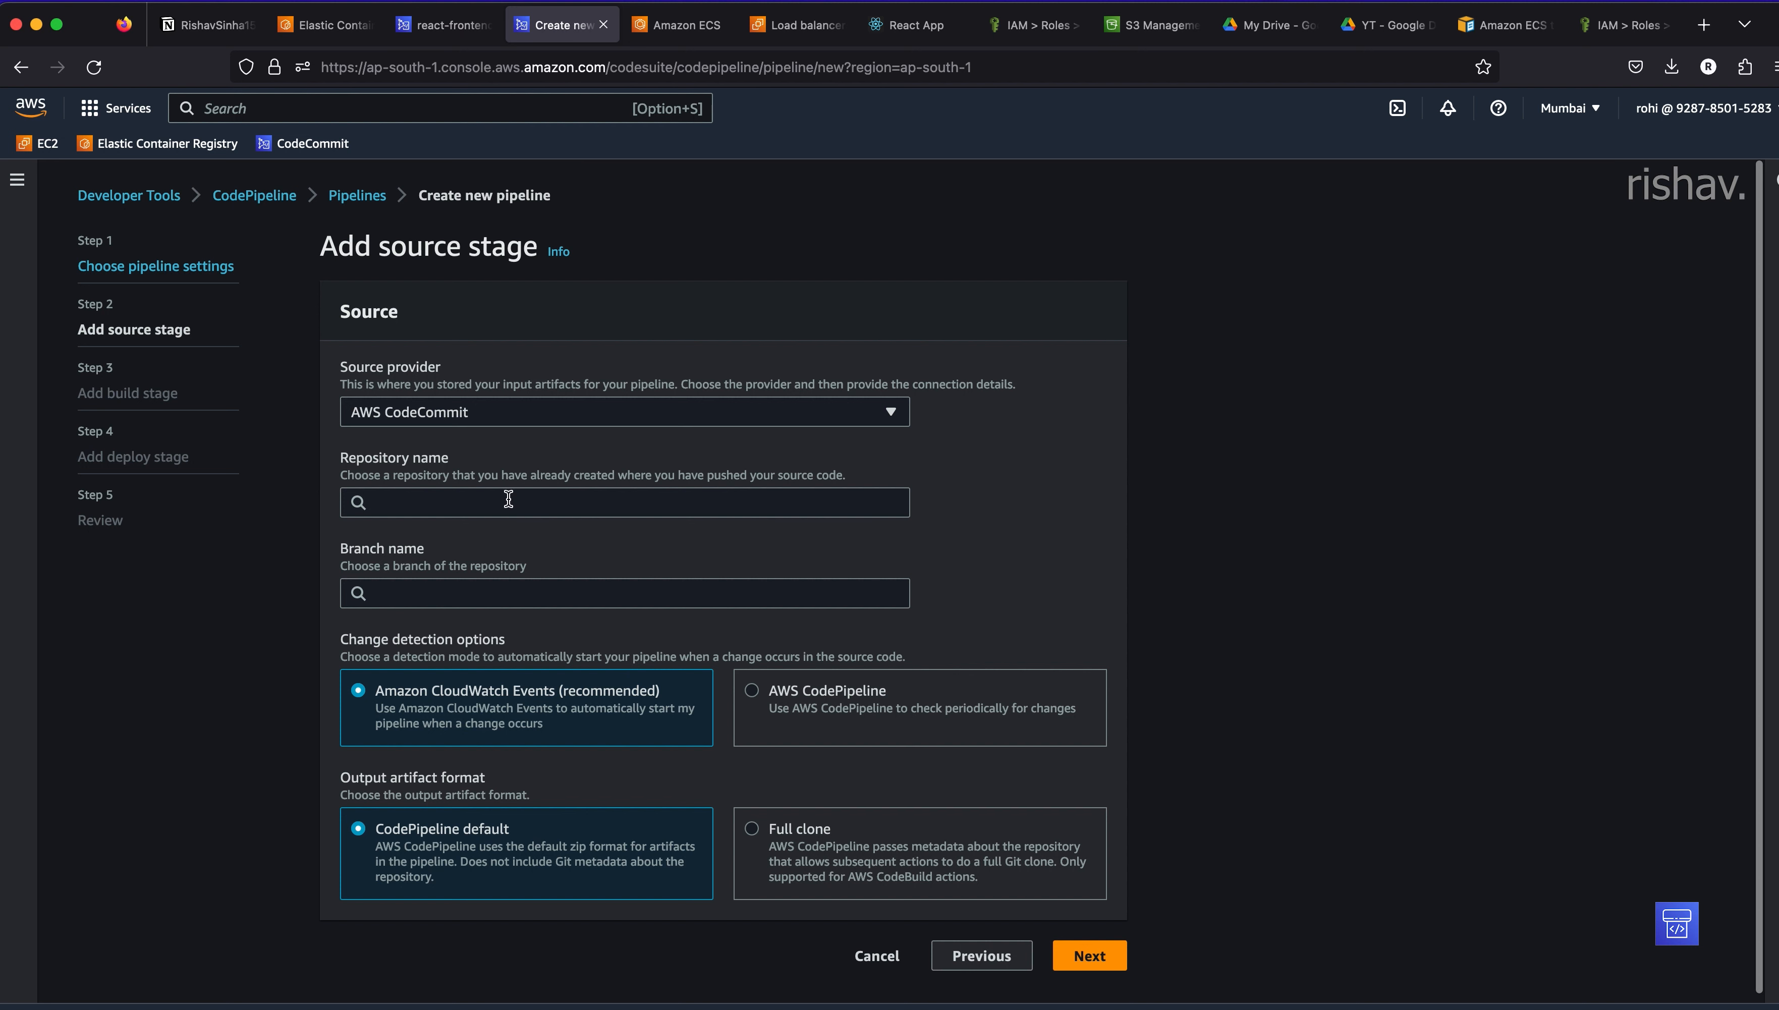
left_click(497, 504)
left_click(433, 535)
left_click(431, 594)
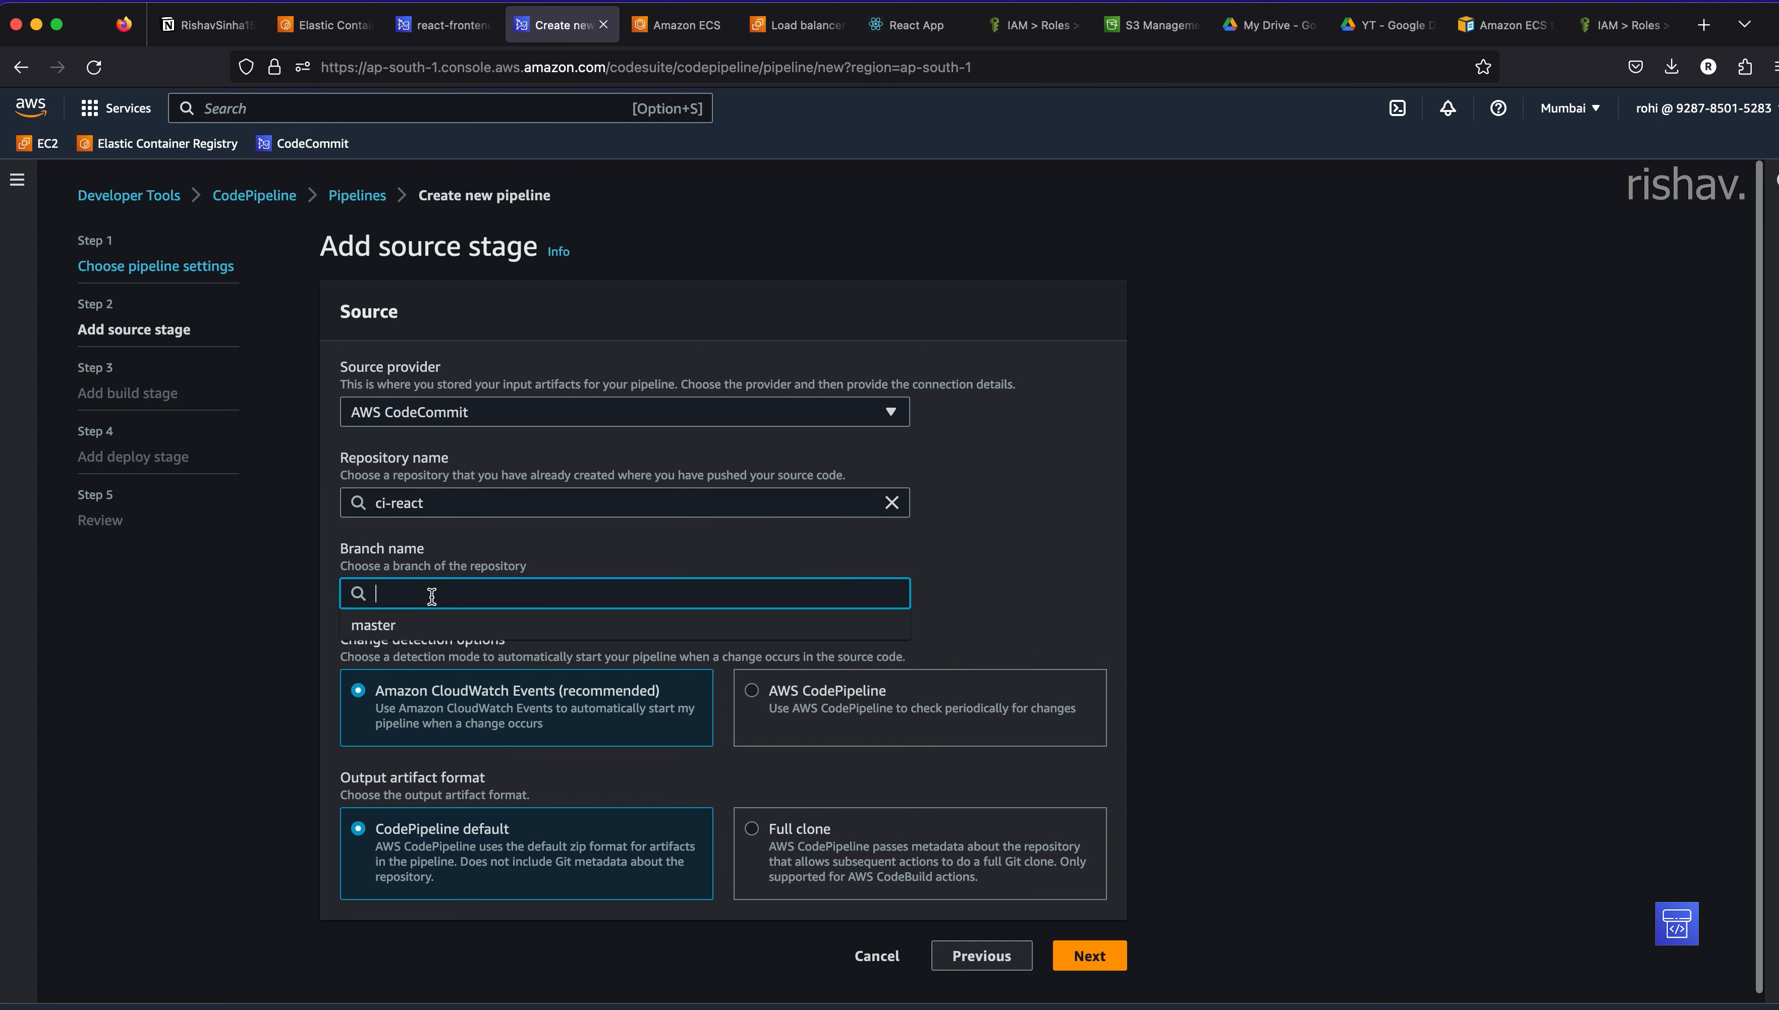
left_click(428, 628)
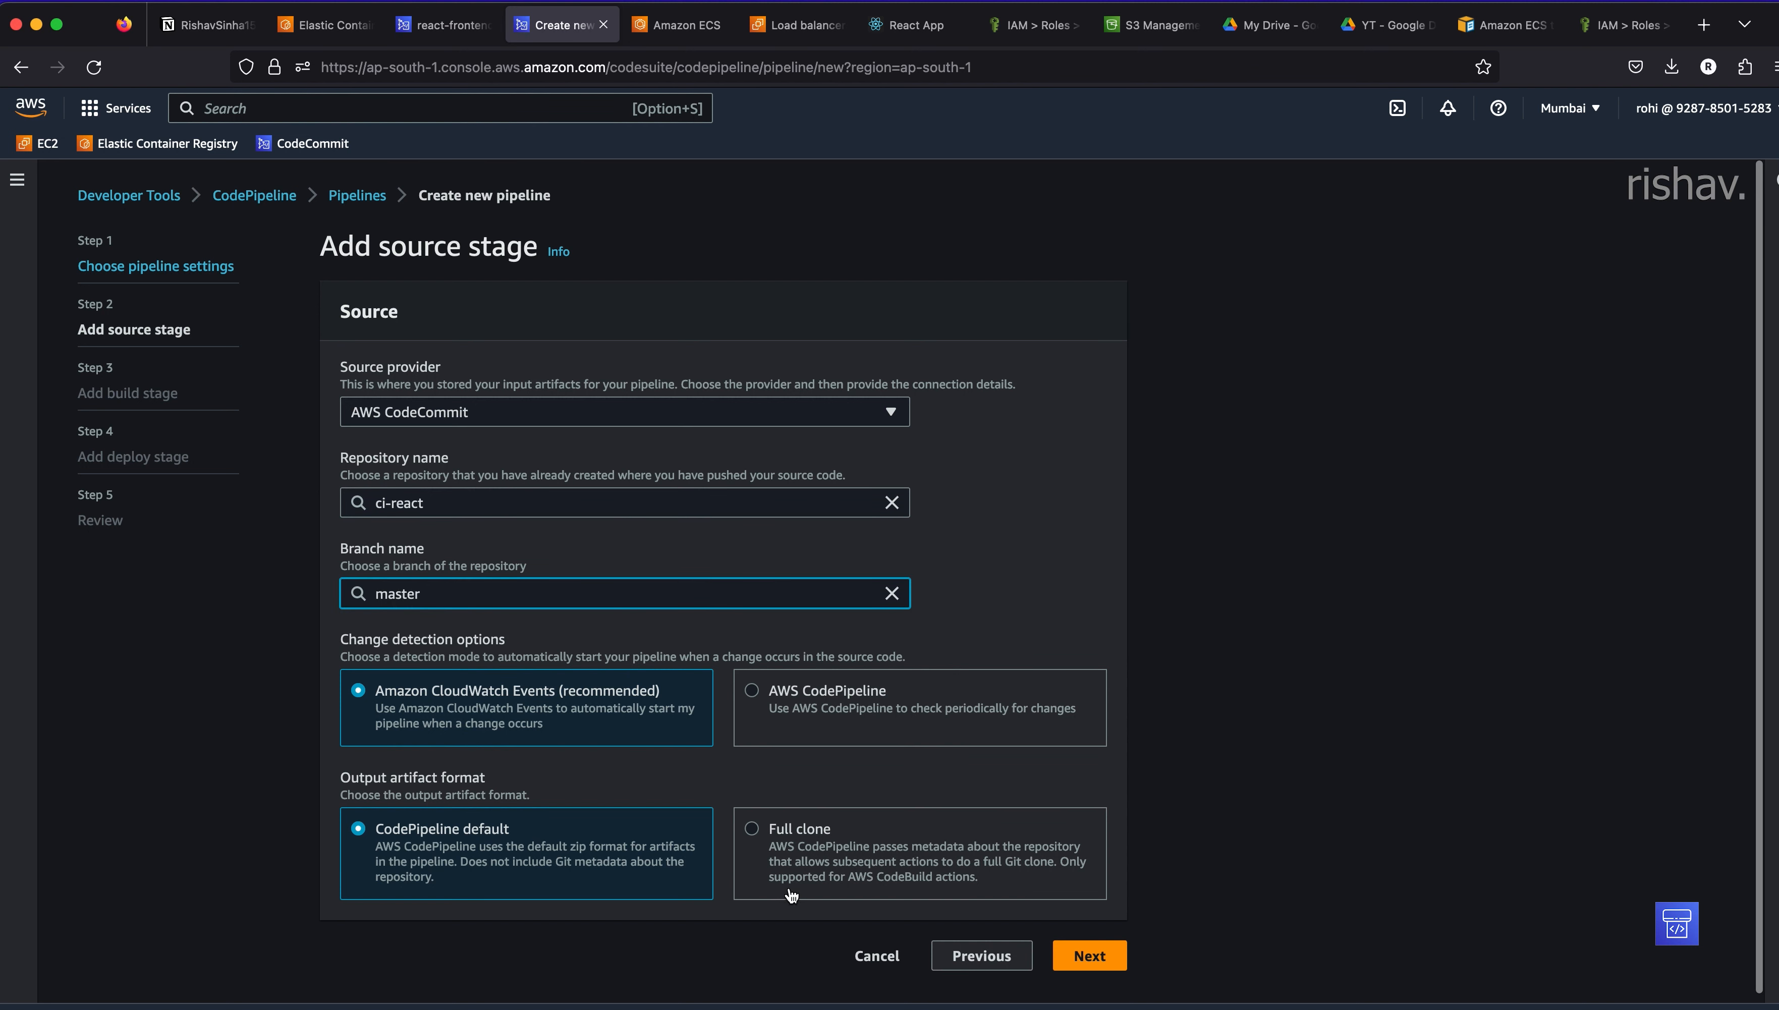
left_click(1082, 959)
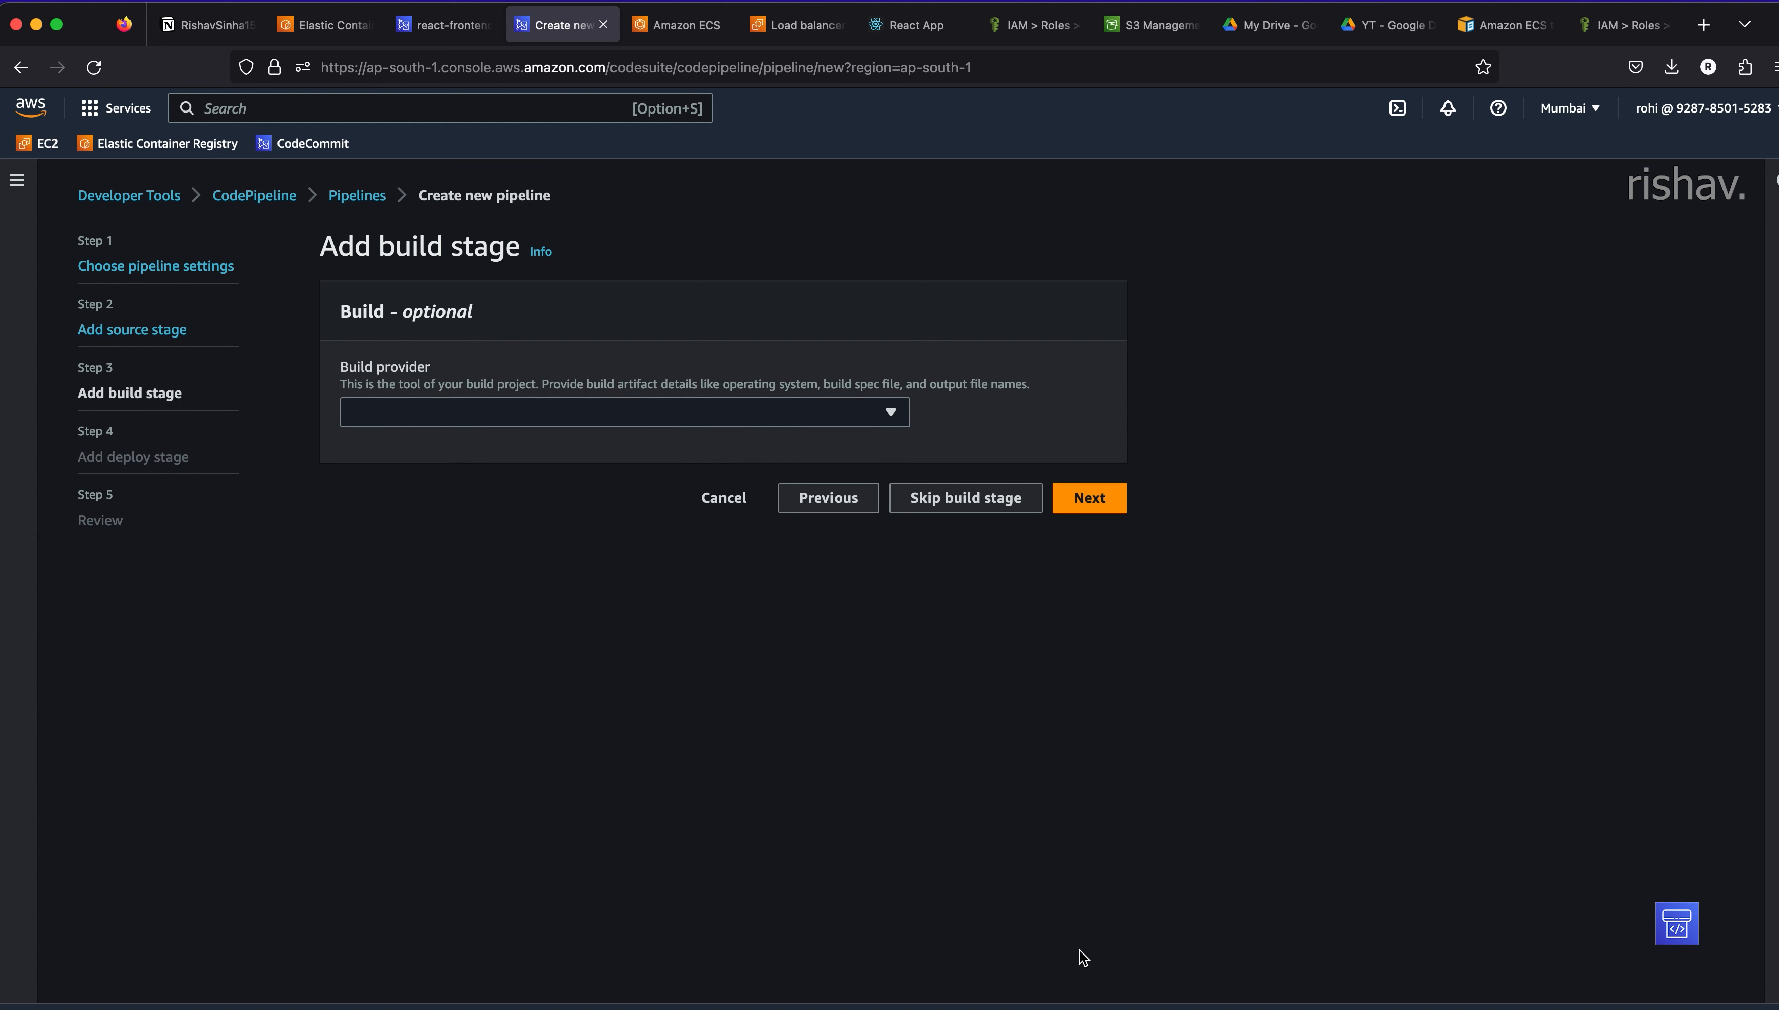
- Configure the build stage with AWS CodeBuild and project react-frontend, and continue to the deploy stage
left_click(640, 407)
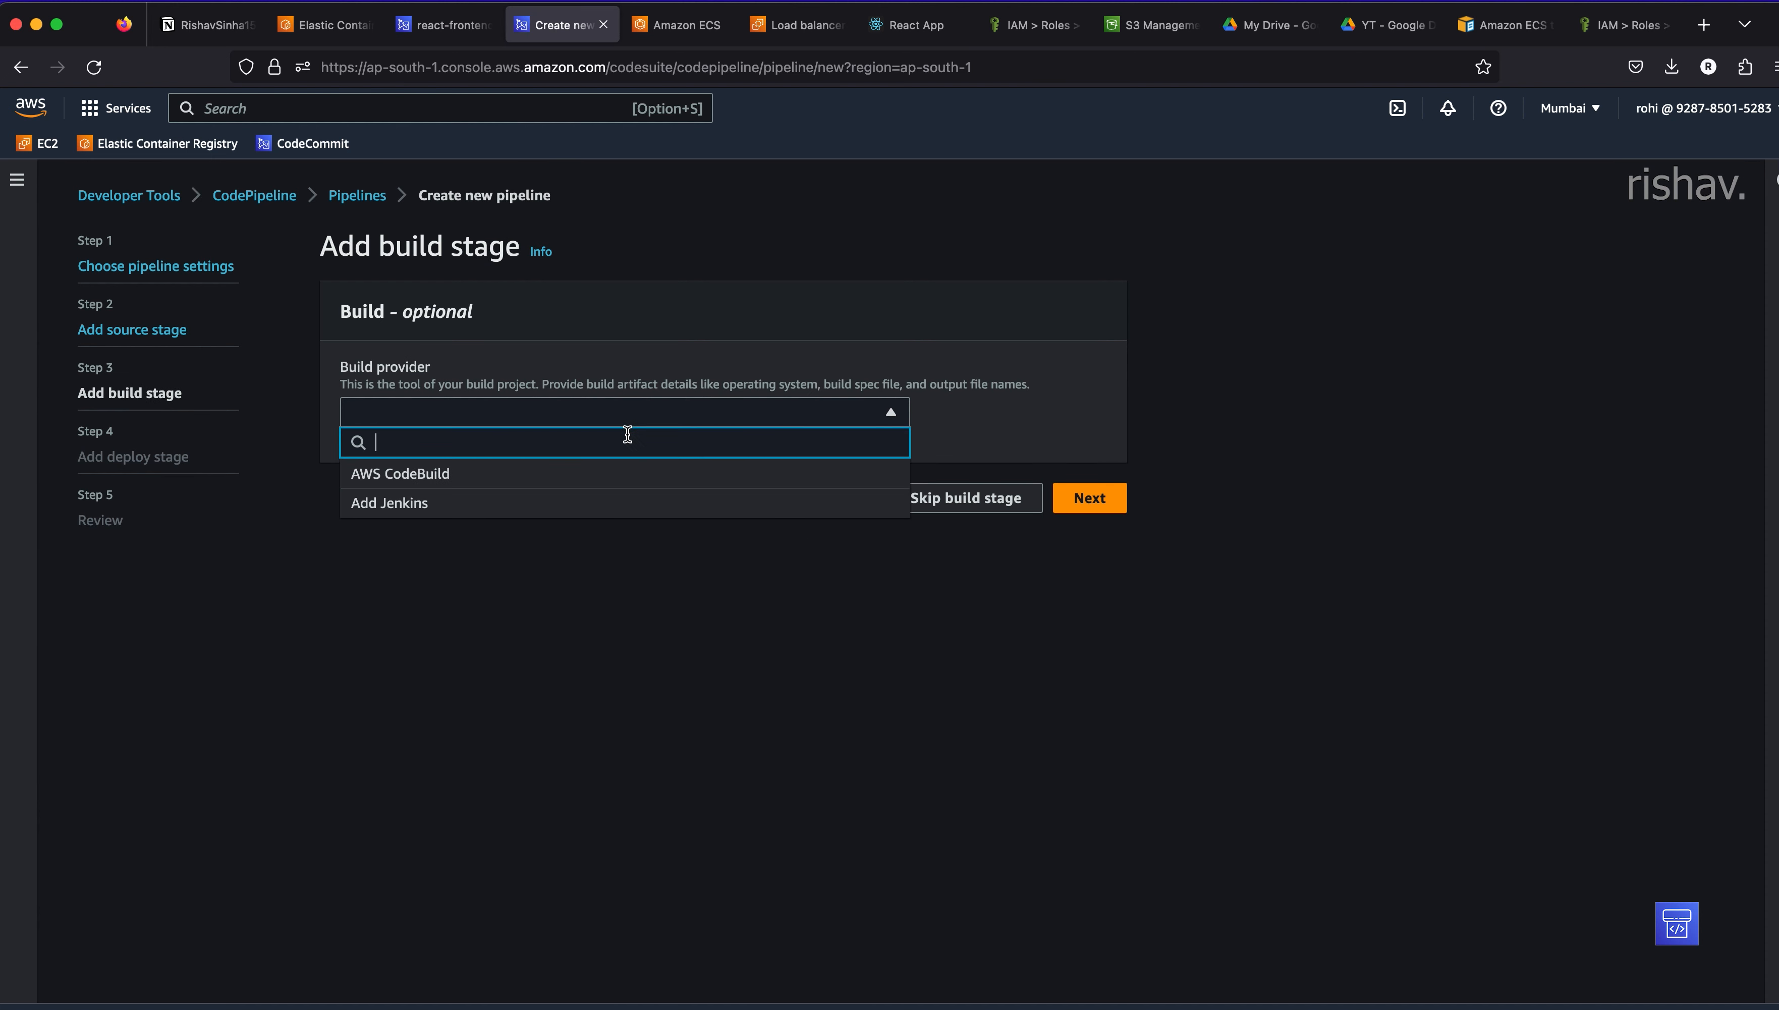
left_click(580, 474)
left_click(497, 586)
left_click(489, 625)
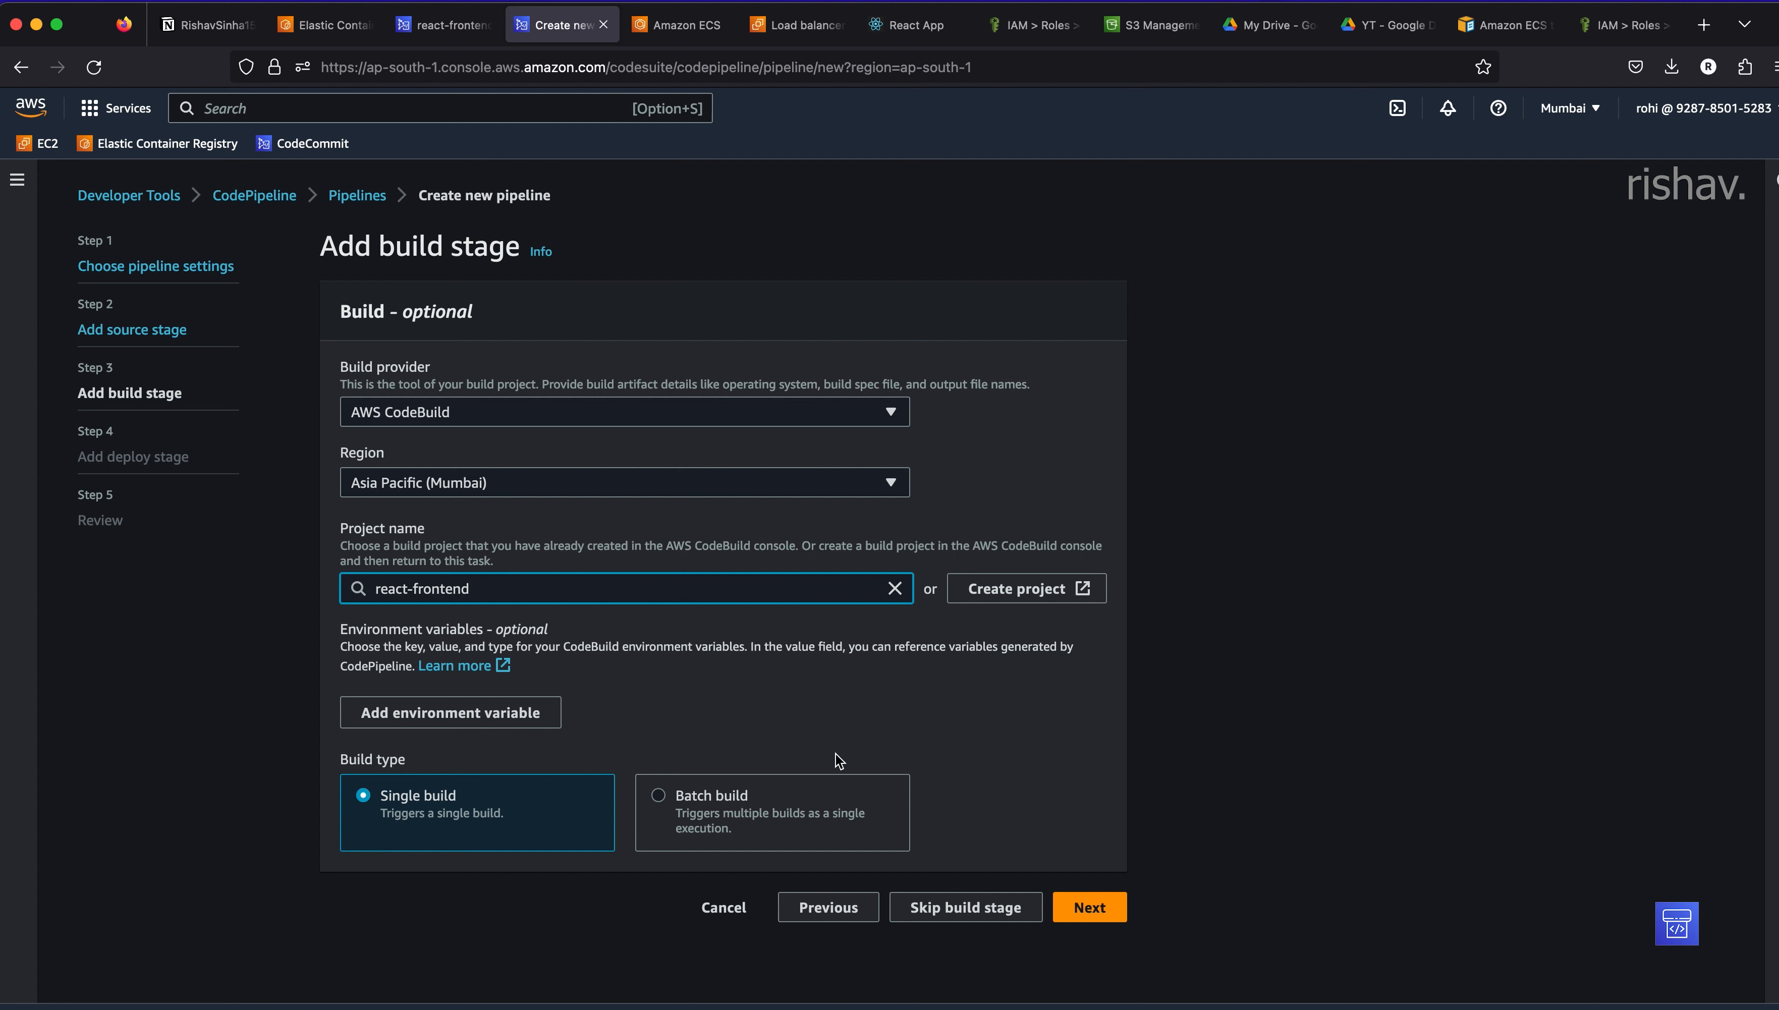
left_click(1079, 908)
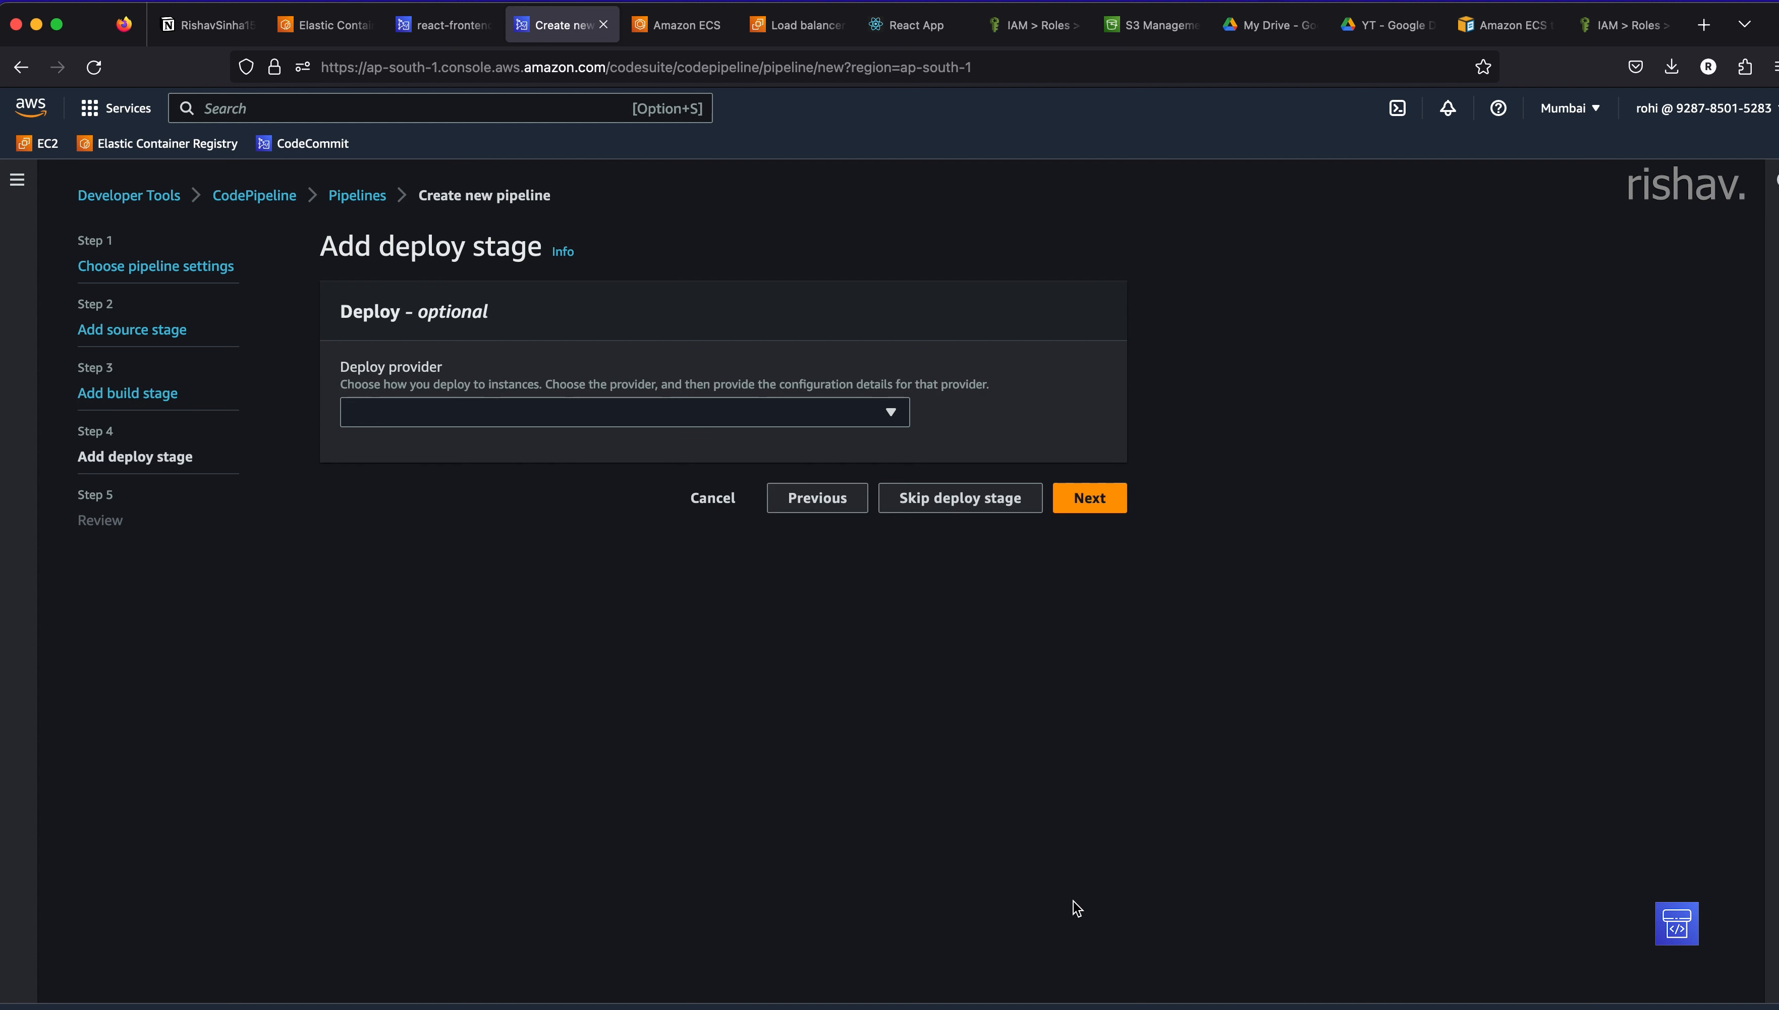
- Set the deploy stage to Amazon ECS in Asia Pacific (Mumbai) with cluster REACT-FRONTEND and service react-frontend-app
left_click(628, 422)
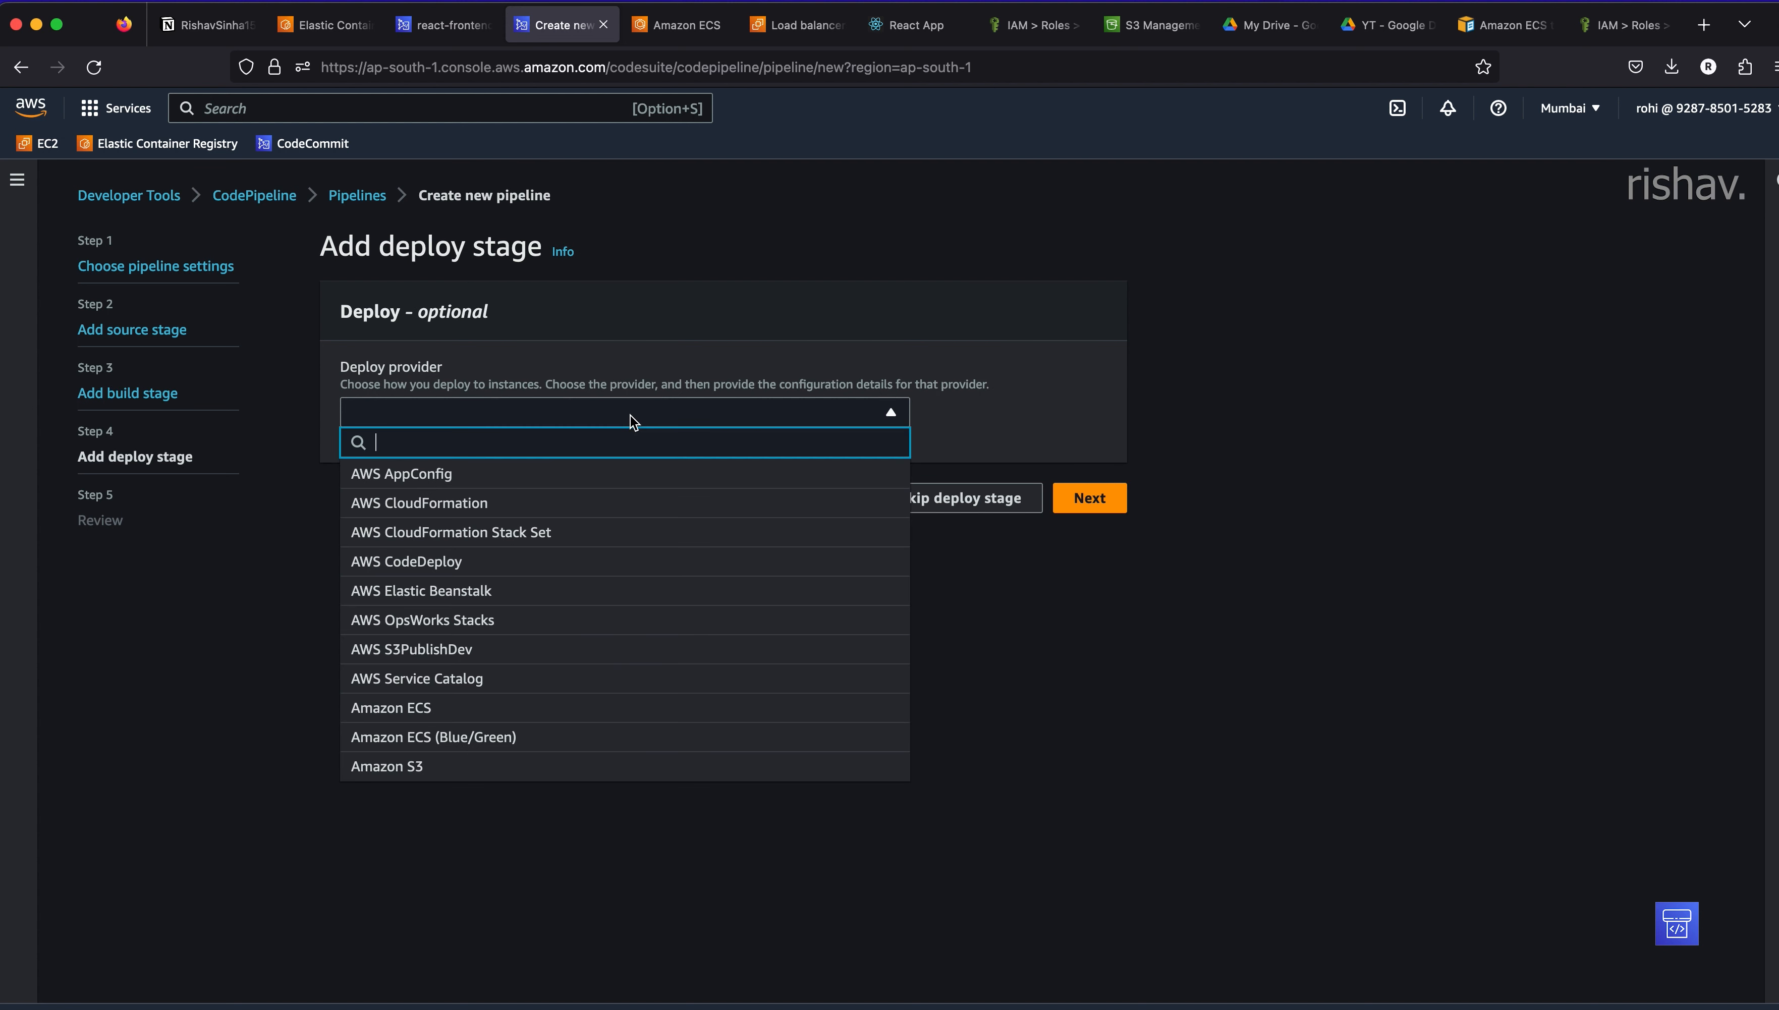
left_click(610, 710)
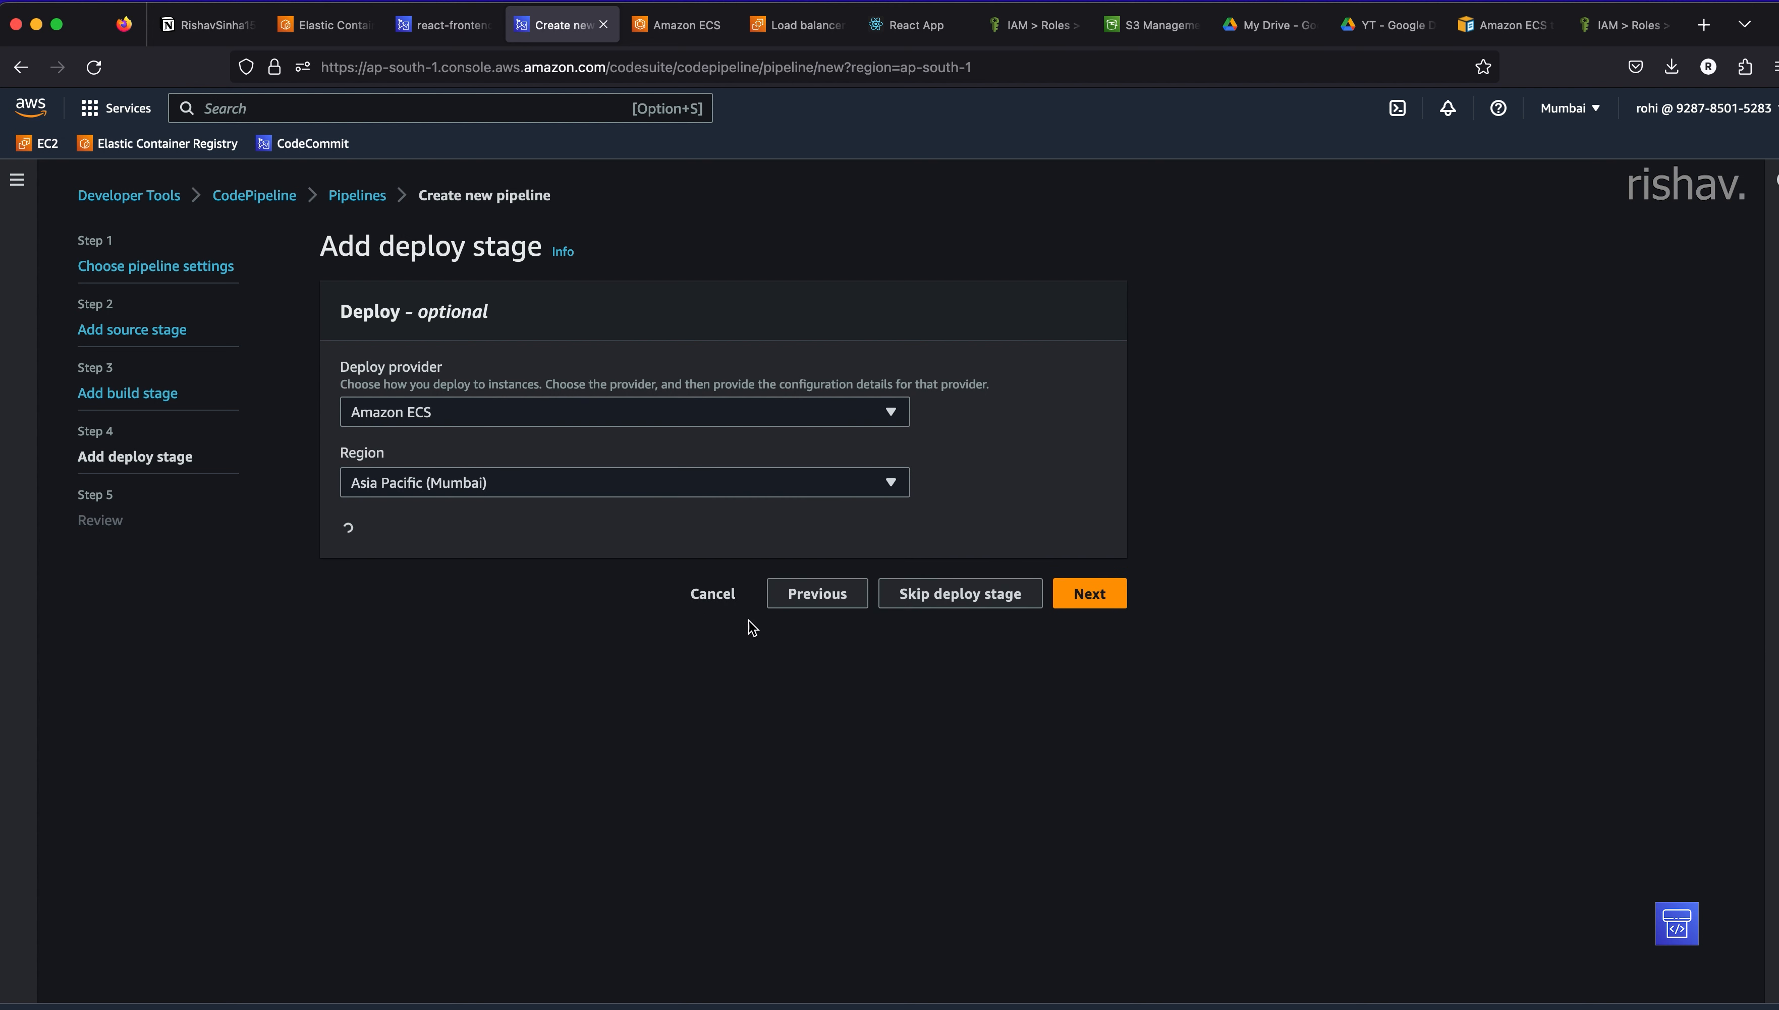
left_click(607, 588)
left_click(545, 631)
left_click(547, 693)
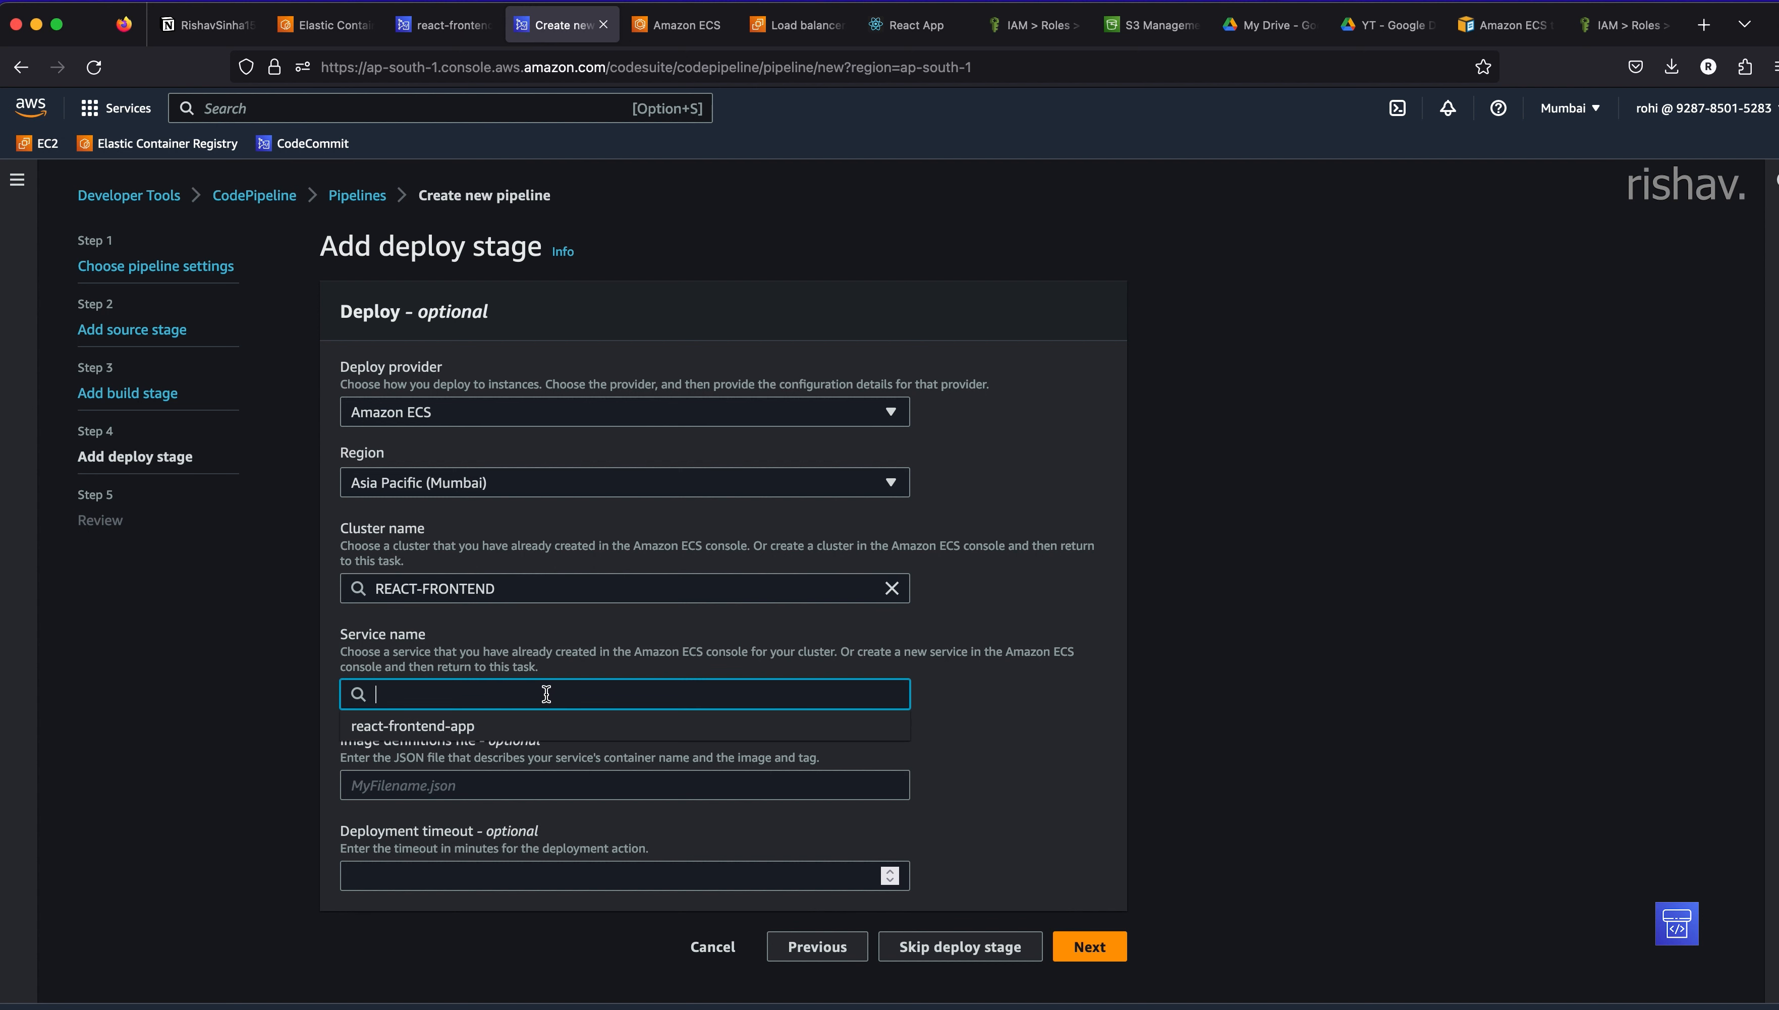
left_click(507, 726)
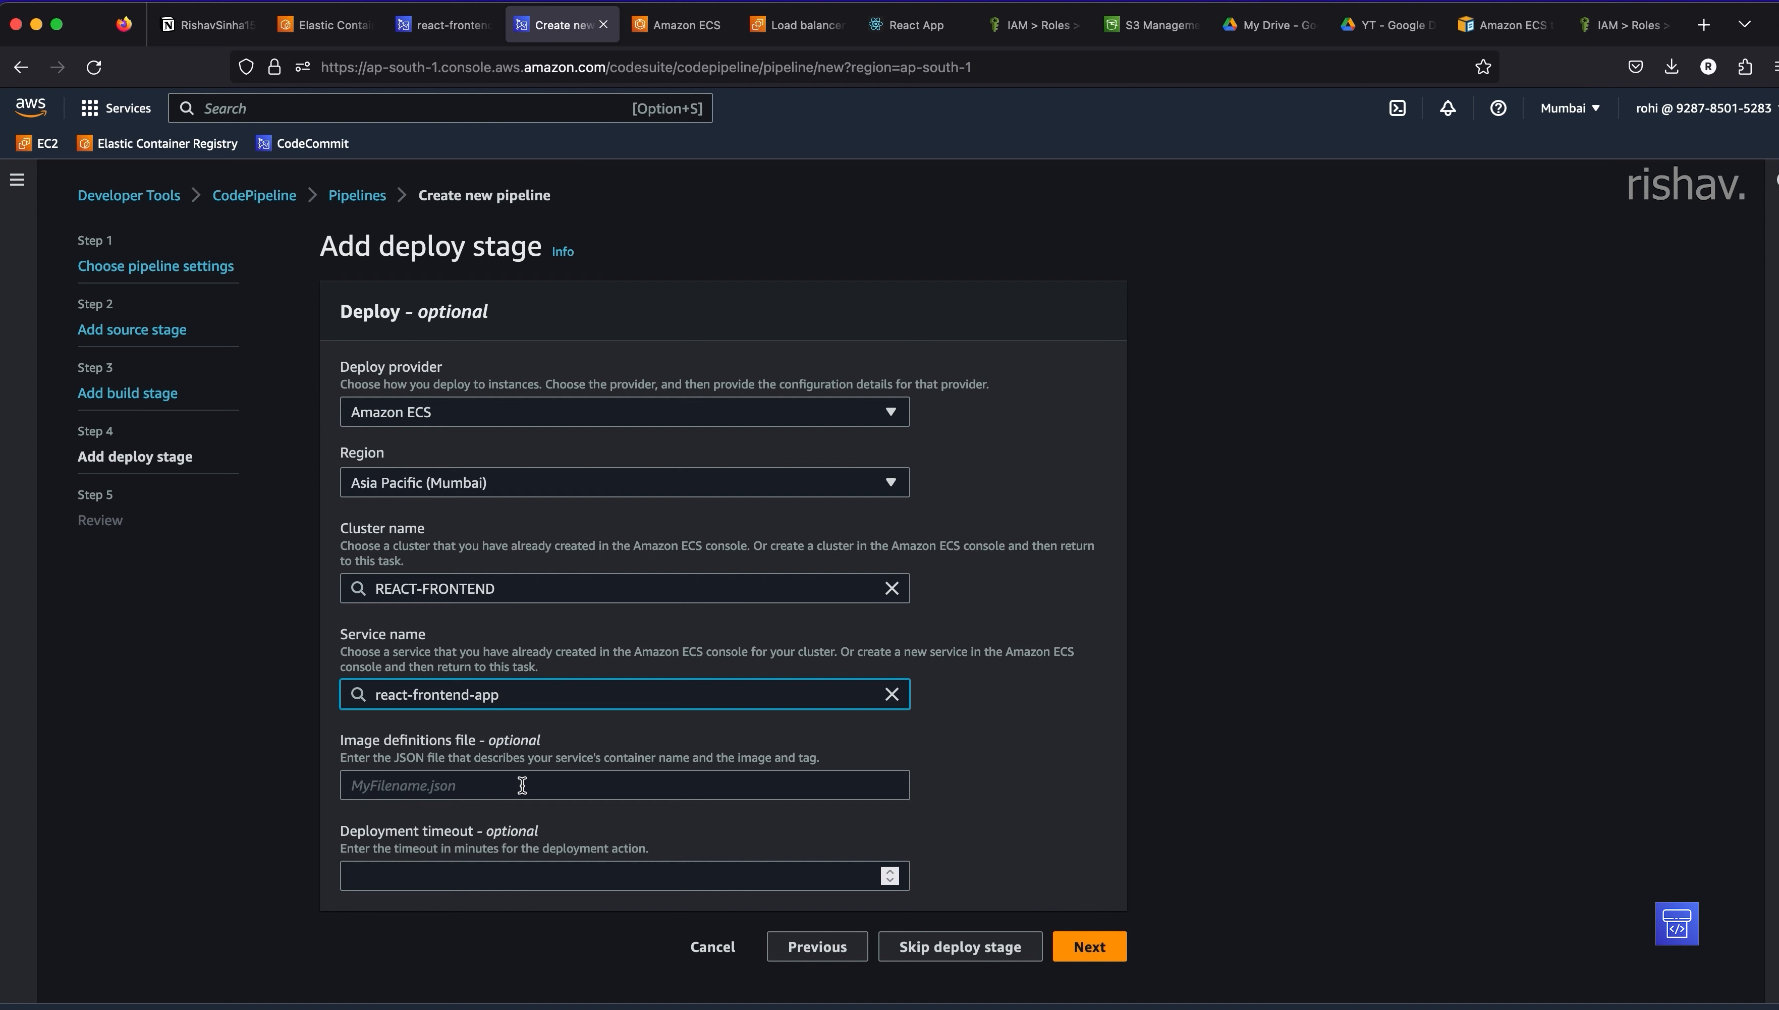
- Copy imagedefinitions.json from buildspec.yaml in VS Code into the deploy stage's image definitions file in the browser, and continue to the review
key("super+Tab")
key("super+Tab")
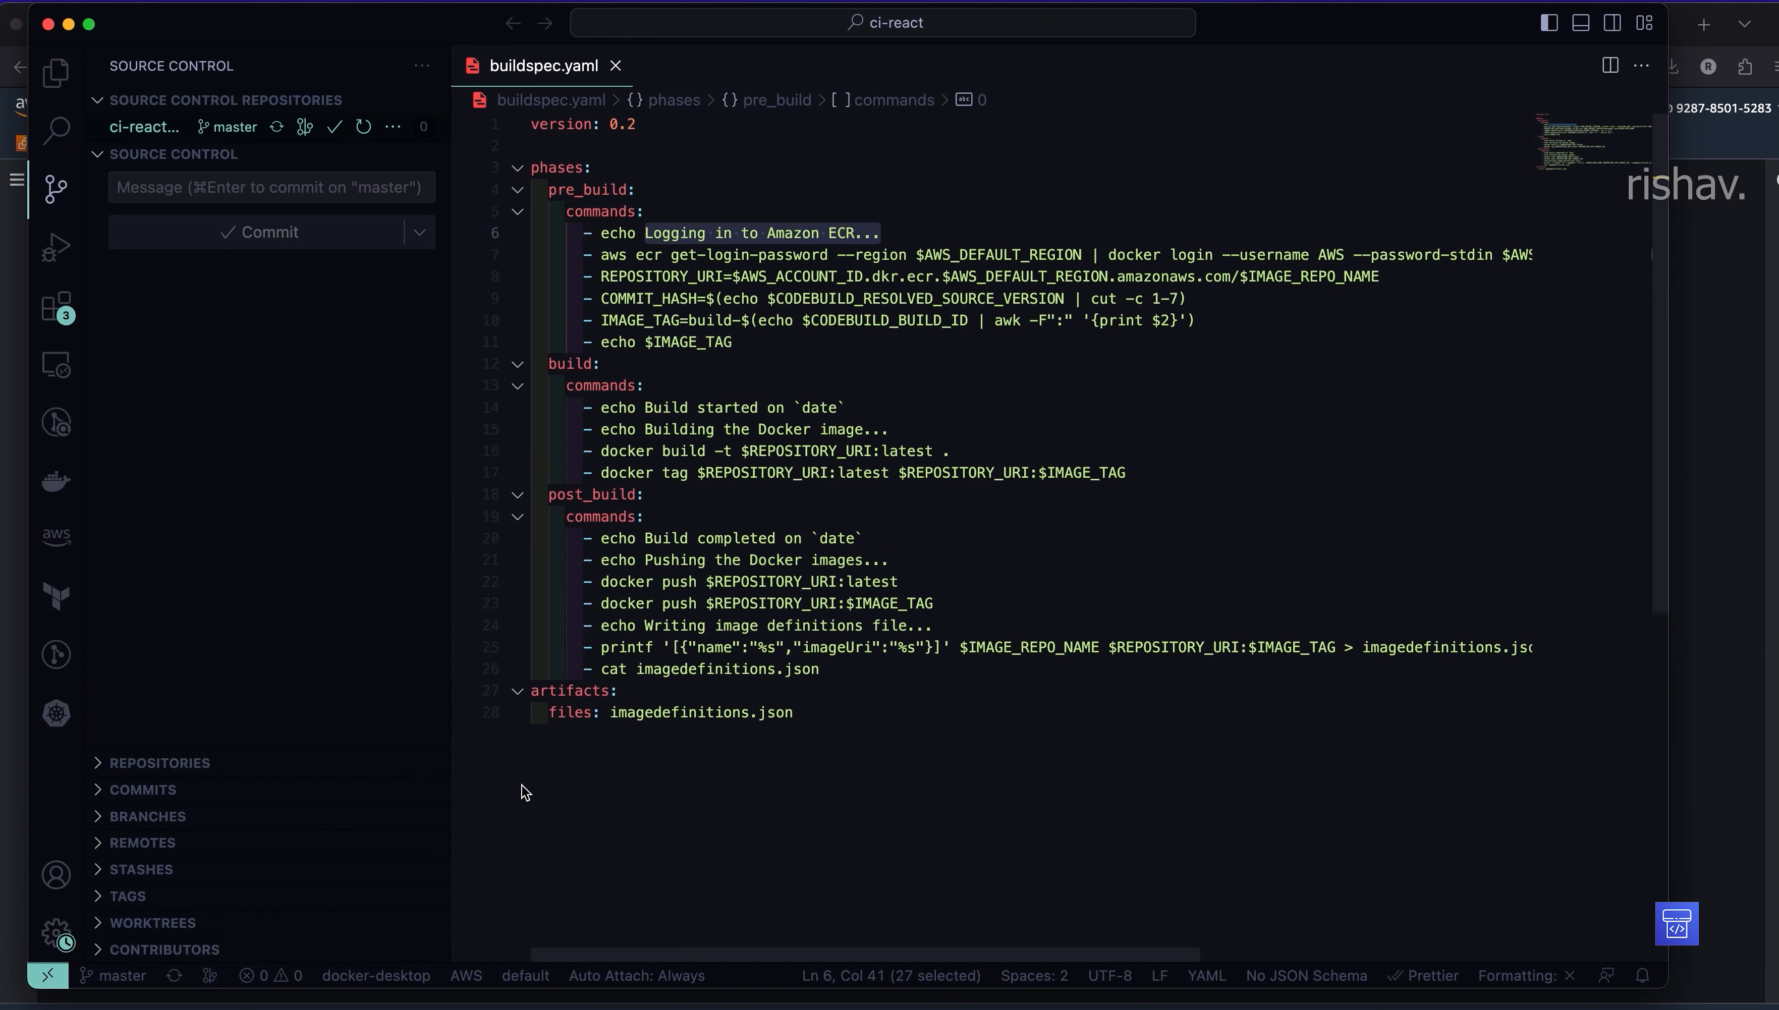
left_click_drag(611, 714, 802, 714)
key("super+c")
key("super+Tab")
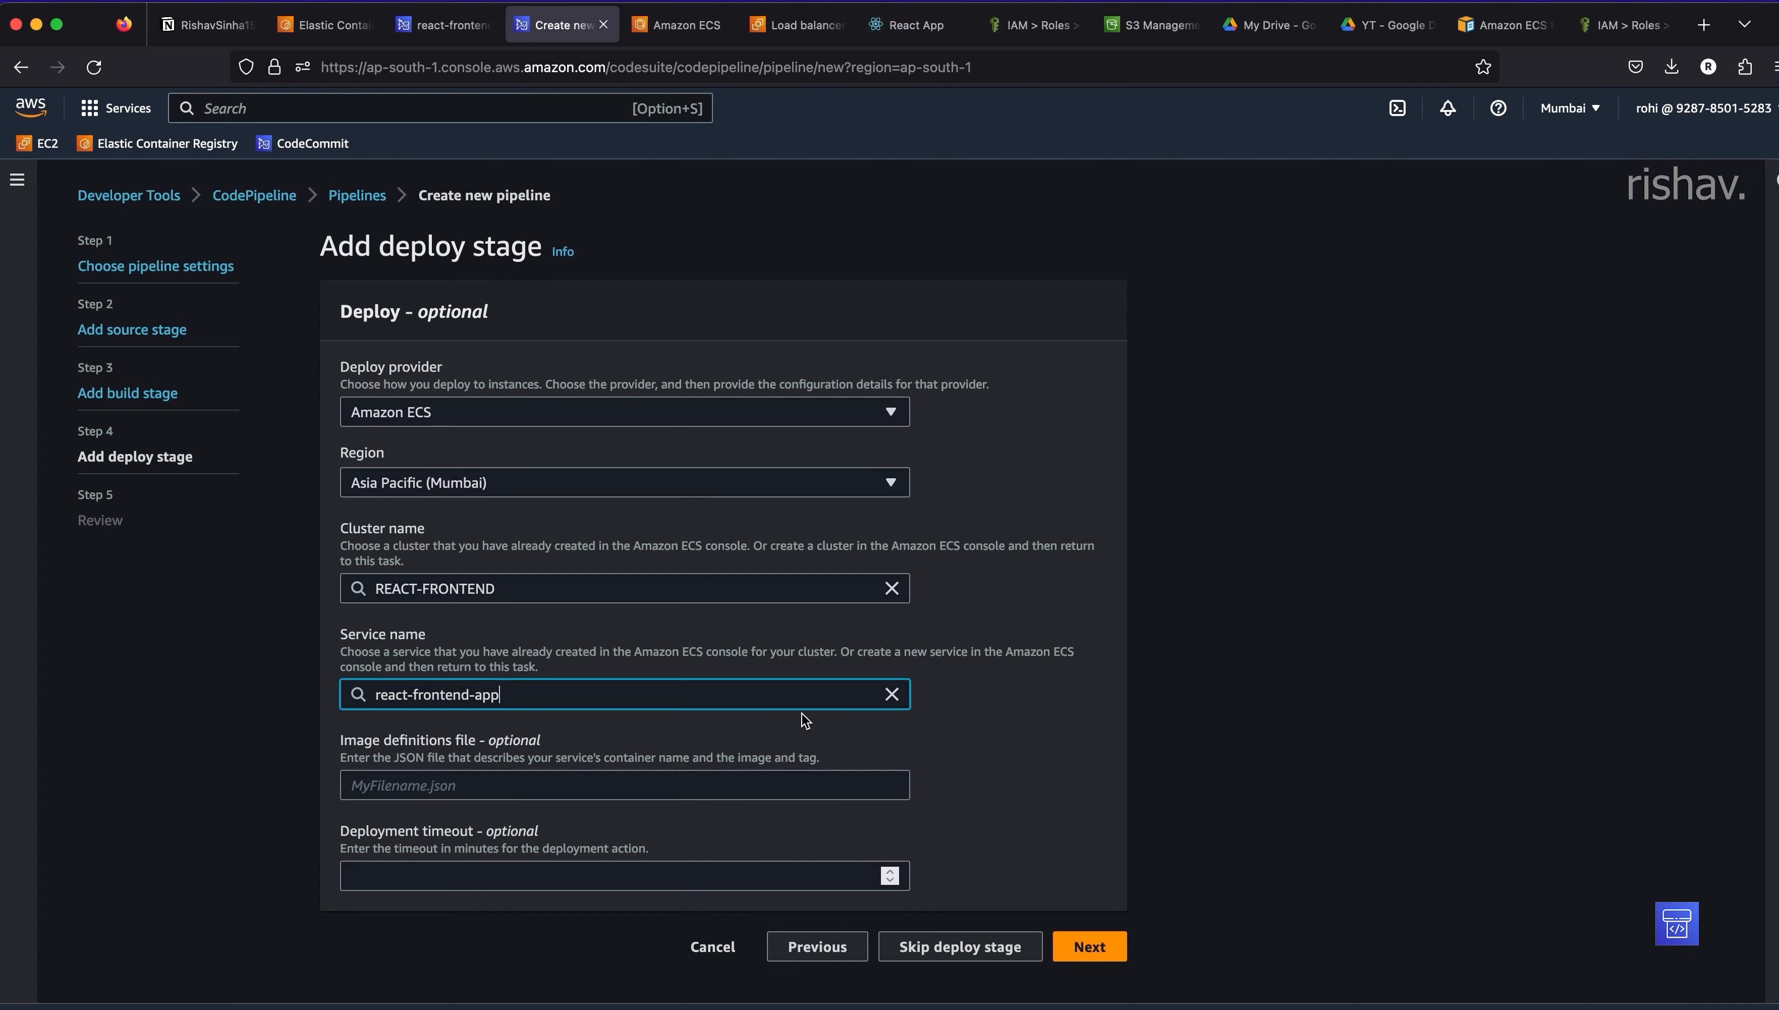
left_click(431, 786)
key("super+v")
left_click(957, 816)
left_click(1070, 948)
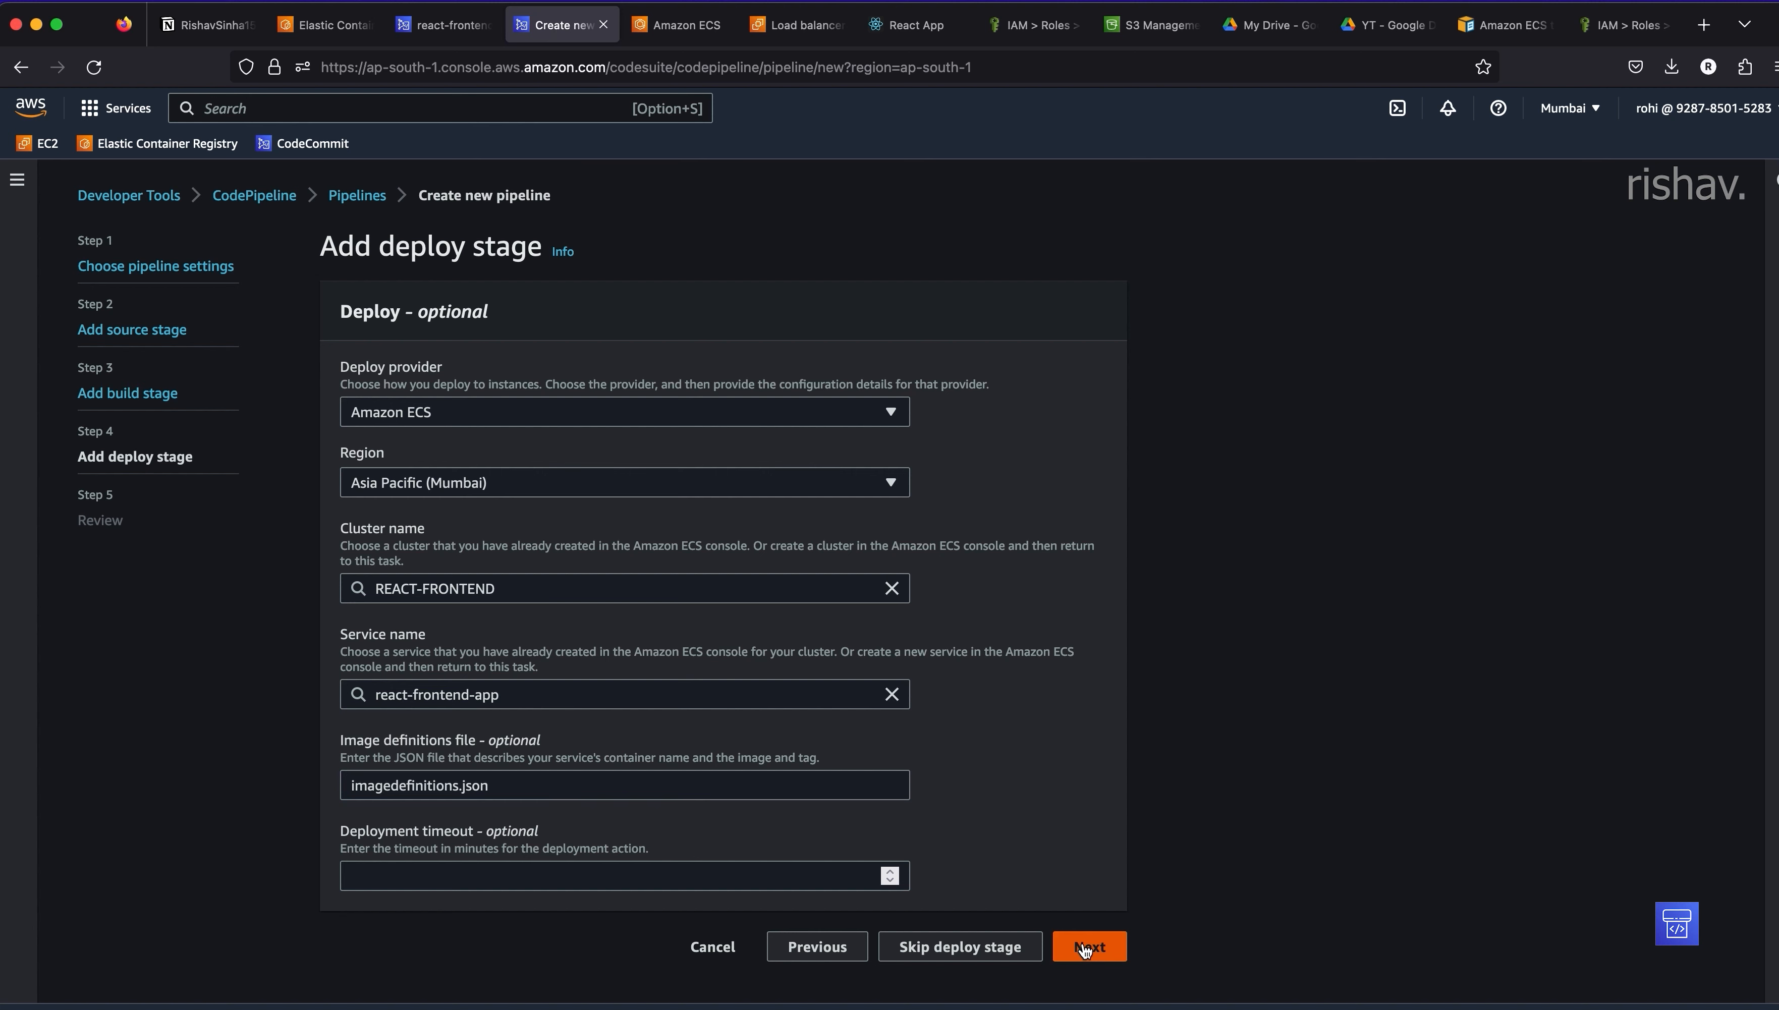
- Review the settings of the frontend-react-app pipeline and create it
scroll(790, 627, "down", 5)
scroll(790, 627, "up", 5)
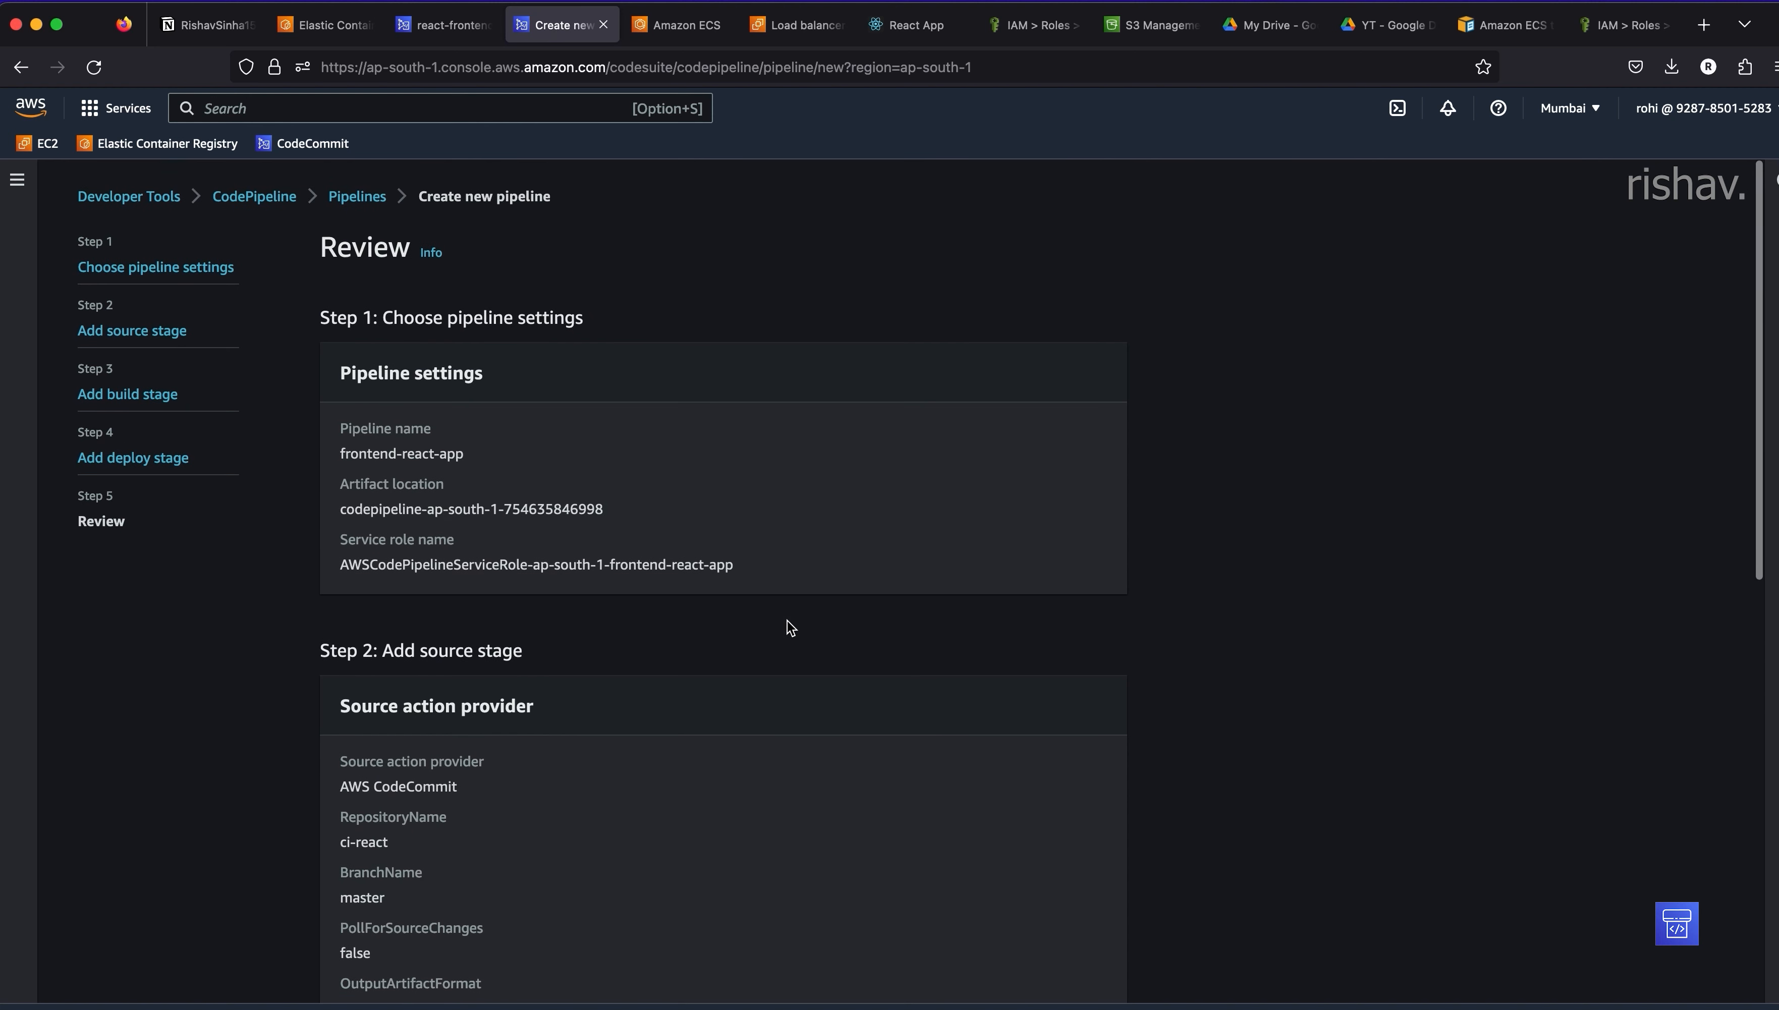
scroll(789, 627, "down", 10)
left_click(1062, 950)
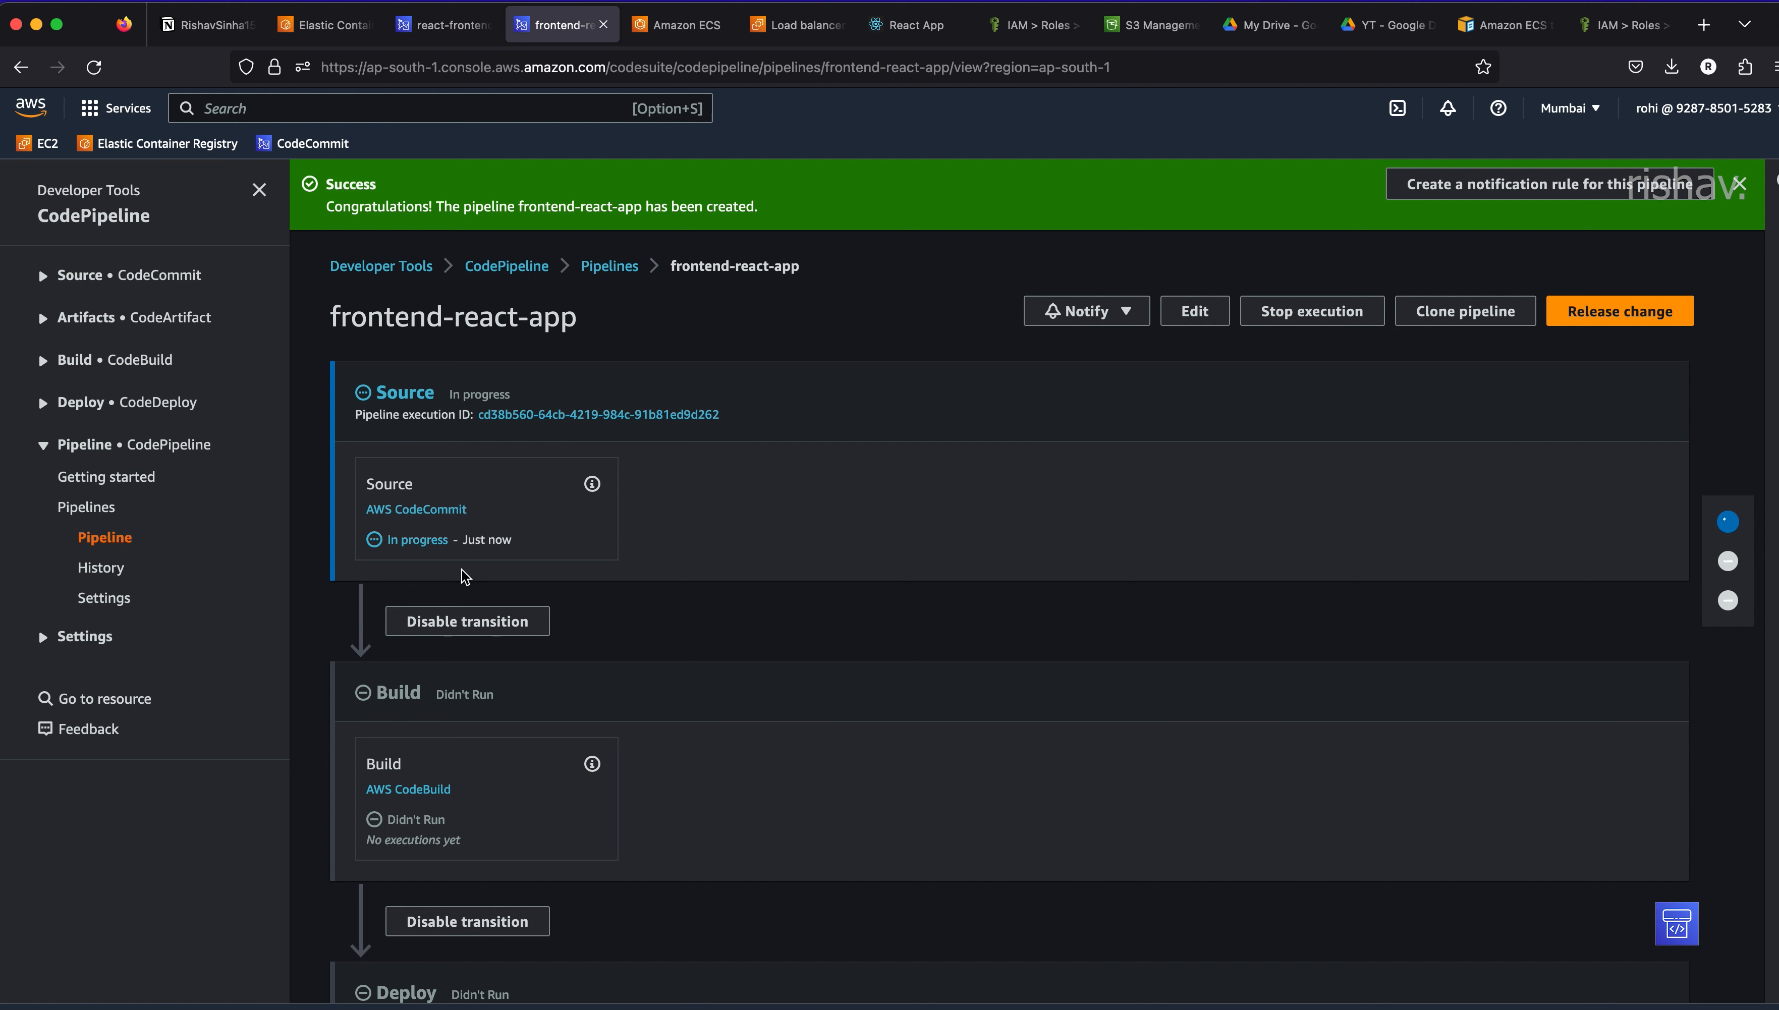
- Examine the progress of the Source, Build and Deploy stages and the commit message of the first pipeline execution
scroll(543, 588, "down", 3)
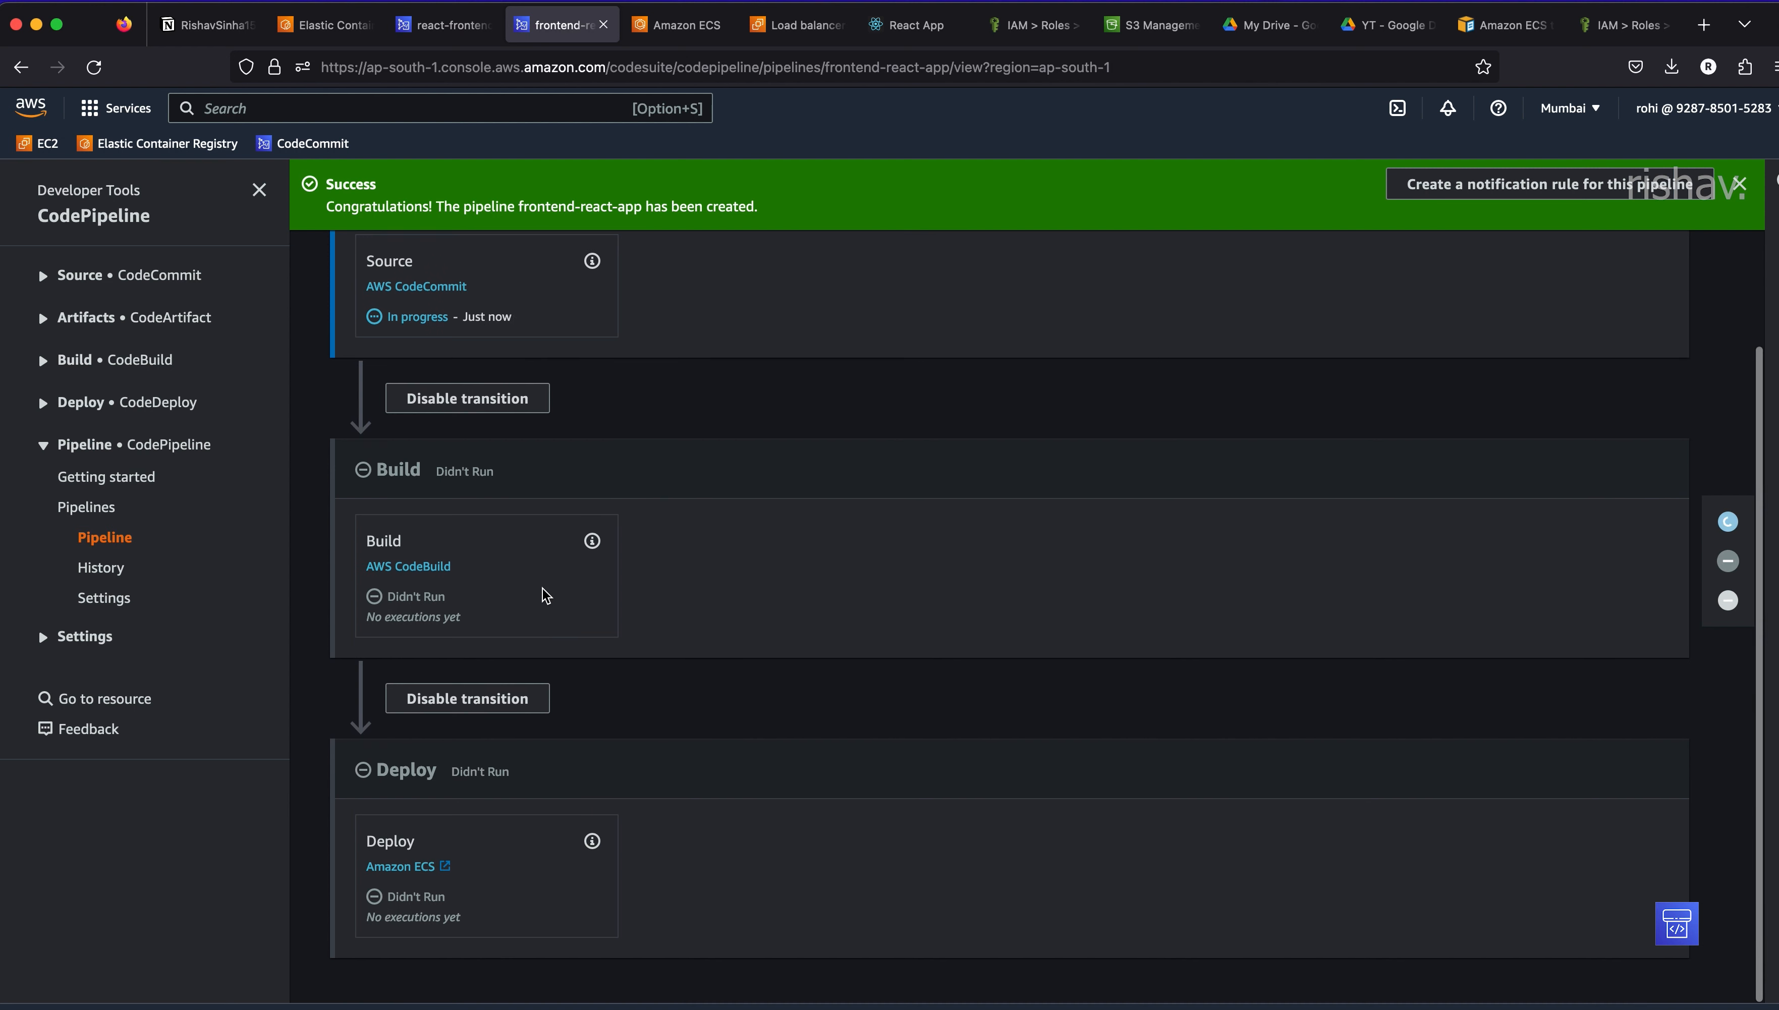
scroll(543, 591, "up", 3)
scroll(476, 505, "down", 3)
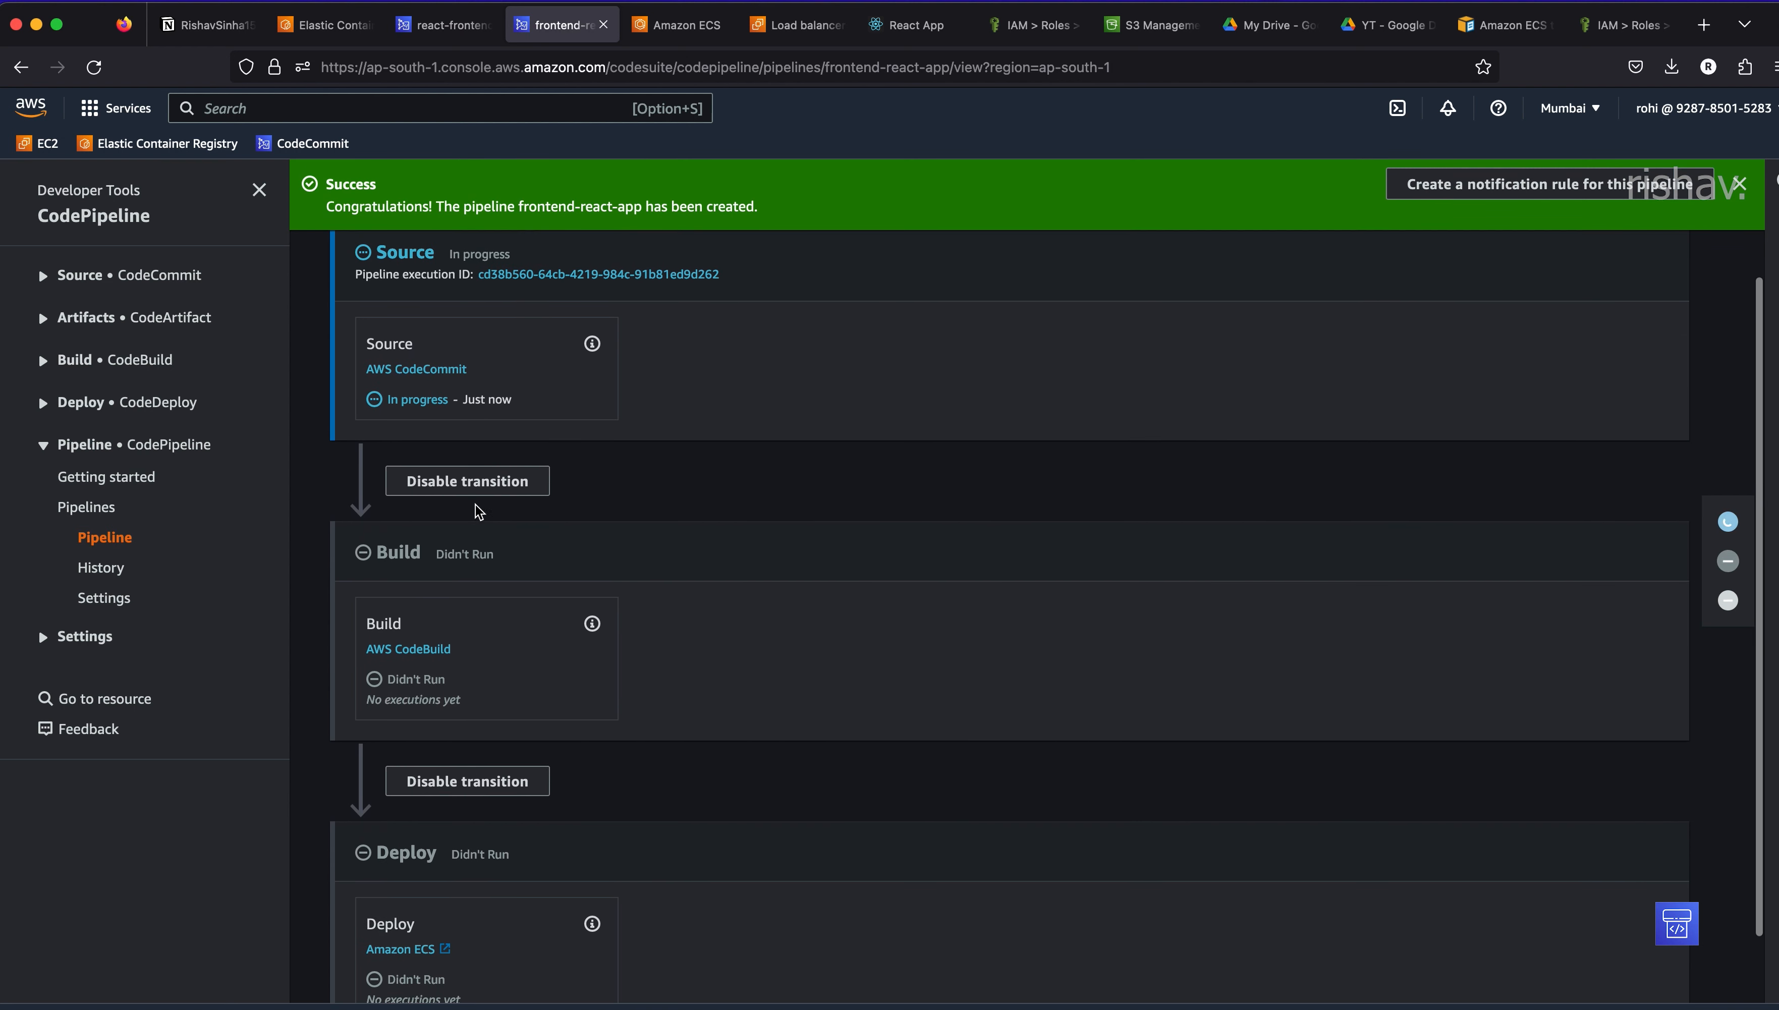
scroll(539, 842, "up", 3)
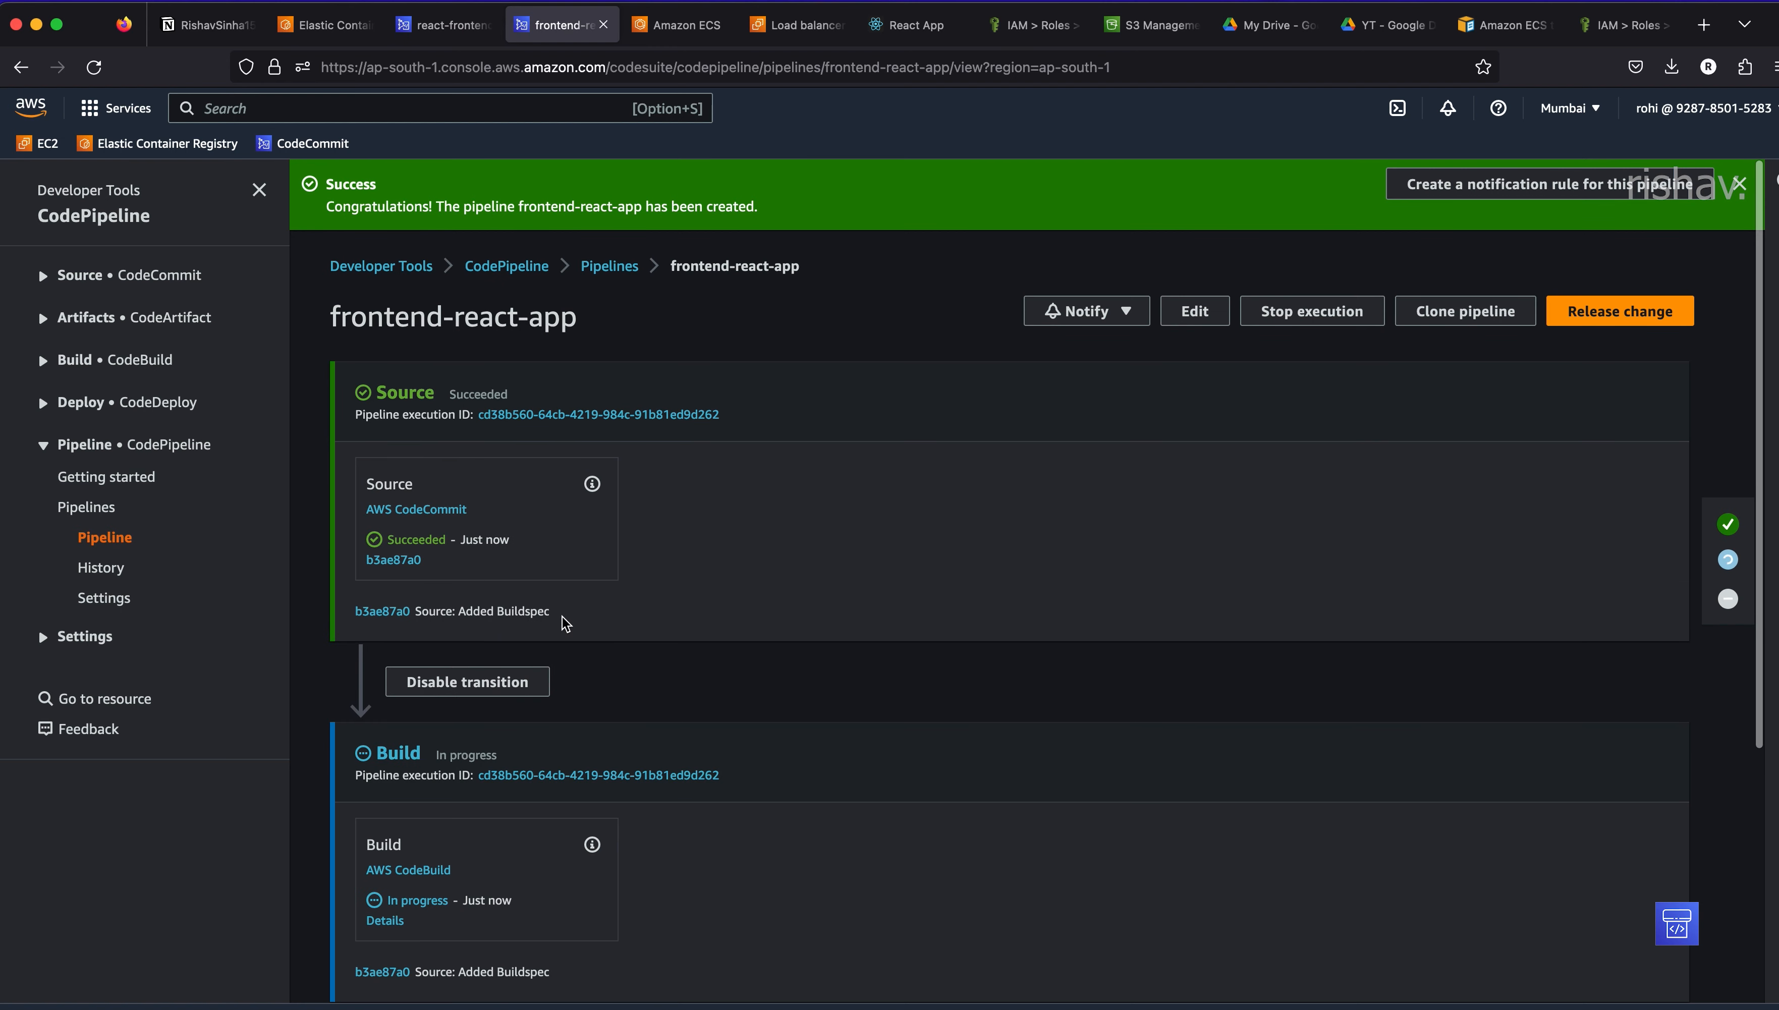
left_click_drag(561, 617, 460, 617)
scroll(509, 723, "down", 2)
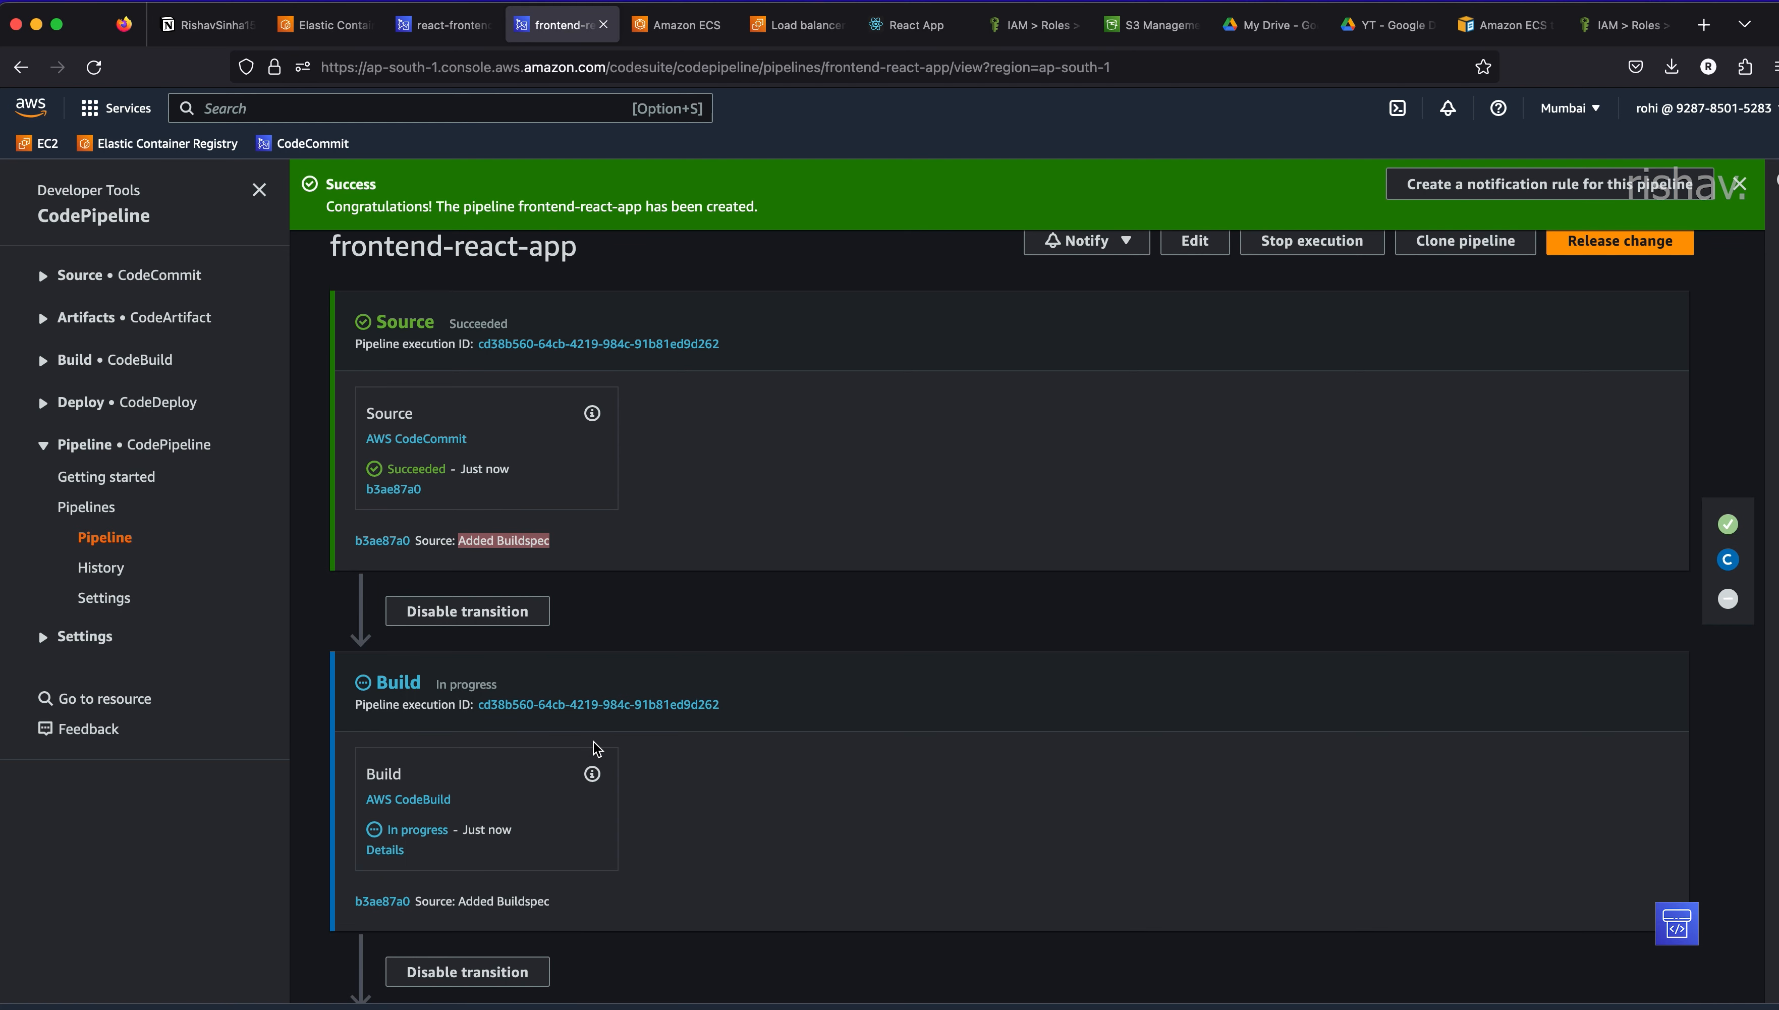
scroll(595, 745, "down", 1)
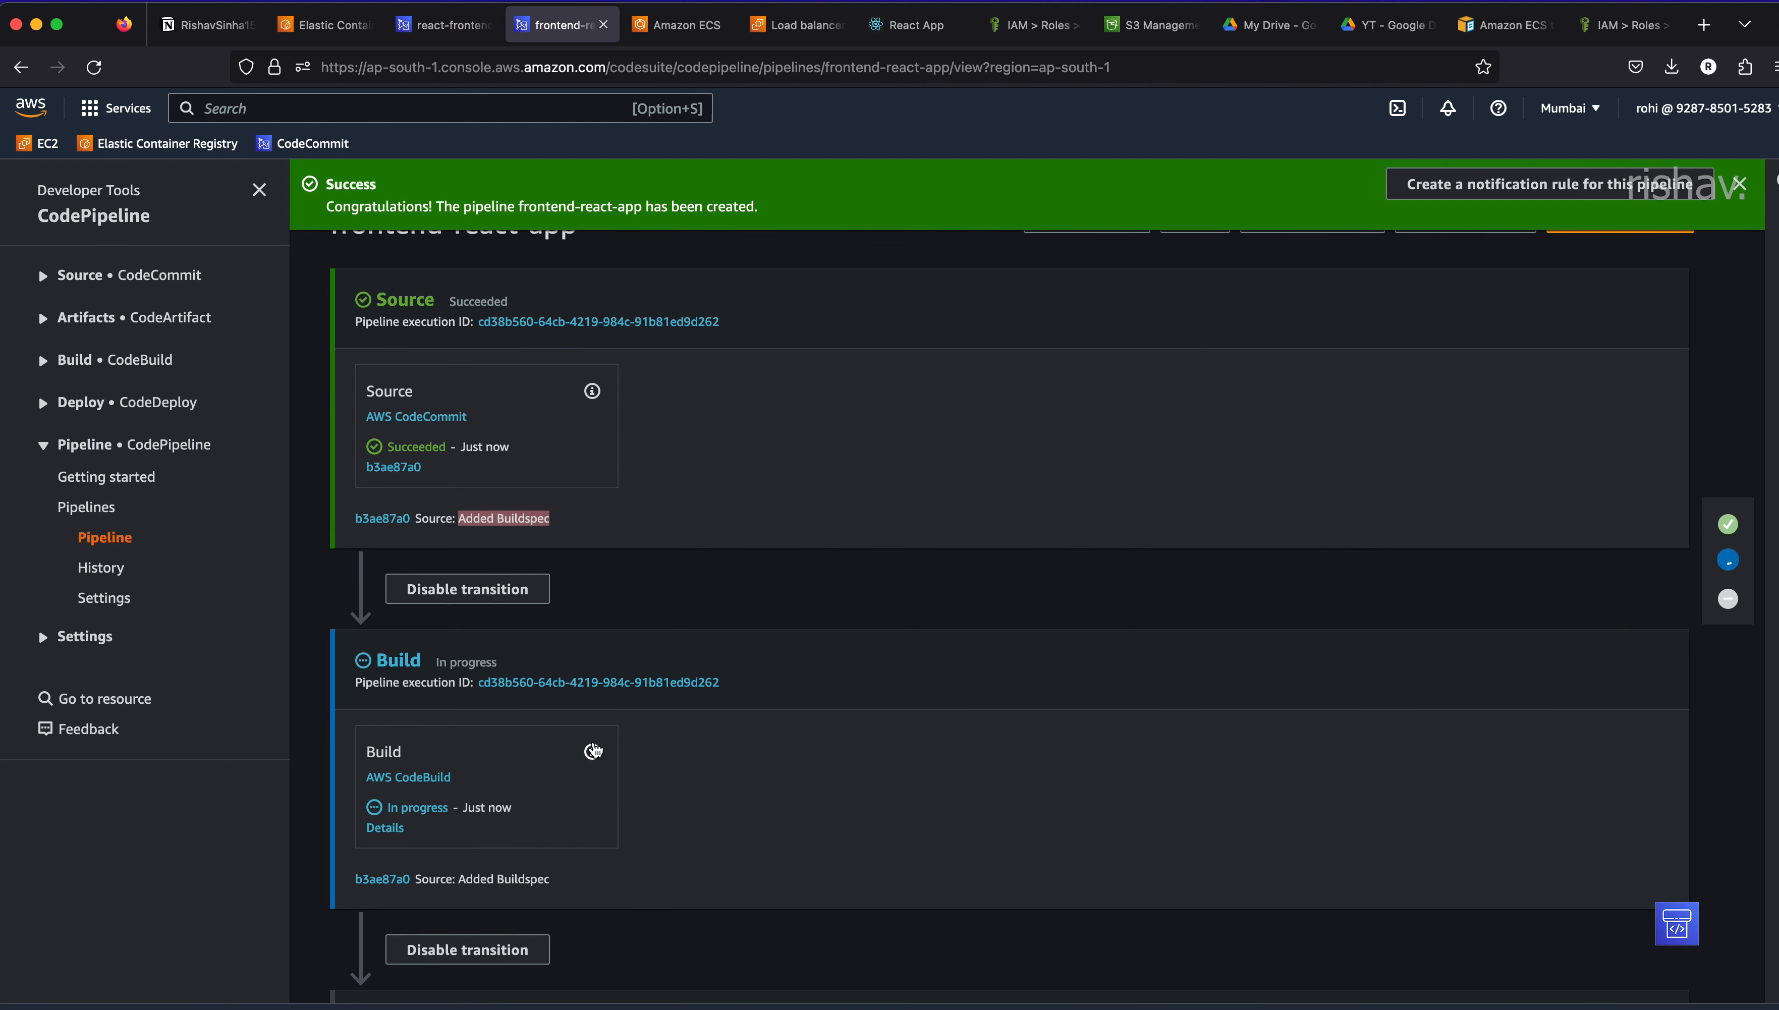
scroll(593, 751, "down", 5)
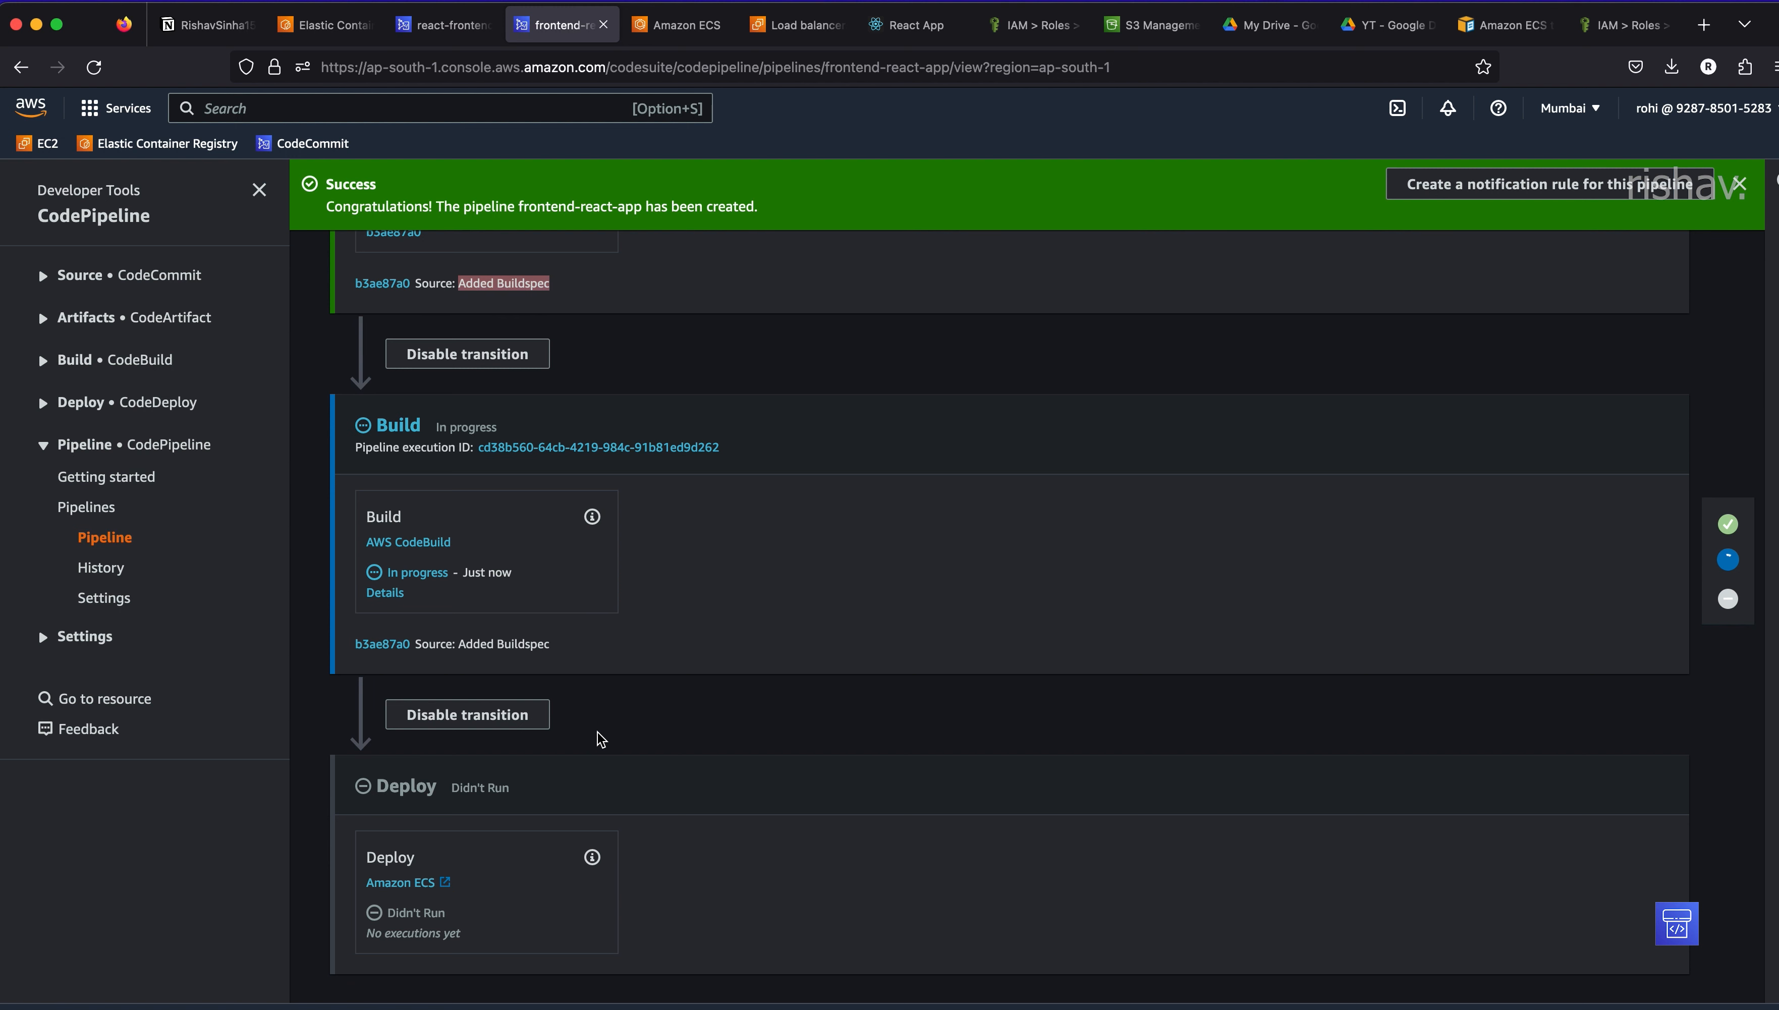
scroll(676, 612, "up", 2)
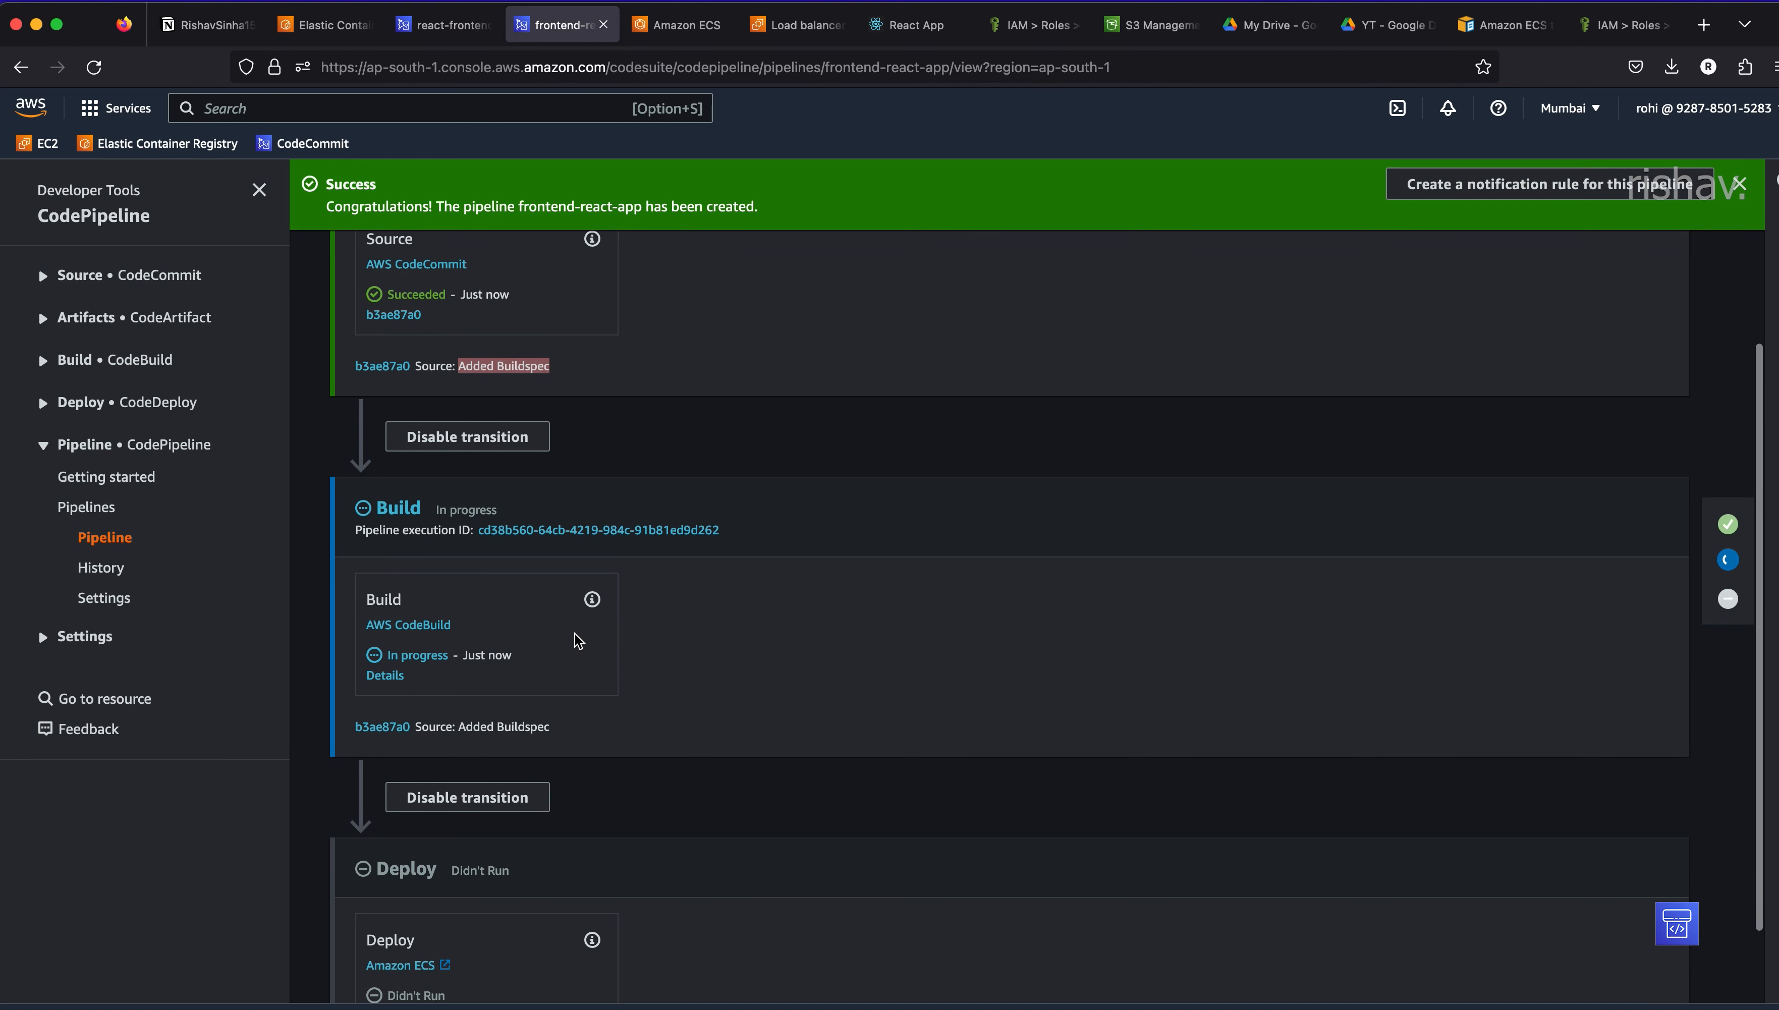
scroll(578, 641, "down", 1)
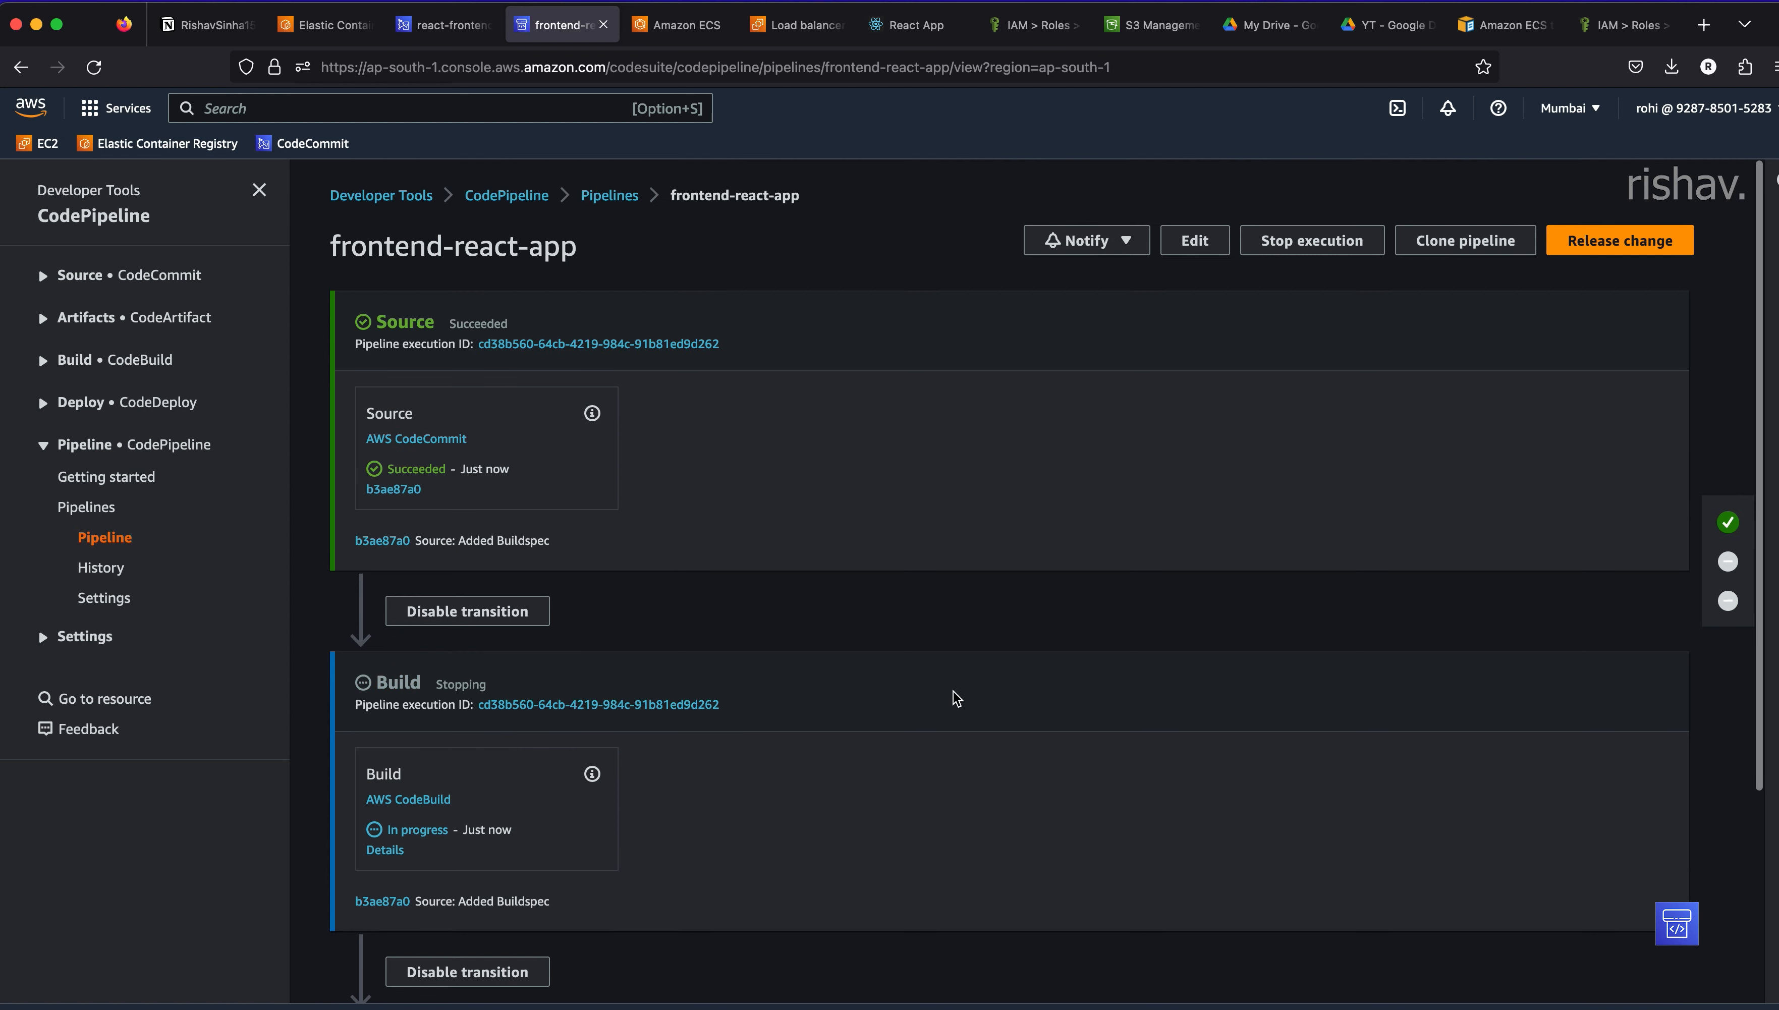
- Check the React app currently served at the frontend-react load balancer address
left_click(908, 27)
left_click(562, 24)
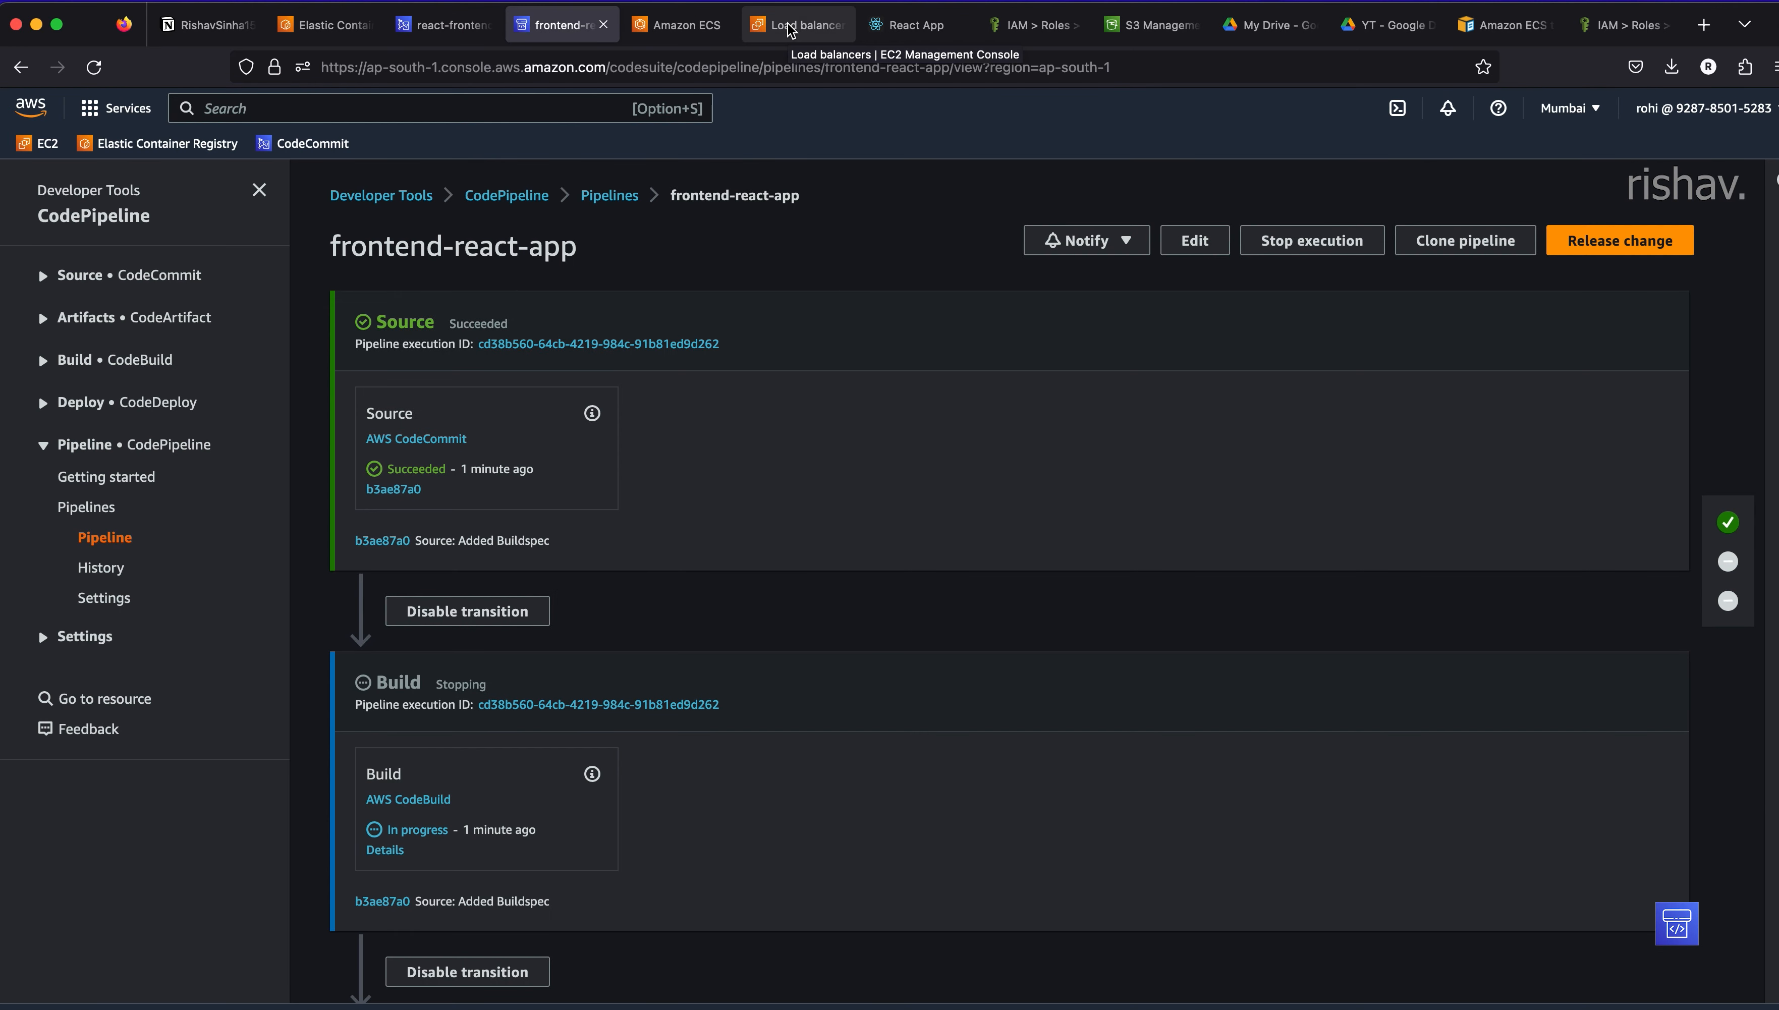
left_click(907, 25)
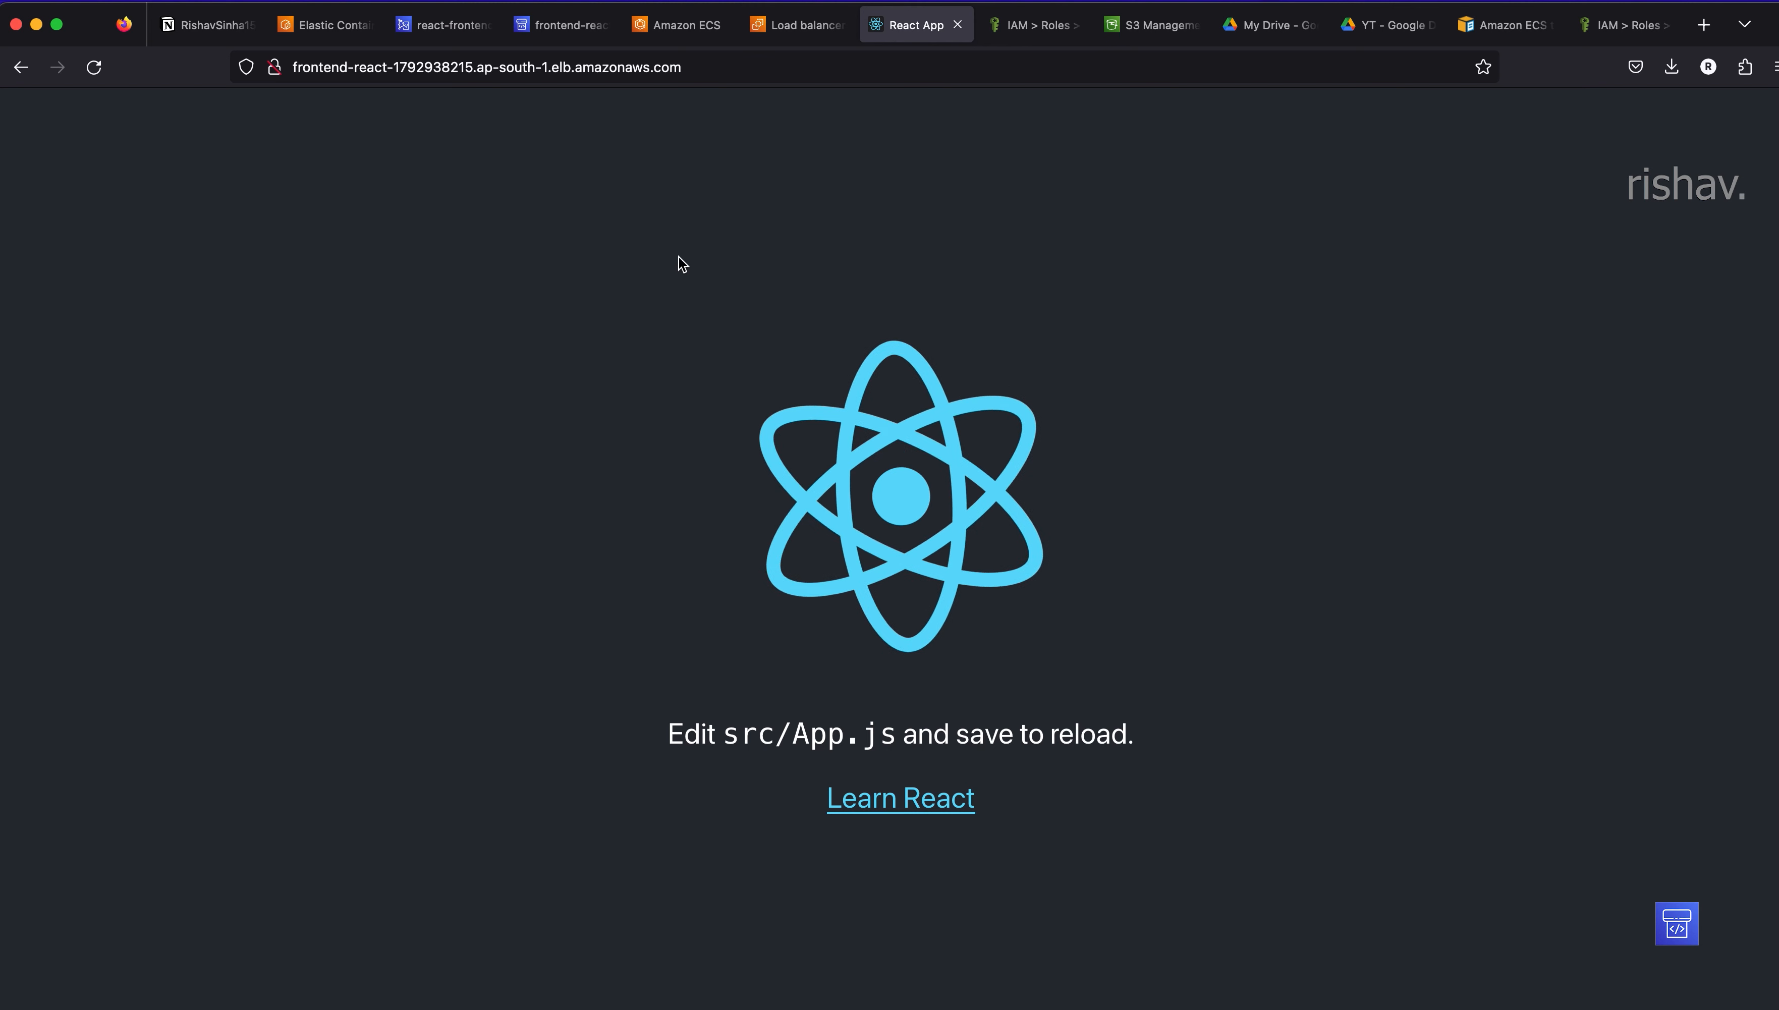
- Switch to VS Code and open App.css from the src folder at the .App-header rule
left_click(623, 1009)
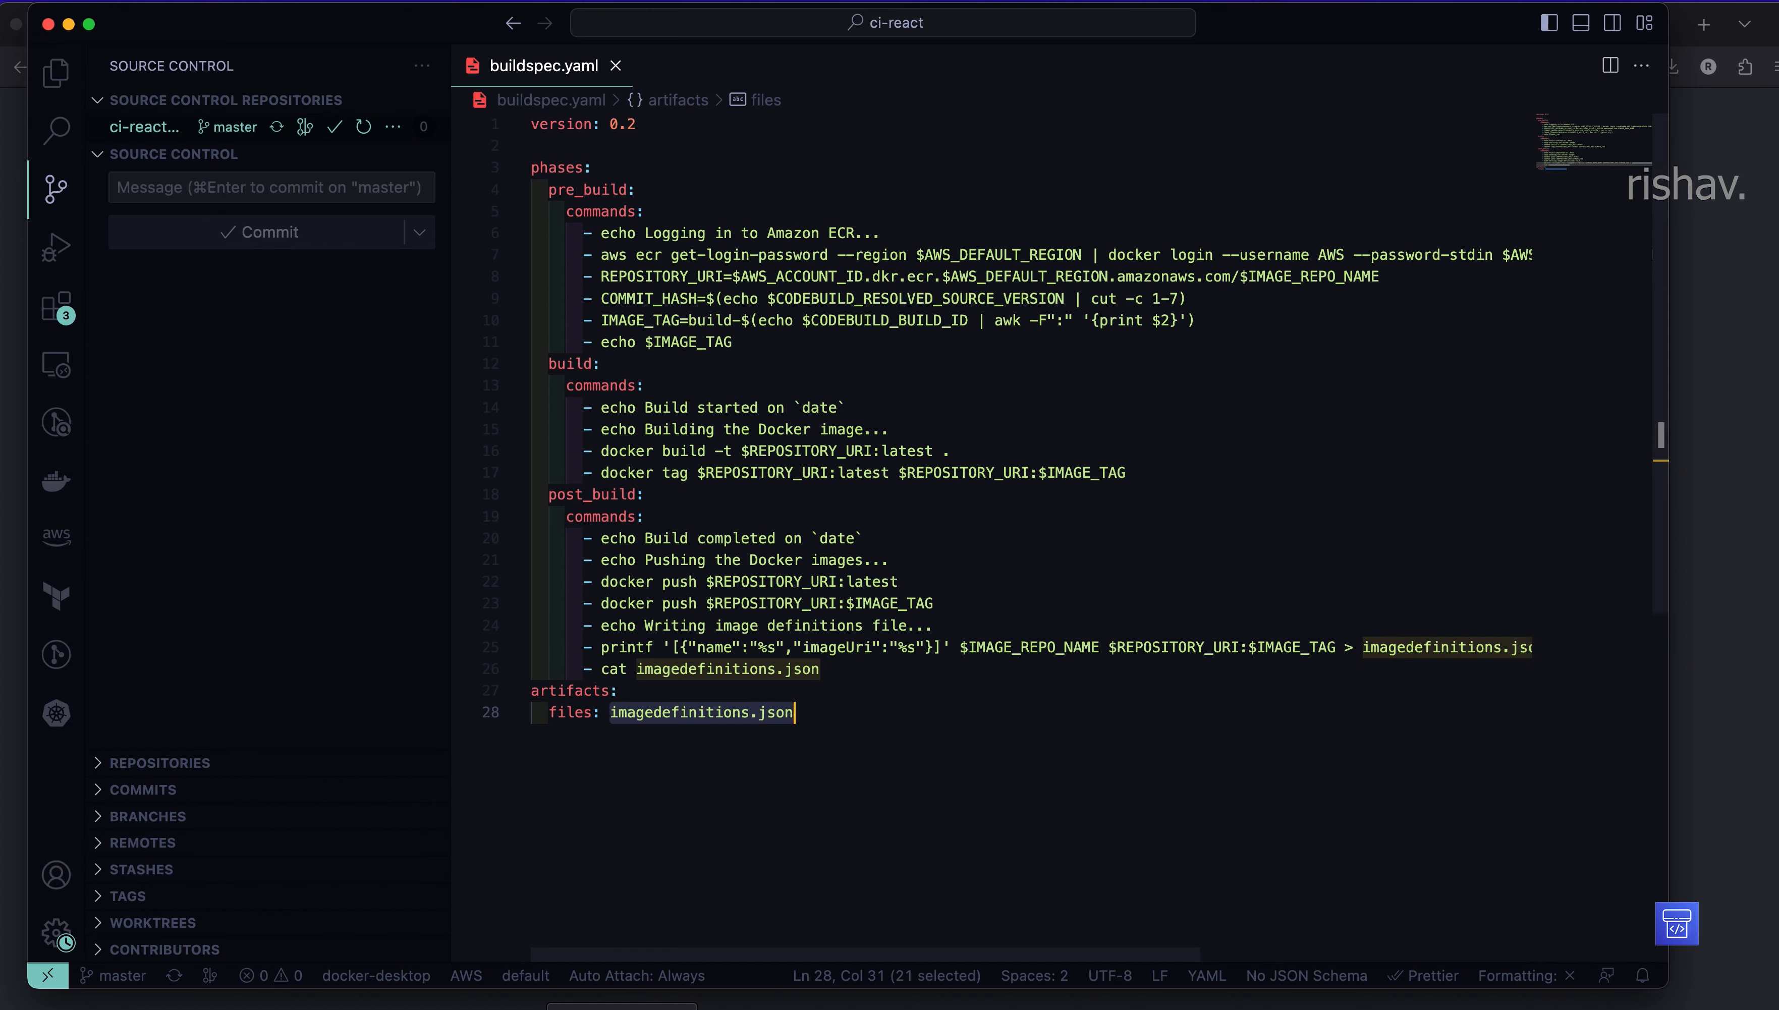
left_click(56, 73)
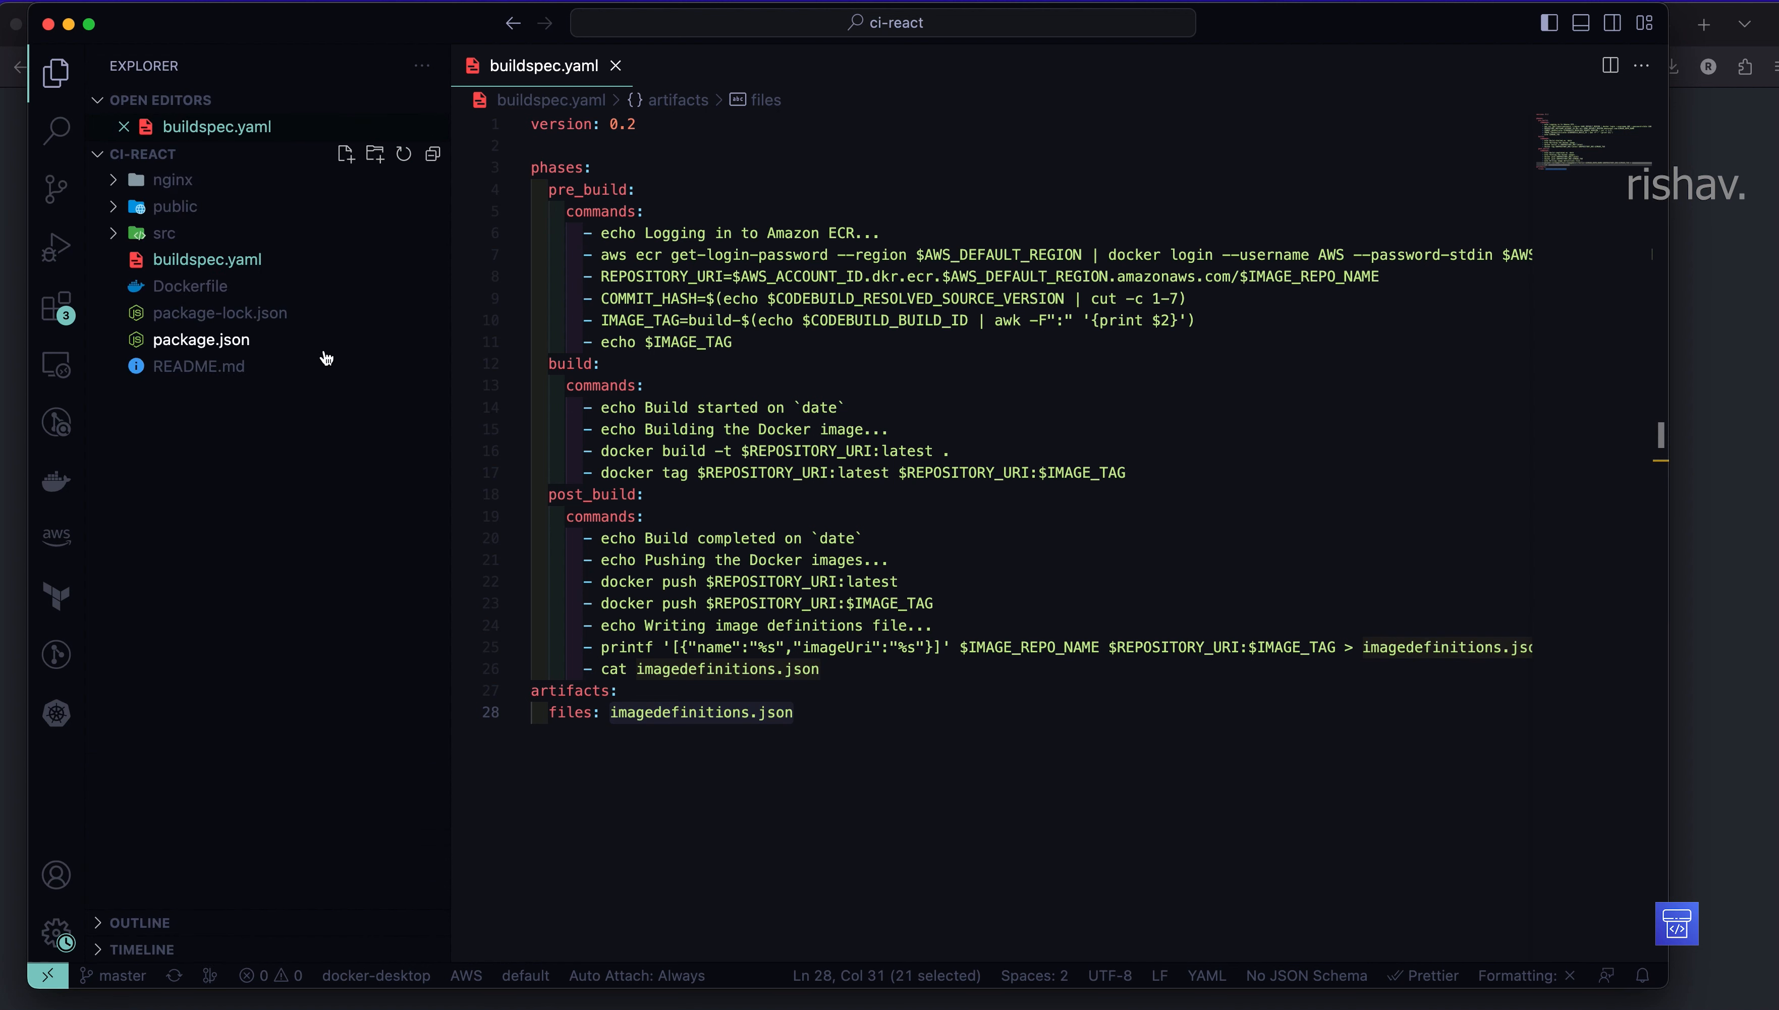
left_click(130, 234)
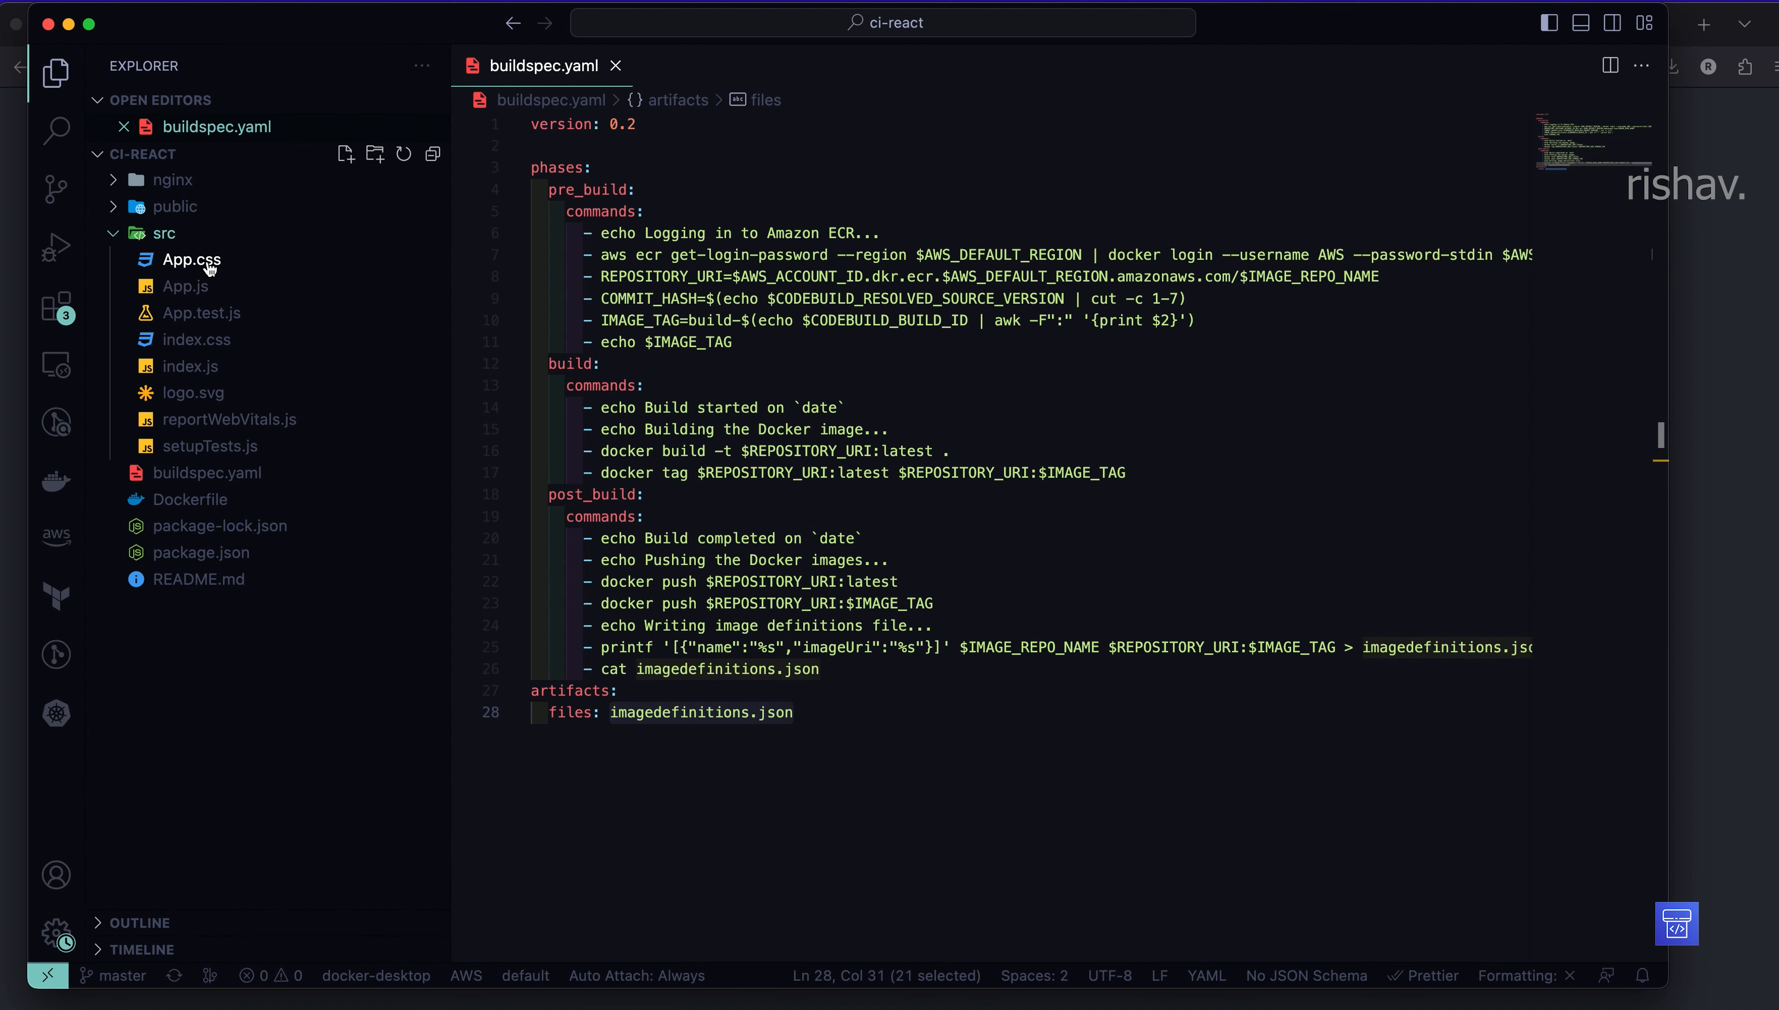
left_click(192, 260)
scroll(649, 478, "down", 2)
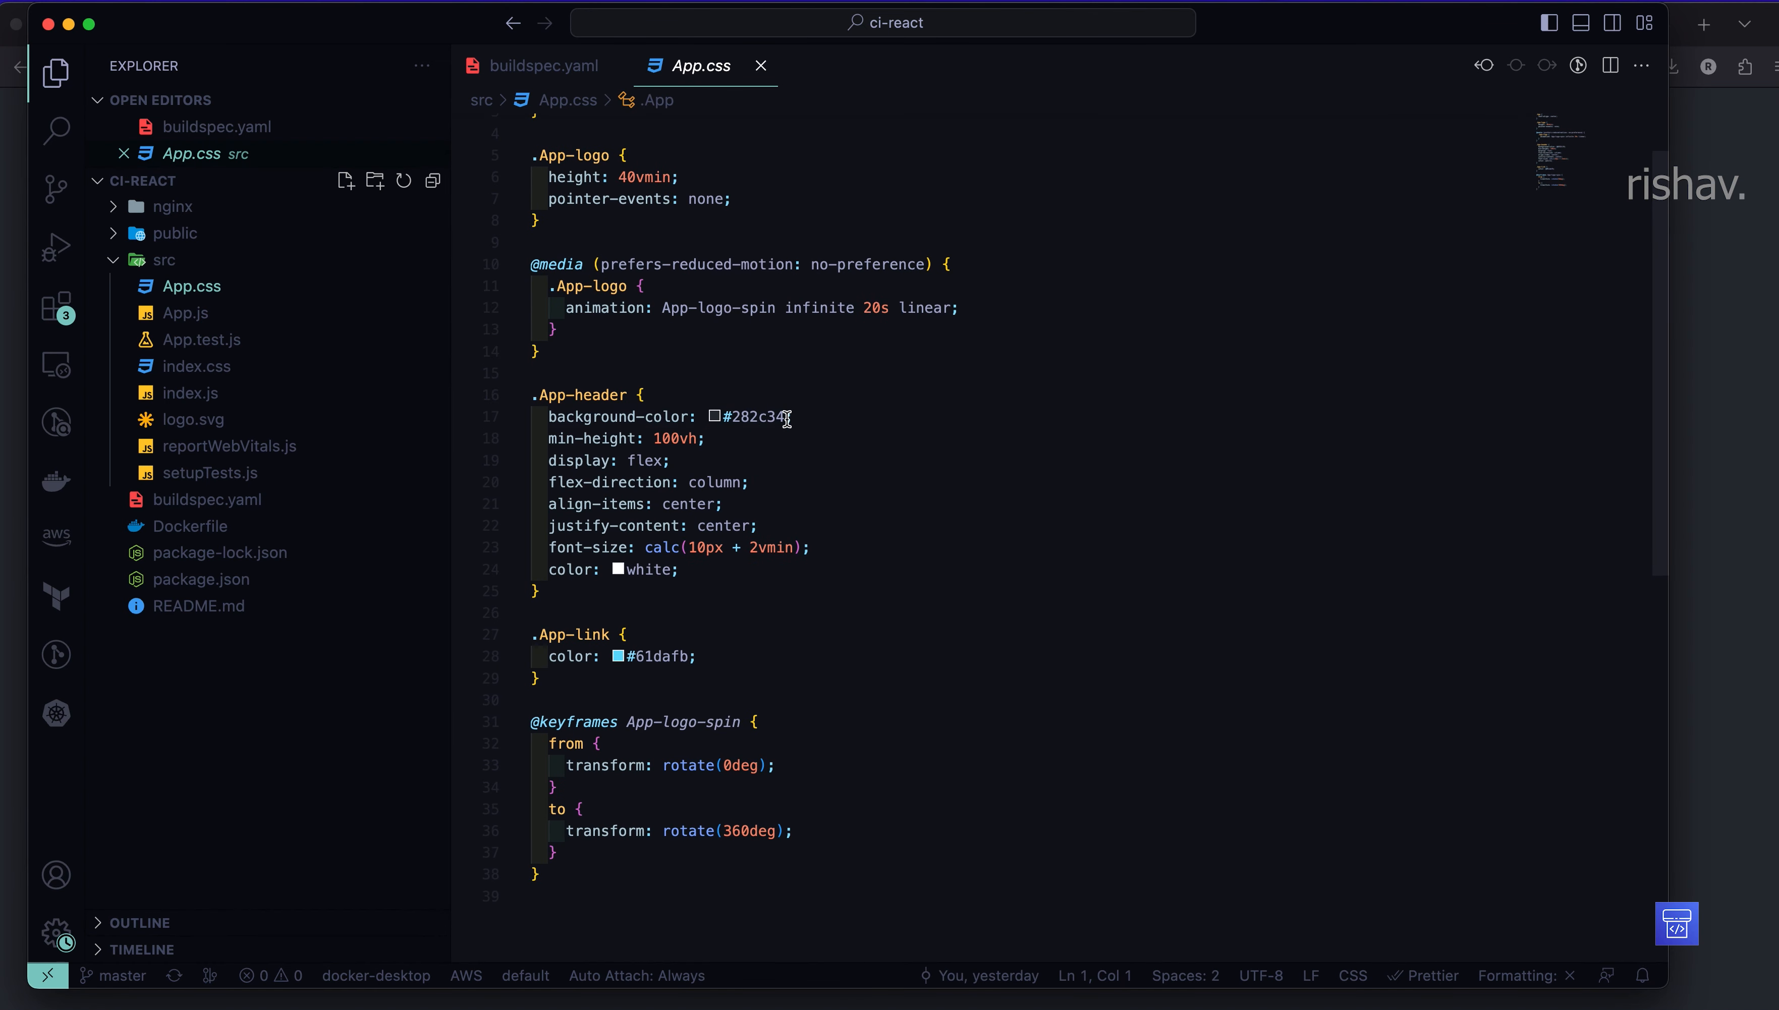
- Change the .App-header background color to the dark red #960606 and save App.css
left_click(720, 417)
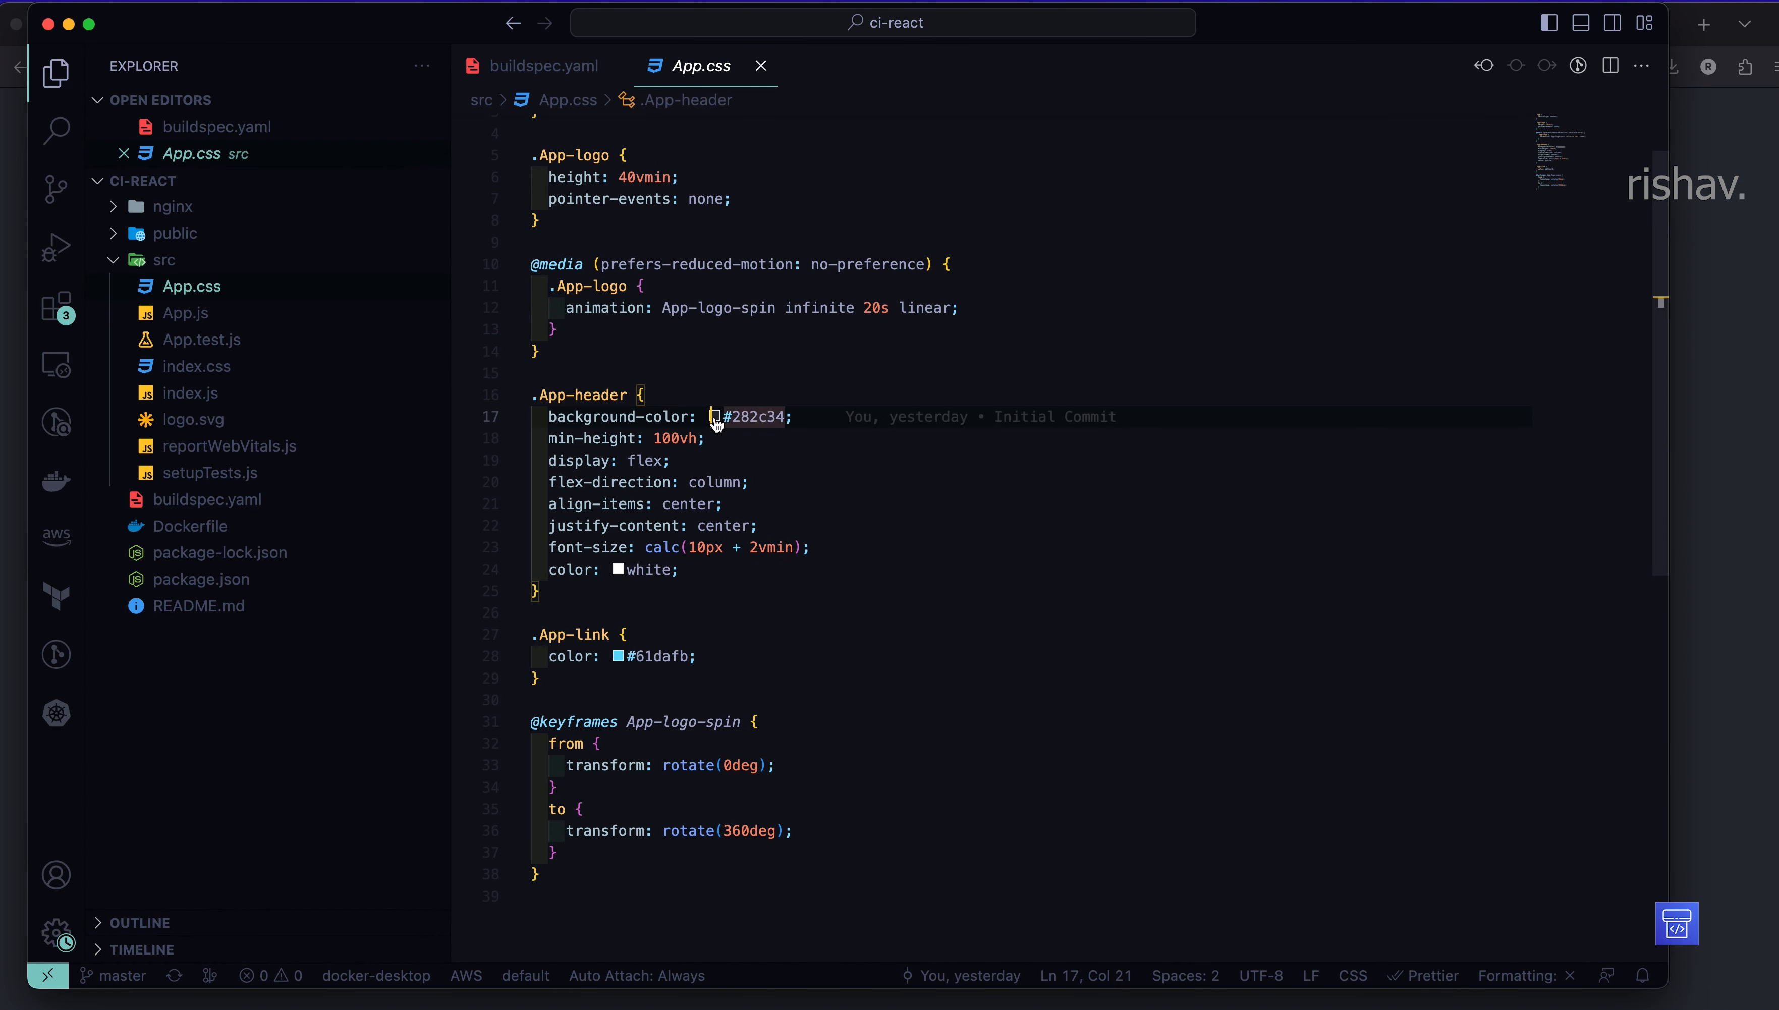
left_click_drag(1059, 220, 1061, 133)
left_click(992, 216)
left_click(1049, 461)
key("cmd+s")
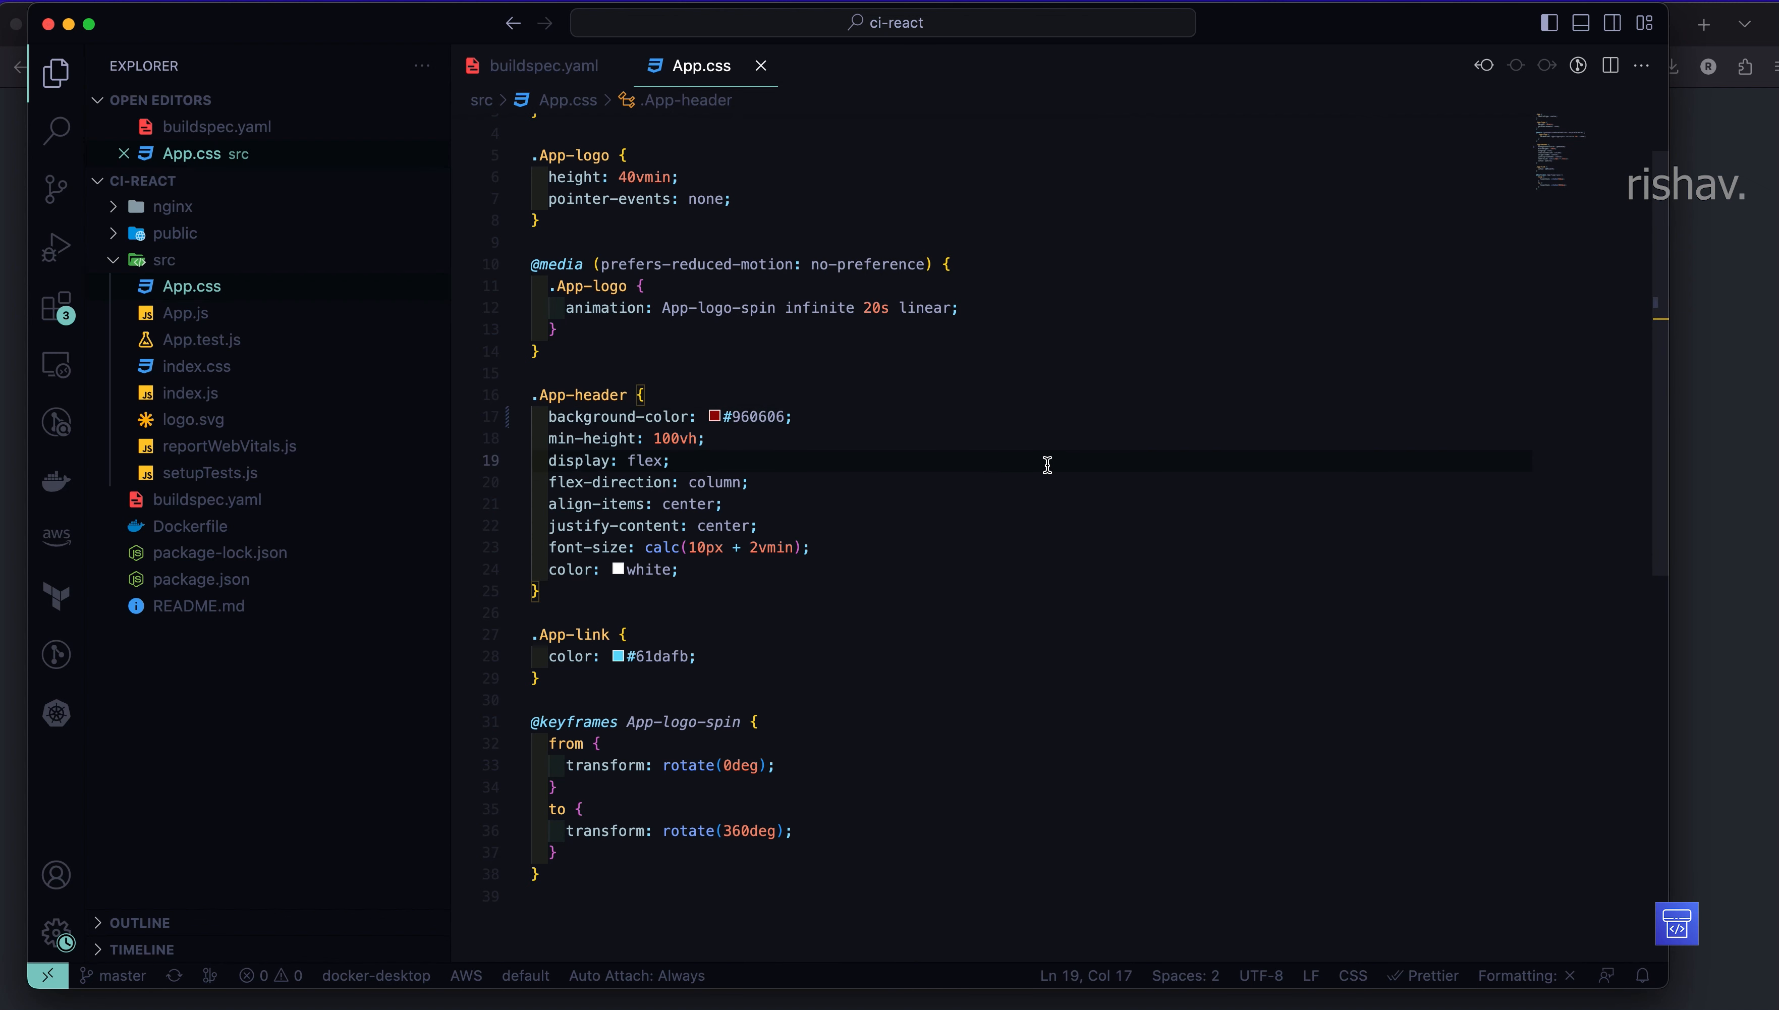
- Commit the staged App.css change with the message "changed color" and push it to the remote repository
left_click(58, 189)
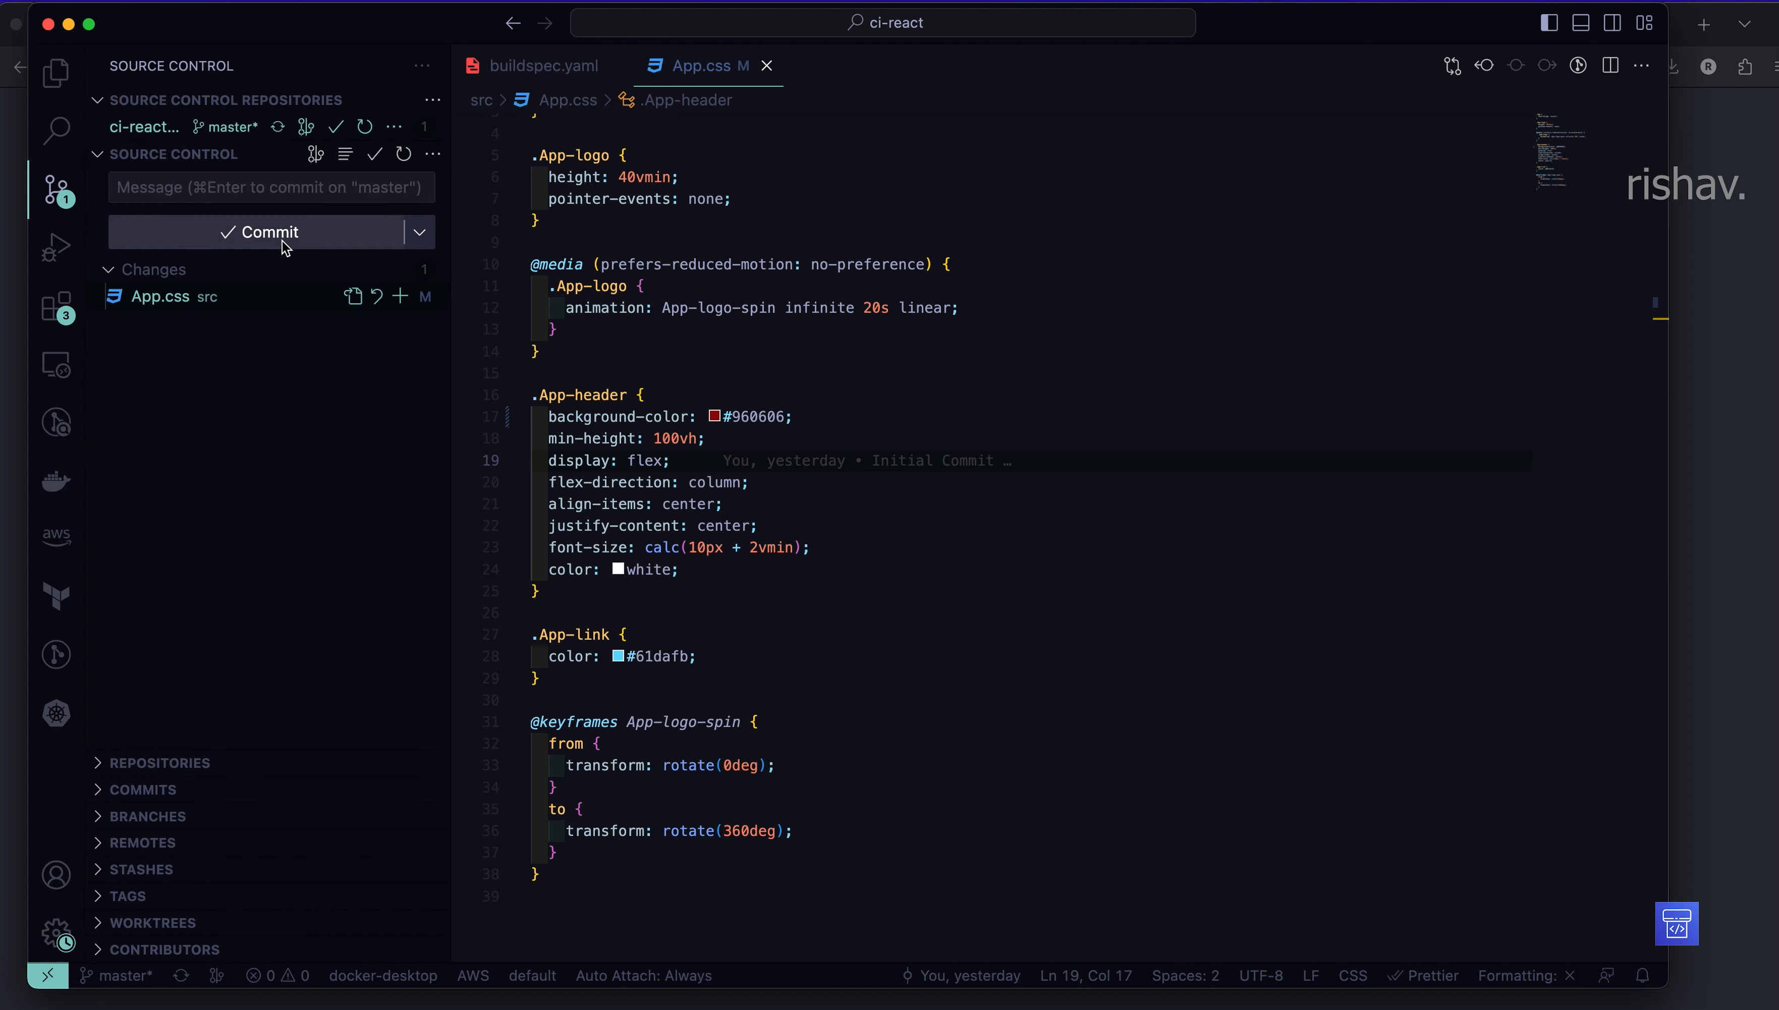
left_click_drag(451, 333, 508, 336)
left_click(457, 296)
left_click(304, 192)
type("changed color")
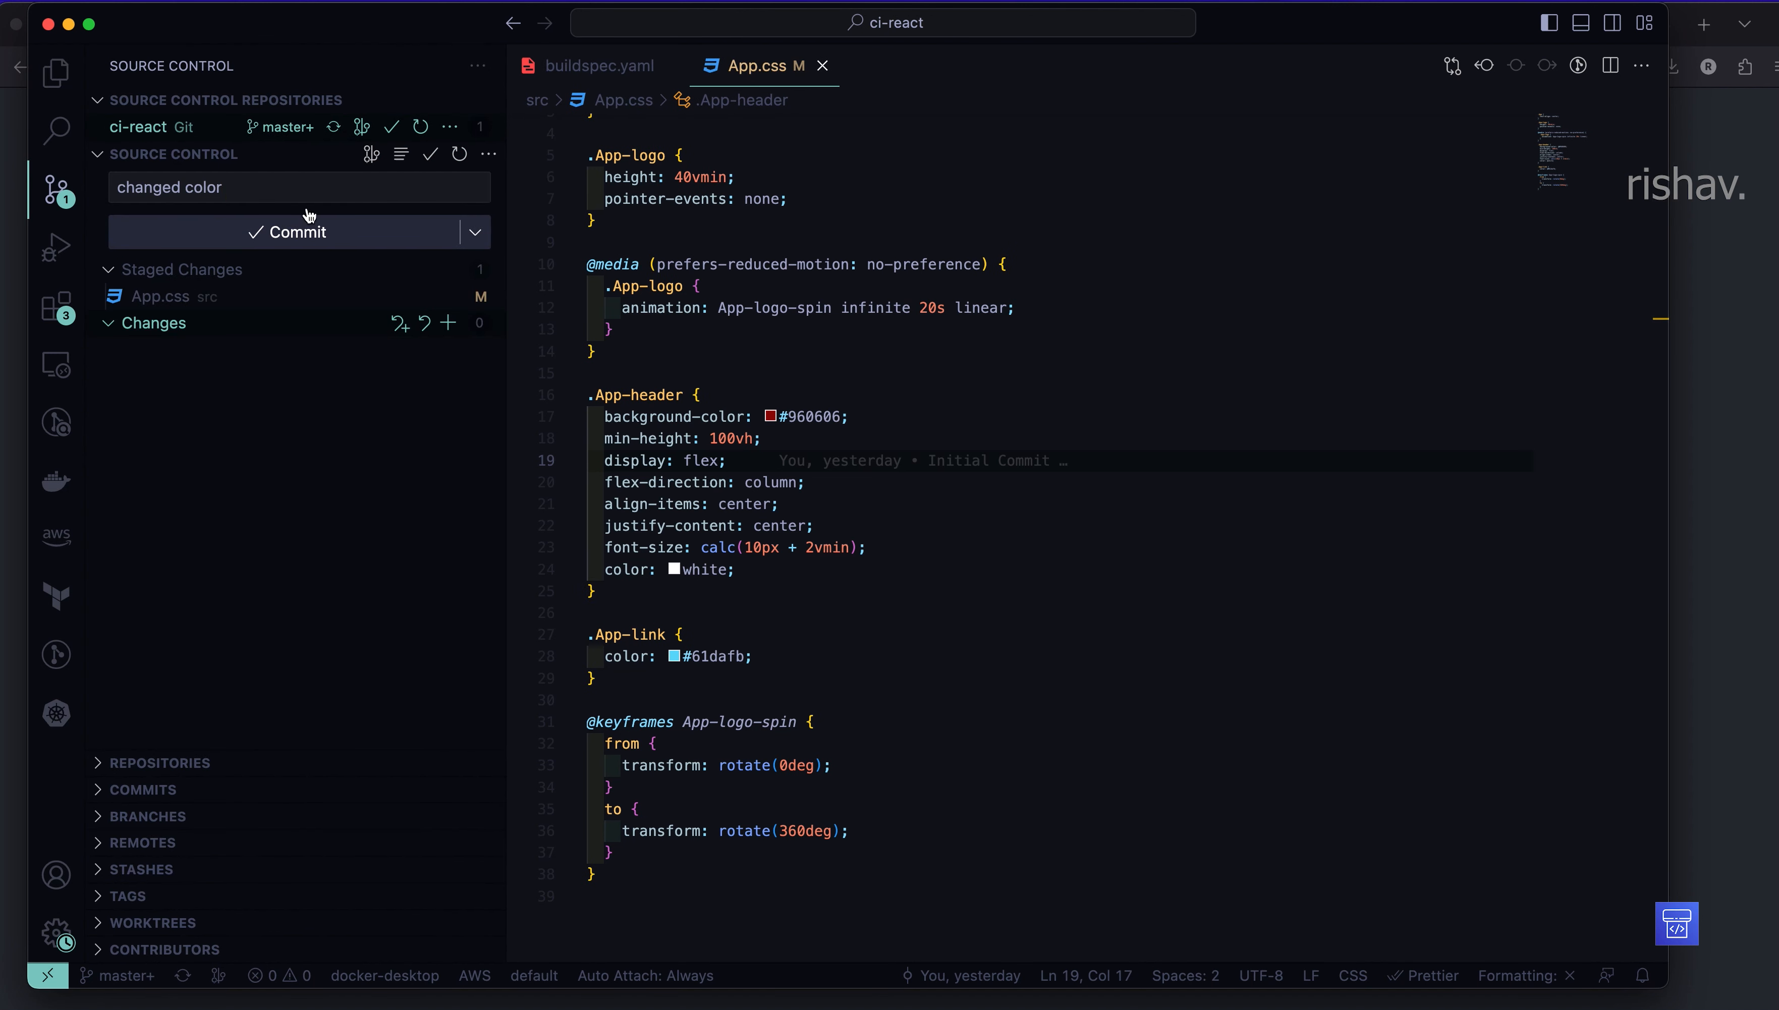
left_click(338, 244)
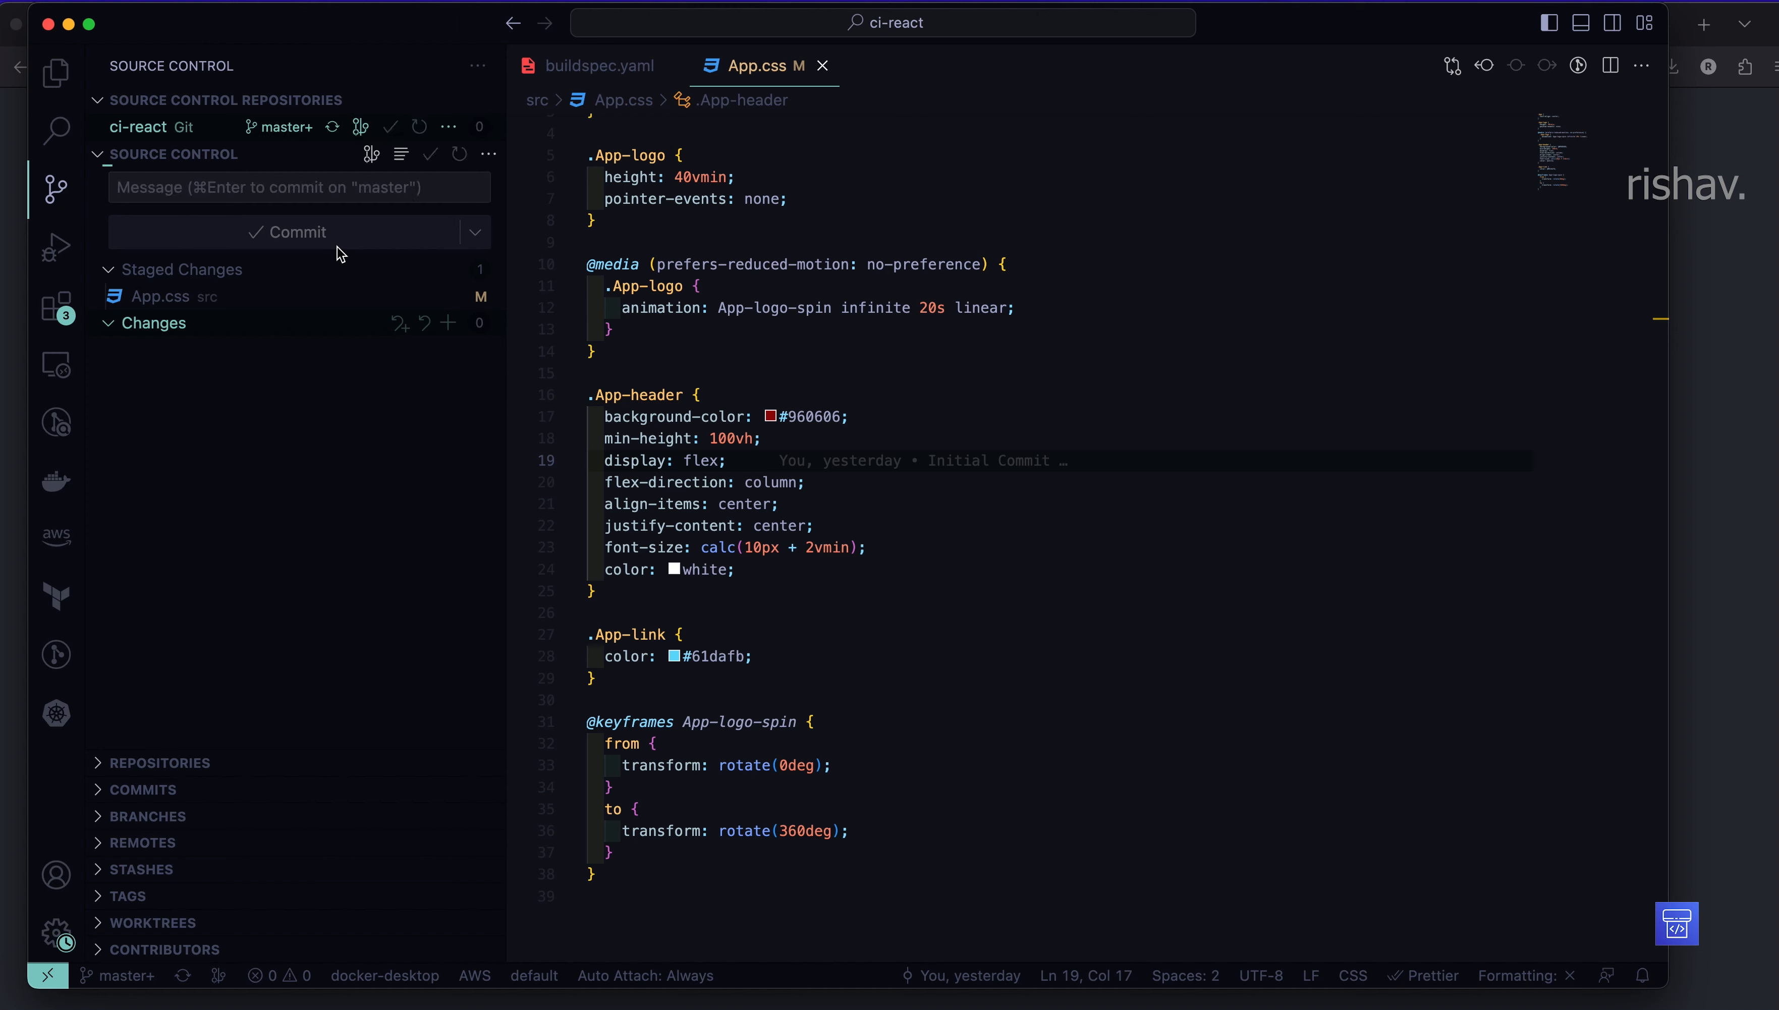
left_click(449, 127)
left_click(510, 176)
- Return to the frontend-react-app pipeline in the browser and examine the stage progress of the execution for the "changed color" commit
key("super+Tab")
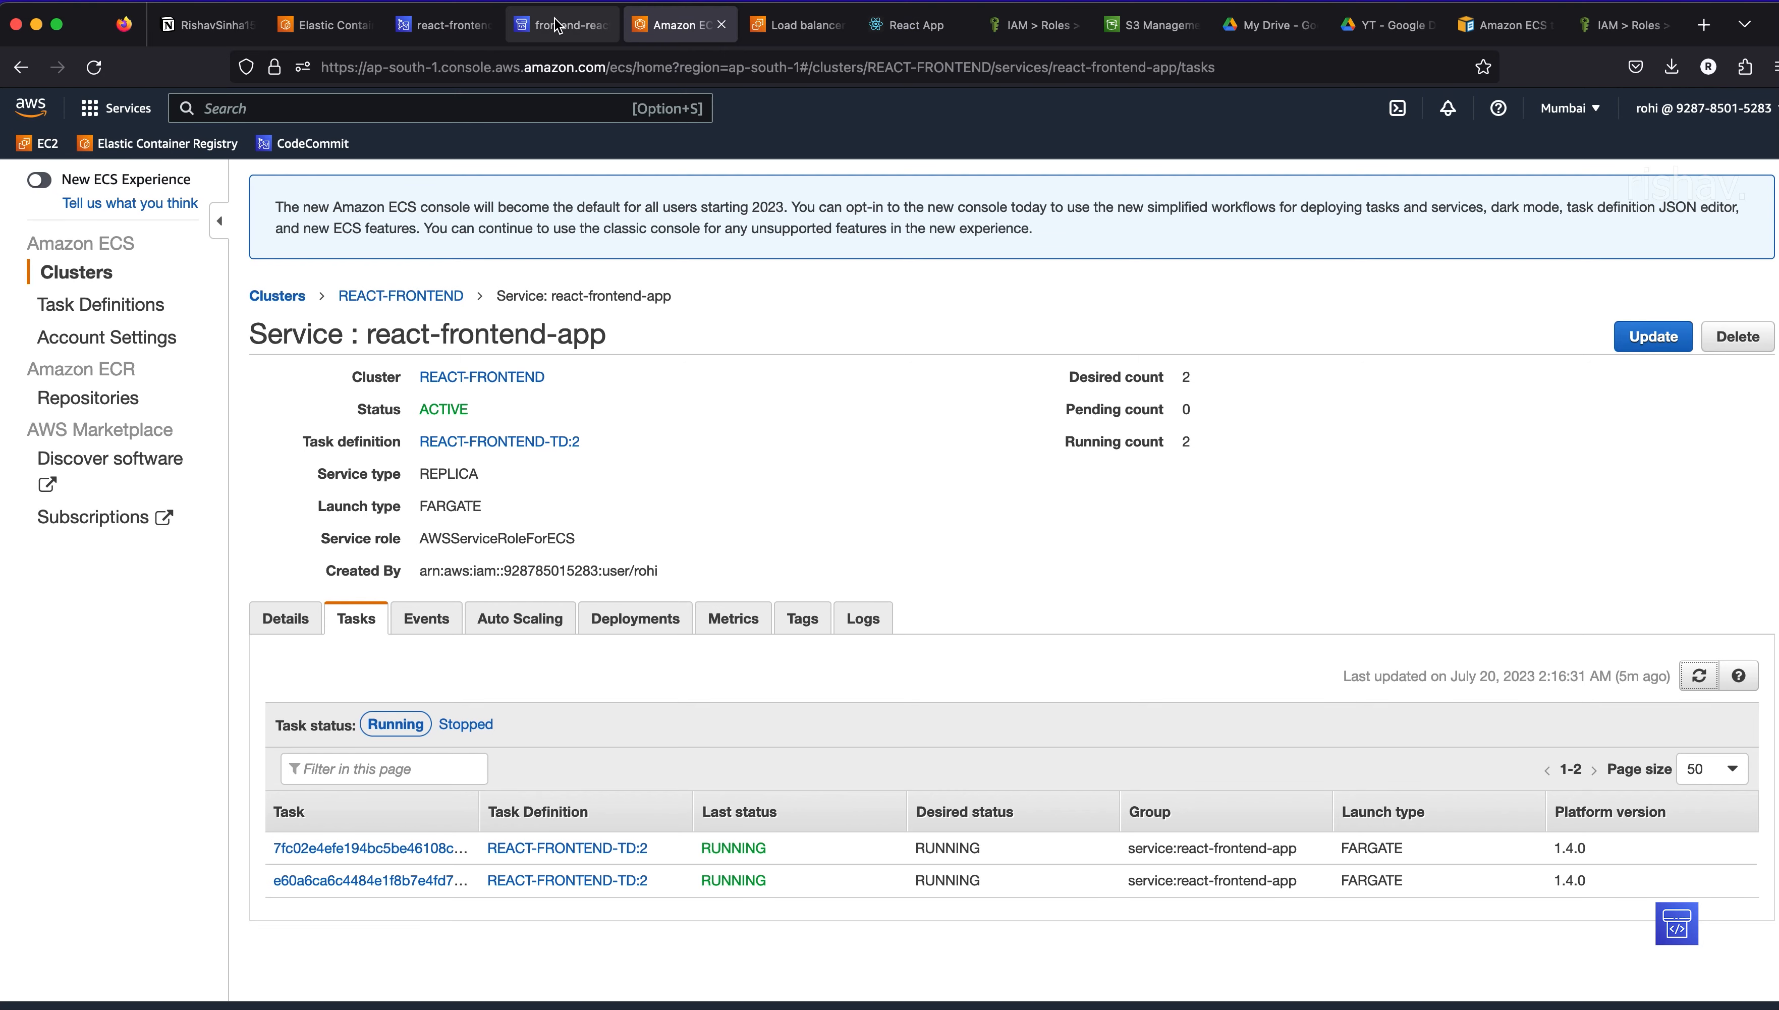
left_click(447, 24)
left_click(556, 32)
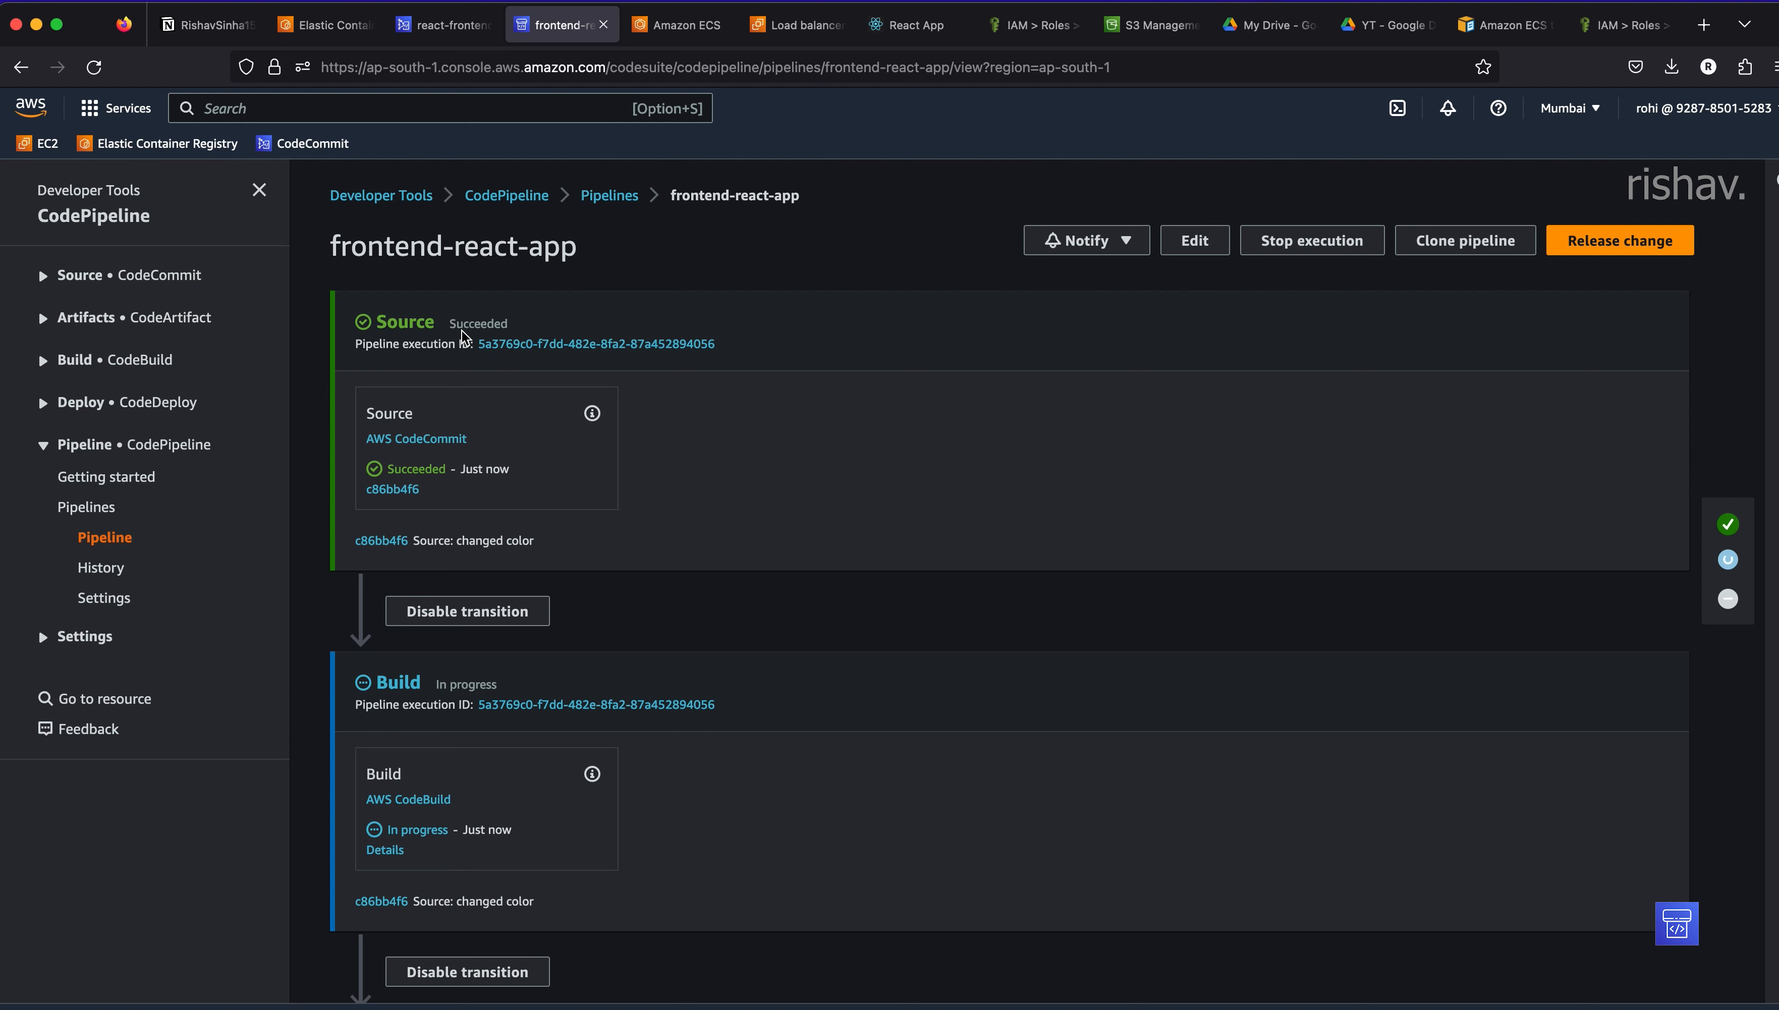
left_click_drag(550, 553, 414, 547)
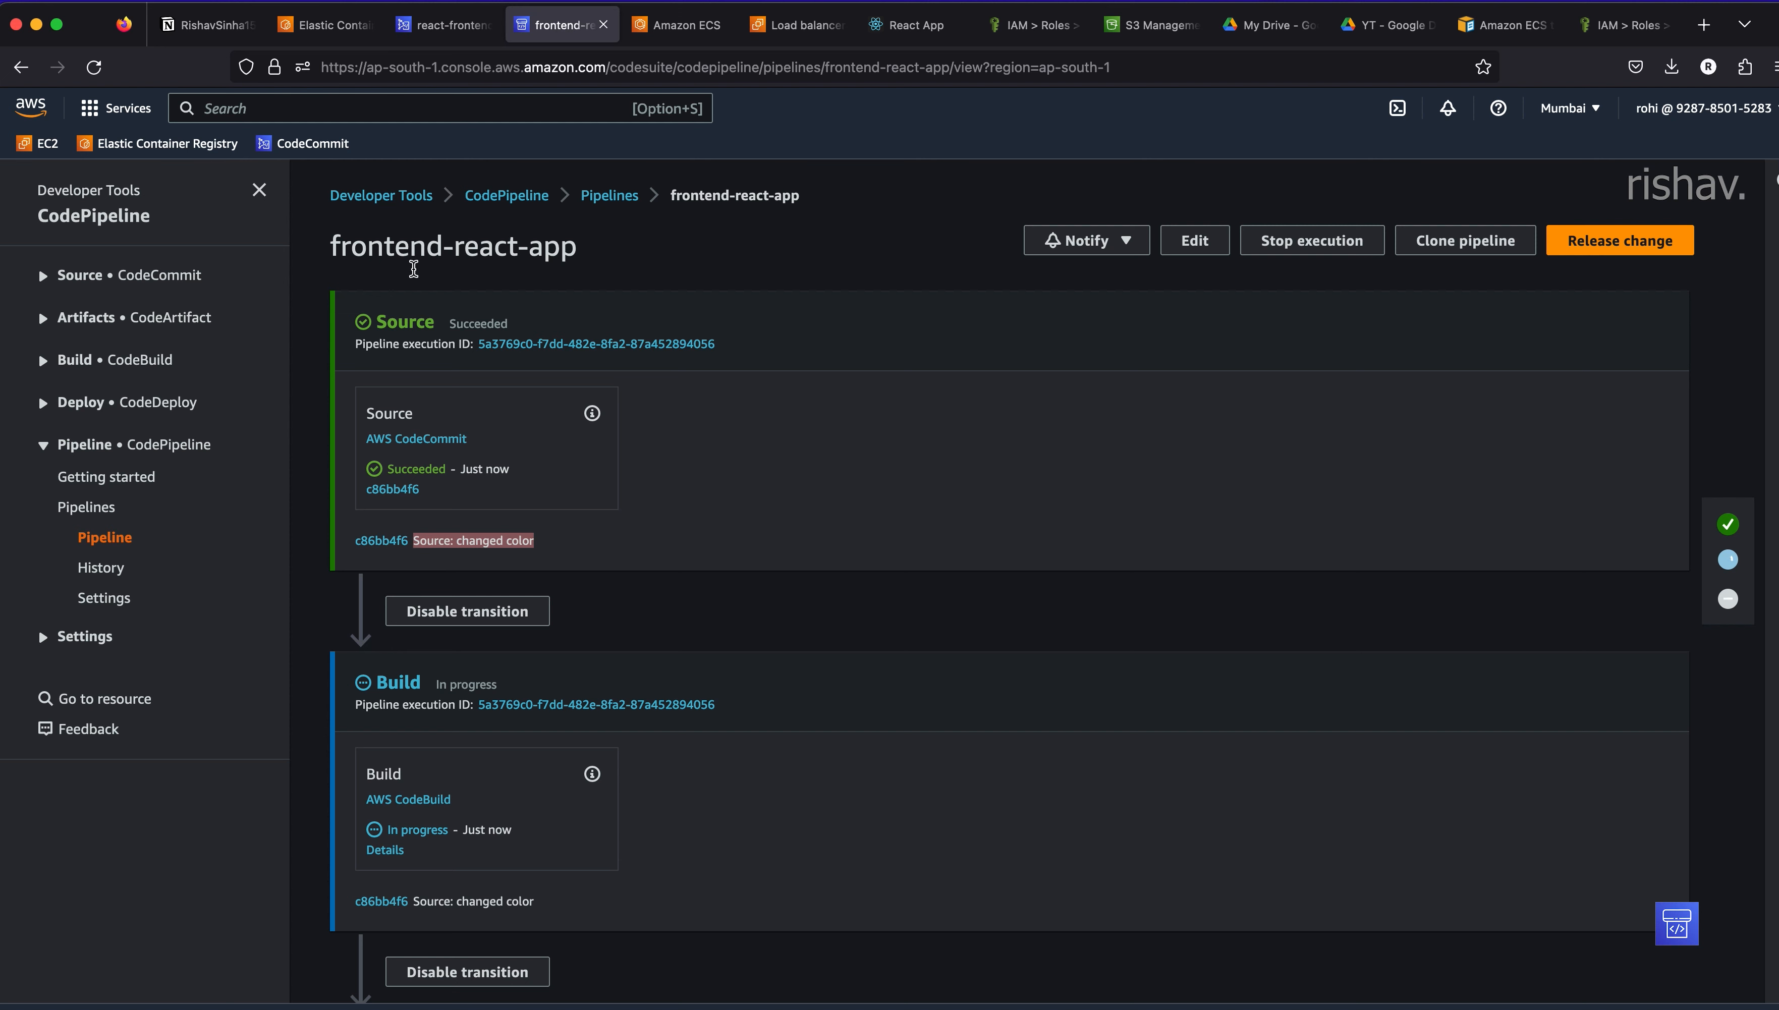
scroll(720, 544, "down", 2)
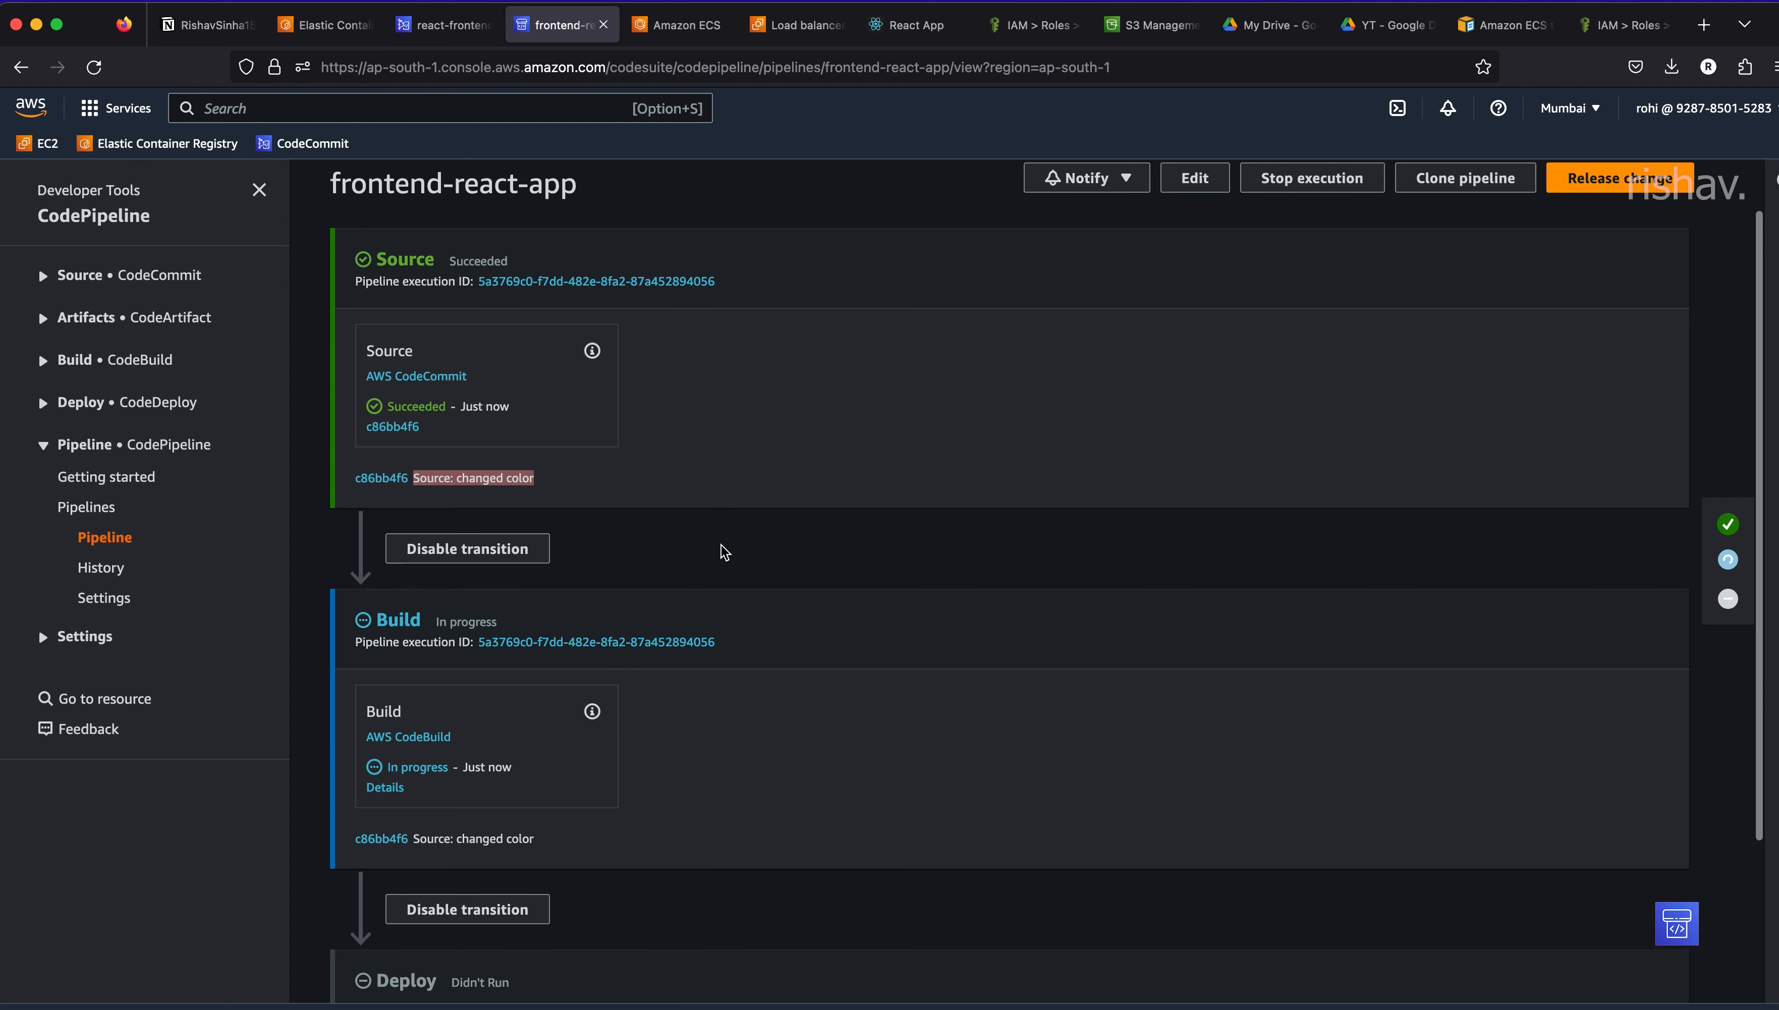
scroll(672, 719, "down", 5)
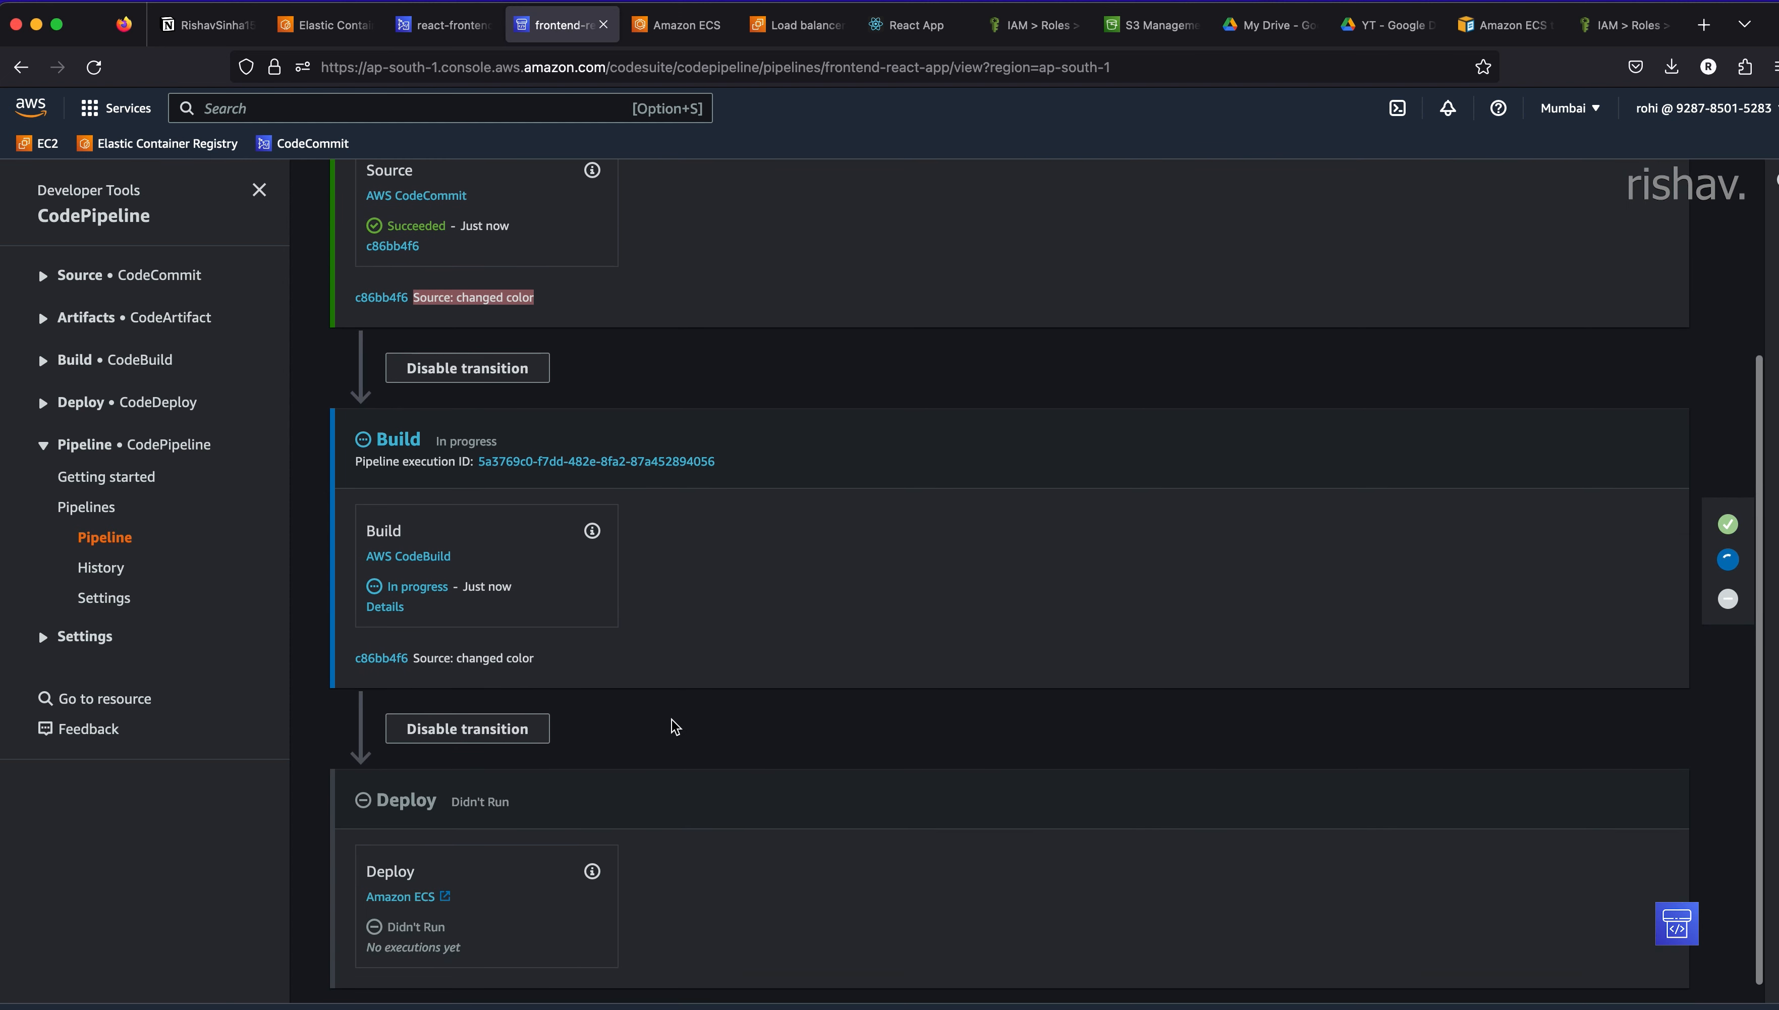
scroll(600, 759, "down", 1)
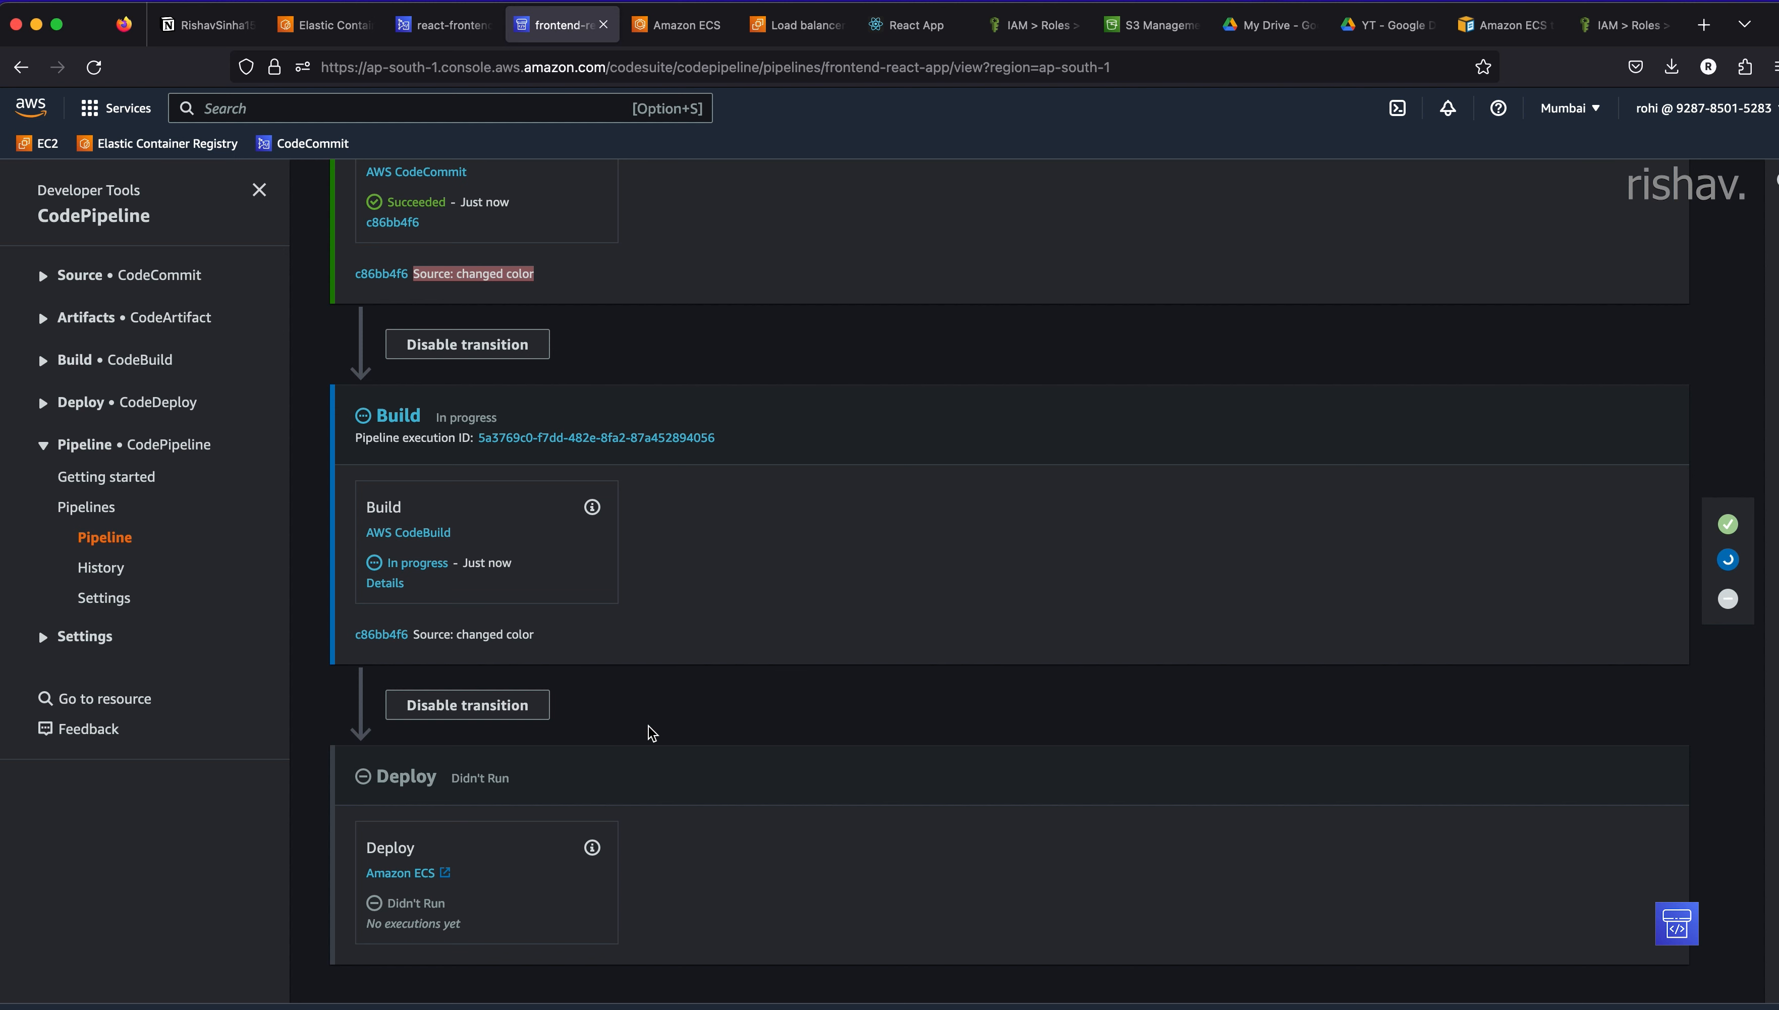
scroll(655, 728, "up", 5)
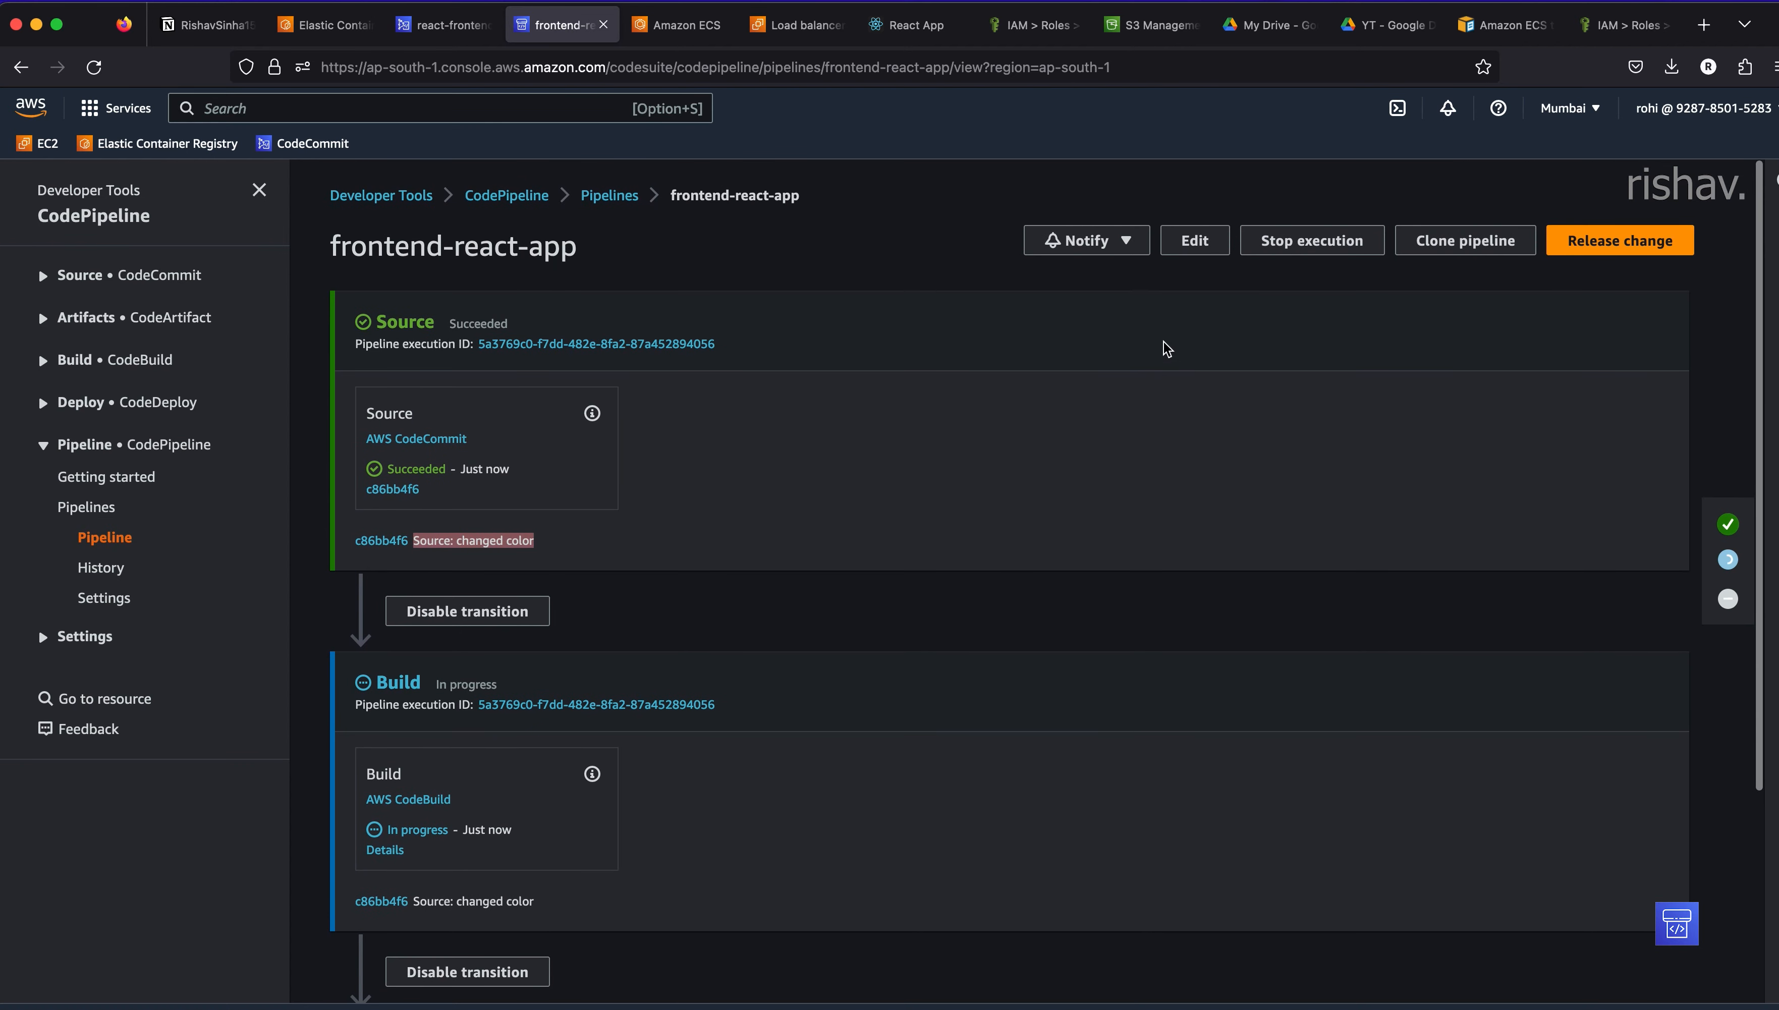
- Edit the frontend-react-app pipeline and add a stage named Approval between the Build and Deploy stages
left_click(1193, 241)
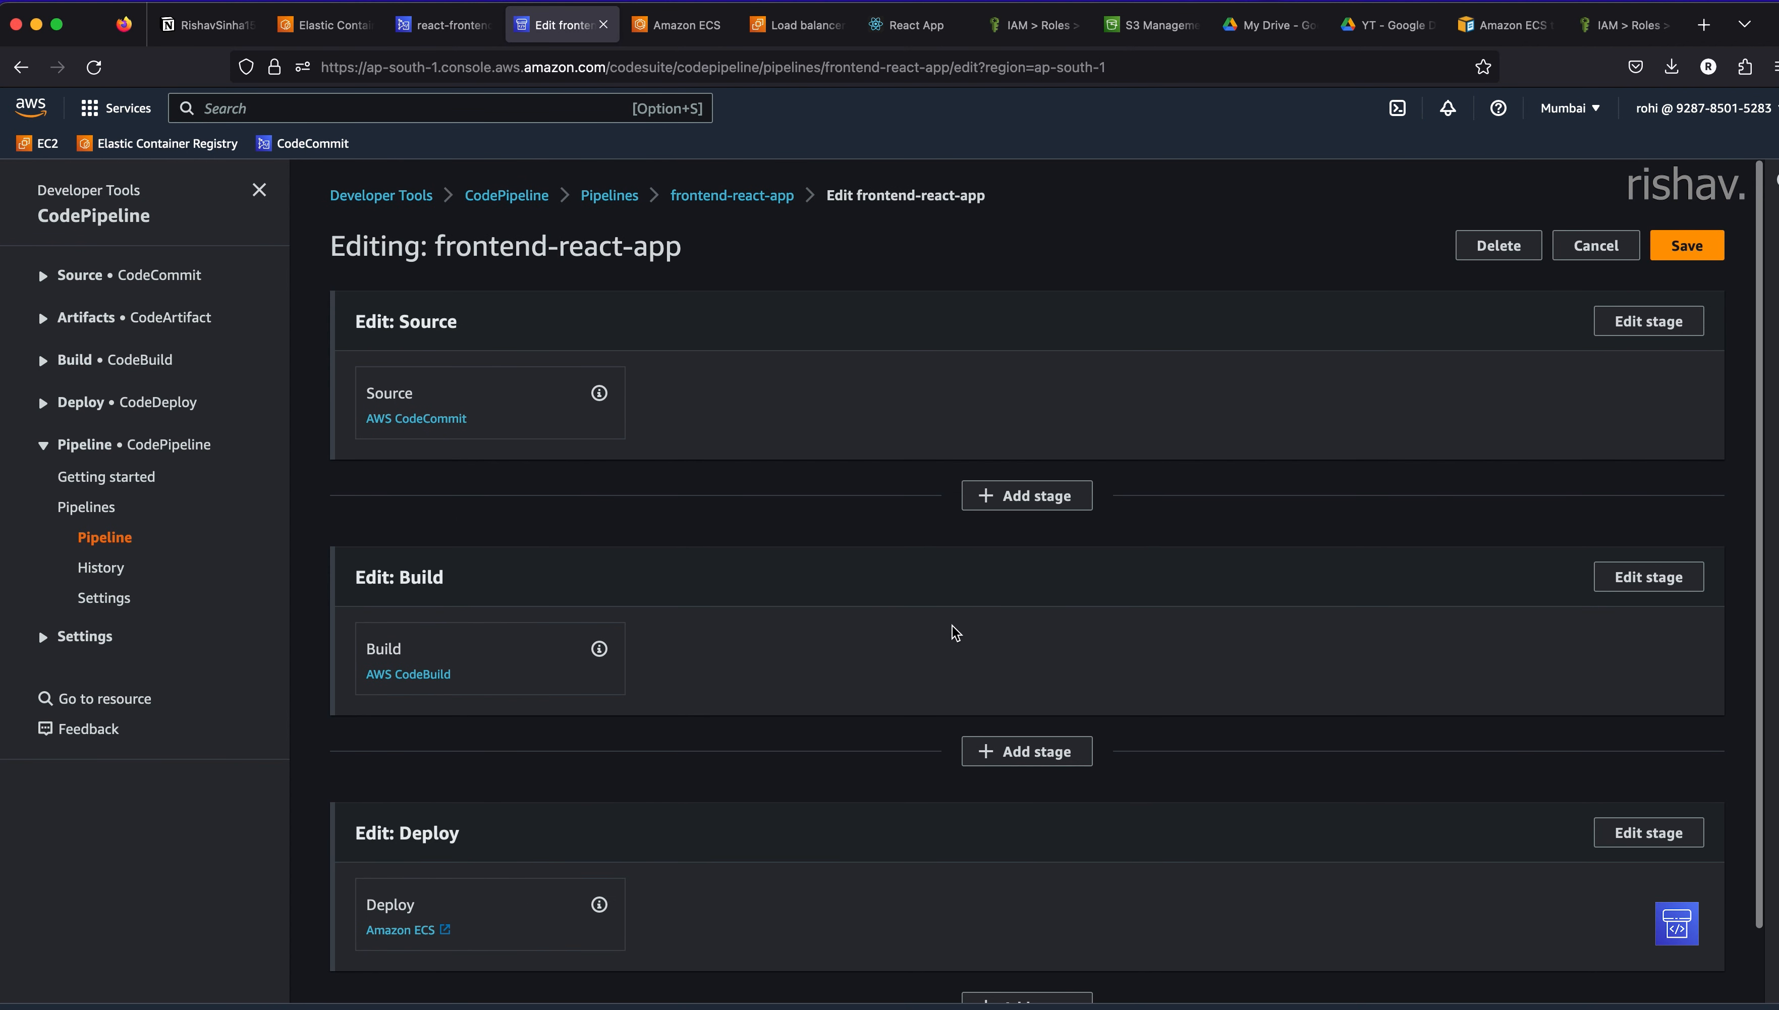
scroll(949, 629, "down", 2)
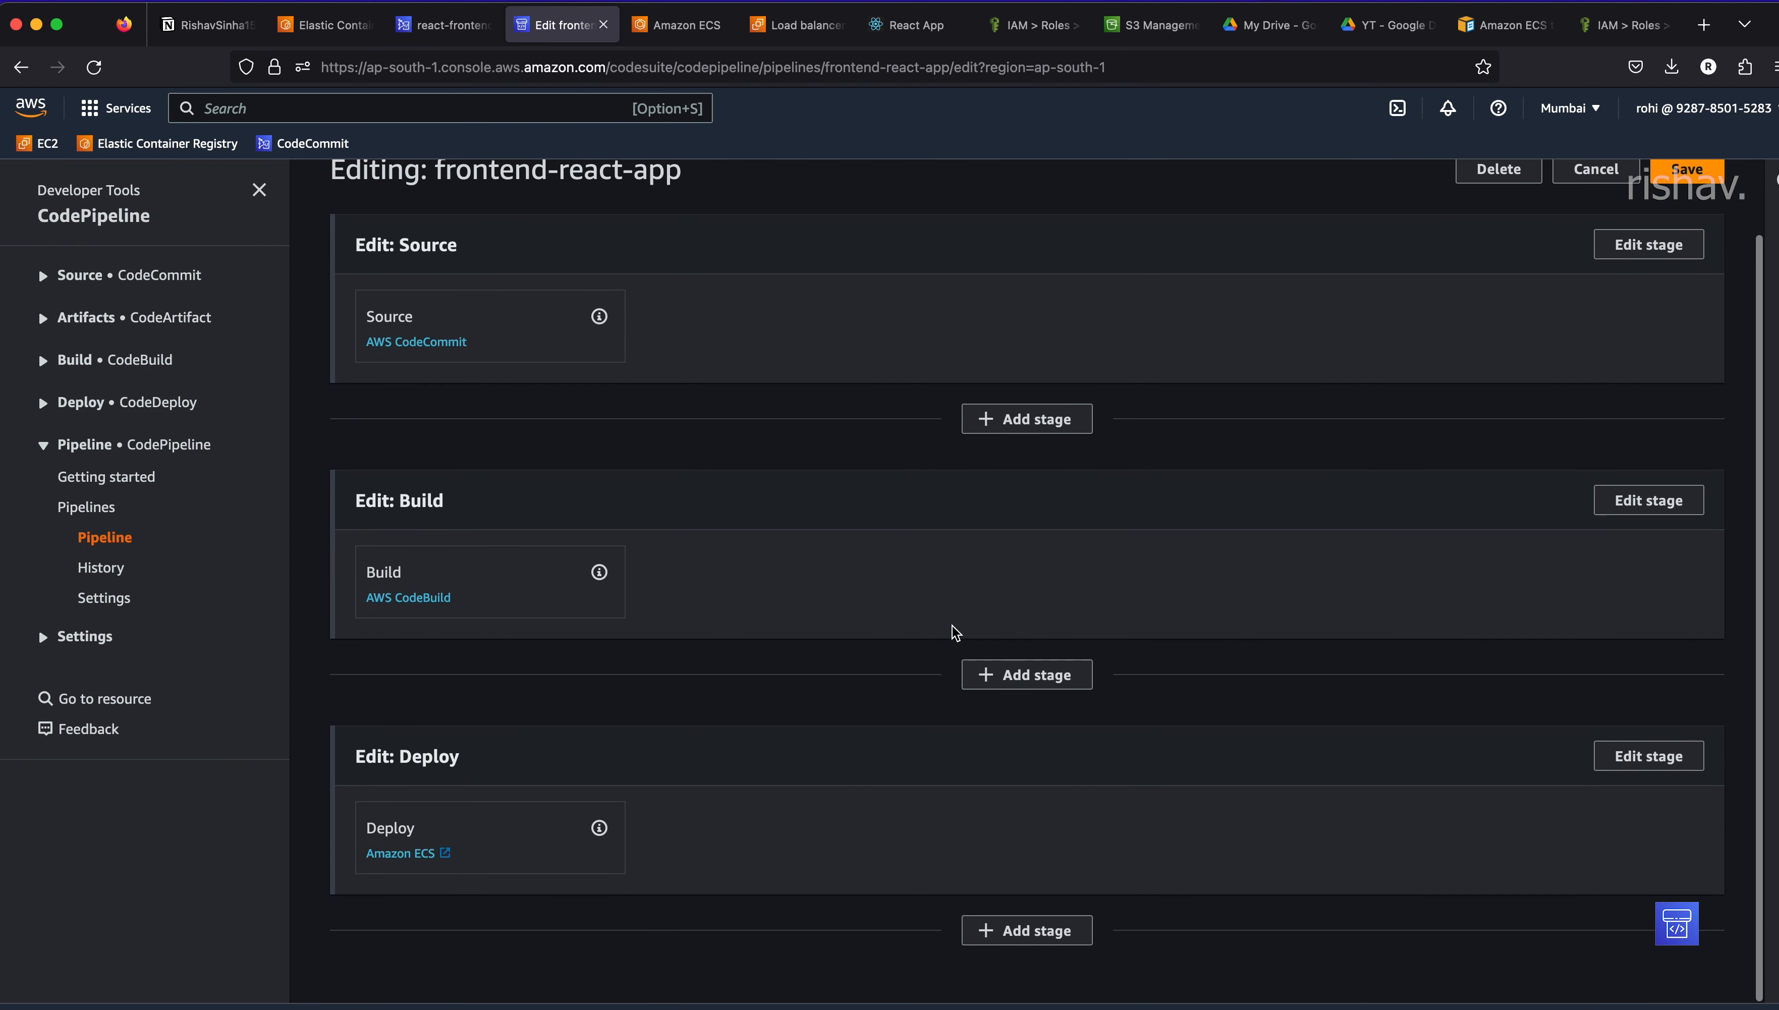
left_click(1056, 678)
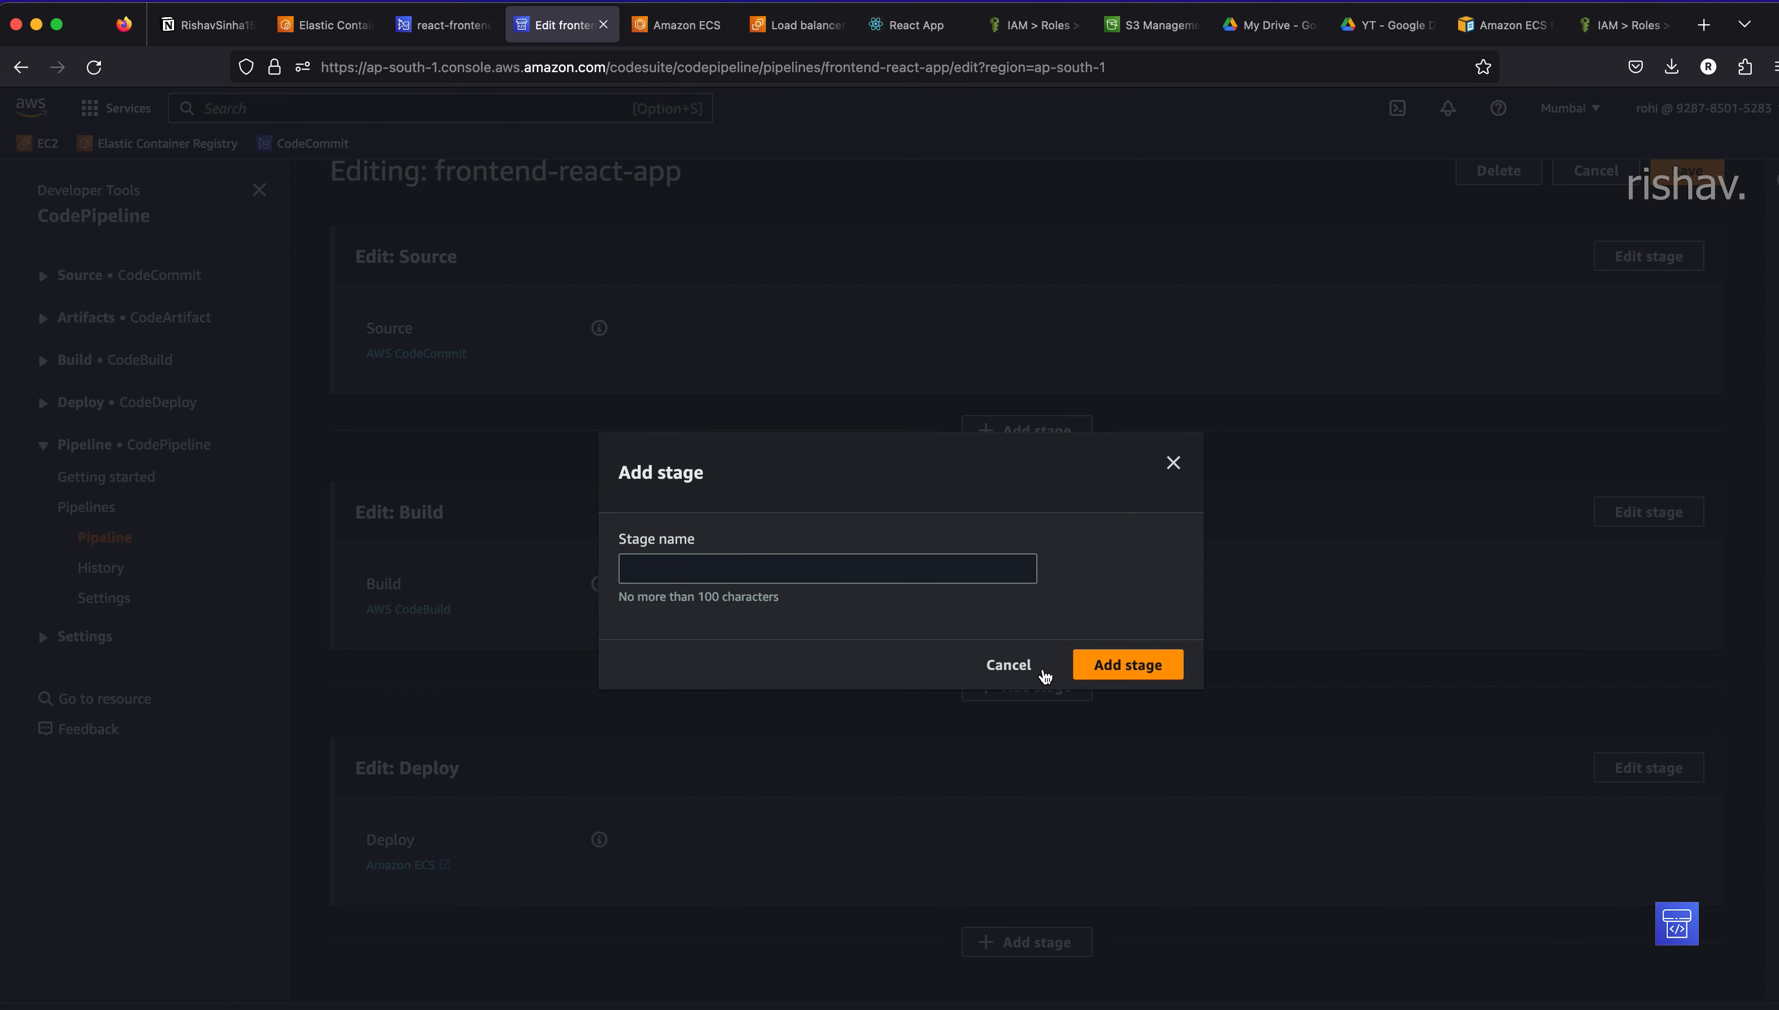
left_click(861, 570)
type("Approval")
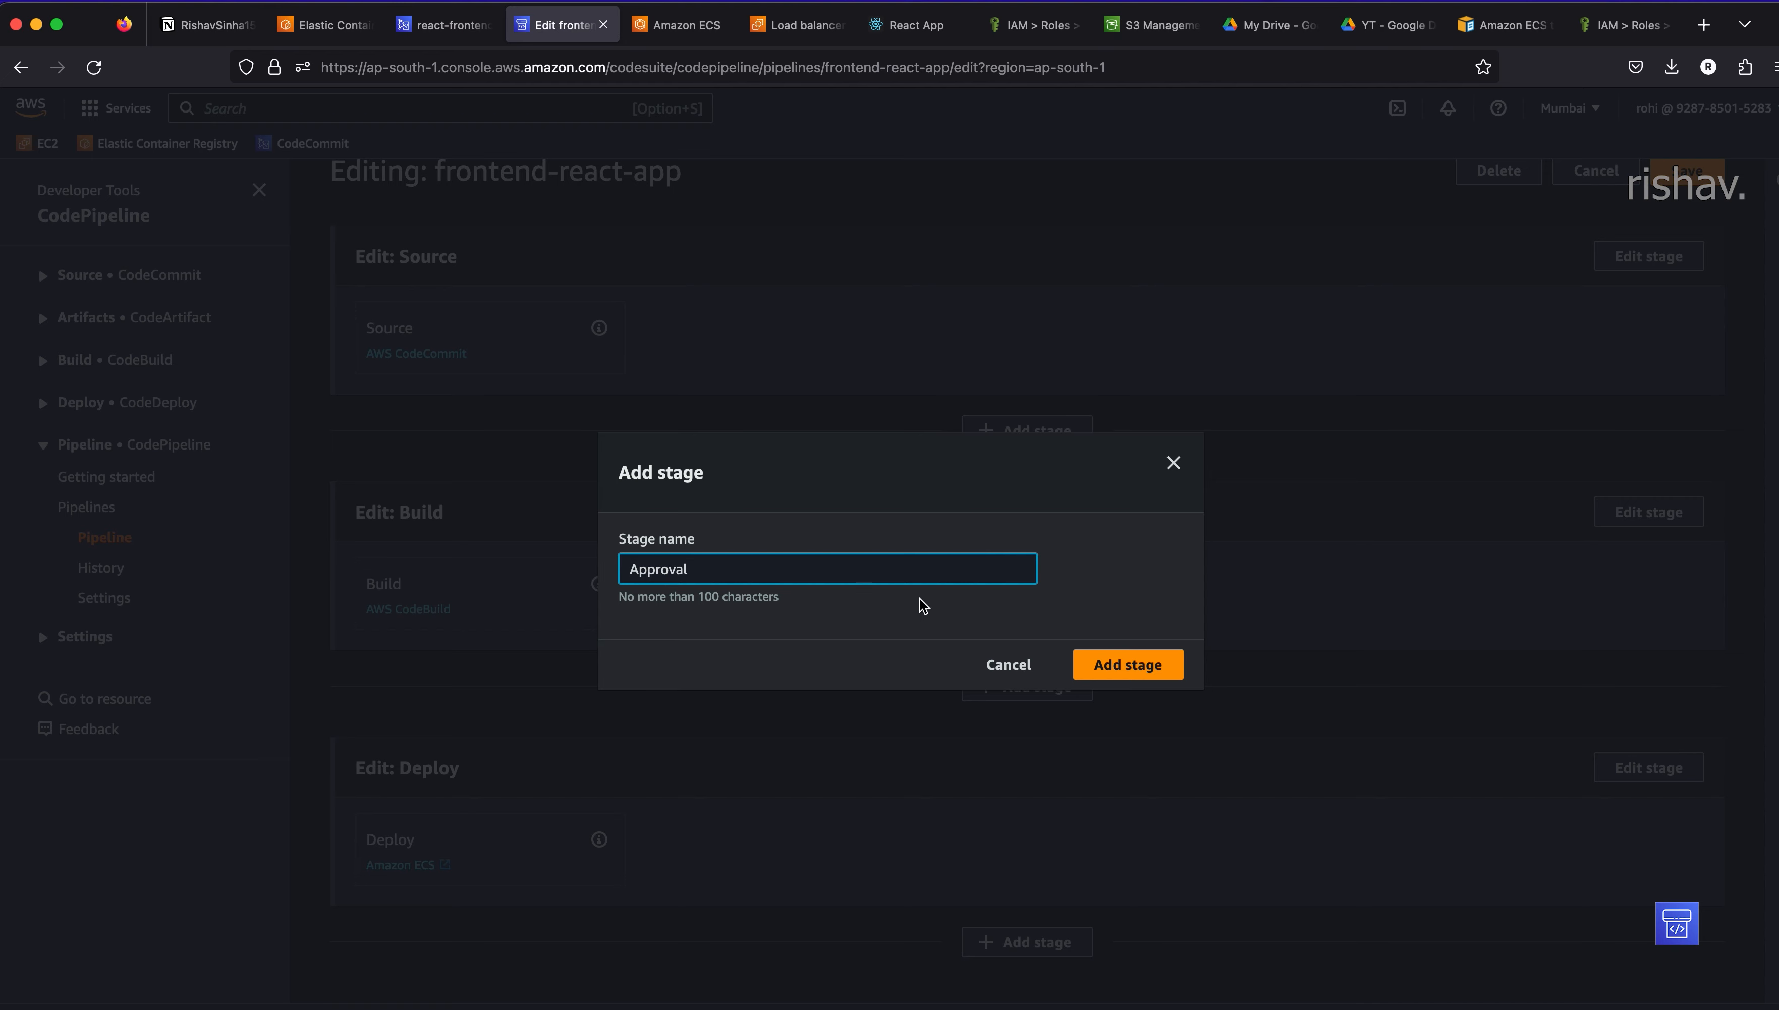
left_click(1127, 665)
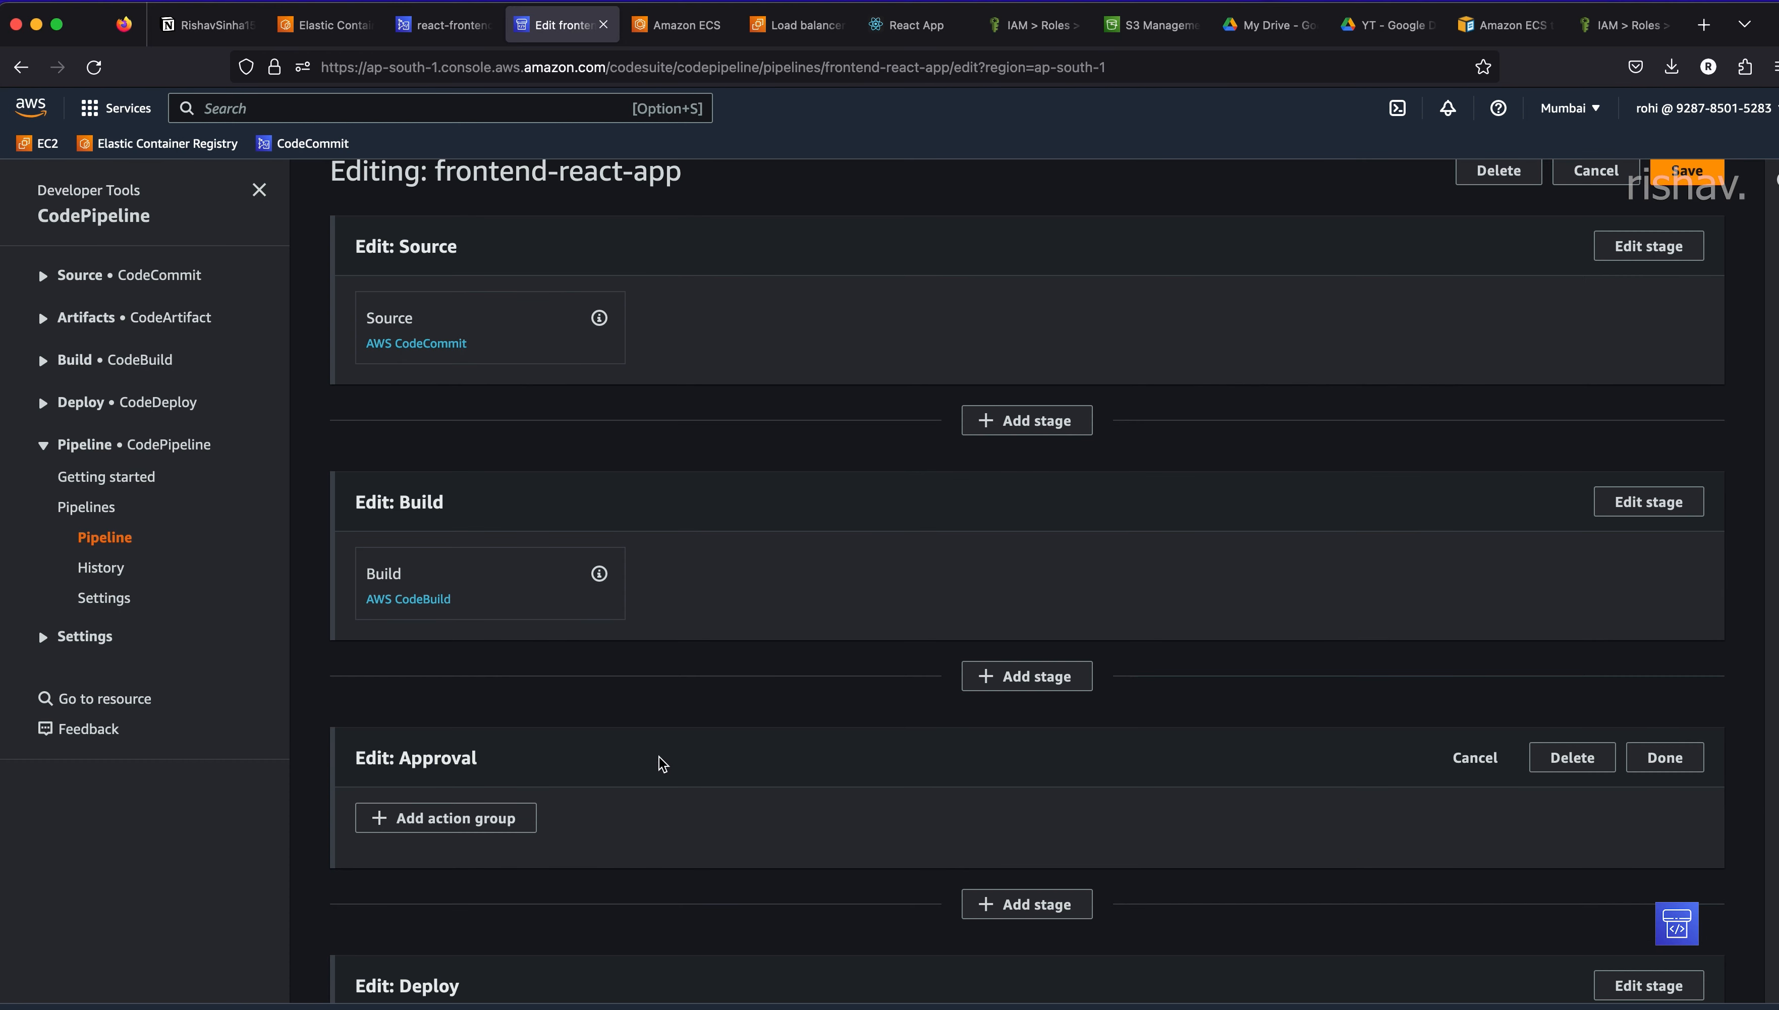
- Add an action named Approval with the Manual approval provider to the Approval stage and save the pipeline changes
left_click(481, 821)
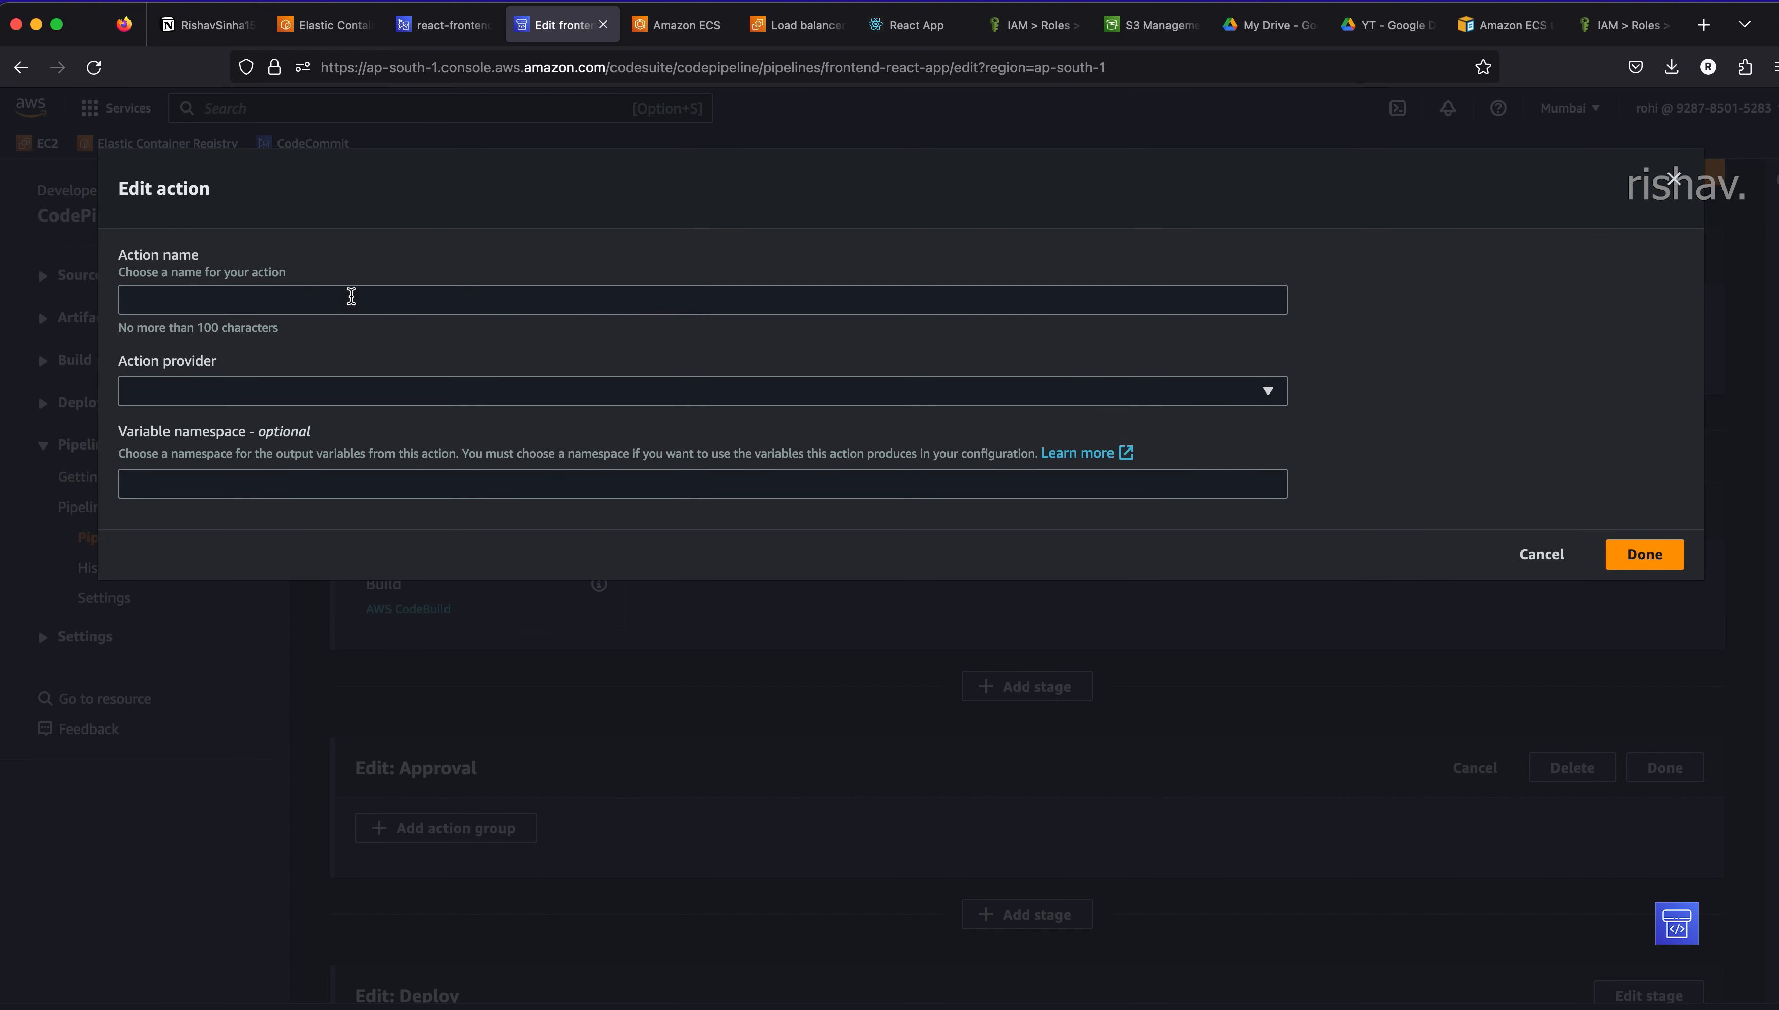
left_click(354, 293)
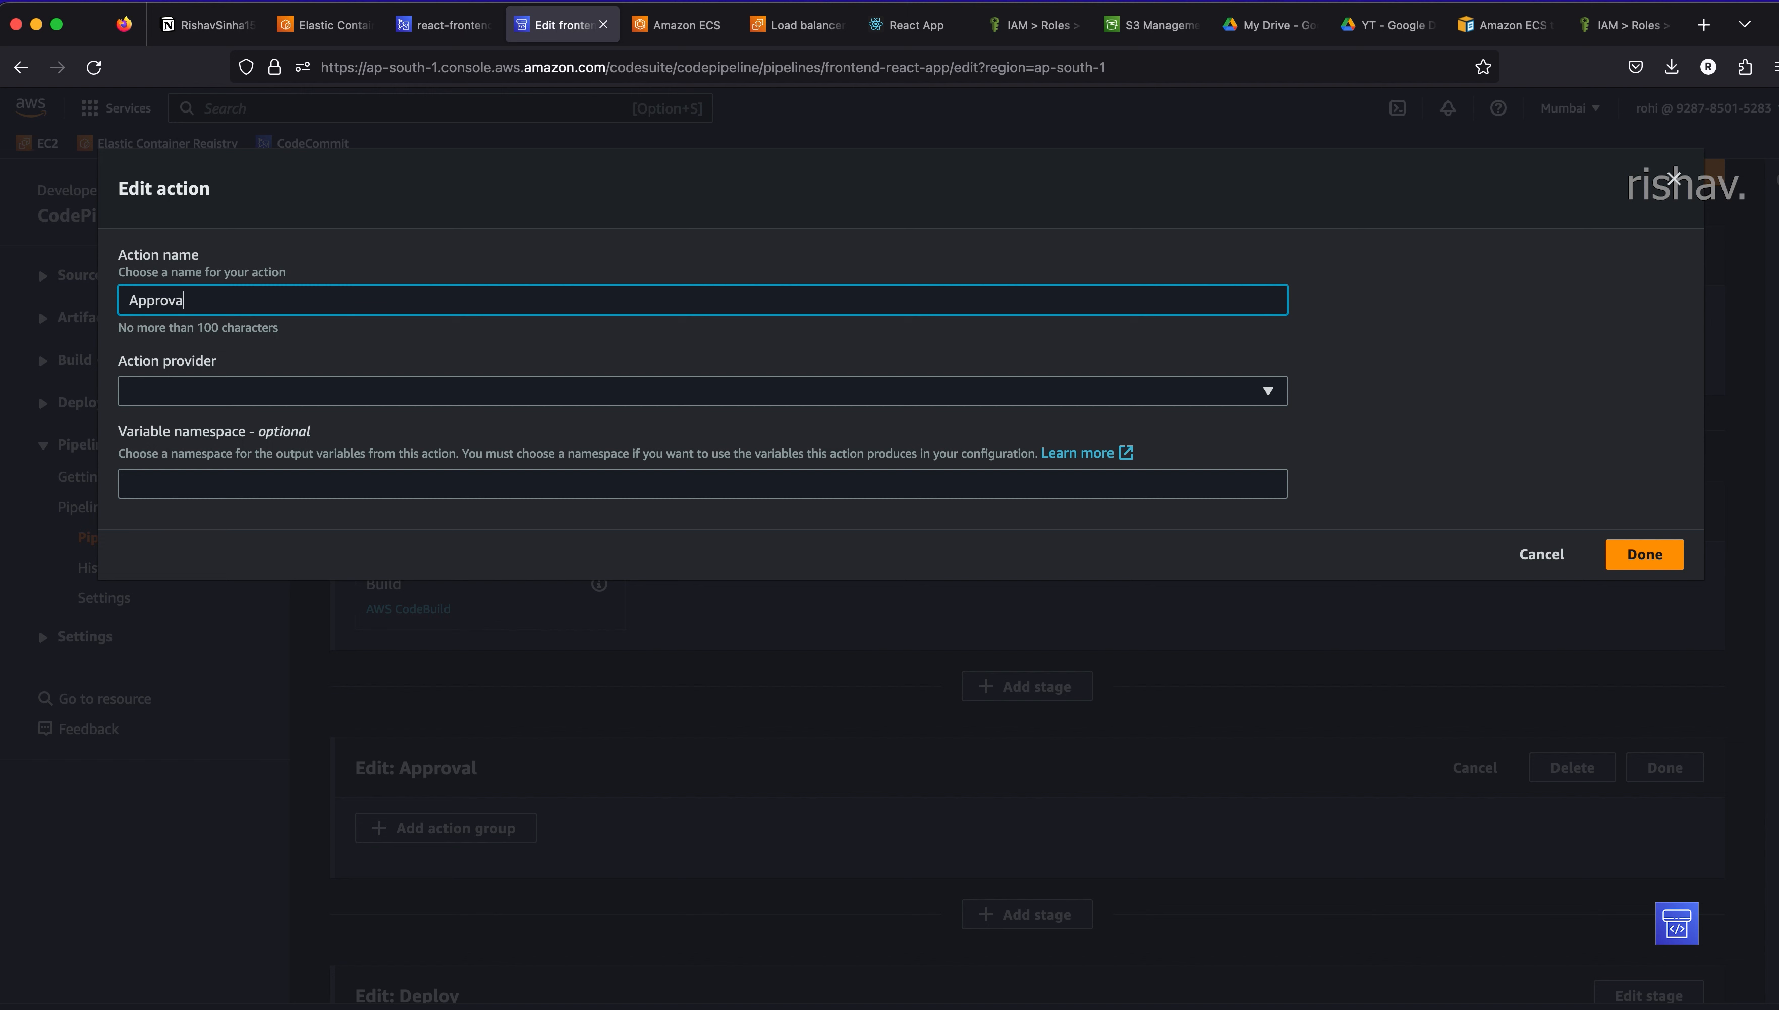
left_click(435, 387)
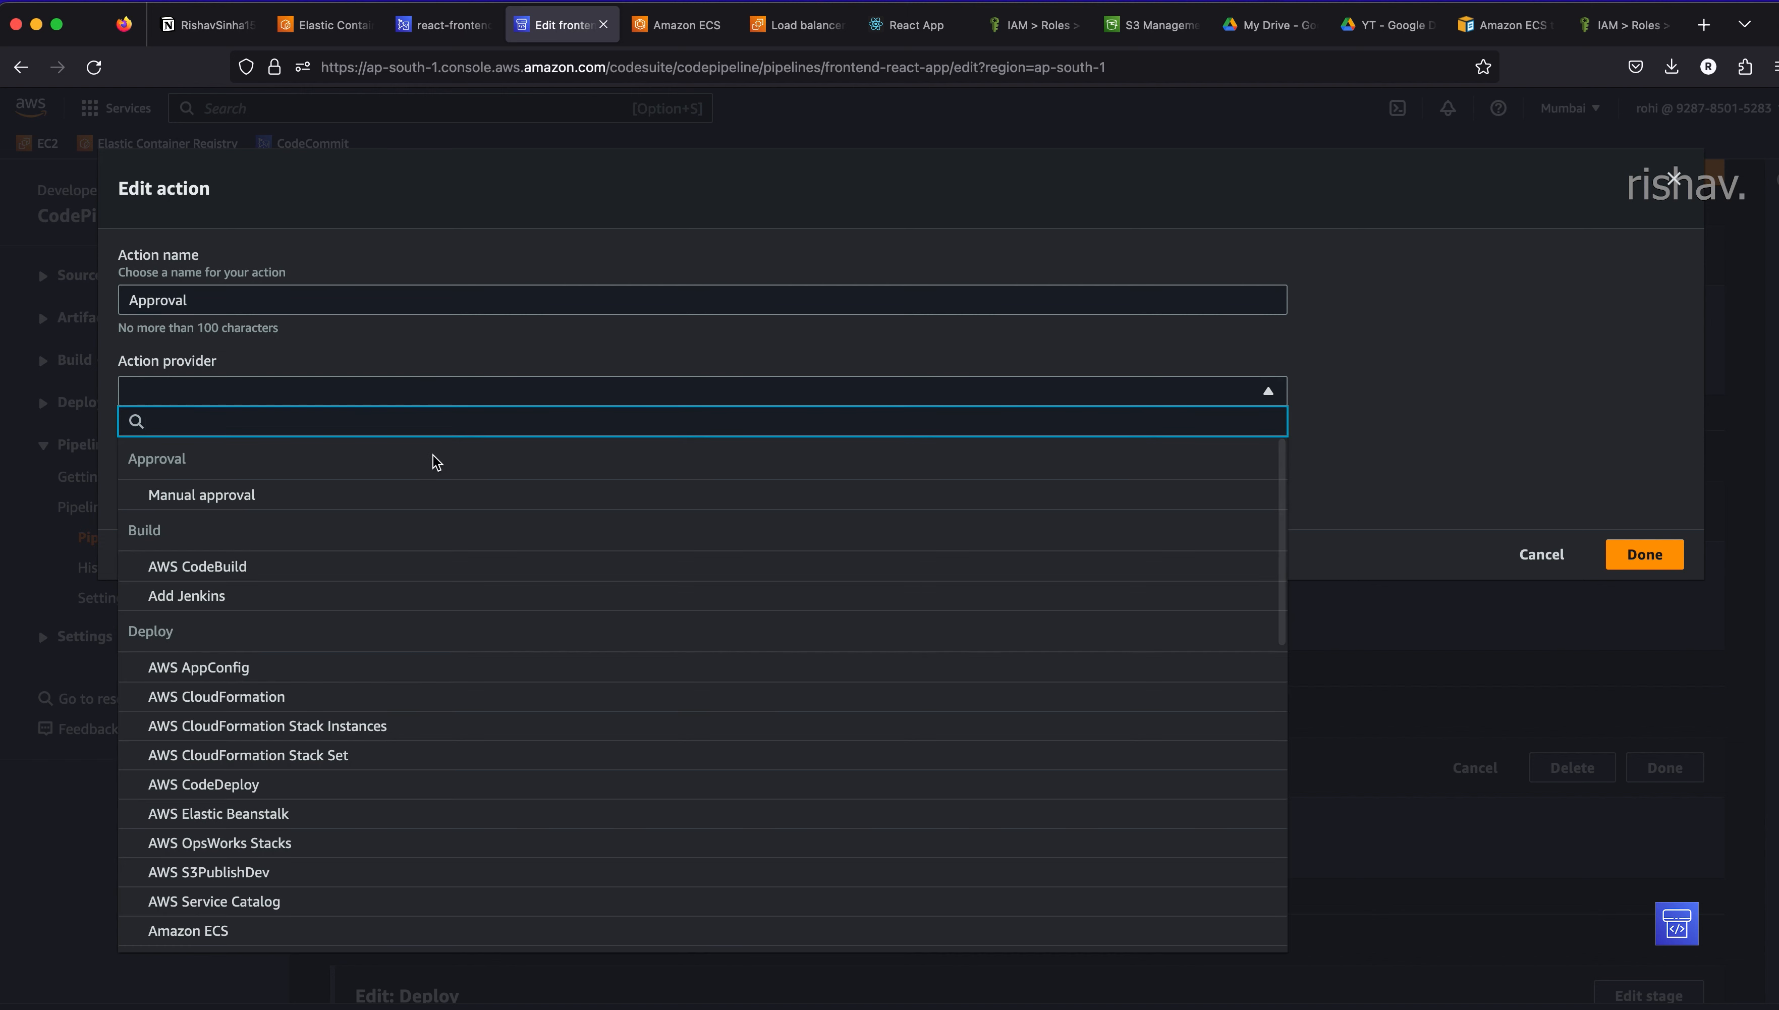
left_click(388, 498)
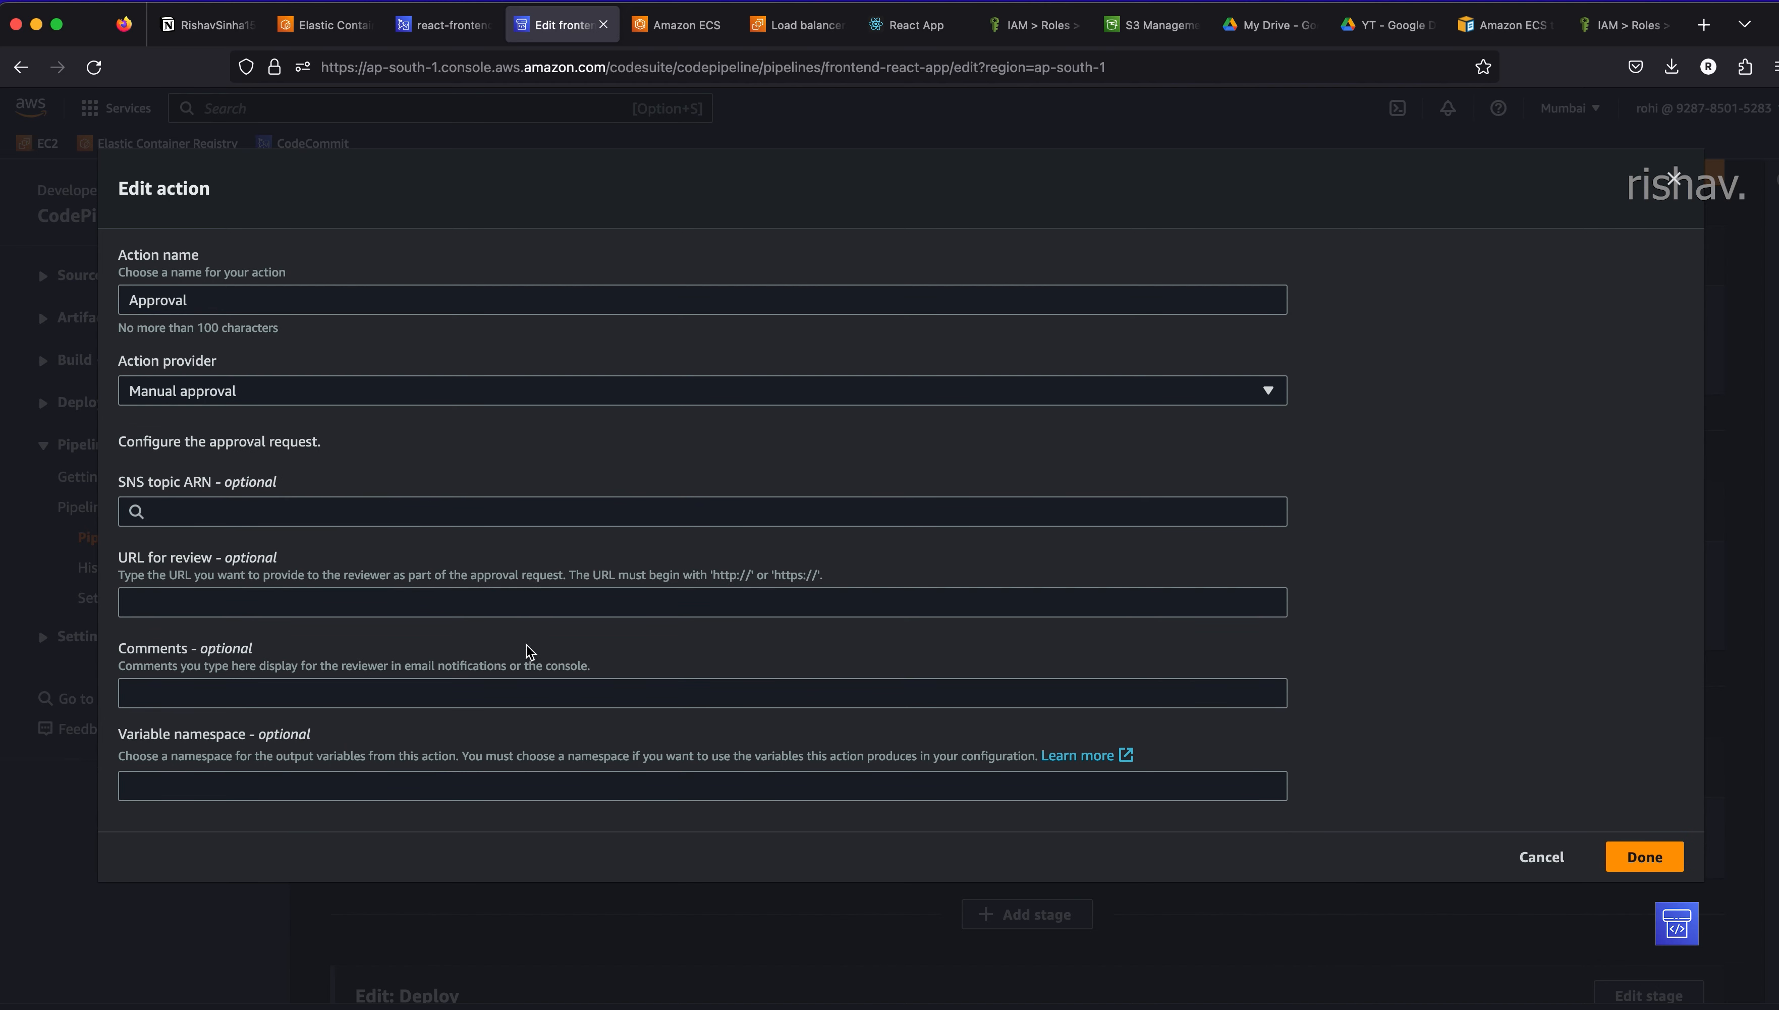
left_click(1664, 858)
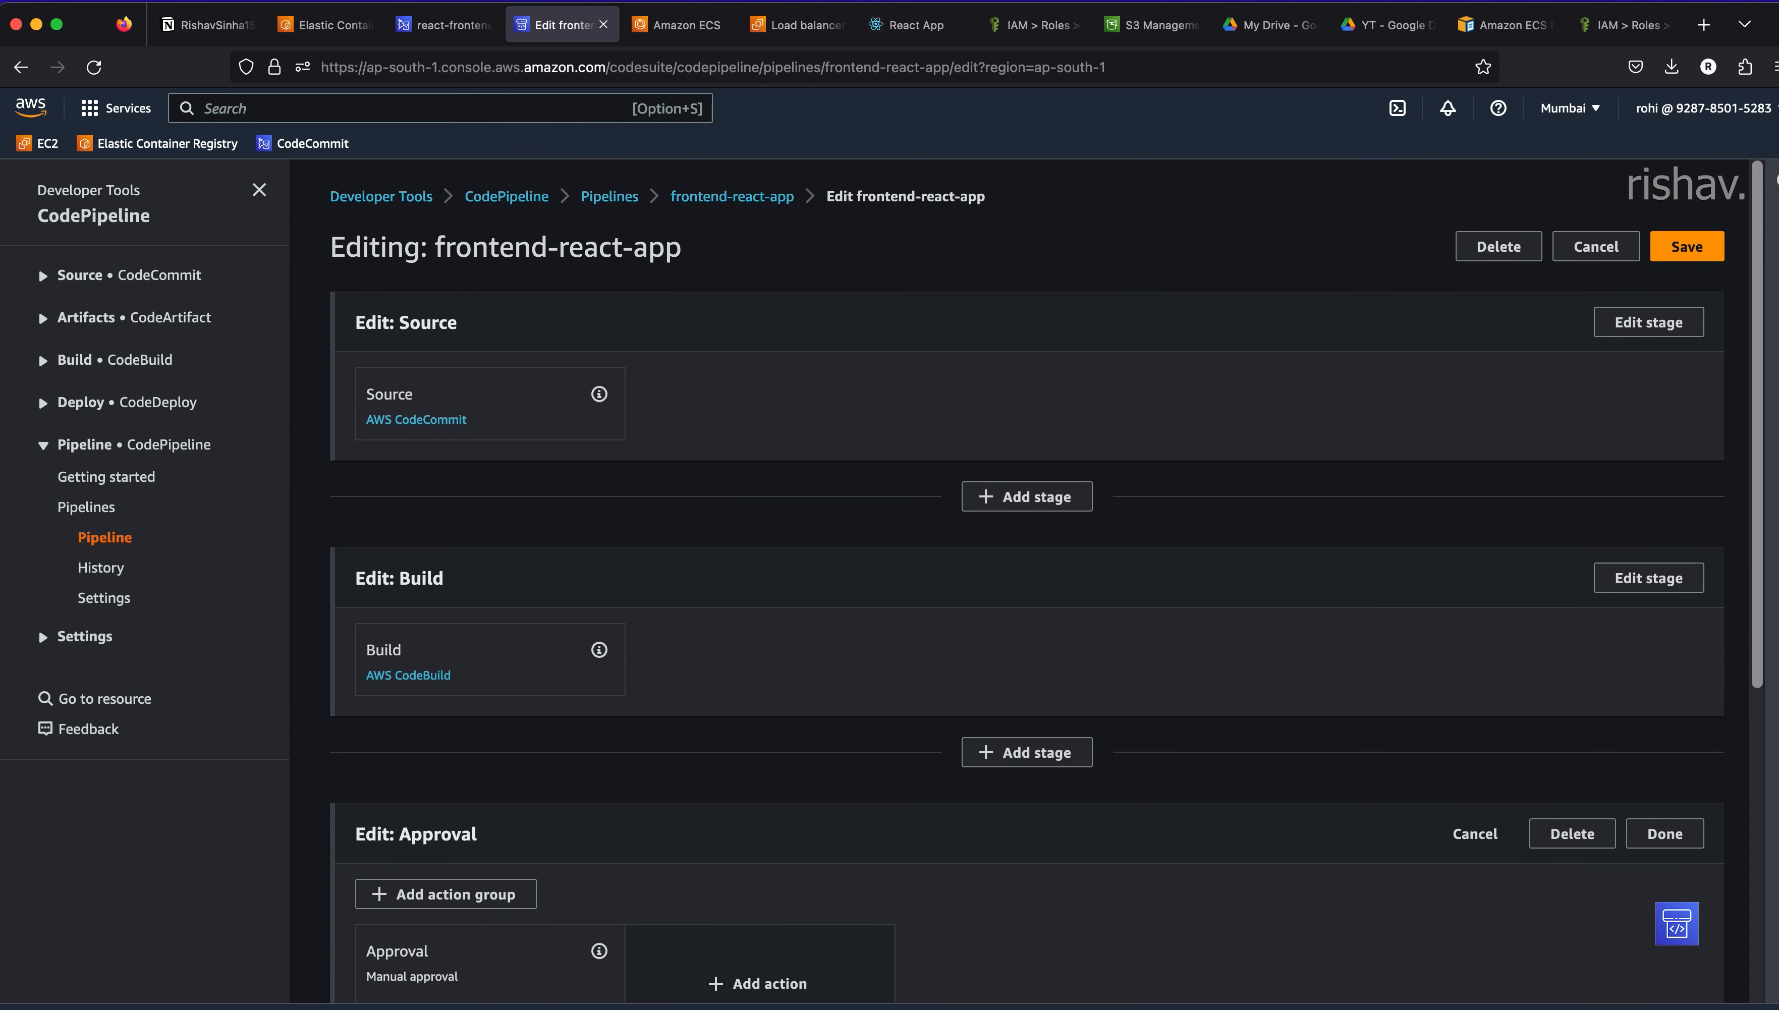
left_click(1693, 243)
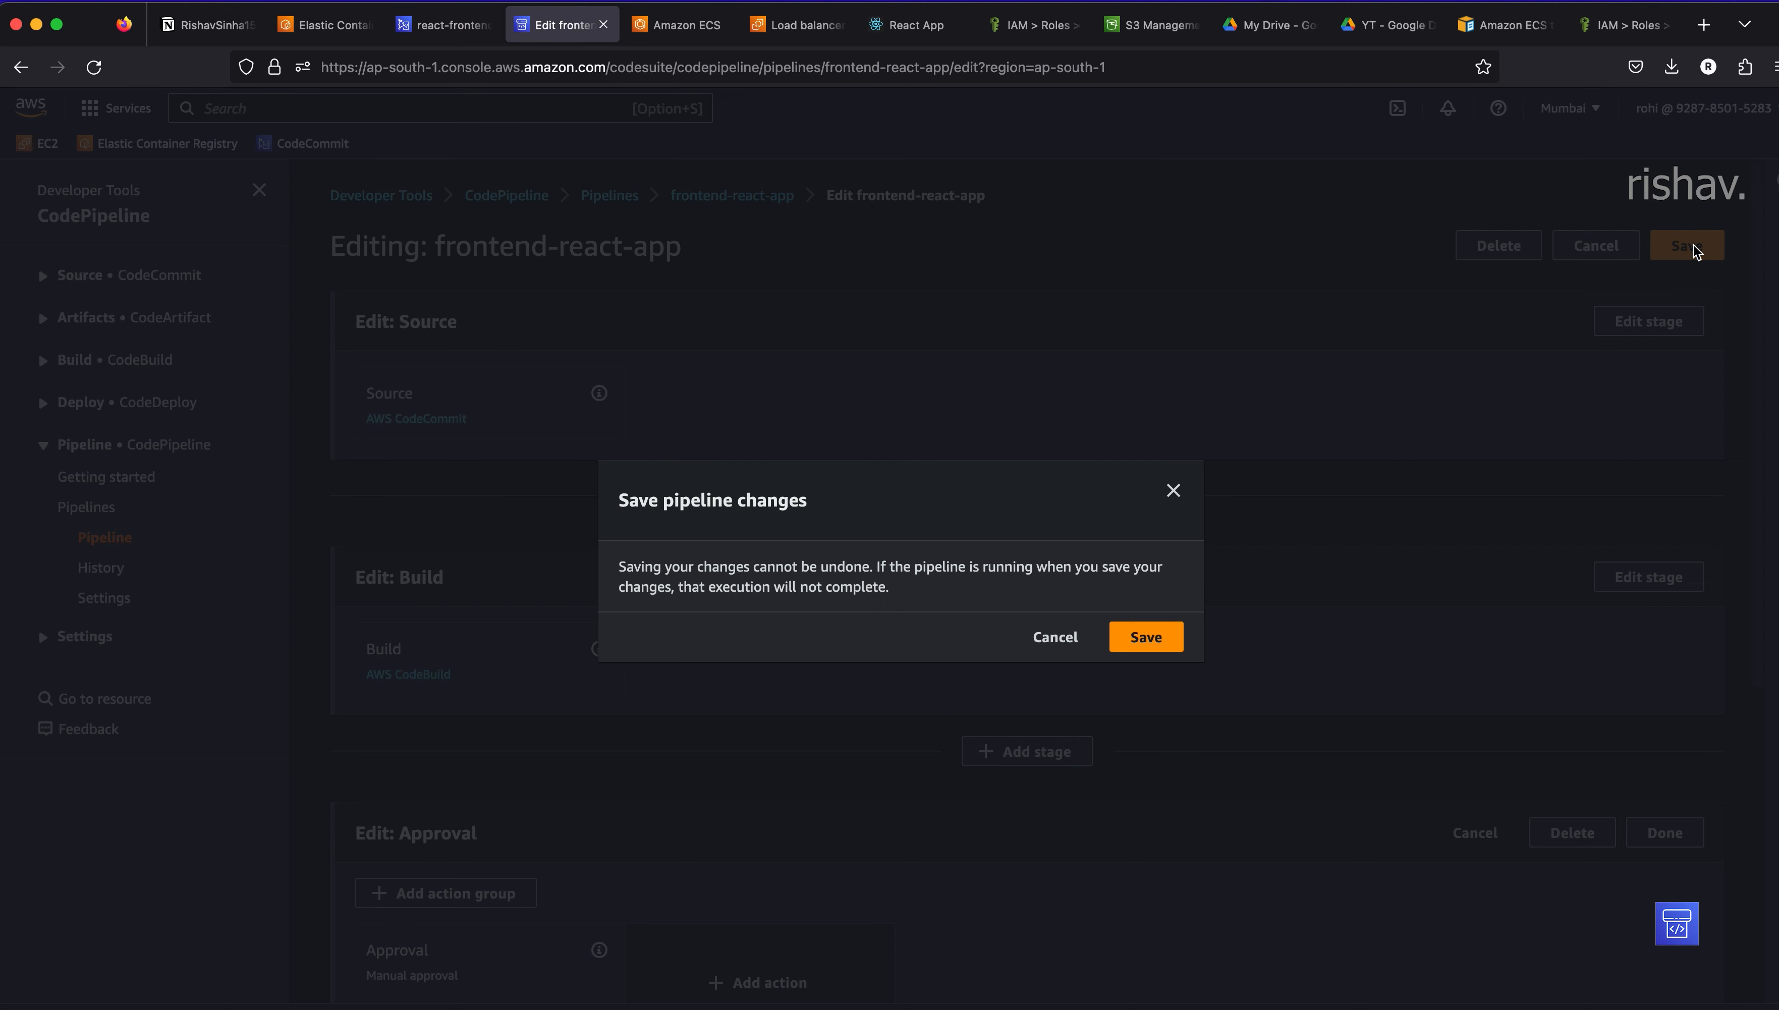
left_click(1149, 636)
- Review the Build, Approval and Deploy stages of the saved pipeline and dismiss the save notification
scroll(1013, 699, "down", 5)
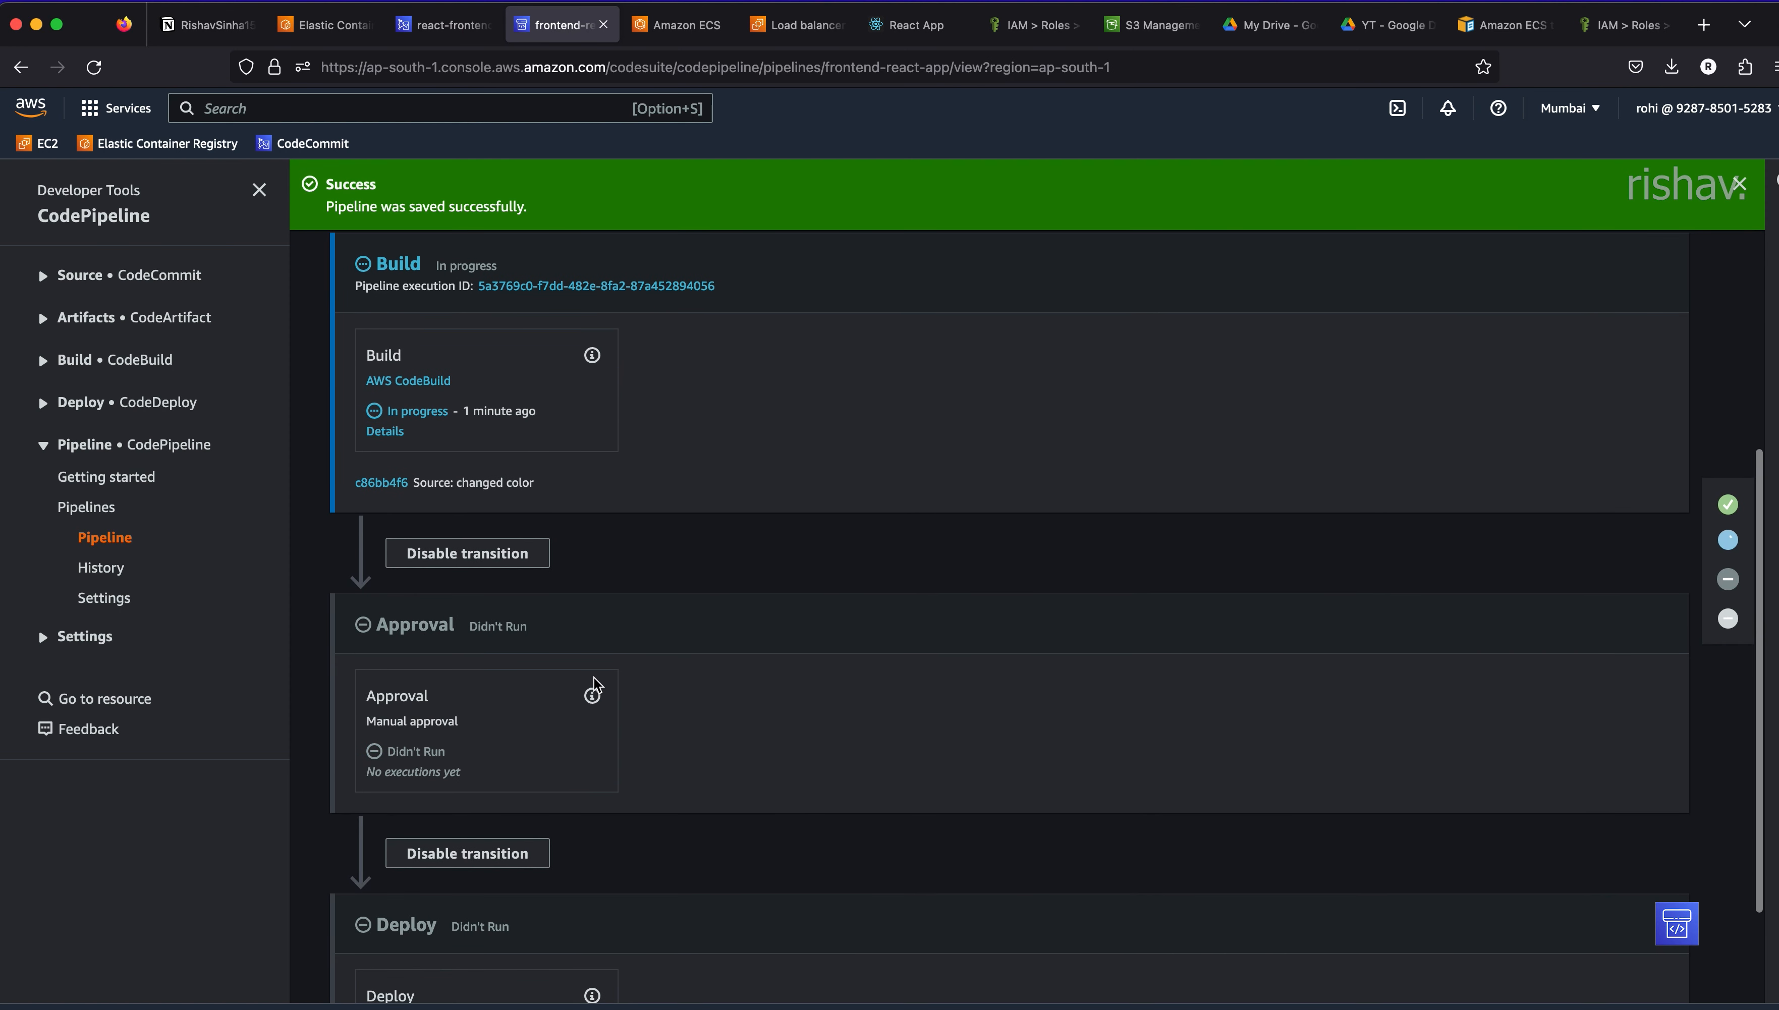
scroll(555, 754, "up", 2)
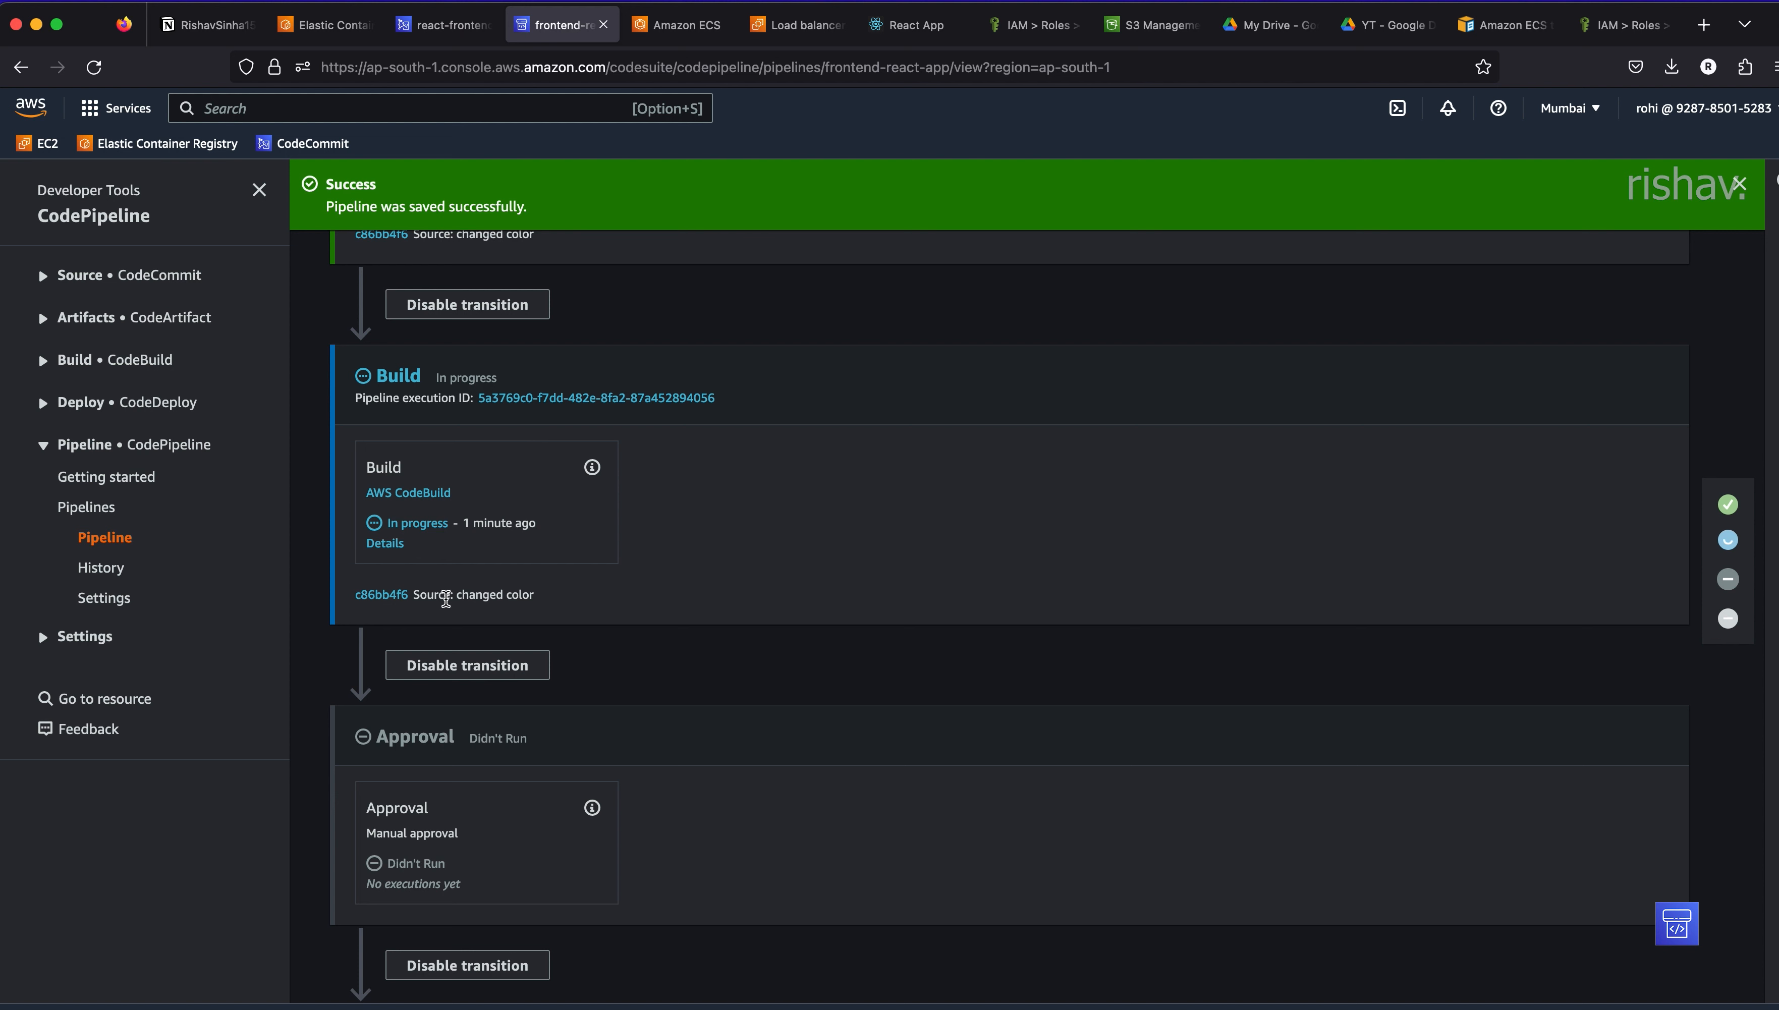
scroll(497, 793, "down", 2)
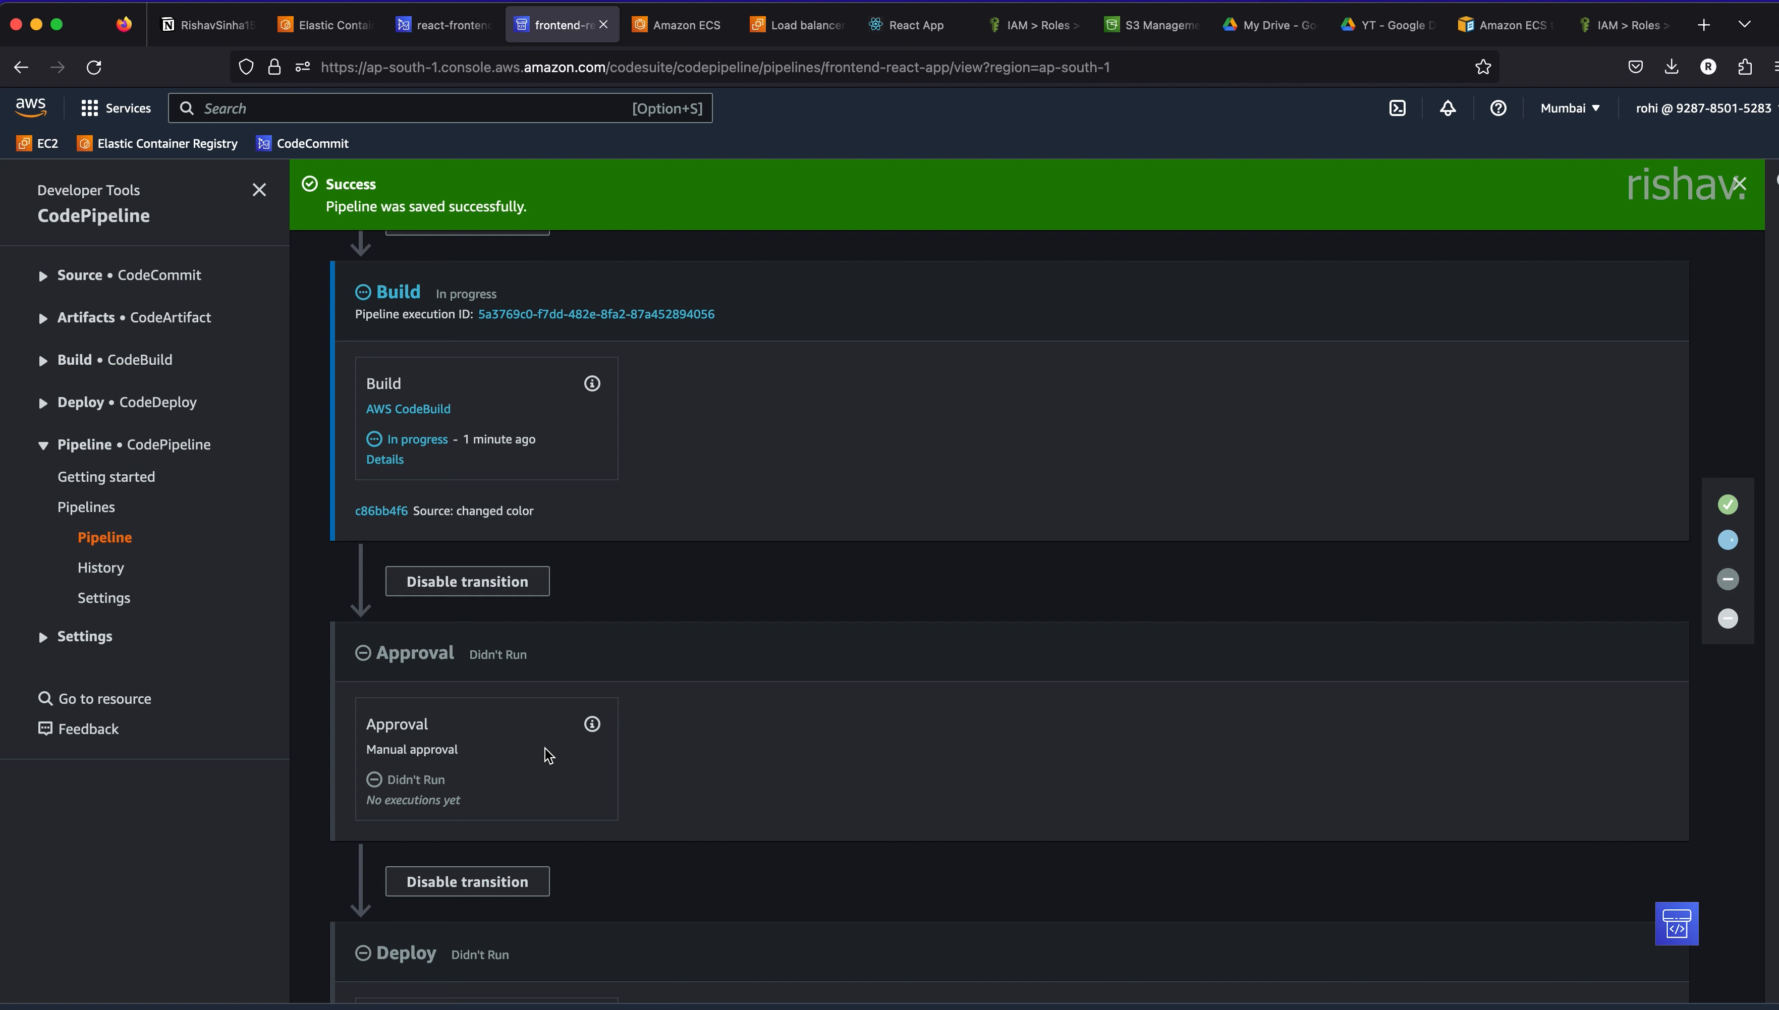
scroll(547, 756, "down", 3)
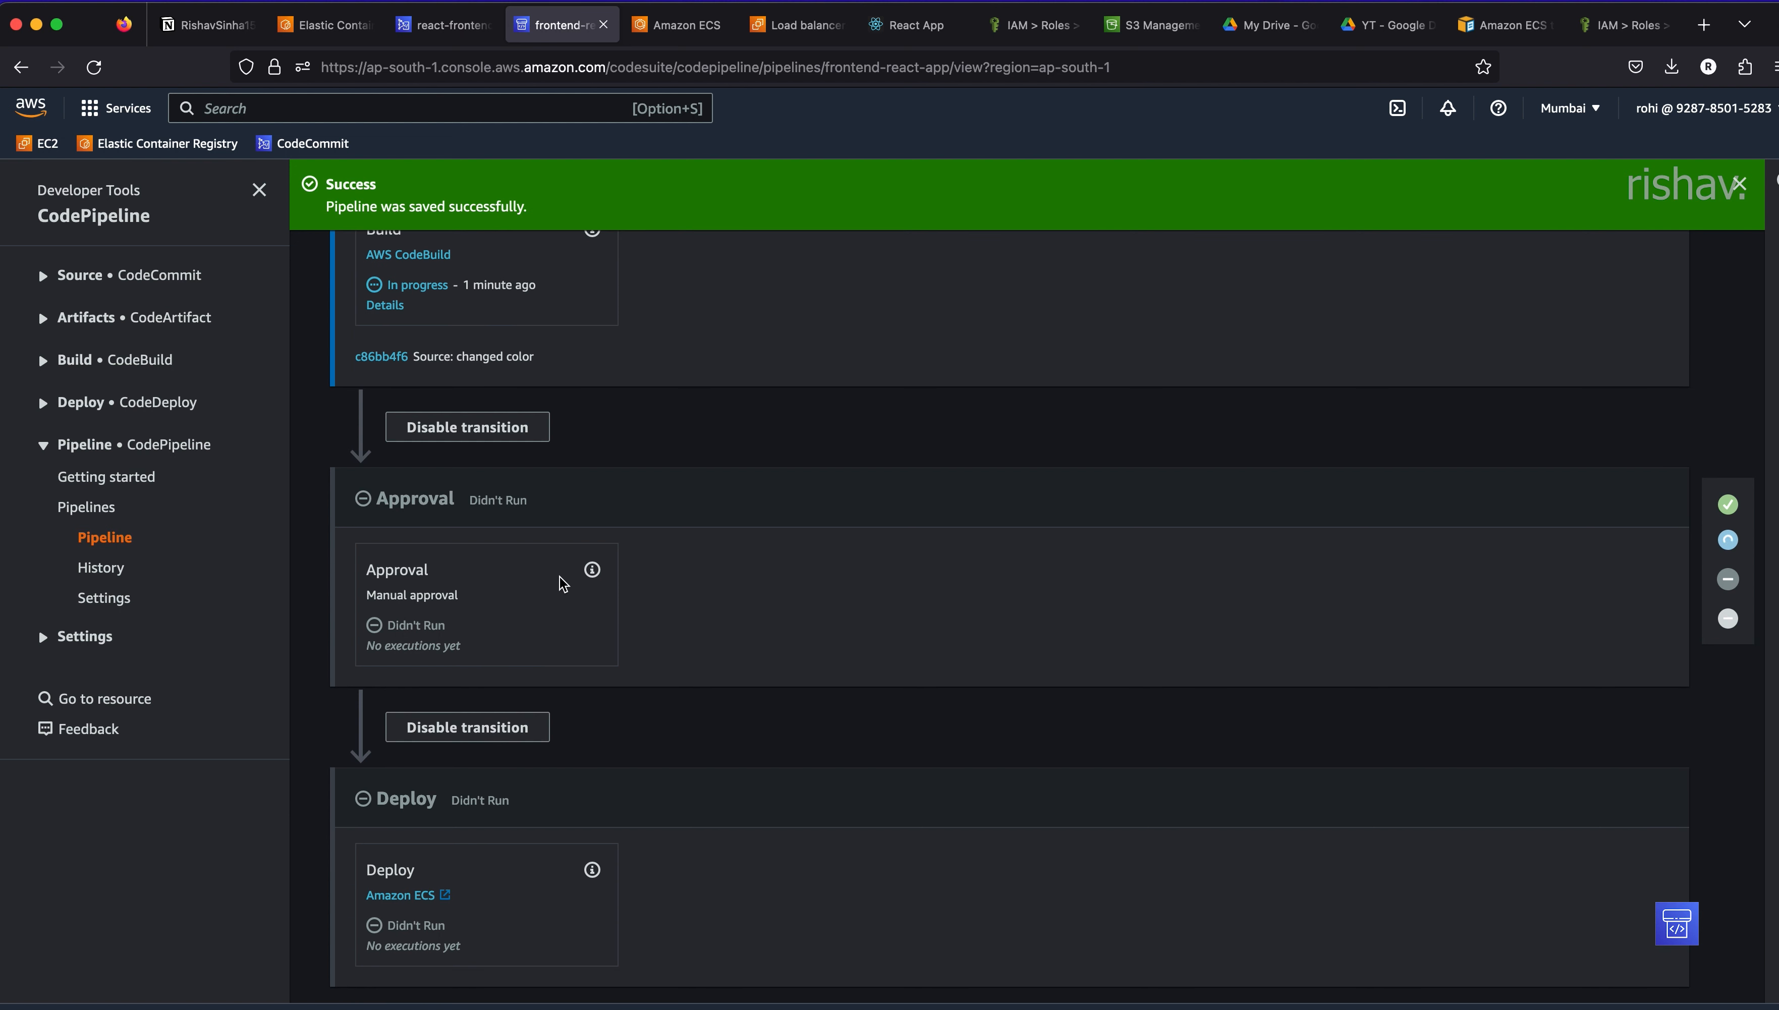
scroll(566, 584, "up", 2)
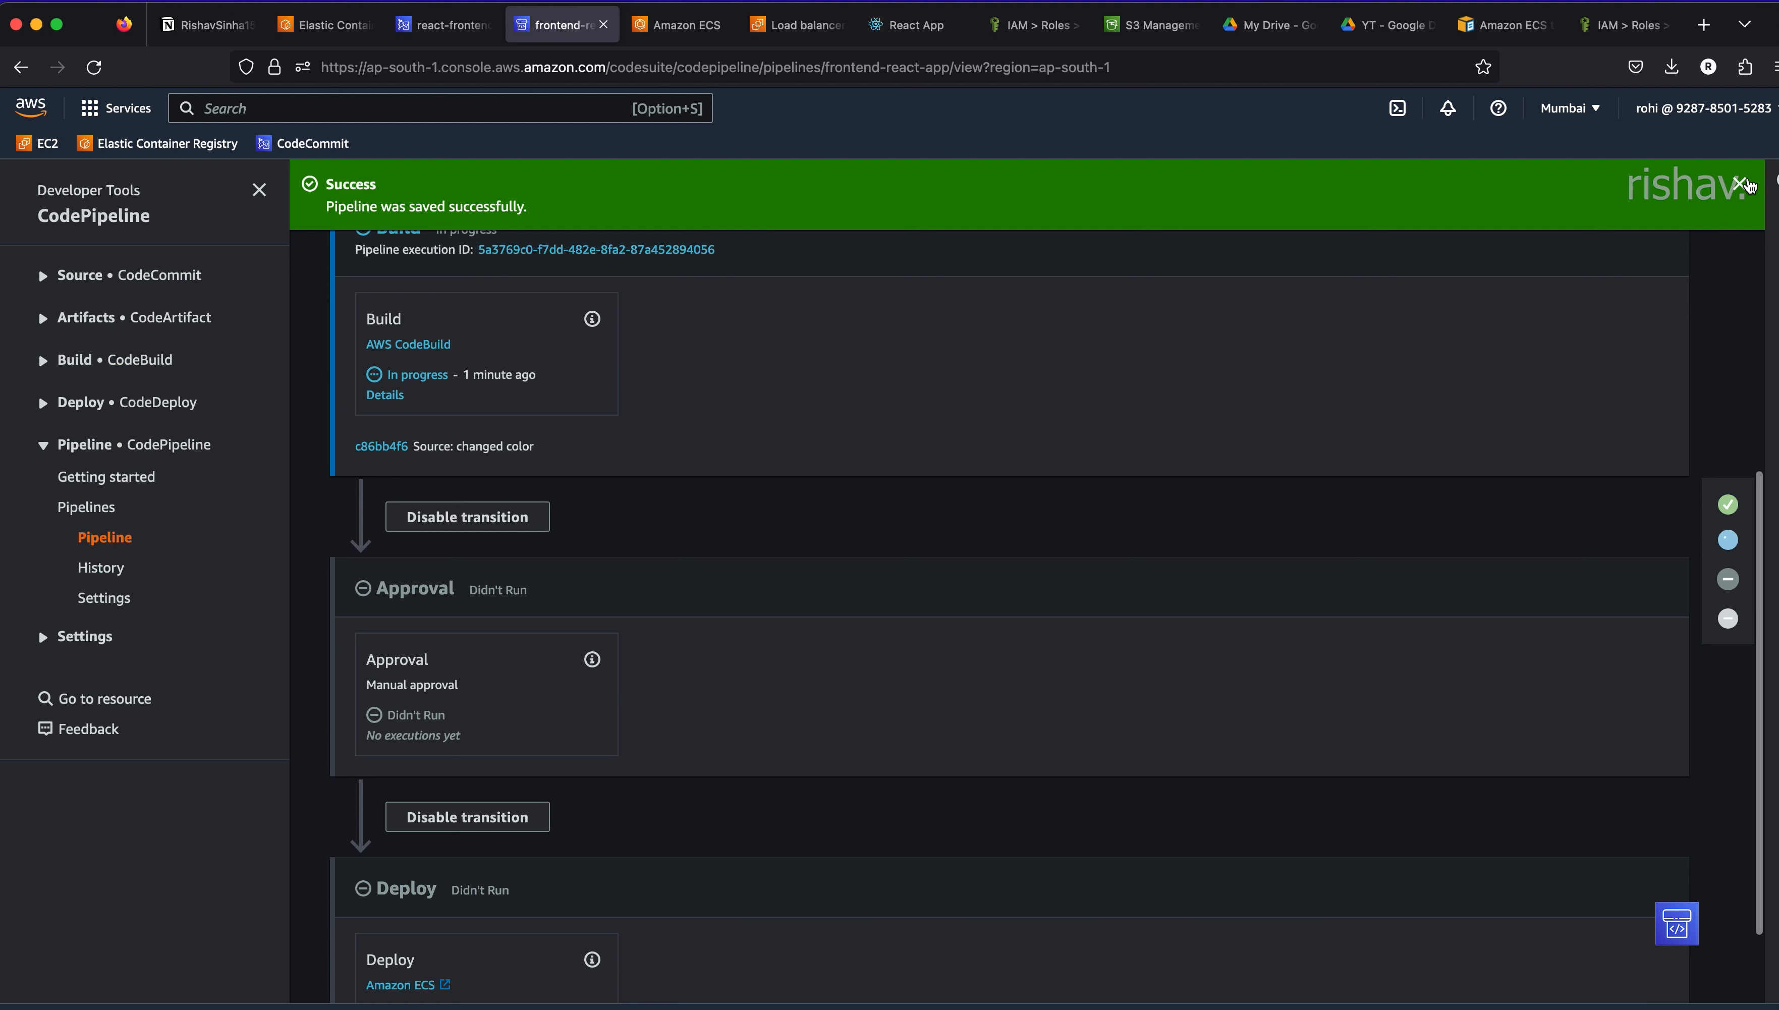
left_click(1739, 185)
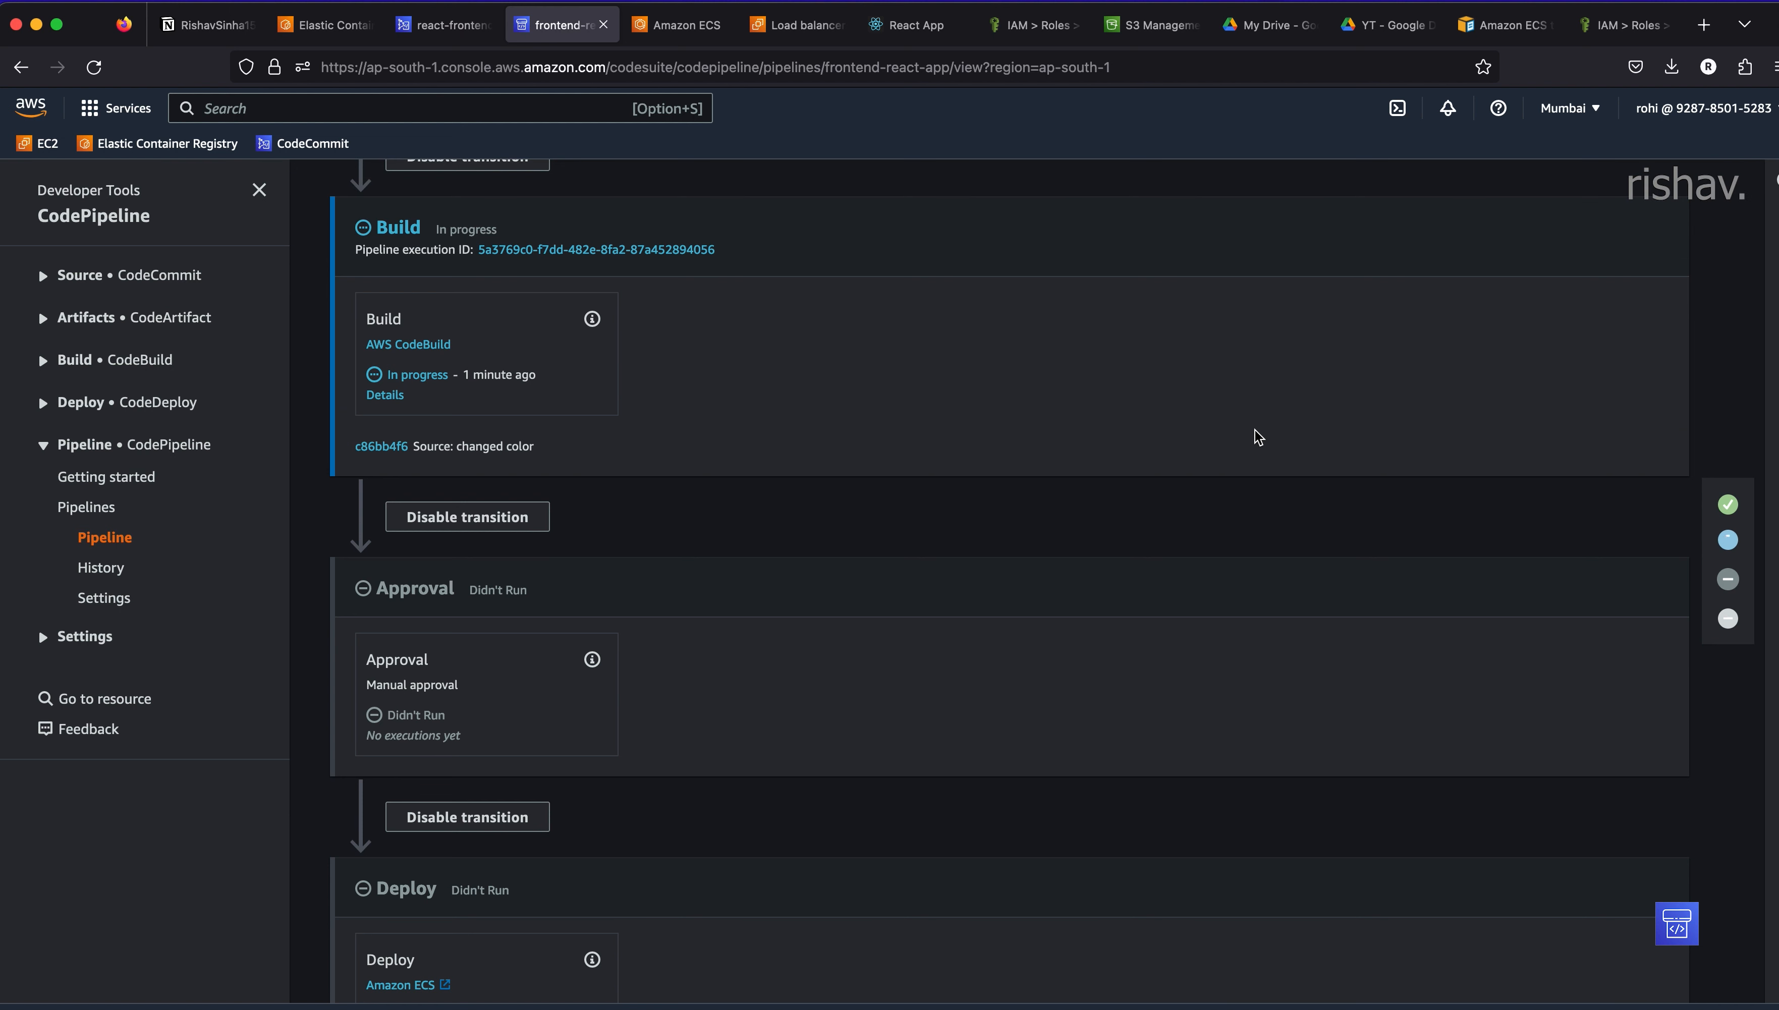
scroll(1258, 436, "up", 1)
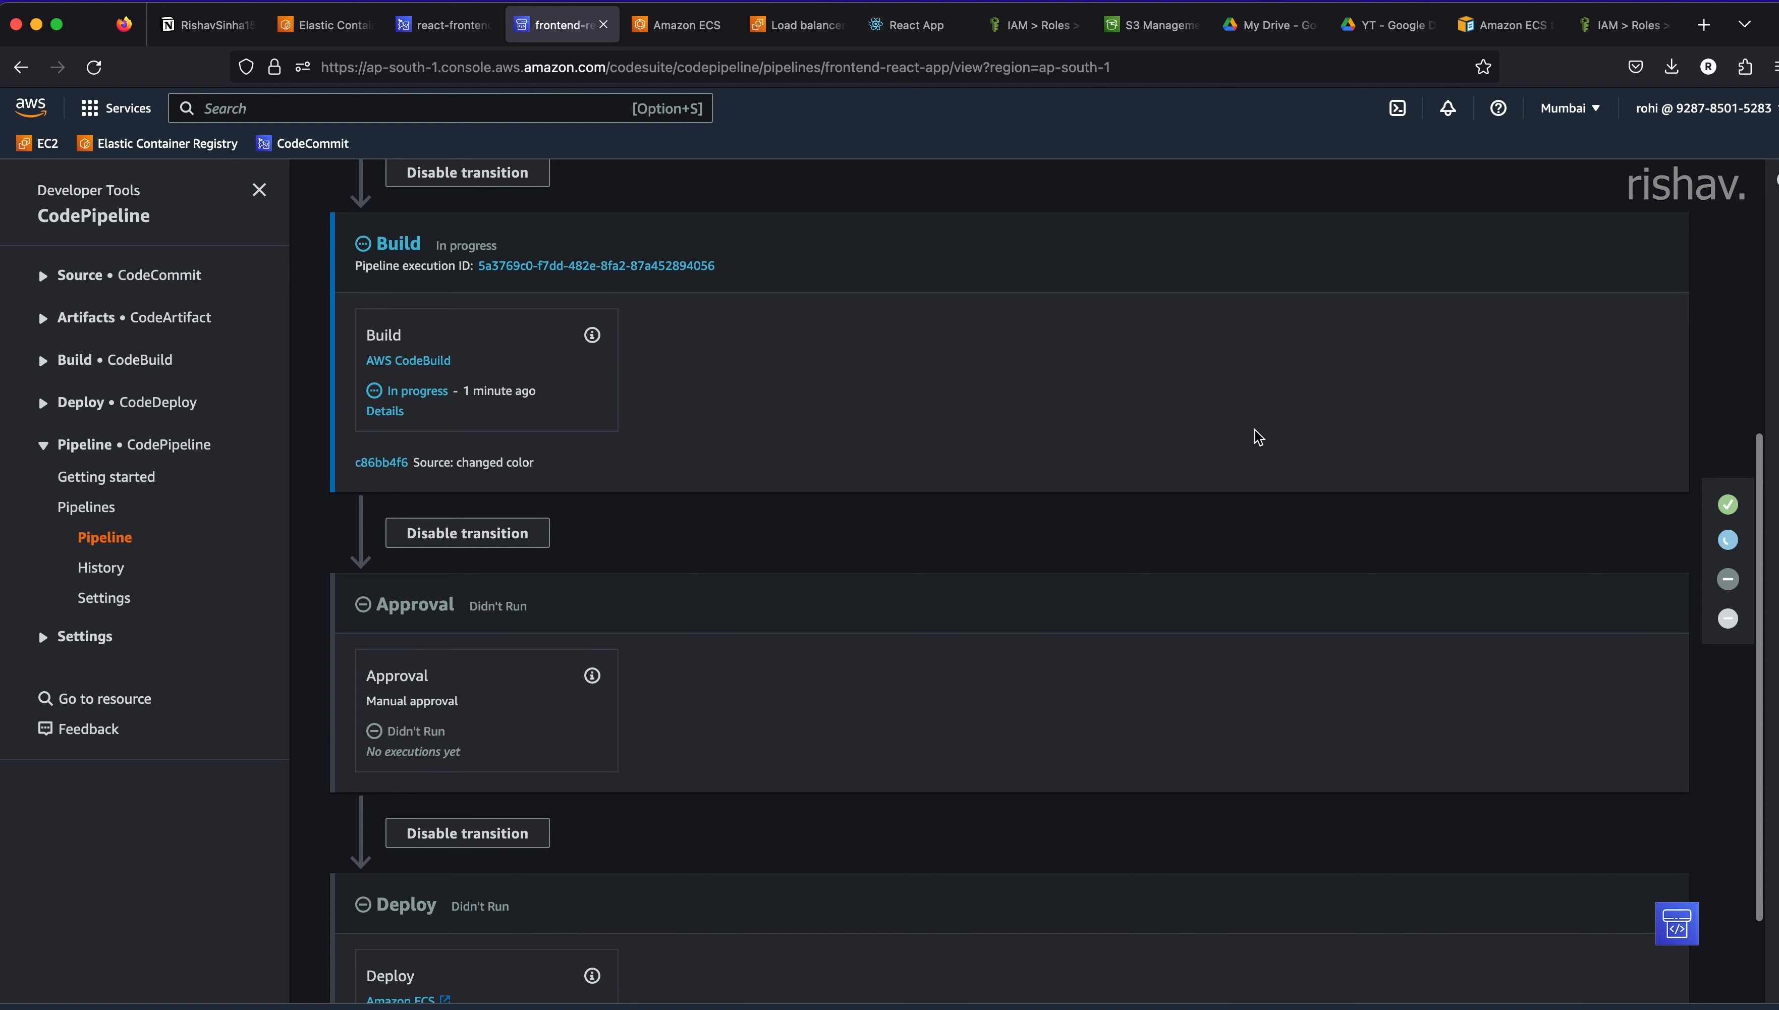
- Open the running build's details in a separate browser tab and examine its build log
left_click(385, 411, "super")
left_click(645, 29)
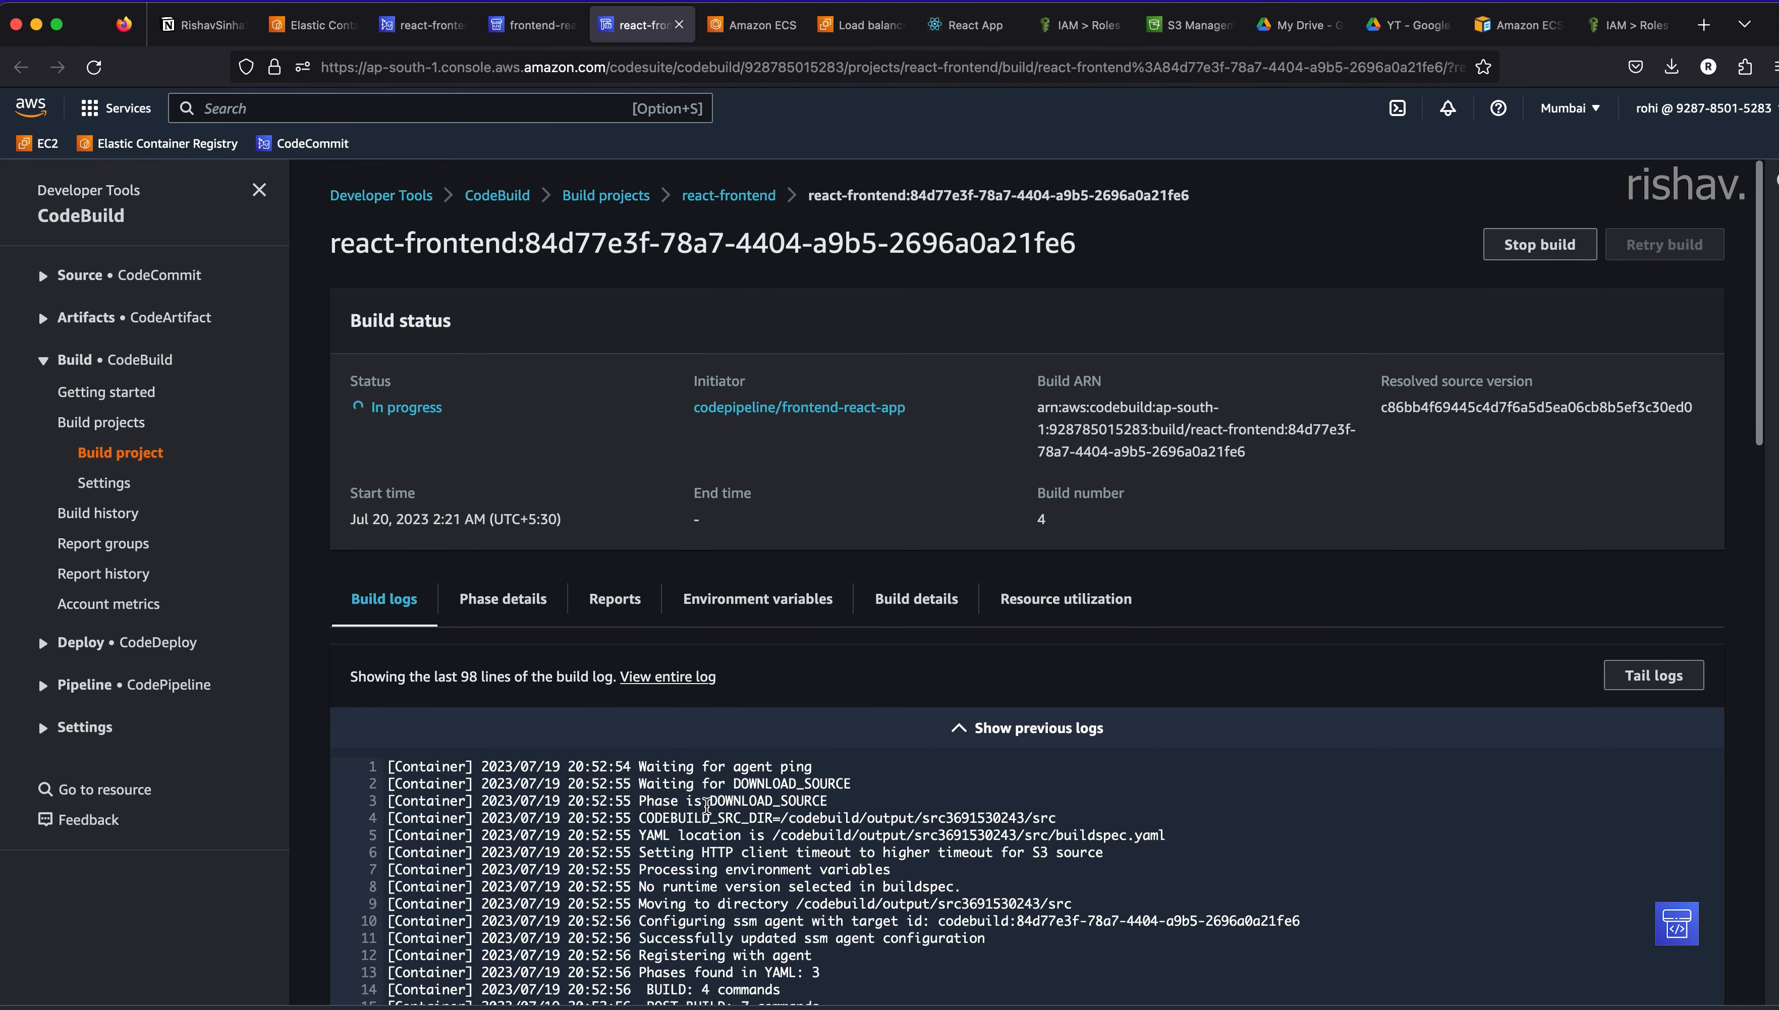
scroll(707, 808, "down", 10)
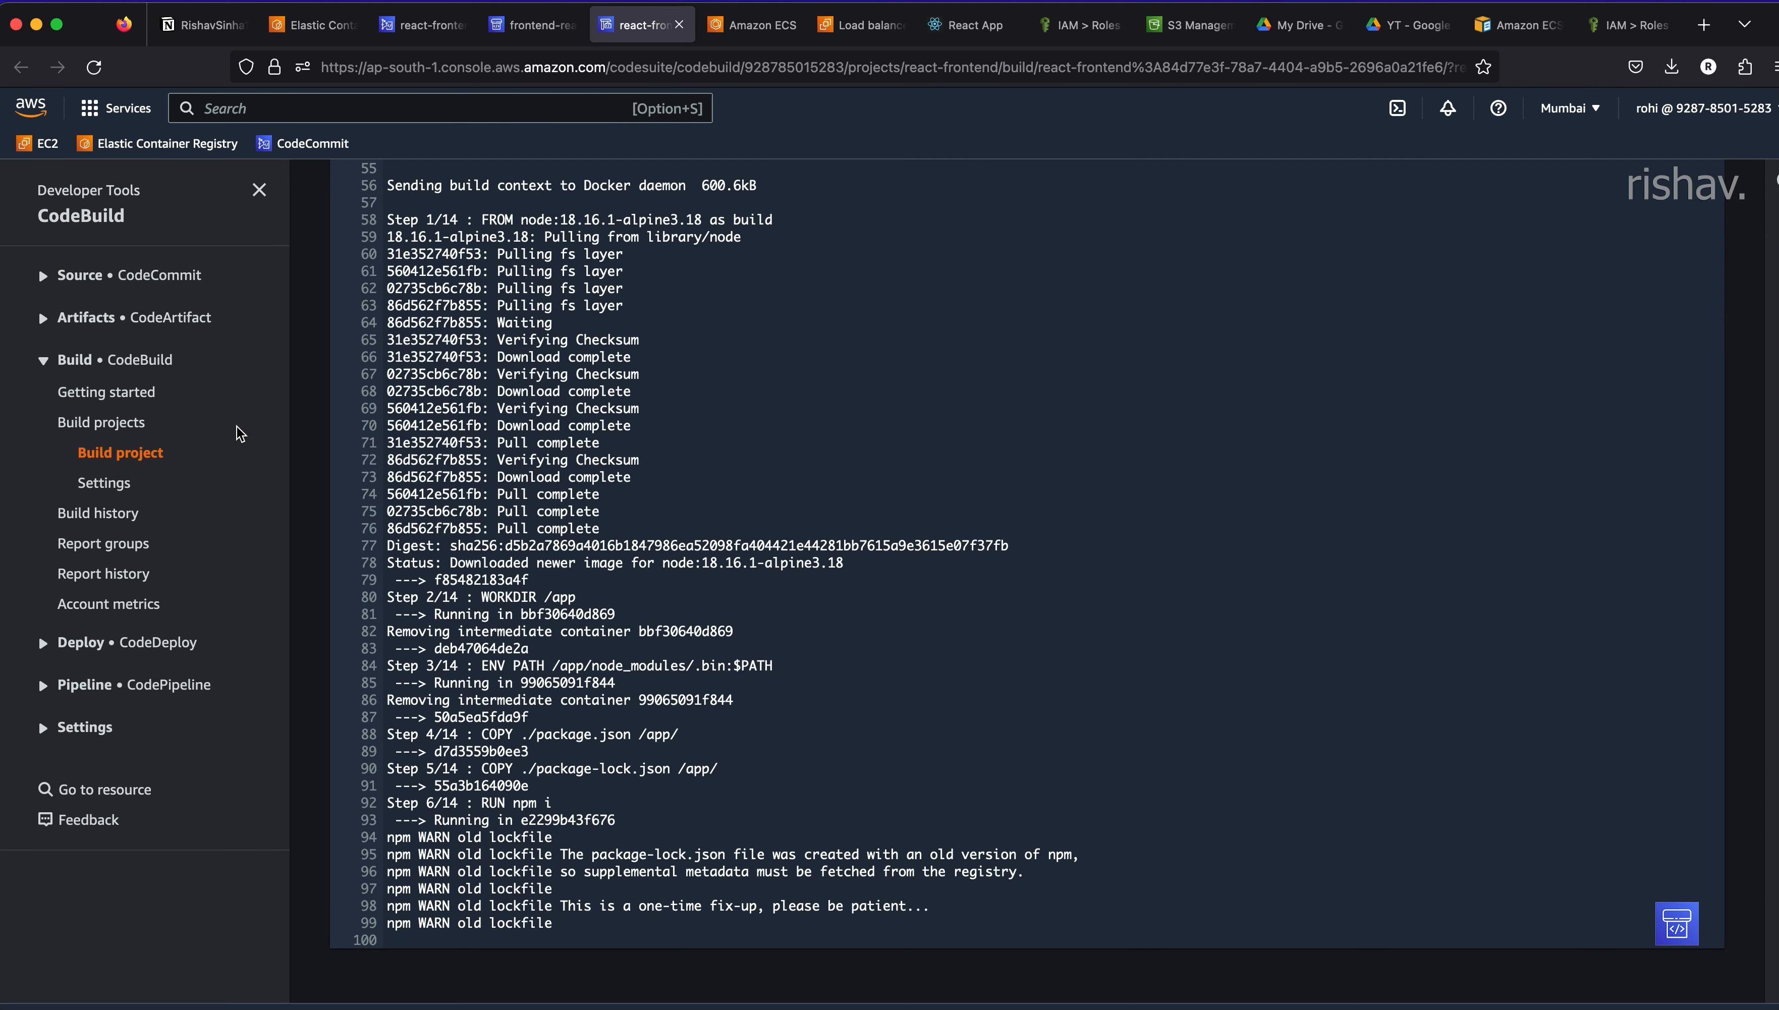
- Return to the pipeline and approve the pending manual approval with the comment "Approved"
left_click(531, 27)
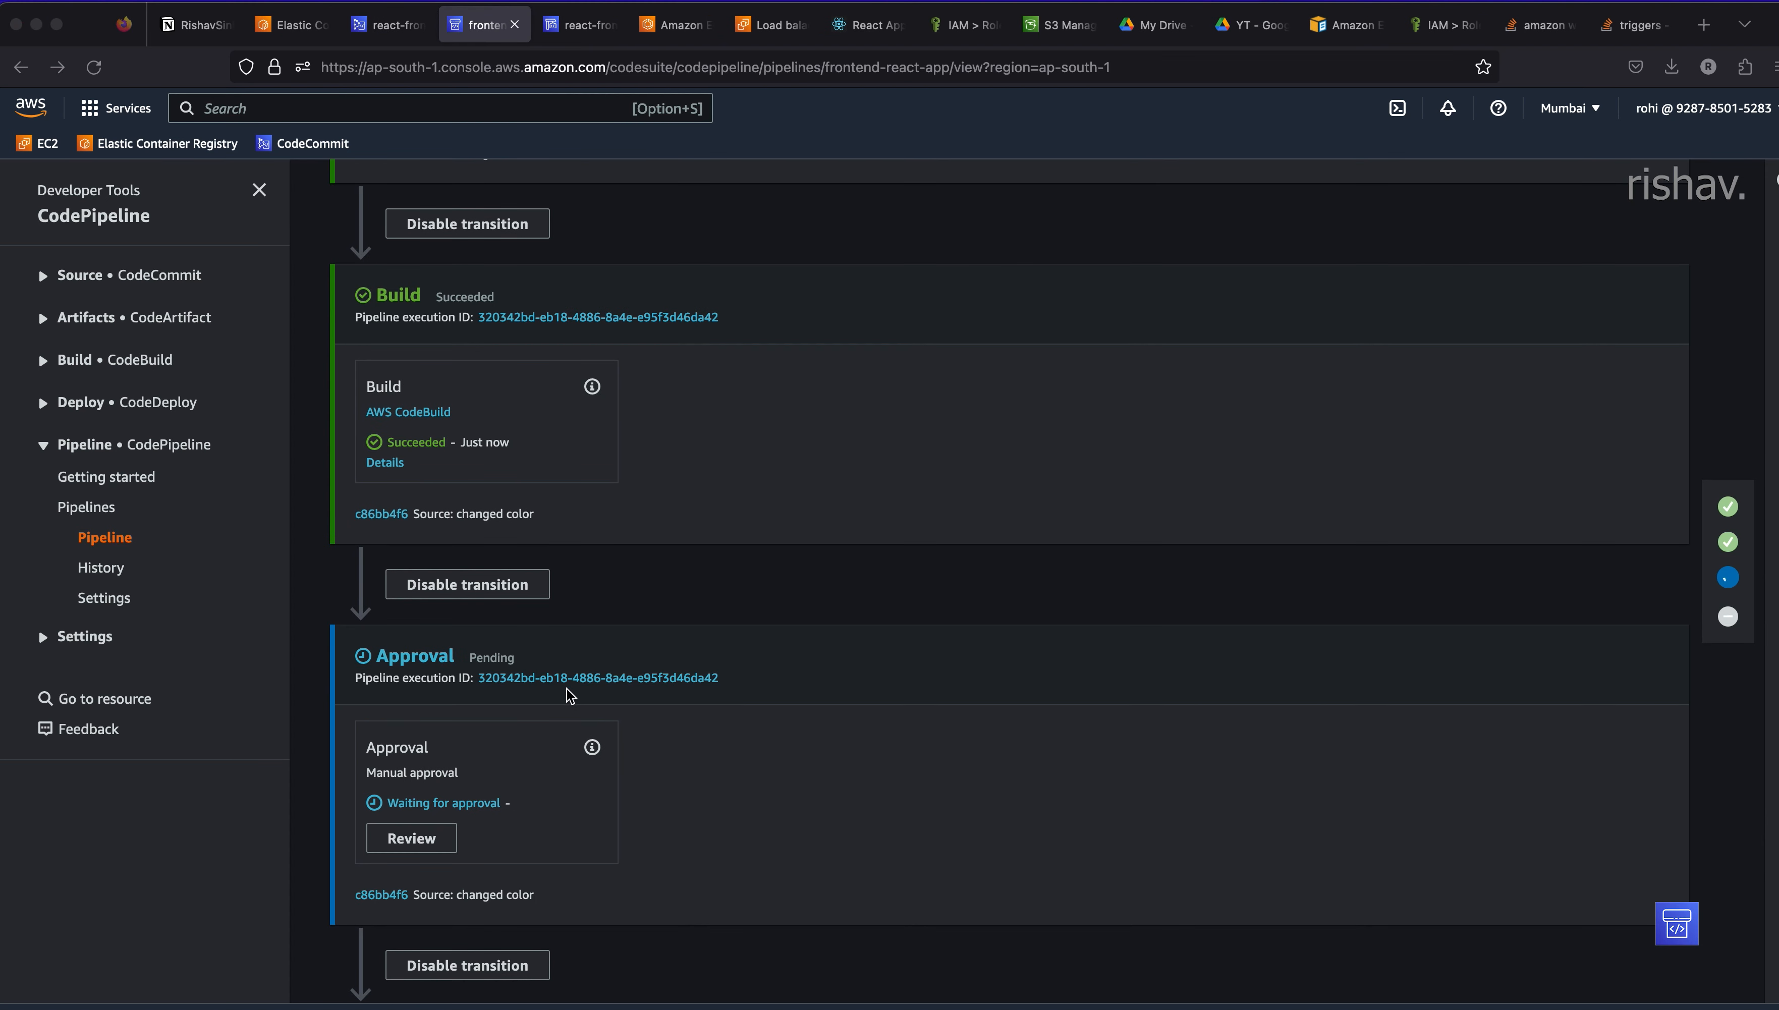
scroll(560, 683, "down", 2)
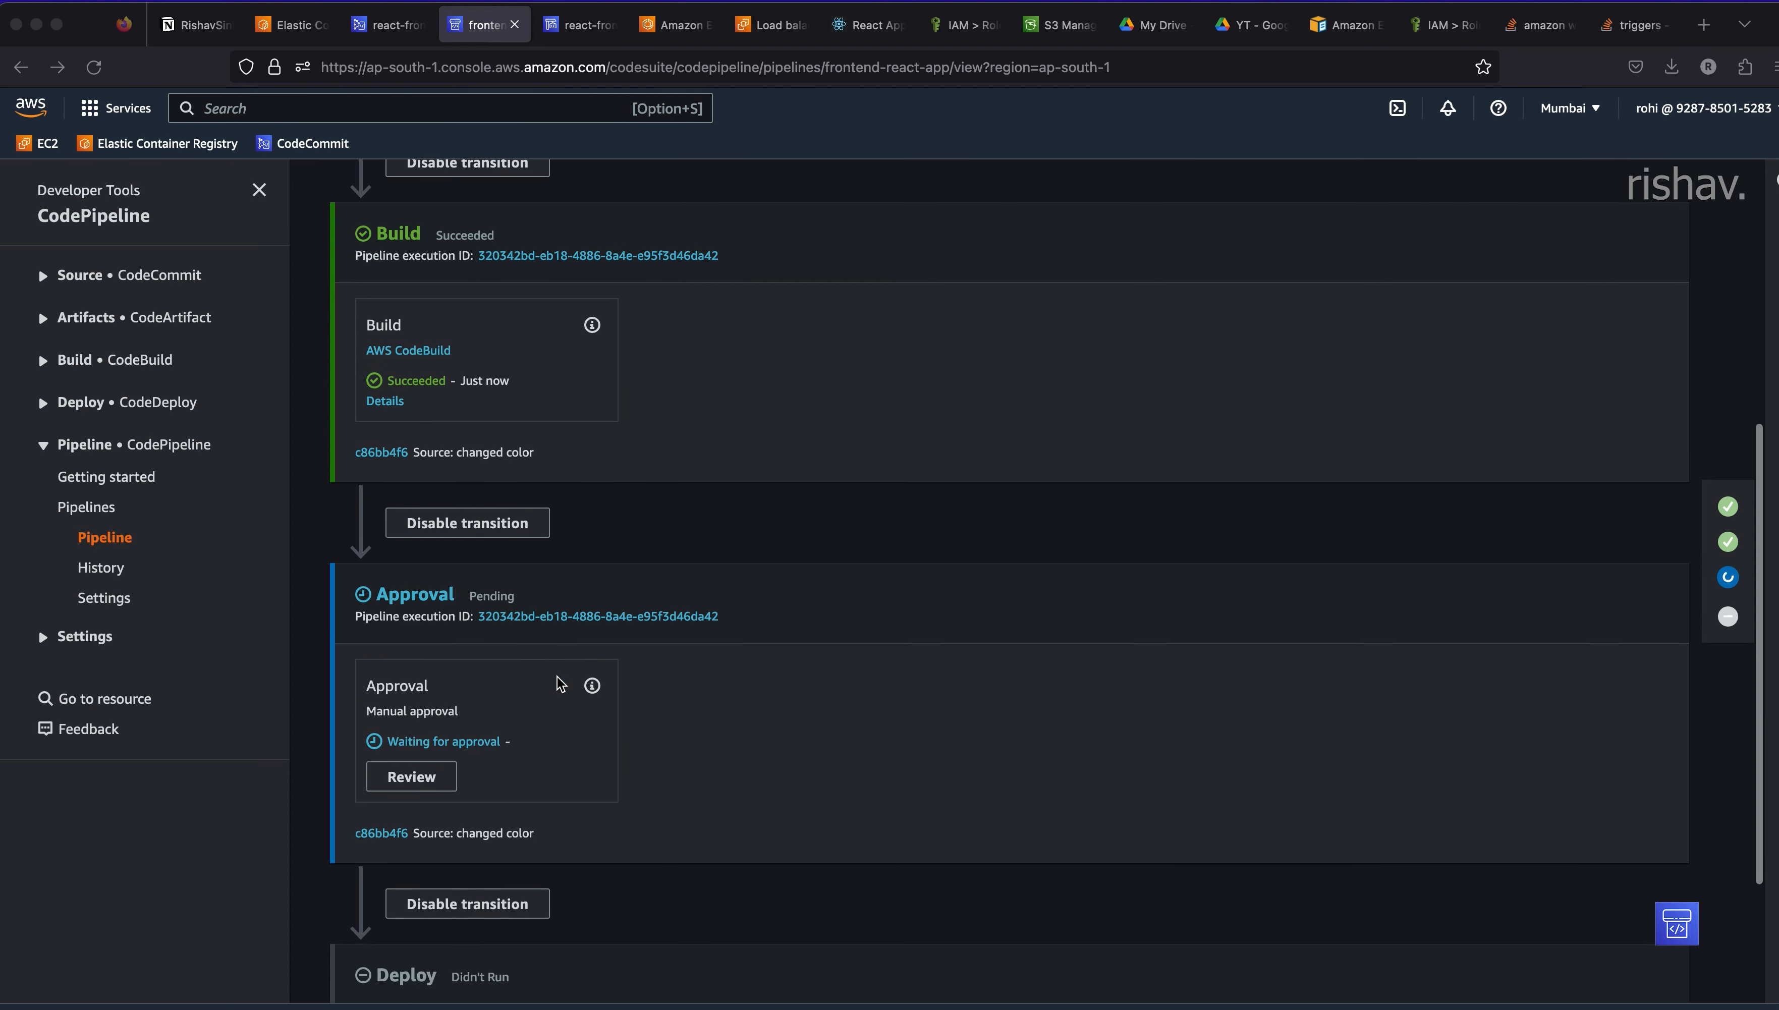
scroll(526, 770, "down", 2)
scroll(526, 770, "down", 2)
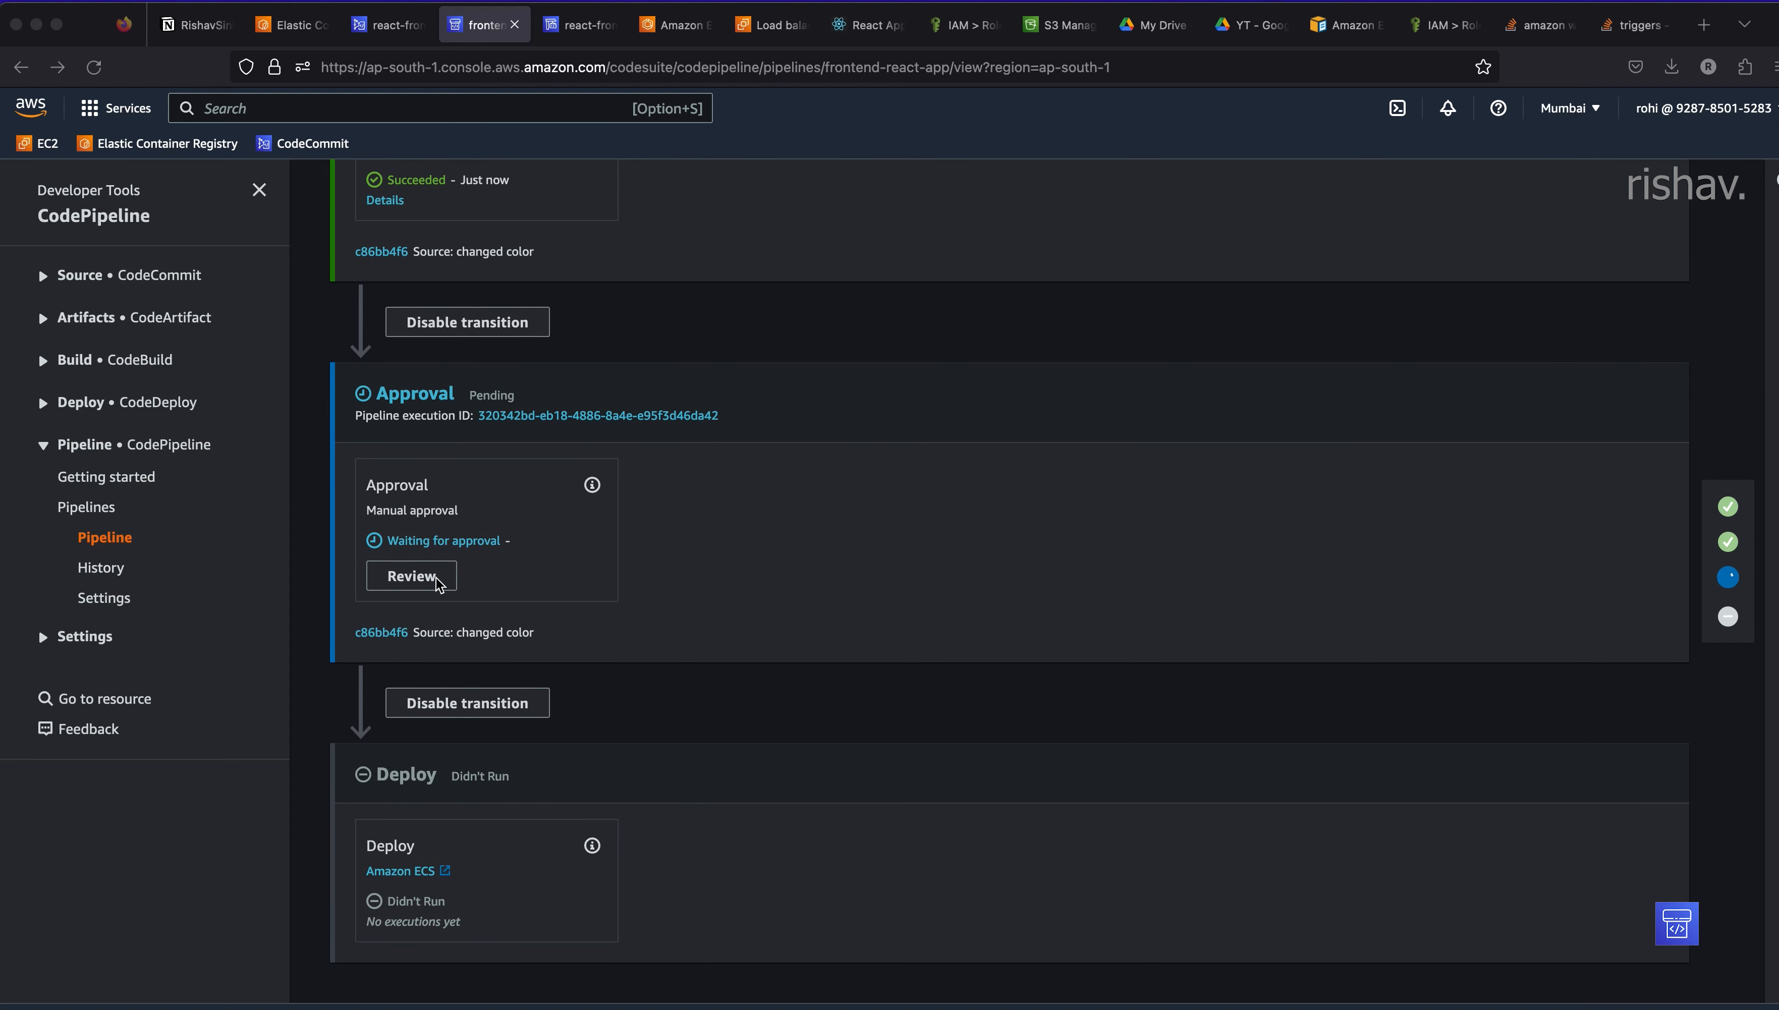
left_click(438, 585)
left_click(412, 576)
left_click(1064, 676)
type("Approved")
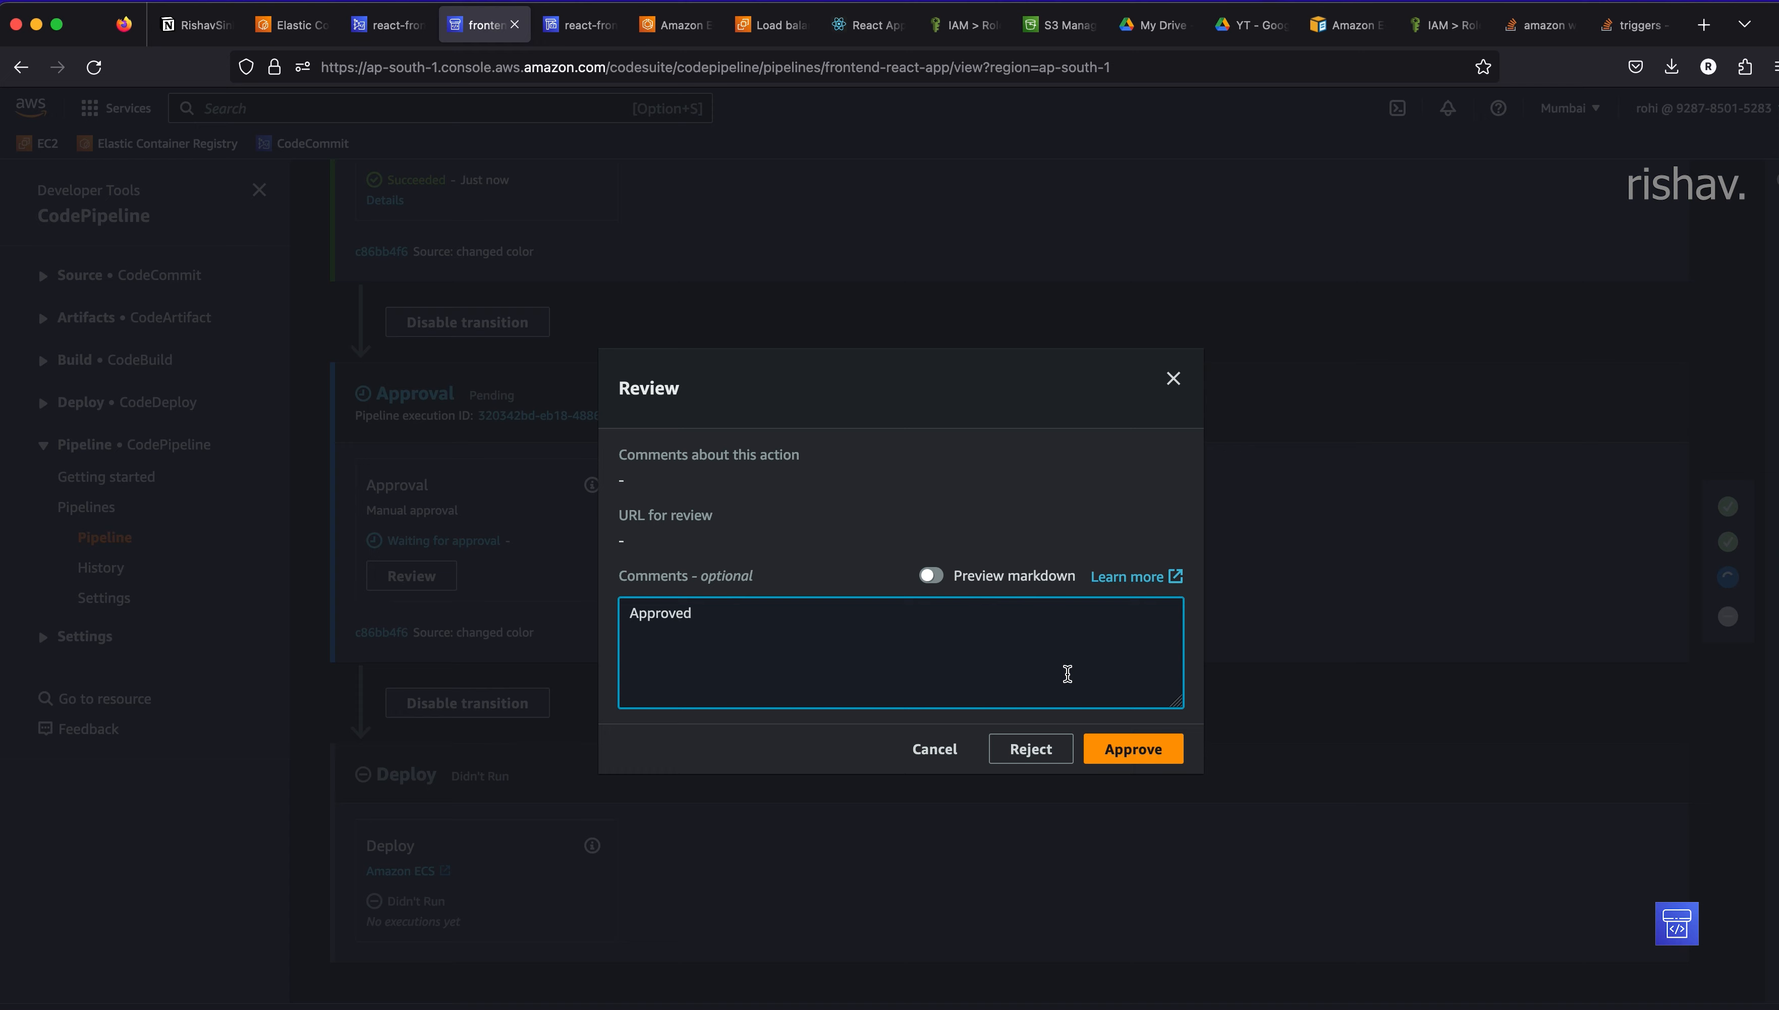
left_click(1129, 747)
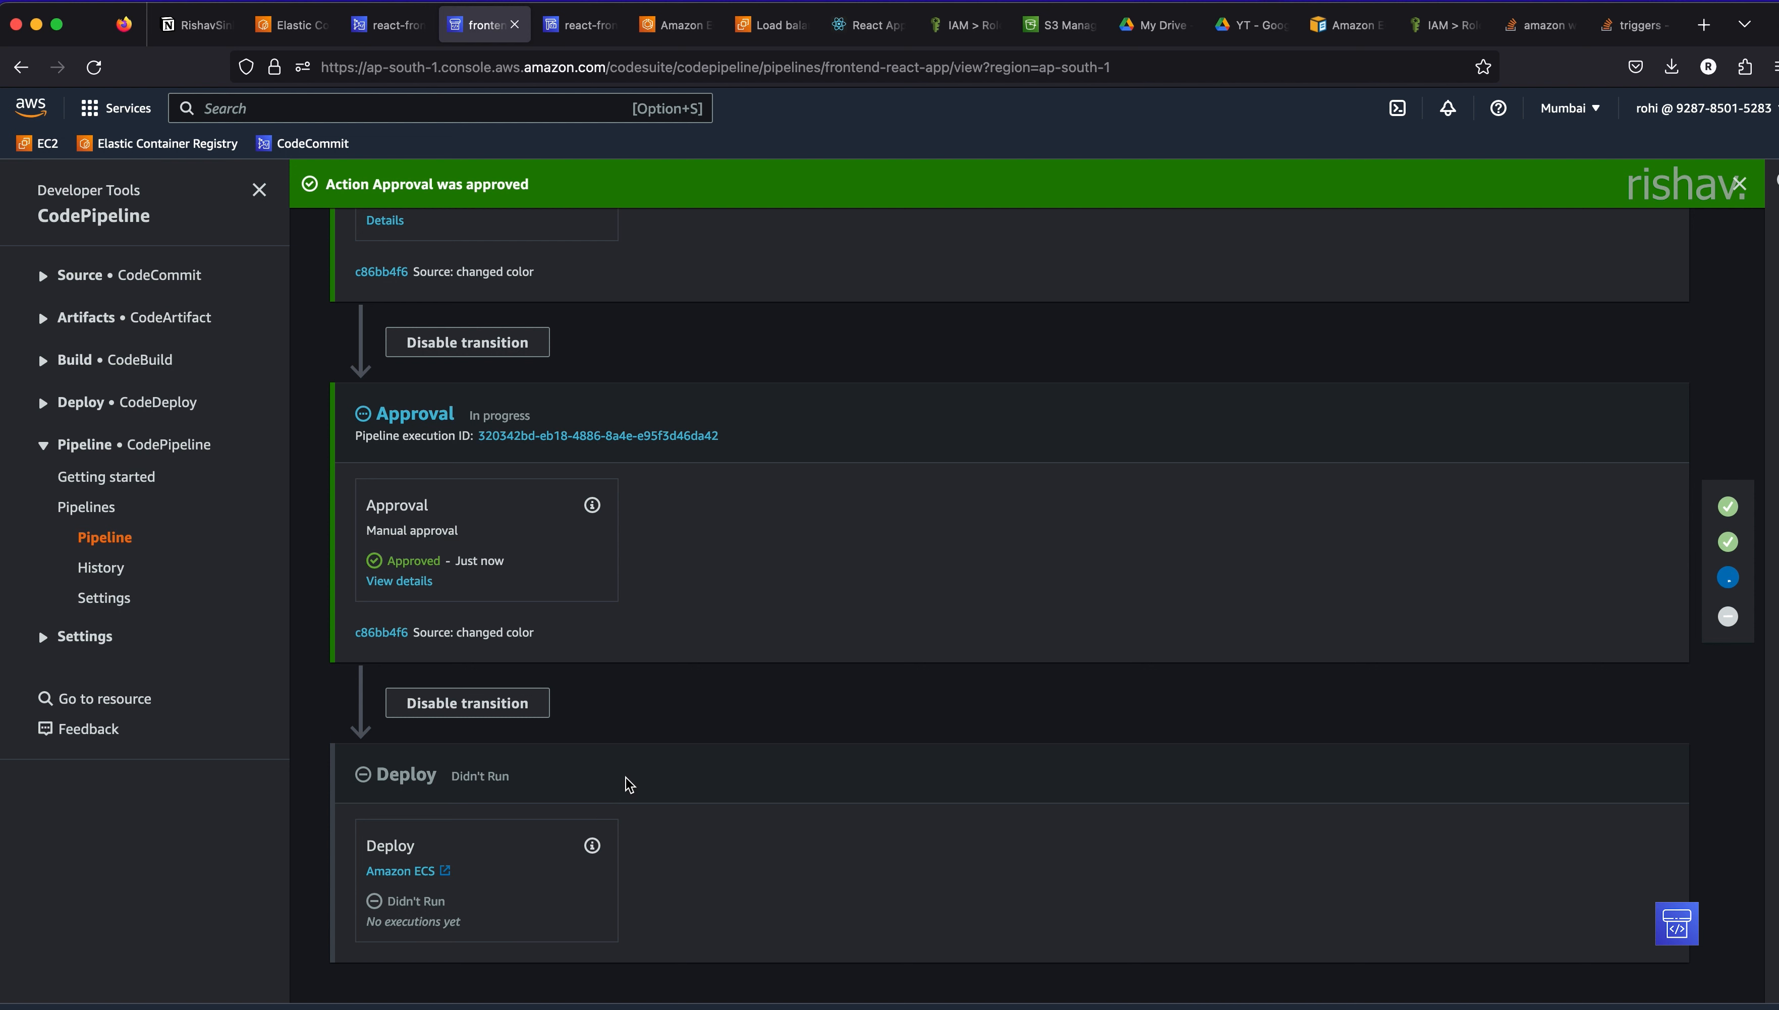
- Check the Deploy stage, then reload the React app at its load balancer address to check the background color
scroll(629, 784, "down", 2)
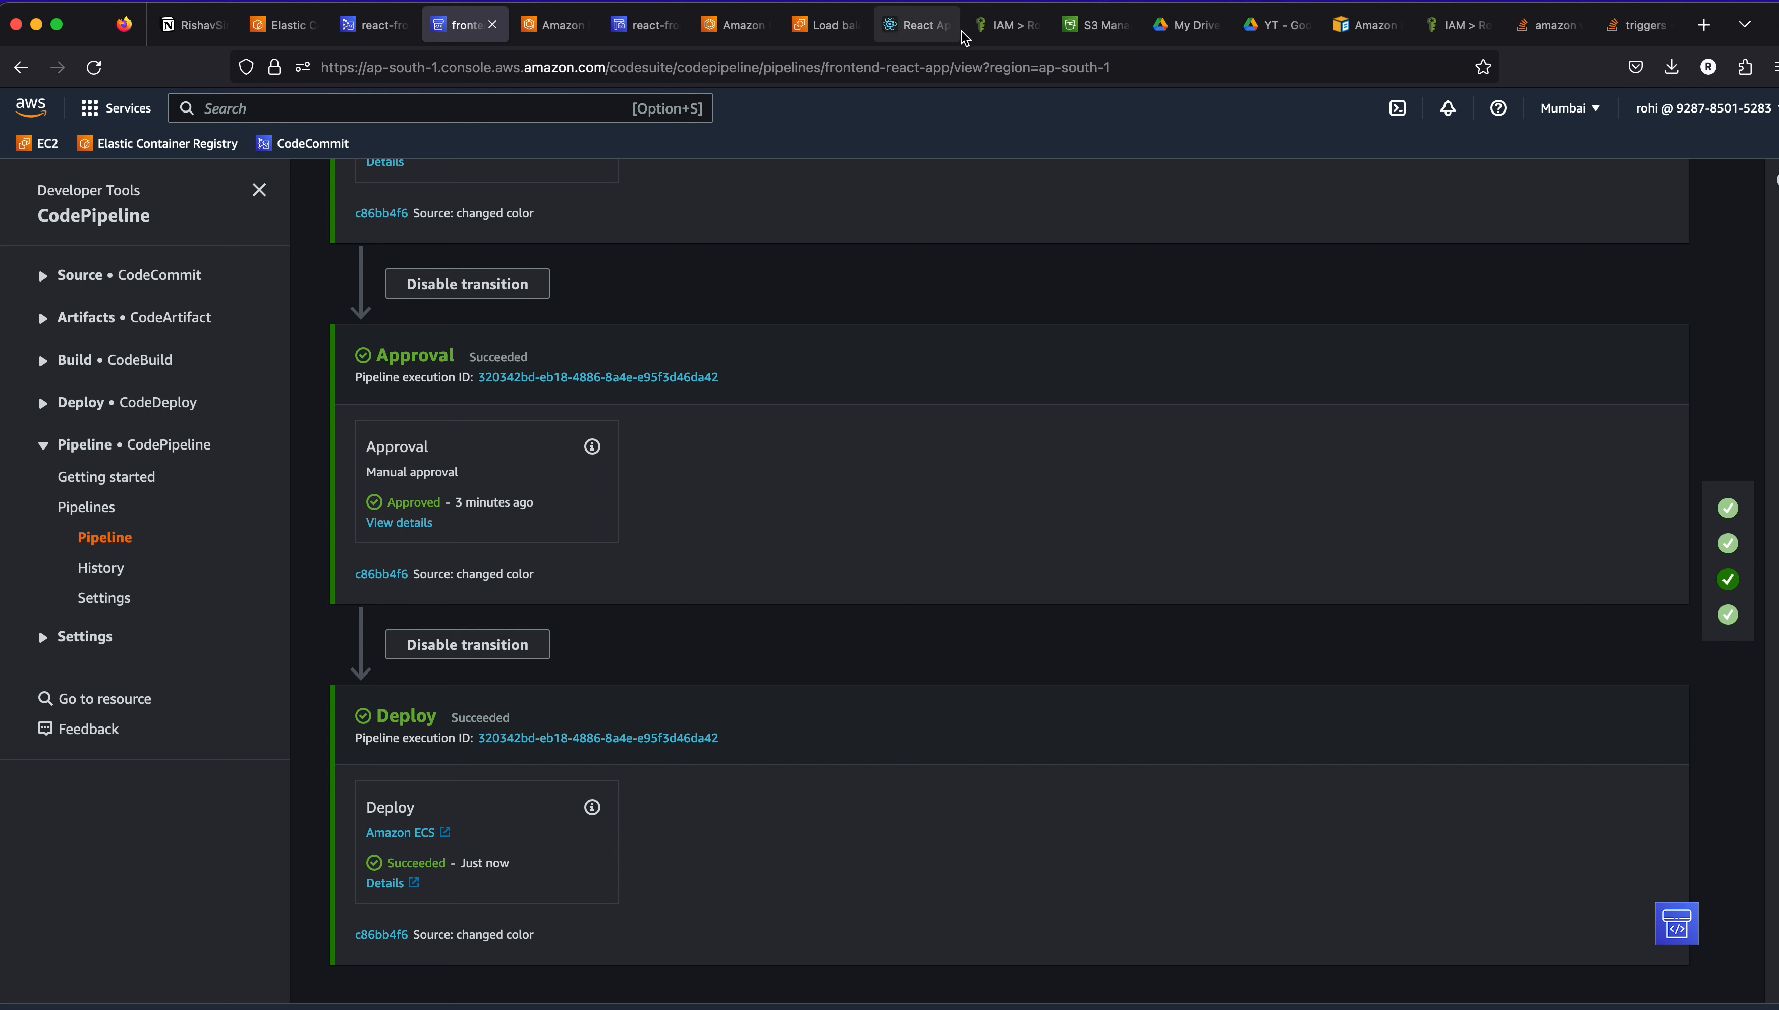
left_click(920, 30)
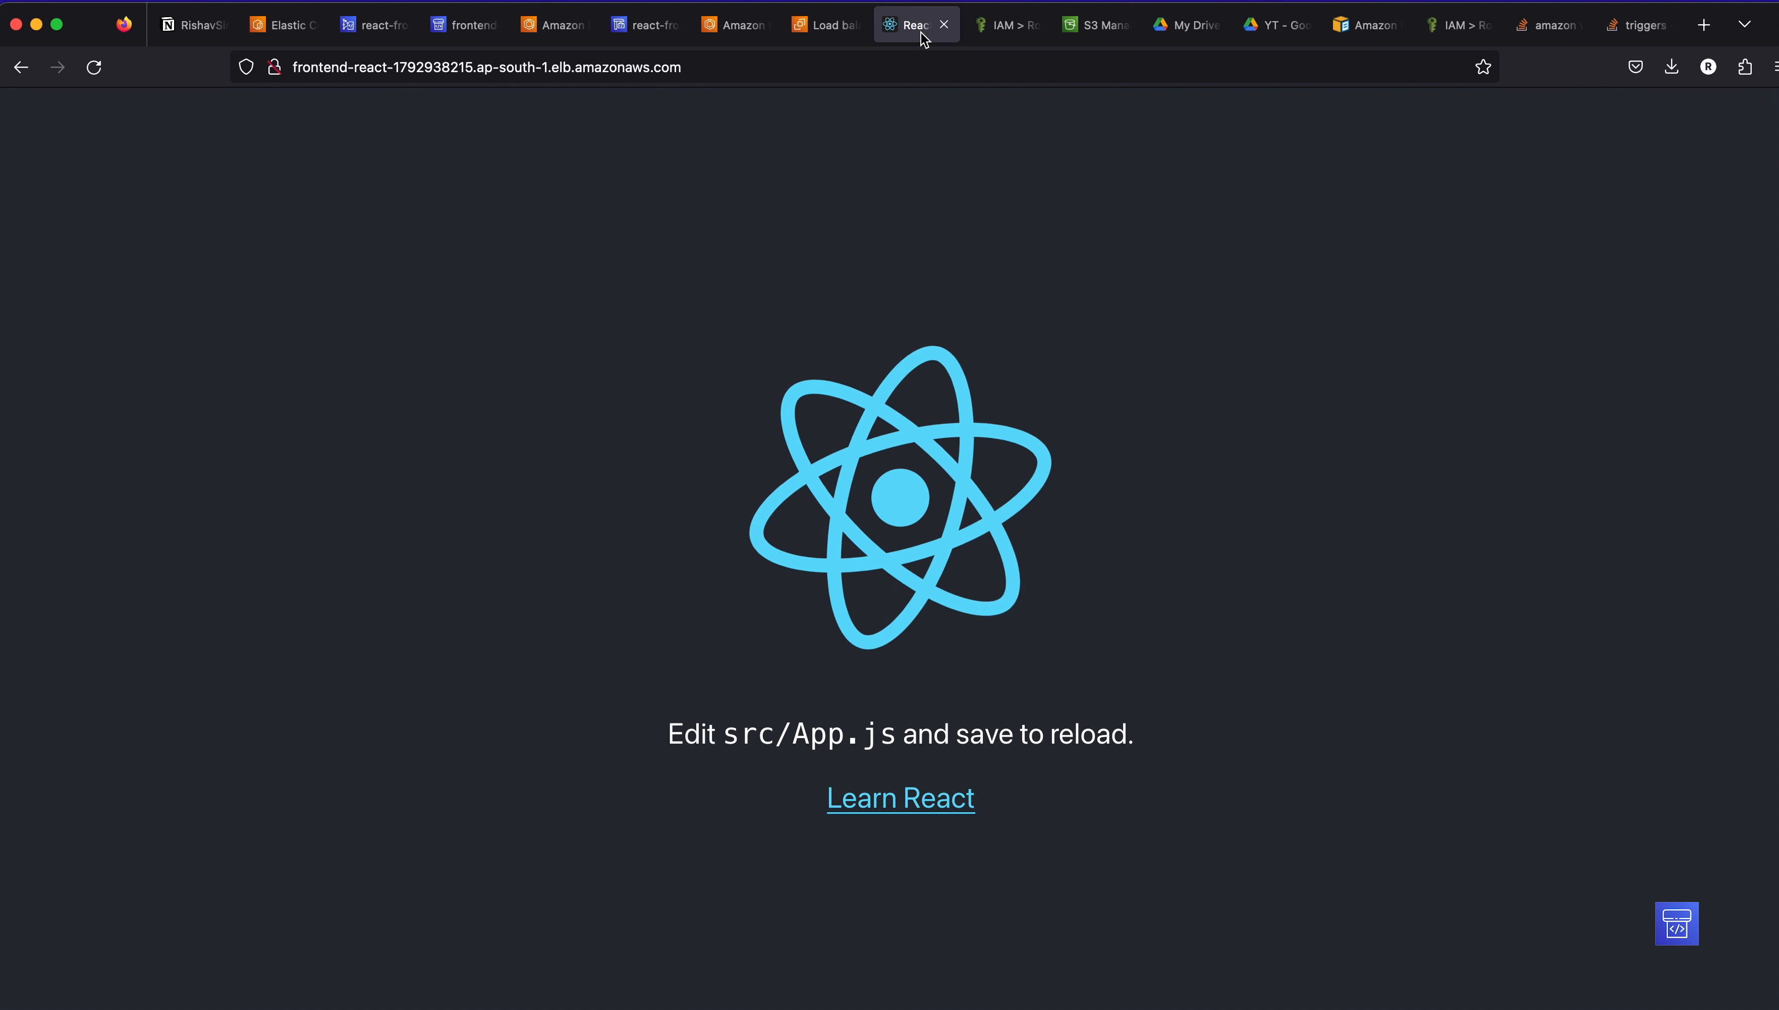
left_click(711, 67)
key("Return")
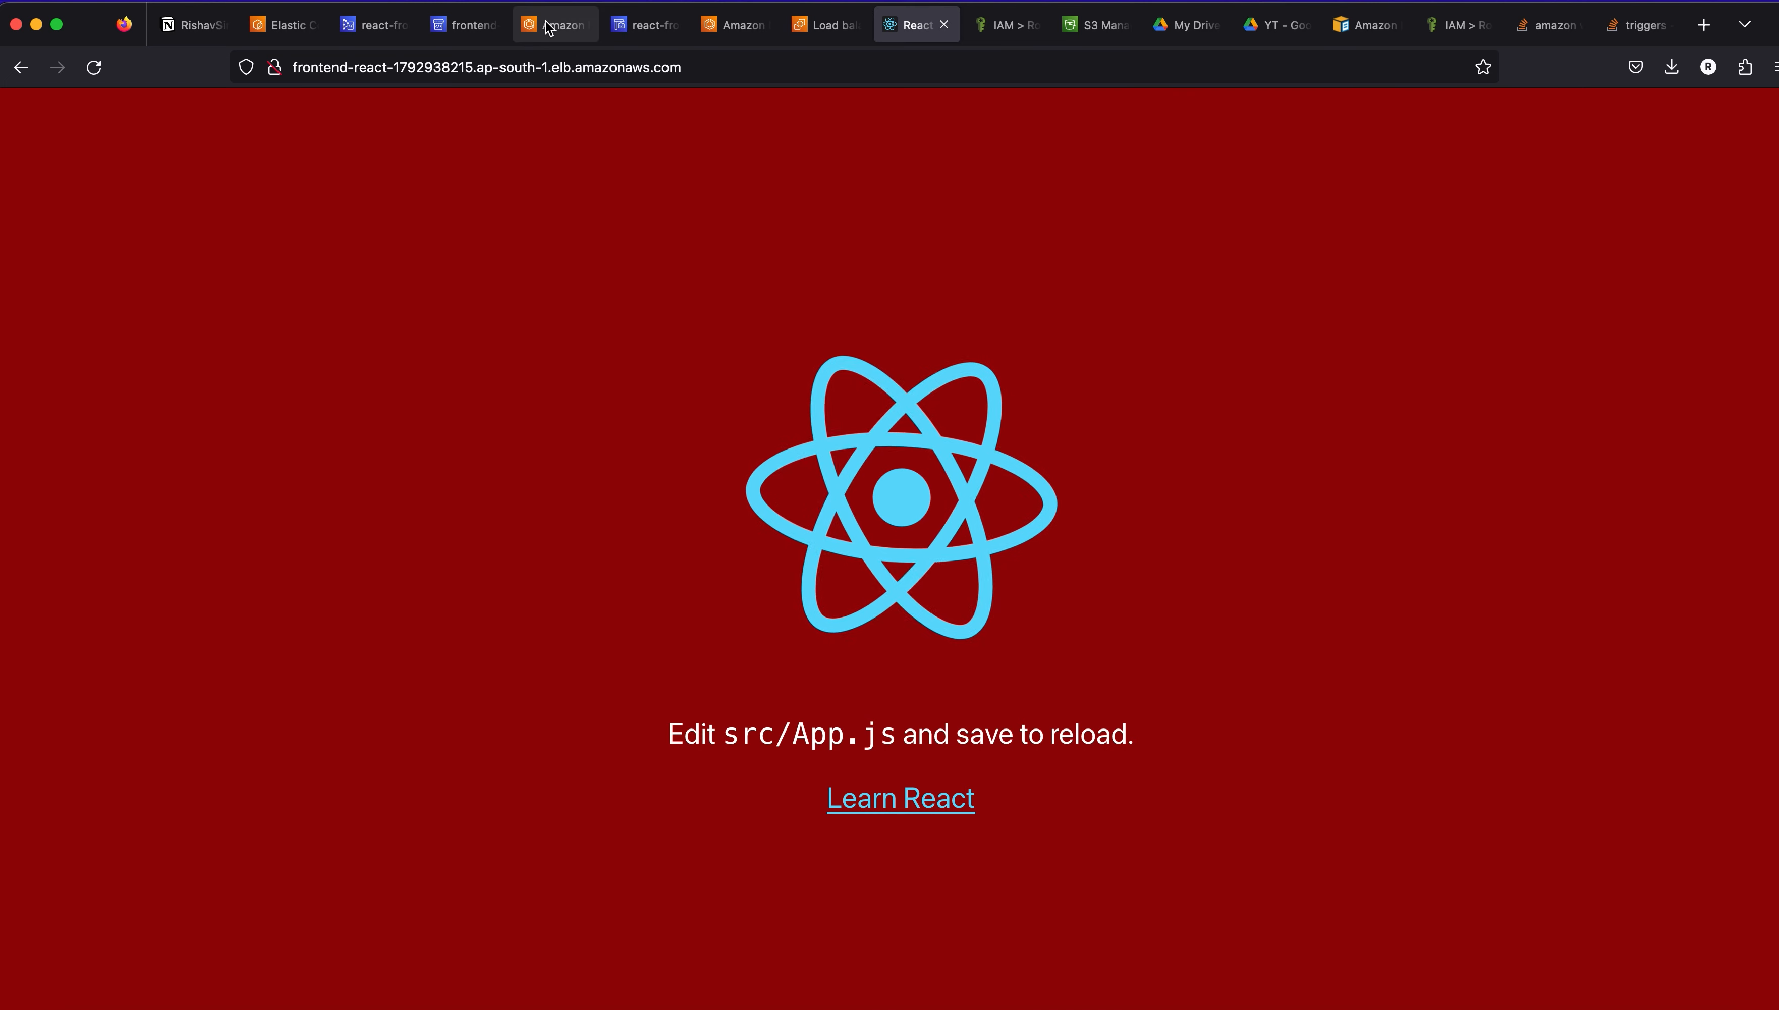
- Return to the frontend-react-app pipeline and review the status of its stages
left_click(581, 29)
left_click(435, 31)
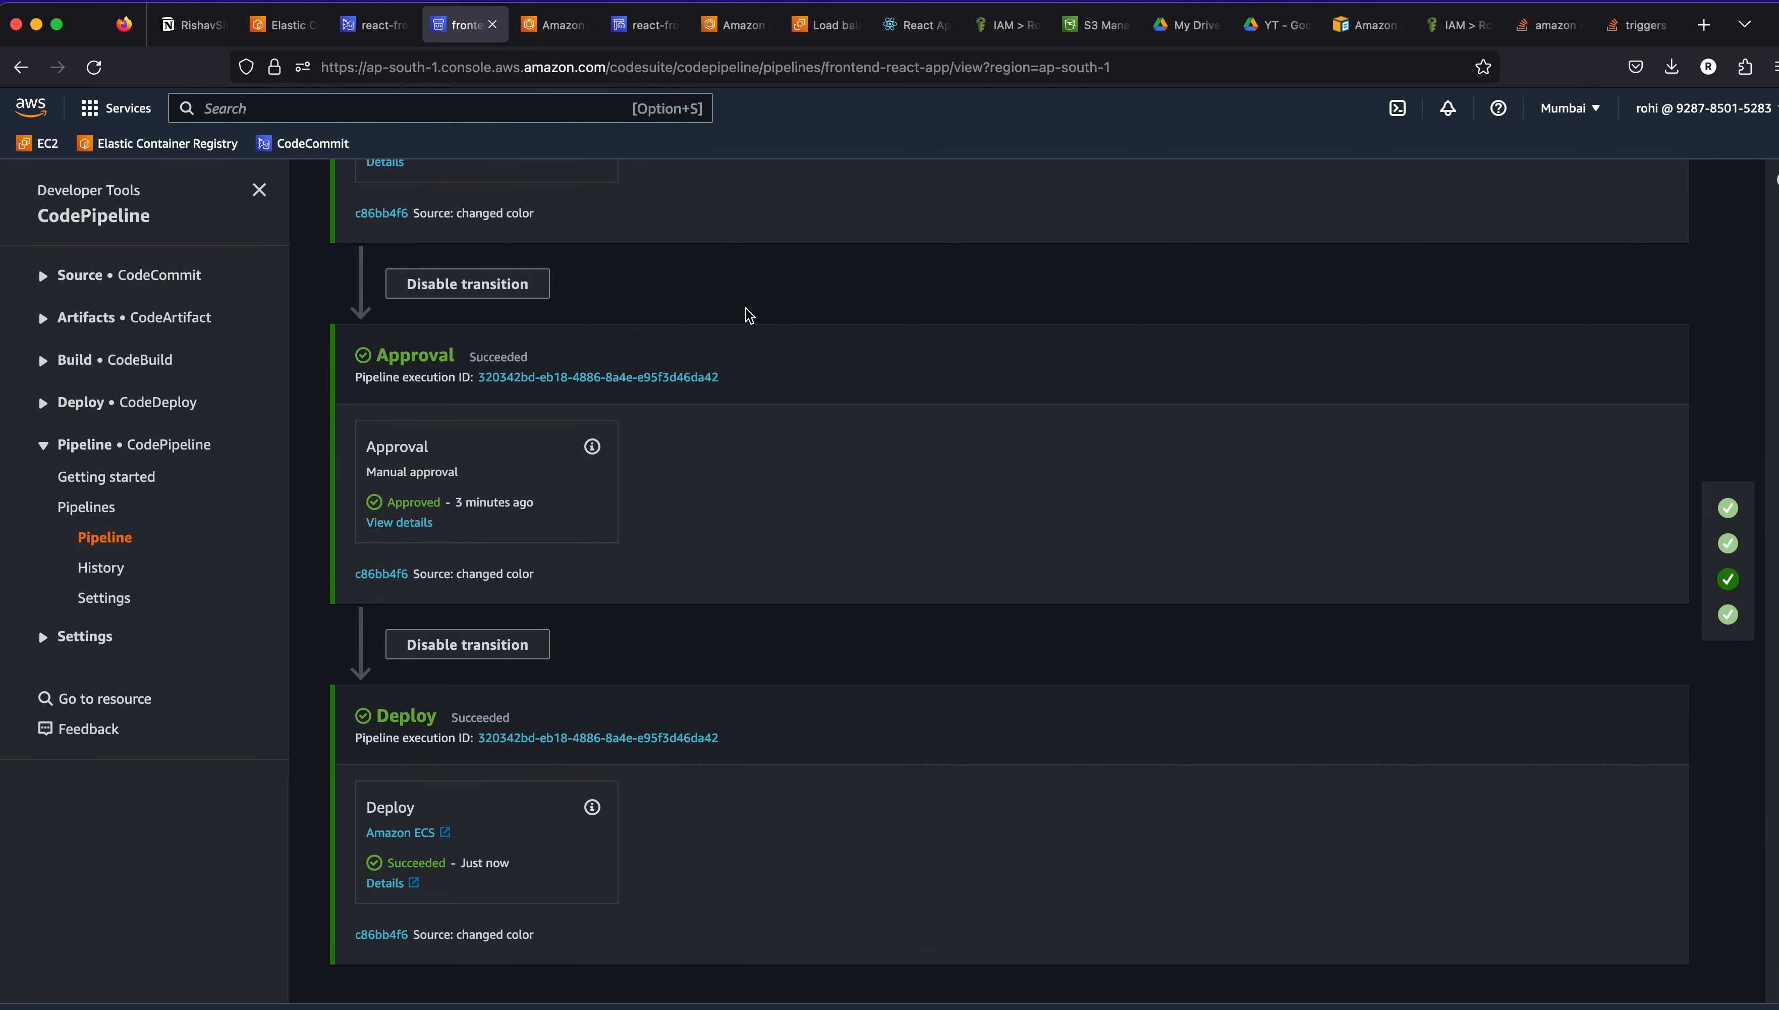
scroll(744, 310, "up", 3)
scroll(749, 316, "down", 3)
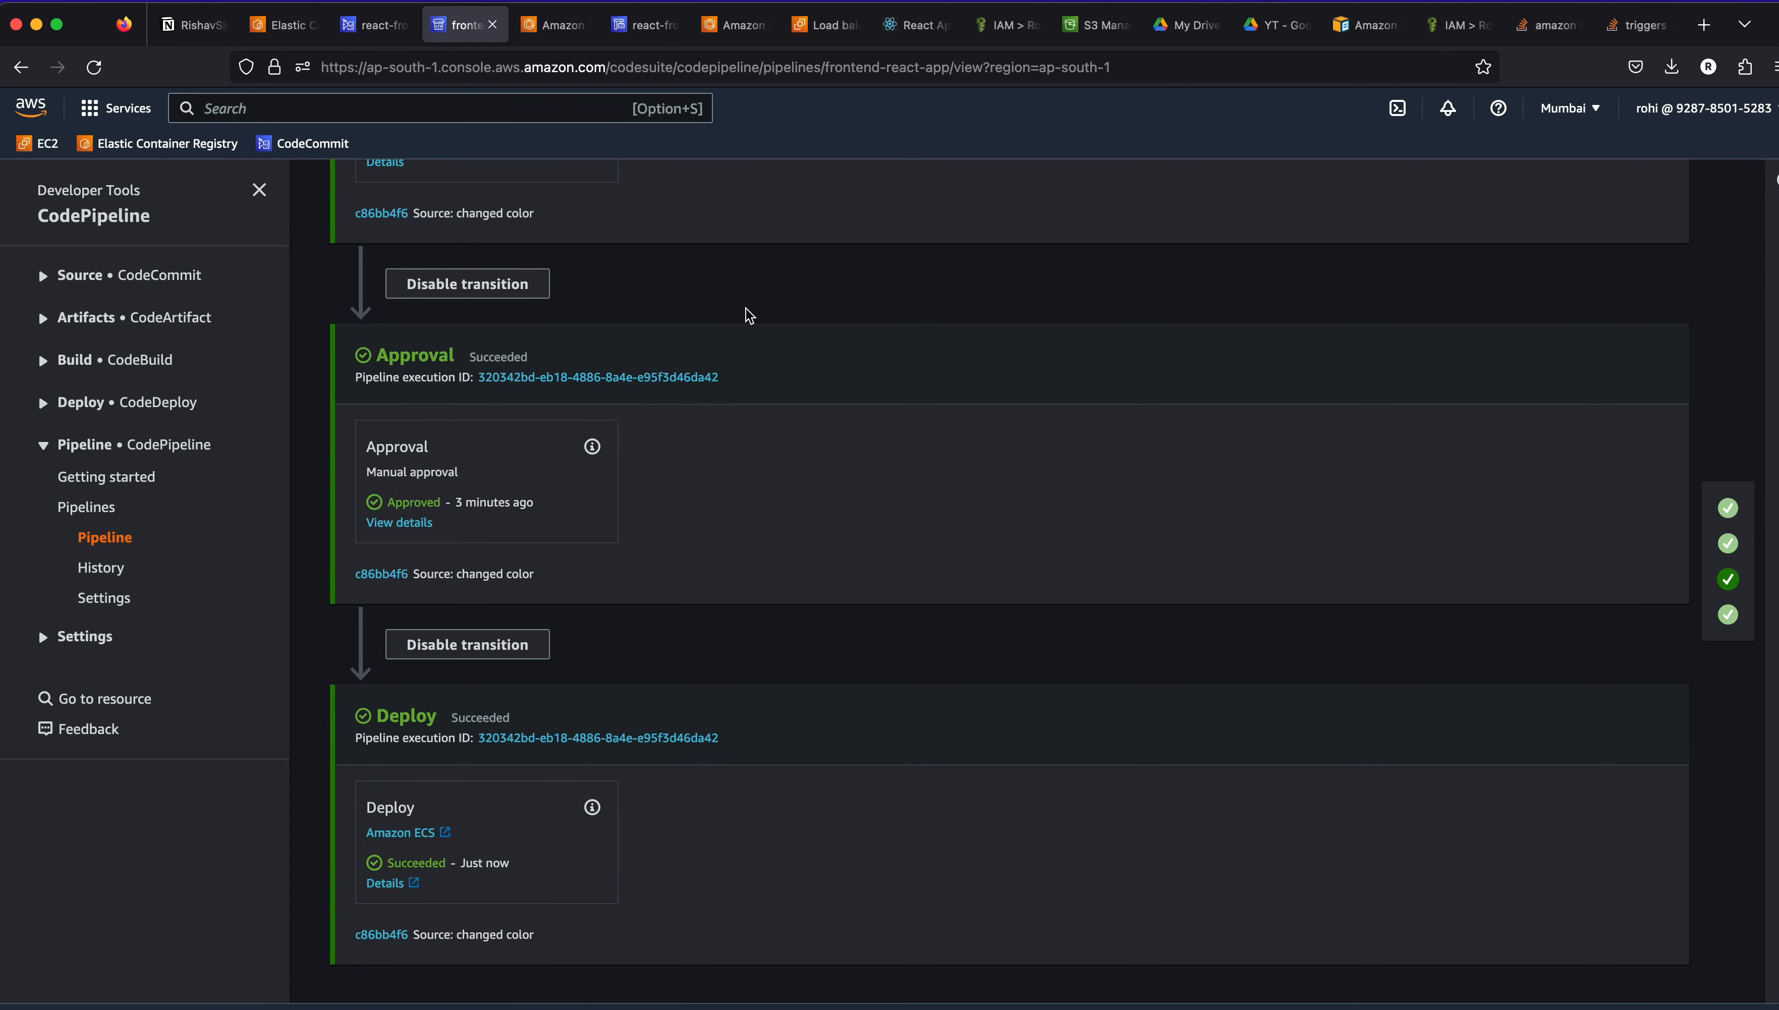